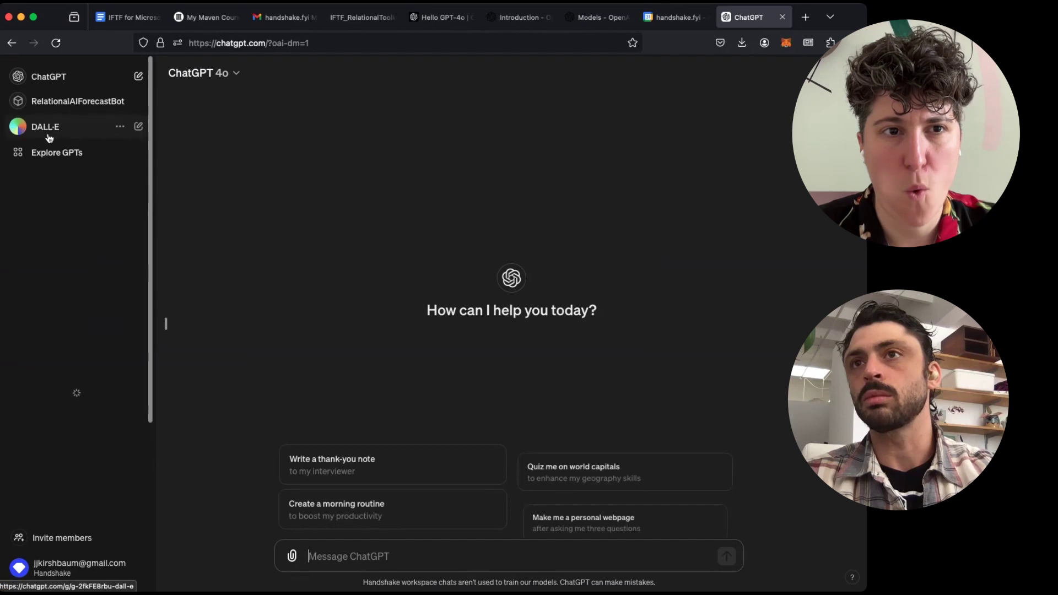
- Open the DALL·E GPT and request an image with the prompt "Generate a cat."
{"action": "left_click", "coordinate": [50, 123]}
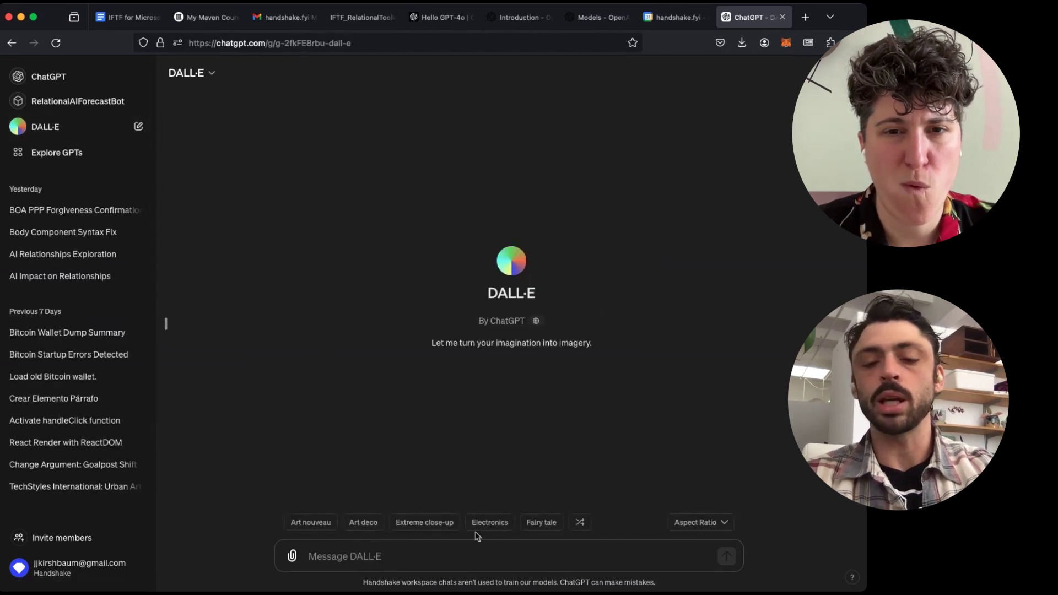
{"action": "type", "text": "Generate c"}
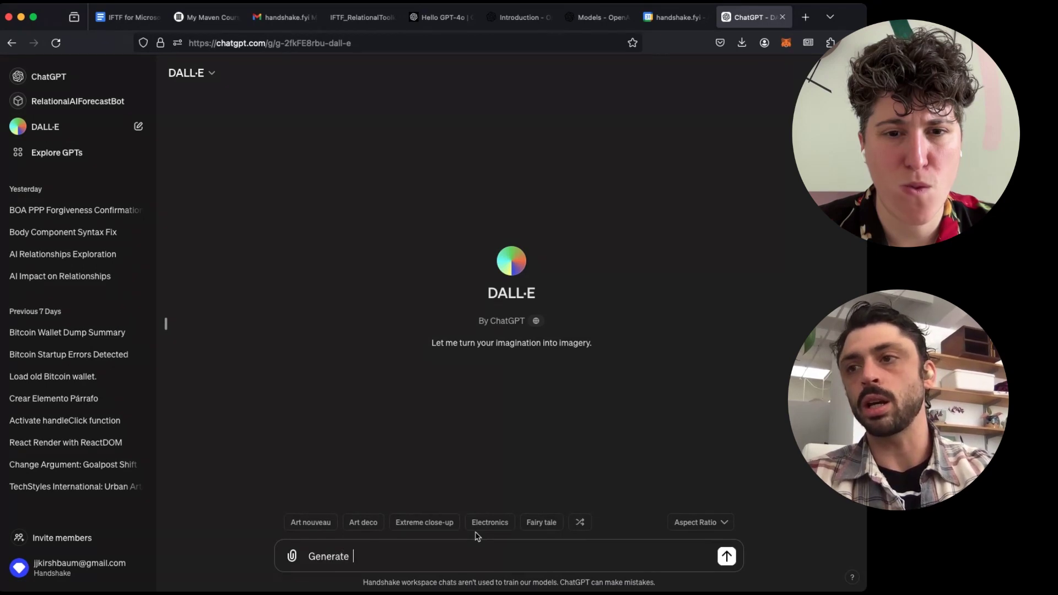
{"action": "key", "text": "BackSpace"}
{"action": "type", "text": "a cat."}
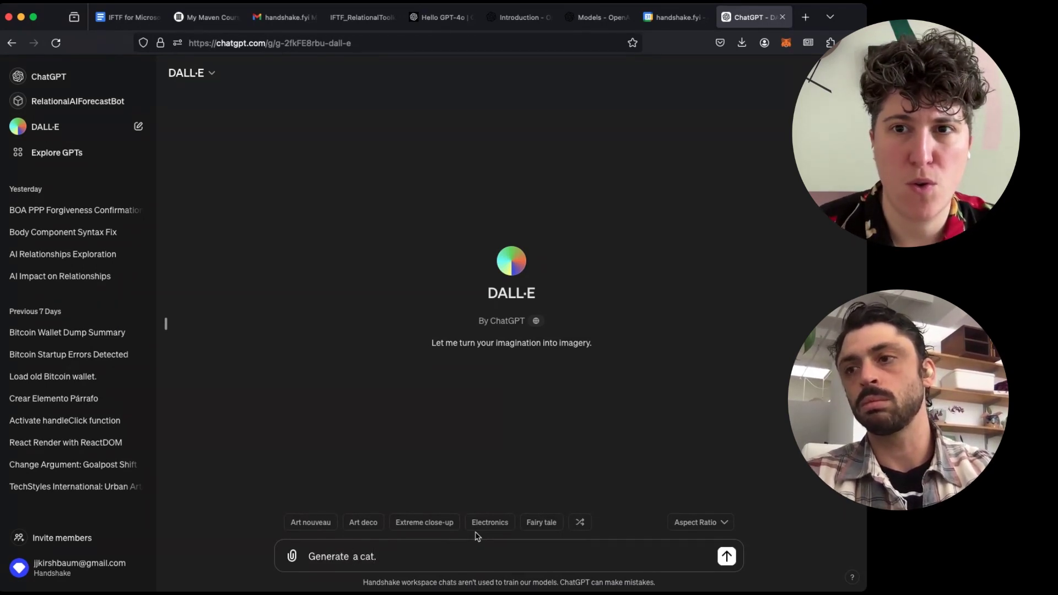
{"action": "key", "text": "Return"}
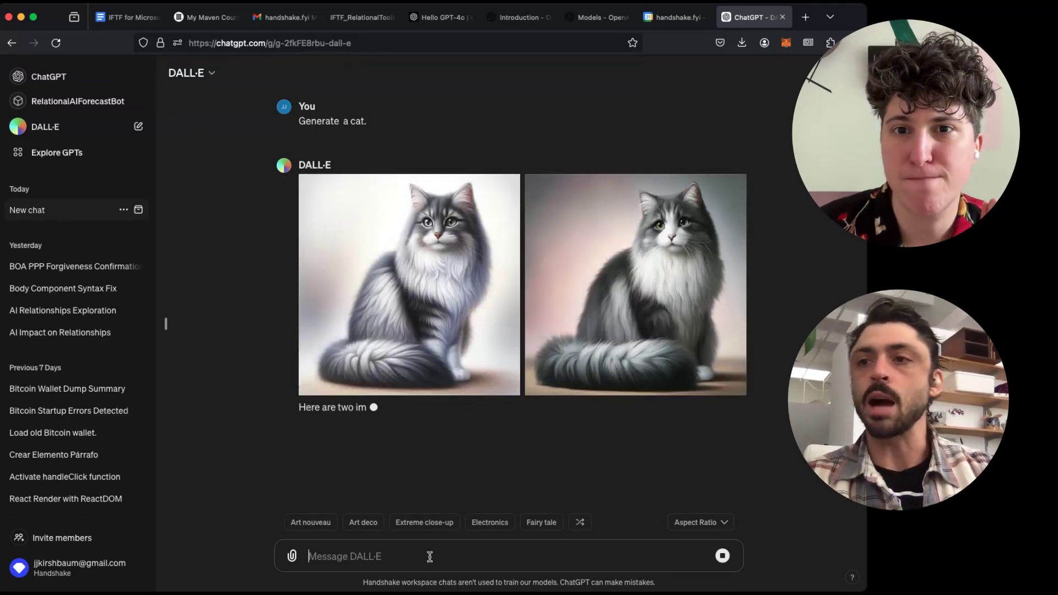
- Send the follow-up prompt "Make the cat brown." to have the generated cat recoloured
{"action": "type", "text": "Mak"}
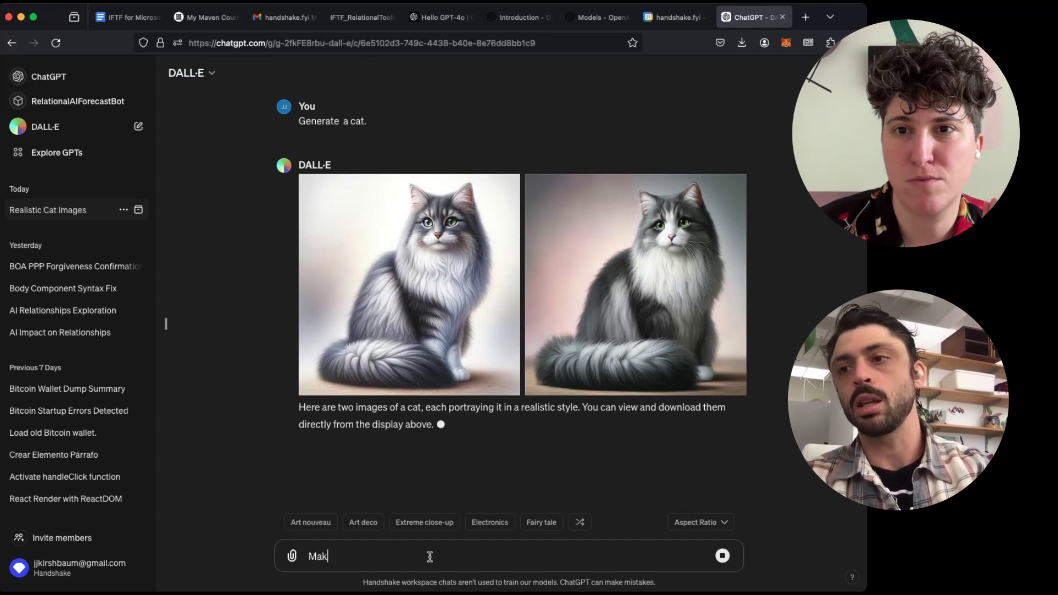
{"action": "type", "text": "e the"}
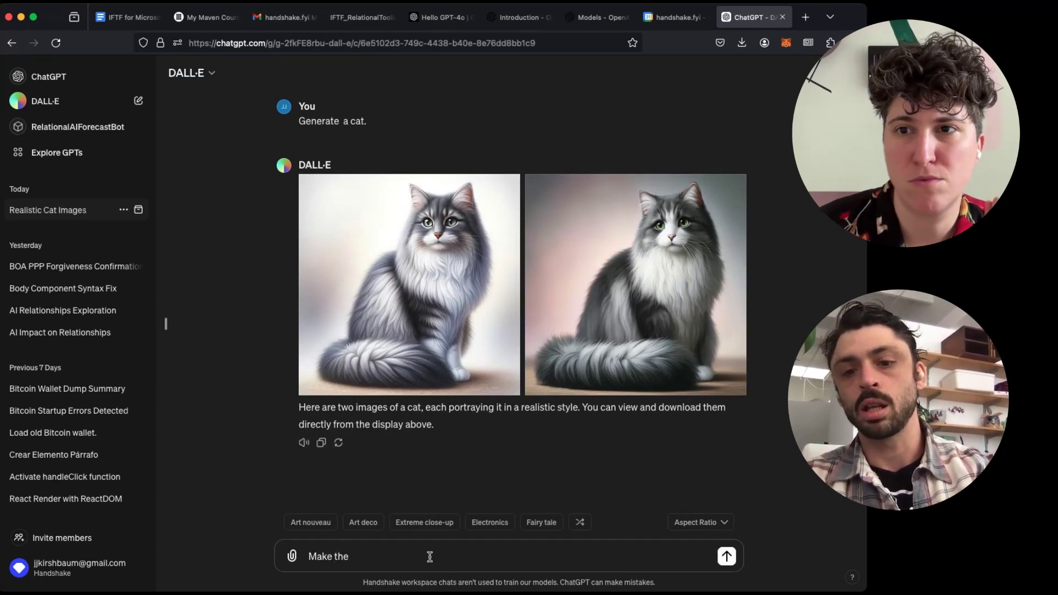
{"action": "type", "text": " cat brown."}
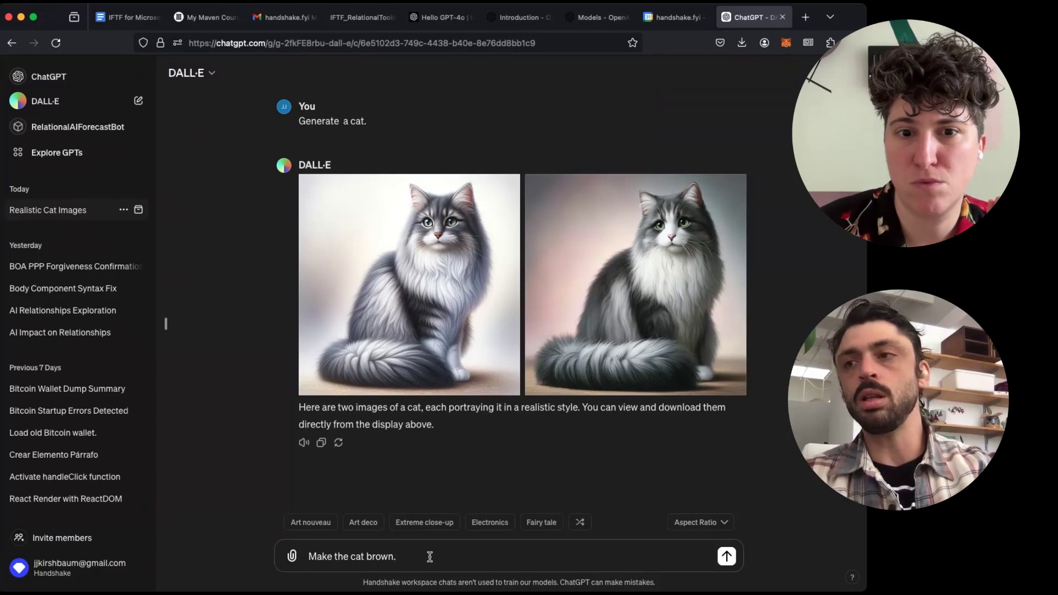
{"action": "key", "text": "Return"}
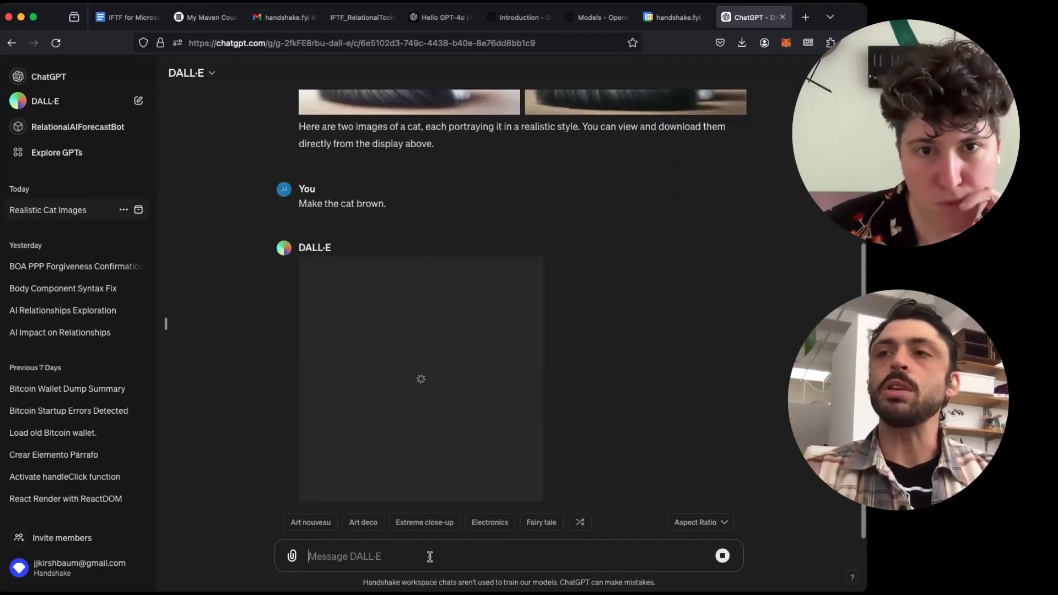
- Compare the original cat images with the images generated for the brown cat request
{"action": "scroll", "coordinate": [472, 380], "scroll_direction": "up", "scroll_amount": 5}
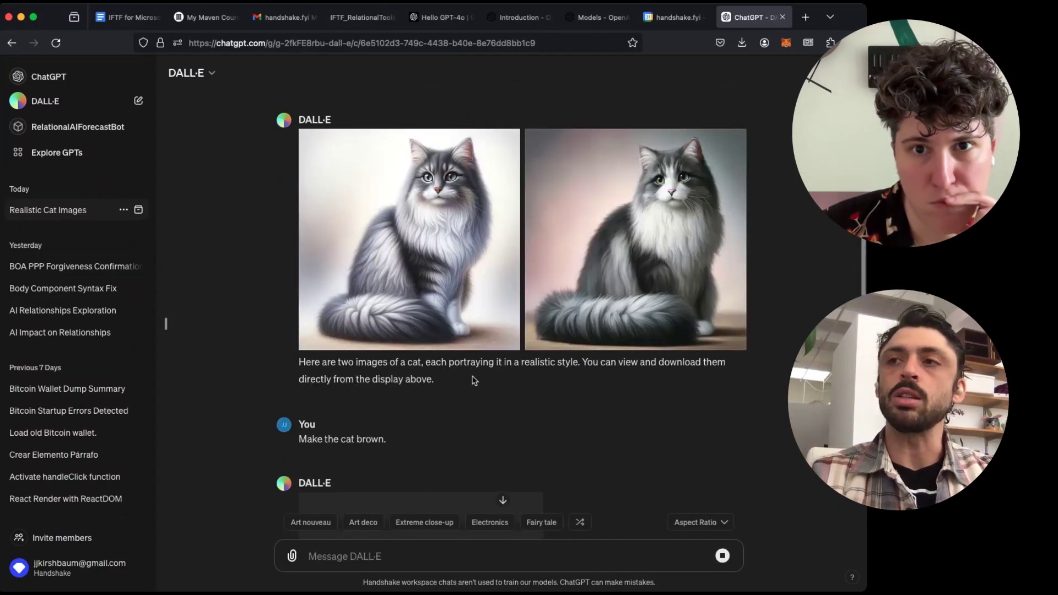
{"action": "scroll", "coordinate": [472, 381], "scroll_direction": "down", "scroll_amount": 2}
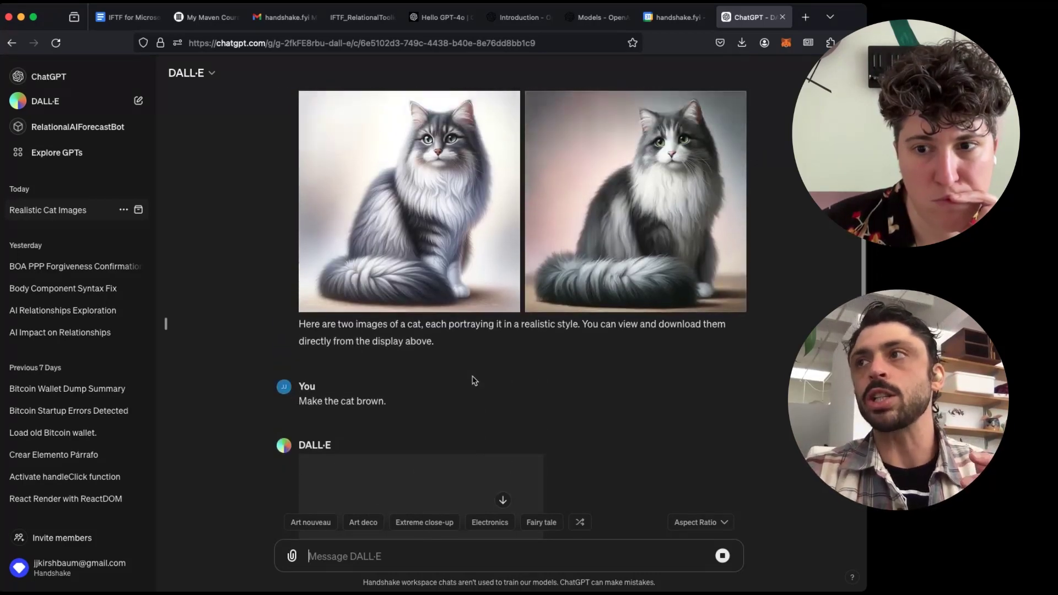
{"action": "scroll", "coordinate": [472, 381], "scroll_direction": "up", "scroll_amount": 2}
{"action": "scroll", "coordinate": [431, 413], "scroll_direction": "down", "scroll_amount": 5}
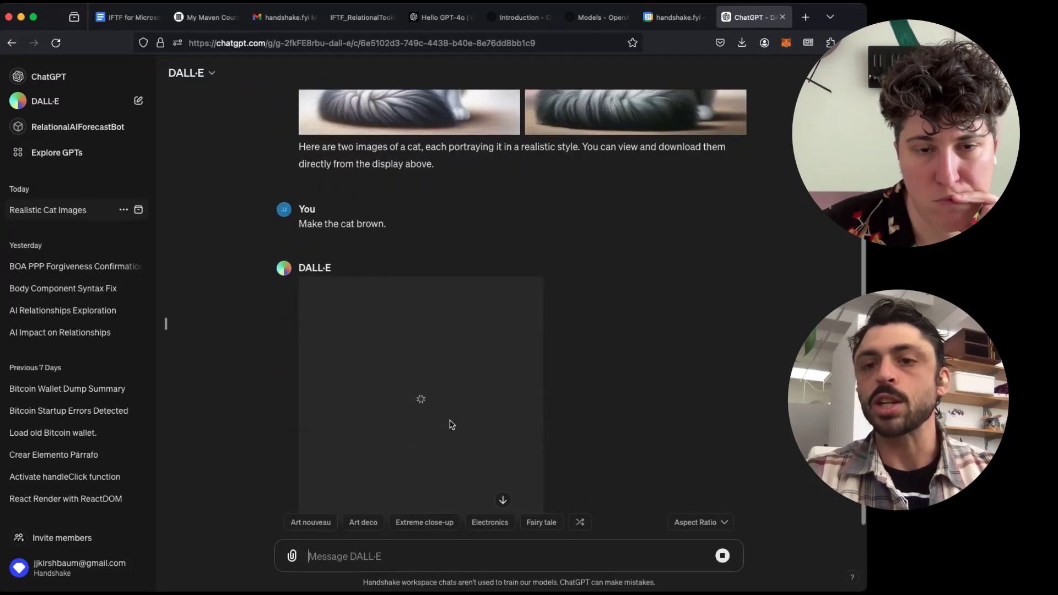
{"action": "scroll", "coordinate": [452, 424], "scroll_direction": "down", "scroll_amount": 1}
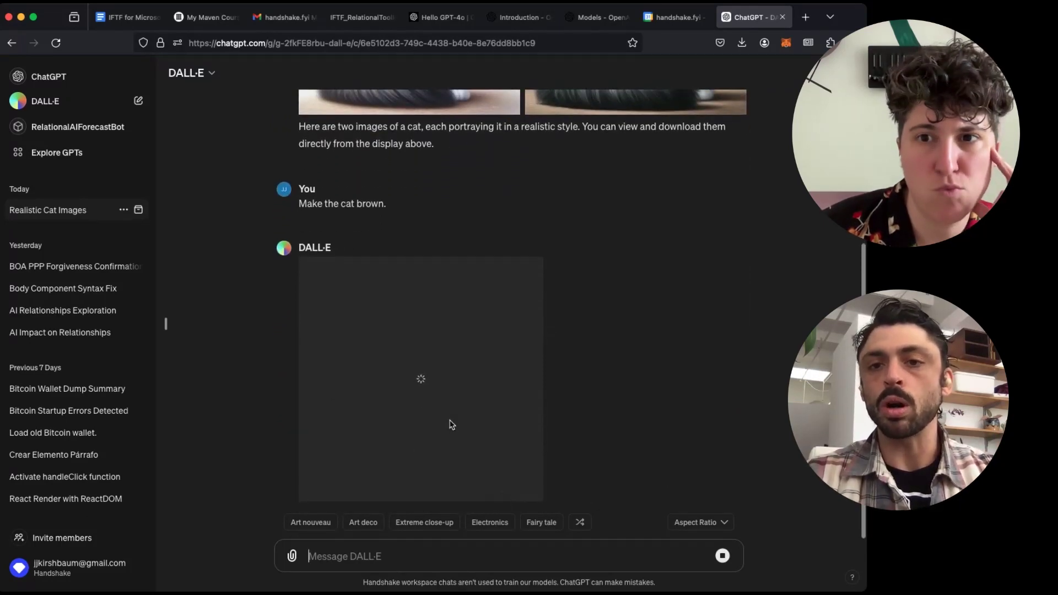
{"action": "scroll", "coordinate": [451, 424], "scroll_direction": "up", "scroll_amount": 5}
{"action": "scroll", "coordinate": [451, 424], "scroll_direction": "up", "scroll_amount": 1}
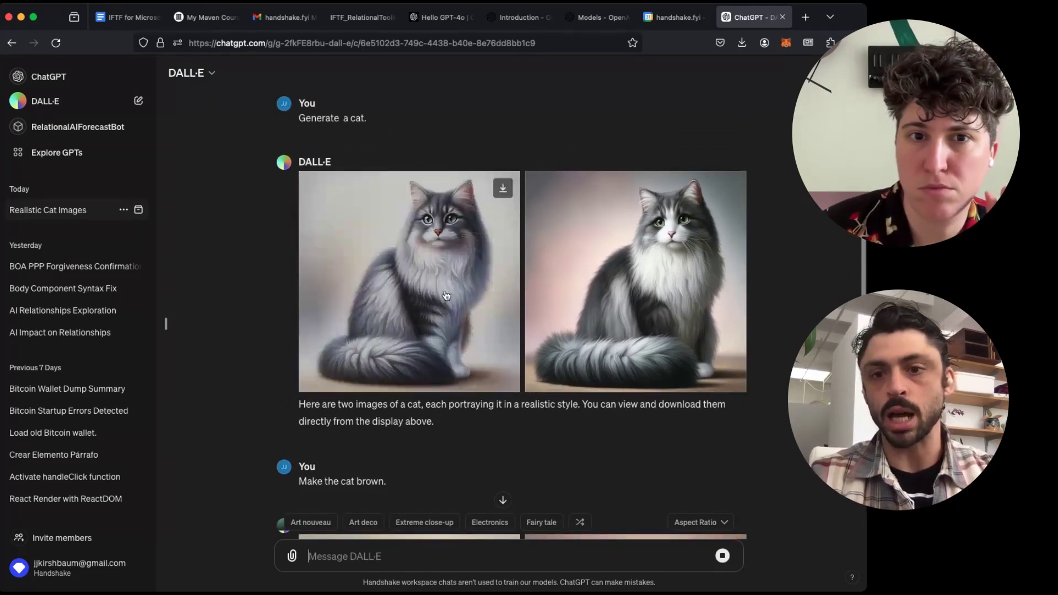
{"action": "scroll", "coordinate": [445, 296], "scroll_direction": "down", "scroll_amount": 5}
{"action": "scroll", "coordinate": [446, 294], "scroll_direction": "up", "scroll_amount": 4}
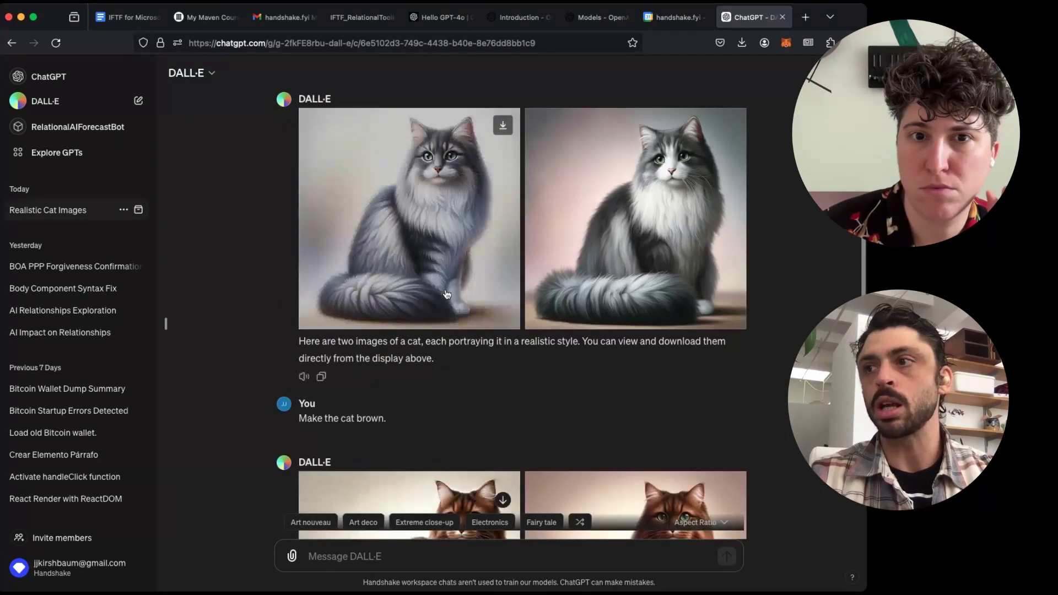
{"action": "scroll", "coordinate": [447, 294], "scroll_direction": "down", "scroll_amount": 3}
{"action": "scroll", "coordinate": [446, 293], "scroll_direction": "up", "scroll_amount": 4}
{"action": "scroll", "coordinate": [446, 293], "scroll_direction": "down", "scroll_amount": 3}
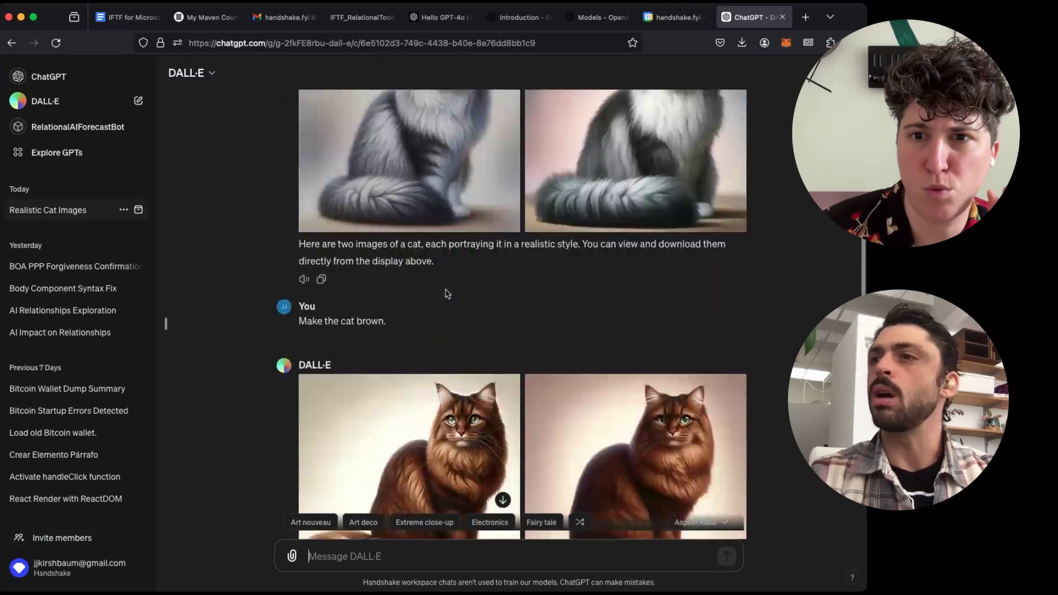
{"action": "scroll", "coordinate": [447, 293], "scroll_direction": "down", "scroll_amount": 2}
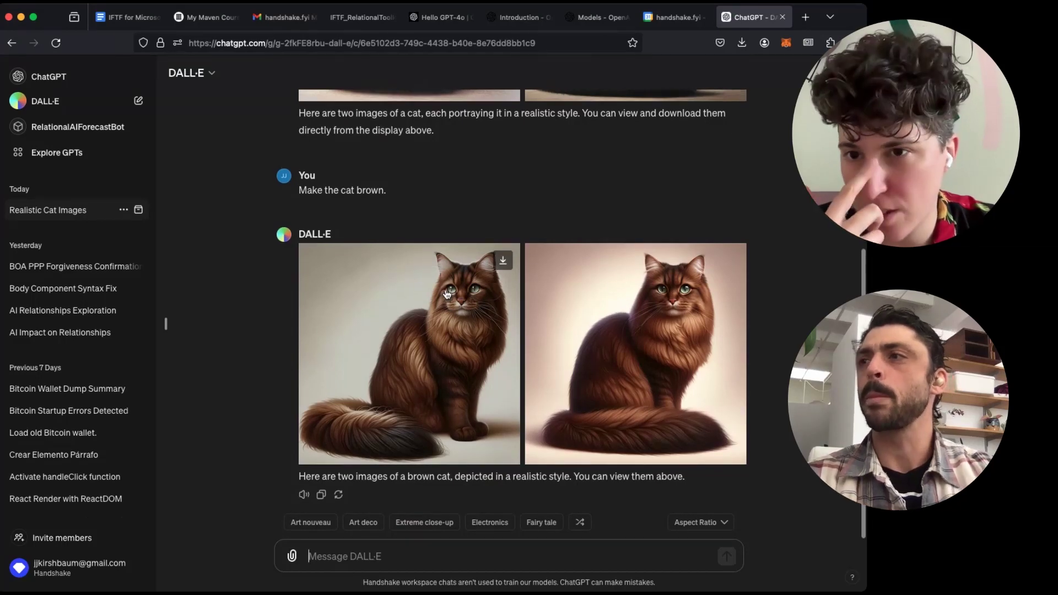
{"action": "scroll", "coordinate": [447, 293], "scroll_direction": "up", "scroll_amount": 1}
{"action": "scroll", "coordinate": [447, 293], "scroll_direction": "up", "scroll_amount": 4}
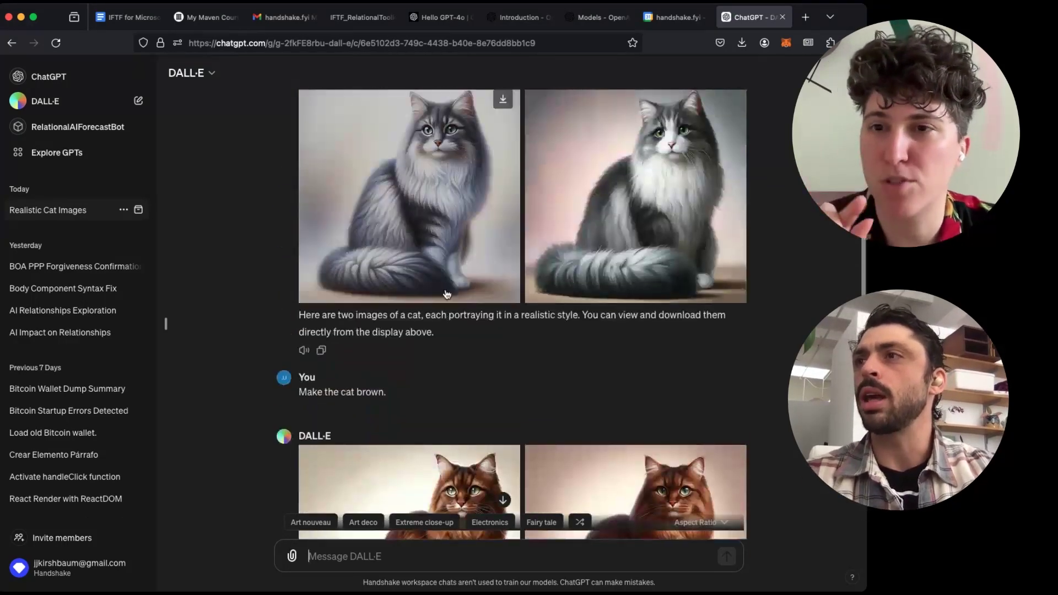
{"action": "scroll", "coordinate": [447, 294], "scroll_direction": "down", "scroll_amount": 5}
{"action": "scroll", "coordinate": [447, 293], "scroll_direction": "up", "scroll_amount": 1}
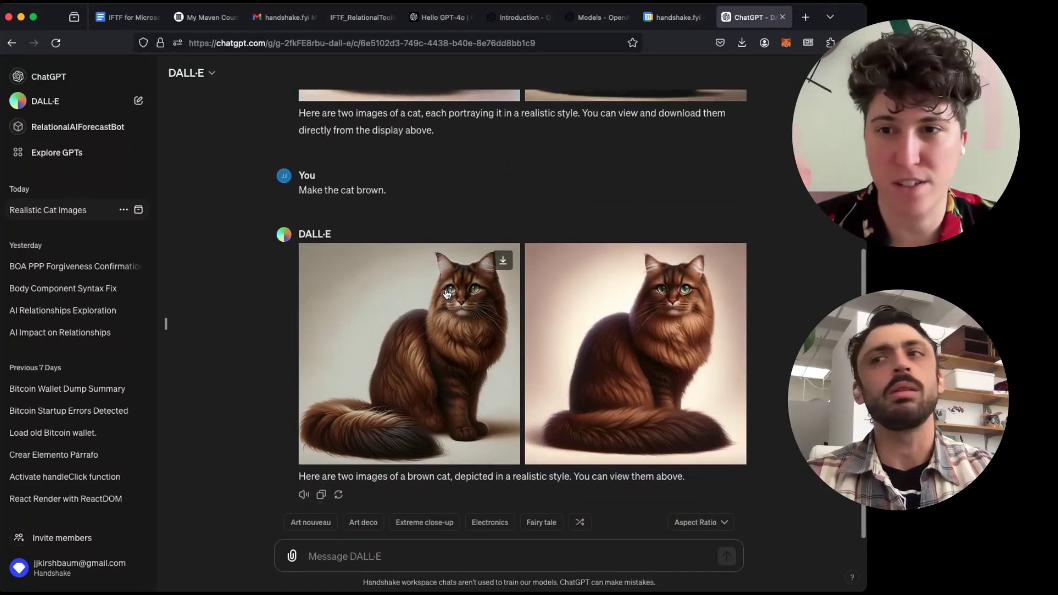
{"action": "scroll", "coordinate": [447, 294], "scroll_direction": "up", "scroll_amount": 5}
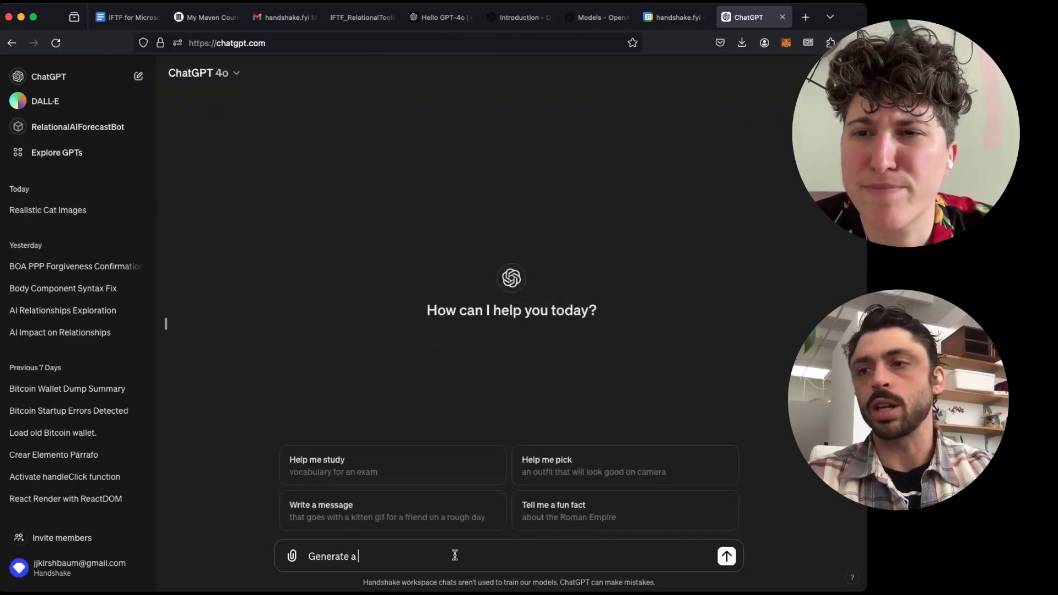
- Send the prompt "Generate an image in the style of a magic the gathering card with a sad tech CEO wandering through an apocalyptic landscape searching for compute."
{"action": "type", "text": "w"}
{"action": "key", "text": "BackSpace"}
{"action": "type", "text": "ma"}
{"action": "key", "text": "BackSpace"}
{"action": "key", "text": "BackSpace"}
{"action": "type", "text": "n image in the"}
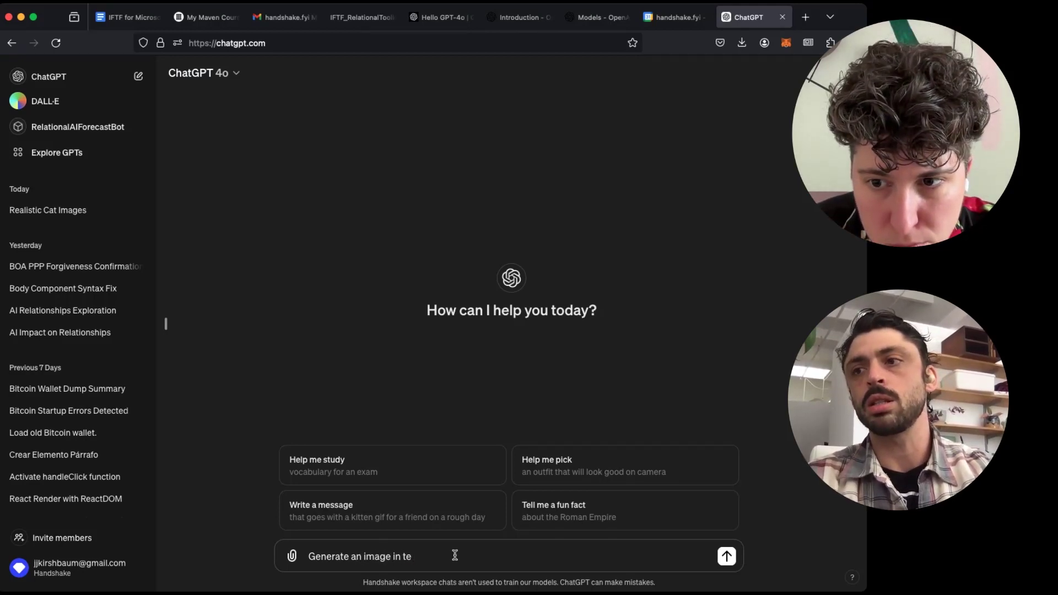
{"action": "type", "text": " style of a ma"}
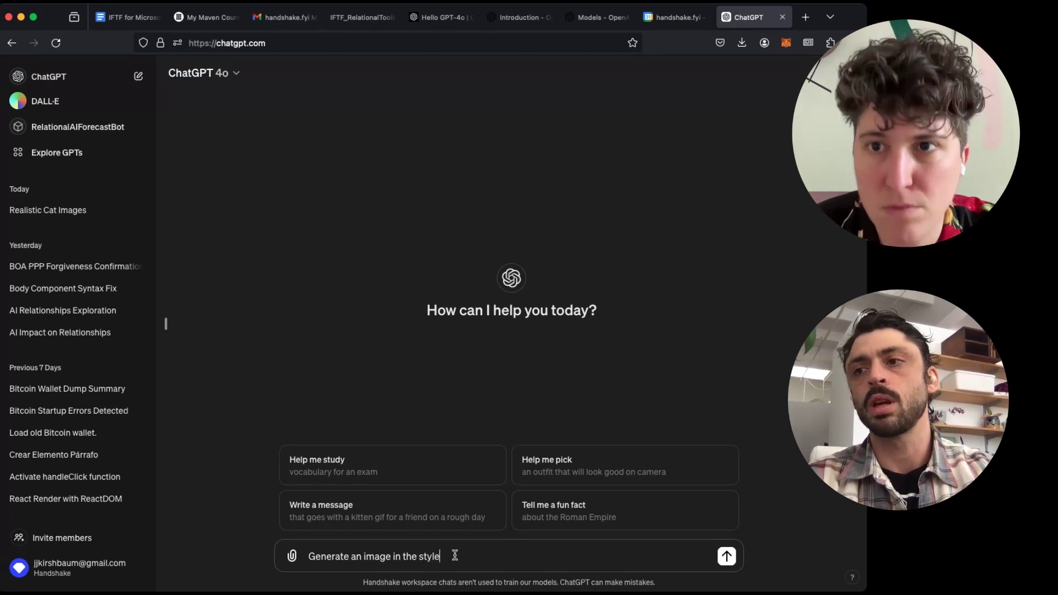
{"action": "type", "text": "gi"}
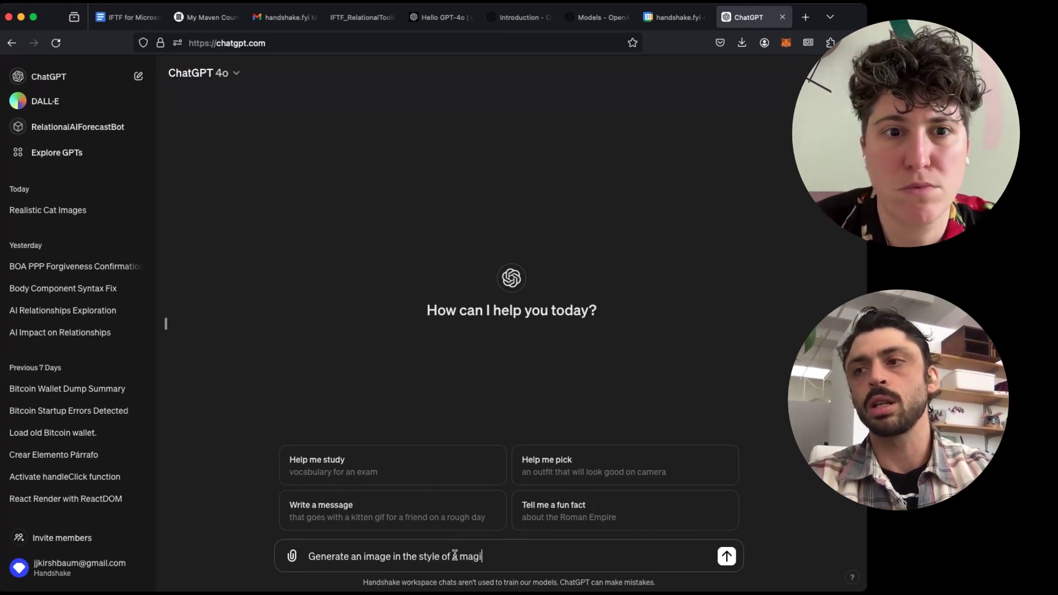
{"action": "type", "text": "c the gather"}
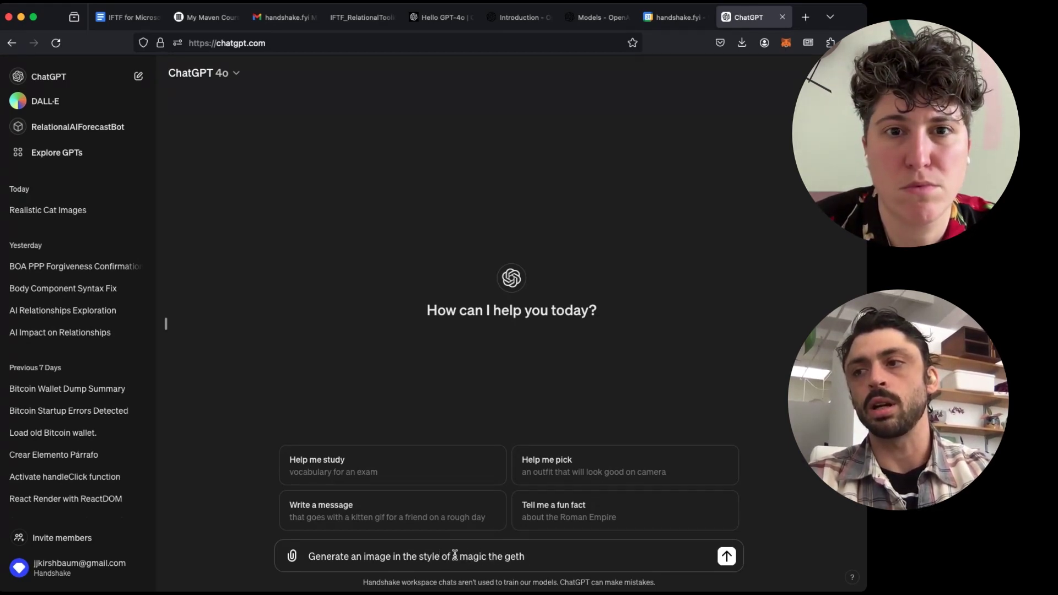
{"action": "type", "text": "ing car"}
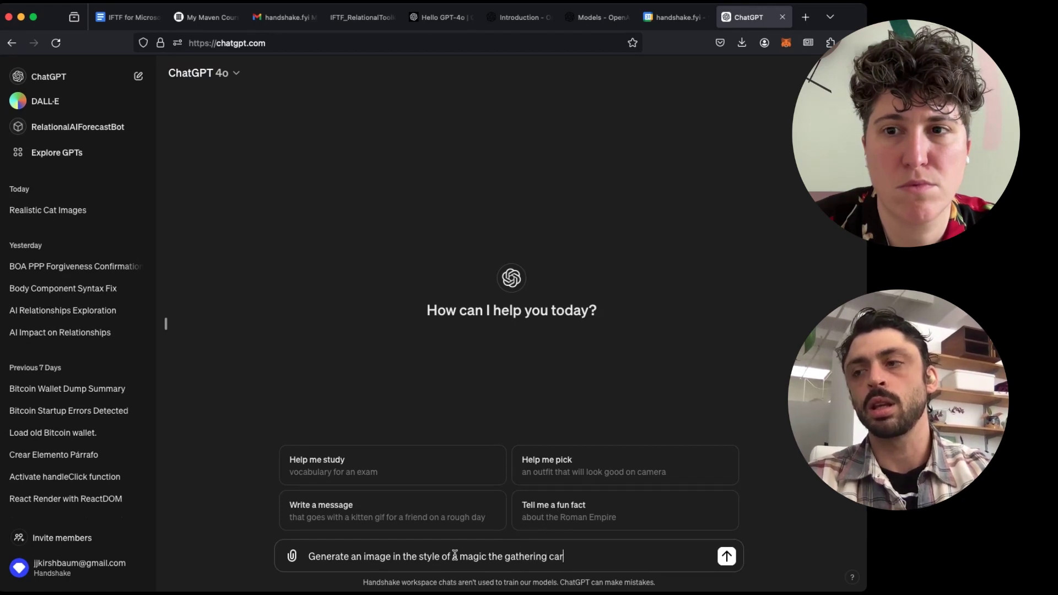
{"action": "type", "text": "d with a"}
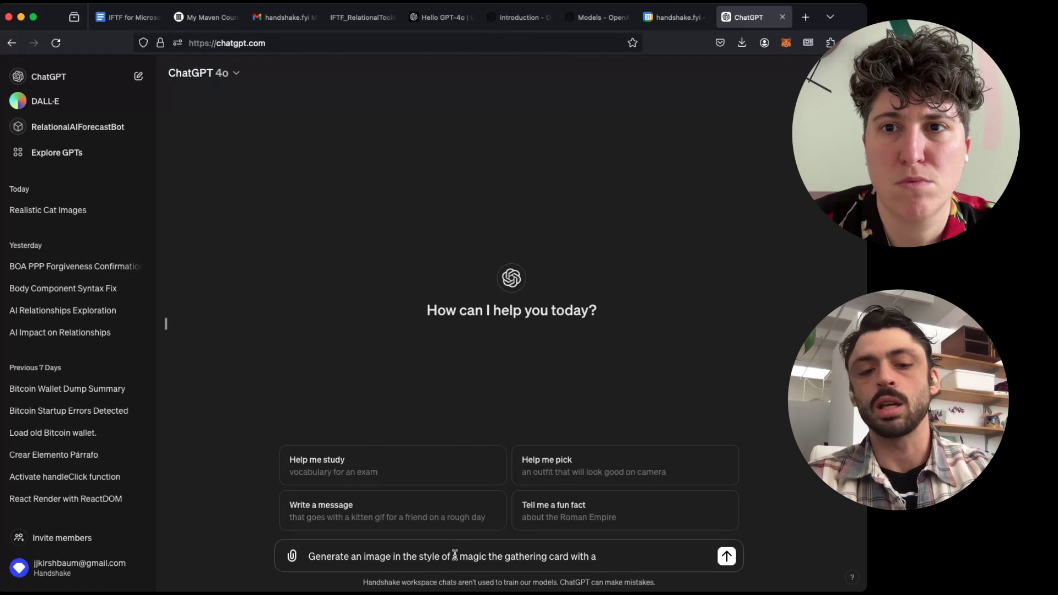
{"action": "type", "text": " sad tech"}
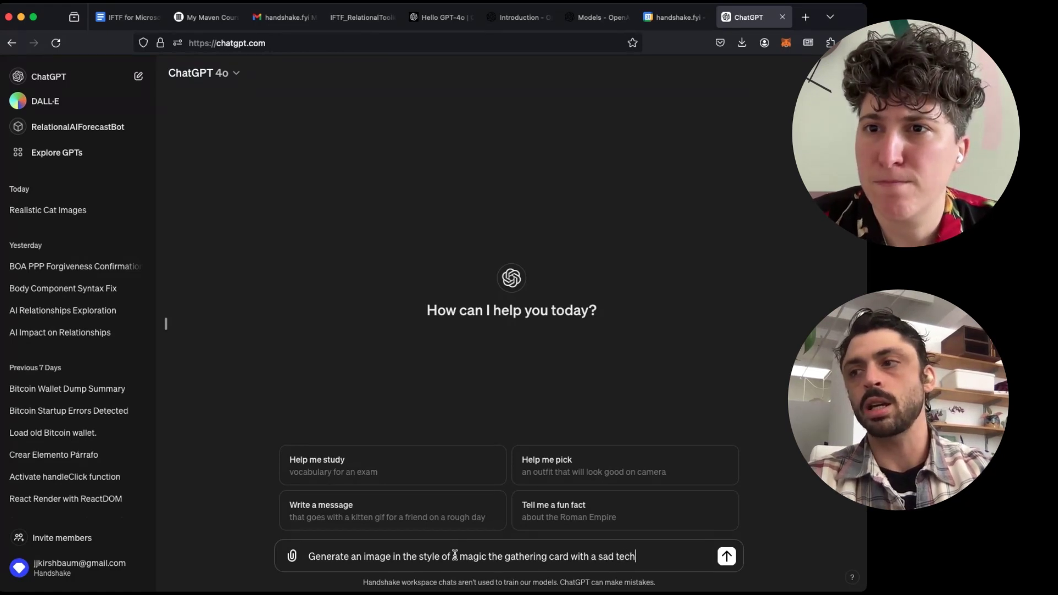
{"action": "type", "text": " CEO wa"}
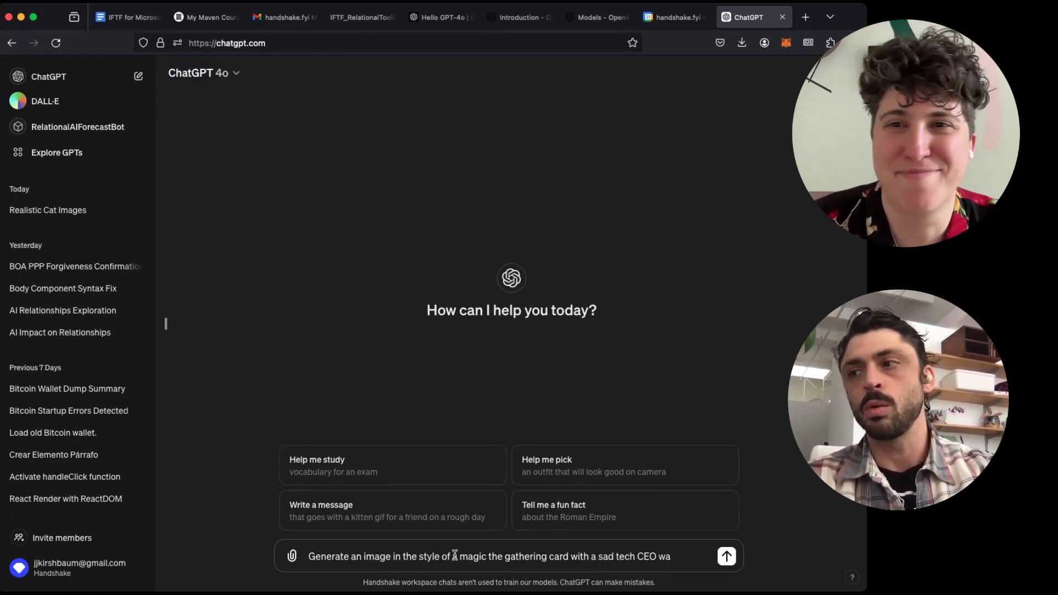
{"action": "type", "text": "ndering through a"}
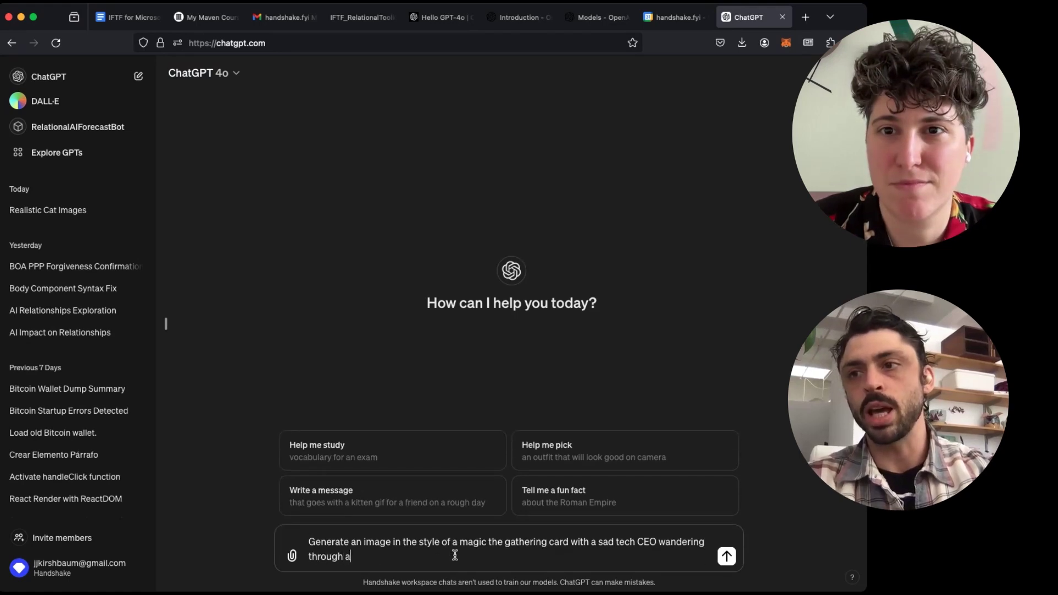
{"action": "type", "text": "n apocalyptic landscape"}
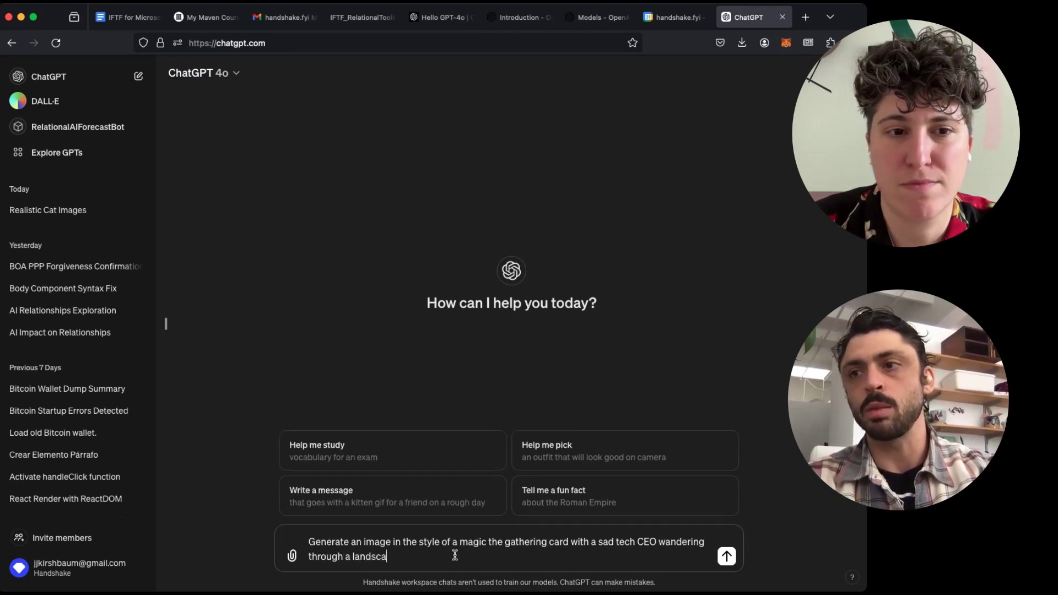
{"action": "type", "text": " searching for"}
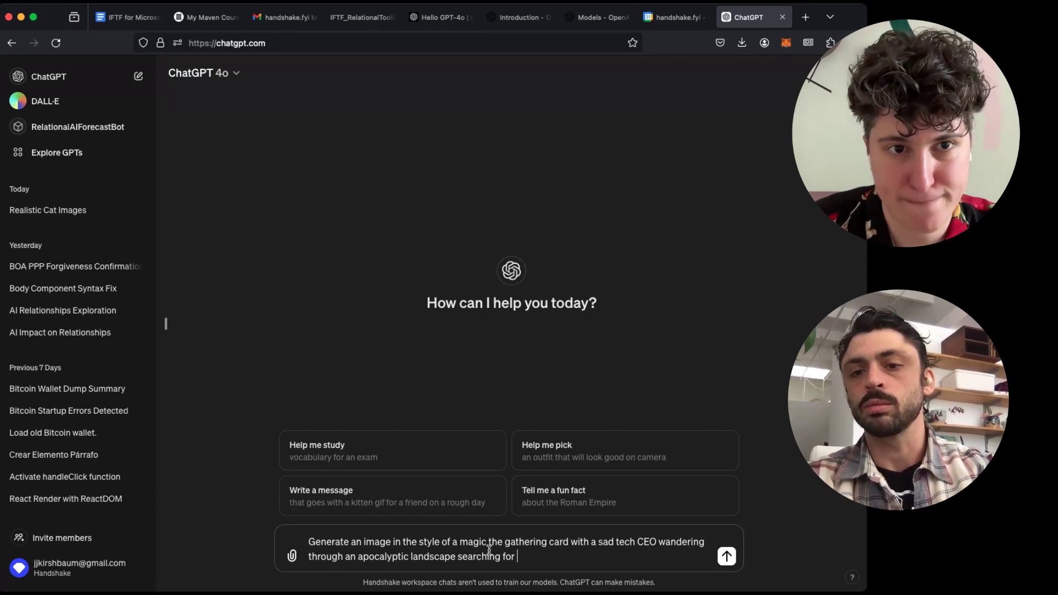
{"action": "type", "text": " worker"}
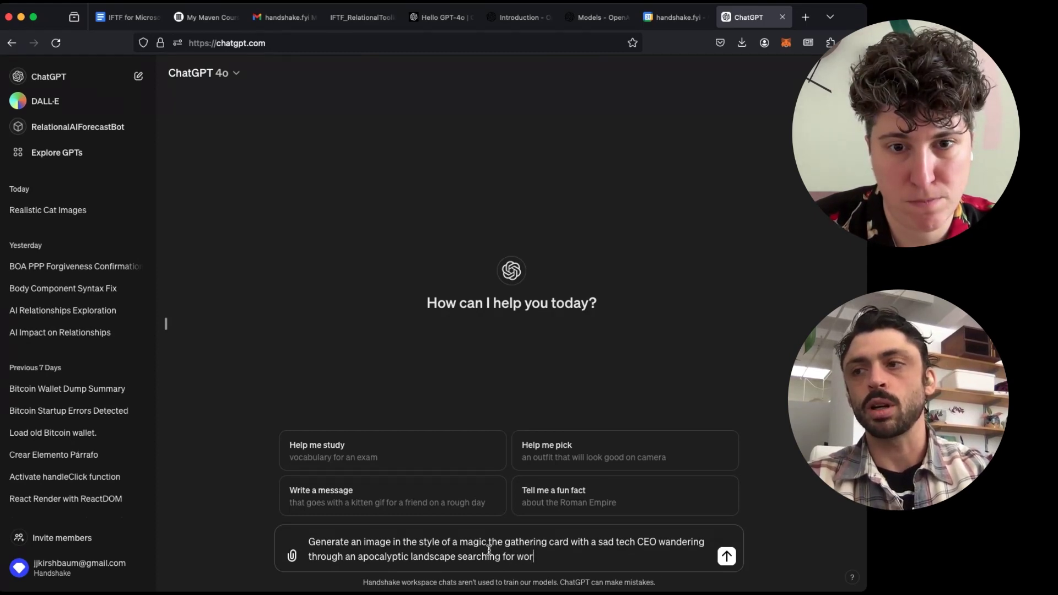
{"action": "key", "text": "BackSpace"}
{"action": "key", "text": "BackSpace"}
{"action": "key", "text": "BackSpace"}
{"action": "key", "text": "BackSpace"}
{"action": "key", "text": "BackSpace"}
{"action": "key", "text": "BackSpace"}
{"action": "type", "text": "compute"}
{"action": "key", "text": "Return"}
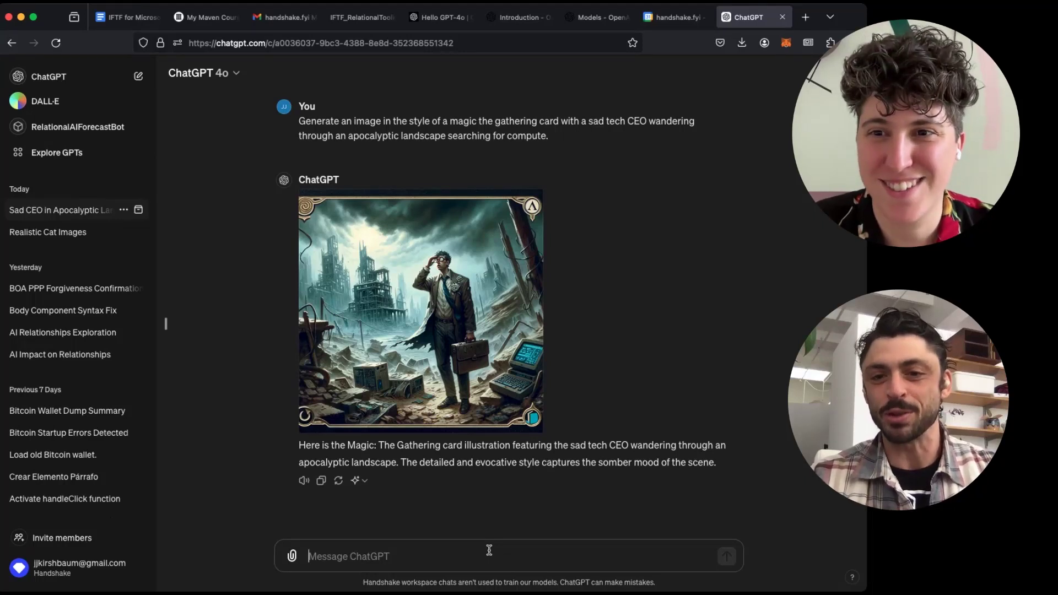
{"action": "type", "text": "Show the same tech CEO walki"}
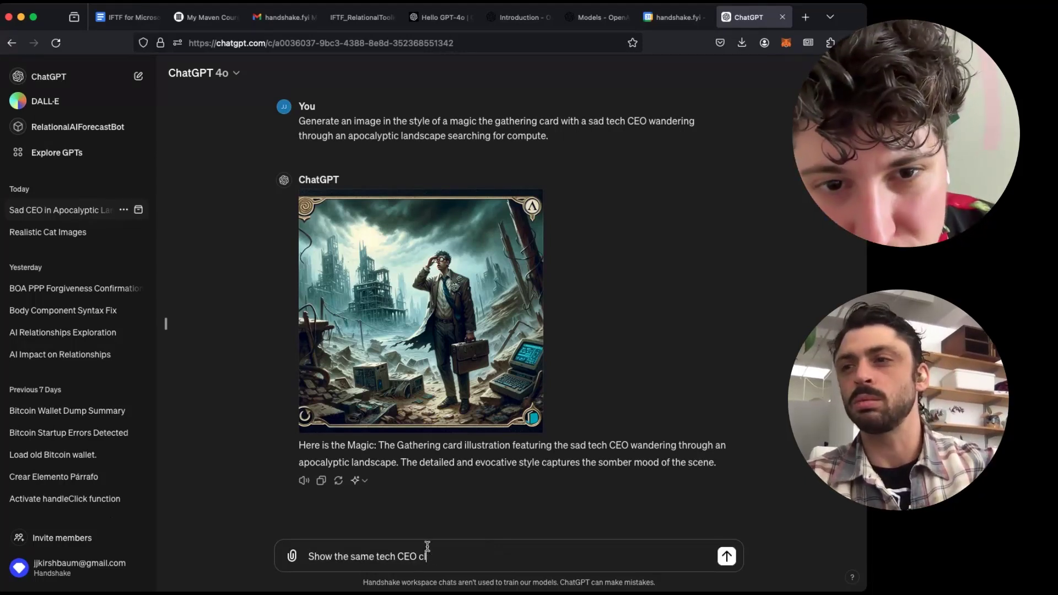
{"action": "type", "text": "ng up som"}
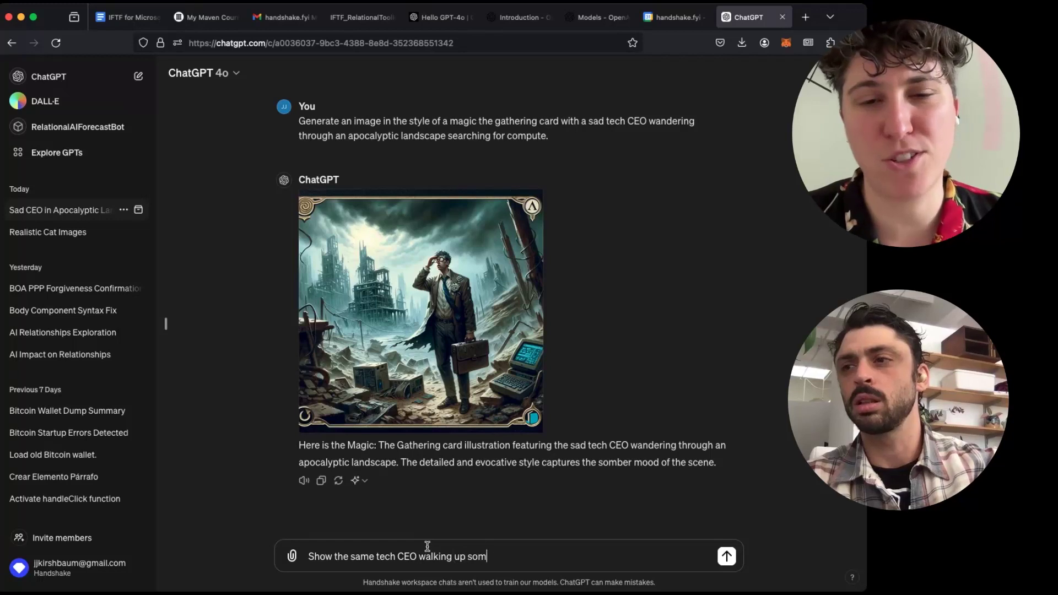
{"action": "type", "text": "e stairs"}
- Send the follow-up prompt "Show him wearing a blue coat." in place of the drafted message
{"action": "key", "text": "super+a"}
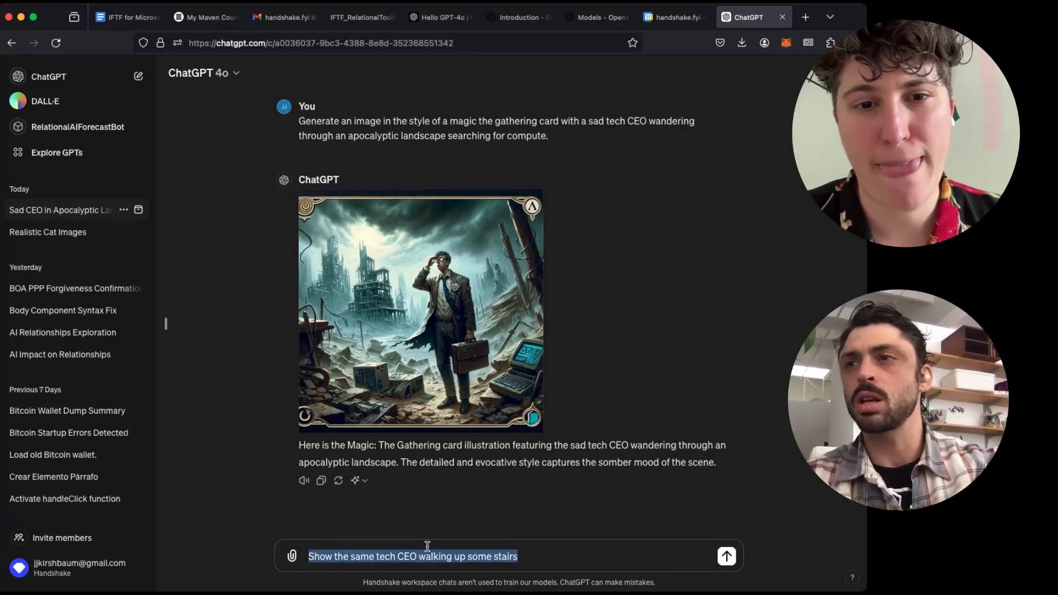
{"action": "type", "text": "Show him "}
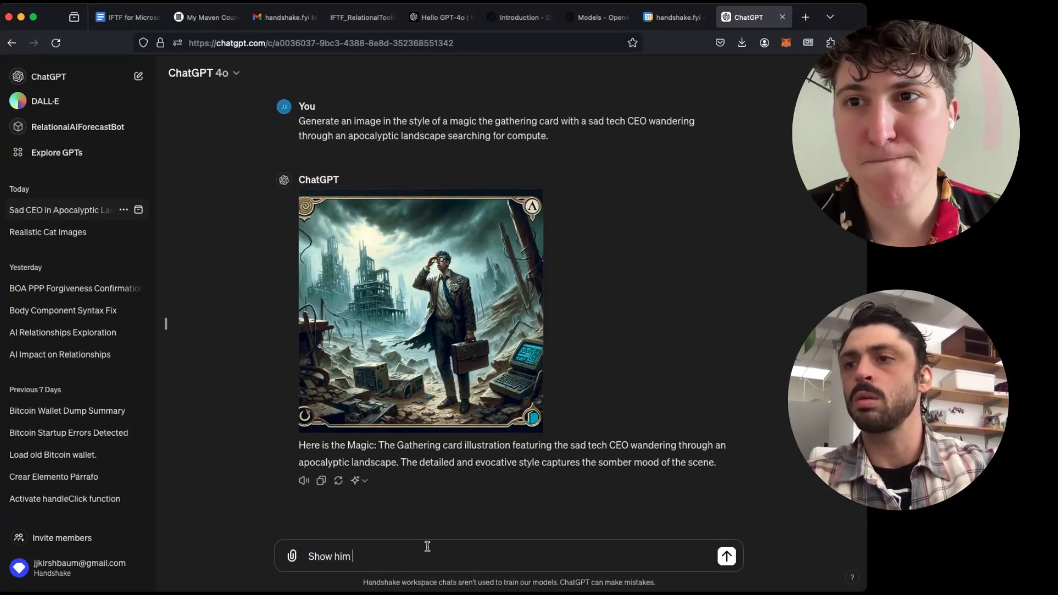
{"action": "type", "text": "wearing a blue coat."}
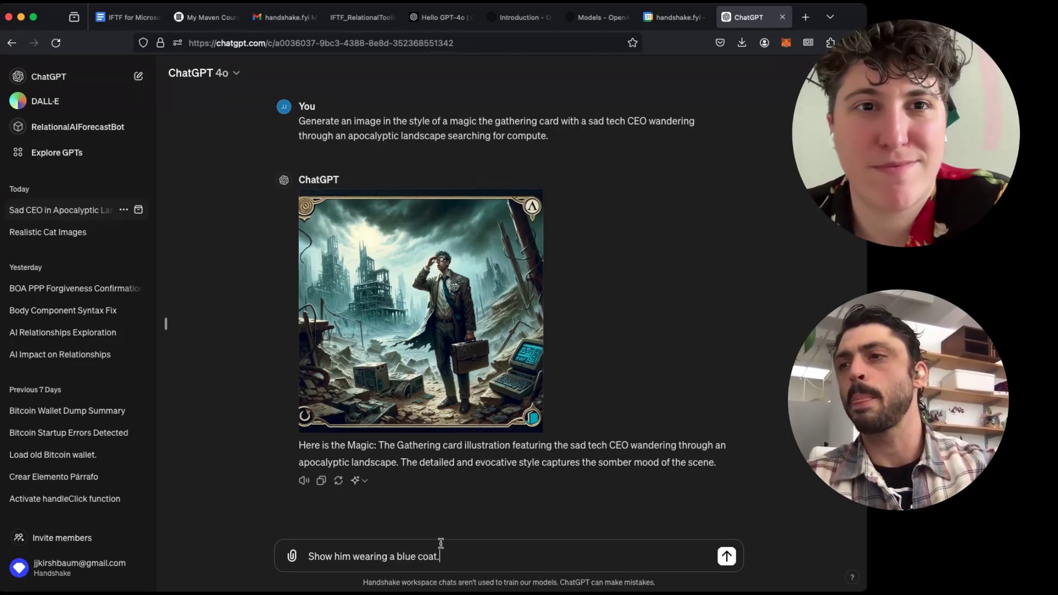
{"action": "left_click", "coordinate": [725, 556]}
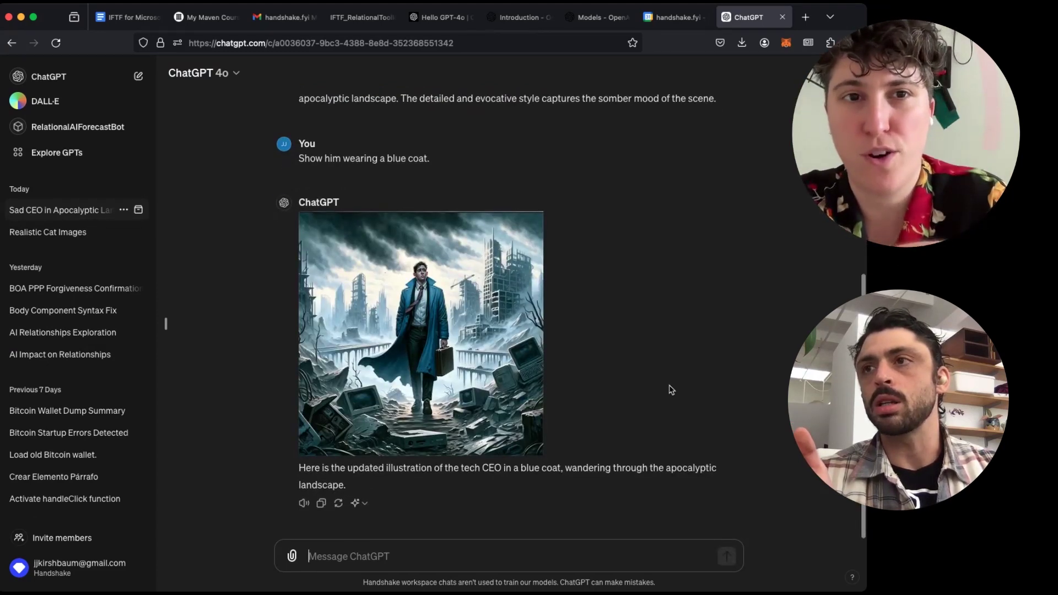
- Compare the original tech CEO card image with the image generated for the blue coat request
{"action": "scroll", "coordinate": [671, 389], "scroll_direction": "up", "scroll_amount": 6}
{"action": "scroll", "coordinate": [671, 390], "scroll_direction": "down", "scroll_amount": 4}
{"action": "scroll", "coordinate": [671, 389], "scroll_direction": "down", "scroll_amount": 3}
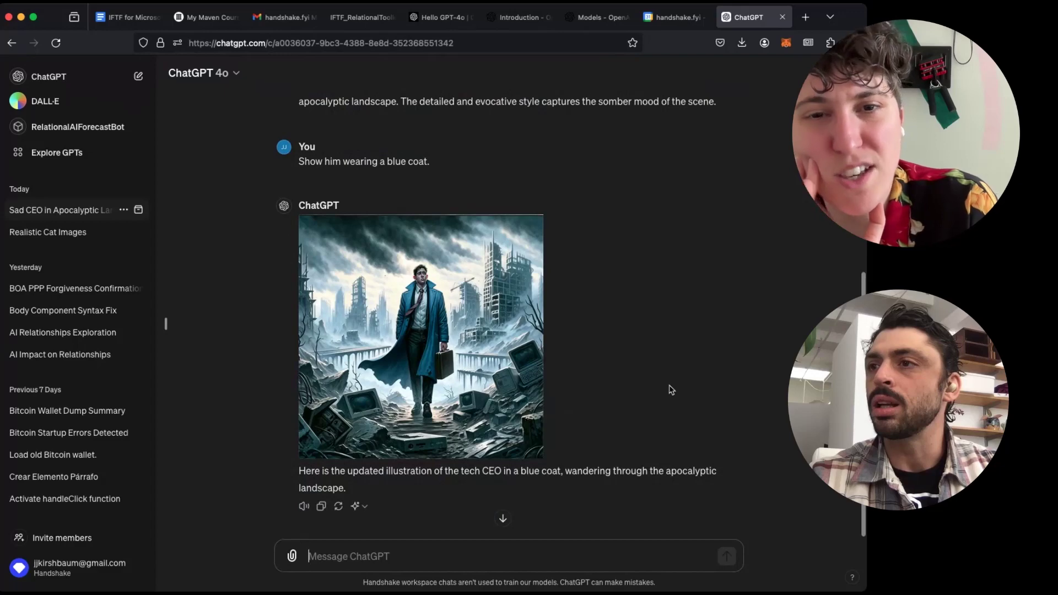
{"action": "scroll", "coordinate": [671, 389], "scroll_direction": "up", "scroll_amount": 6}
{"action": "scroll", "coordinate": [671, 390], "scroll_direction": "down", "scroll_amount": 5}
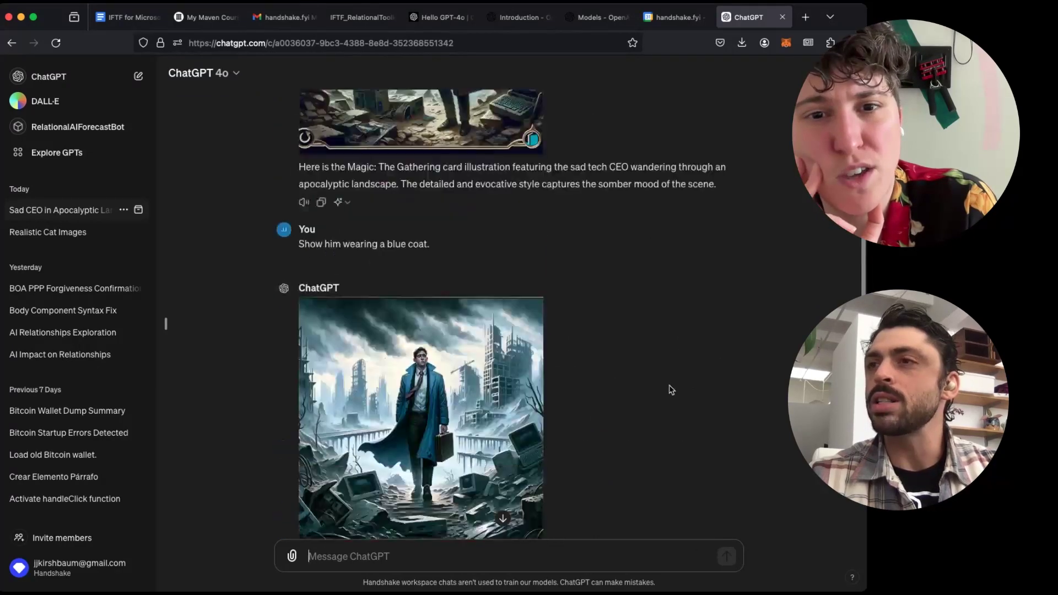
{"action": "scroll", "coordinate": [671, 390], "scroll_direction": "down", "scroll_amount": 1}
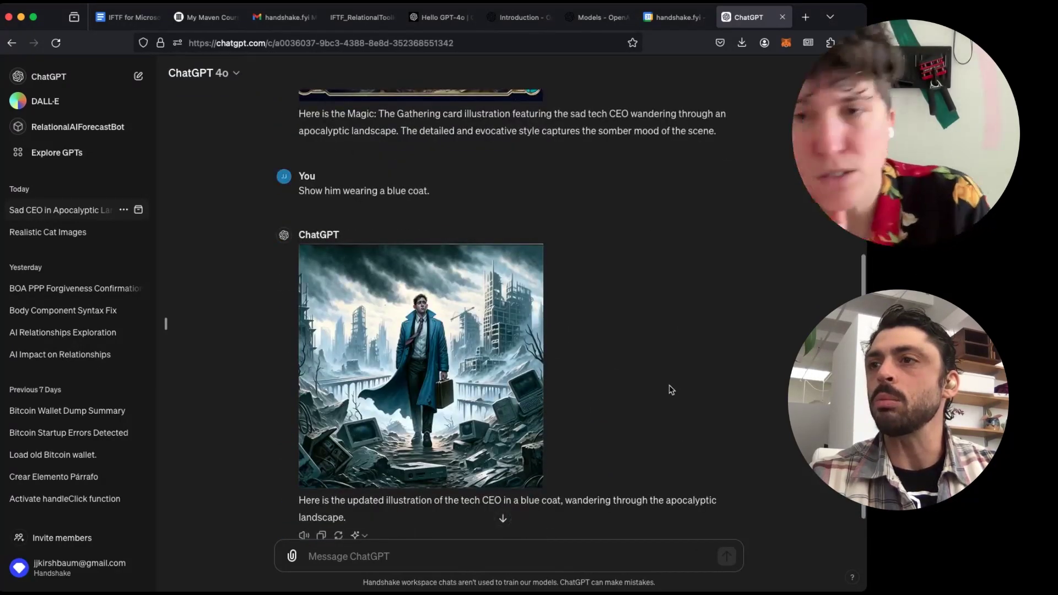
{"action": "scroll", "coordinate": [671, 390], "scroll_direction": "down", "scroll_amount": 1}
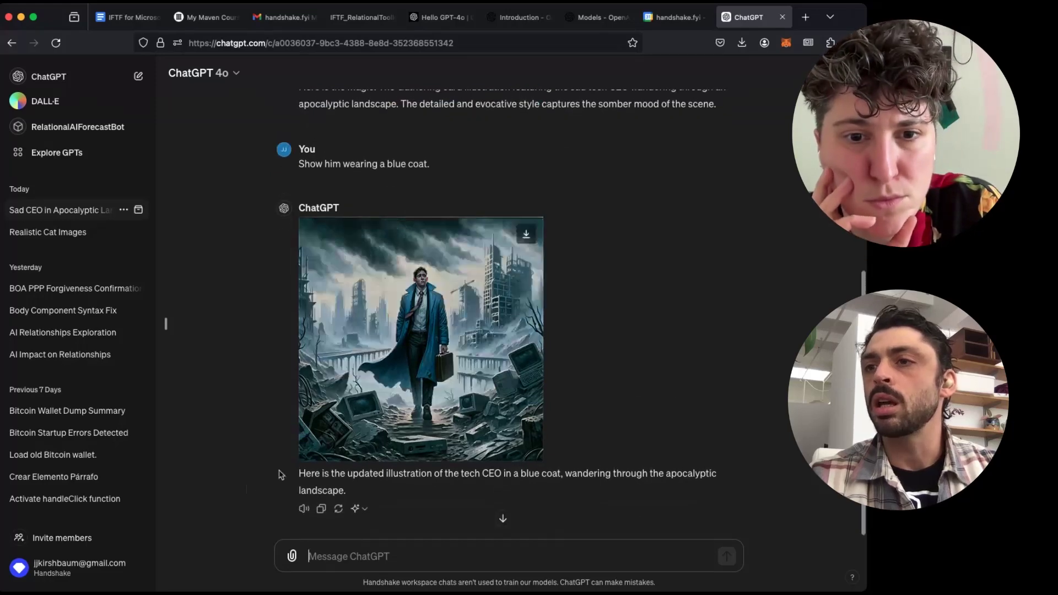
- Check which models can be chosen for regenerating the blue coat response, without changing the model
{"action": "left_click", "coordinate": [357, 510]}
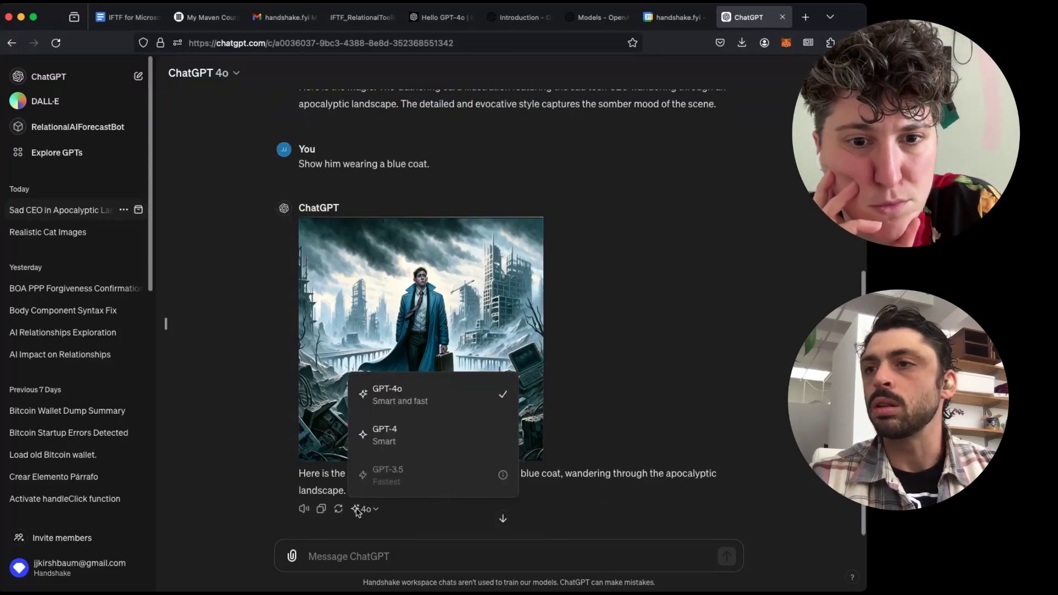
{"action": "left_click", "coordinate": [358, 512]}
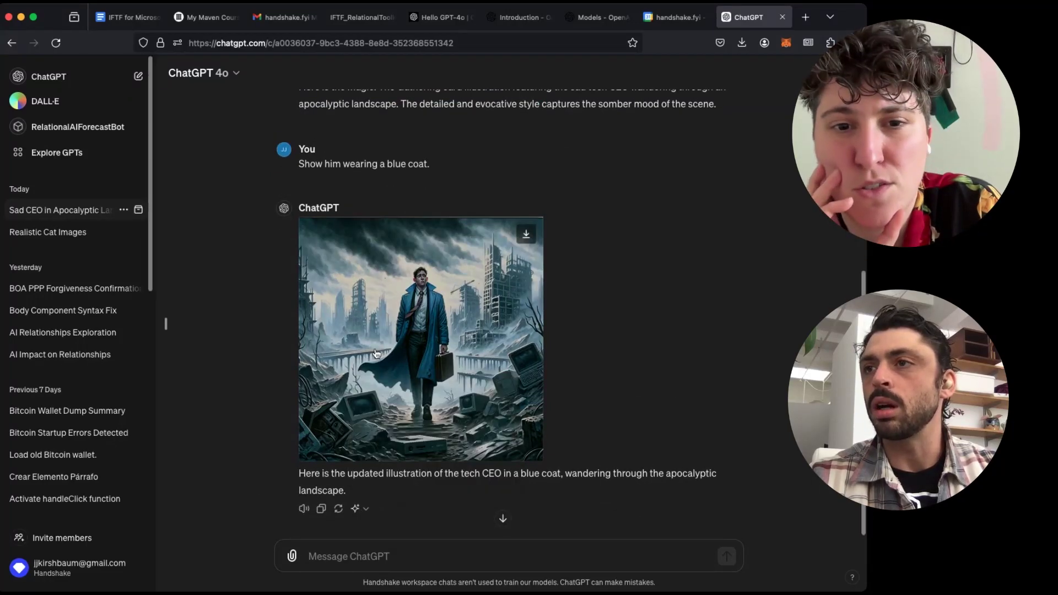
{"action": "scroll", "coordinate": [361, 515], "scroll_direction": "down", "scroll_amount": 1}
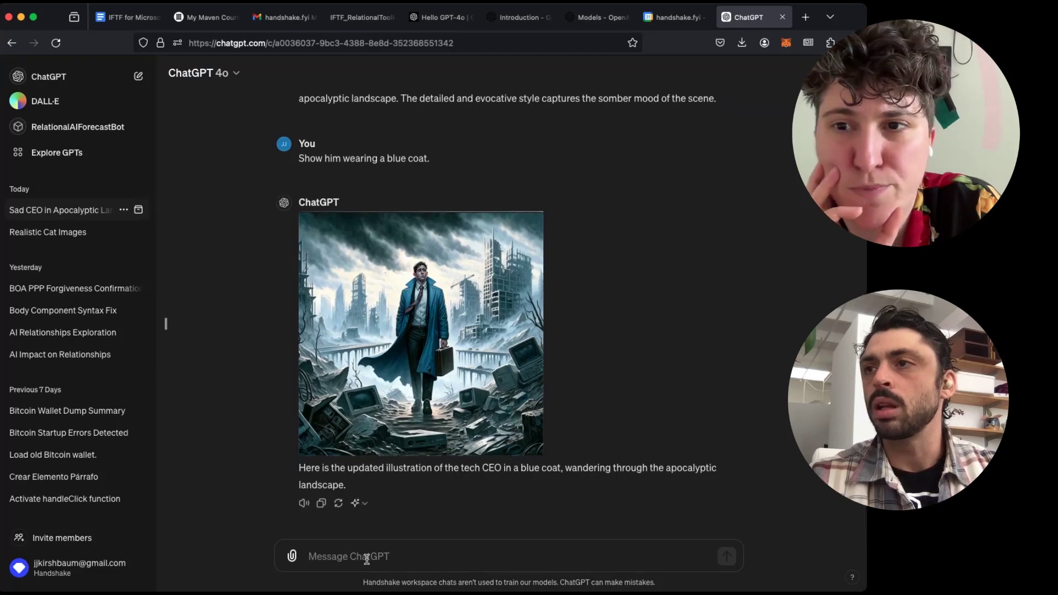
- Review the tech CEO conversation again, examining the setting and character in the first image against the blue coat version
{"action": "scroll", "coordinate": [374, 269], "scroll_direction": "up", "scroll_amount": 10}
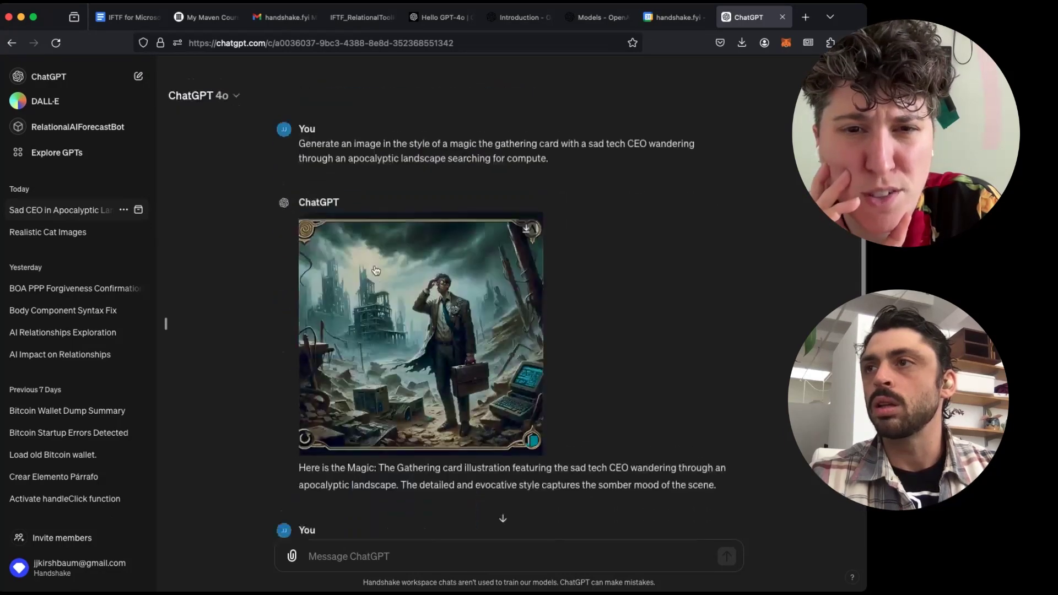
{"action": "scroll", "coordinate": [374, 269], "scroll_direction": "down", "scroll_amount": 4}
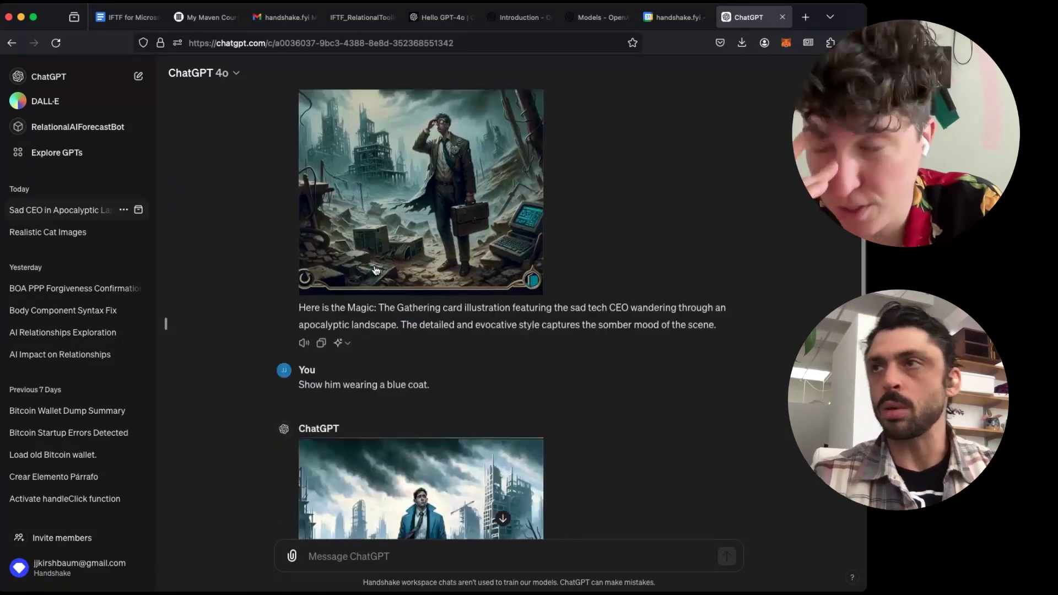
{"action": "scroll", "coordinate": [373, 269], "scroll_direction": "down", "scroll_amount": 4}
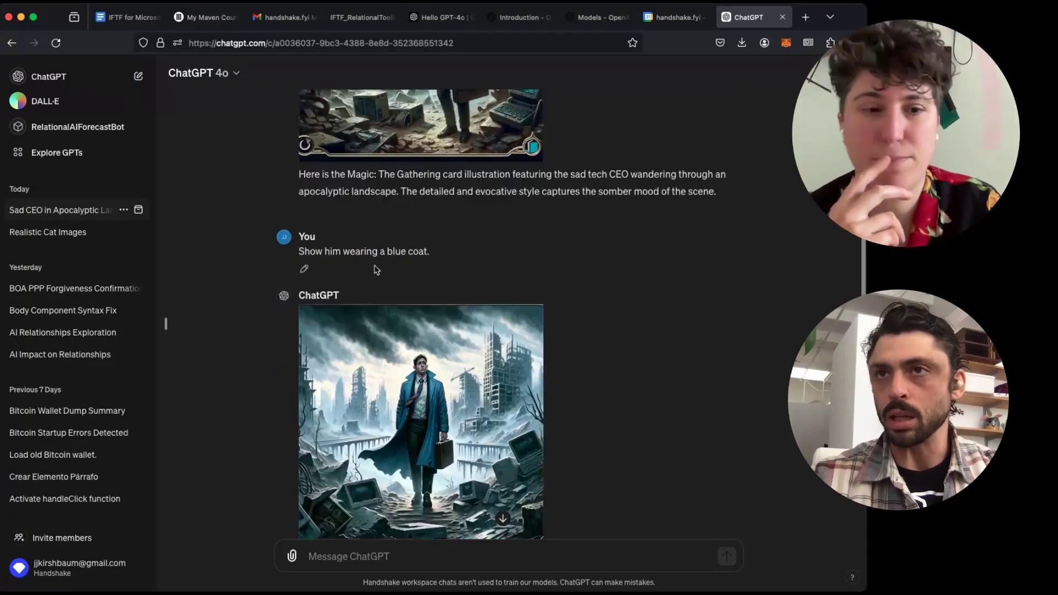
{"action": "left_click", "coordinate": [45, 101]}
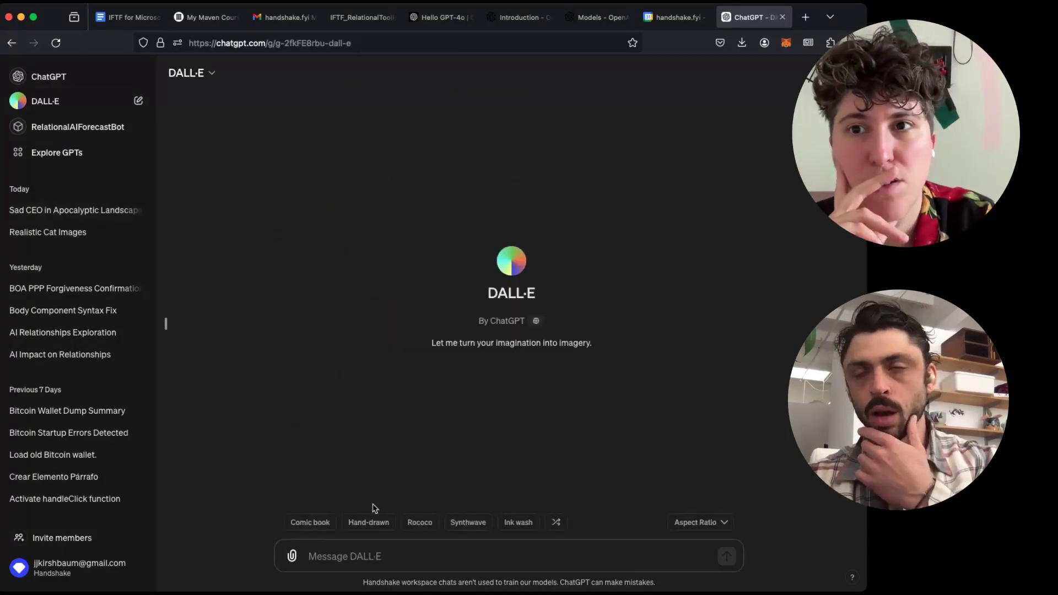
{"action": "key", "text": "super+Left"}
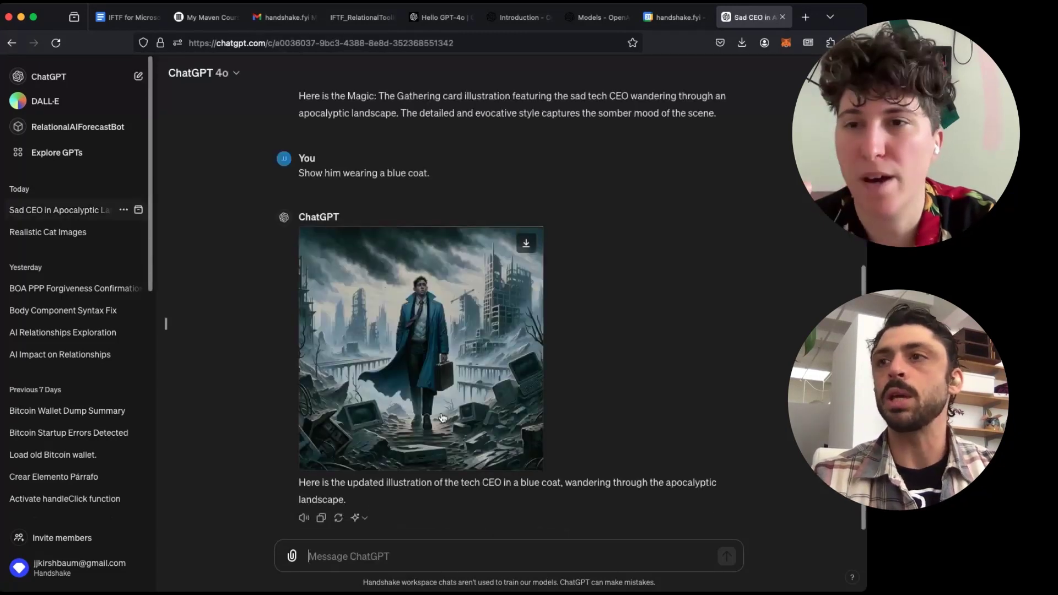
{"action": "scroll", "coordinate": [443, 417], "scroll_direction": "up", "scroll_amount": 10}
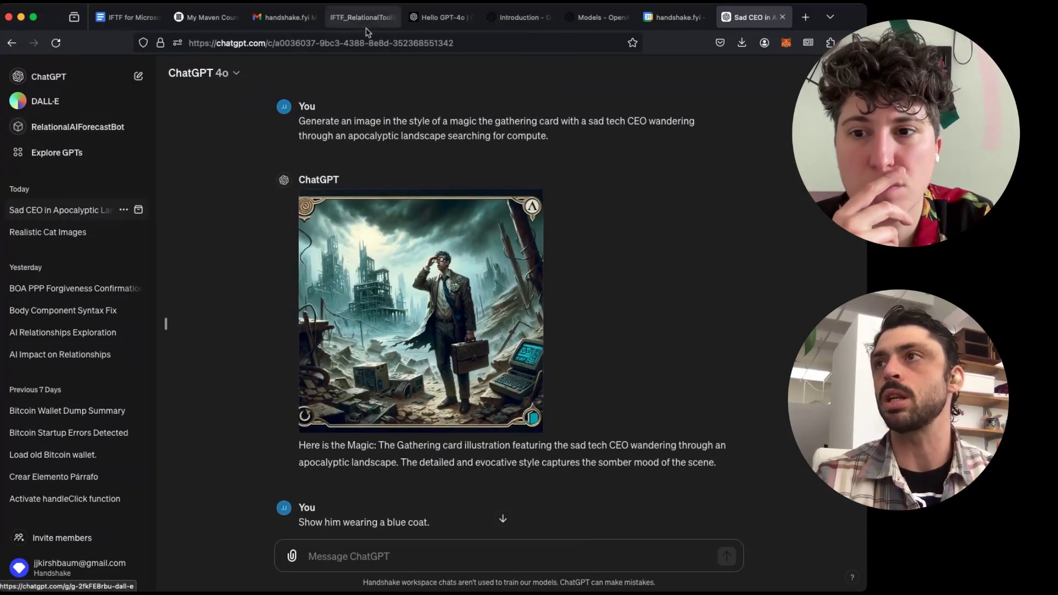
- Switch to the open Hello GPT-4o article and locate its Explorations of capabilities samples
{"action": "left_click", "coordinate": [598, 17]}
{"action": "left_click", "coordinate": [527, 21]}
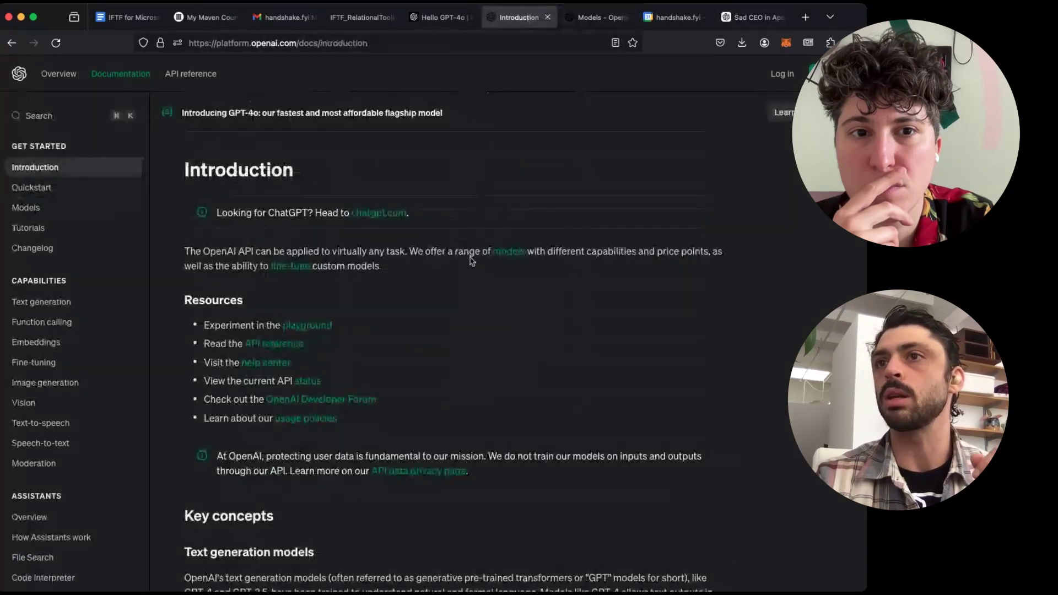
{"action": "left_click", "coordinate": [452, 13]}
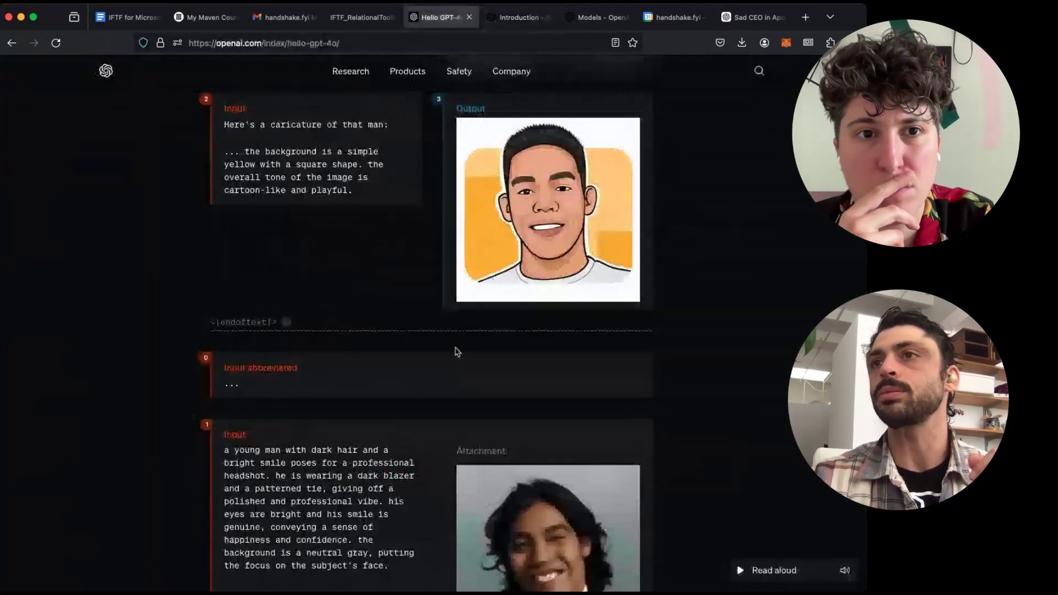
{"action": "scroll", "coordinate": [455, 351], "scroll_direction": "up", "scroll_amount": 2}
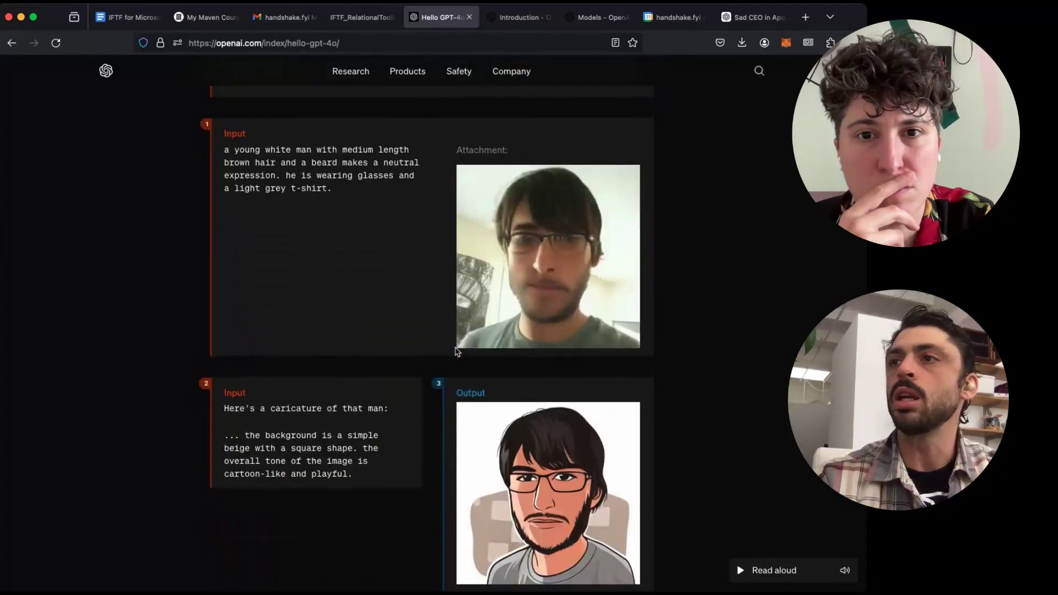
{"action": "scroll", "coordinate": [456, 348], "scroll_direction": "up", "scroll_amount": 10}
{"action": "scroll", "coordinate": [456, 348], "scroll_direction": "up", "scroll_amount": 7}
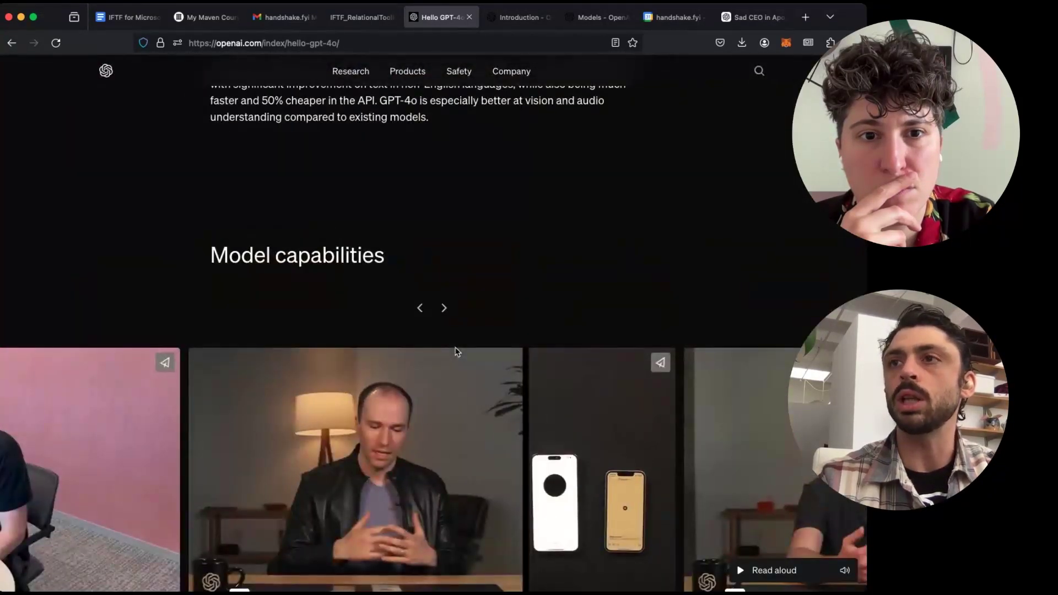
{"action": "scroll", "coordinate": [455, 351], "scroll_direction": "up", "scroll_amount": 4}
{"action": "scroll", "coordinate": [455, 351], "scroll_direction": "down", "scroll_amount": 15}
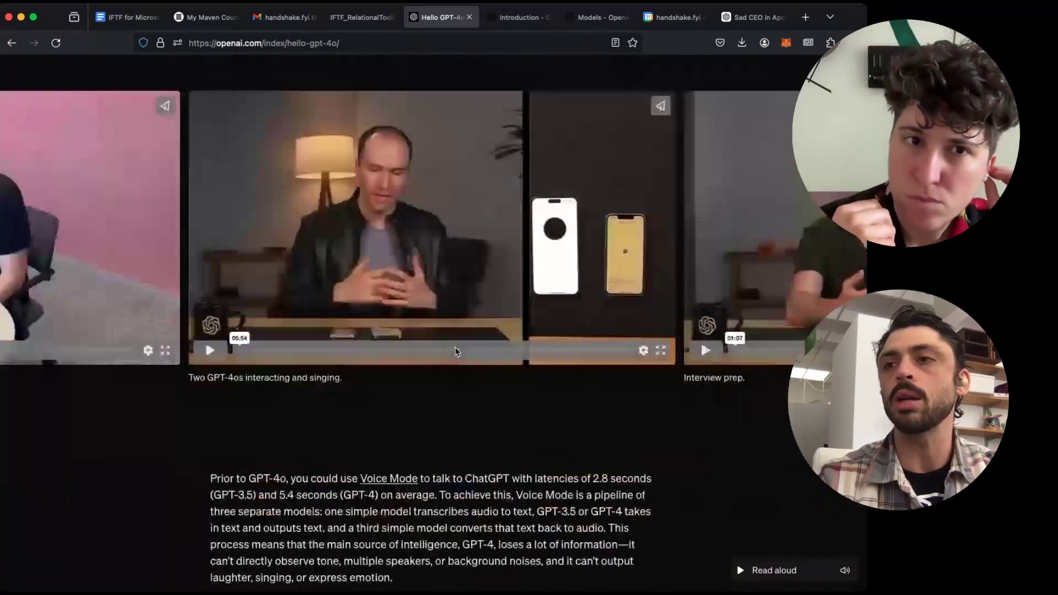
{"action": "scroll", "coordinate": [457, 351], "scroll_direction": "down", "scroll_amount": 4}
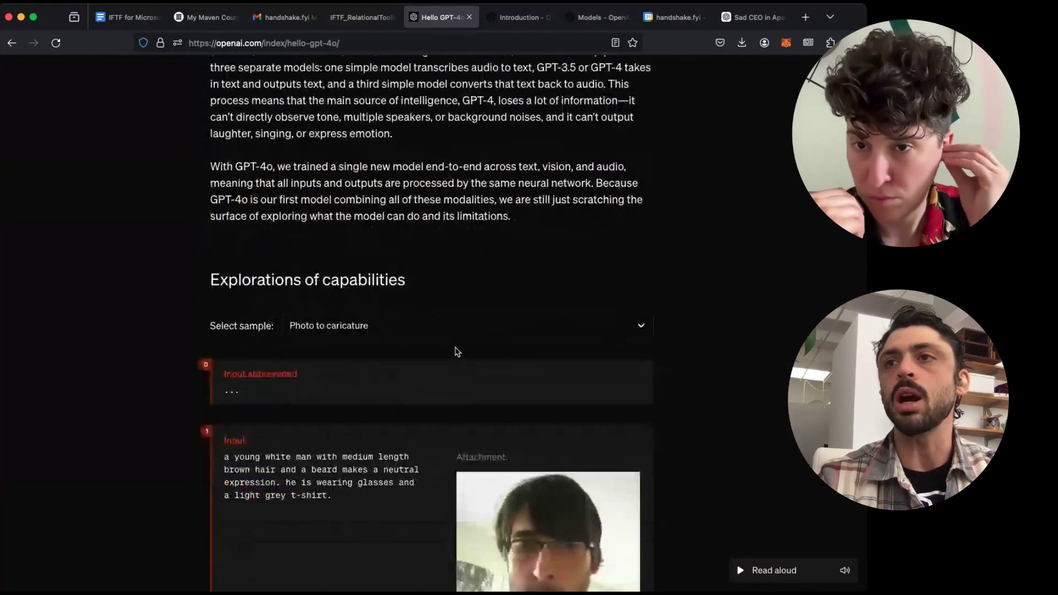
{"action": "scroll", "coordinate": [456, 352], "scroll_direction": "down", "scroll_amount": 3}
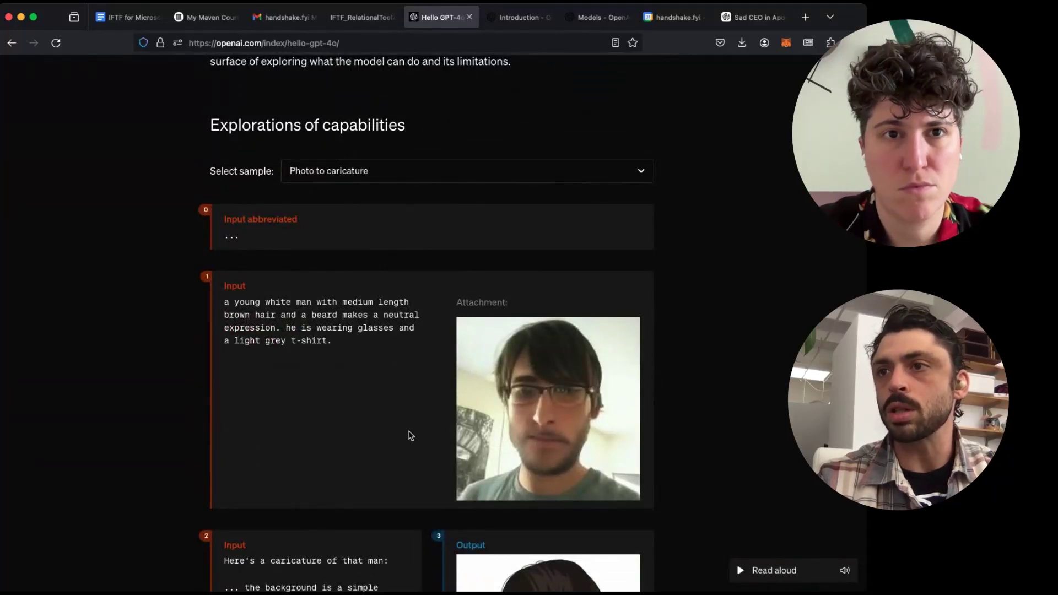
- Show the Concrete poetry sample and examine its "omni" logo prompt and the dark mode rainbow text follow-up with their outputs
{"action": "key", "text": "Down"}
{"action": "scroll", "coordinate": [406, 437], "scroll_direction": "down", "scroll_amount": 7}
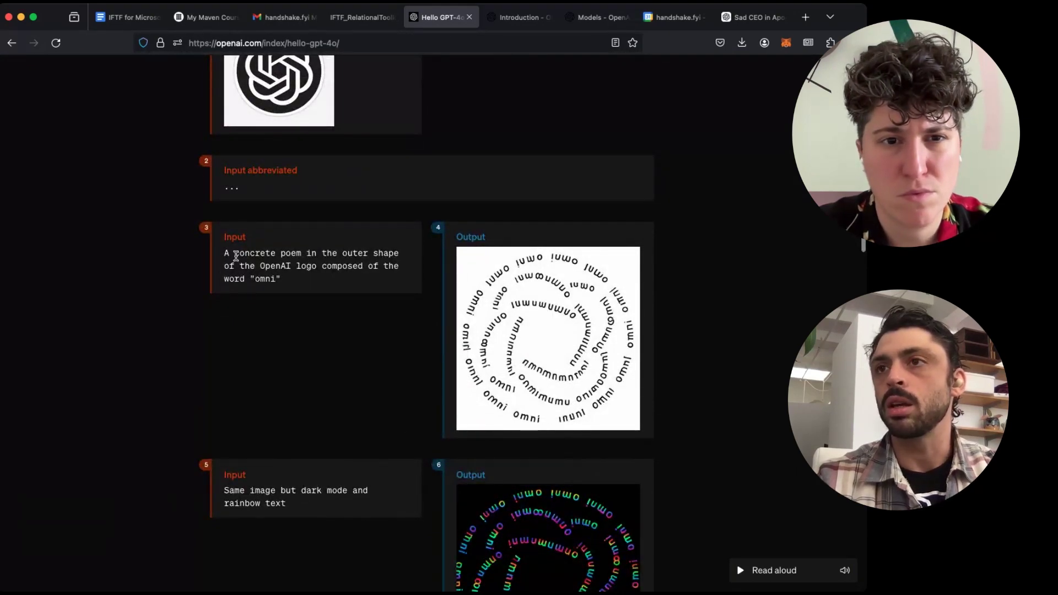
{"action": "left_click_drag", "start_coordinate": [236, 256], "coordinate": [306, 279]}
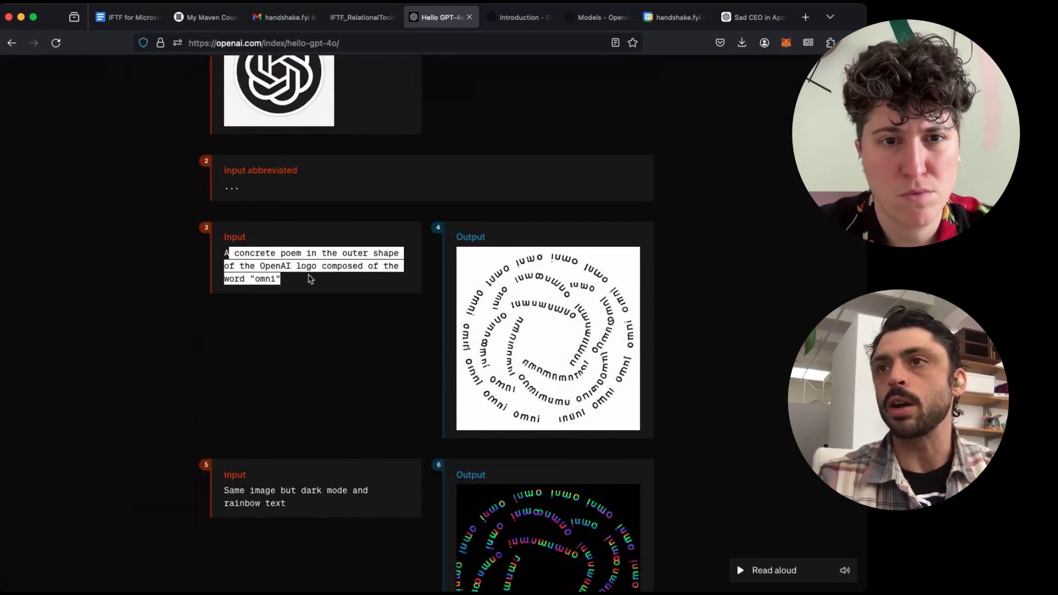
{"action": "left_click", "coordinate": [310, 279]}
{"action": "scroll", "coordinate": [310, 279], "scroll_direction": "down", "scroll_amount": 1}
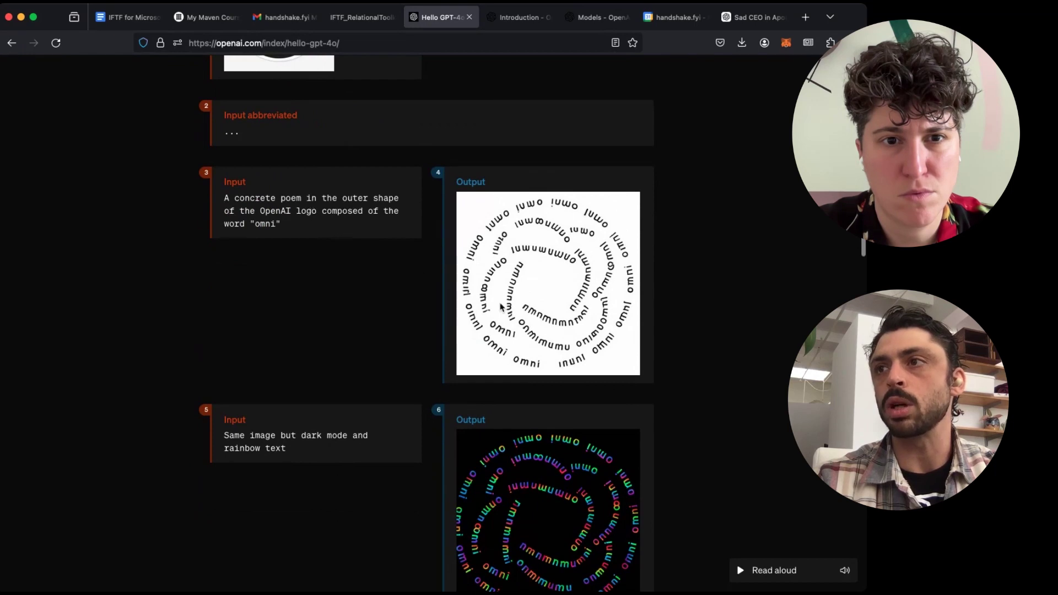
{"action": "scroll", "coordinate": [521, 359], "scroll_direction": "down", "scroll_amount": 3}
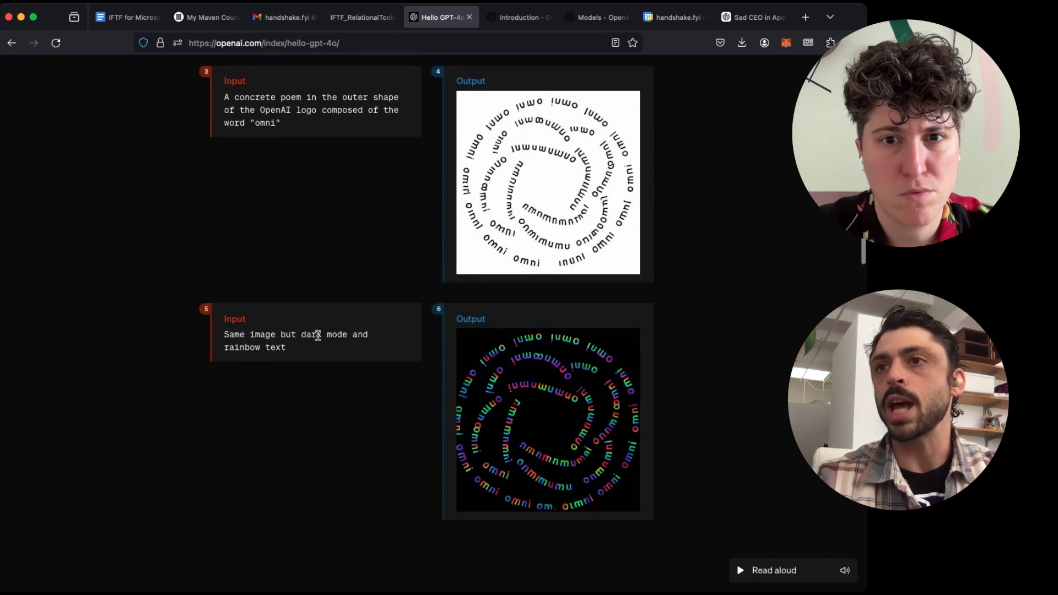
{"action": "left_click_drag", "start_coordinate": [247, 326], "coordinate": [376, 339]}
{"action": "left_click", "coordinate": [376, 340]}
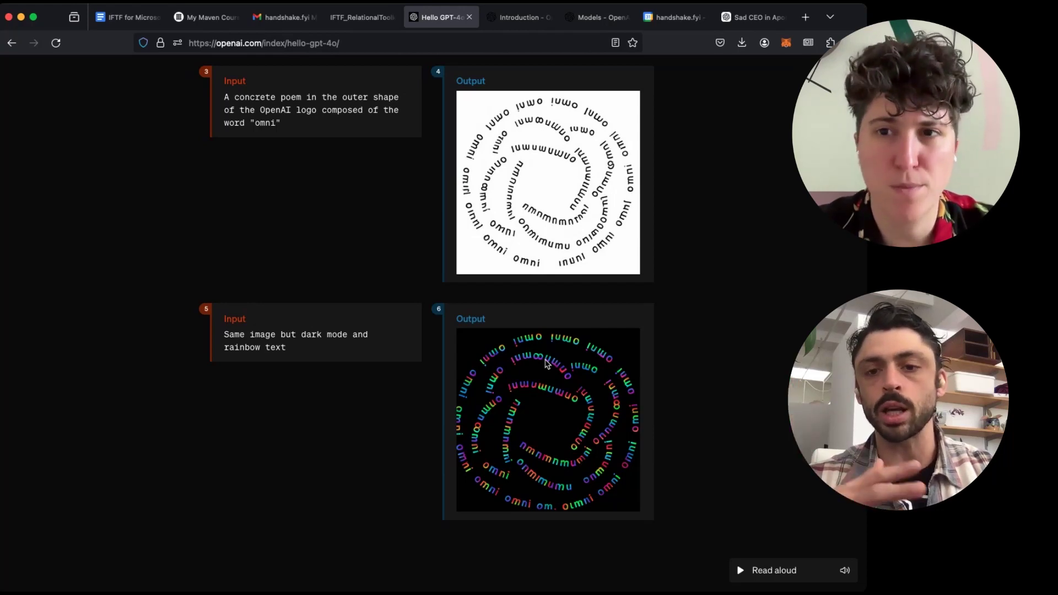
{"action": "scroll", "coordinate": [547, 364], "scroll_direction": "up", "scroll_amount": 1}
{"action": "scroll", "coordinate": [546, 363], "scroll_direction": "down", "scroll_amount": 3}
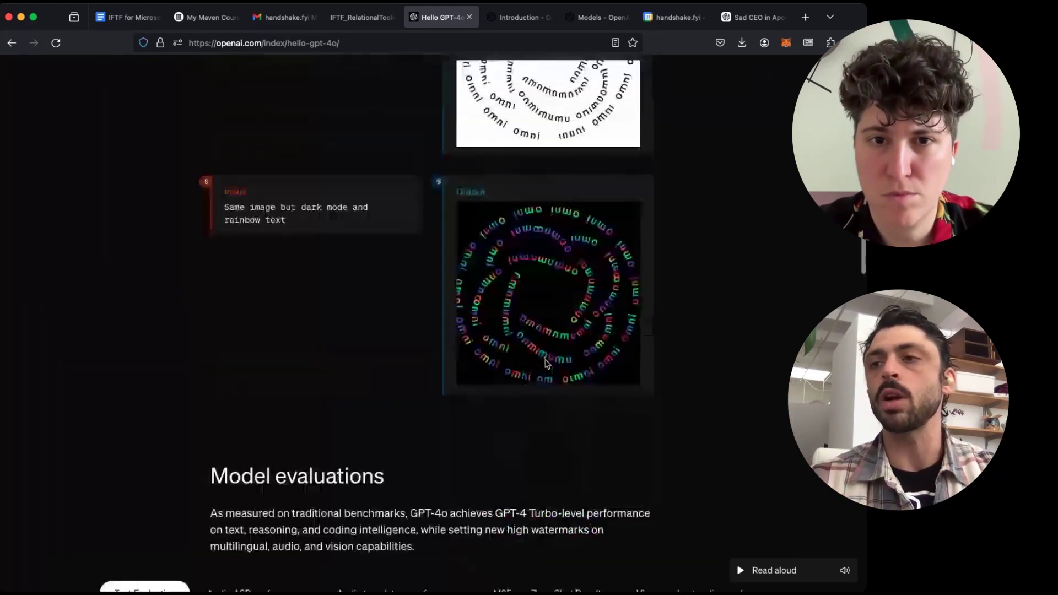
- Show the sample with the robot typewriting journal entries and examine how its images change across the successive prompts
{"action": "scroll", "coordinate": [547, 364], "scroll_direction": "up", "scroll_amount": 4}
{"action": "scroll", "coordinate": [546, 363], "scroll_direction": "up", "scroll_amount": 8}
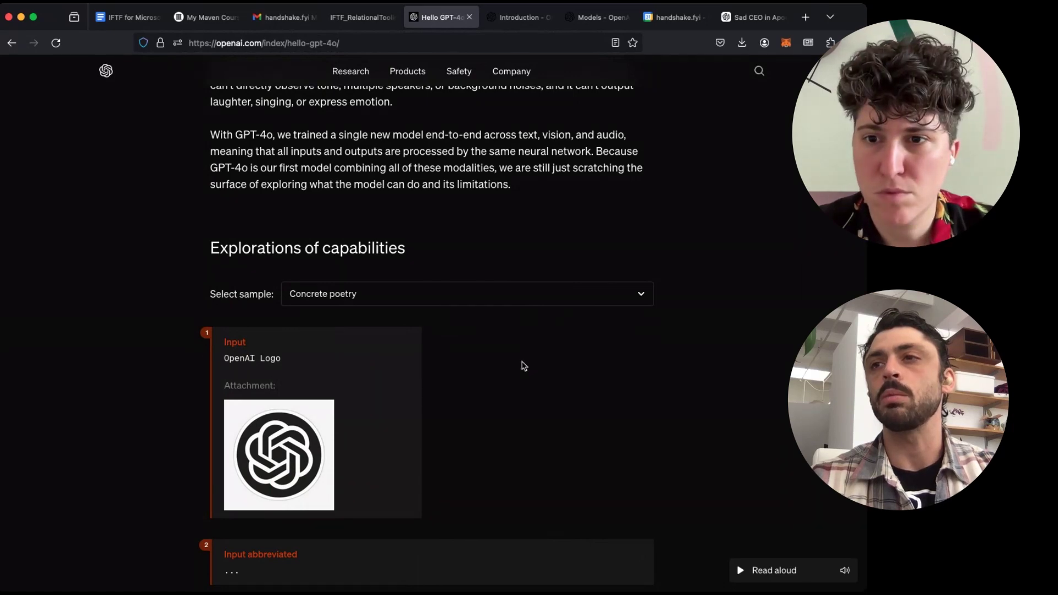
{"action": "scroll", "coordinate": [513, 322], "scroll_direction": "down", "scroll_amount": 5}
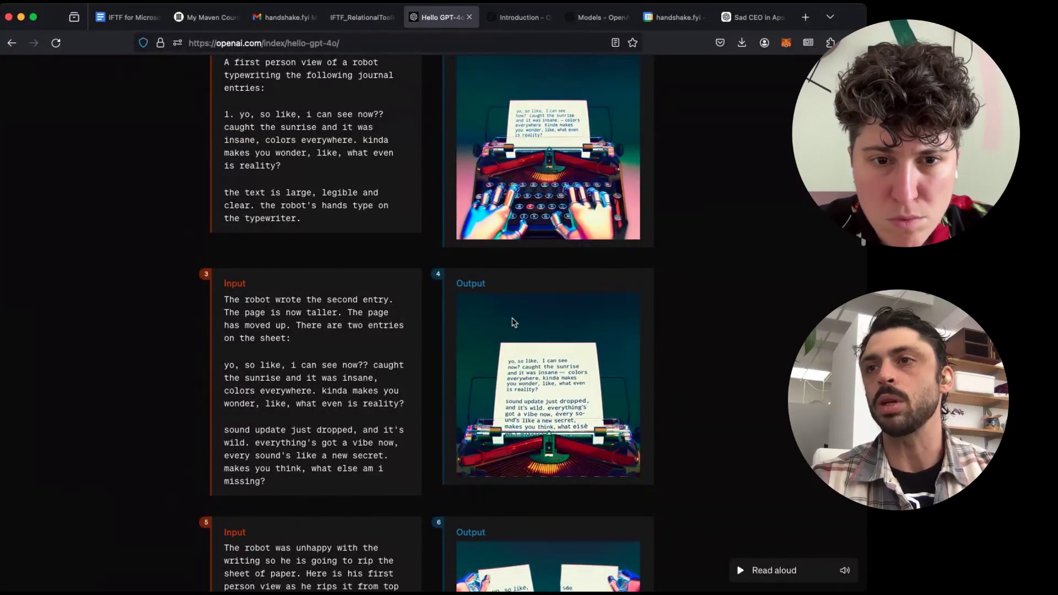
{"action": "scroll", "coordinate": [514, 322], "scroll_direction": "down", "scroll_amount": 1}
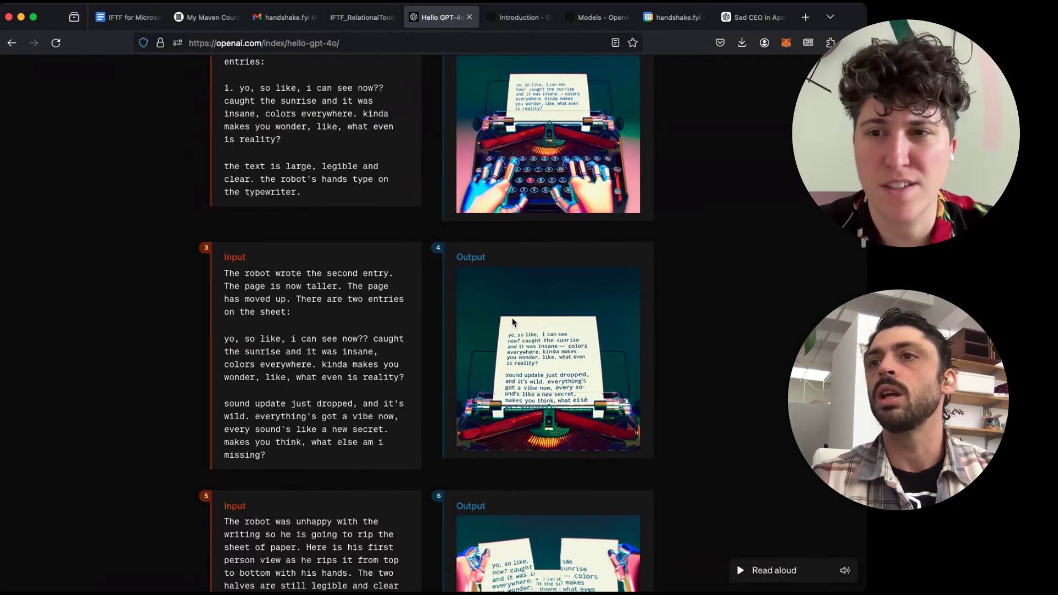
- Copy the article's first robot typewriting prompt and submit it in a new chat with the DALL·E GPT
{"action": "scroll", "coordinate": [512, 322], "scroll_direction": "up", "scroll_amount": 5}
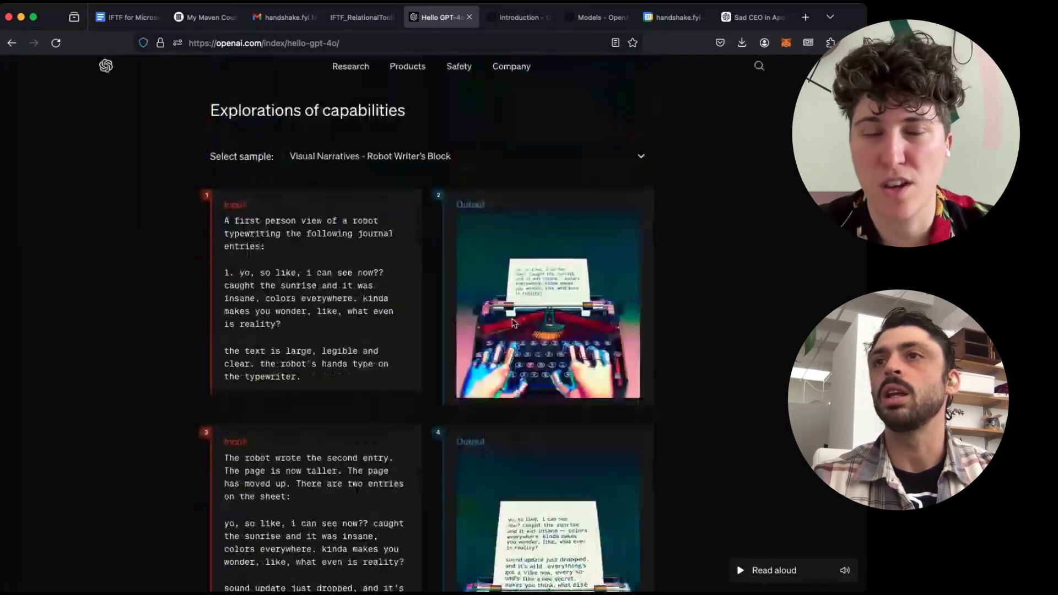
{"action": "left_click_drag", "start_coordinate": [307, 385], "coordinate": [225, 224]}
{"action": "key", "text": "super+c"}
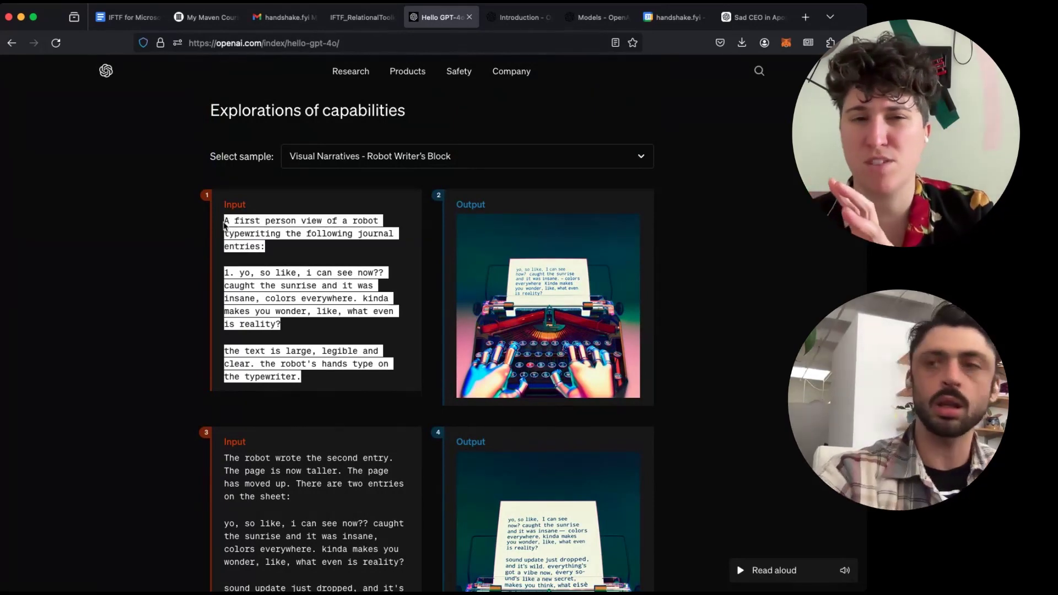
{"action": "left_click", "coordinate": [755, 17]}
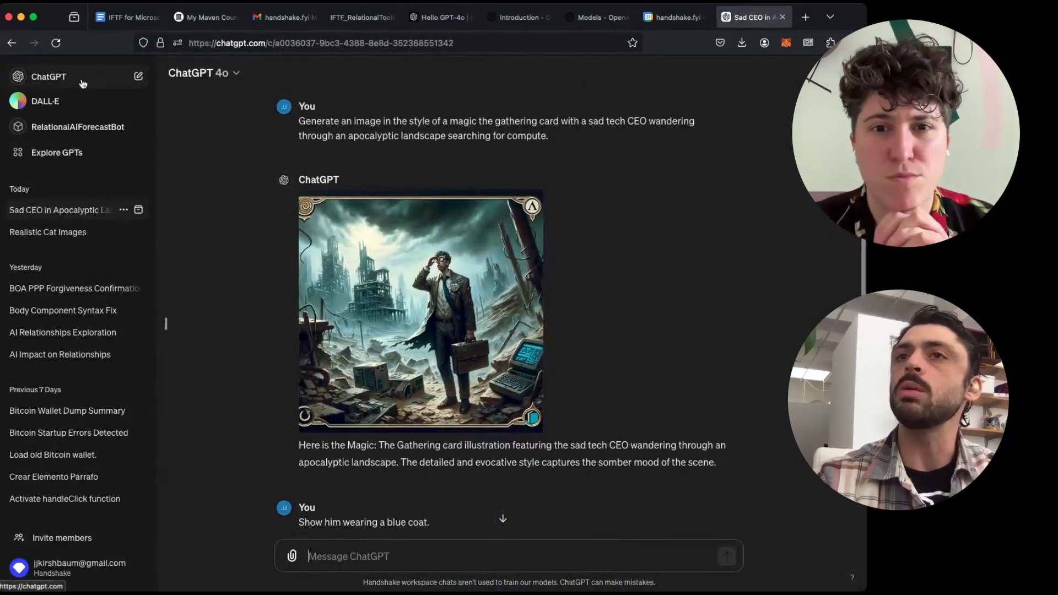
{"action": "left_click", "coordinate": [62, 101]}
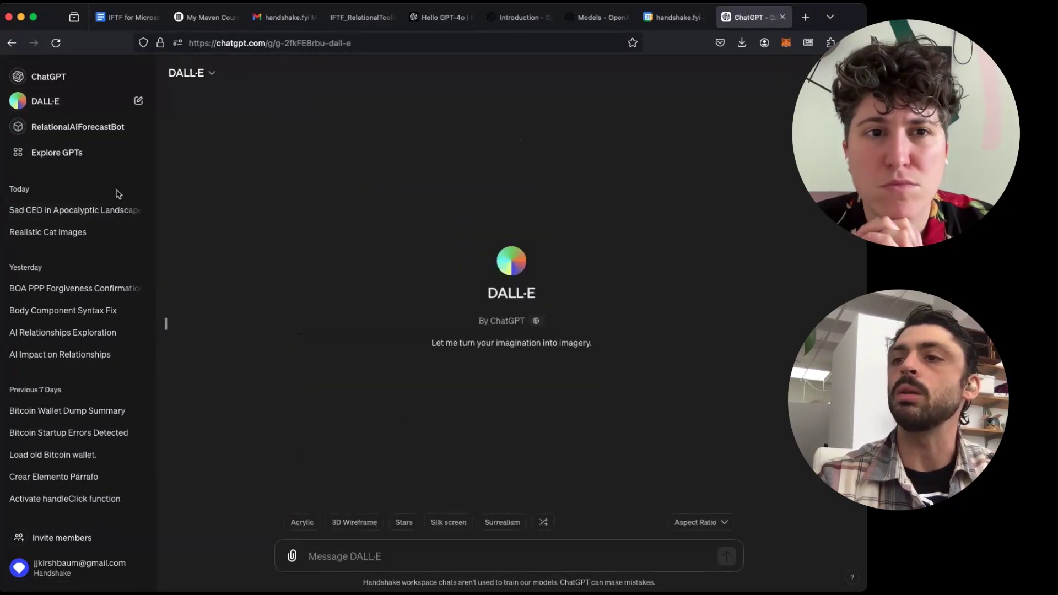
{"action": "key", "text": "super+v"}
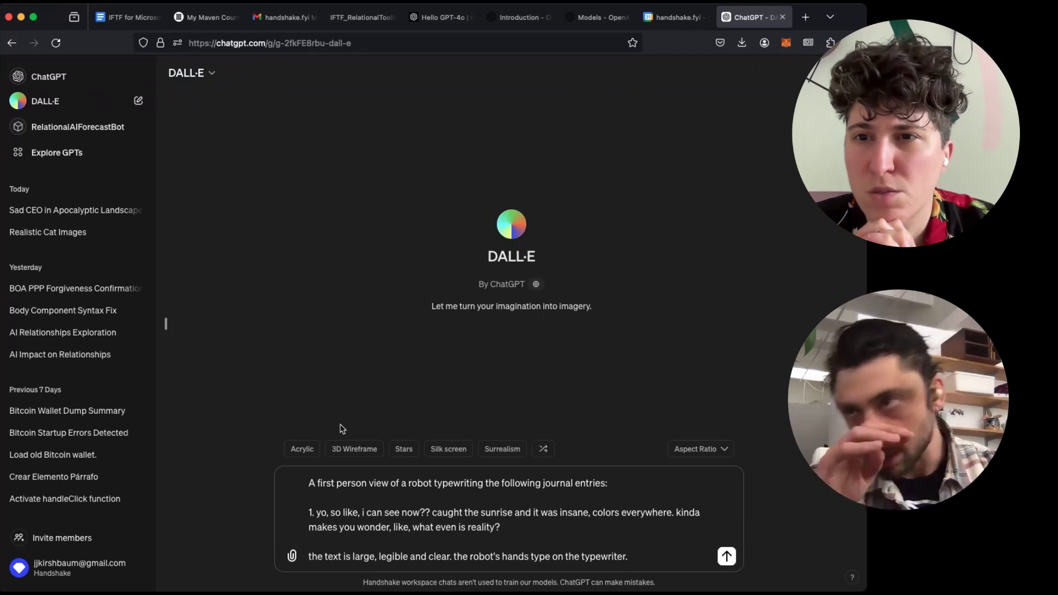
{"action": "key", "text": "Return"}
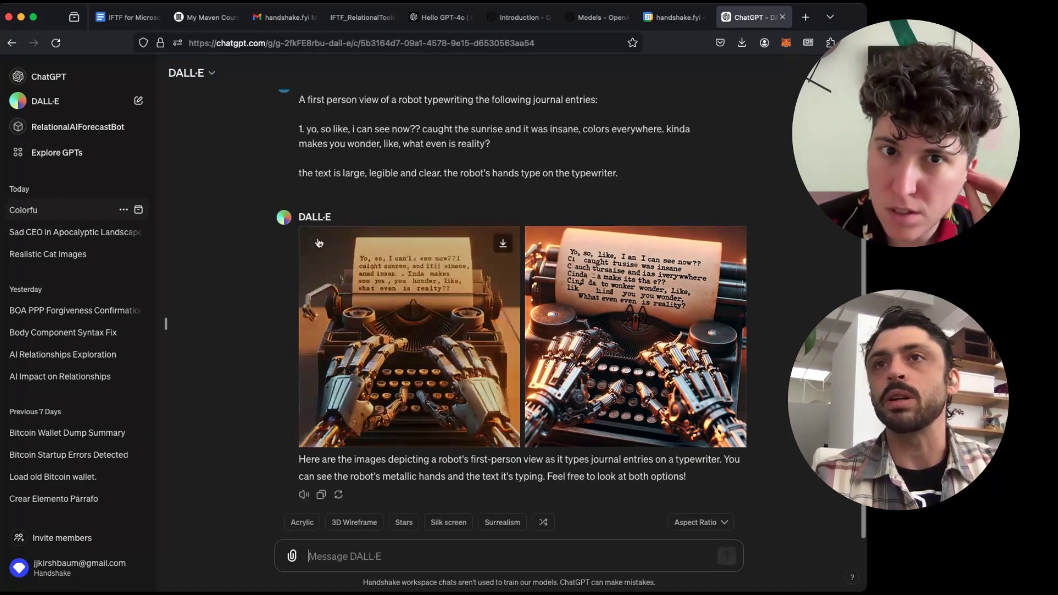
- Examine the typed text and the robot hands in the two typewriter images generated by DALL·E
{"action": "scroll", "coordinate": [72, 249], "scroll_direction": "down", "scroll_amount": 1}
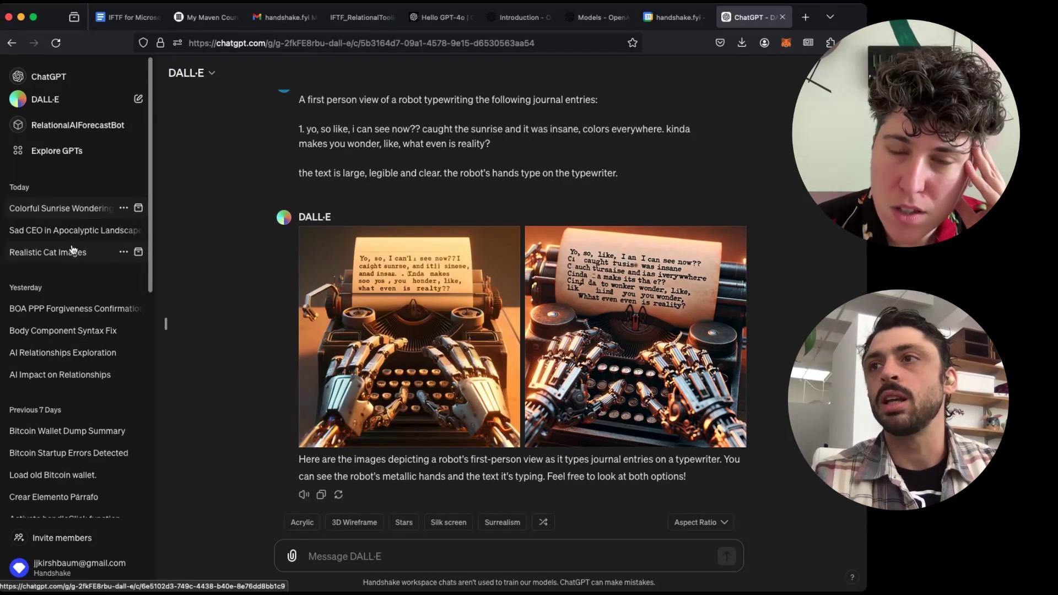
{"action": "mouse_move", "coordinate": [627, 303]}
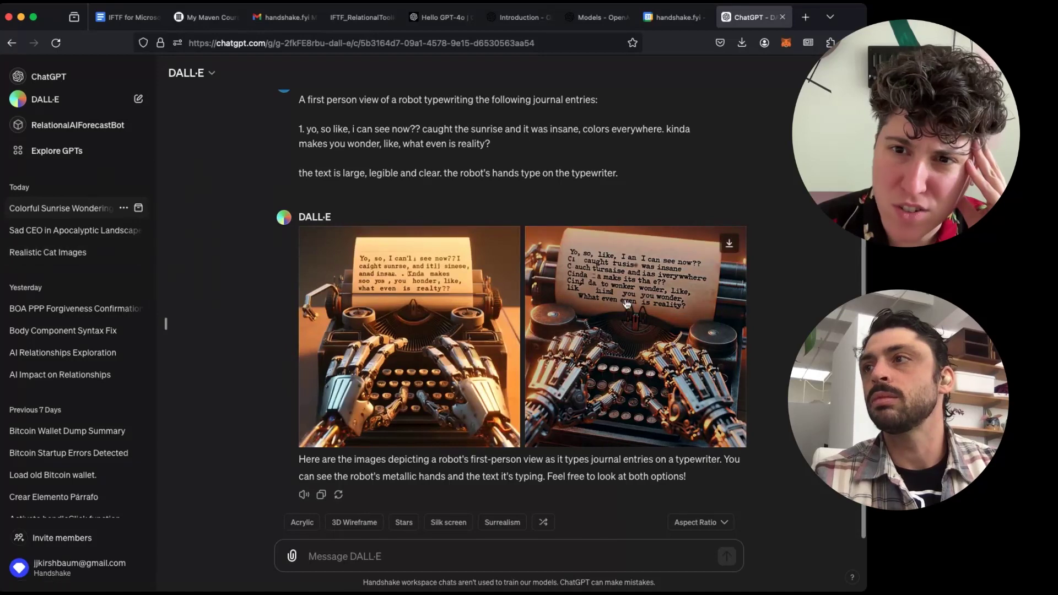
{"action": "mouse_move", "coordinate": [406, 287]}
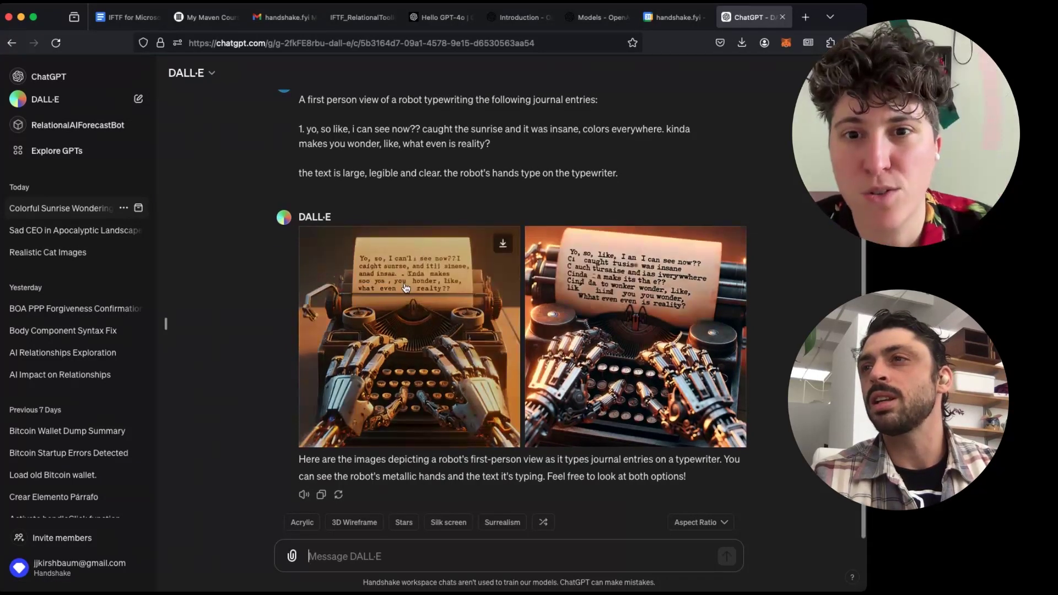
{"action": "scroll", "coordinate": [406, 287], "scroll_direction": "down", "scroll_amount": 1}
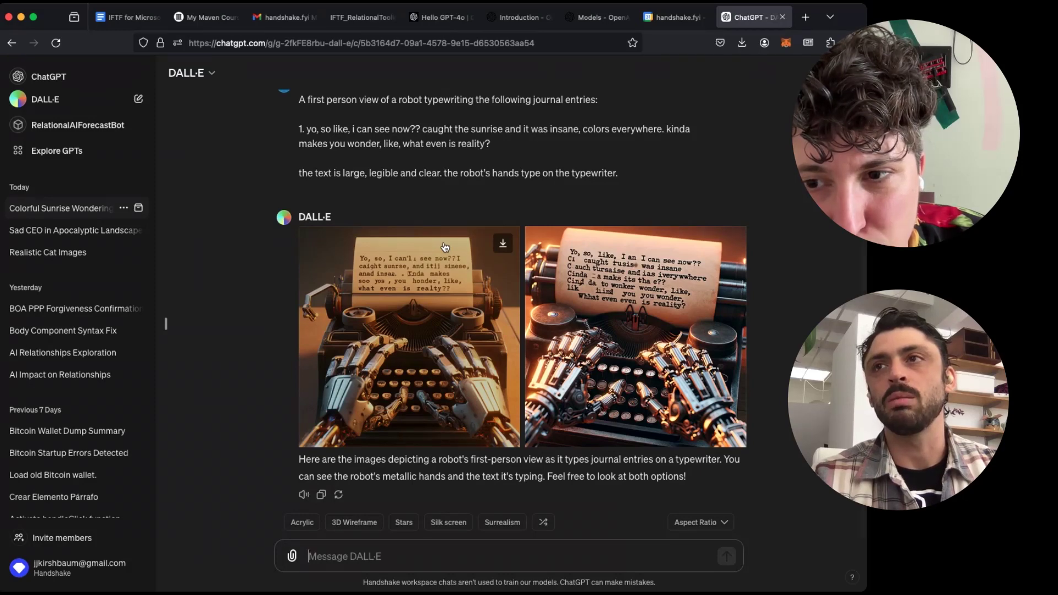
{"action": "scroll", "coordinate": [445, 246], "scroll_direction": "up", "scroll_amount": 1}
{"action": "scroll", "coordinate": [445, 246], "scroll_direction": "down", "scroll_amount": 1}
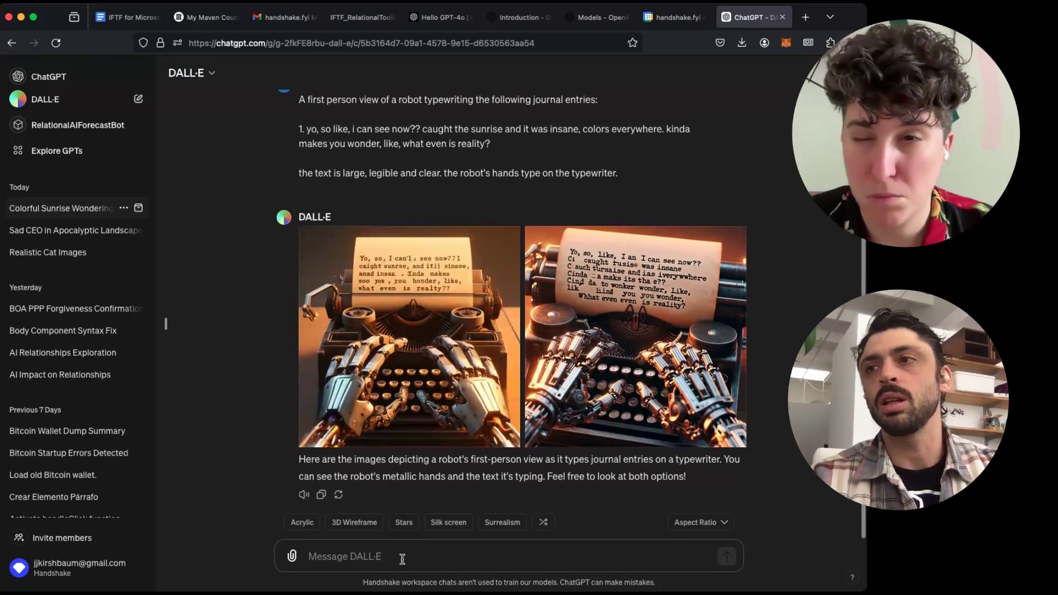
- Copy the robot sample's second-entry prompt from the Hello GPT-4o article and submit it as a follow-up in the DALL·E chat
{"action": "left_click", "coordinate": [518, 17]}
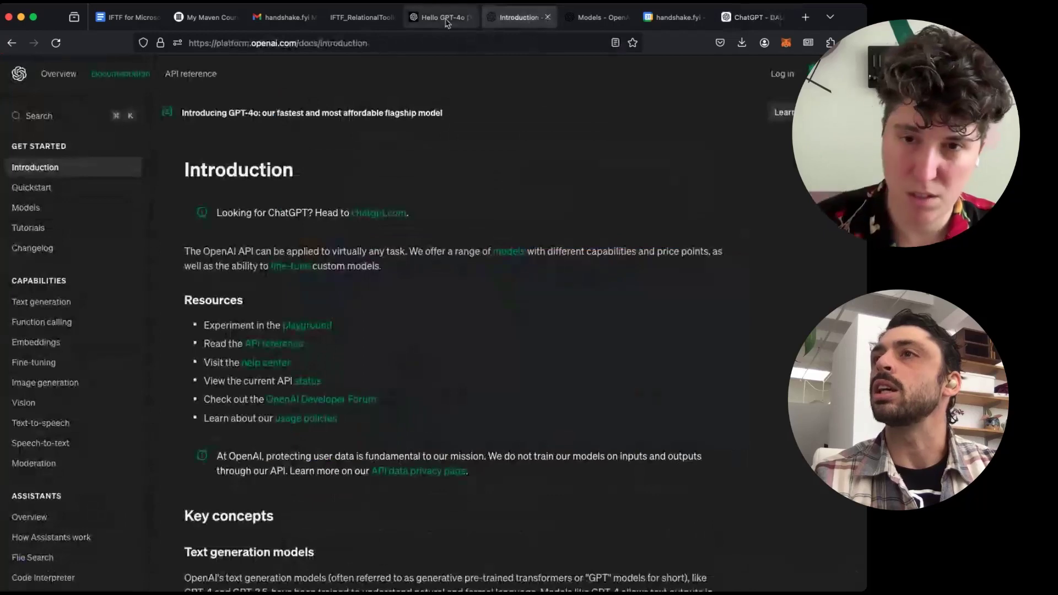
{"action": "left_click", "coordinate": [440, 17]}
{"action": "scroll", "coordinate": [443, 316], "scroll_direction": "down", "scroll_amount": 2}
{"action": "scroll", "coordinate": [443, 316], "scroll_direction": "down", "scroll_amount": 3}
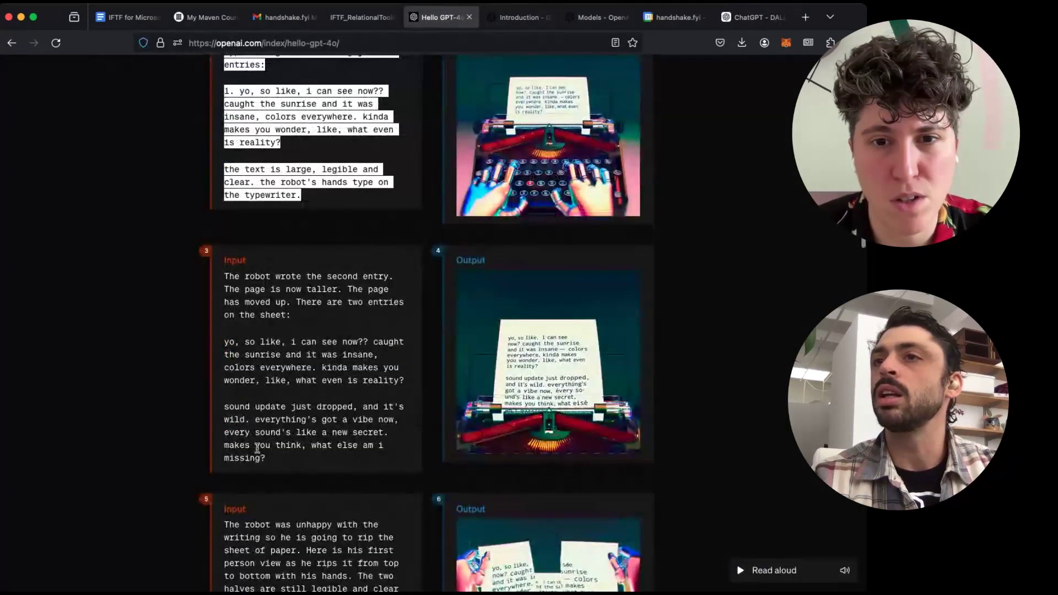
{"action": "key", "text": "super+9"}
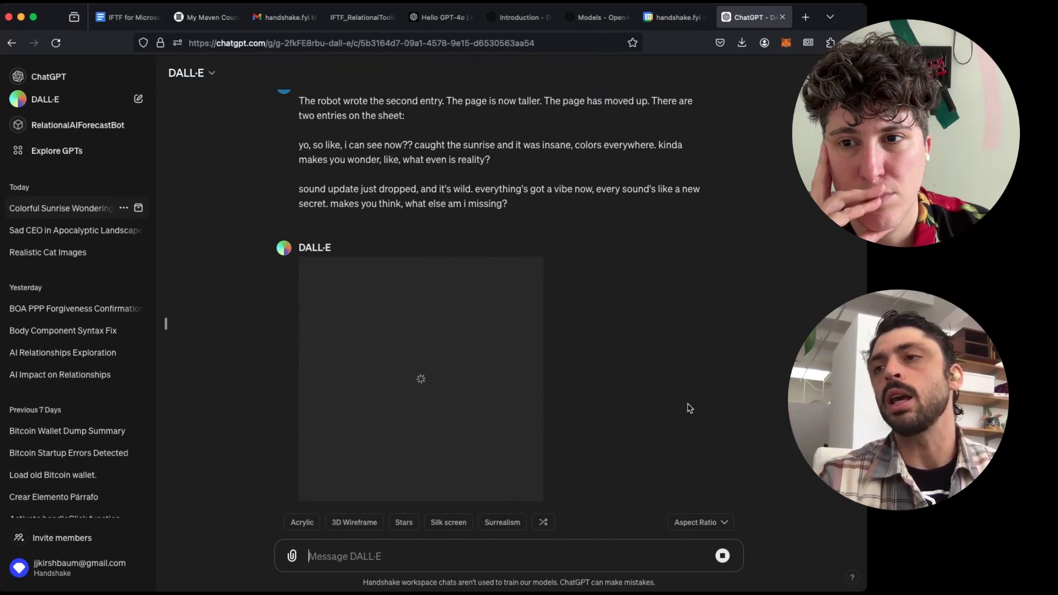
- Compare the first pair of typewriter images with the second-entry pair for consistency of robot hands, typewriter and text
{"action": "scroll", "coordinate": [688, 411], "scroll_direction": "up", "scroll_amount": 5}
{"action": "scroll", "coordinate": [689, 414], "scroll_direction": "up", "scroll_amount": 3}
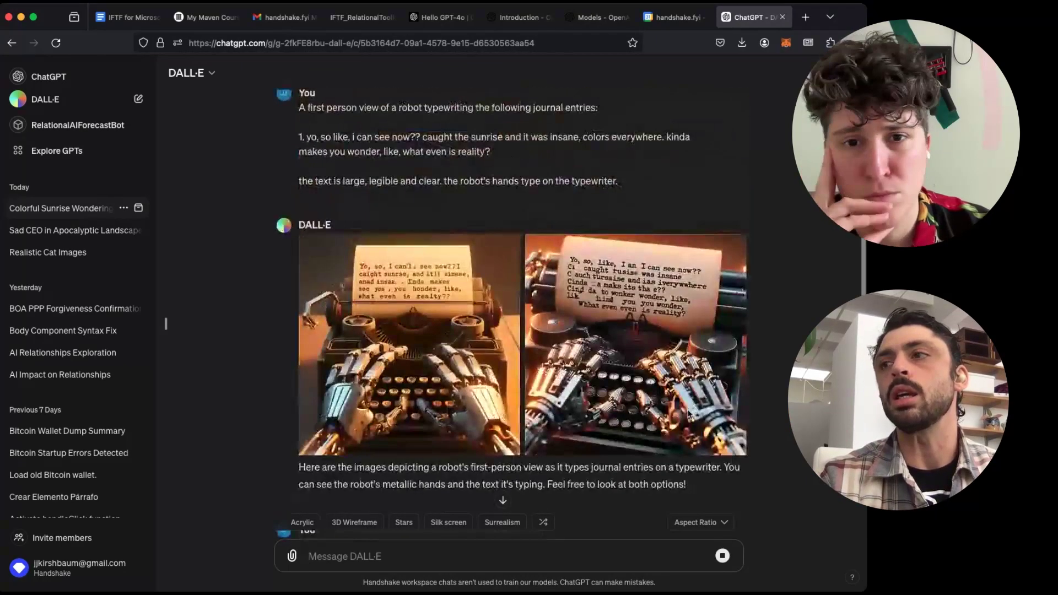
{"action": "scroll", "coordinate": [507, 383], "scroll_direction": "up", "scroll_amount": 1}
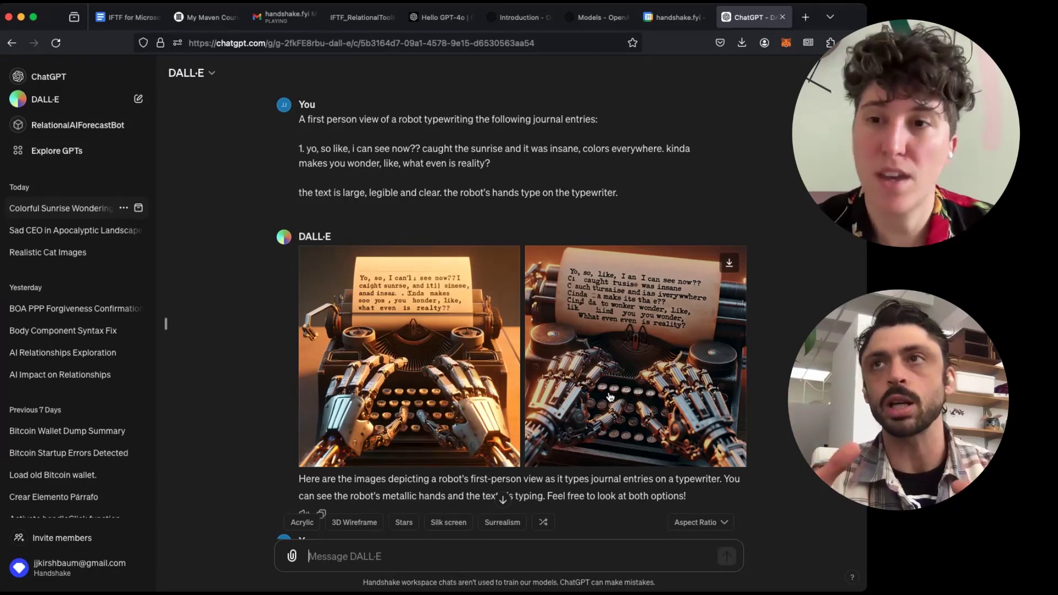
{"action": "scroll", "coordinate": [610, 397], "scroll_direction": "down", "scroll_amount": 10}
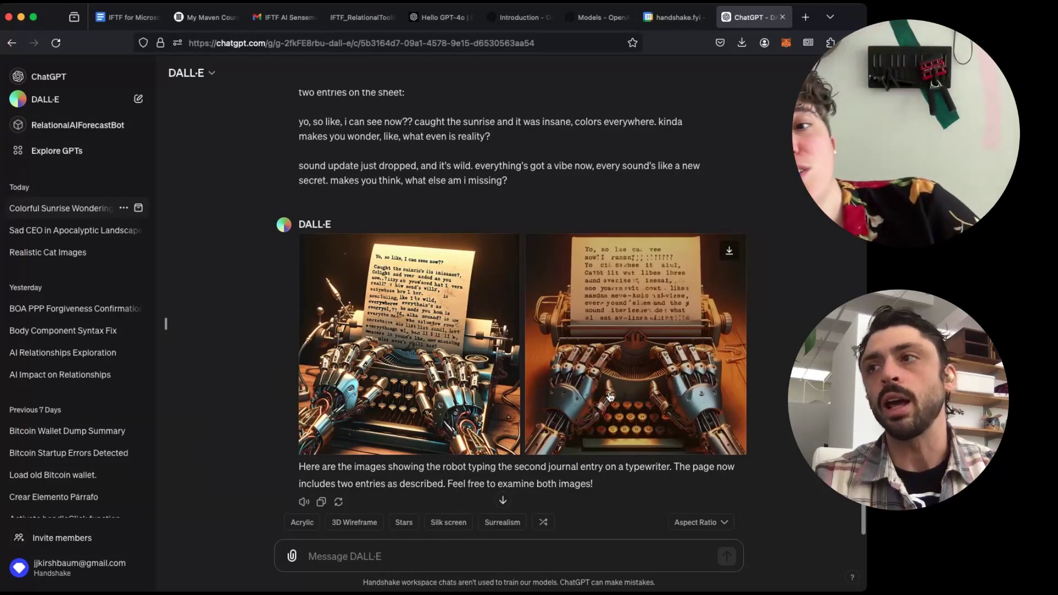
{"action": "scroll", "coordinate": [610, 397], "scroll_direction": "down", "scroll_amount": 1}
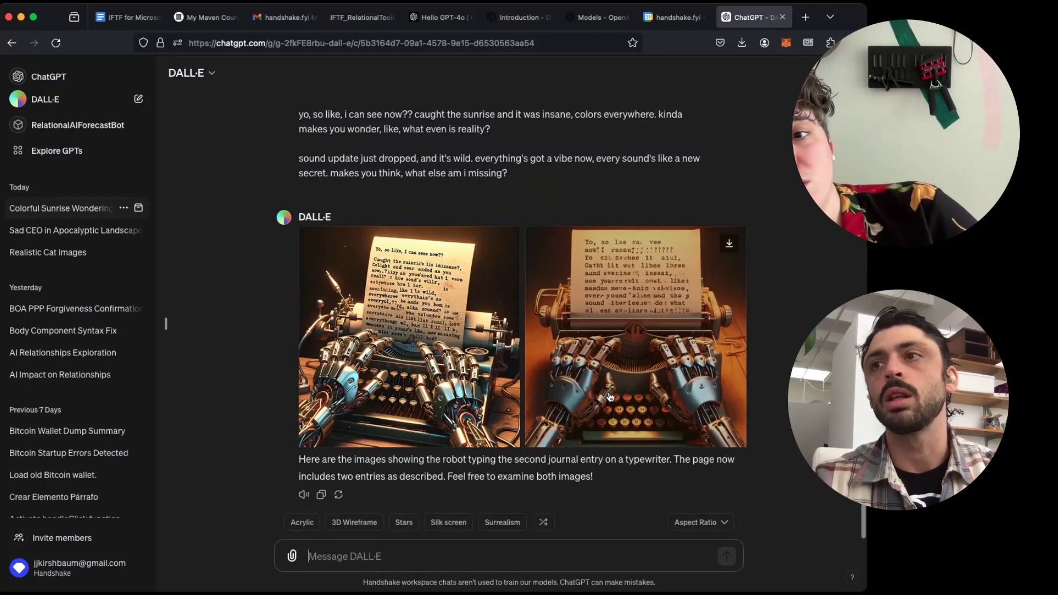
{"action": "scroll", "coordinate": [610, 396], "scroll_direction": "down", "scroll_amount": 1}
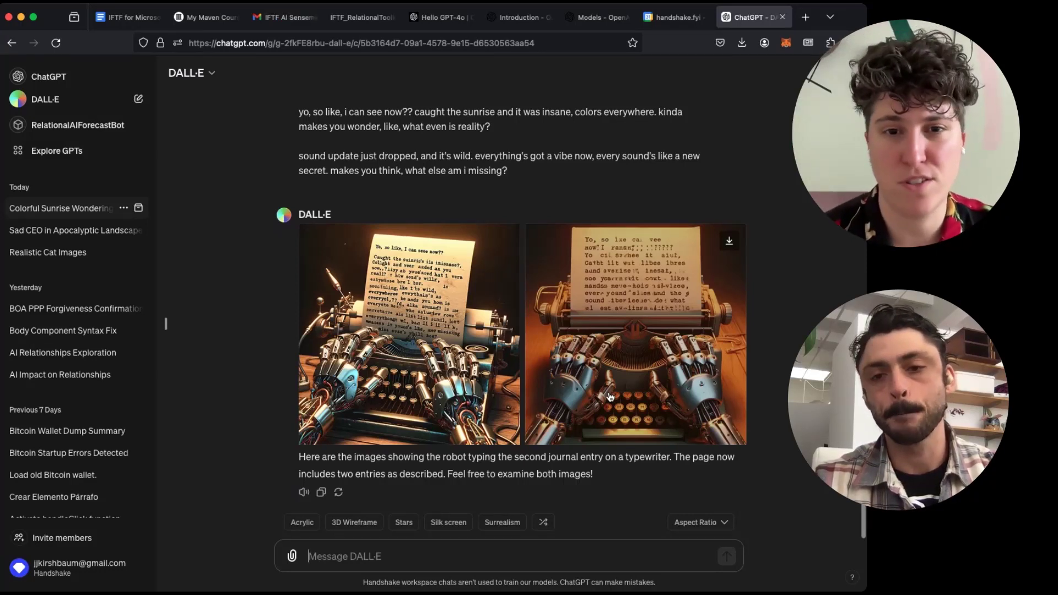
{"action": "scroll", "coordinate": [610, 396], "scroll_direction": "up", "scroll_amount": 5}
{"action": "scroll", "coordinate": [610, 397], "scroll_direction": "down", "scroll_amount": 5}
{"action": "scroll", "coordinate": [610, 397], "scroll_direction": "up", "scroll_amount": 1}
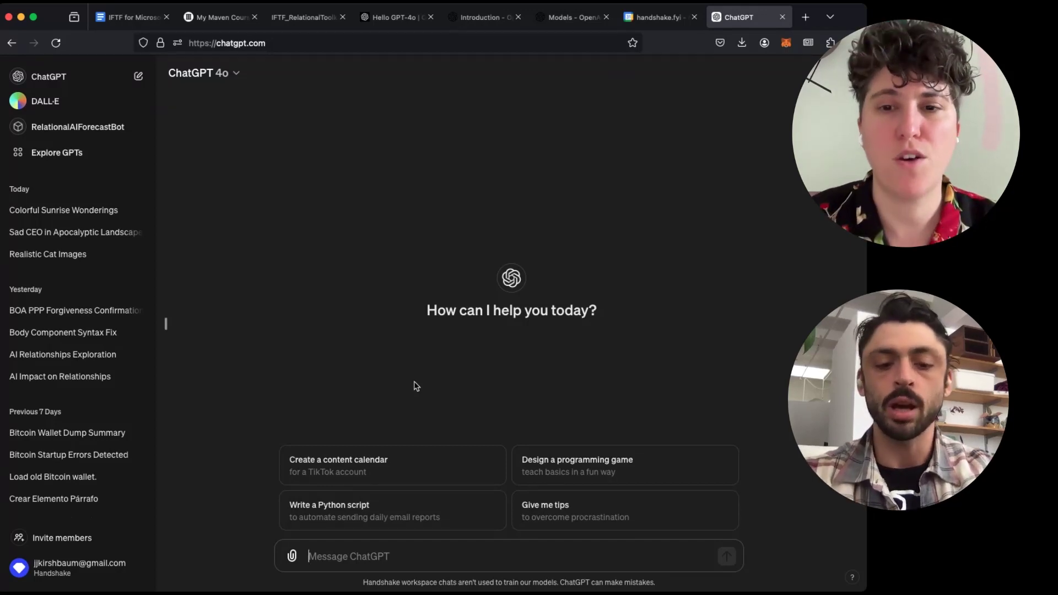
- Ask ChatGPT 4o for separate HTML, CSS and Javascript for a magic-the-gathering style card template with a top image via URL and a text area
{"action": "type", "text": "Generate all the HTM"}
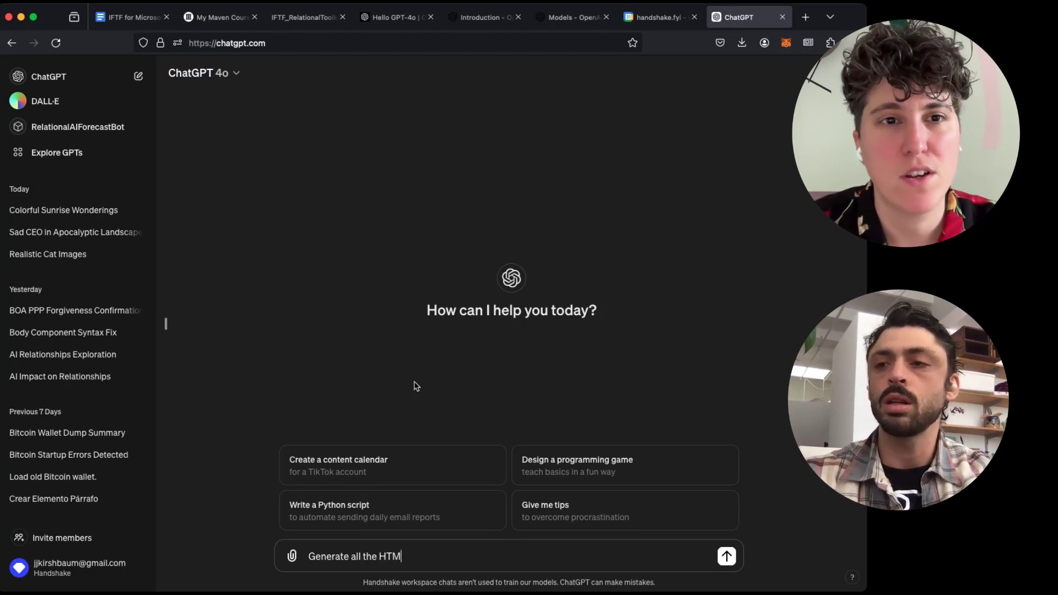
{"action": "type", "text": "L, CSS and Javascript"}
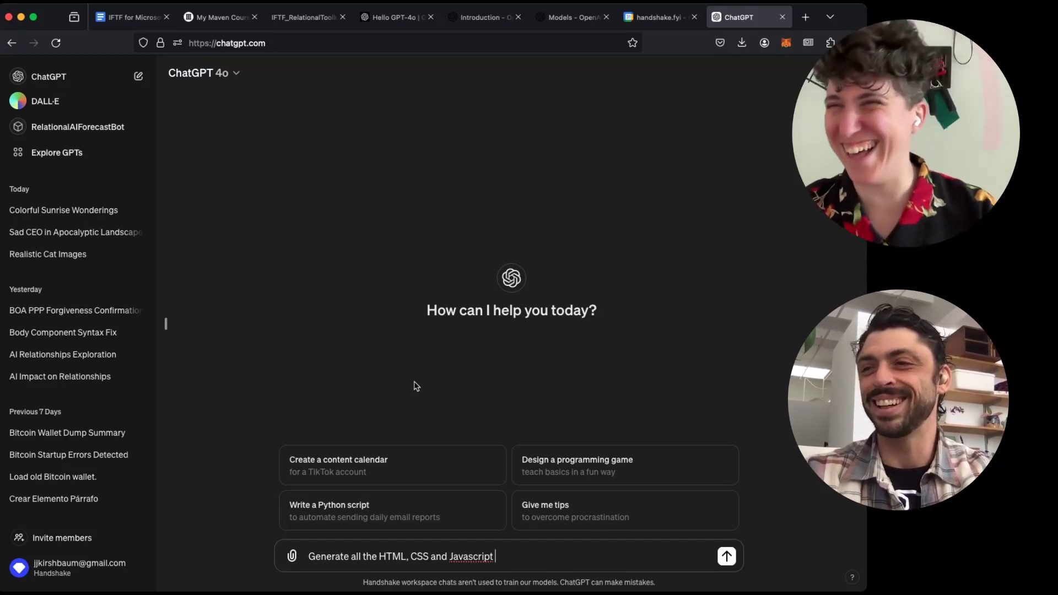
{"action": "type", "text": "for the template of a magic-the-"}
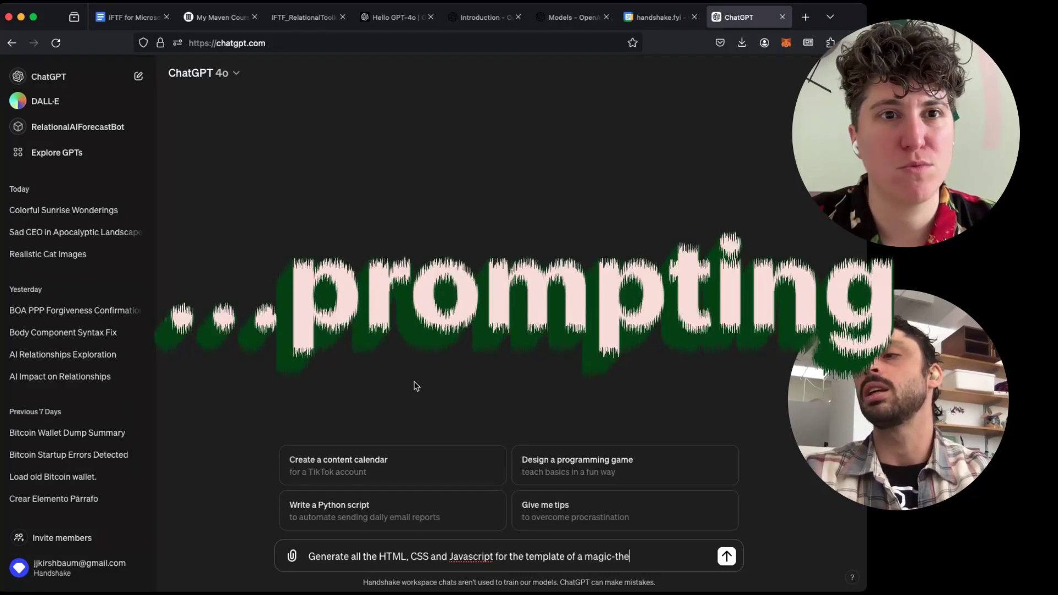
{"action": "type", "text": "g"}
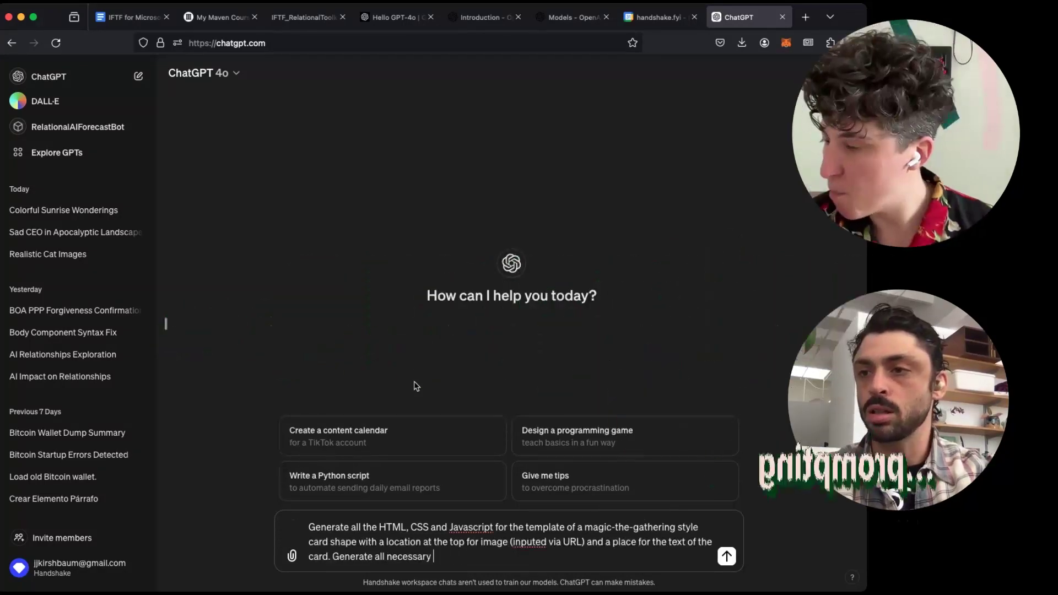
{"action": "type", "text": "code. Generate the"}
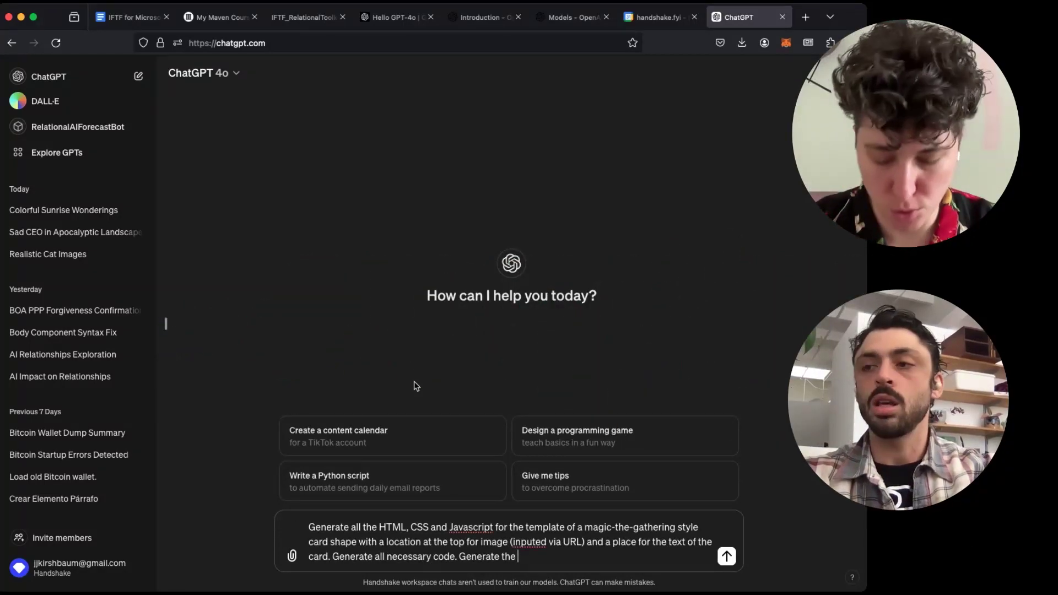
{"action": "type", "text": " HTML, CSS and Java"}
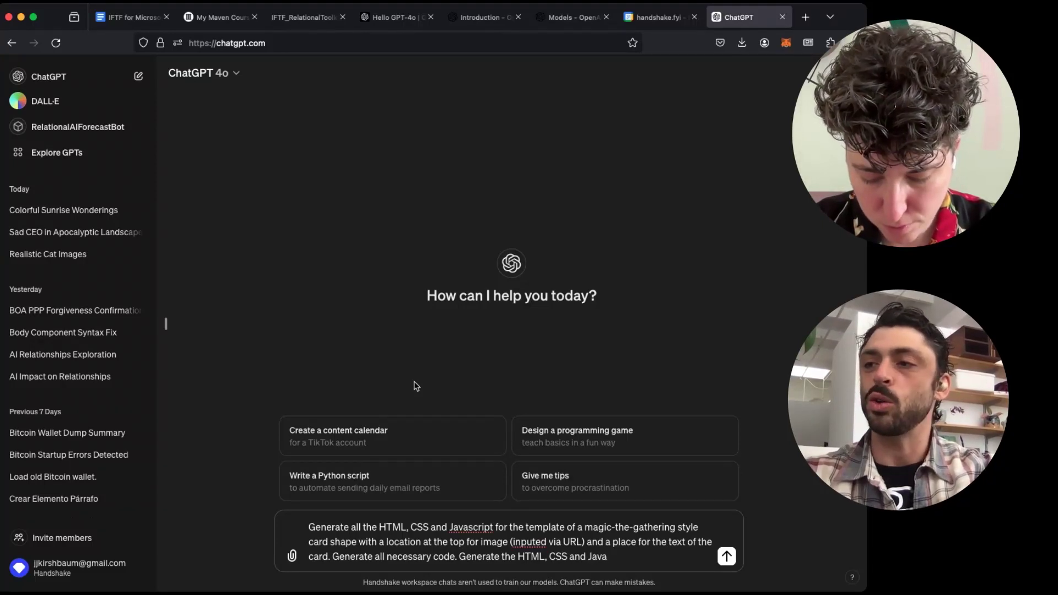
{"action": "type", "text": "script separately."}
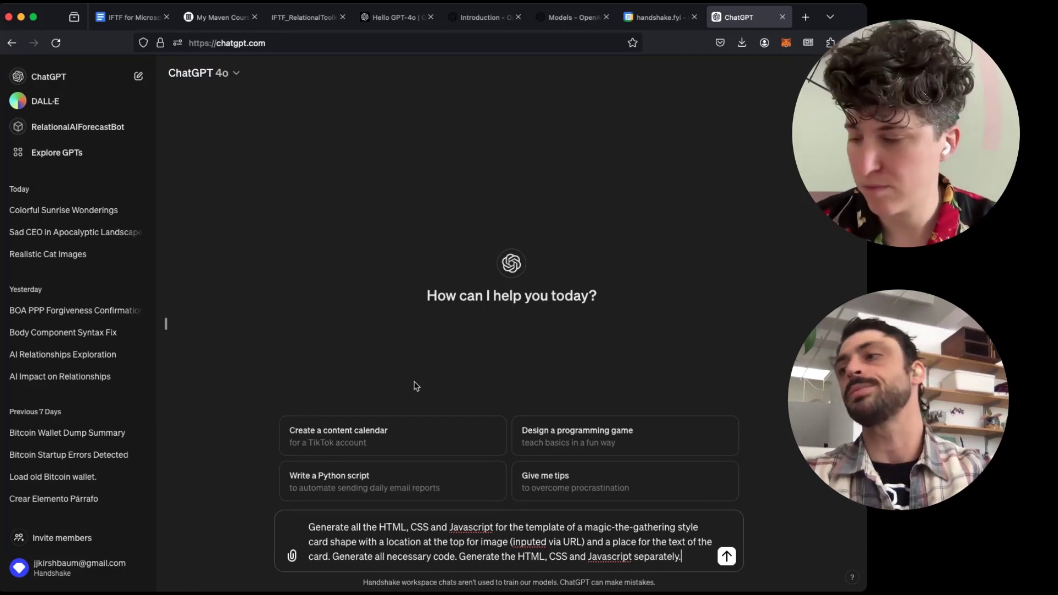
{"action": "key", "text": "Return"}
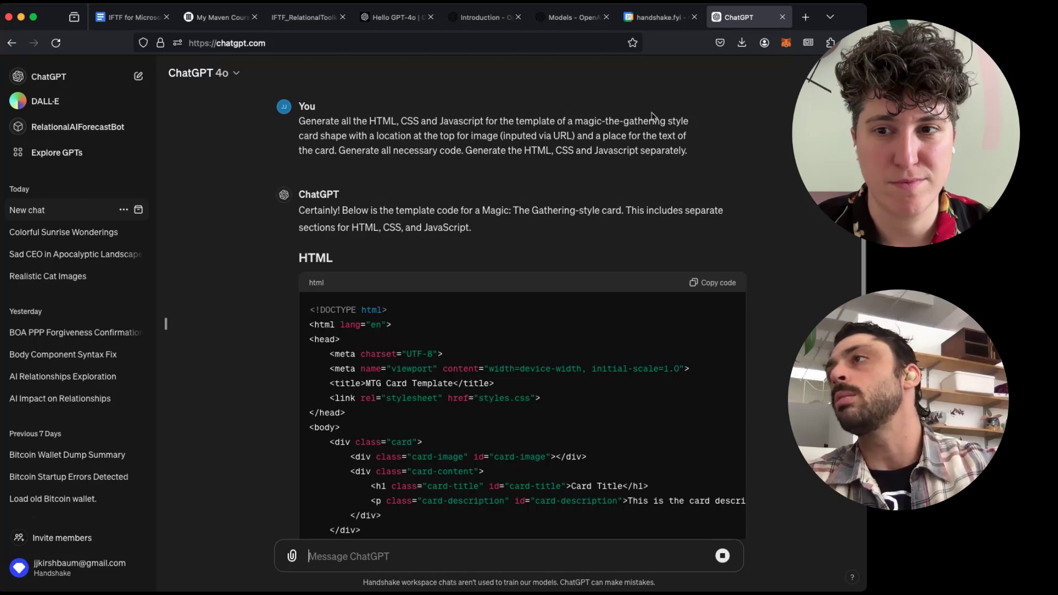
- Open codepen.io in a new browser tab and create a new pen
{"action": "left_click", "coordinate": [807, 17]}
{"action": "type", "text": "code"}
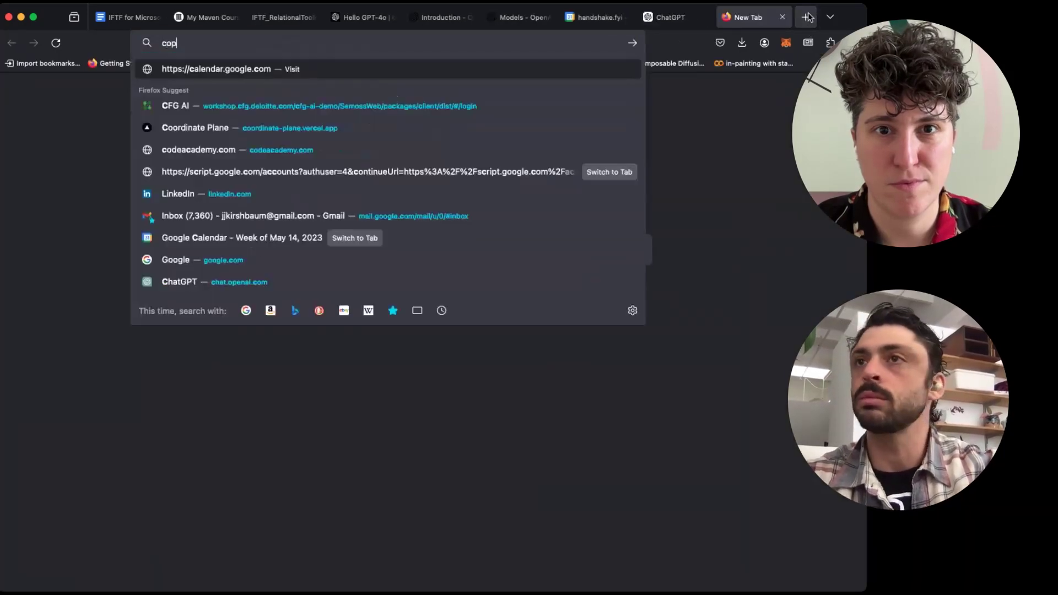
{"action": "type", "text": "pen.io/"}
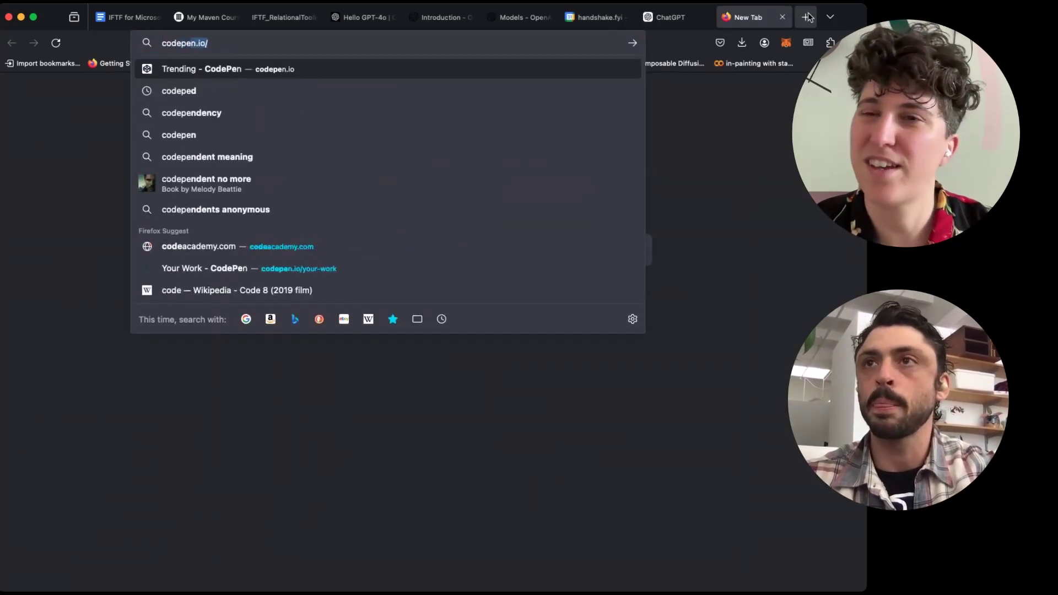
{"action": "key", "text": "Return"}
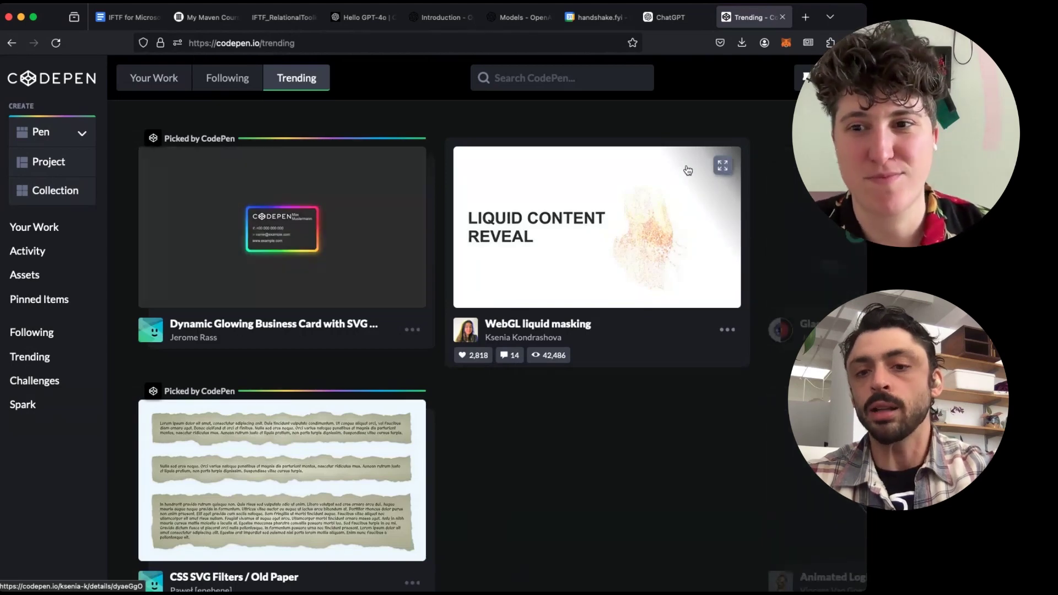
{"action": "scroll", "coordinate": [689, 194], "scroll_direction": "down", "scroll_amount": 2}
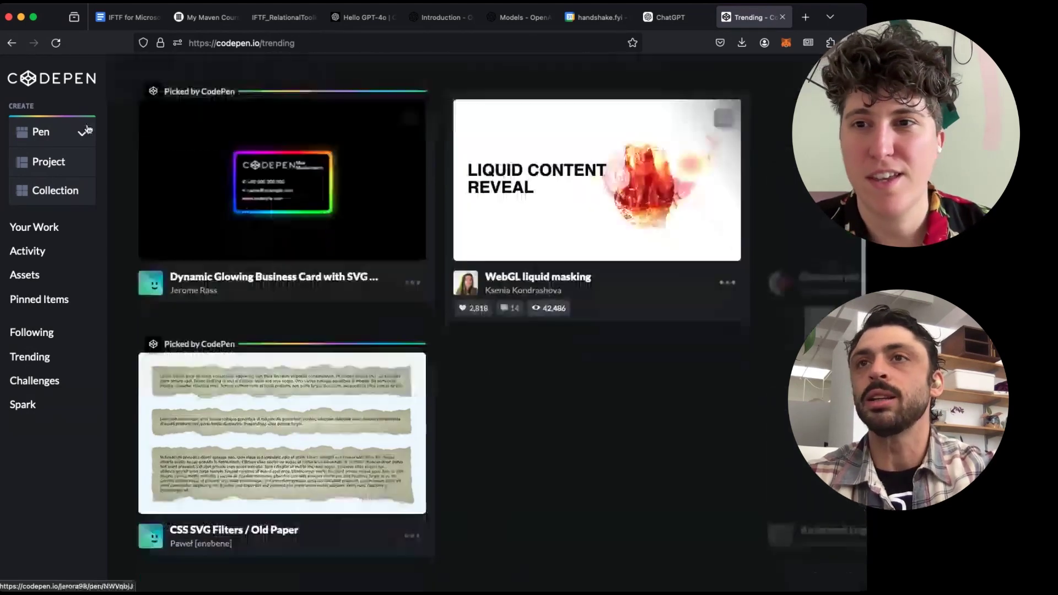
{"action": "left_click", "coordinate": [49, 132]}
{"action": "left_click", "coordinate": [56, 162]}
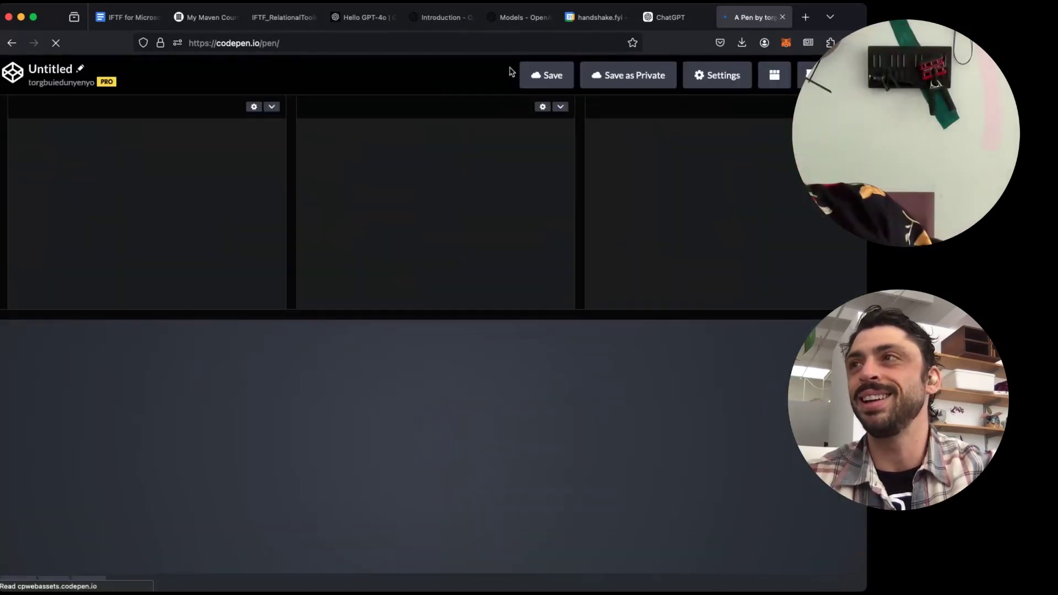
- Copy the card template's HTML code from the ChatGPT reply into the pen's HTML editor
{"action": "left_click", "coordinate": [679, 17]}
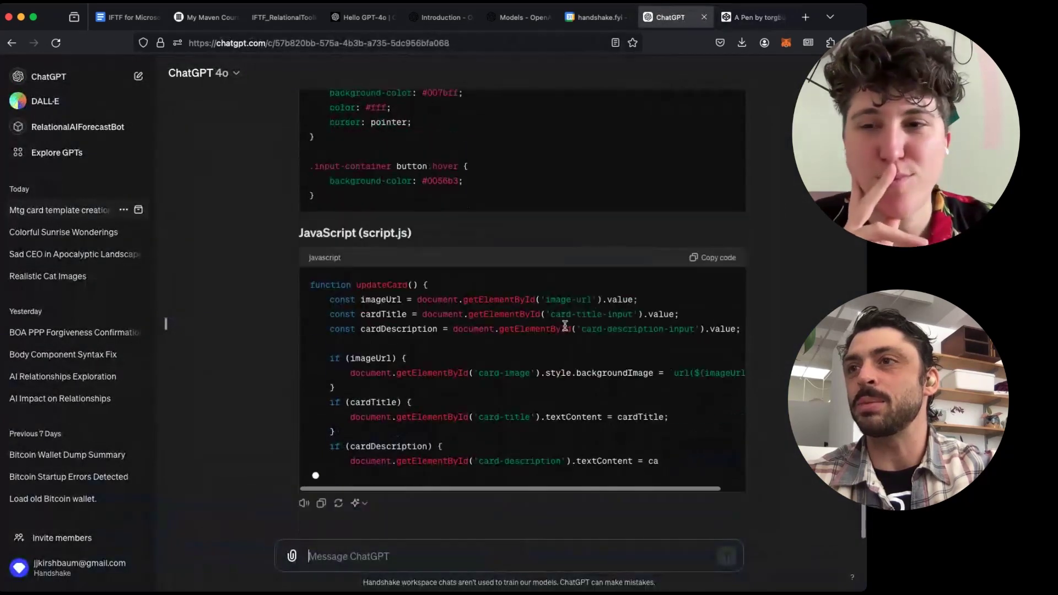
{"action": "scroll", "coordinate": [567, 330], "scroll_direction": "up", "scroll_amount": 6}
{"action": "scroll", "coordinate": [567, 330], "scroll_direction": "up", "scroll_amount": 15}
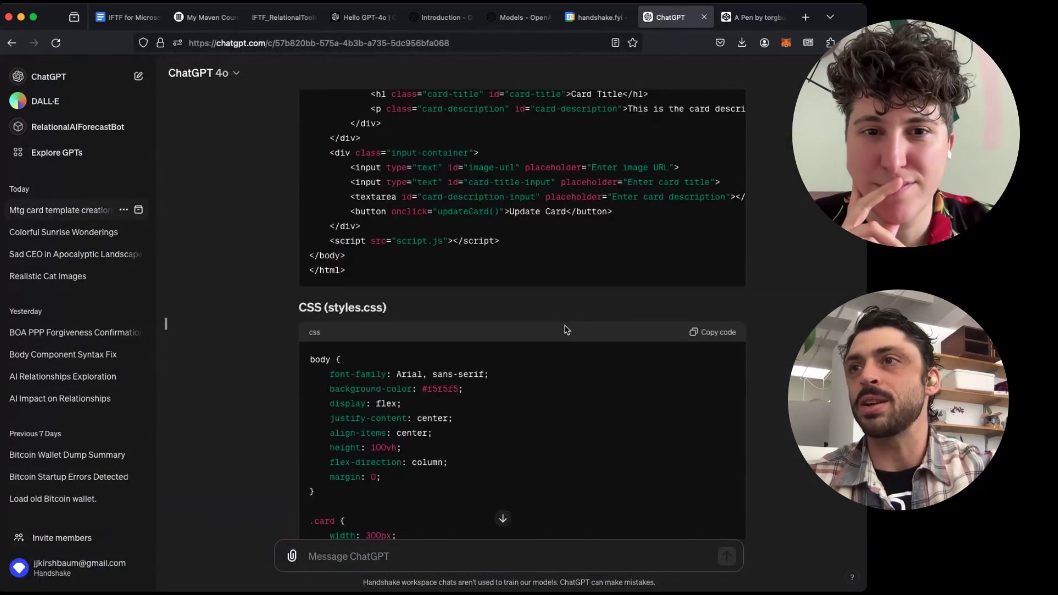
{"action": "scroll", "coordinate": [566, 330], "scroll_direction": "down", "scroll_amount": 2}
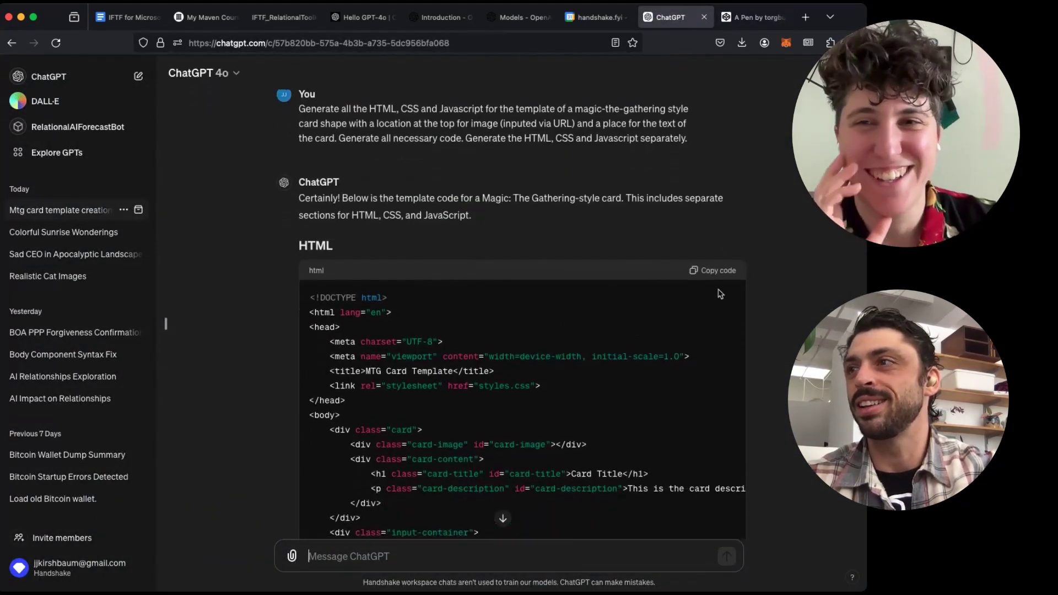
{"action": "left_click", "coordinate": [718, 270]}
{"action": "left_click", "coordinate": [752, 22]}
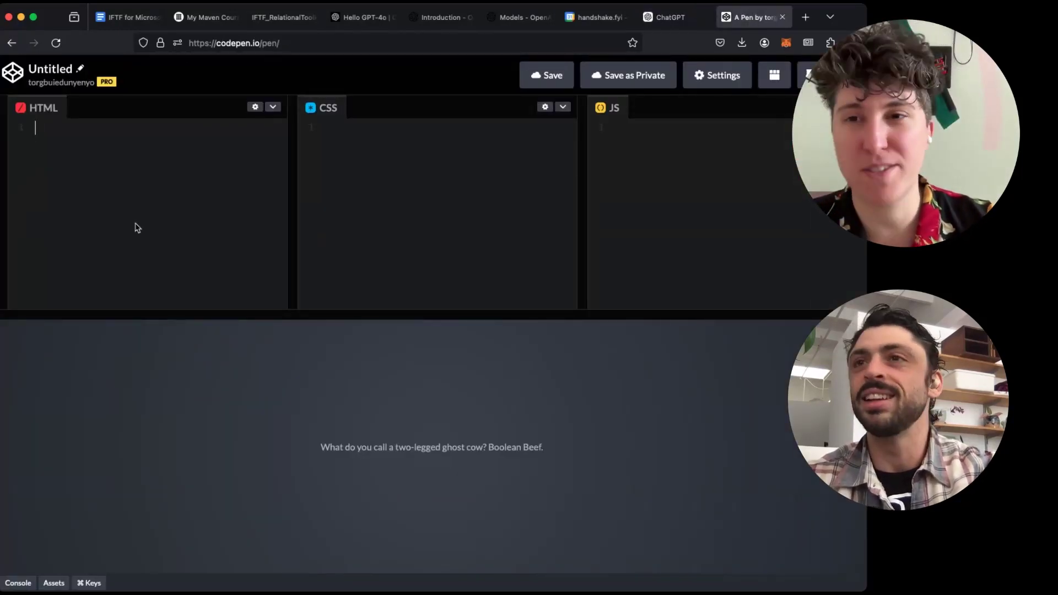
{"action": "key", "text": "super+v"}
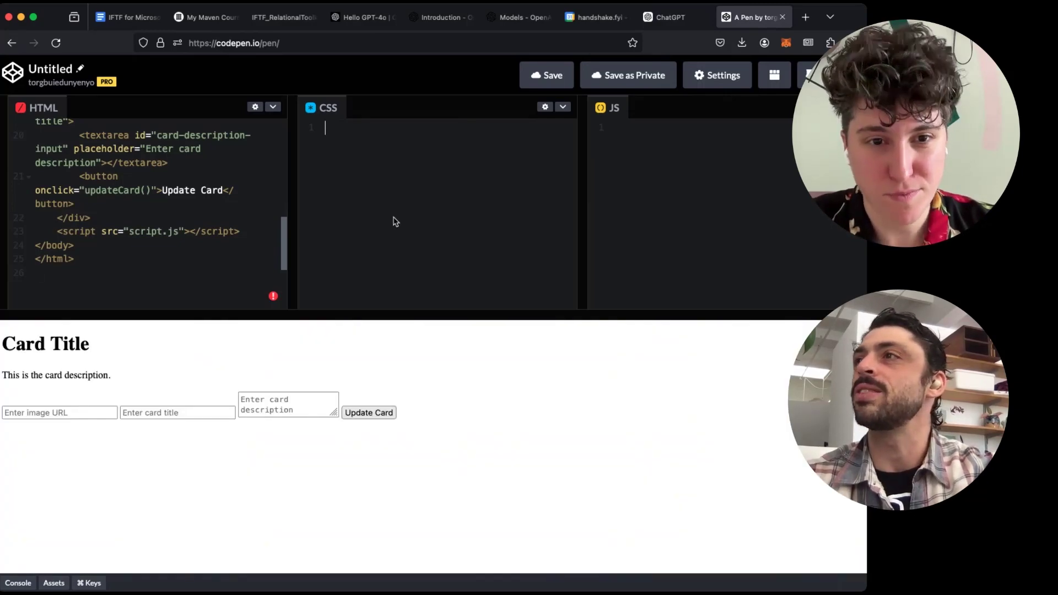
- Copy the styles.css code from the ChatGPT reply into the pen's CSS editor
{"action": "left_click", "coordinate": [671, 17]}
{"action": "scroll", "coordinate": [470, 431], "scroll_direction": "down", "scroll_amount": 1}
{"action": "scroll", "coordinate": [469, 431], "scroll_direction": "down", "scroll_amount": 15}
{"action": "scroll", "coordinate": [469, 431], "scroll_direction": "up", "scroll_amount": 6}
{"action": "left_click", "coordinate": [714, 219]}
{"action": "left_click", "coordinate": [754, 17]}
{"action": "left_click", "coordinate": [426, 143]}
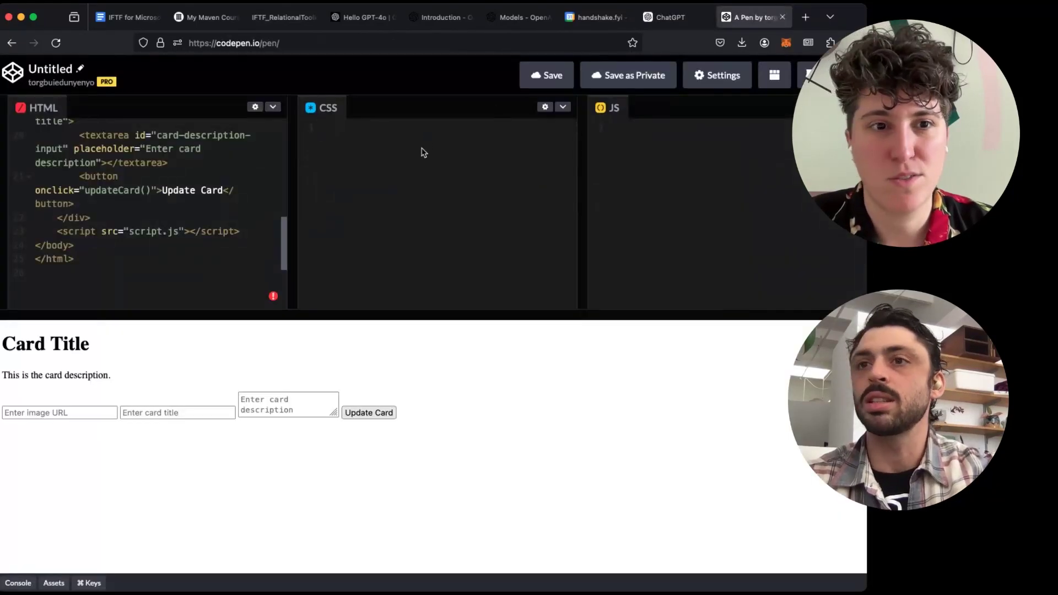
{"action": "key", "text": "super+v"}
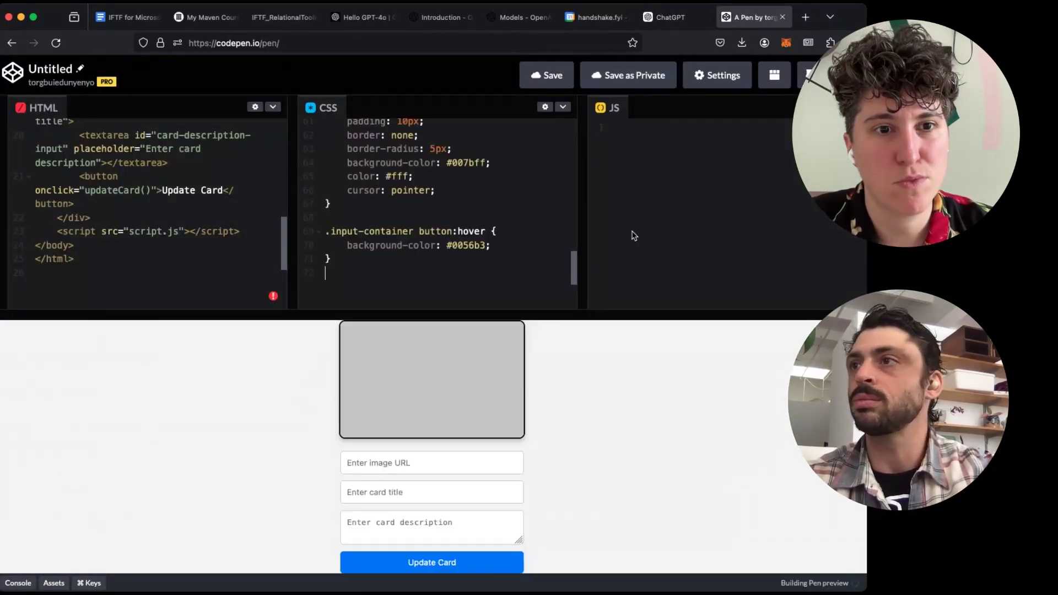
- Copy the script.js code from the ChatGPT reply into the pen's JS editor and enlarge the preview to fit the whole card
{"action": "left_click", "coordinate": [670, 17]}
{"action": "scroll", "coordinate": [463, 364], "scroll_direction": "down", "scroll_amount": 4}
{"action": "scroll", "coordinate": [463, 363], "scroll_direction": "down", "scroll_amount": 10}
{"action": "left_click", "coordinate": [712, 194]}
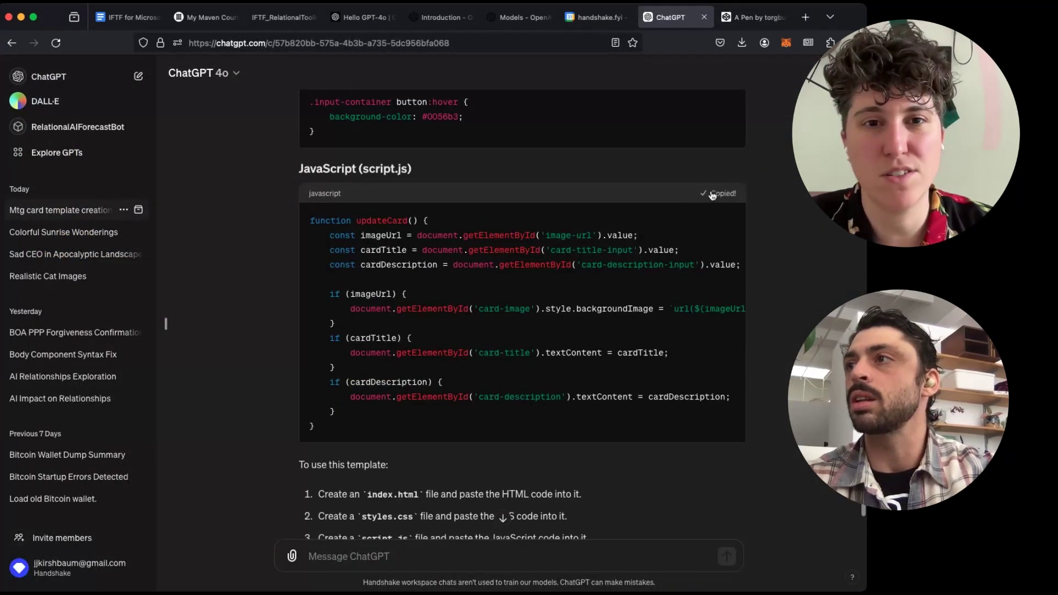
{"action": "left_click", "coordinate": [758, 17]}
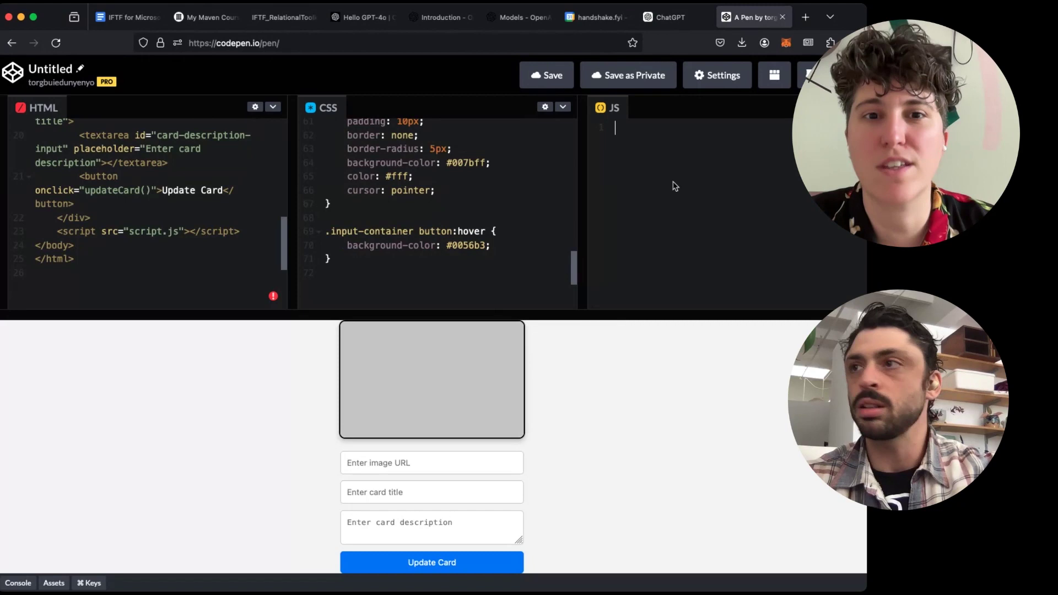
{"action": "key", "text": "super+v"}
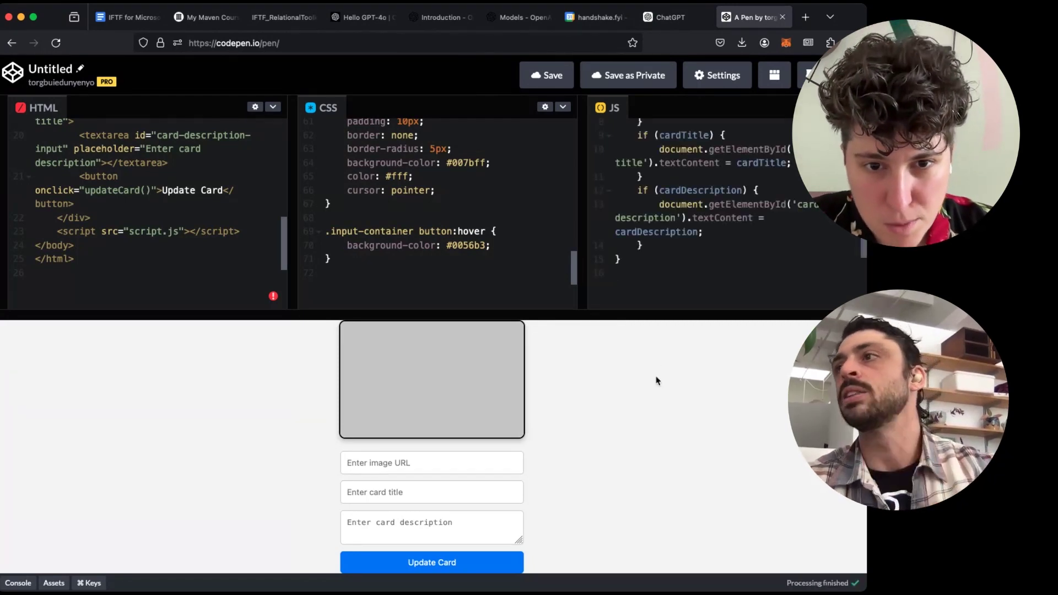
{"action": "left_click", "coordinate": [463, 456]}
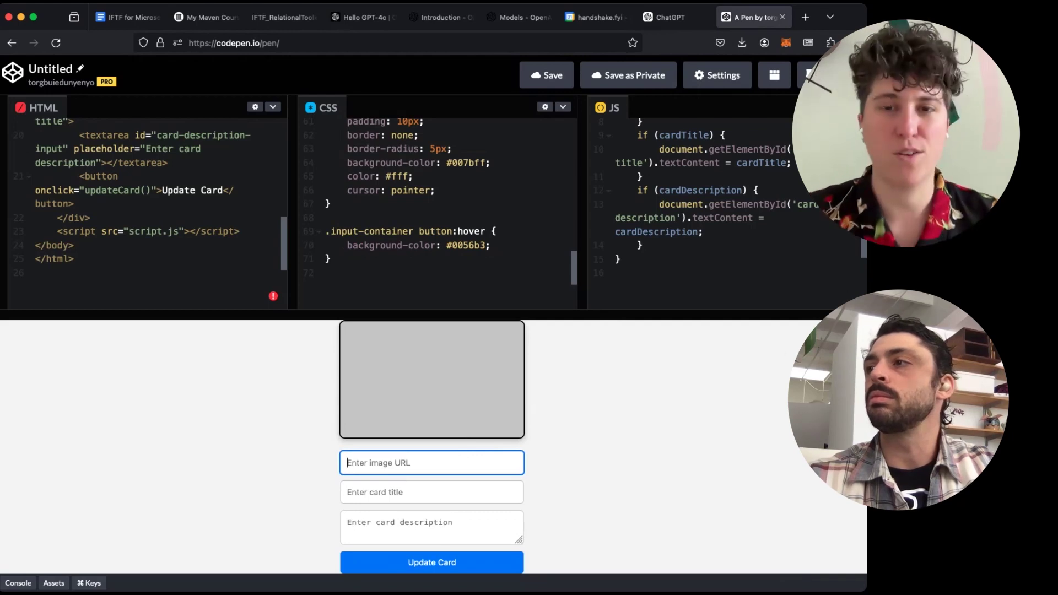
{"action": "left_click_drag", "start_coordinate": [794, 315], "coordinate": [768, 180]}
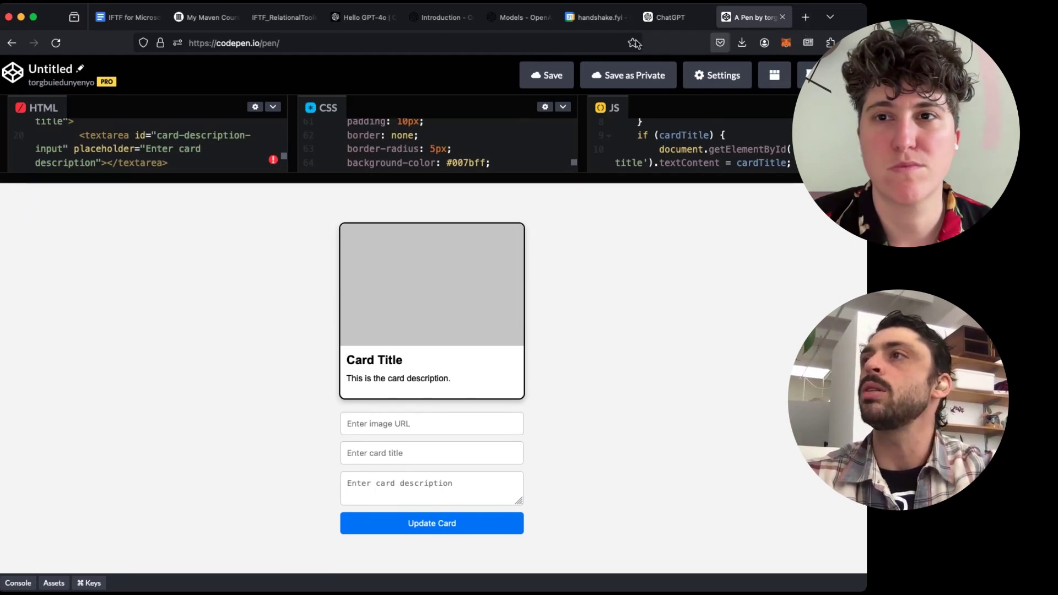
- Open the Colorful Sunrise Wonderings DALL·E chat in ChatGPT to get a robot typewriter image for the card
{"action": "left_click", "coordinate": [523, 17]}
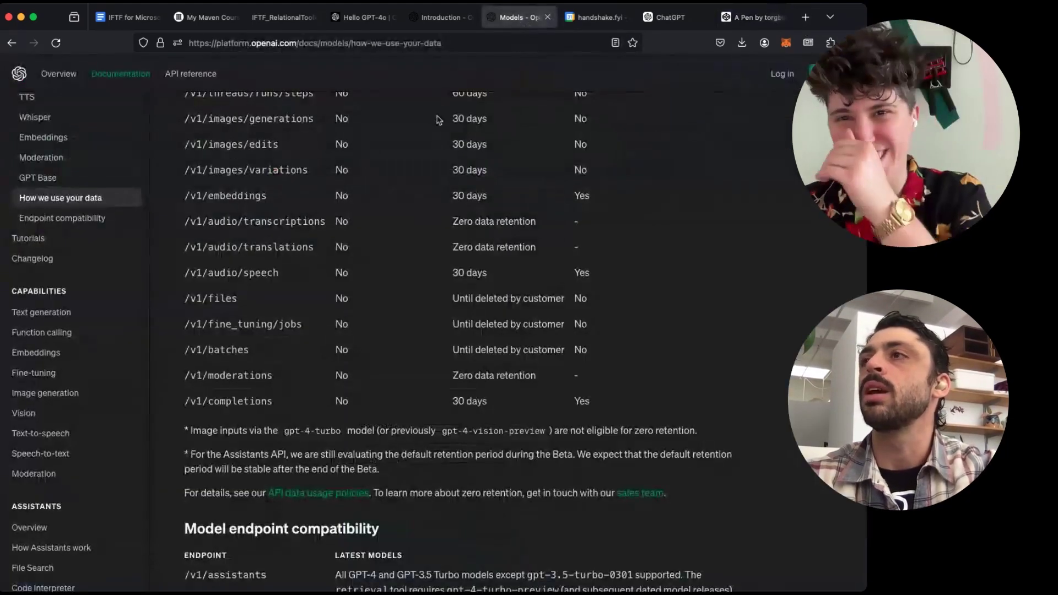
{"action": "left_click", "coordinate": [665, 17]}
{"action": "scroll", "coordinate": [311, 291], "scroll_direction": "up", "scroll_amount": 15}
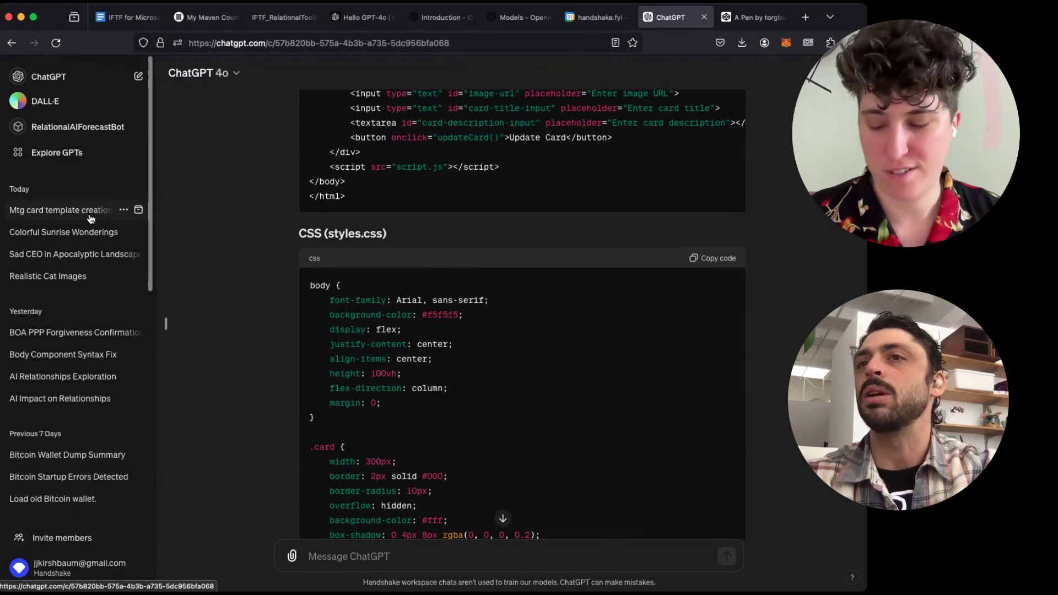
{"action": "left_click", "coordinate": [66, 235]}
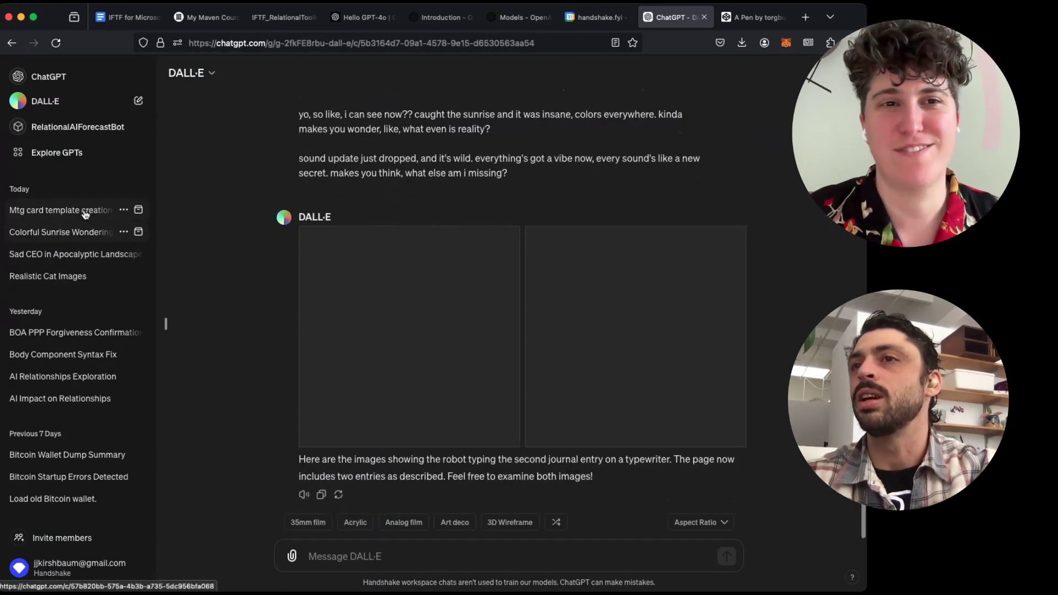
{"action": "left_click", "coordinate": [85, 212]}
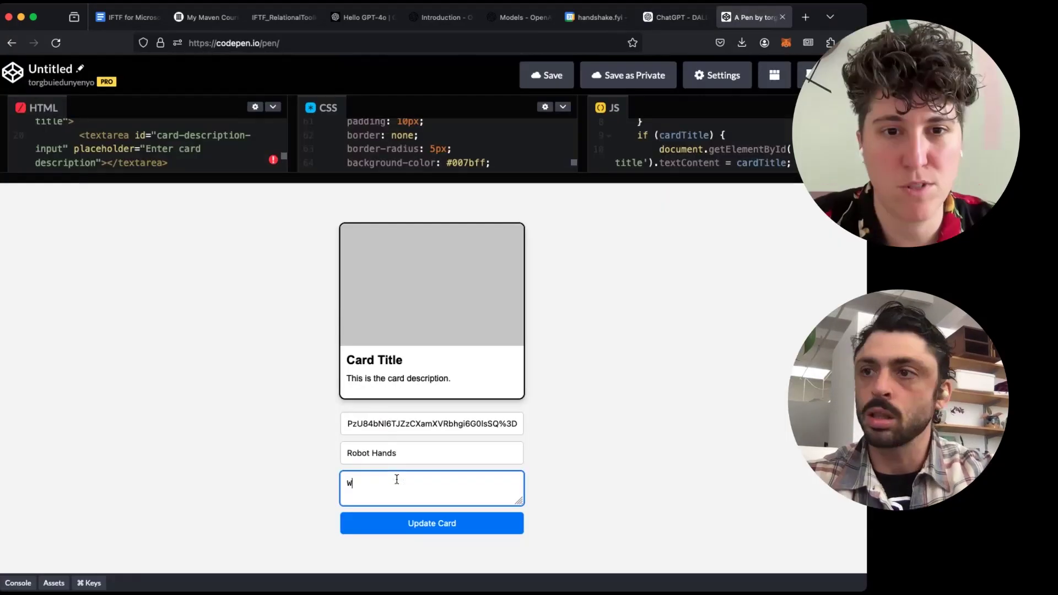
- Enter "When Robot Hands is played, draw 5 cards." as the card description in the CodePen preview
{"action": "type", "text": "When Robot Hands is pl"}
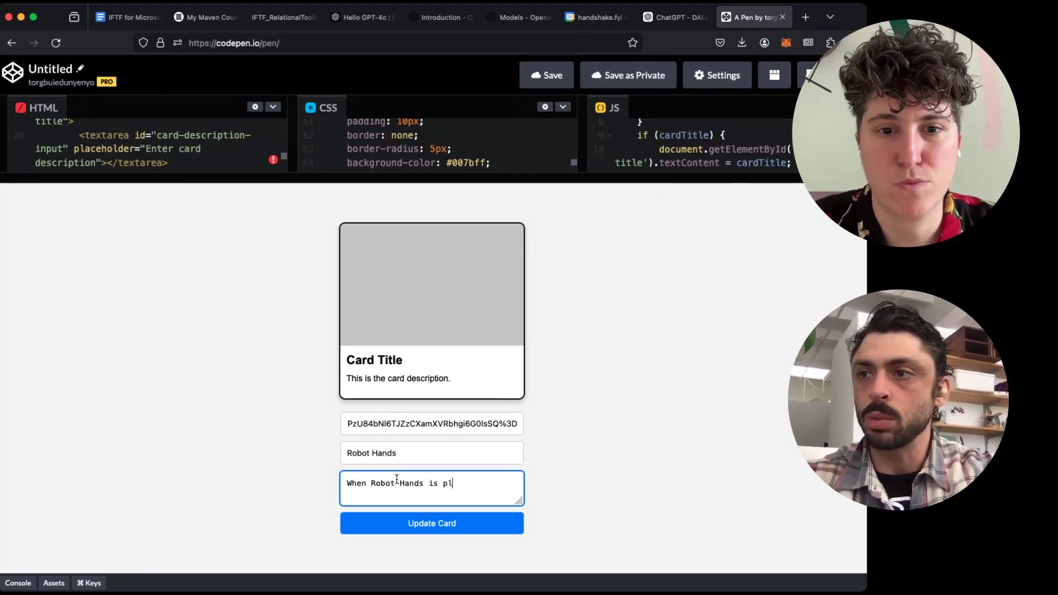
{"action": "type", "text": "ayed, draw "}
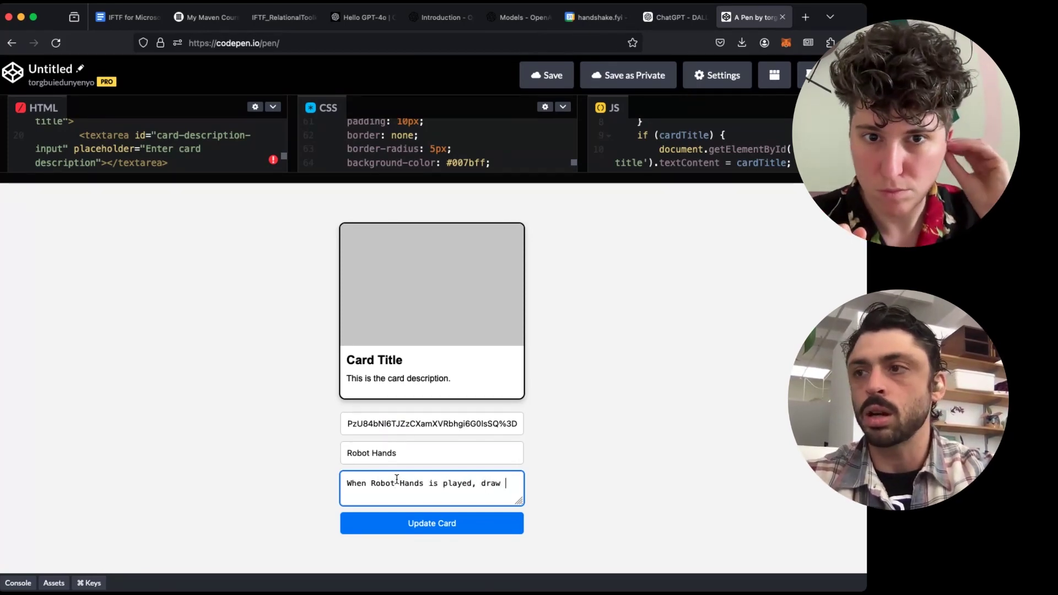
{"action": "type", "text": "5 cards."}
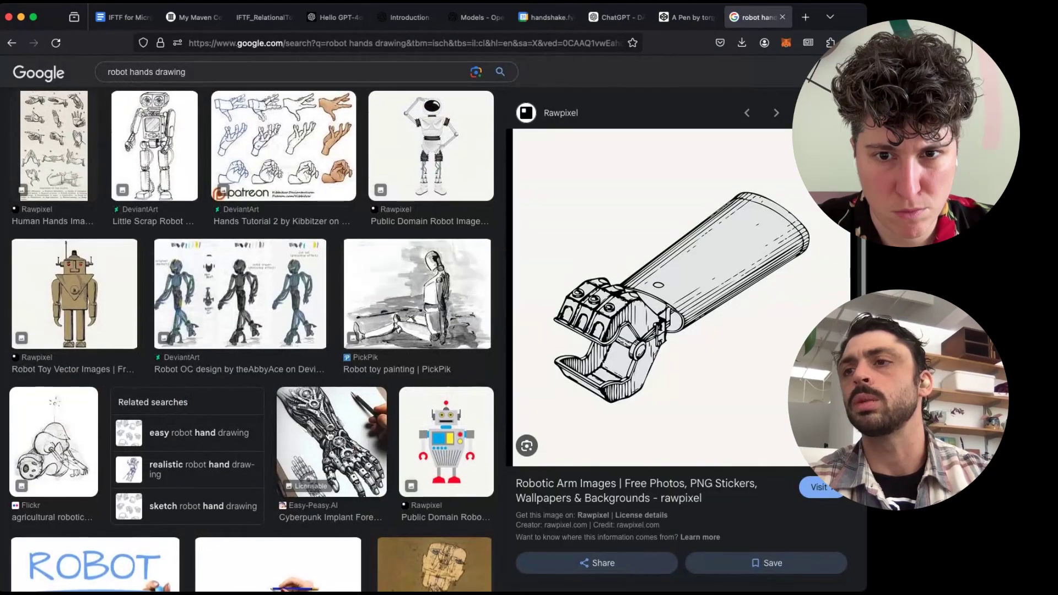
- Browse the robot hands drawing image results and open the Rawpixel robotic arm image's copied address in a new tab
{"action": "scroll", "coordinate": [346, 406], "scroll_direction": "down", "scroll_amount": 5}
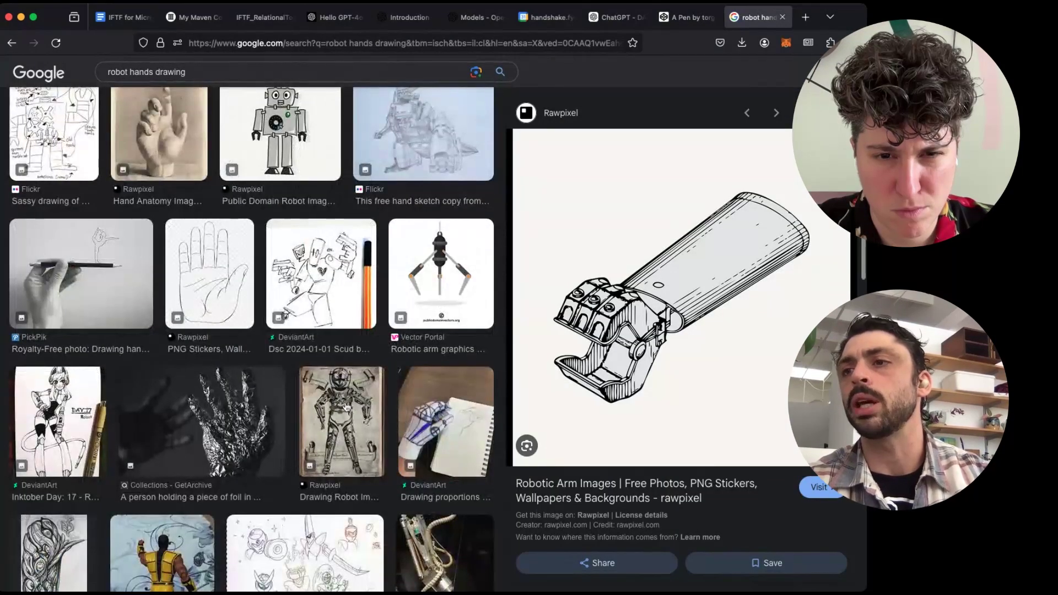
{"action": "scroll", "coordinate": [346, 407], "scroll_direction": "down", "scroll_amount": 6}
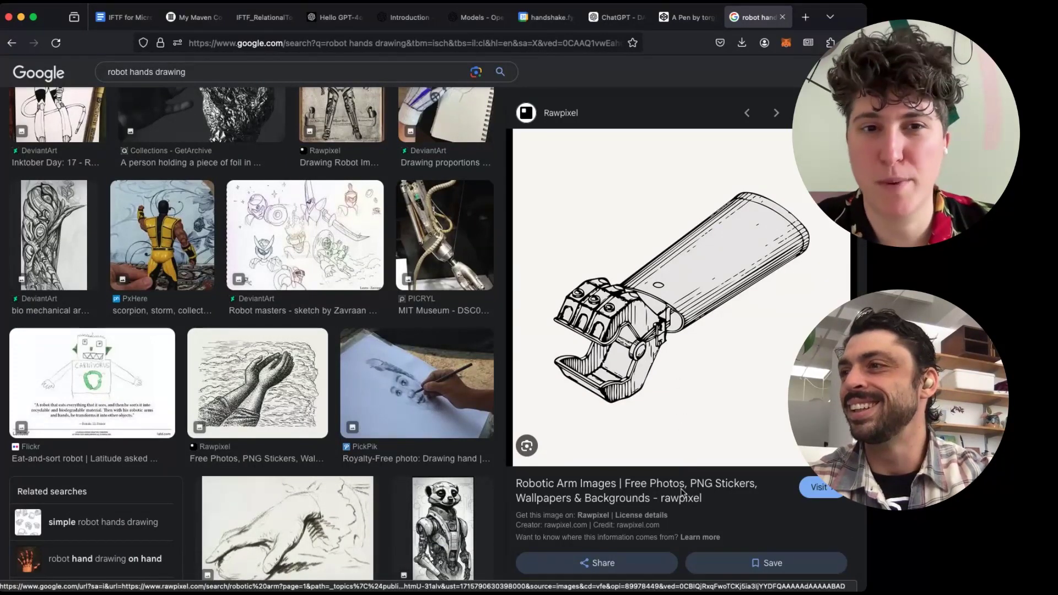
{"action": "left_click", "coordinate": [805, 17]}
{"action": "key", "text": "super+v"}
{"action": "key", "text": "Return"}
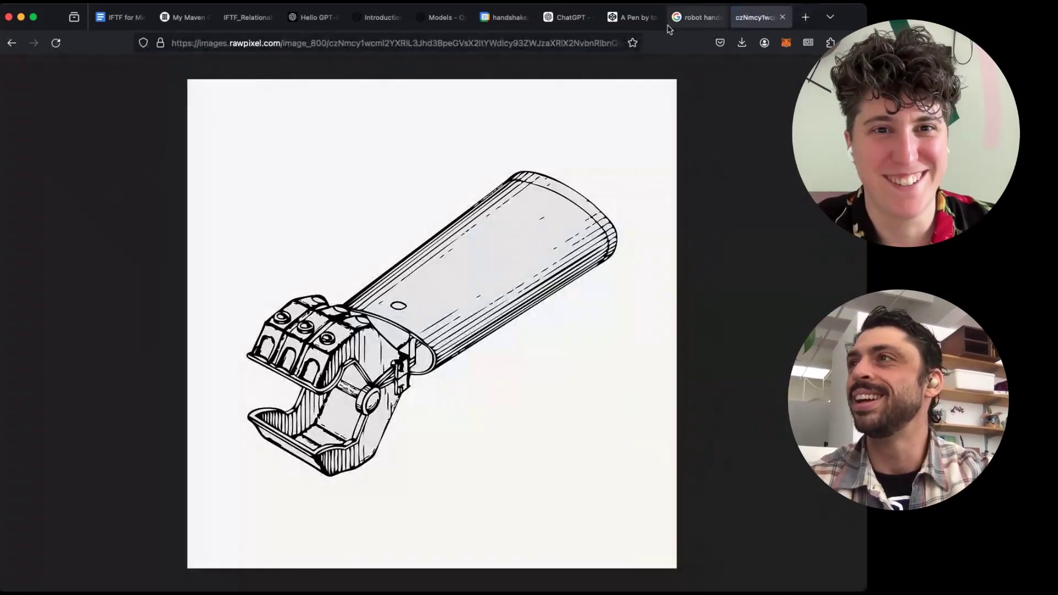
- Replace the card's image URL in CodePen with the Rawpixel robotic arm image address and update the card
{"action": "left_click", "coordinate": [633, 22]}
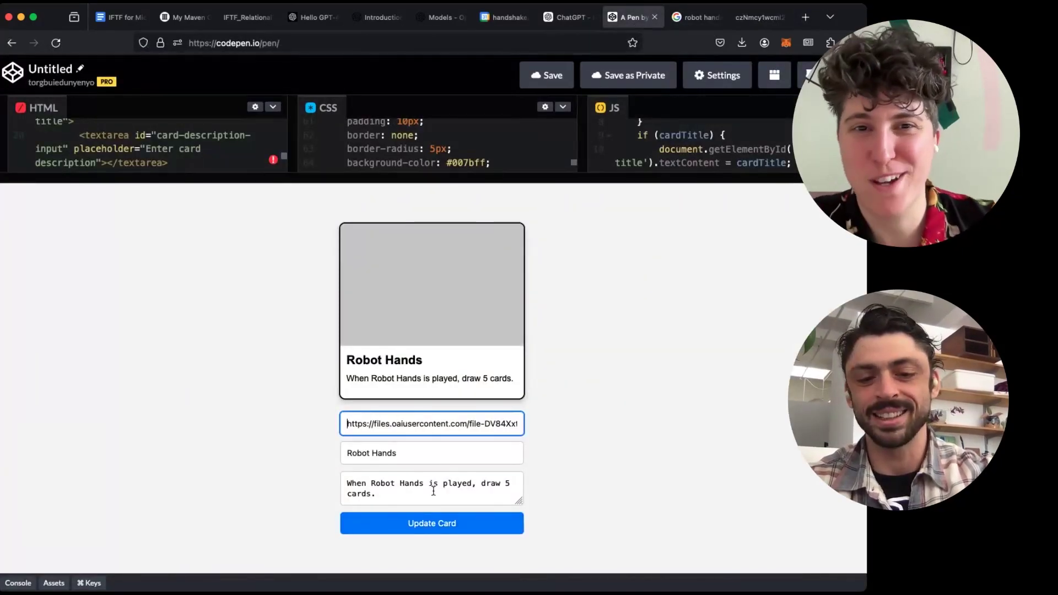
{"action": "key", "text": "super+a"}
{"action": "key", "text": "super+v"}
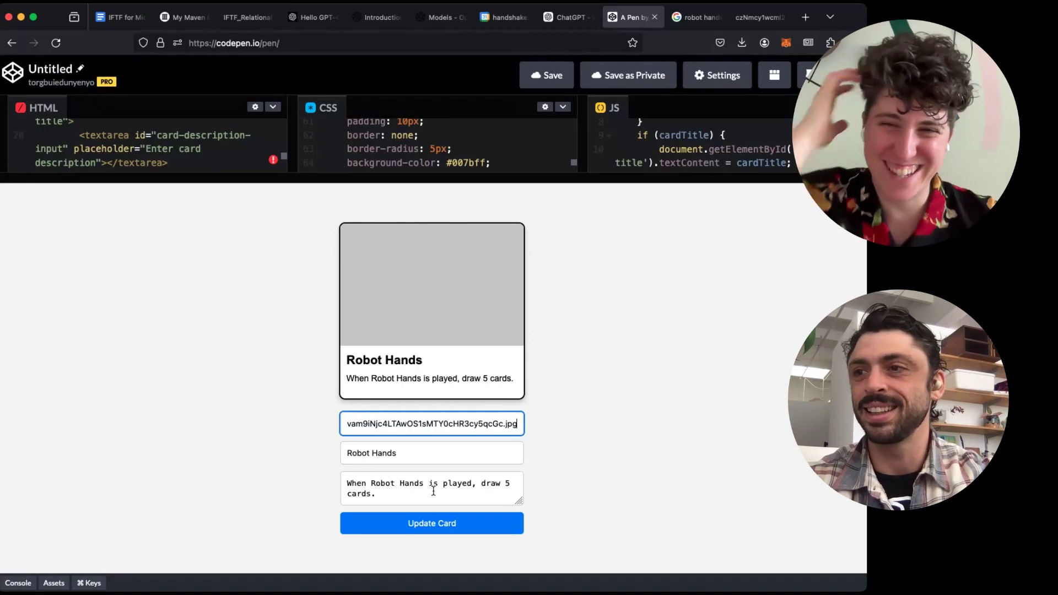
{"action": "left_click", "coordinate": [431, 524]}
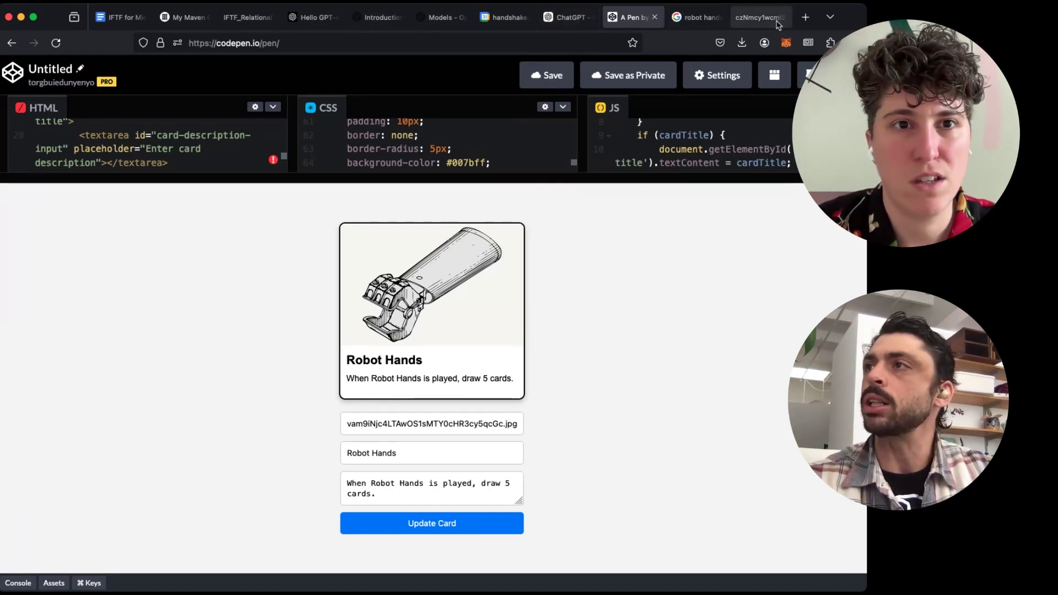
- Search the web for "magic the gathering" from the robotic arm image's browser tab
{"action": "left_click", "coordinate": [754, 17]}
{"action": "left_click", "coordinate": [582, 38]}
{"action": "type", "text": "magic the"}
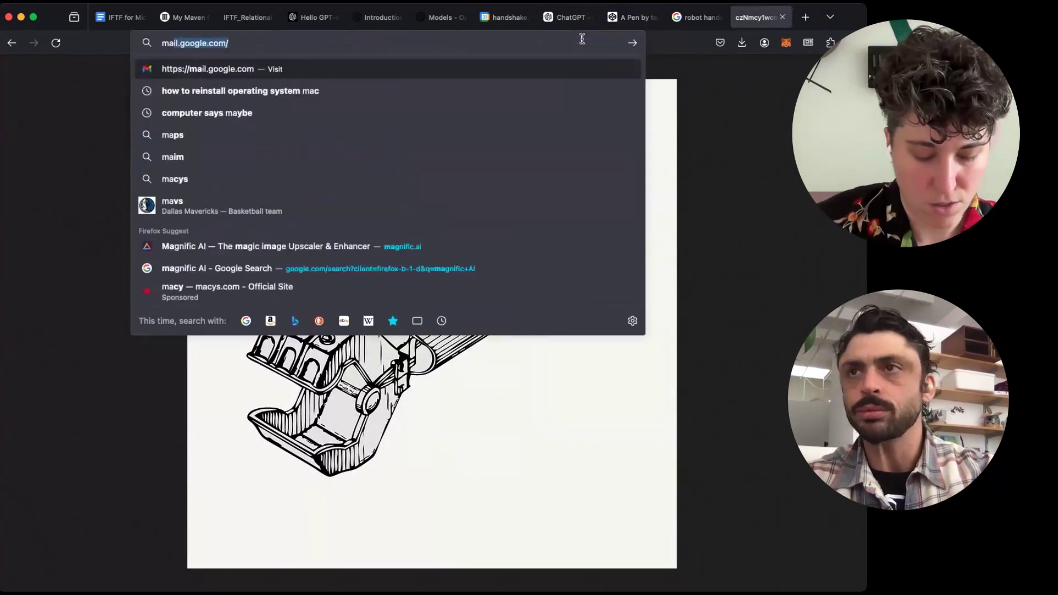
{"action": "type", "text": " gatherin"}
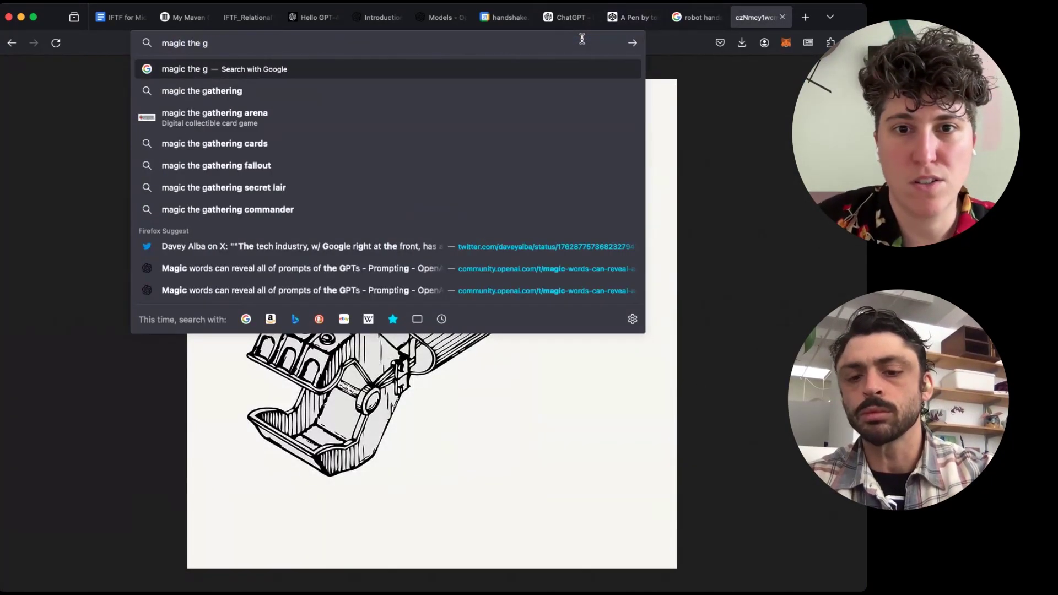
{"action": "type", "text": "g"}
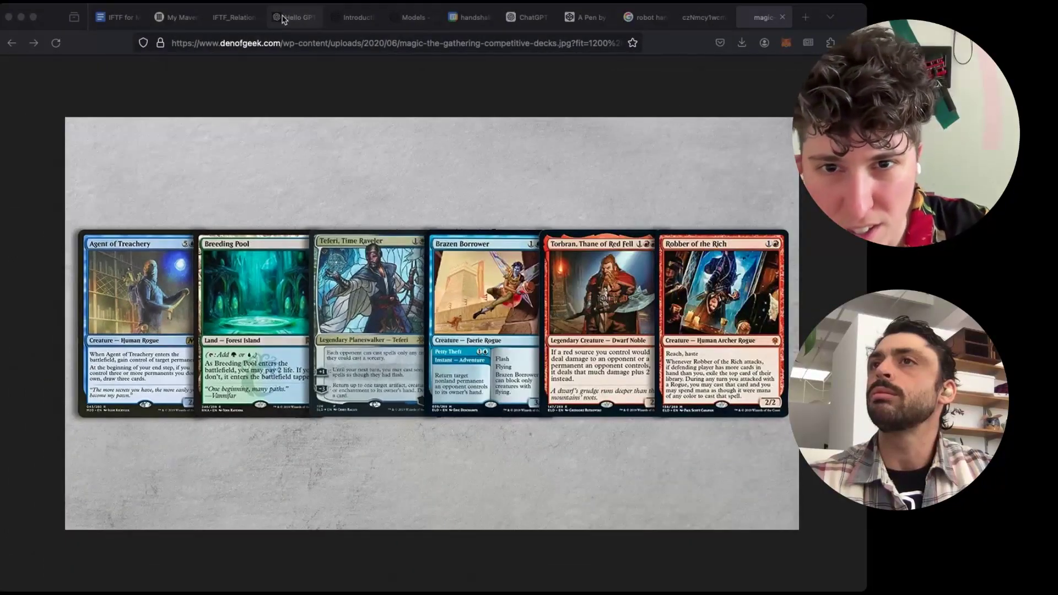
- Close the enlarged typewriter image in the DALL·E chat and reopen the Magic card template chat
{"action": "left_click", "coordinate": [531, 19]}
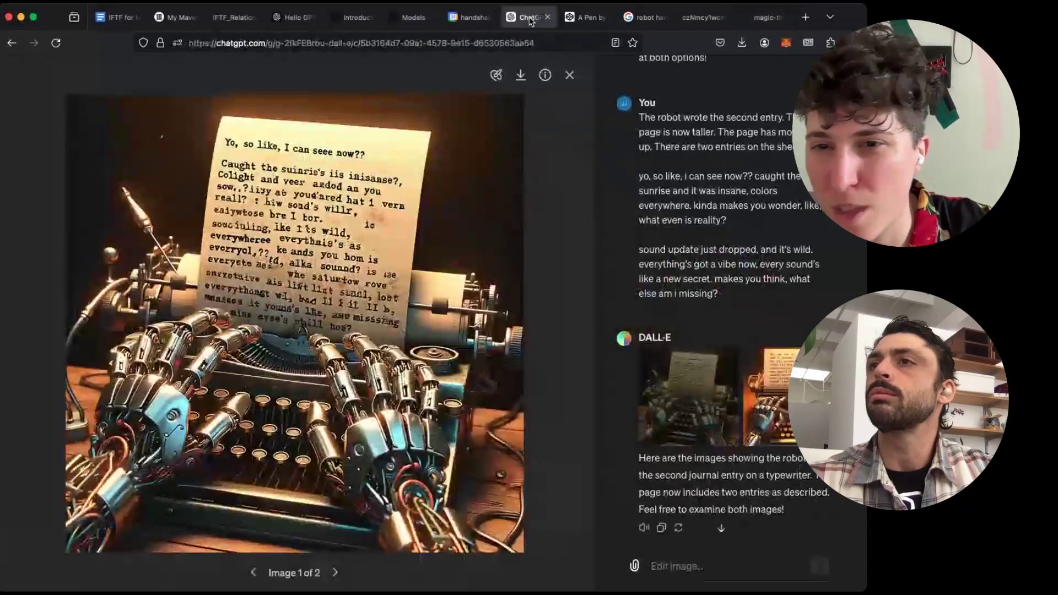
{"action": "left_click", "coordinate": [569, 74]}
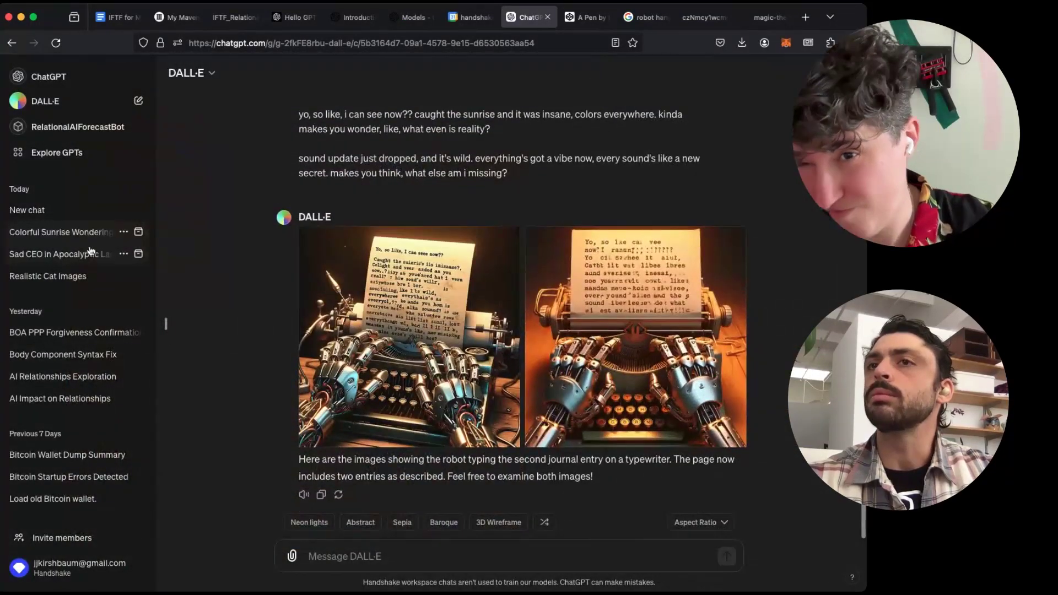
{"action": "left_click", "coordinate": [50, 212]}
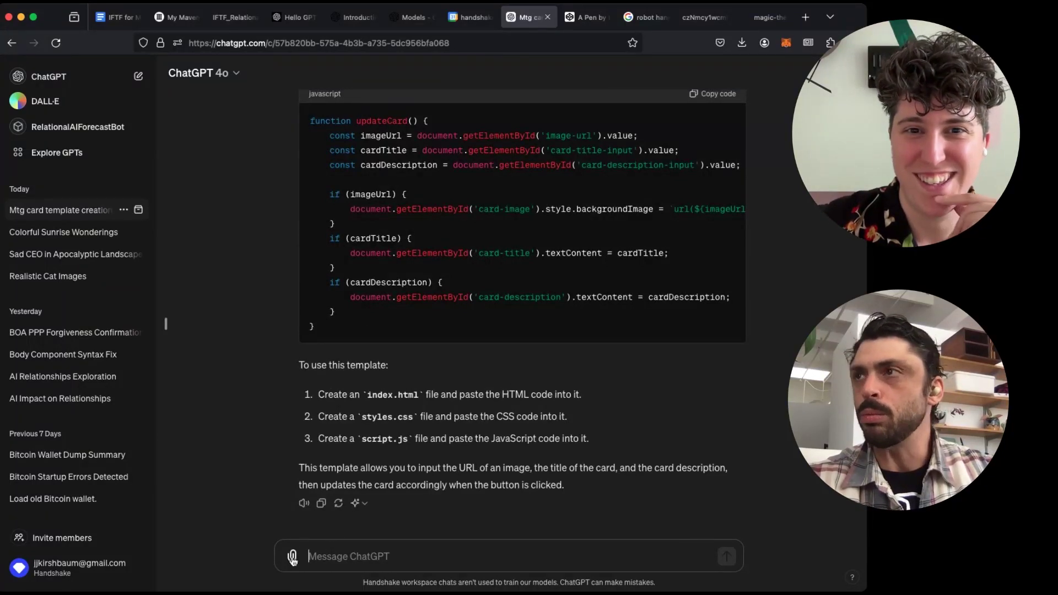
- Inspect the Den of Geek image of six Magic: The Gathering cards up close and save it to the computer
{"action": "left_click", "coordinate": [766, 18]}
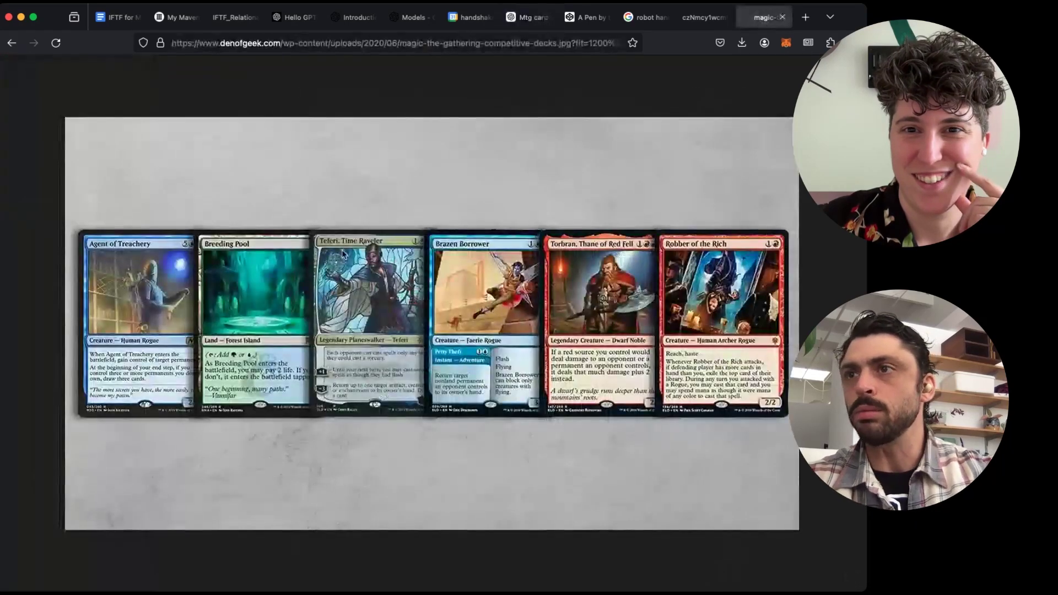
{"action": "left_click", "coordinate": [362, 300]}
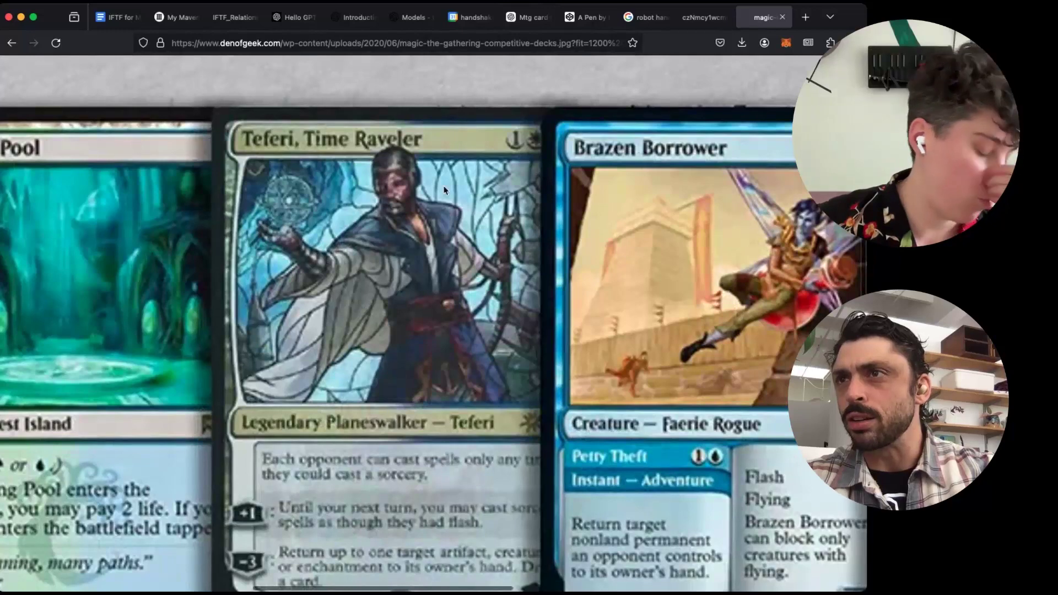
{"action": "left_click", "coordinate": [444, 190]}
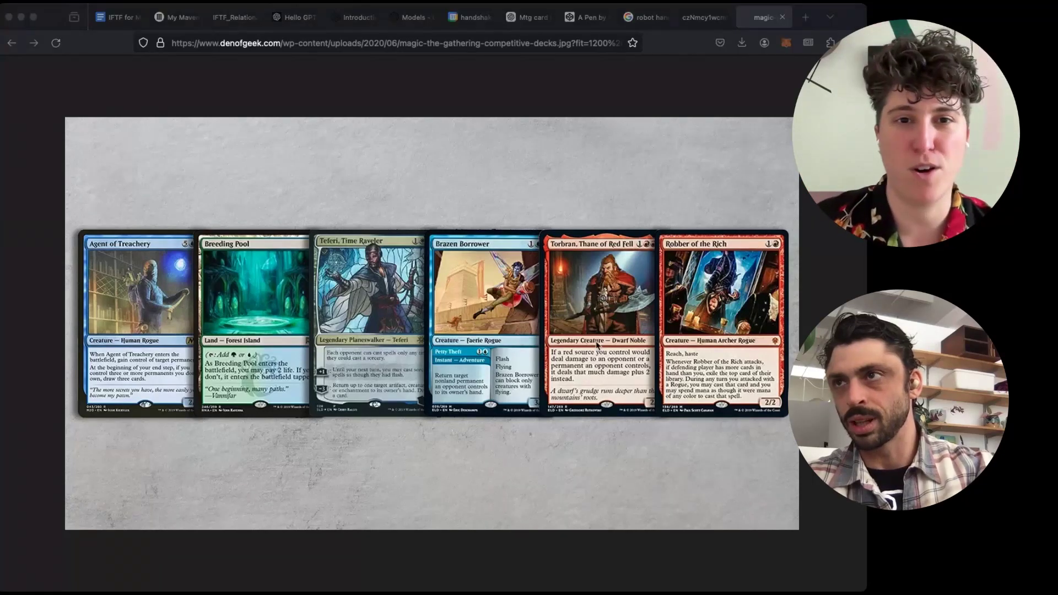
{"action": "left_click", "coordinate": [654, 355]}
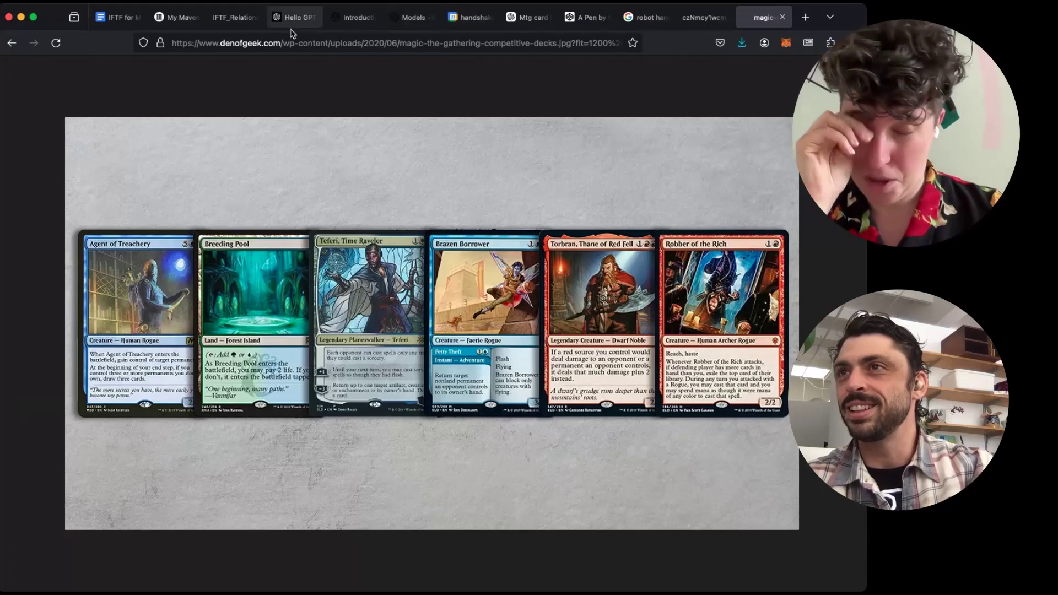
- Return to the Mtg card template chat and attach the Den of Geek image of Magic: The Gathering cards
{"action": "left_click", "coordinate": [406, 22]}
{"action": "left_click", "coordinate": [354, 18]}
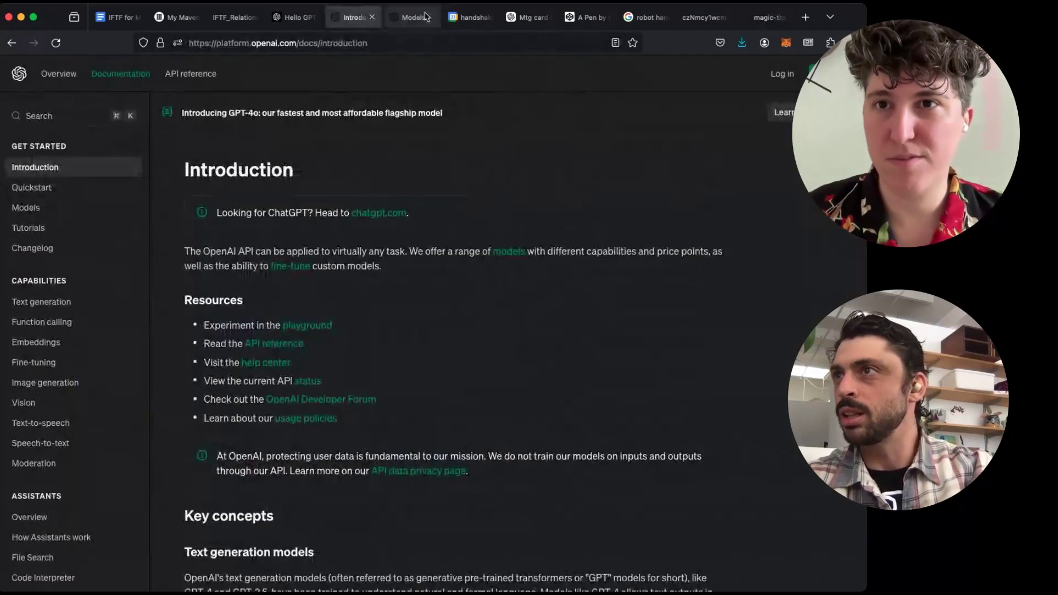
{"action": "left_click", "coordinate": [528, 22]}
{"action": "key", "text": "super+v"}
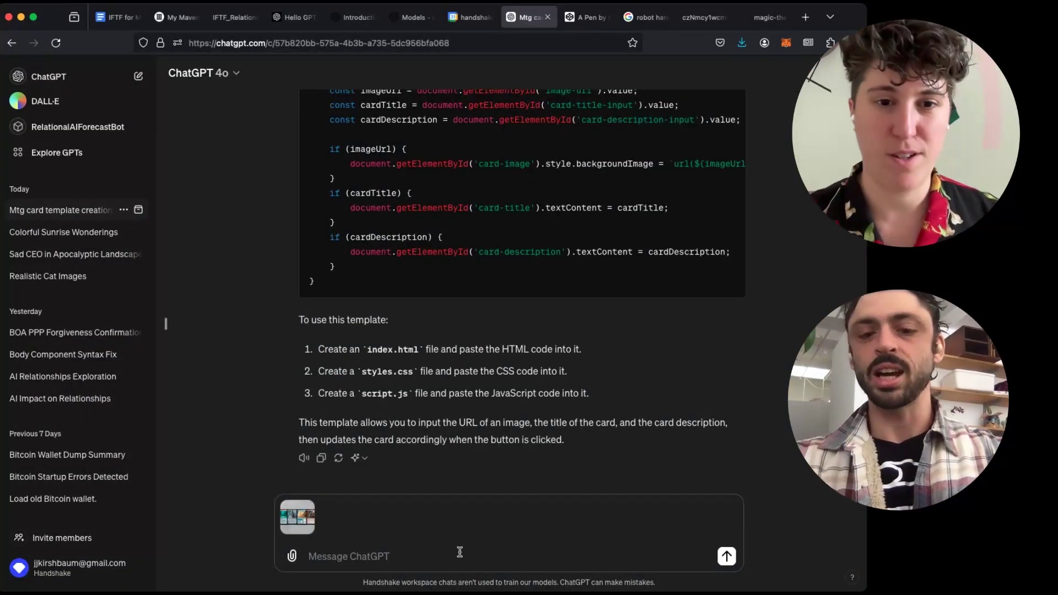
- Ask ChatGPT: "Here are some magic the gathering cards. Describe their attributes, and then compare those attributes to your code example. How are they different?"
{"action": "type", "text": "Here are som"}
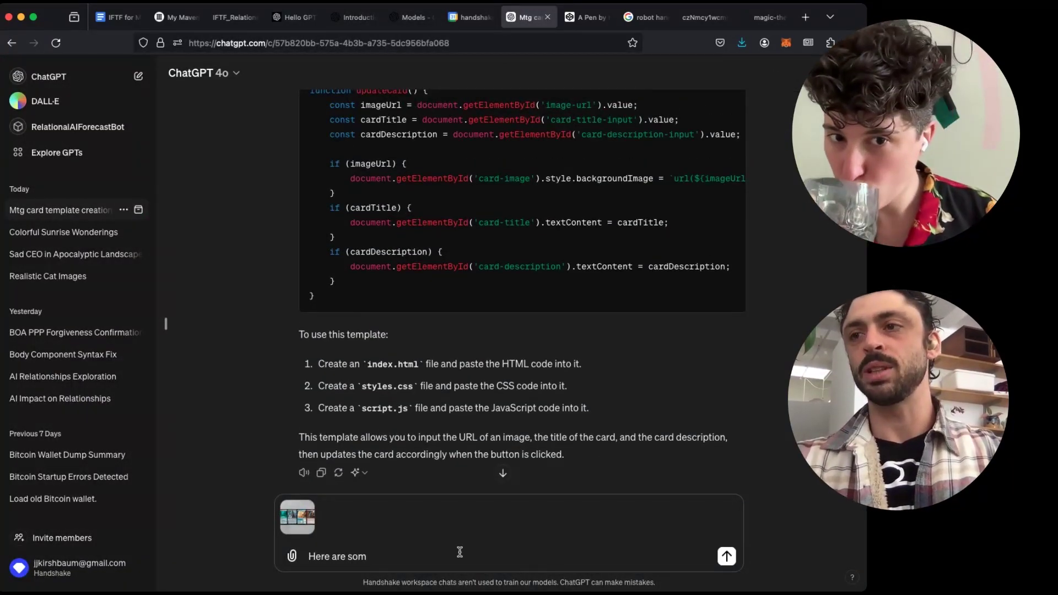
{"action": "type", "text": "e magic the gatherin"}
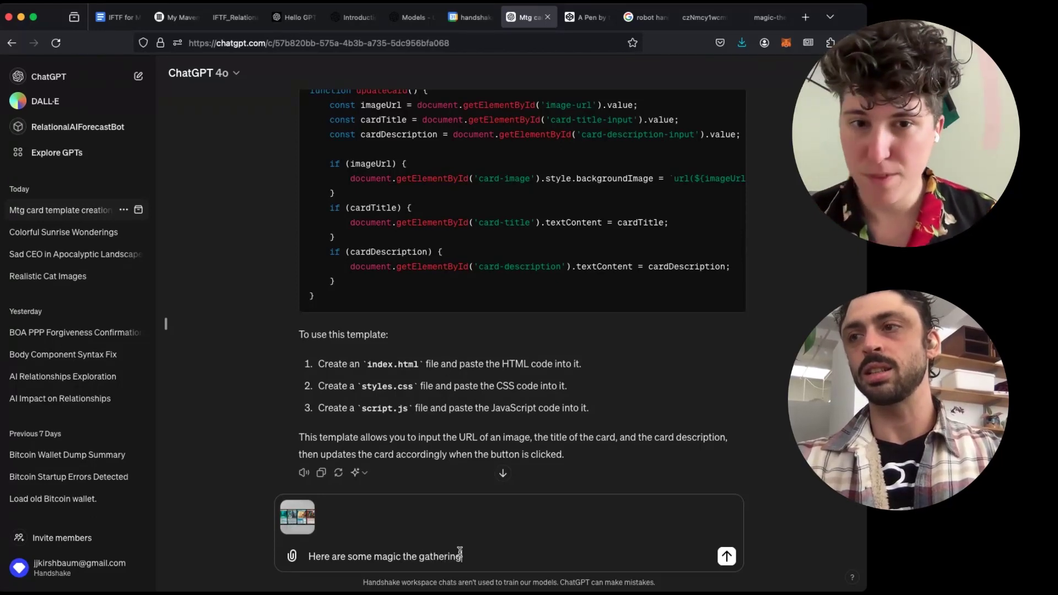
{"action": "type", "text": "g"}
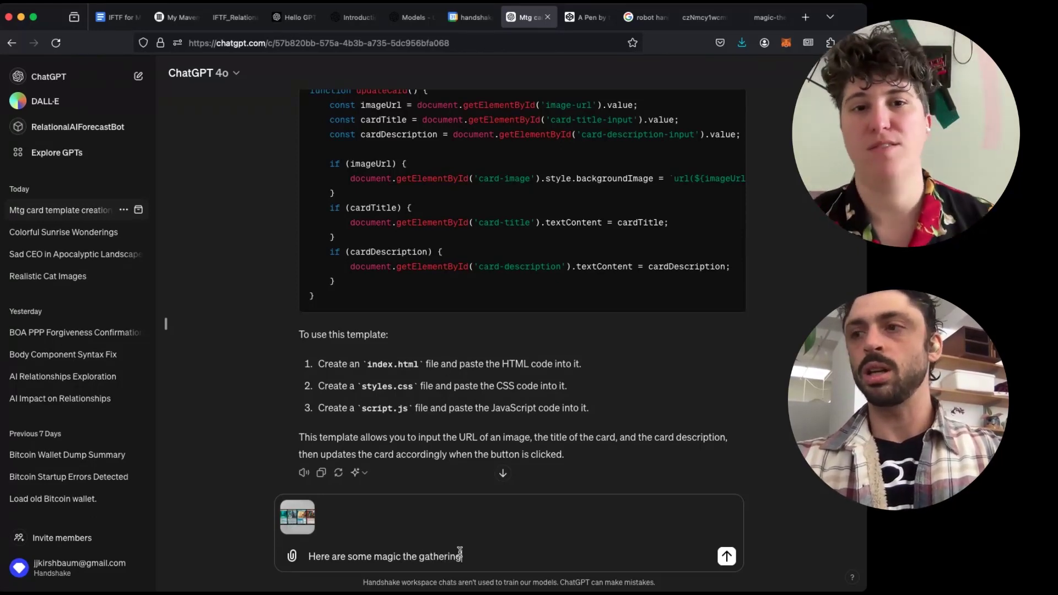
{"action": "type", "text": " cards. W"}
{"action": "type", "text": "escribe the f"}
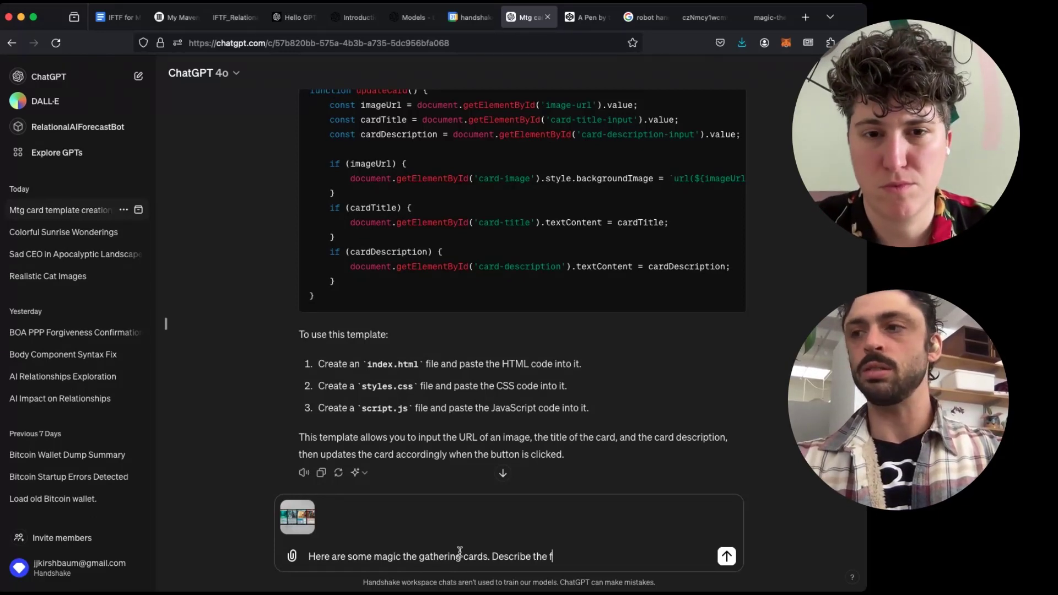
{"action": "type", "text": "and"}
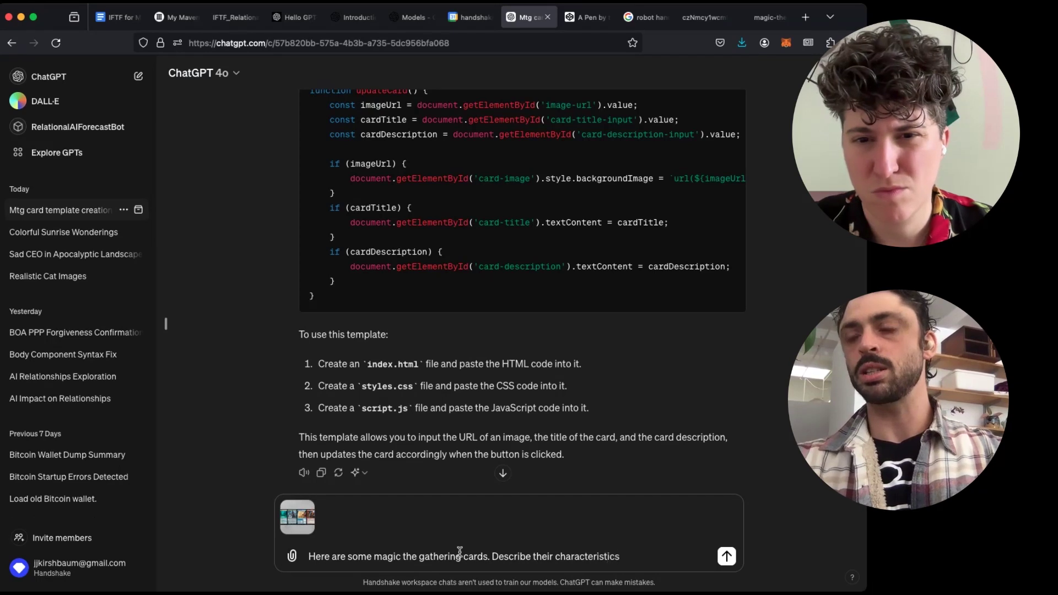
{"action": "type", "text": "then"}
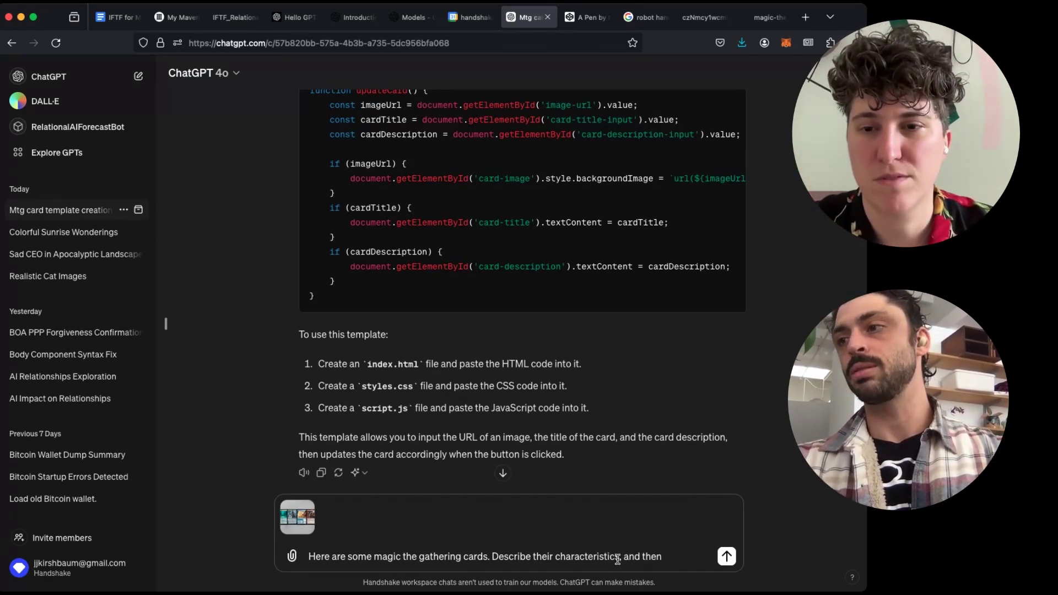
{"action": "left_click_drag", "start_coordinate": [617, 559], "coordinate": [562, 558]}
{"action": "type", "text": "attri"}
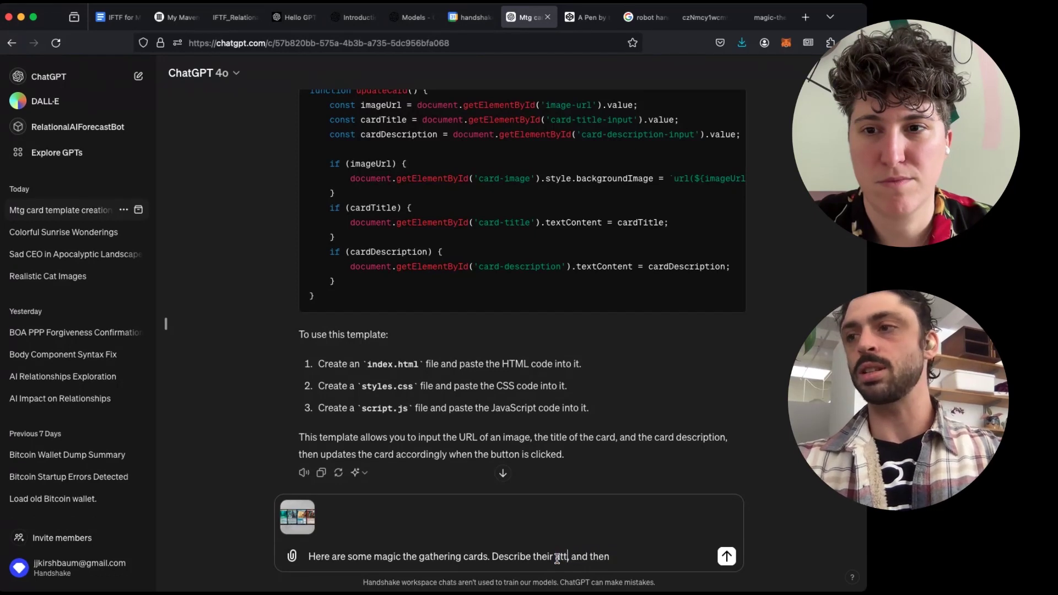
{"action": "type", "text": "butes"}
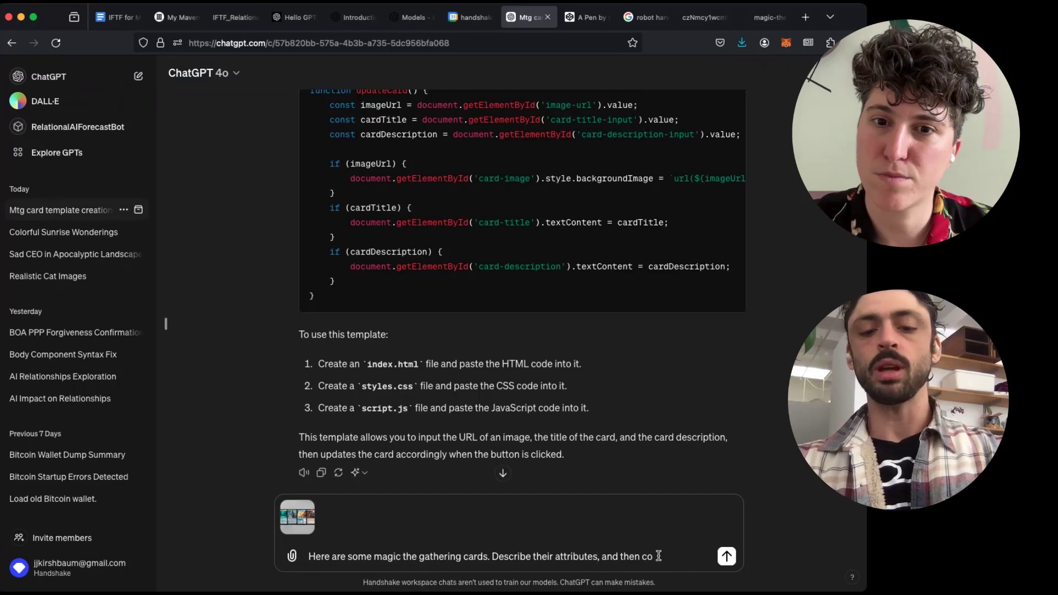
{"action": "type", "text": "mpare those attribut"}
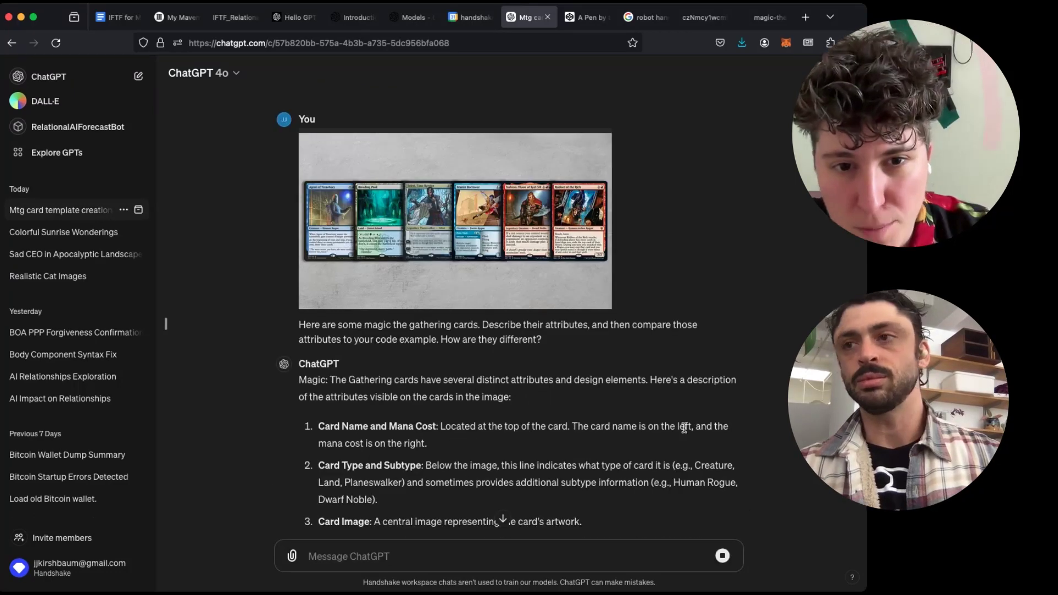
- Review ChatGPT's attribute comparison and replace the pen's HTML code in CodePen with the Updated HTML from the reply
{"action": "scroll", "coordinate": [677, 390], "scroll_direction": "down", "scroll_amount": 10}
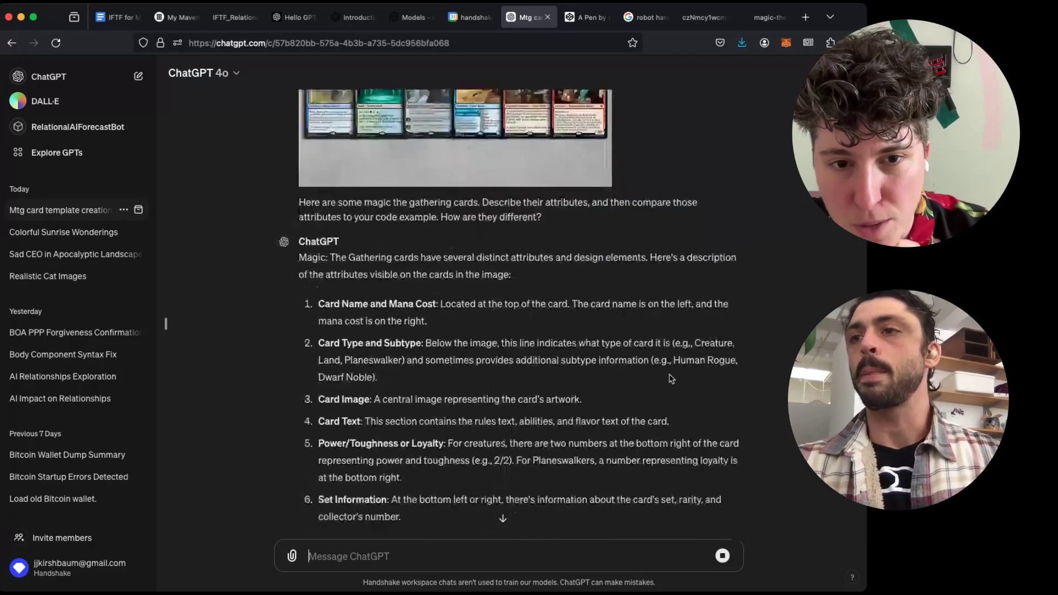
{"action": "scroll", "coordinate": [670, 376], "scroll_direction": "down", "scroll_amount": 10}
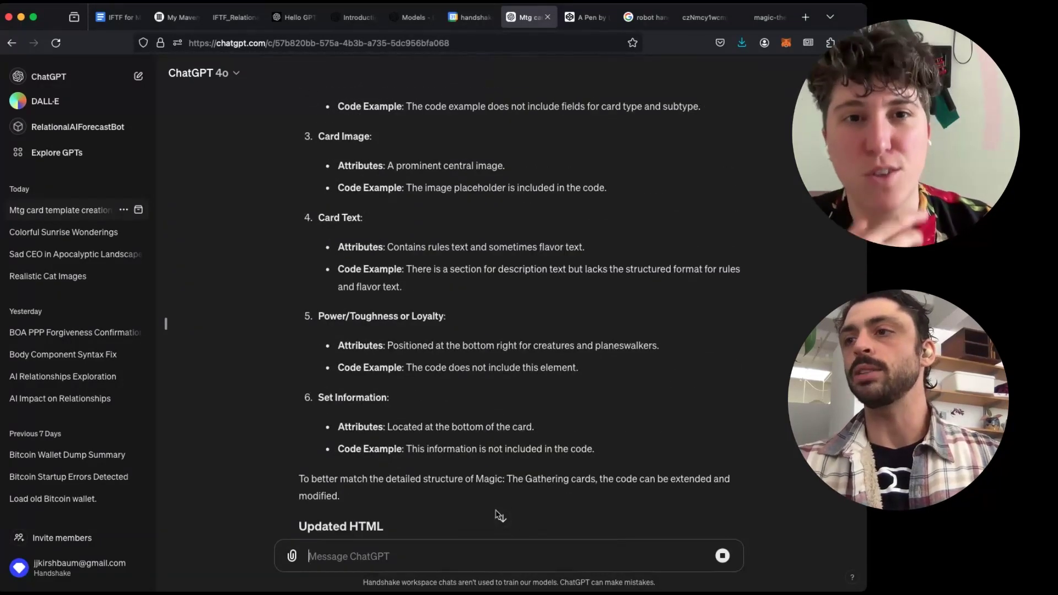
{"action": "scroll", "coordinate": [523, 433], "scroll_direction": "down", "scroll_amount": 9}
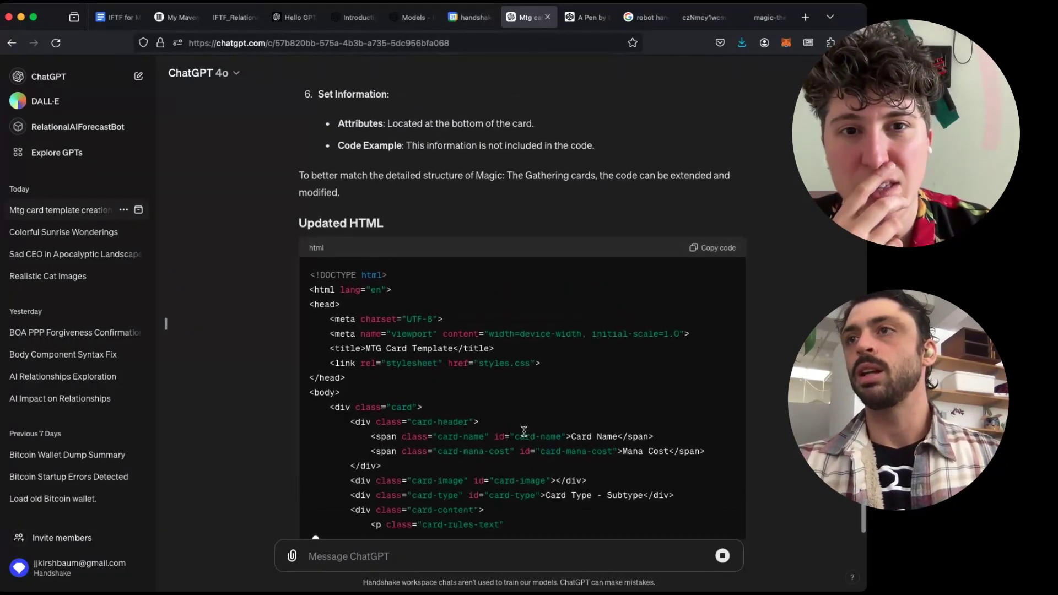
{"action": "scroll", "coordinate": [557, 375], "scroll_direction": "down", "scroll_amount": 2}
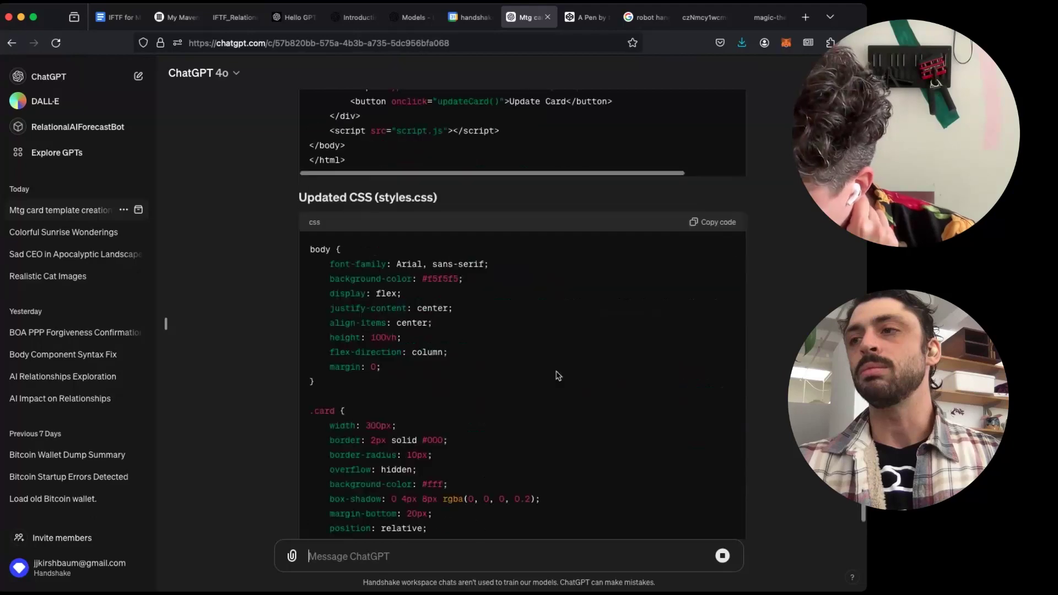
{"action": "scroll", "coordinate": [558, 375], "scroll_direction": "up", "scroll_amount": 20}
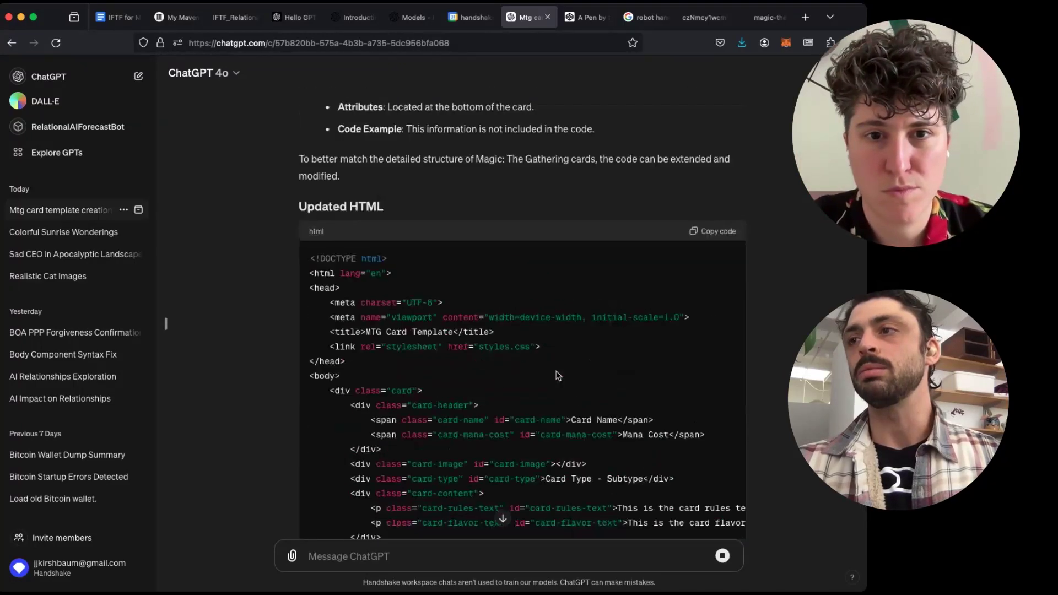
{"action": "left_click", "coordinate": [721, 232]}
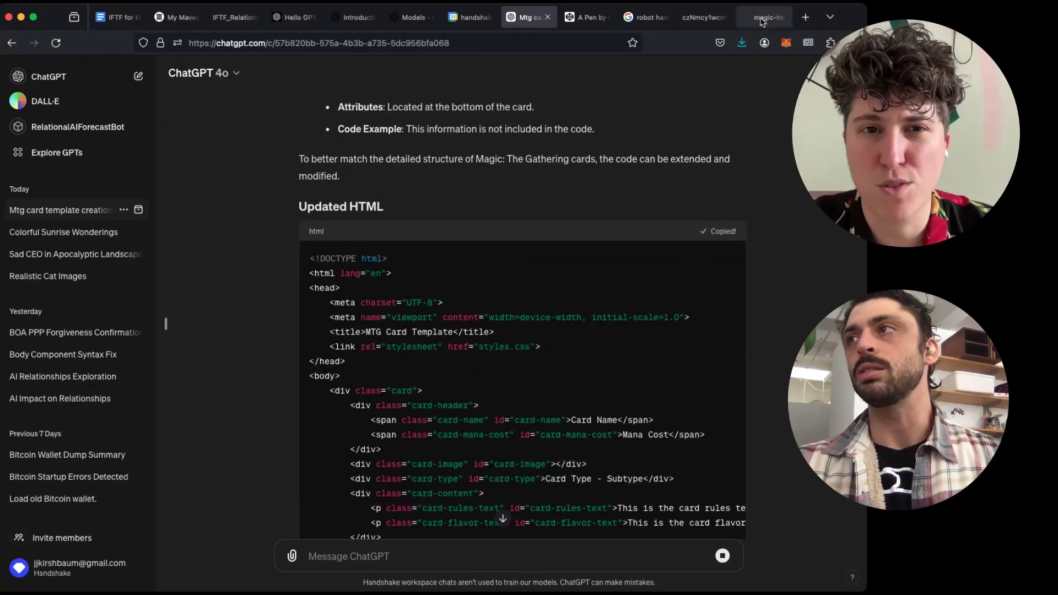
{"action": "left_click", "coordinate": [573, 22]}
{"action": "scroll", "coordinate": [237, 147], "scroll_direction": "down", "scroll_amount": 2}
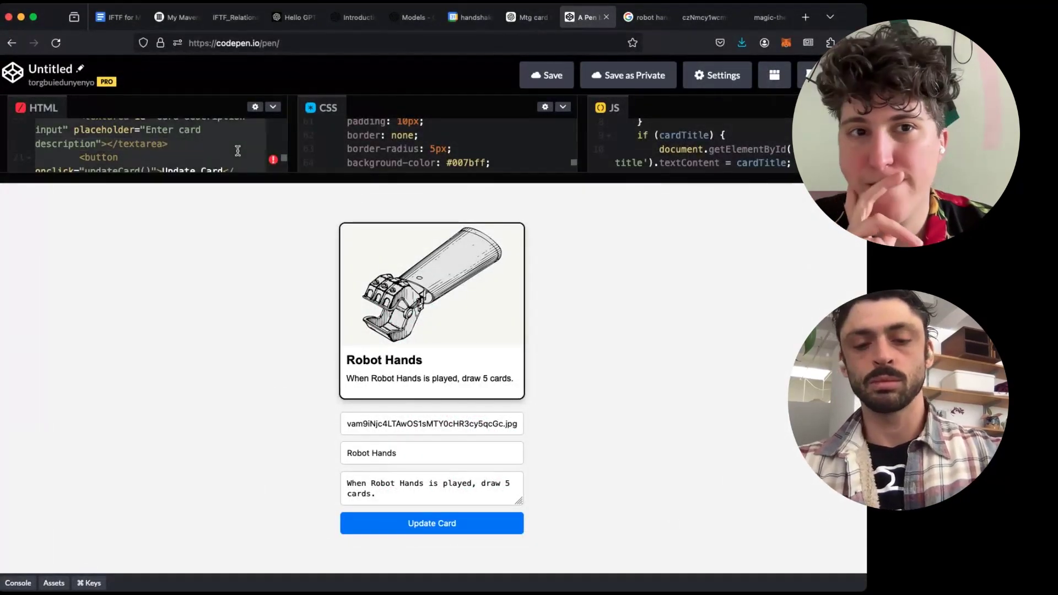
{"action": "key", "text": "super+v"}
{"action": "key", "text": "BackSpace"}
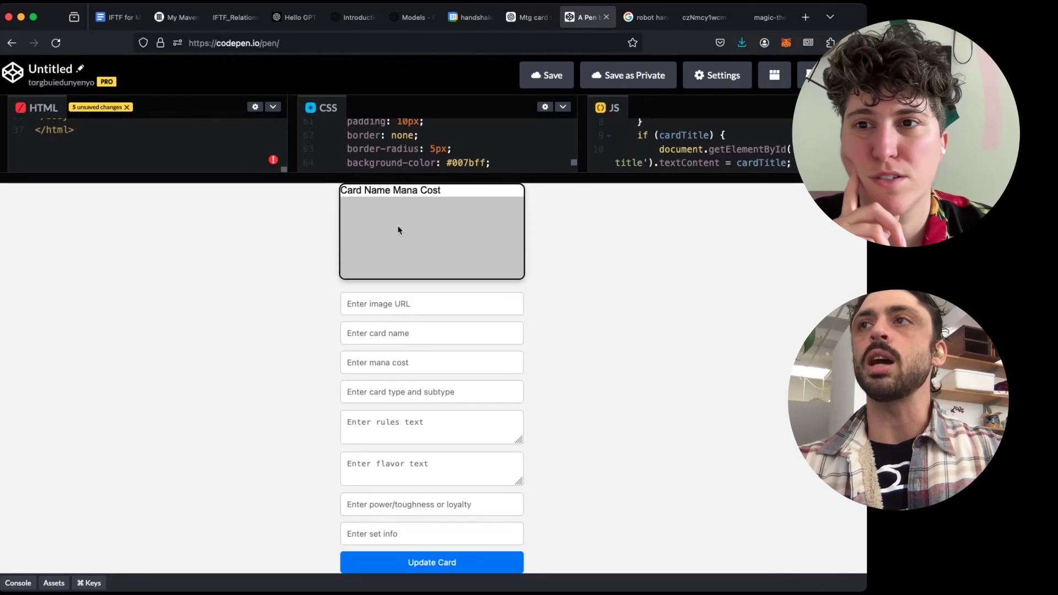
- Replace the pen's CSS code in CodePen with the Updated CSS (styles.css) from the ChatGPT reply
{"action": "left_click", "coordinate": [415, 21]}
{"action": "left_click", "coordinate": [538, 18]}
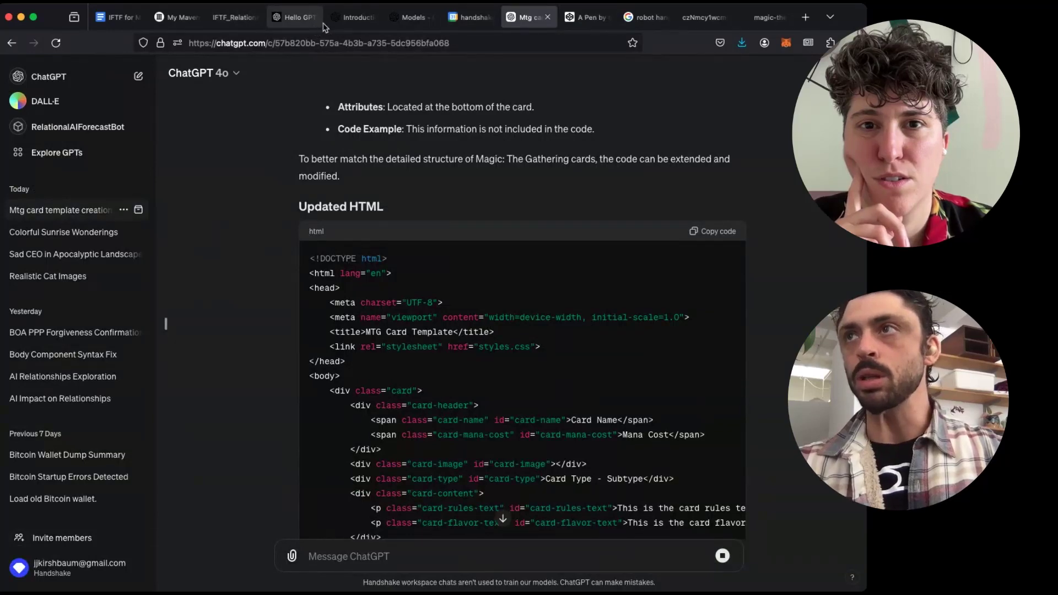
{"action": "scroll", "coordinate": [479, 182], "scroll_direction": "down", "scroll_amount": 15}
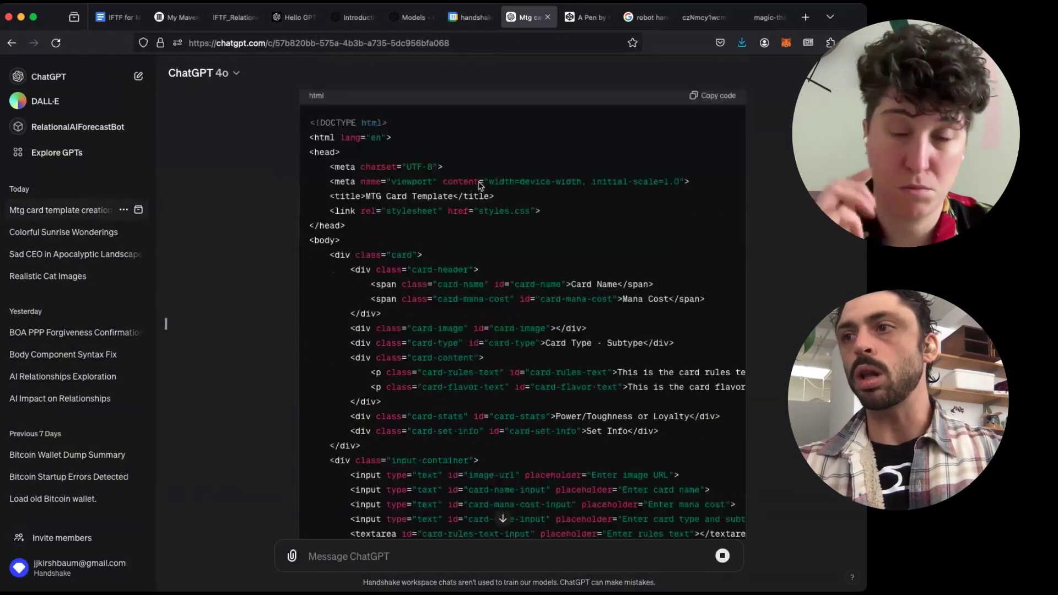
{"action": "scroll", "coordinate": [478, 182], "scroll_direction": "up", "scroll_amount": 3}
{"action": "left_click", "coordinate": [704, 164]}
{"action": "left_click", "coordinate": [579, 20]}
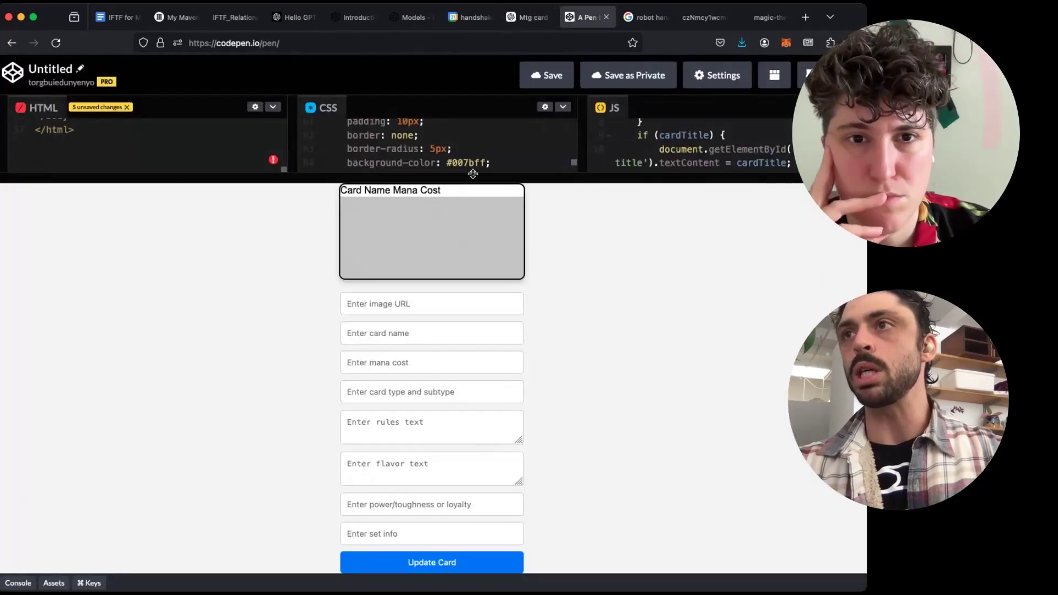
{"action": "left_click", "coordinate": [487, 153]}
{"action": "key", "text": "super+a"}
{"action": "key", "text": "super+v"}
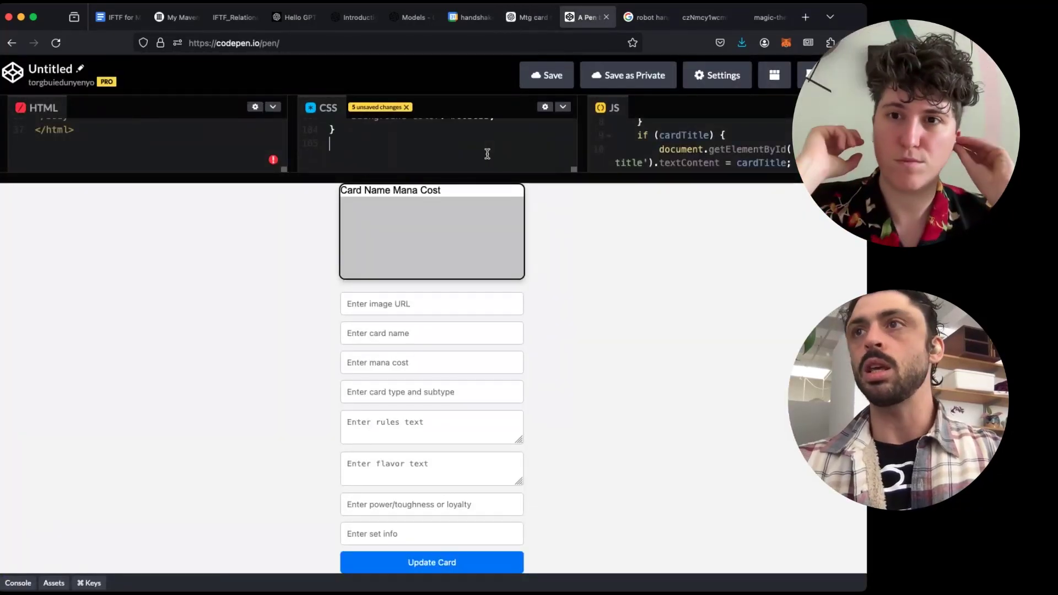
{"action": "scroll", "coordinate": [491, 157], "scroll_direction": "down", "scroll_amount": 1}
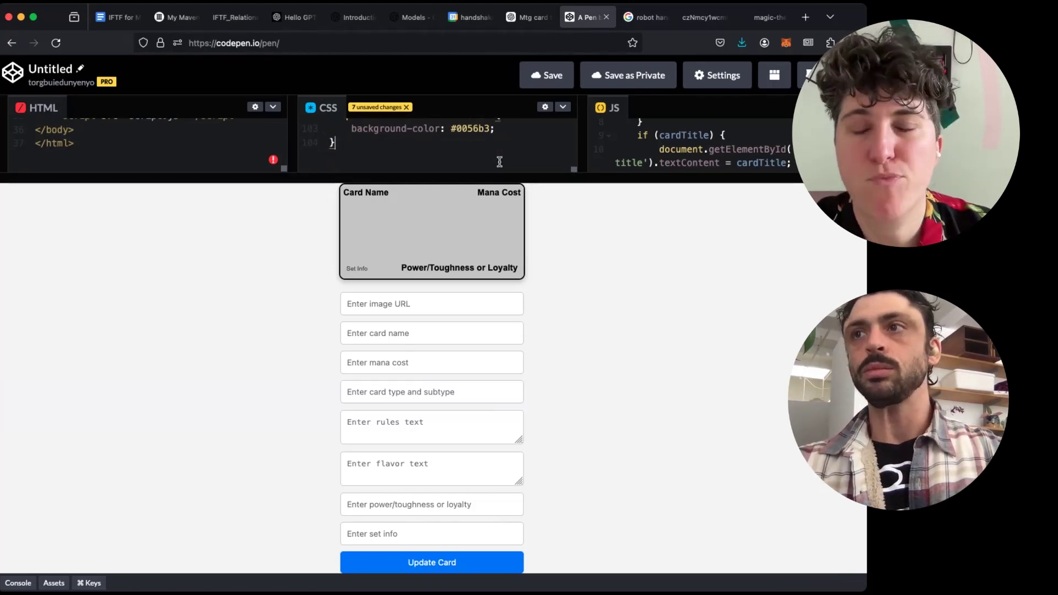
- Copy the Updated JavaScript (script.js) code from the ChatGPT reply in the Mtg card template chat
{"action": "left_click", "coordinate": [537, 17]}
{"action": "scroll", "coordinate": [496, 327], "scroll_direction": "down", "scroll_amount": 15}
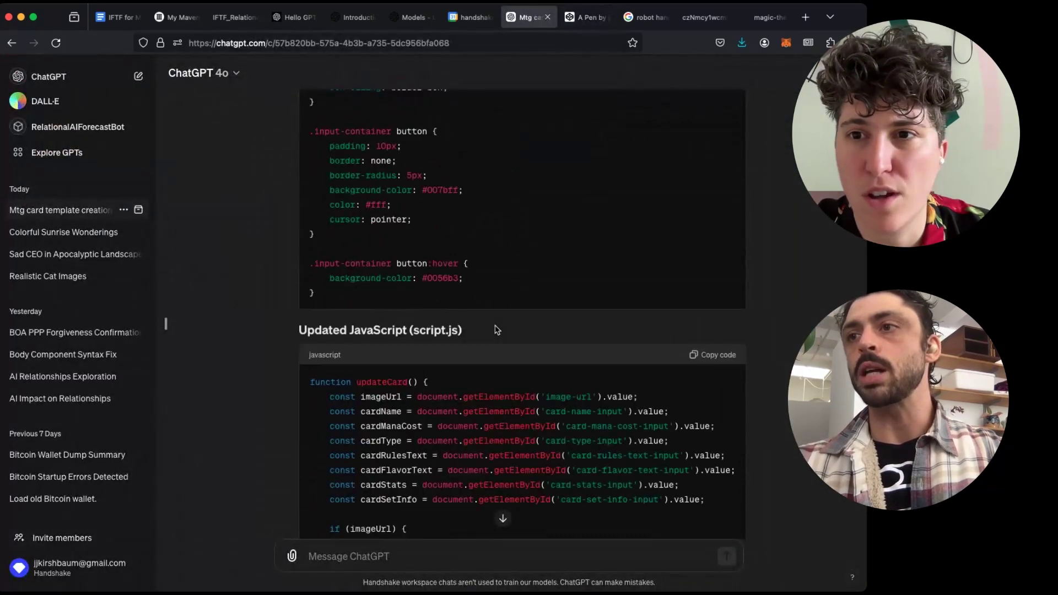
{"action": "left_click", "coordinate": [716, 348]}
{"action": "scroll", "coordinate": [721, 350], "scroll_direction": "down", "scroll_amount": 1}
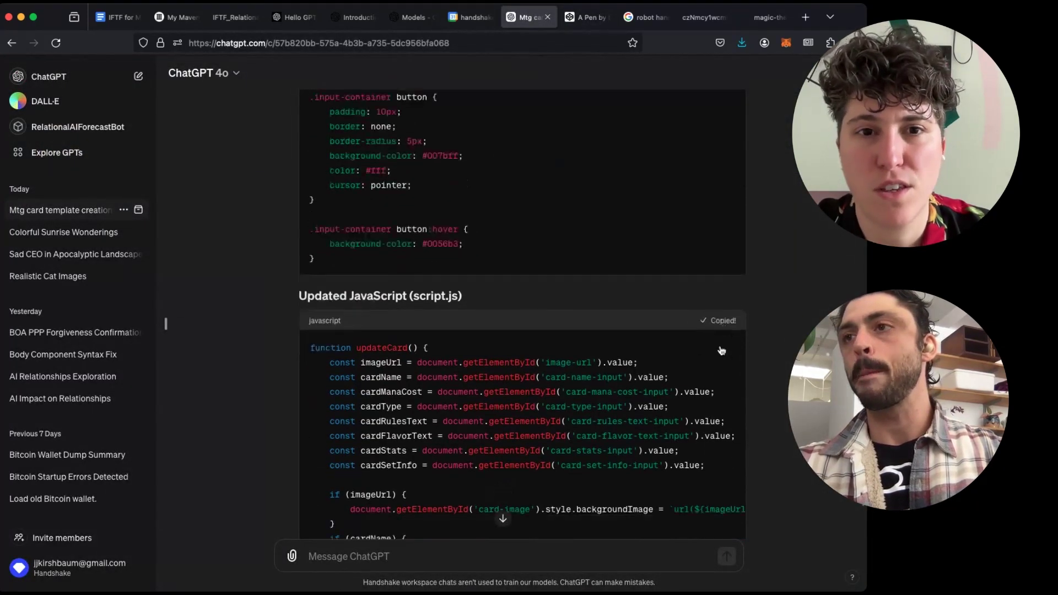
{"action": "scroll", "coordinate": [721, 351], "scroll_direction": "down", "scroll_amount": 2}
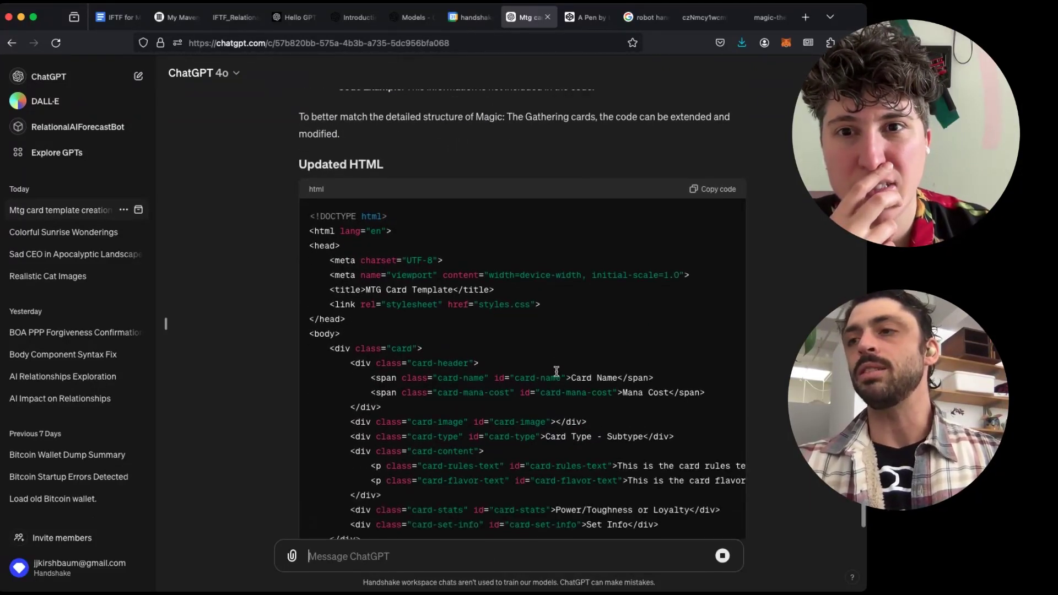
- Copy the Updated HTML from the ChatGPT reply and paste it over all the HTML code in CodePen
{"action": "scroll", "coordinate": [557, 373], "scroll_direction": "up", "scroll_amount": 3}
{"action": "scroll", "coordinate": [558, 374], "scroll_direction": "down", "scroll_amount": 5}
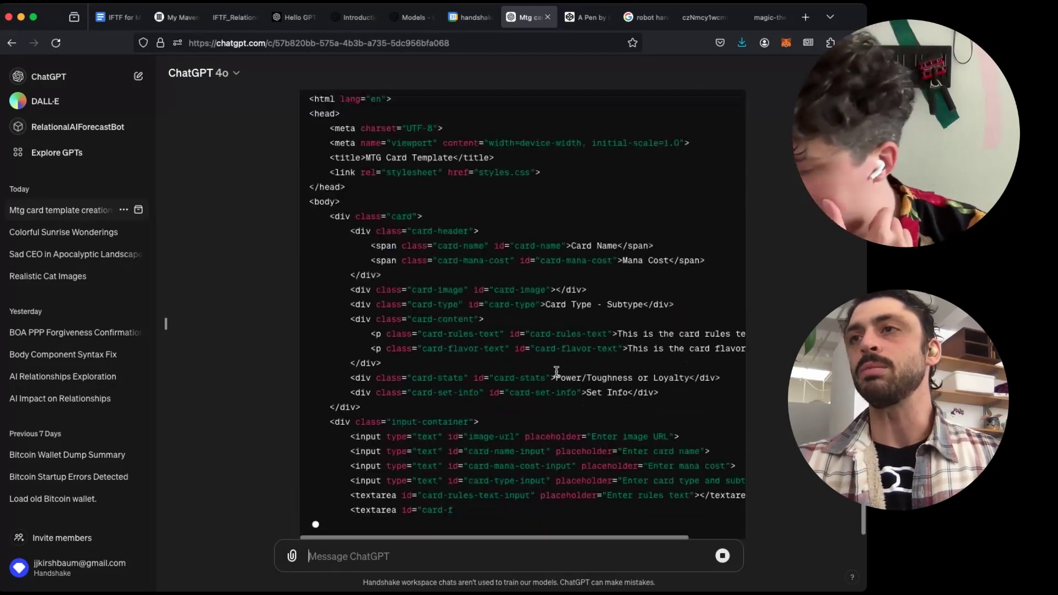
{"action": "scroll", "coordinate": [558, 374], "scroll_direction": "up", "scroll_amount": 15}
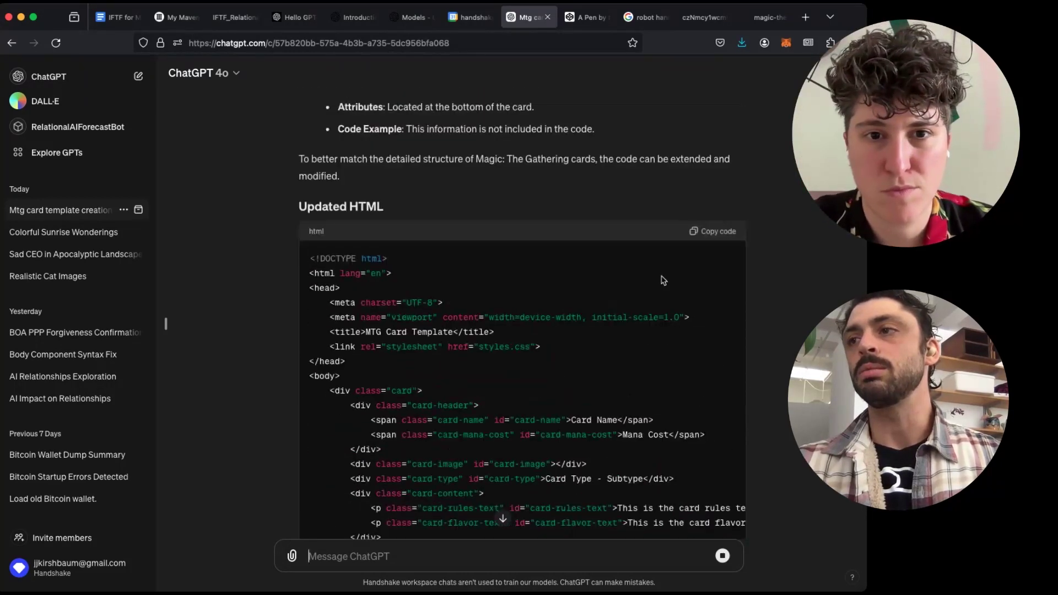
{"action": "left_click", "coordinate": [722, 231]}
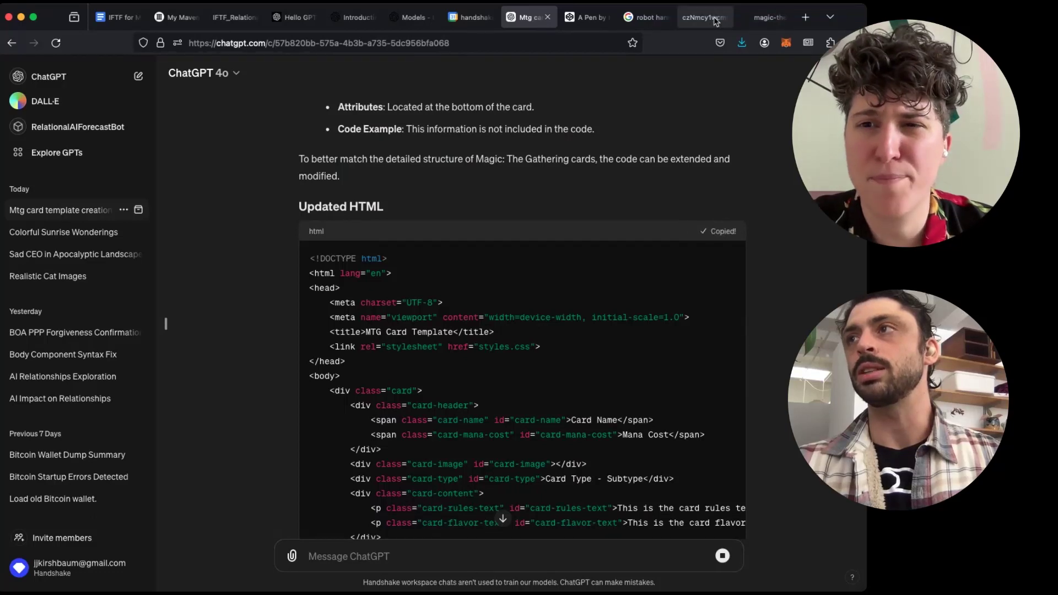
{"action": "left_click", "coordinate": [573, 25]}
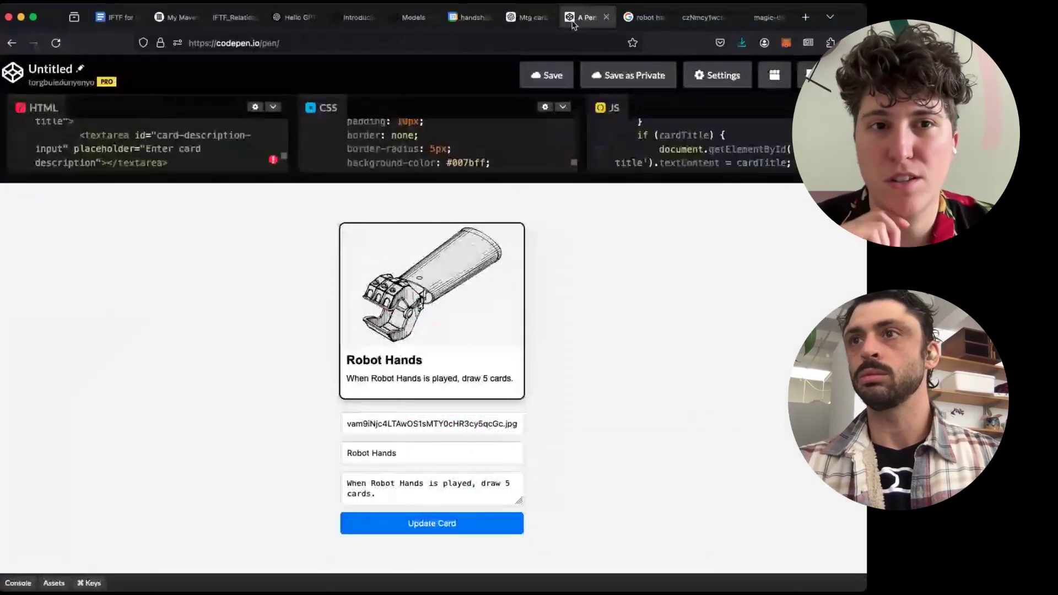
{"action": "left_click", "coordinate": [238, 151]}
{"action": "key", "text": "ctrl+a"}
{"action": "key", "text": "ctrl+v"}
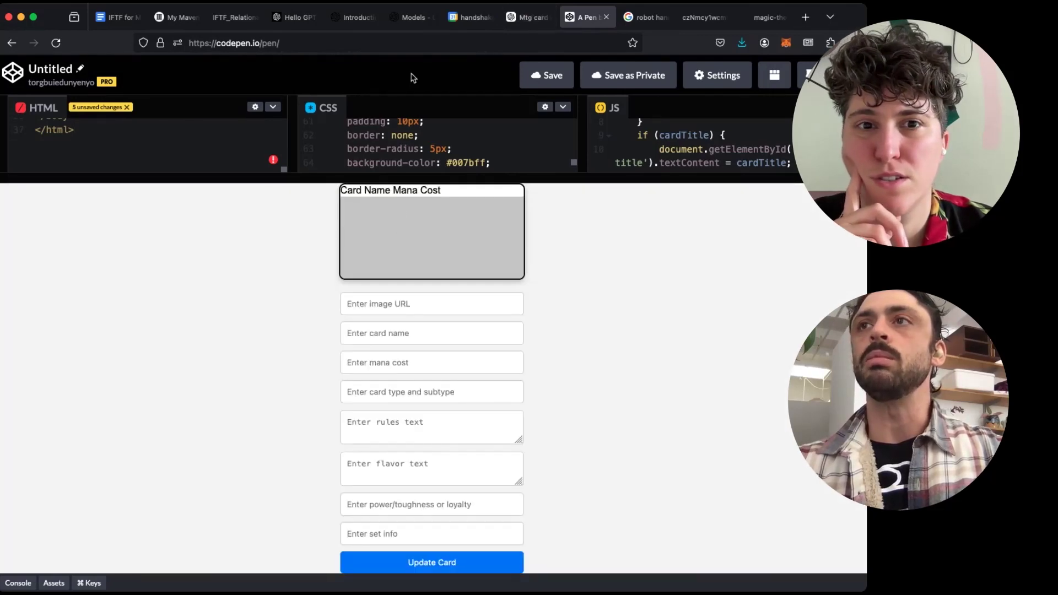
- Copy the Updated CSS (styles.css) from the ChatGPT reply and paste it over all the CSS code in CodePen
{"action": "left_click", "coordinate": [524, 17]}
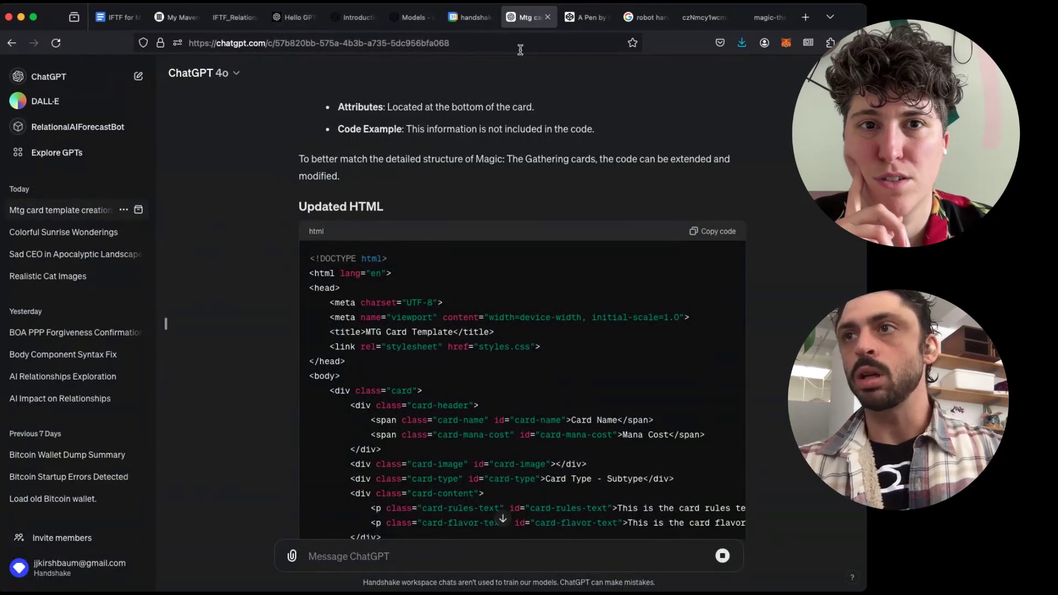
{"action": "scroll", "coordinate": [478, 182], "scroll_direction": "down", "scroll_amount": 7}
{"action": "scroll", "coordinate": [478, 181], "scroll_direction": "down", "scroll_amount": 9}
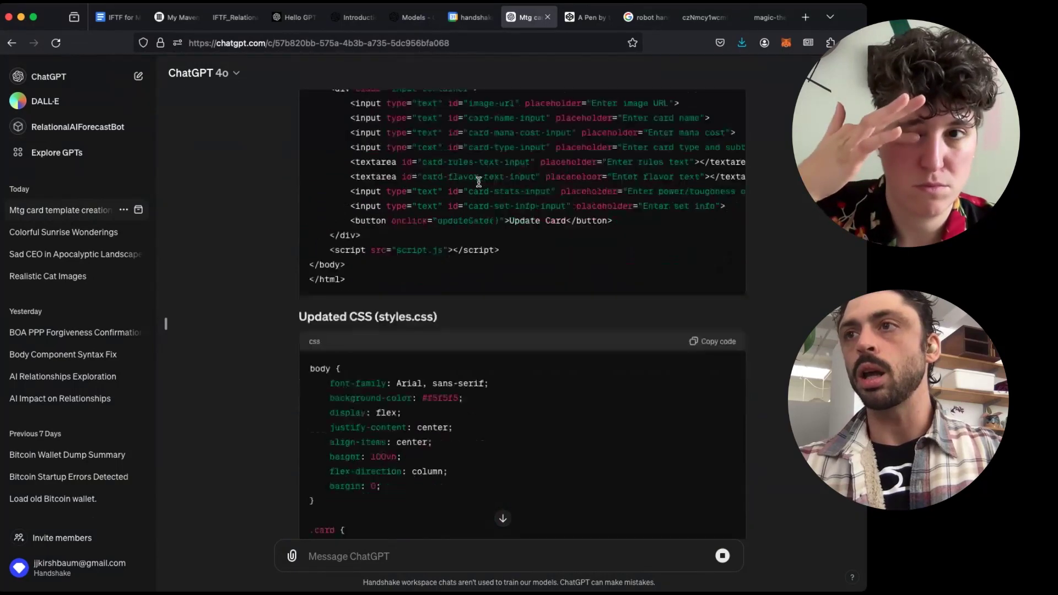
{"action": "scroll", "coordinate": [477, 180], "scroll_direction": "up", "scroll_amount": 3}
{"action": "left_click", "coordinate": [704, 164]}
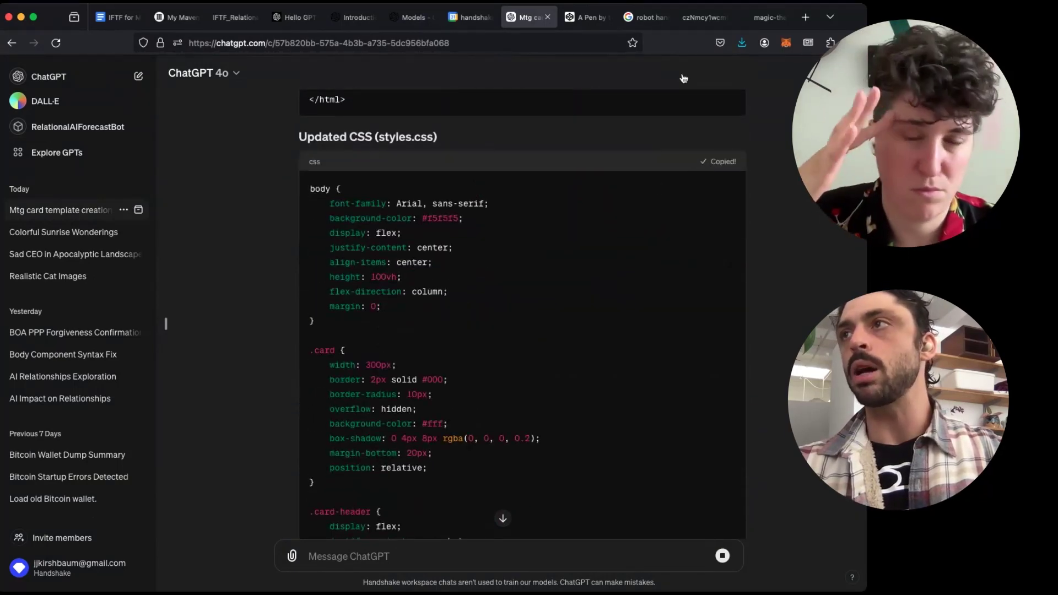
{"action": "left_click", "coordinate": [578, 18]}
{"action": "left_click", "coordinate": [487, 153]}
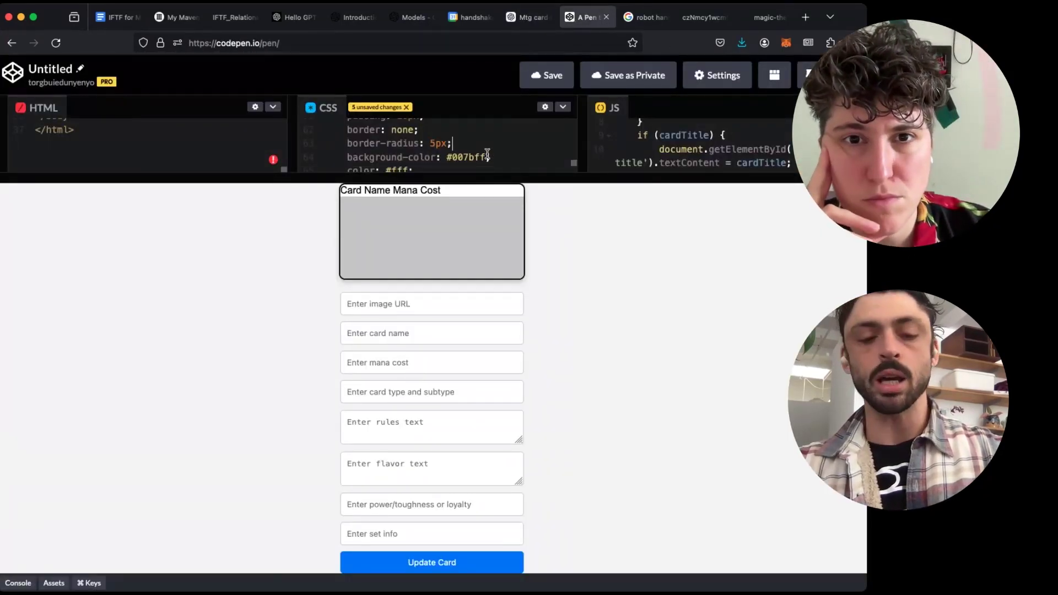
{"action": "key", "text": "ctrl+a"}
{"action": "key", "text": "ctrl+v"}
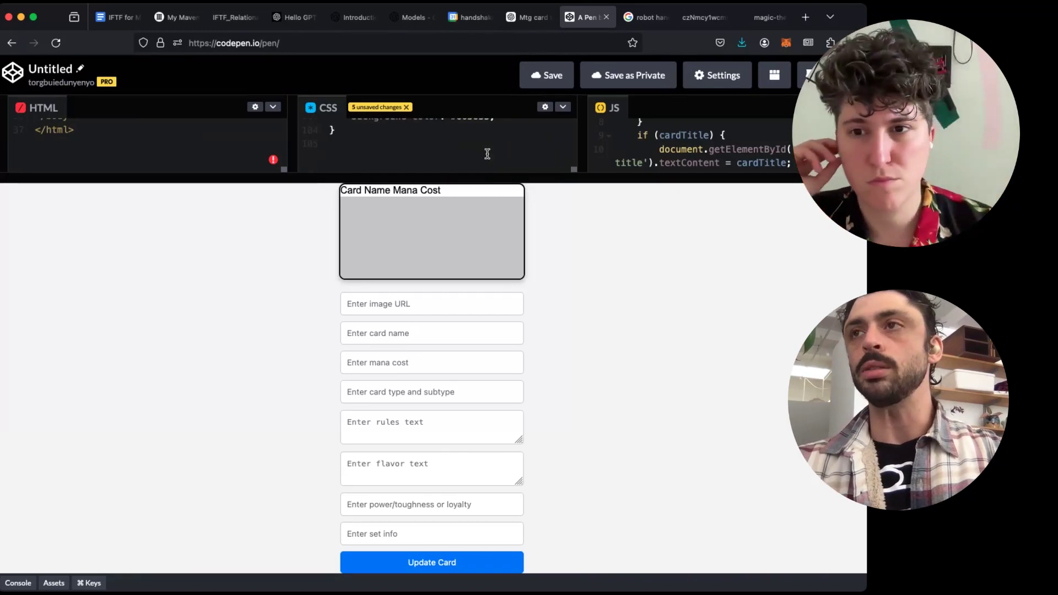
{"action": "key", "text": "BackSpace"}
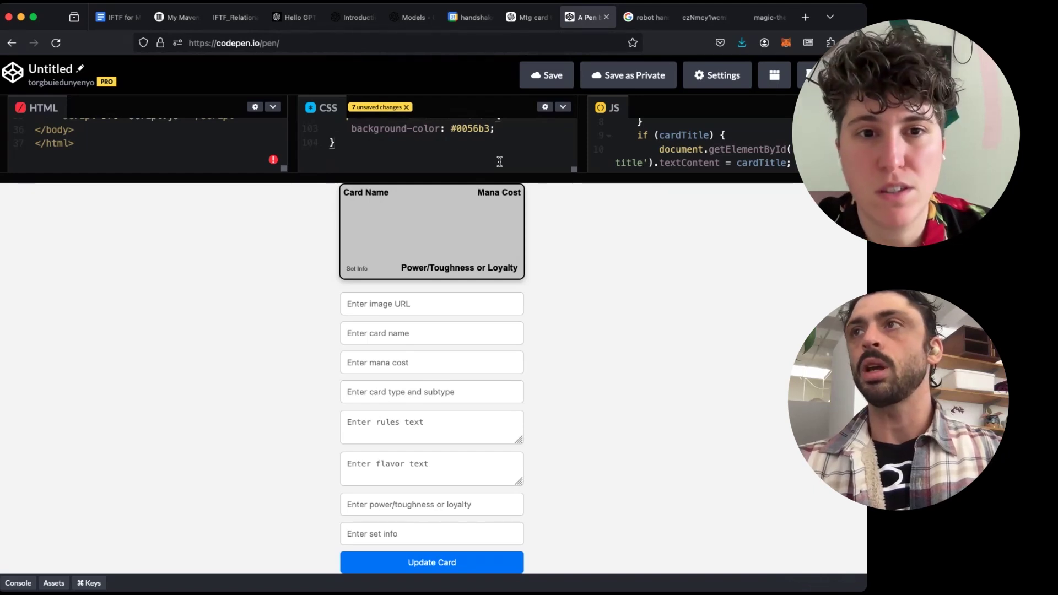
- Replace all the JS code in CodePen with the Updated JavaScript (script.js) from the ChatGPT reply
{"action": "left_click", "coordinate": [529, 17]}
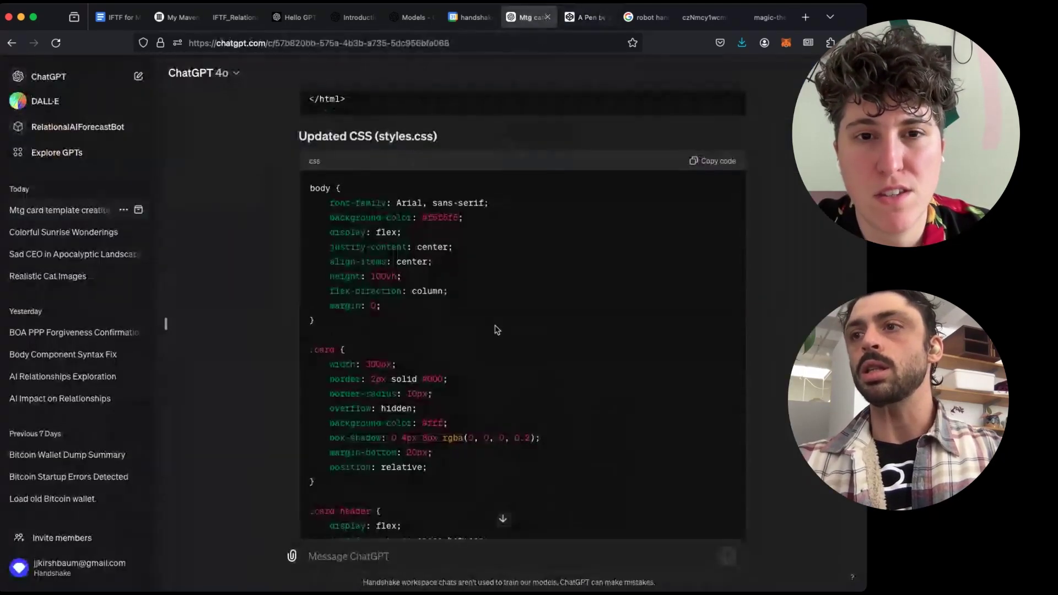
{"action": "scroll", "coordinate": [497, 330], "scroll_direction": "down", "scroll_amount": 20}
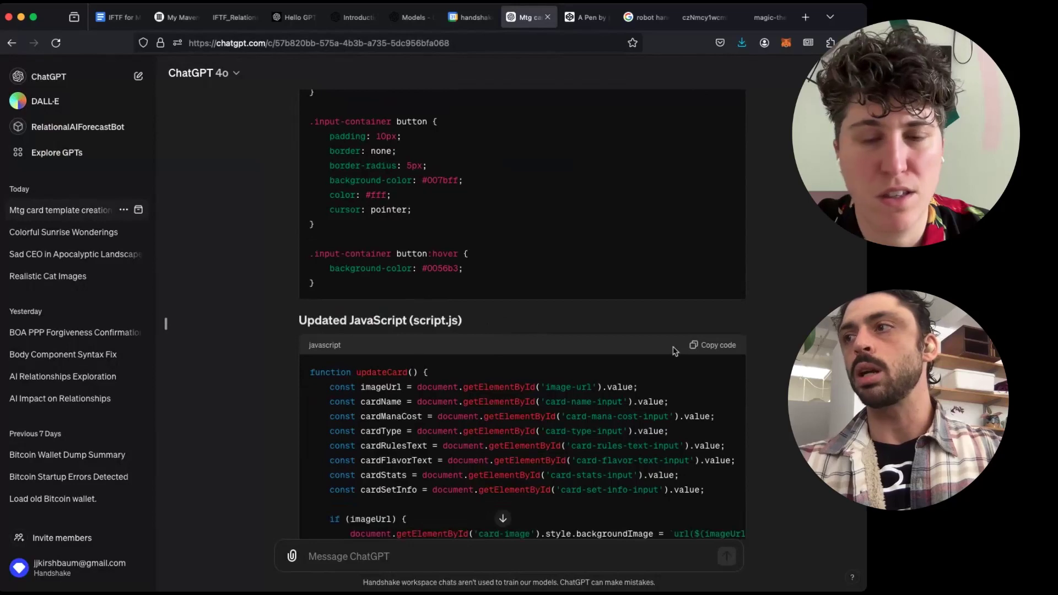
{"action": "scroll", "coordinate": [719, 348], "scroll_direction": "down", "scroll_amount": 10}
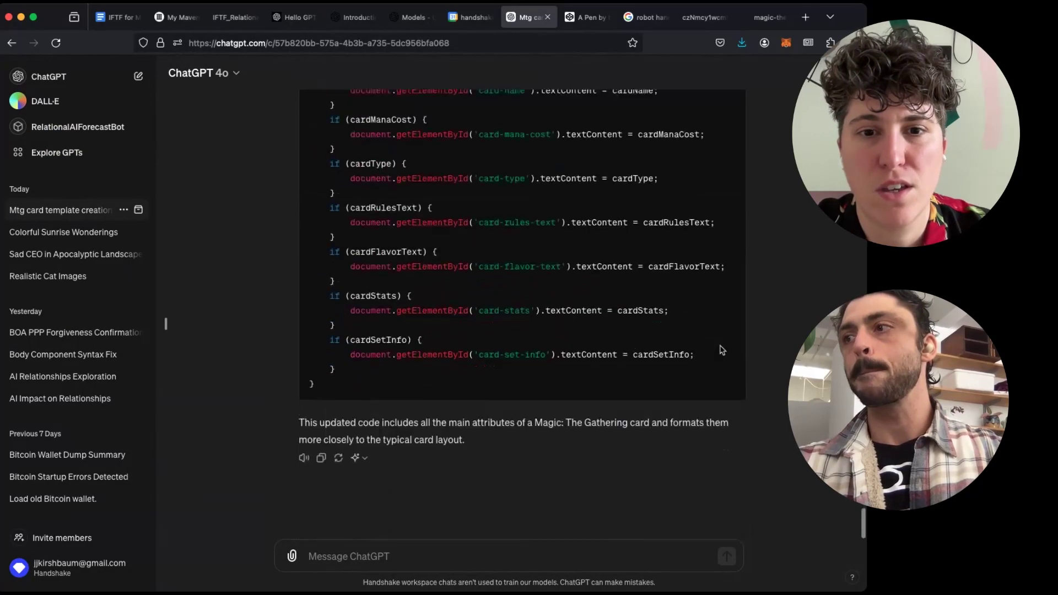
{"action": "scroll", "coordinate": [719, 349], "scroll_direction": "up", "scroll_amount": 10}
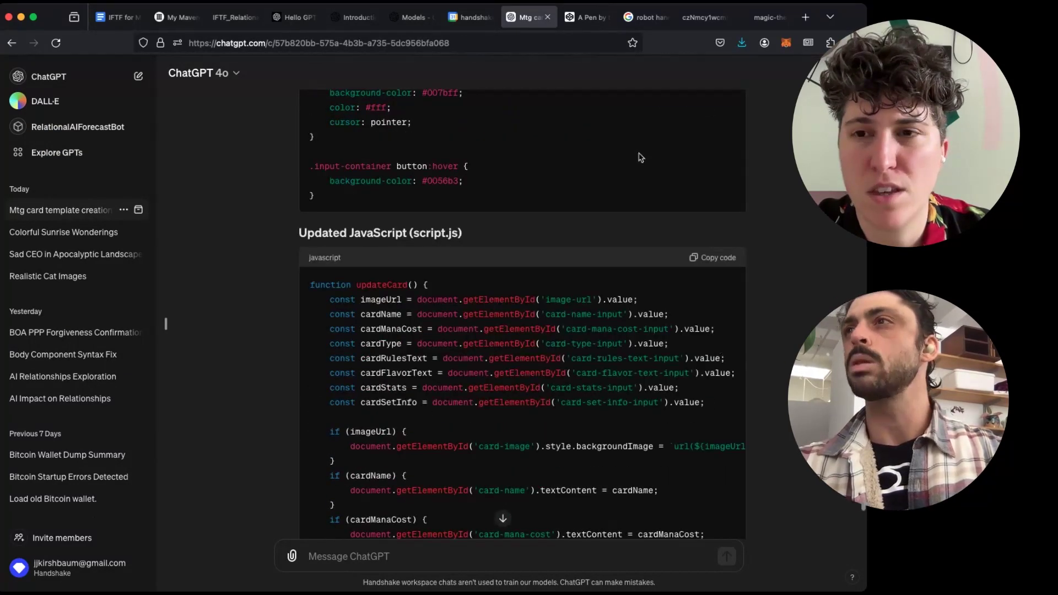
{"action": "left_click", "coordinate": [583, 17]}
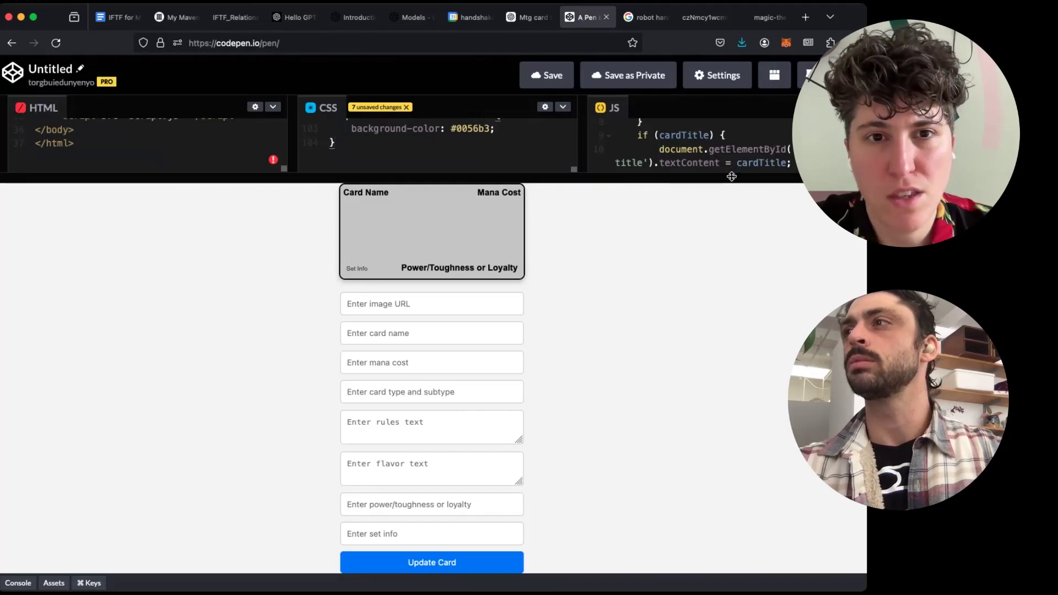
{"action": "left_click_drag", "start_coordinate": [732, 176], "coordinate": [736, 444]}
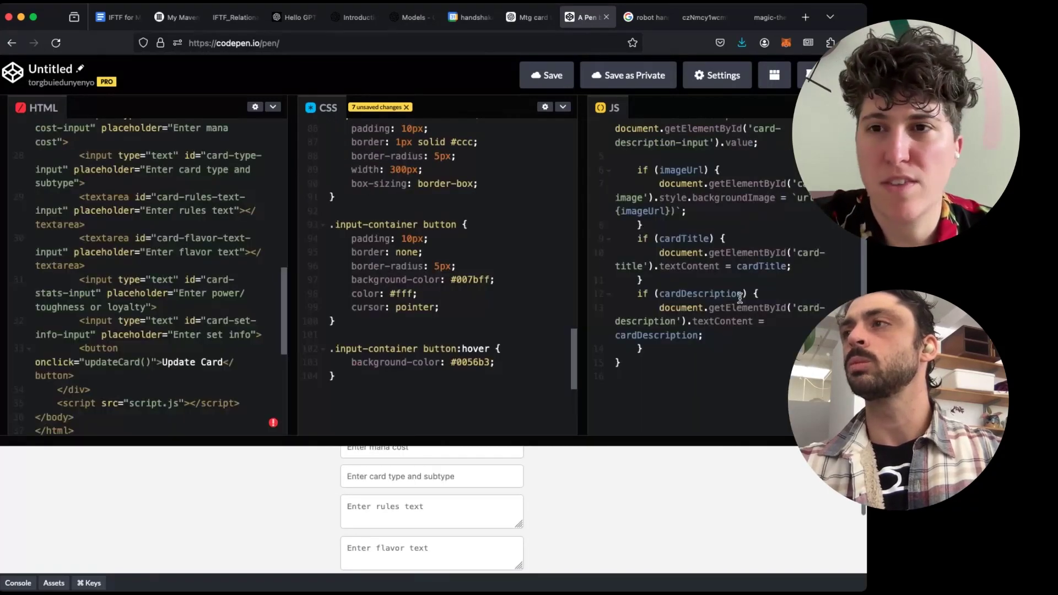
{"action": "scroll", "coordinate": [763, 180], "scroll_direction": "up", "scroll_amount": 5}
{"action": "left_click", "coordinate": [764, 180]}
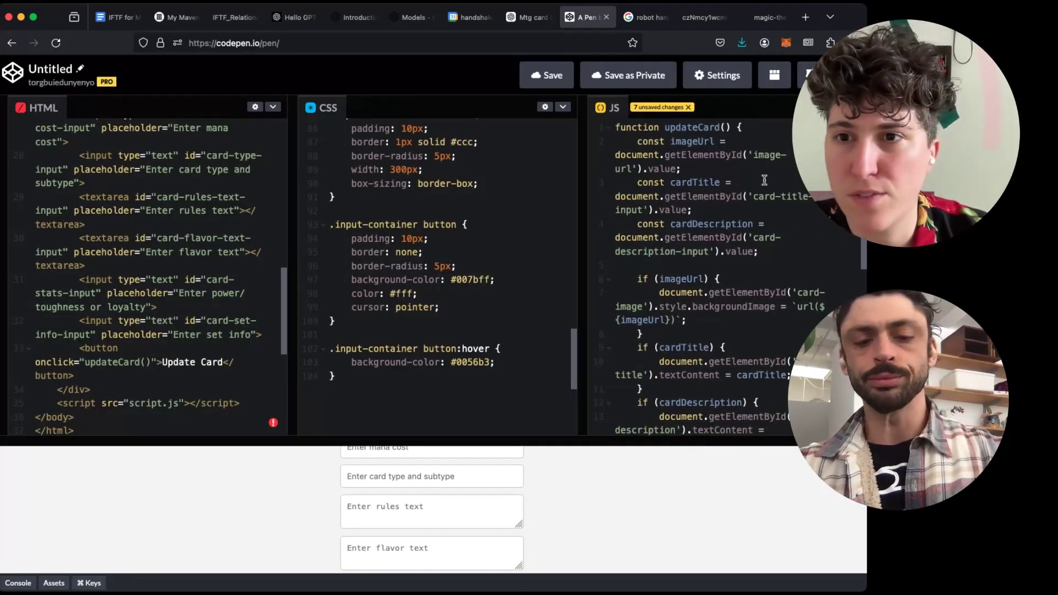
{"action": "key", "text": "super+a"}
{"action": "key", "text": "super+v"}
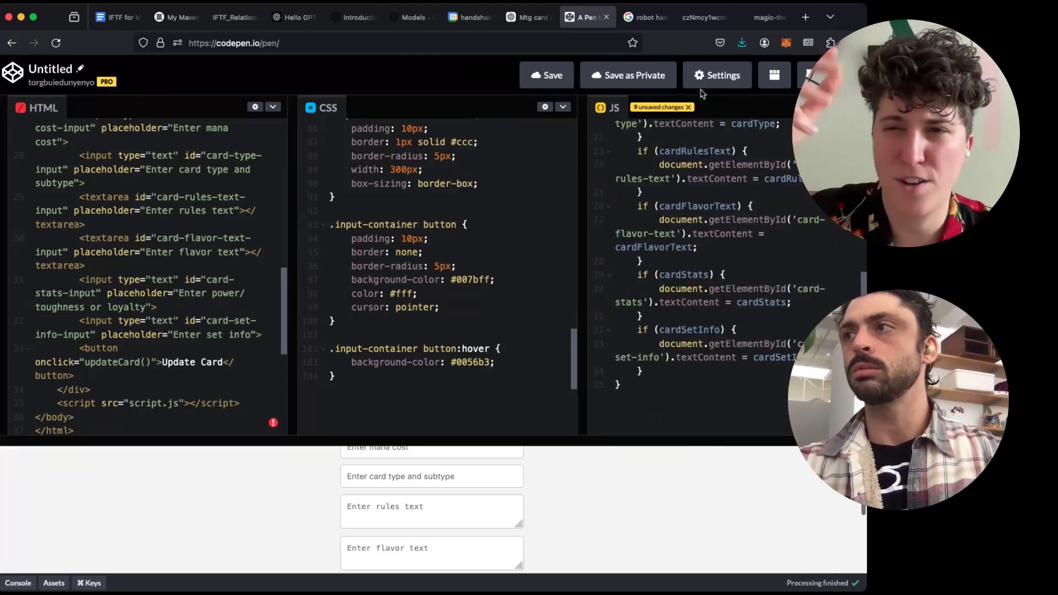
- Shrink the code editors to give the preview room for the card and its full input form
{"action": "left_click_drag", "start_coordinate": [647, 445], "coordinate": [661, 282]}
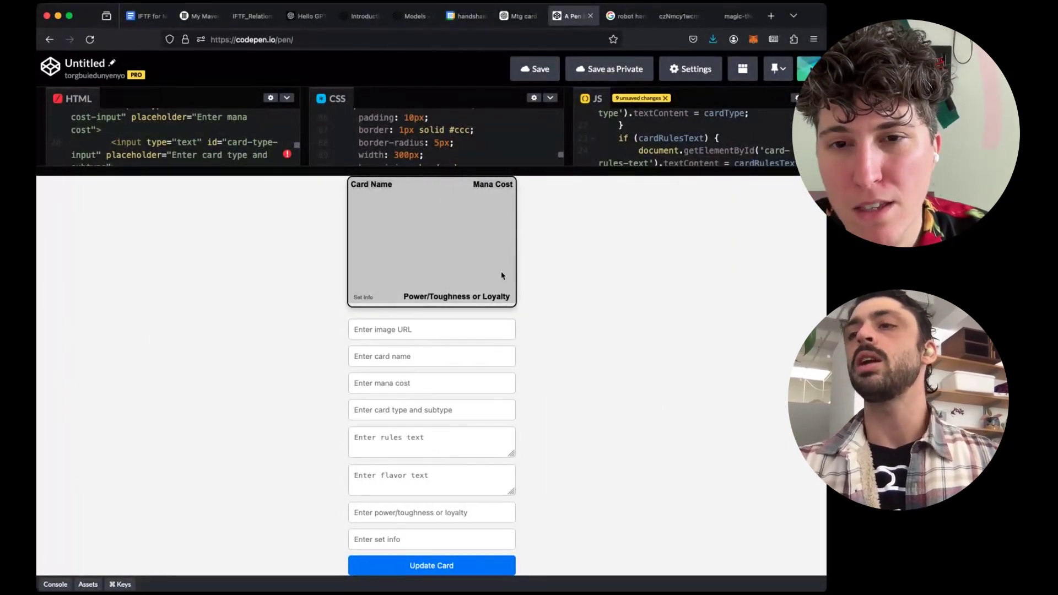
{"action": "left_click", "coordinate": [482, 451]}
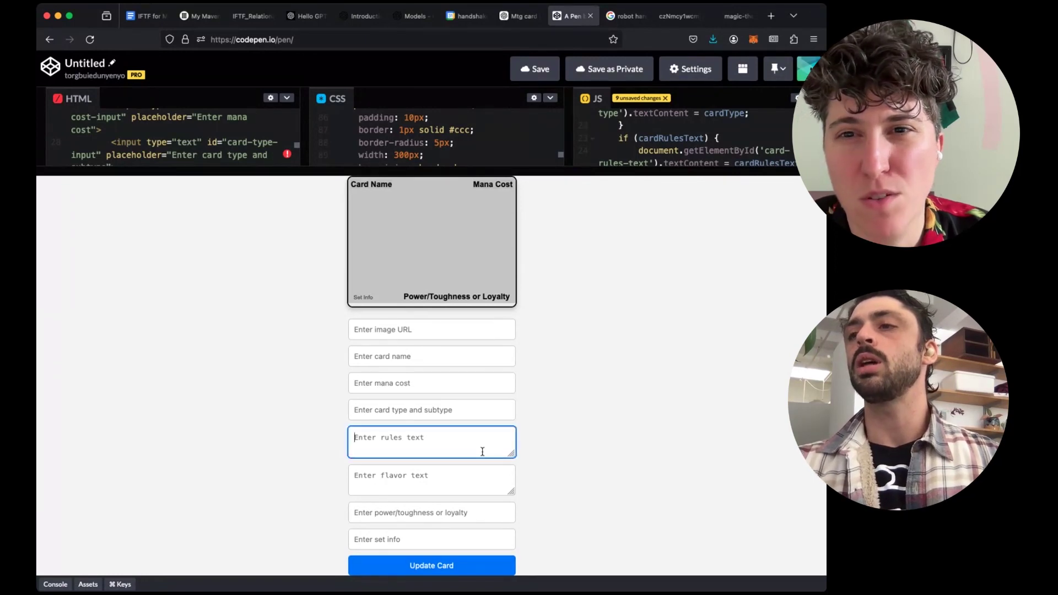
{"action": "left_click", "coordinate": [483, 466]}
{"action": "left_click", "coordinate": [498, 435]}
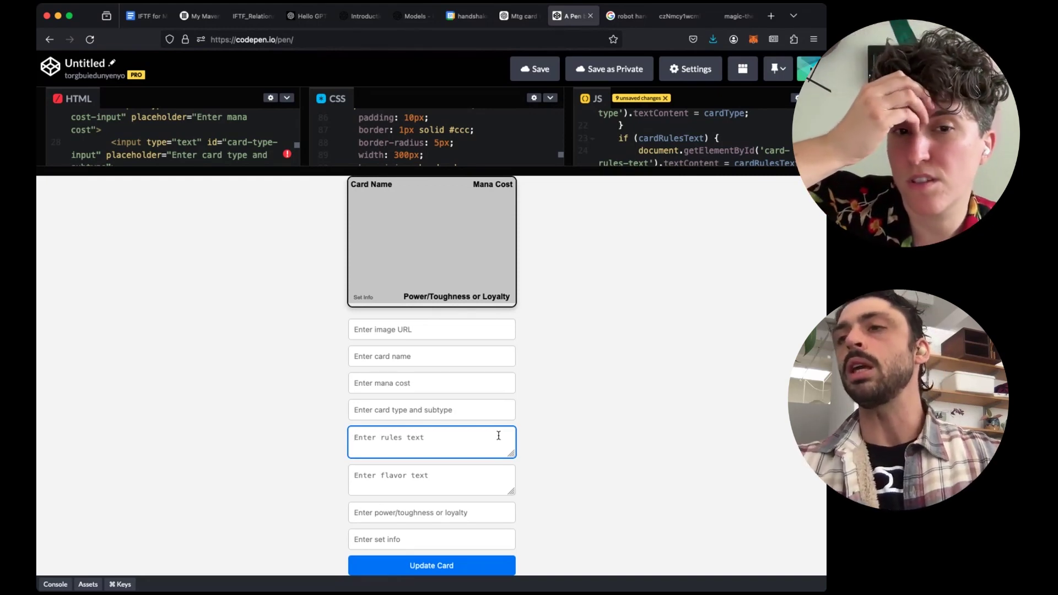
{"action": "left_click", "coordinate": [437, 359]}
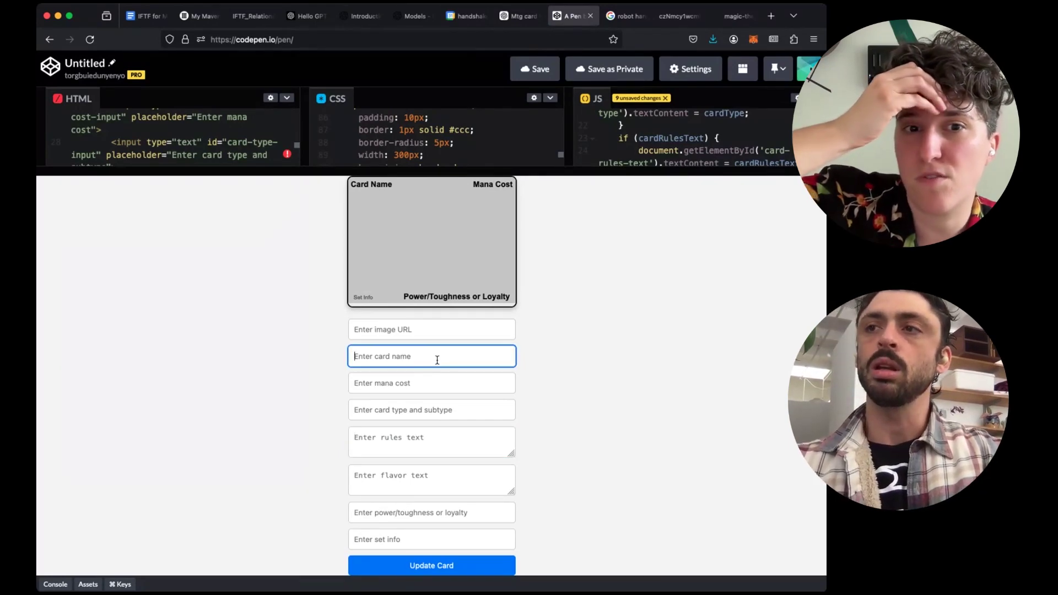
- Fill the card form with the robot hand picture's image URL, the card name Robot Hands and the mana cost 2/2
{"action": "left_click", "coordinate": [736, 16]}
{"action": "left_click", "coordinate": [677, 15]}
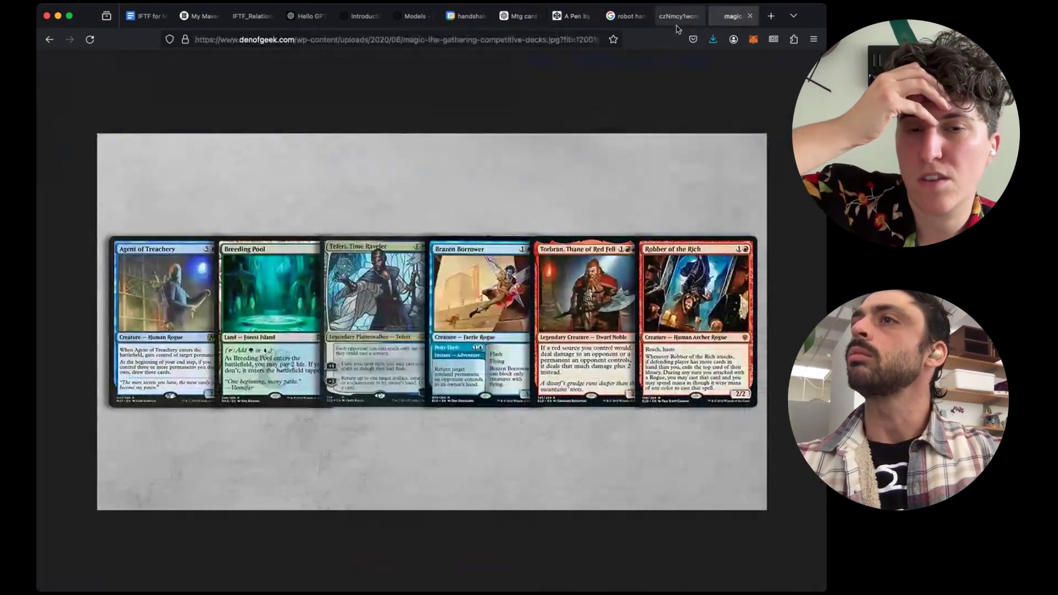
{"action": "left_click", "coordinate": [563, 44]}
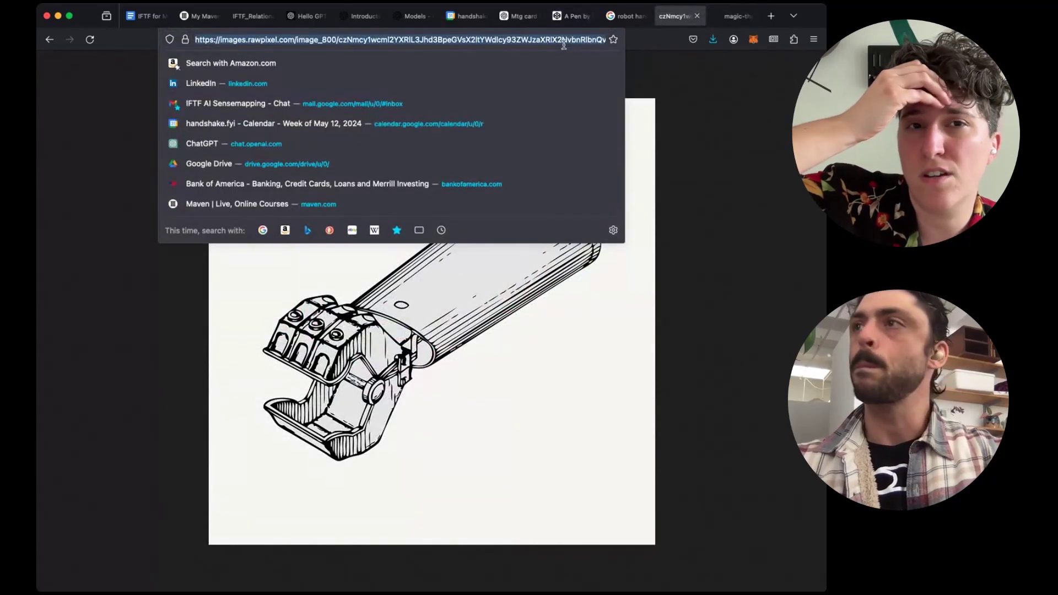
{"action": "left_click", "coordinate": [573, 16]}
{"action": "left_click", "coordinate": [454, 325]}
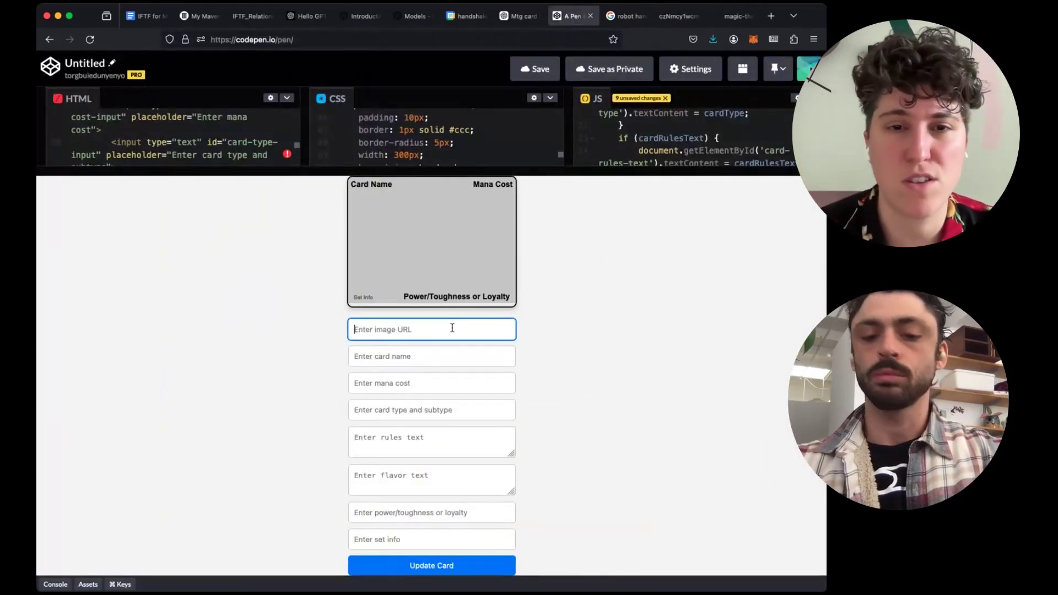
{"action": "key", "text": "super+v"}
{"action": "left_click", "coordinate": [456, 361]}
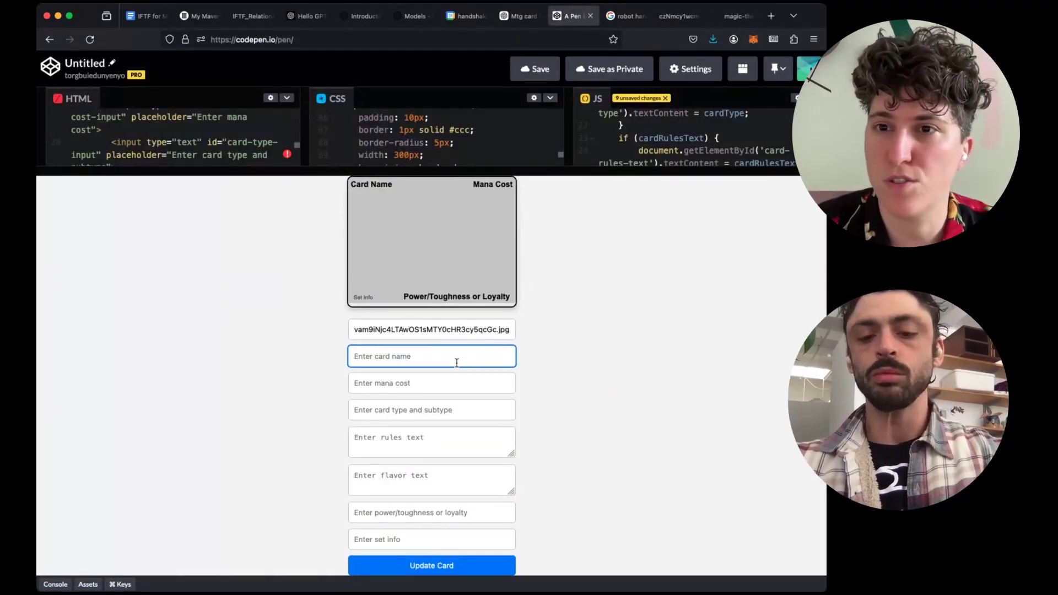
{"action": "type", "text": "Robot Hands"}
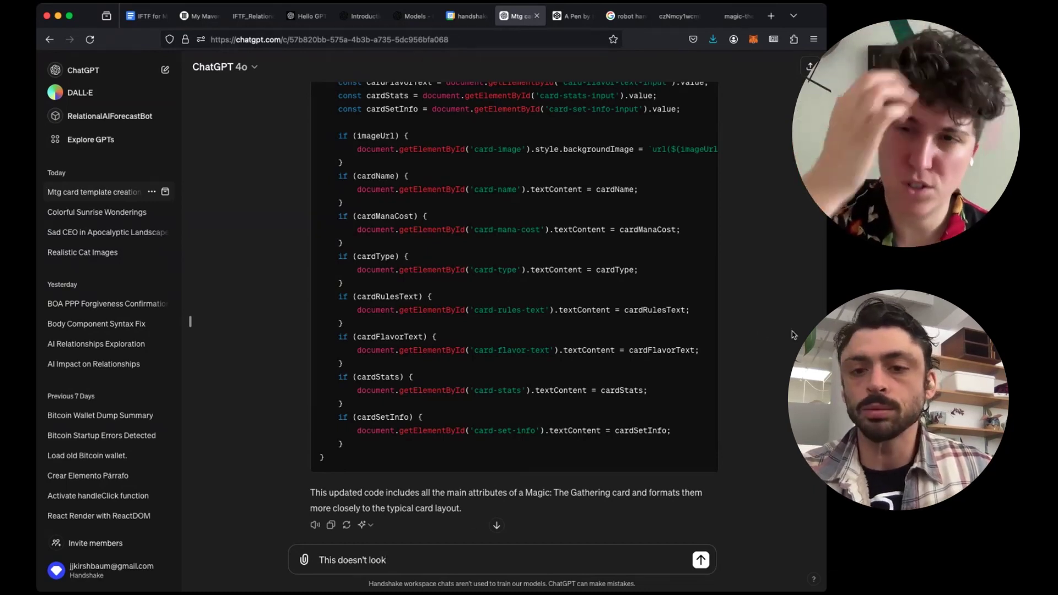
{"action": "left_click", "coordinate": [671, 20]}
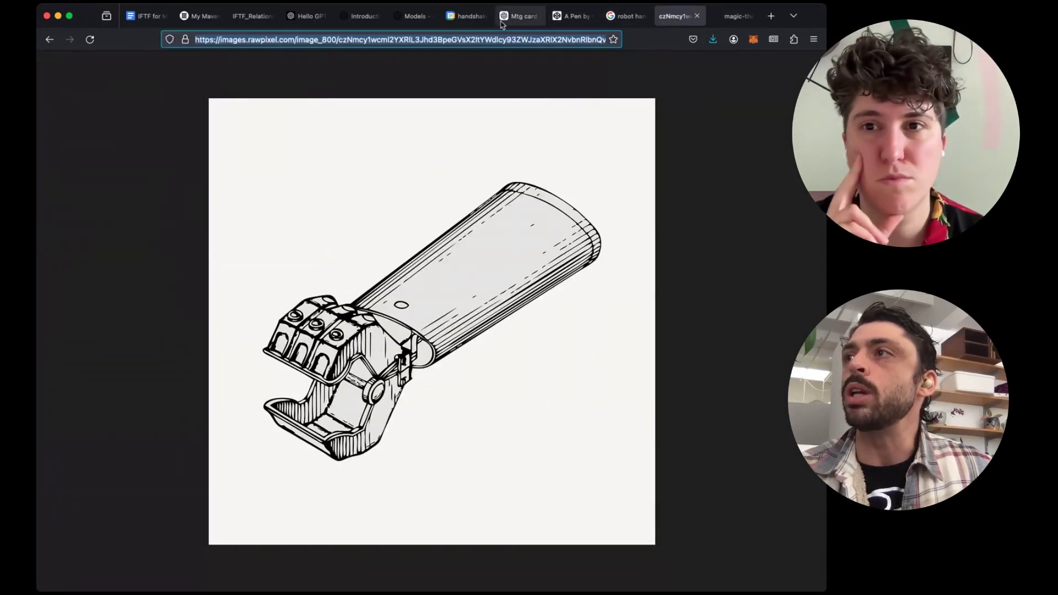
{"action": "left_click", "coordinate": [572, 20]}
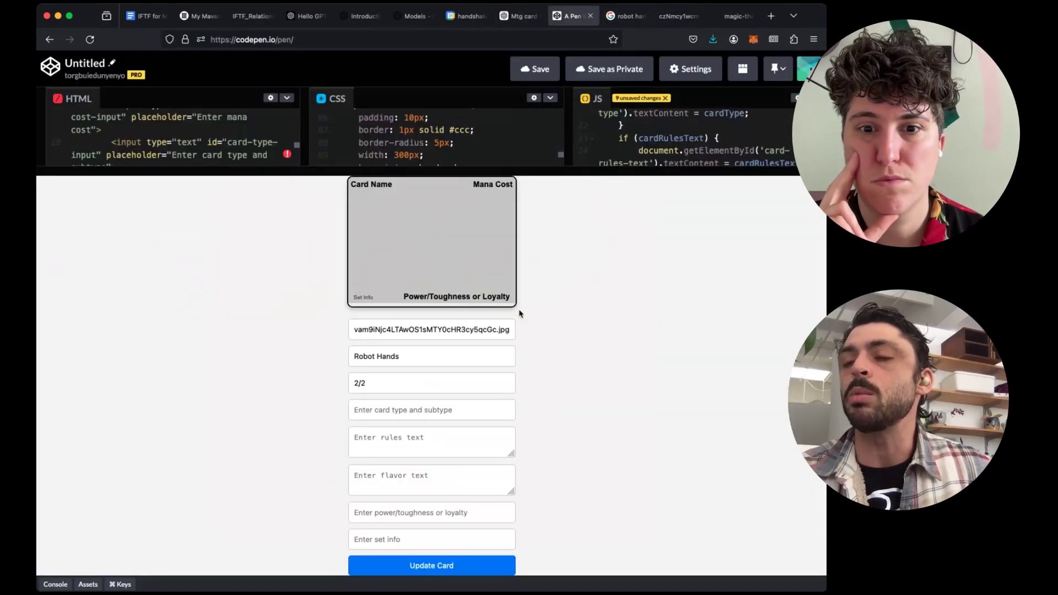
{"action": "left_click", "coordinate": [407, 475]}
{"action": "left_click", "coordinate": [409, 440]}
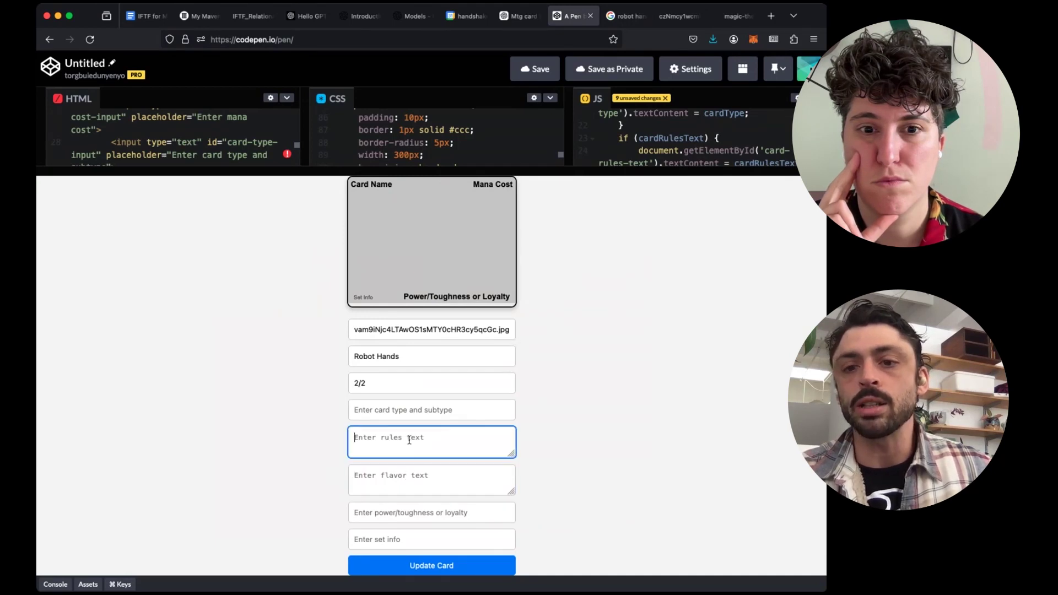
{"action": "left_click", "coordinate": [443, 410]}
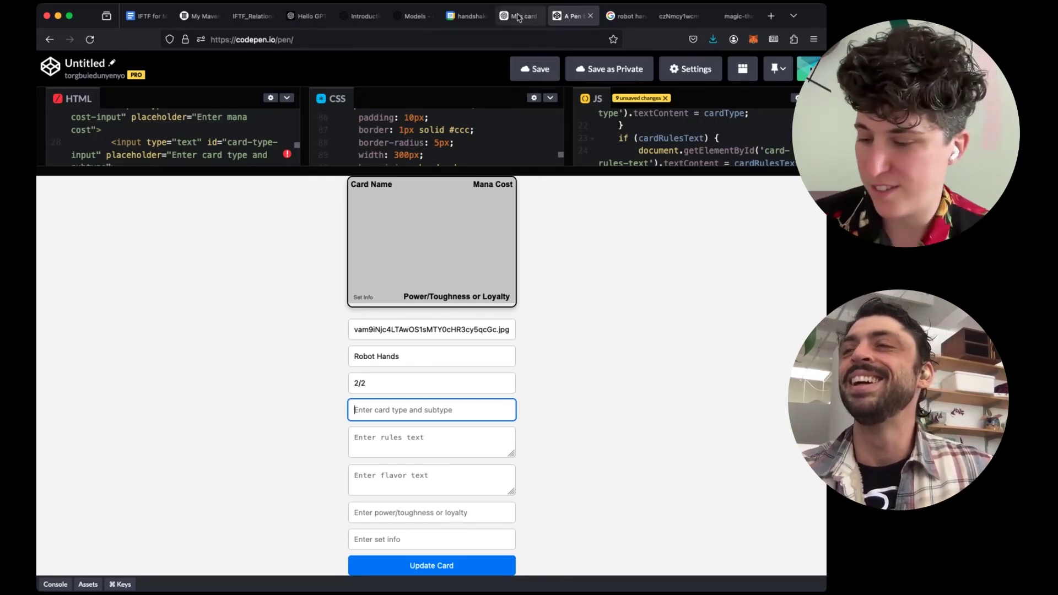
{"action": "mouse_move", "coordinate": [570, 172]}
{"action": "left_mouse_down"}
{"action": "mouse_move", "coordinate": [568, 257]}
{"action": "mouse_move", "coordinate": [569, 161]}
{"action": "left_mouse_up"}
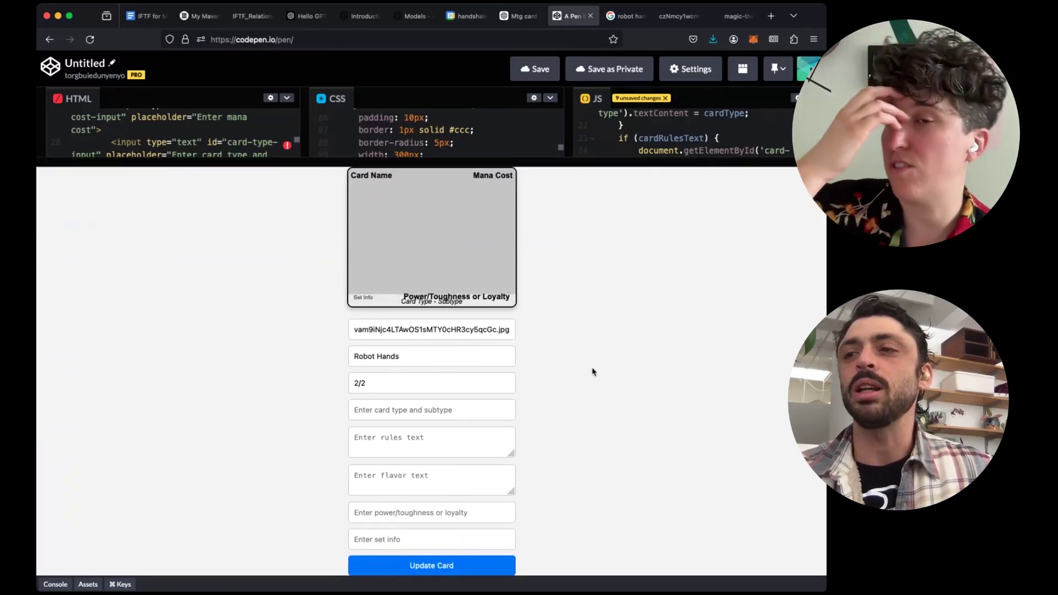
{"action": "left_click", "coordinate": [518, 16]}
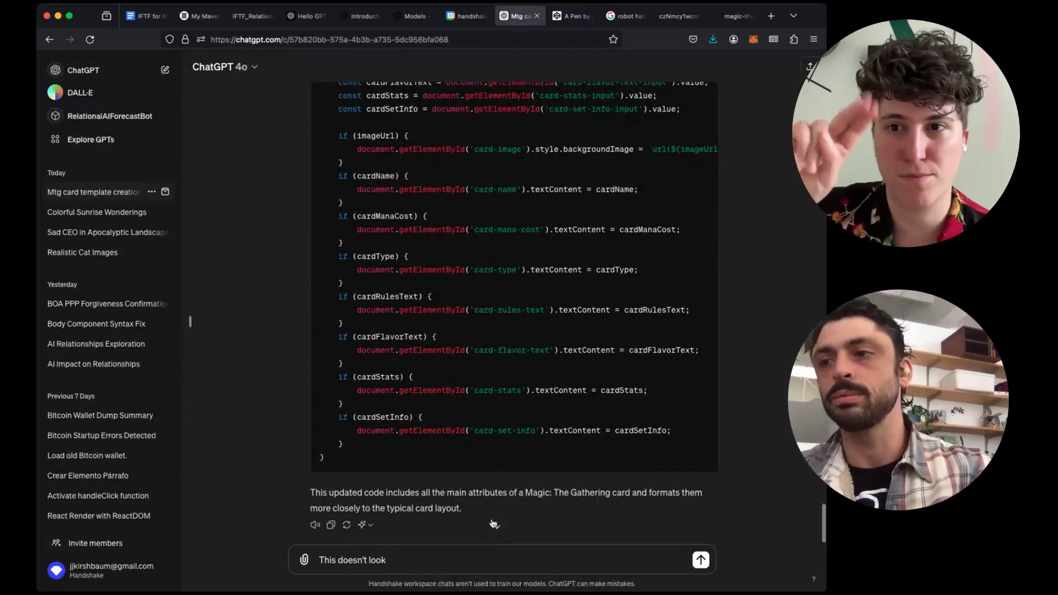
{"action": "type", "text": "lik"}
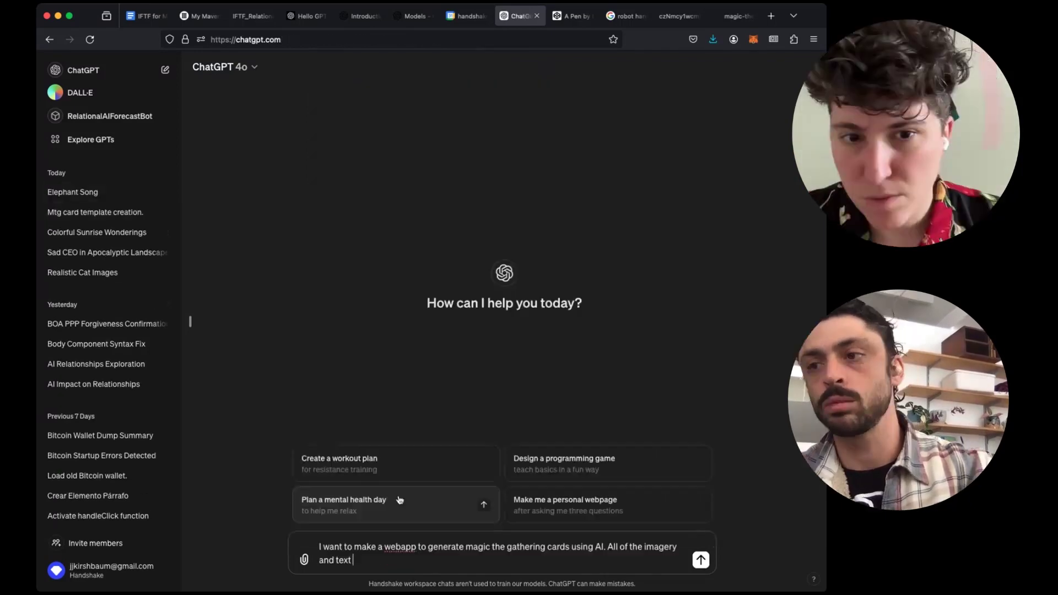
- Continue the ChatGPT prompt after "All of the imagery and text" with "will be generated with AI using OpenAI APIs"
{"action": "type", "text": "must"}
{"action": "key", "text": "BackSpace"}
{"action": "key", "text": "BackSpace"}
{"action": "key", "text": "BackSpace"}
{"action": "key", "text": "BackSpace"}
{"action": "type", "text": "wil"}
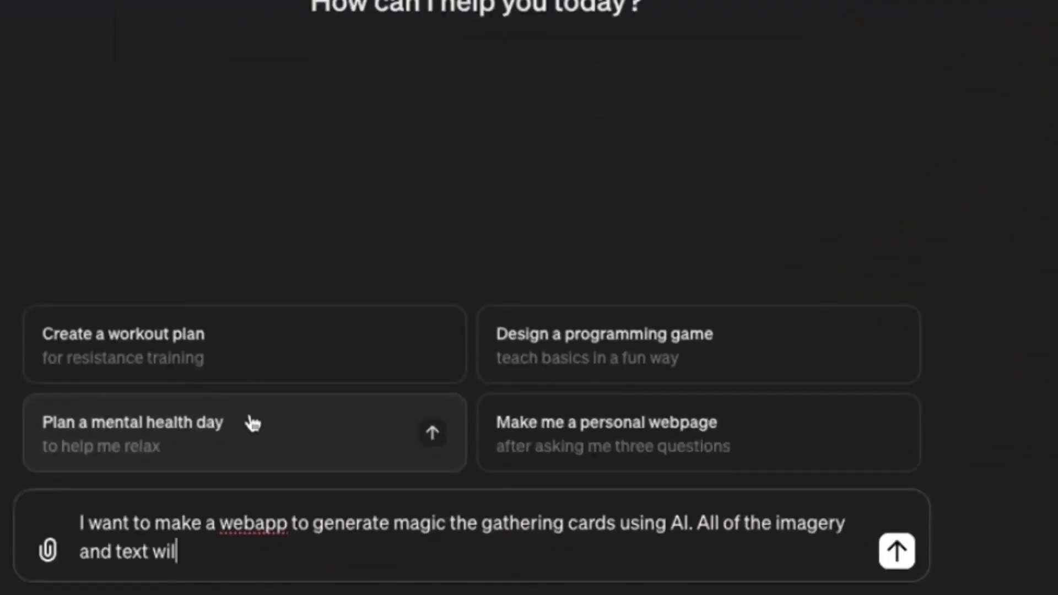
{"action": "type", "text": "l be generated wit"}
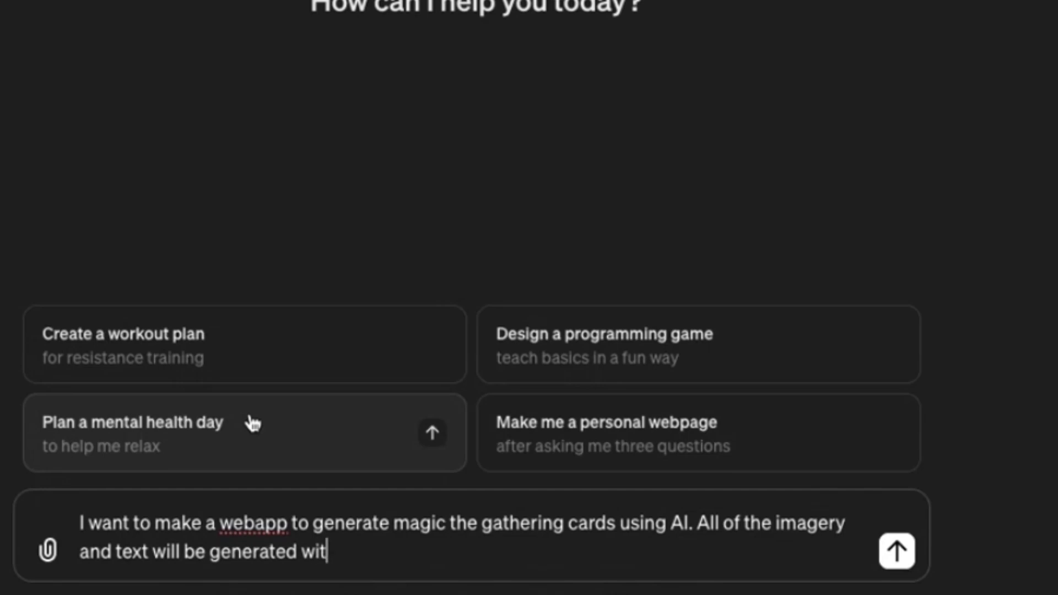
{"action": "type", "text": "h AI using "}
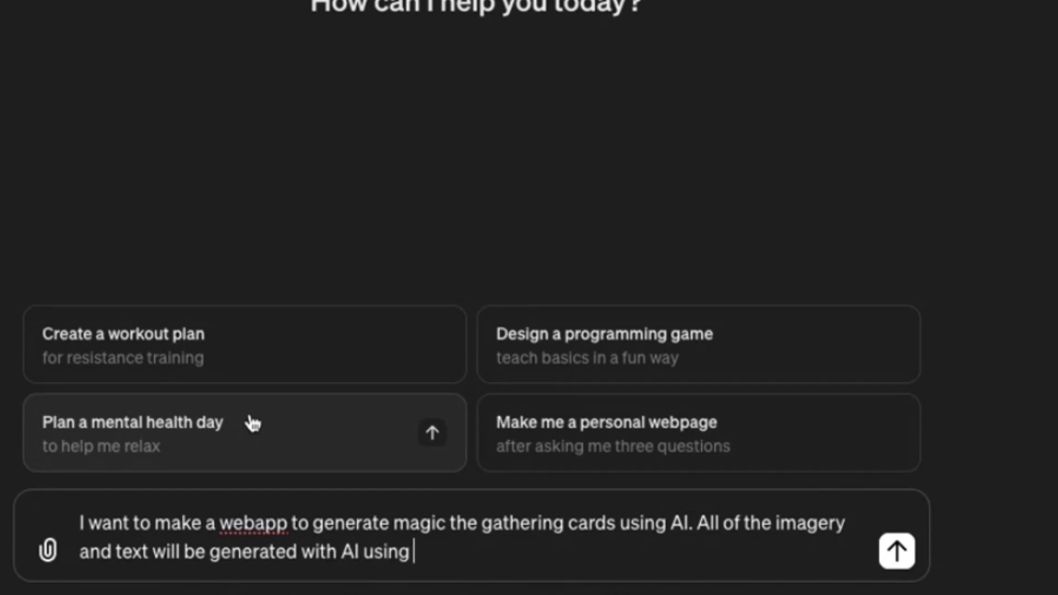
{"action": "type", "text": "OpenAI "}
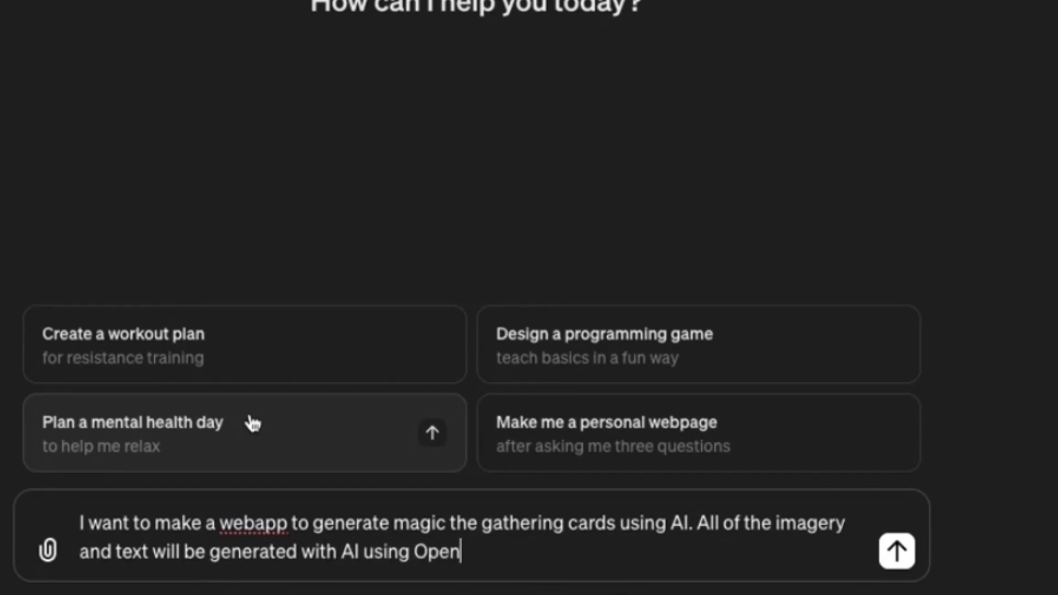
{"action": "type", "text": "APIs"}
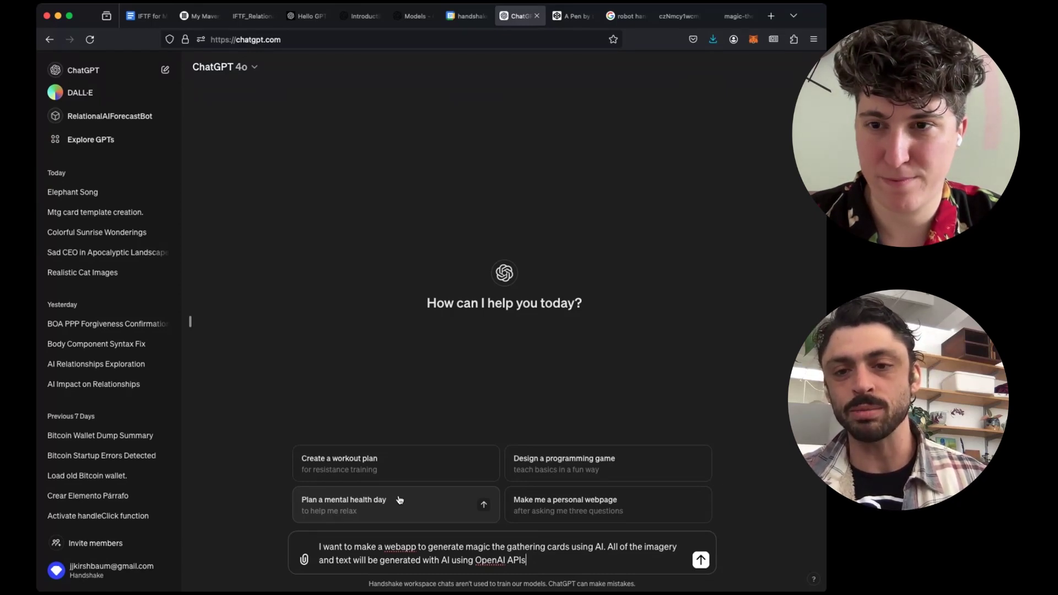
- Check the robot hands card in the CodePen preview, then return to the ChatGPT chat
{"action": "left_click", "coordinate": [572, 18]}
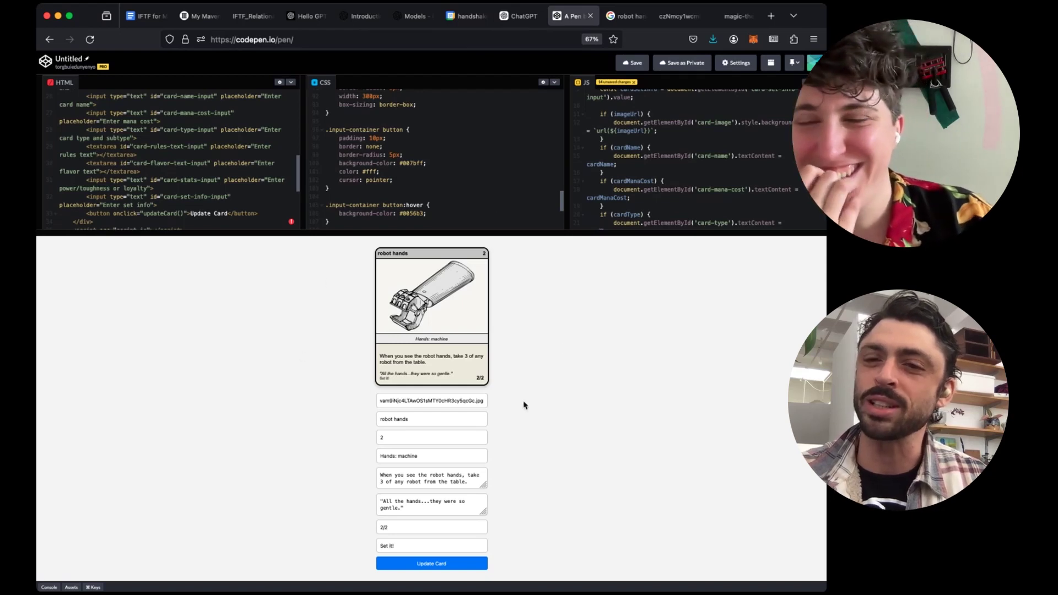
{"action": "left_click", "coordinate": [510, 22]}
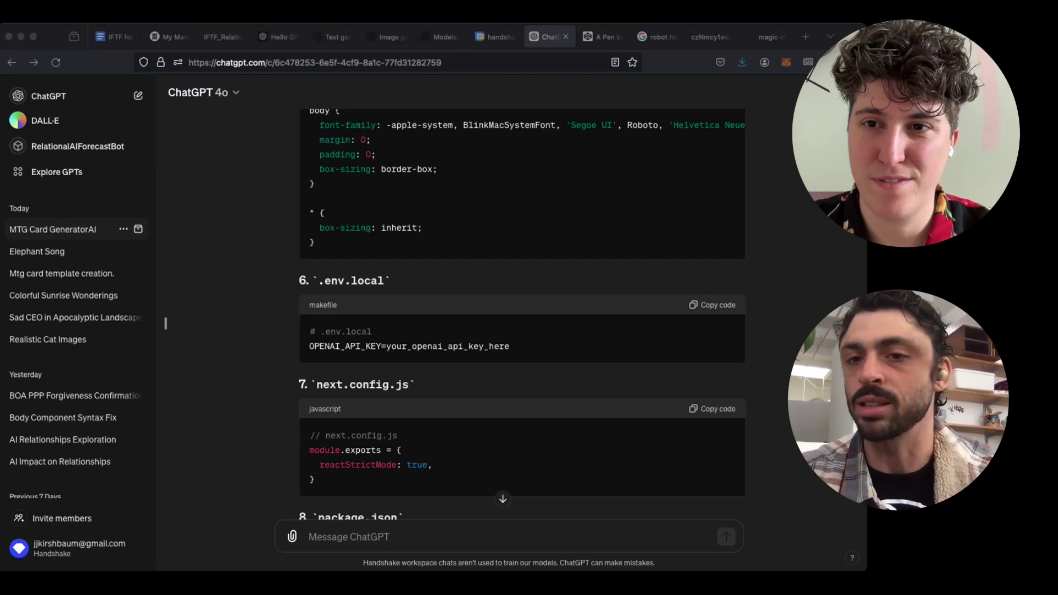
- Search the web for "canva ai" in place of the Magic cards image and open Canva's Magic Design page
{"action": "left_click", "coordinate": [767, 37]}
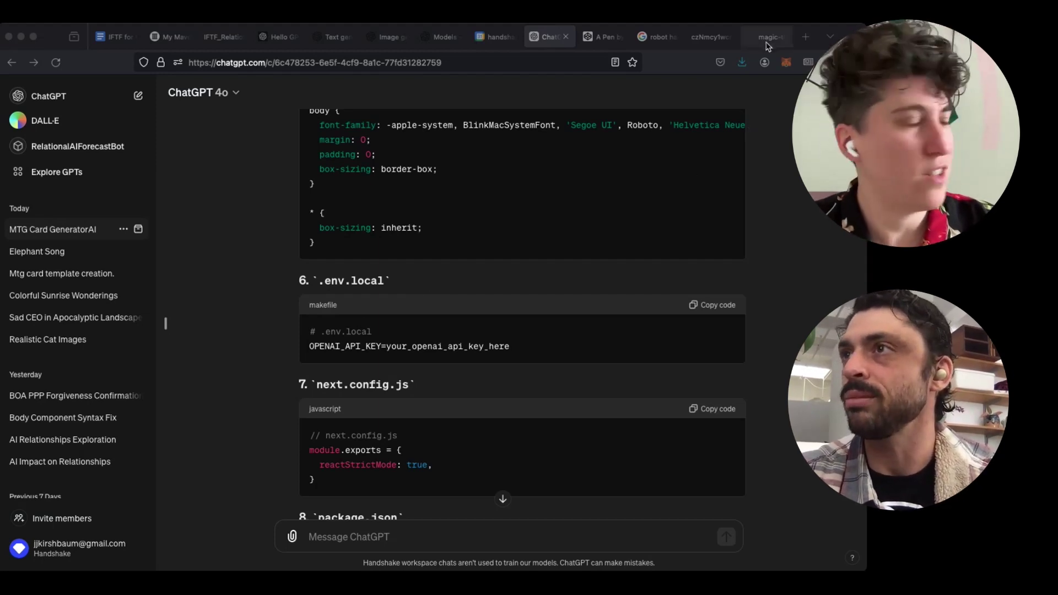
{"action": "left_click", "coordinate": [500, 65]}
{"action": "type", "text": "canv"}
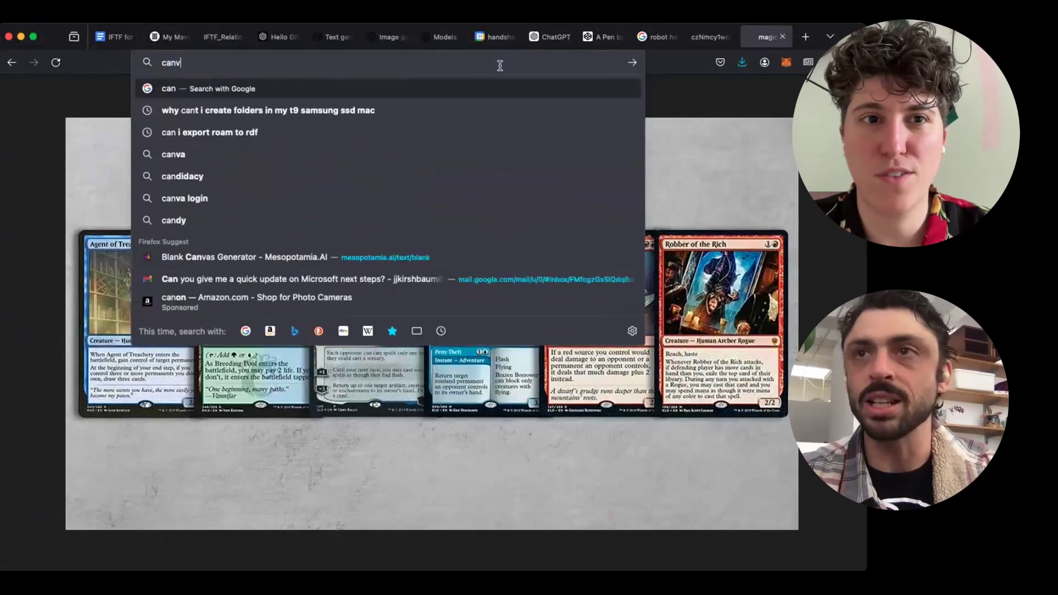
{"action": "type", "text": "a ai"}
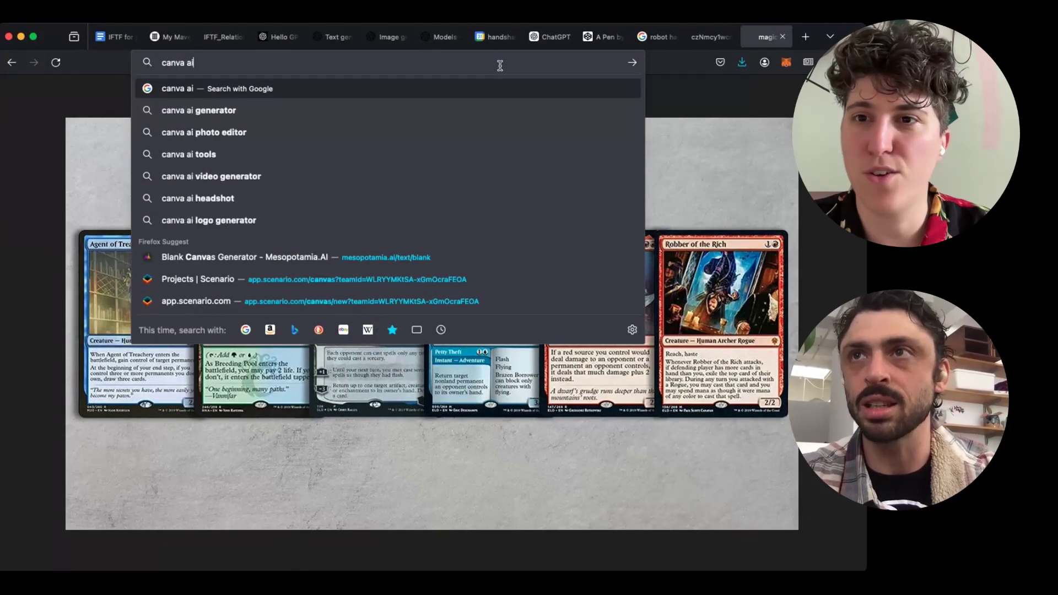
{"action": "key", "text": "Return"}
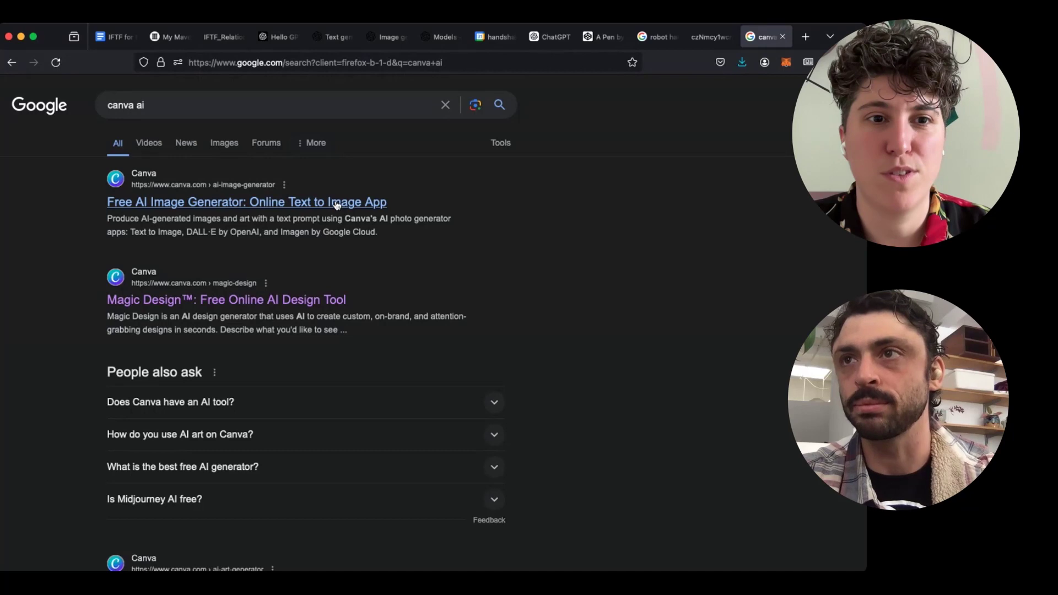
{"action": "scroll", "coordinate": [341, 283], "scroll_direction": "down", "scroll_amount": 1}
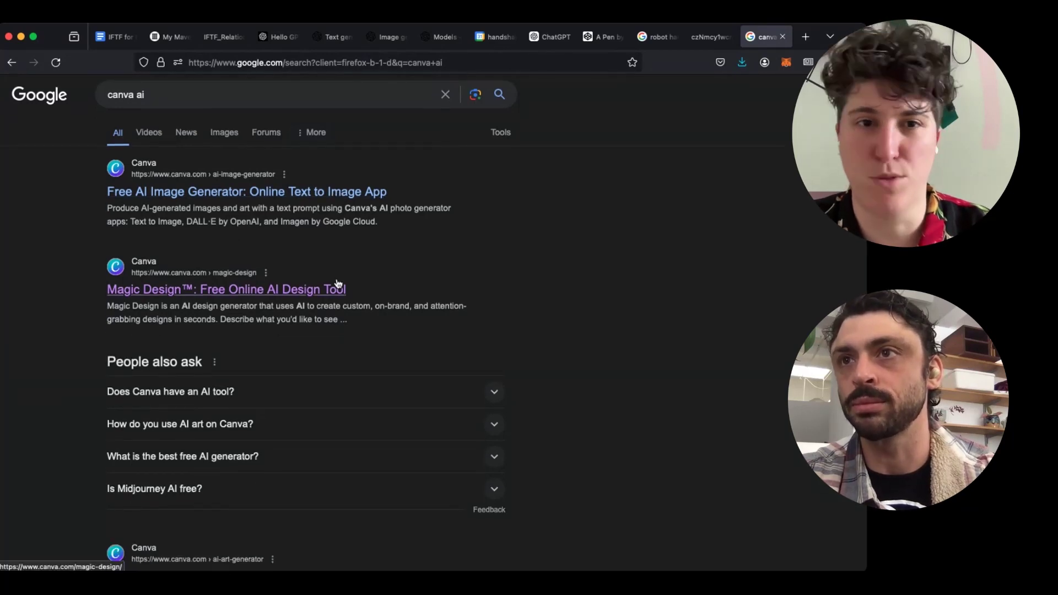
{"action": "left_click", "coordinate": [291, 300]}
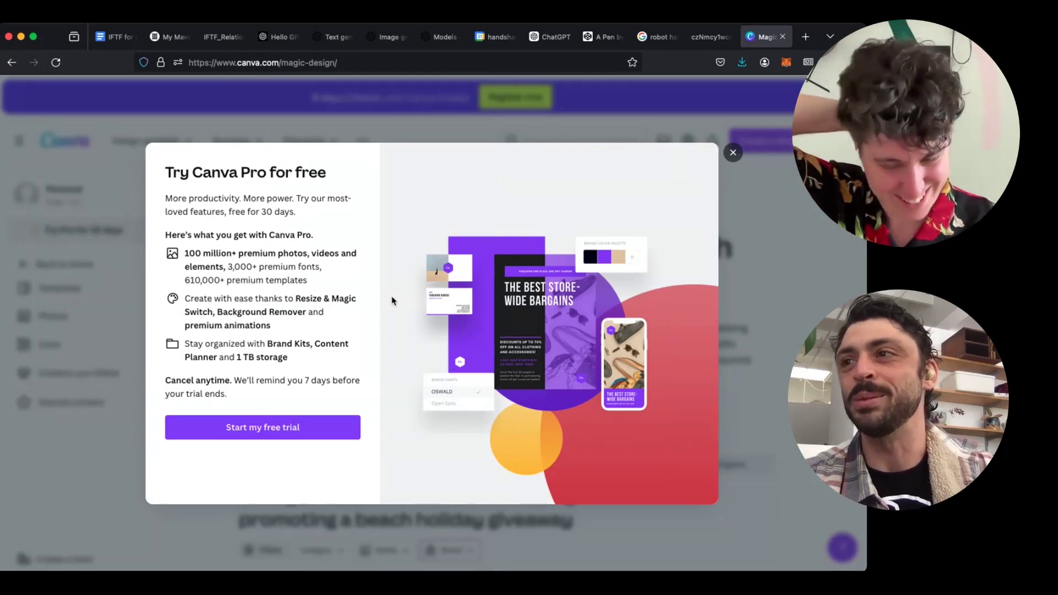
- Begin the free Canva Pro trial with the Monthly plan and choose credit or debit card as the payment method
{"action": "left_click", "coordinate": [256, 436]}
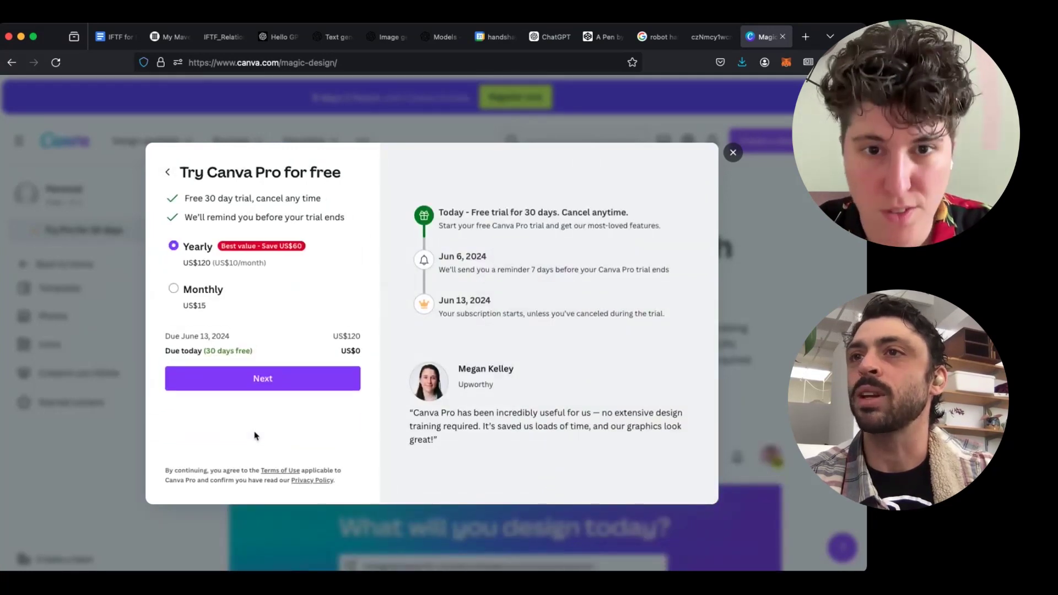
{"action": "left_click", "coordinate": [174, 288]}
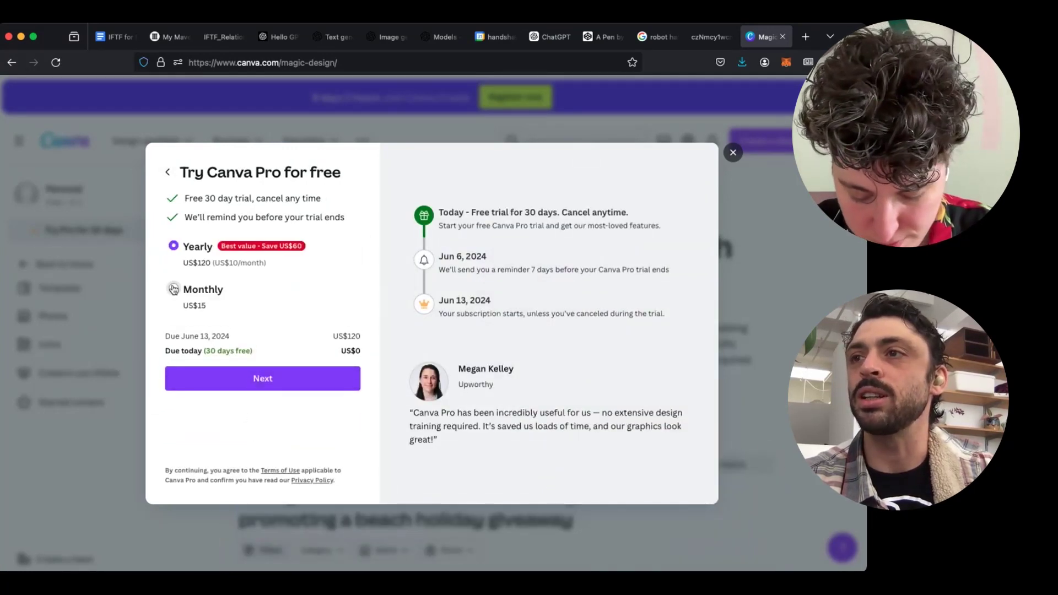
{"action": "left_click", "coordinate": [275, 383]}
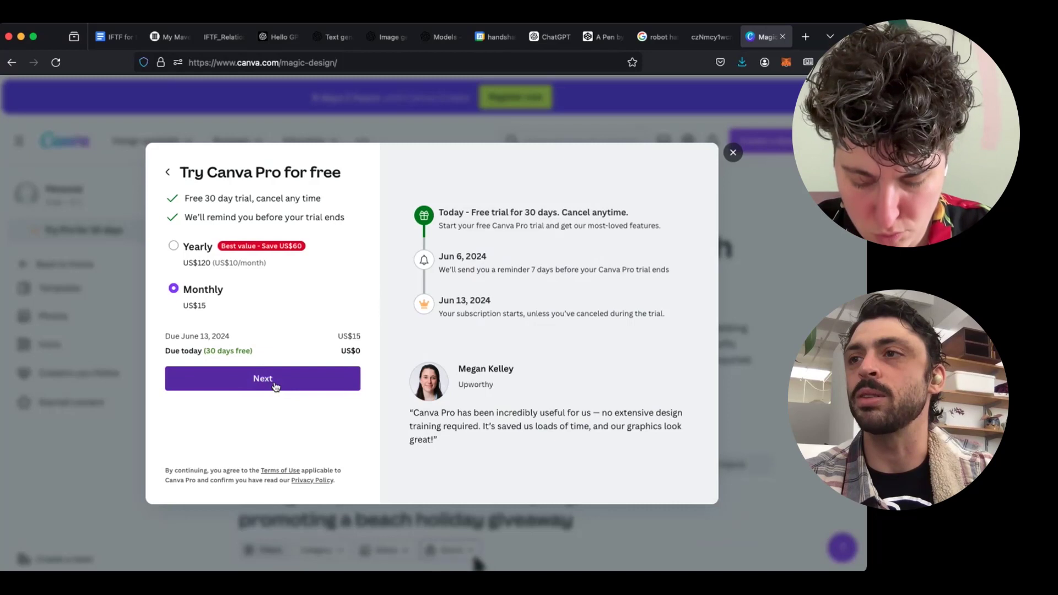
{"action": "left_click", "coordinate": [180, 304]}
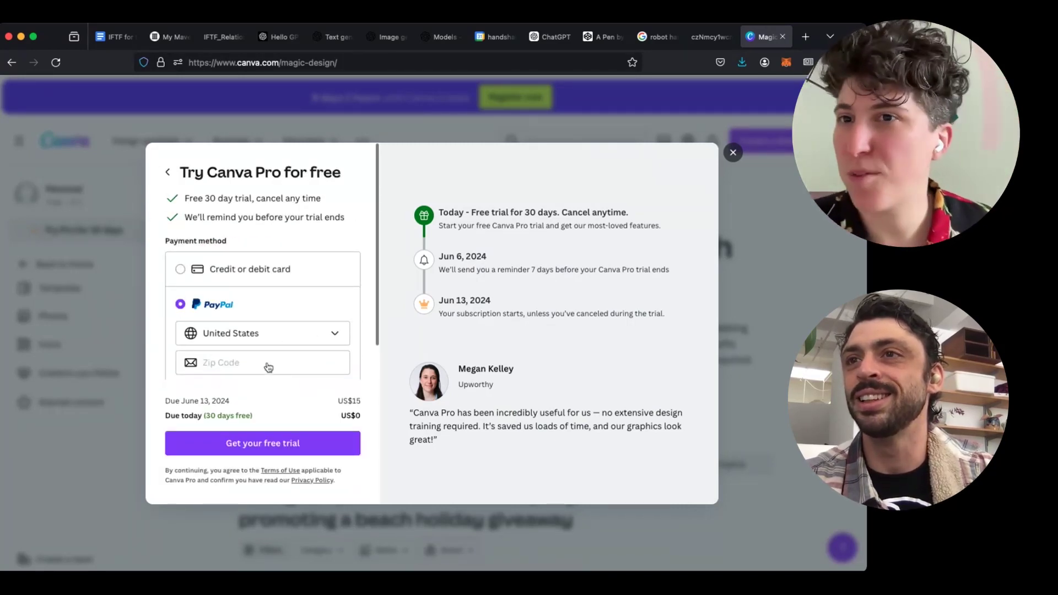
{"action": "left_click", "coordinate": [178, 269]}
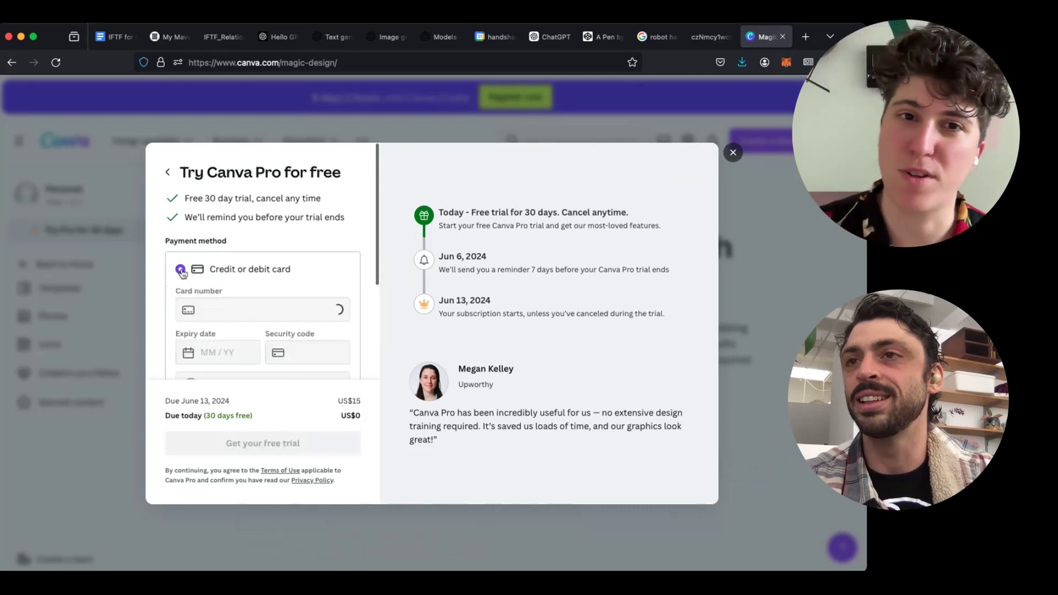
{"action": "scroll", "coordinate": [250, 295], "scroll_direction": "down", "scroll_amount": 1}
{"action": "scroll", "coordinate": [252, 298], "scroll_direction": "down", "scroll_amount": 1}
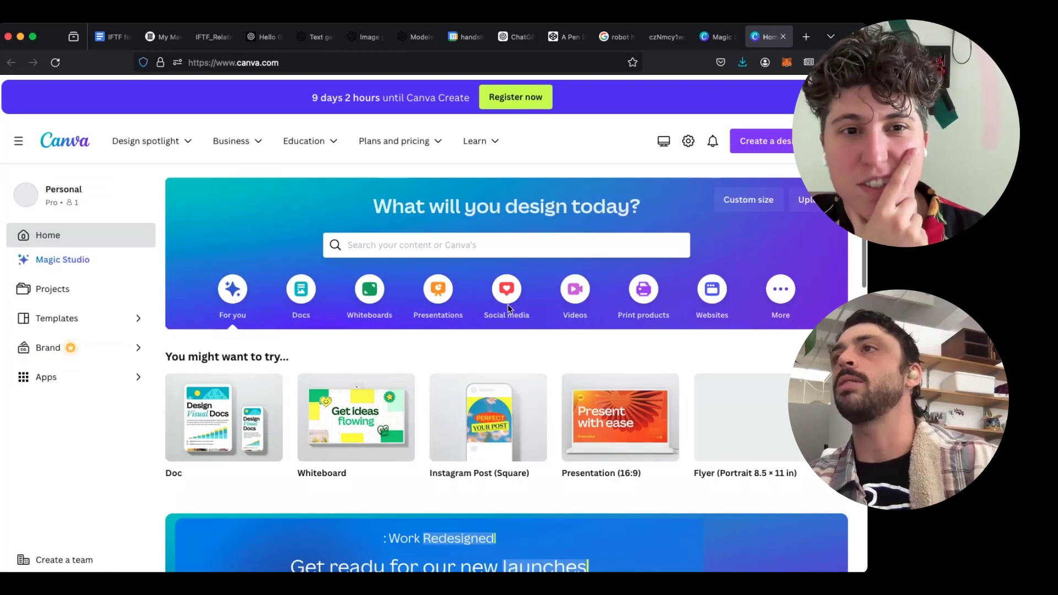
- Open Canva's Magic Studio and examine its AI tools for design, writing, images and video
{"action": "left_click", "coordinate": [495, 239]}
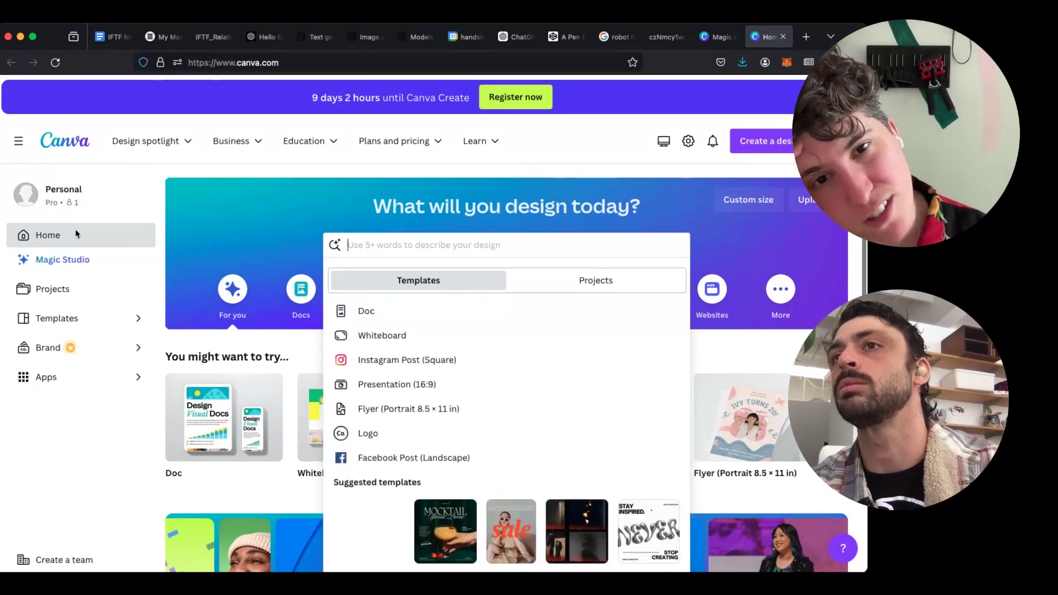
{"action": "left_click", "coordinate": [102, 262]}
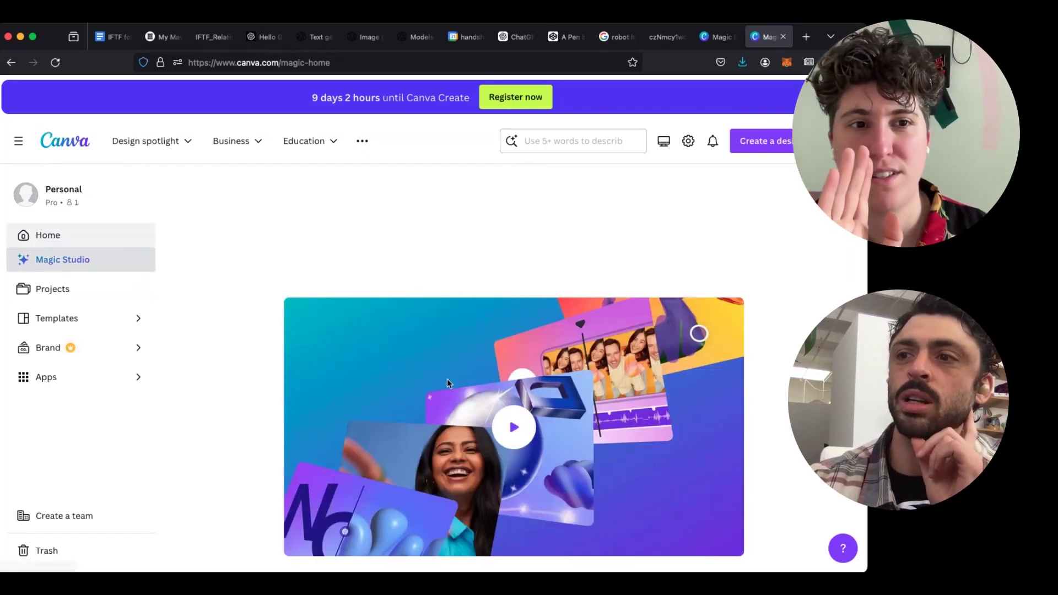
{"action": "scroll", "coordinate": [447, 379], "scroll_direction": "down", "scroll_amount": 2}
{"action": "scroll", "coordinate": [447, 378], "scroll_direction": "down", "scroll_amount": 3}
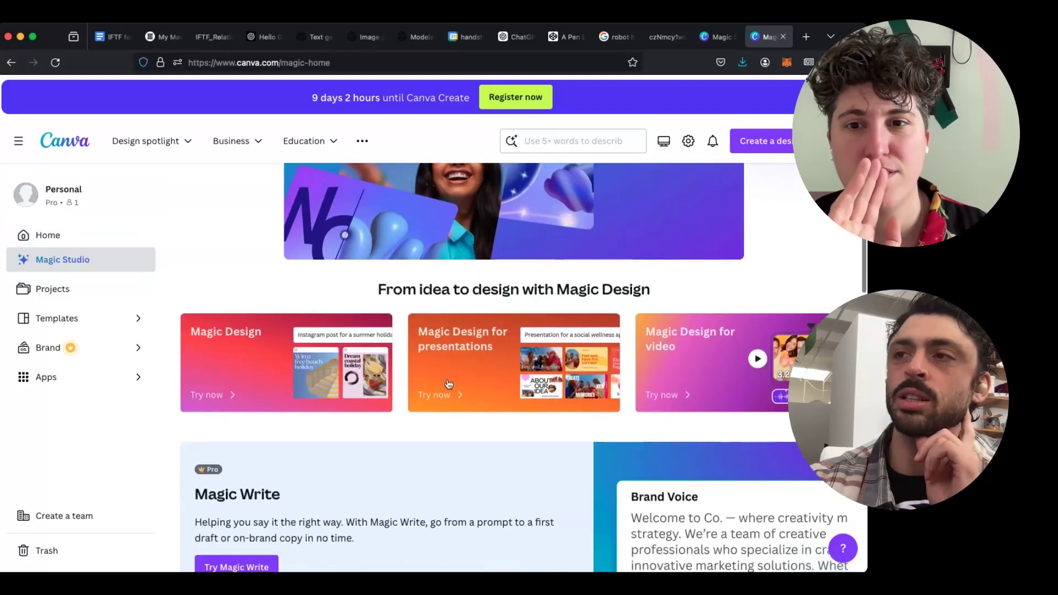
{"action": "scroll", "coordinate": [448, 379], "scroll_direction": "down", "scroll_amount": 1}
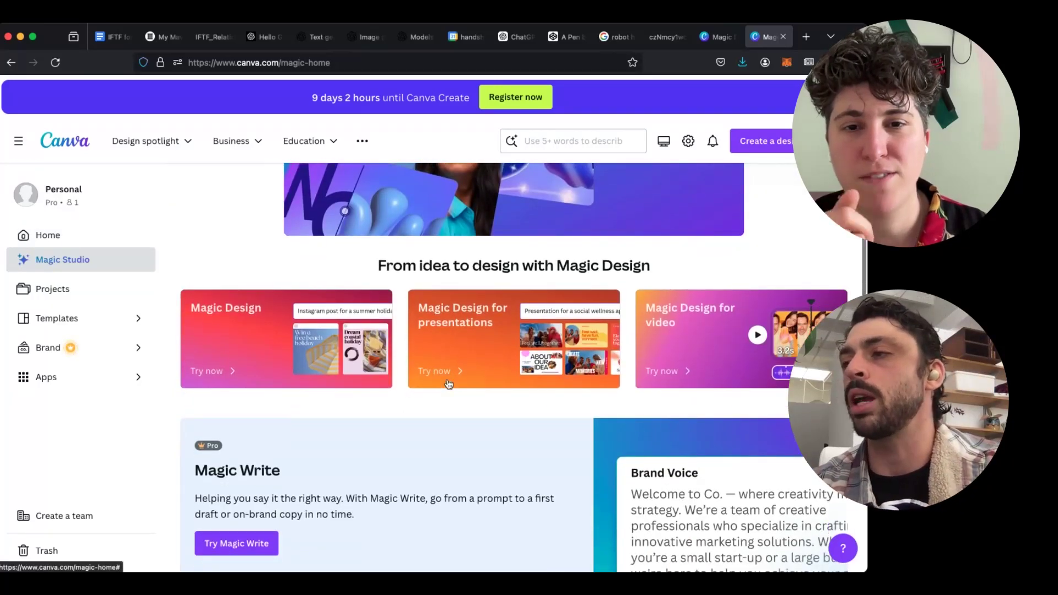
{"action": "scroll", "coordinate": [449, 384], "scroll_direction": "down", "scroll_amount": 4}
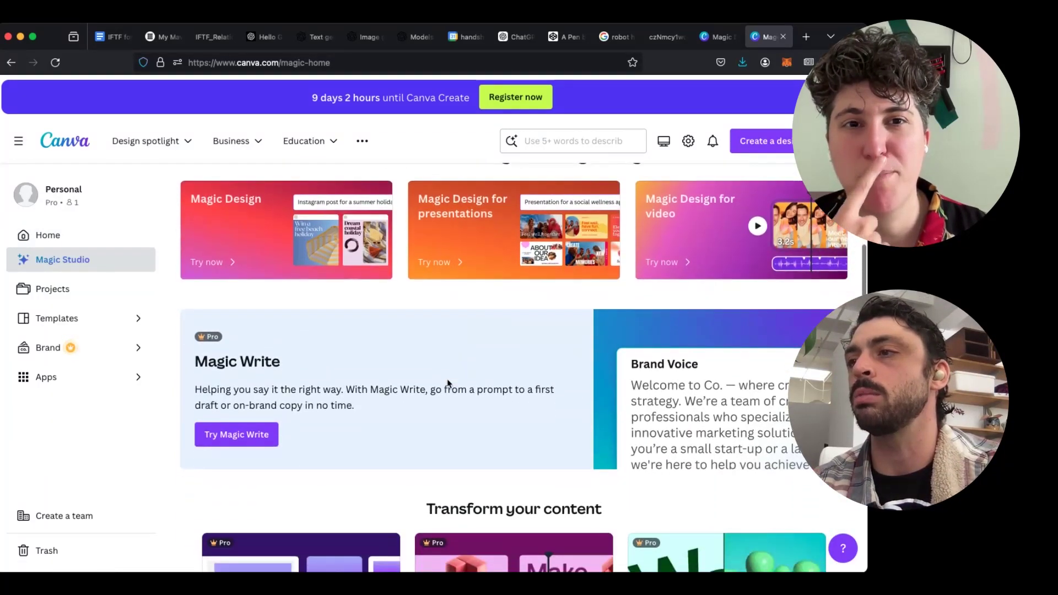
{"action": "scroll", "coordinate": [448, 383], "scroll_direction": "up", "scroll_amount": 10}
{"action": "scroll", "coordinate": [447, 383], "scroll_direction": "up", "scroll_amount": 3}
{"action": "scroll", "coordinate": [447, 380], "scroll_direction": "down", "scroll_amount": 15}
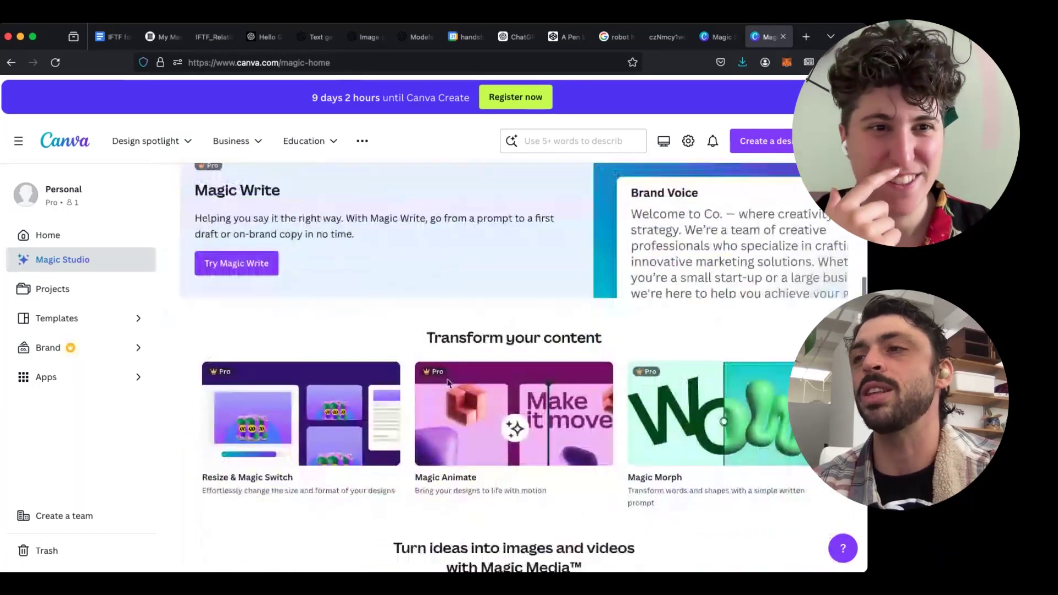
{"action": "scroll", "coordinate": [448, 383], "scroll_direction": "down", "scroll_amount": 10}
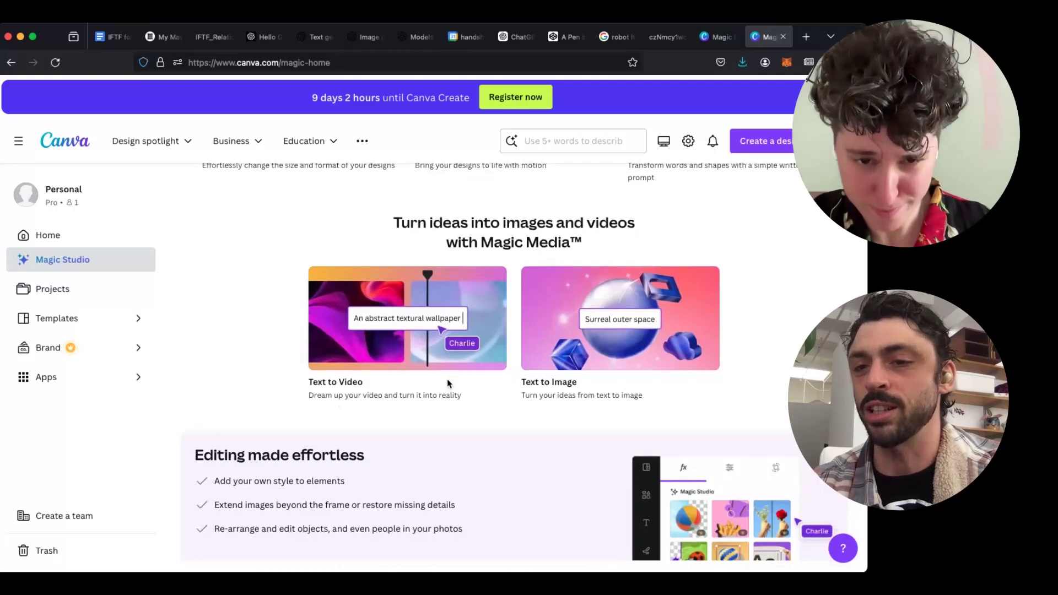
{"action": "scroll", "coordinate": [447, 383], "scroll_direction": "down", "scroll_amount": 11}
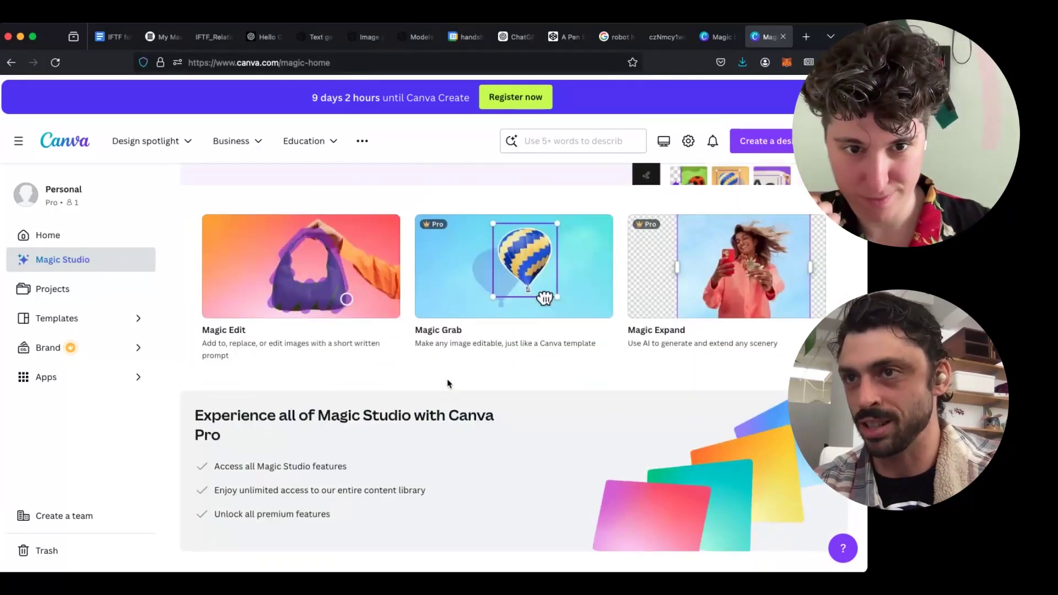
{"action": "scroll", "coordinate": [447, 383], "scroll_direction": "down", "scroll_amount": 8}
{"action": "scroll", "coordinate": [447, 383], "scroll_direction": "up", "scroll_amount": 14}
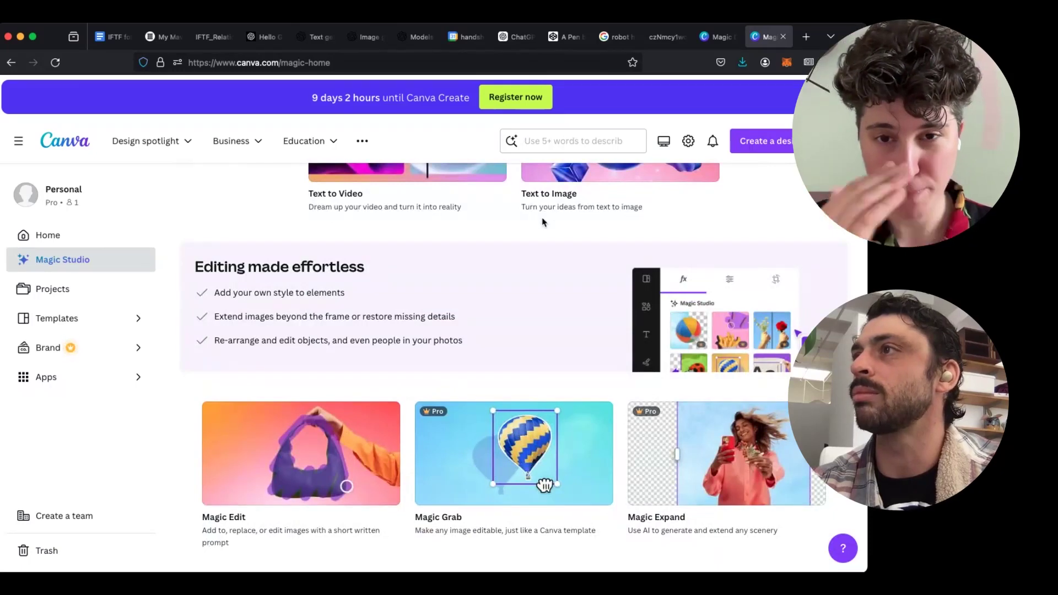
{"action": "scroll", "coordinate": [542, 221], "scroll_direction": "up", "scroll_amount": 2}
{"action": "scroll", "coordinate": [542, 222], "scroll_direction": "up", "scroll_amount": 15}
{"action": "scroll", "coordinate": [455, 250], "scroll_direction": "down", "scroll_amount": 8}
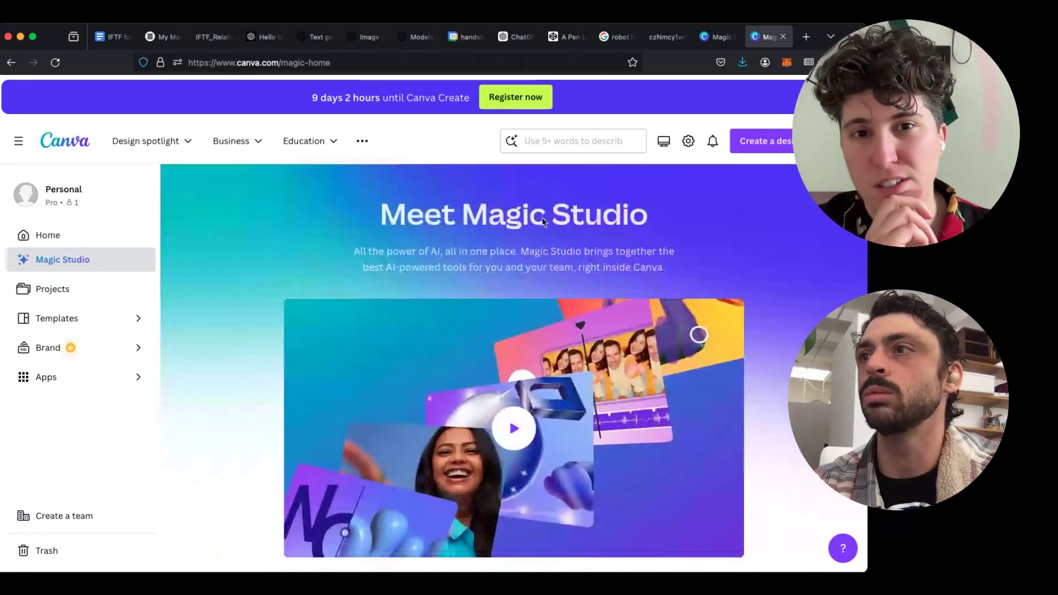
{"action": "scroll", "coordinate": [454, 250], "scroll_direction": "up", "scroll_amount": 8}
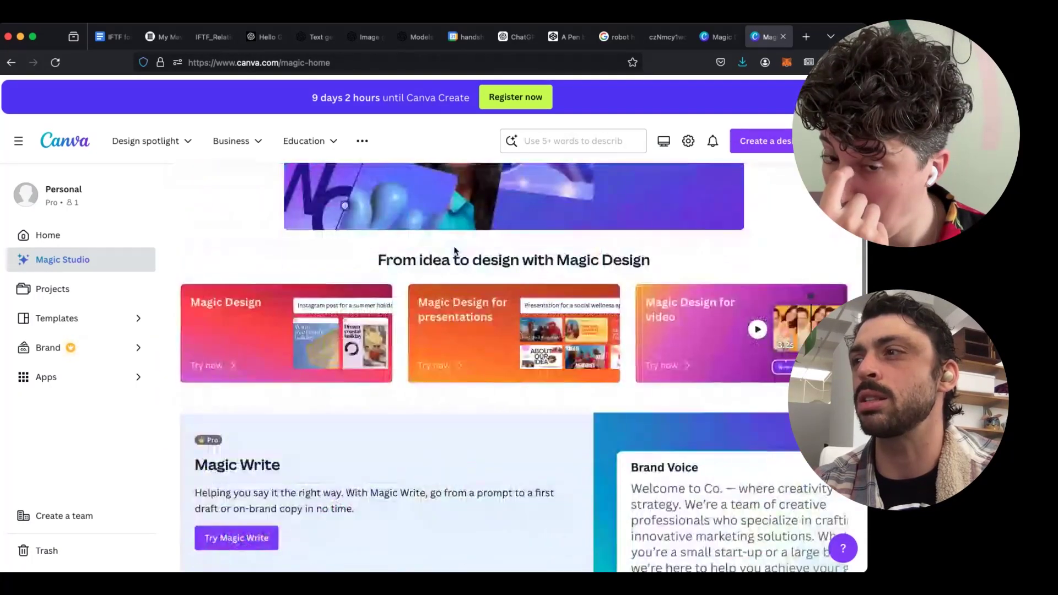
{"action": "scroll", "coordinate": [454, 246], "scroll_direction": "down", "scroll_amount": 5}
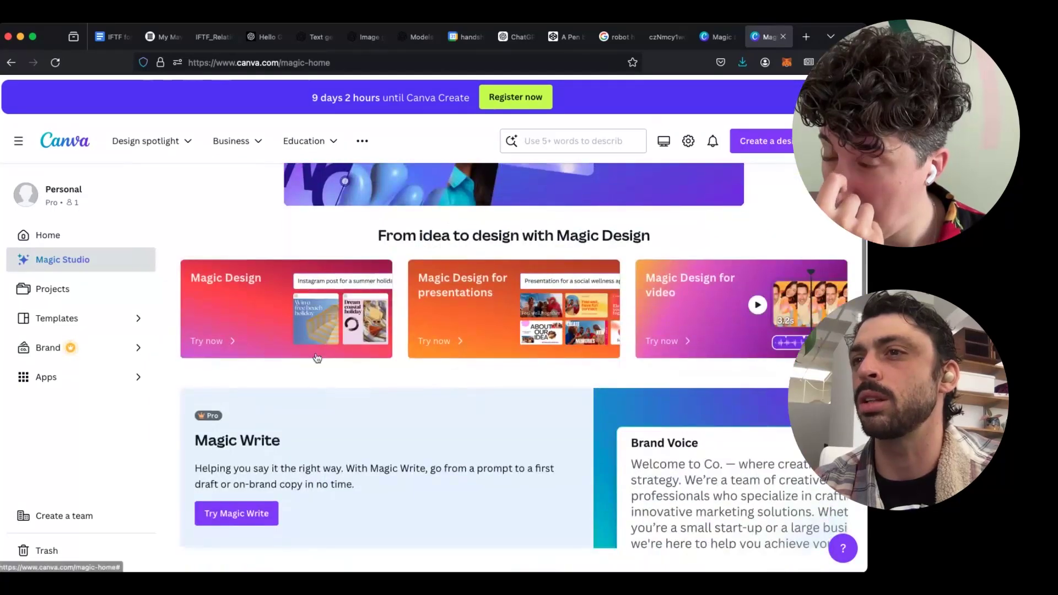
{"action": "scroll", "coordinate": [281, 461], "scroll_direction": "down", "scroll_amount": 4}
{"action": "scroll", "coordinate": [281, 461], "scroll_direction": "up", "scroll_amount": 6}
{"action": "scroll", "coordinate": [281, 461], "scroll_direction": "down", "scroll_amount": 2}
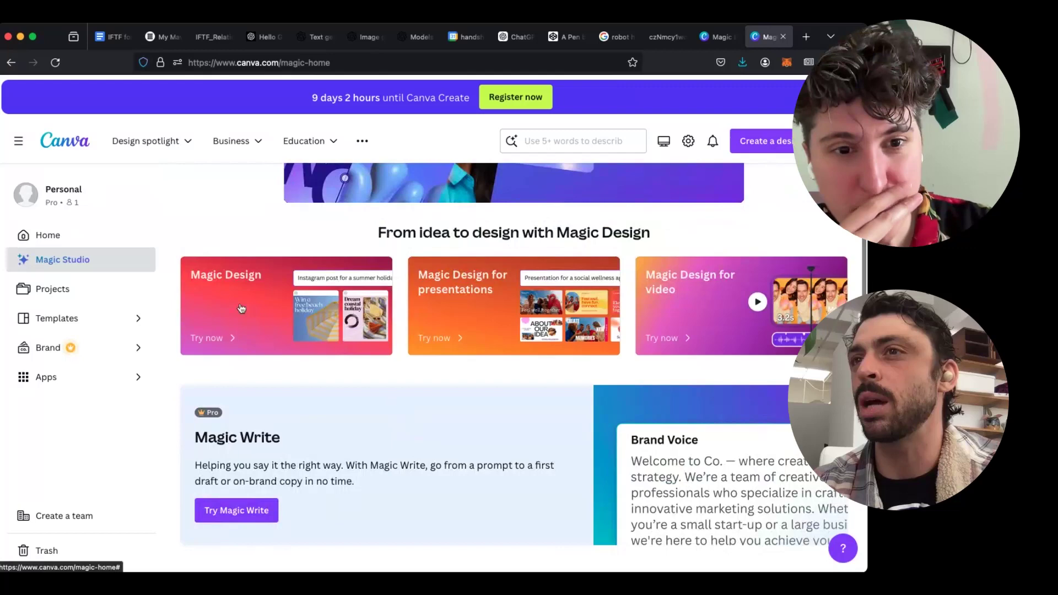
- Start Magic Design and look through the template and project options in its design search
{"action": "left_click", "coordinate": [241, 308]}
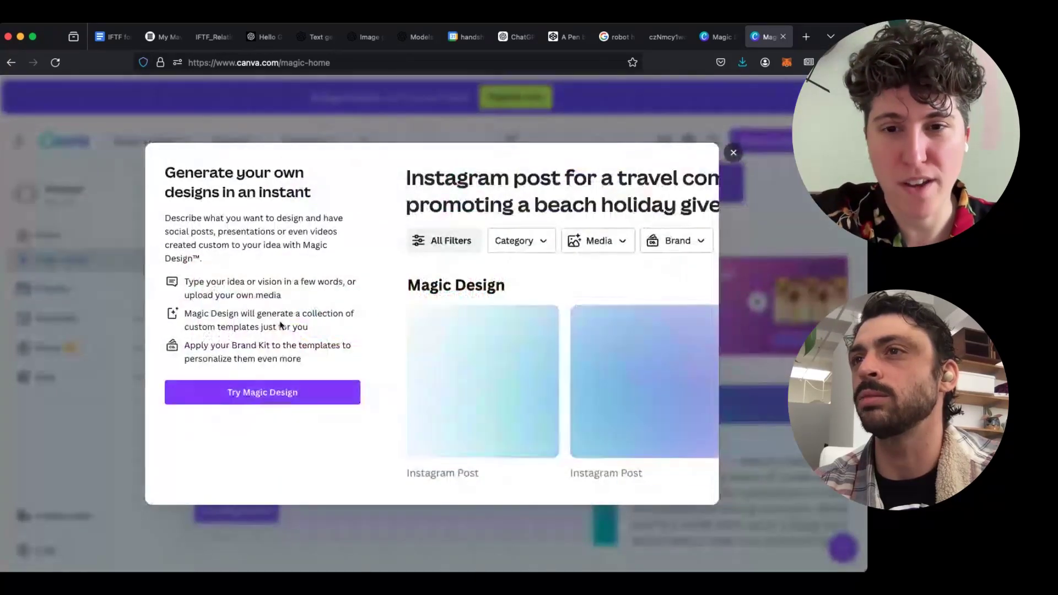
{"action": "left_click", "coordinate": [273, 395]}
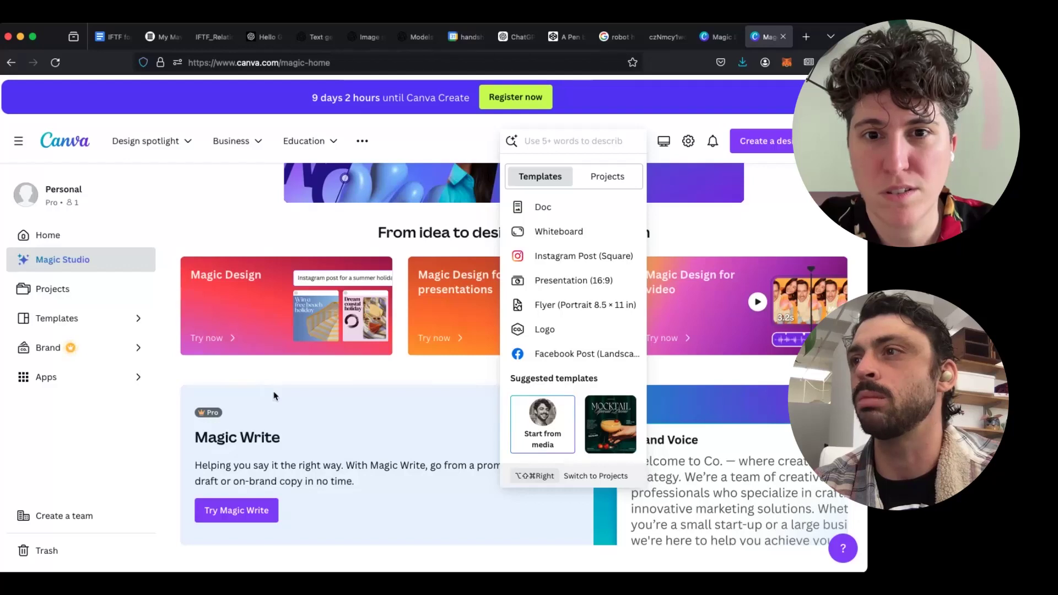
{"action": "left_click", "coordinate": [593, 143]}
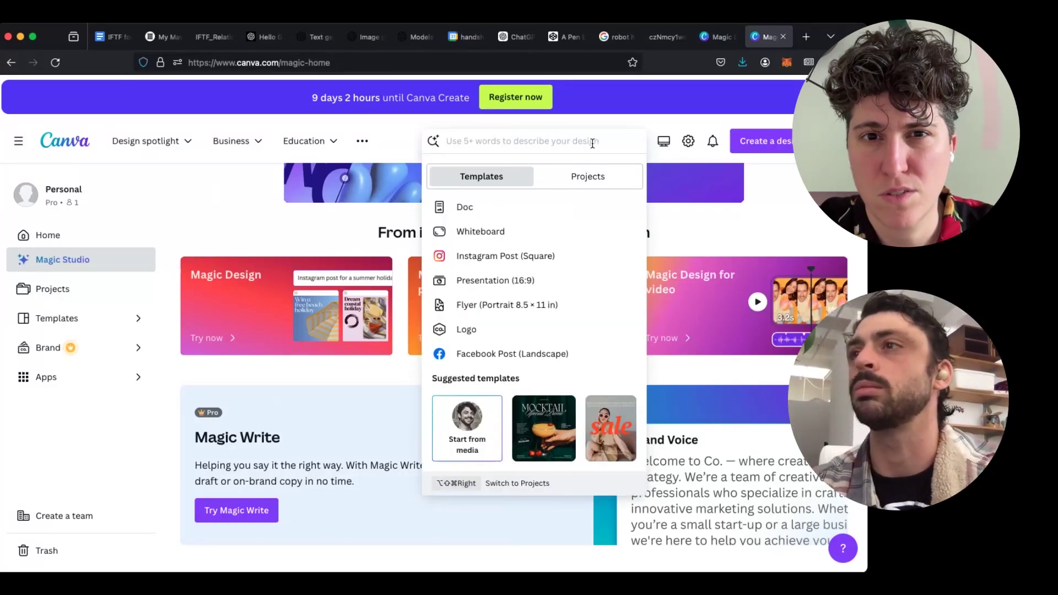
{"action": "left_click", "coordinate": [586, 177]}
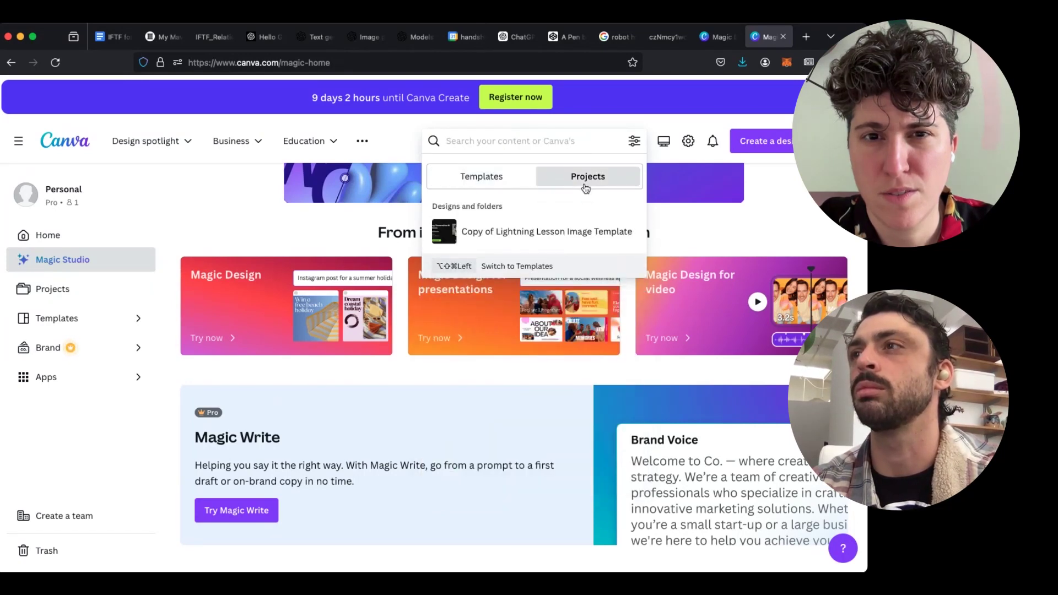
{"action": "left_click", "coordinate": [482, 177]}
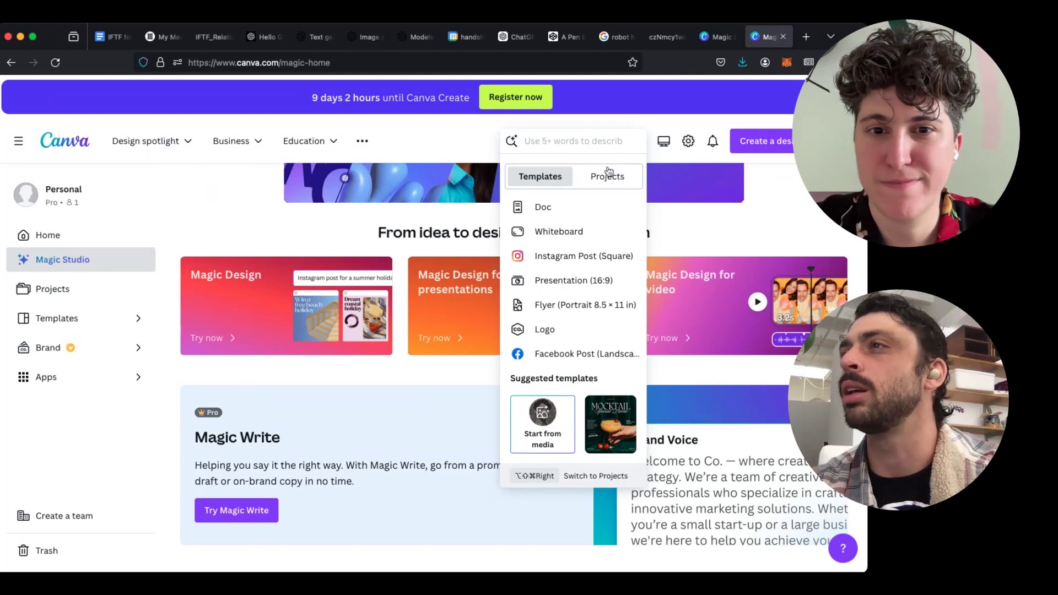
- Create a new blank design in the Flyer (Portrait 8.5 × 11 in) format
{"action": "left_click", "coordinate": [772, 134]}
{"action": "left_click", "coordinate": [773, 136]}
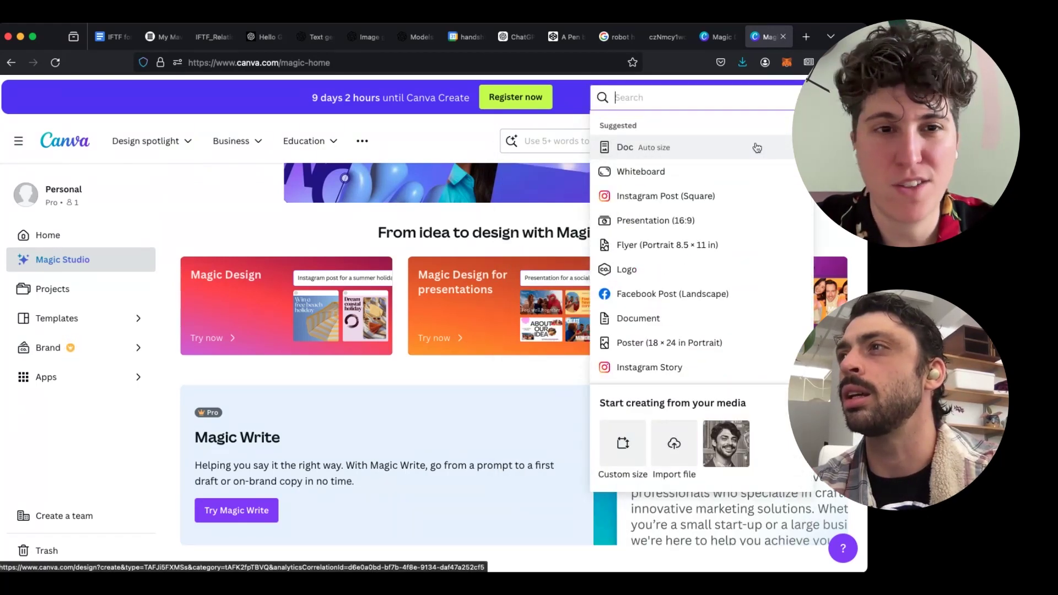
{"action": "left_click", "coordinate": [643, 244]}
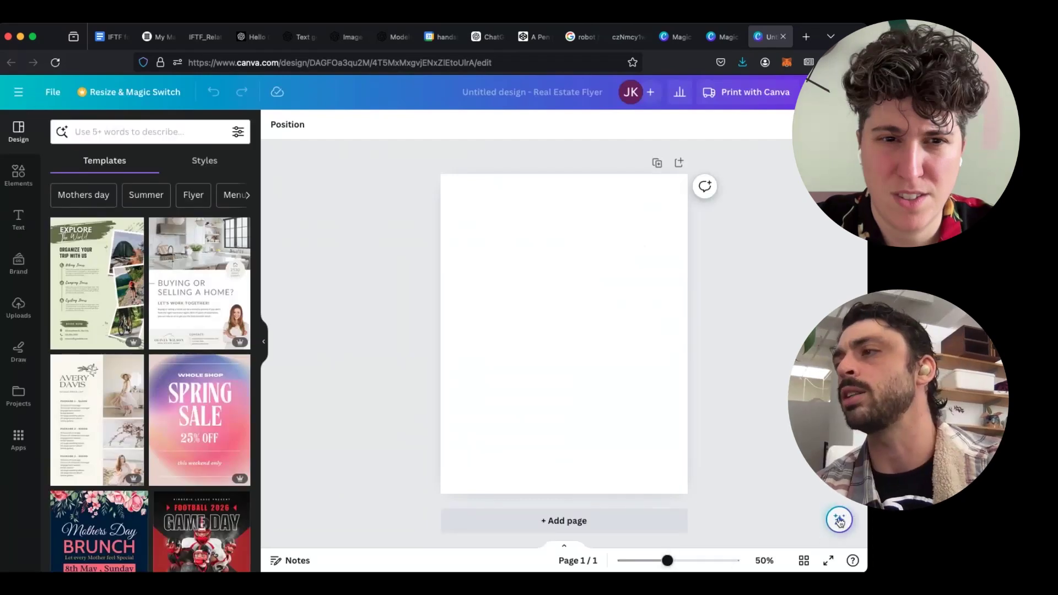
- Generate text with Magic Write from the prompt "A magic the gathering card about a tech CEO in the apocalypse."
{"action": "left_click", "coordinate": [838, 518]}
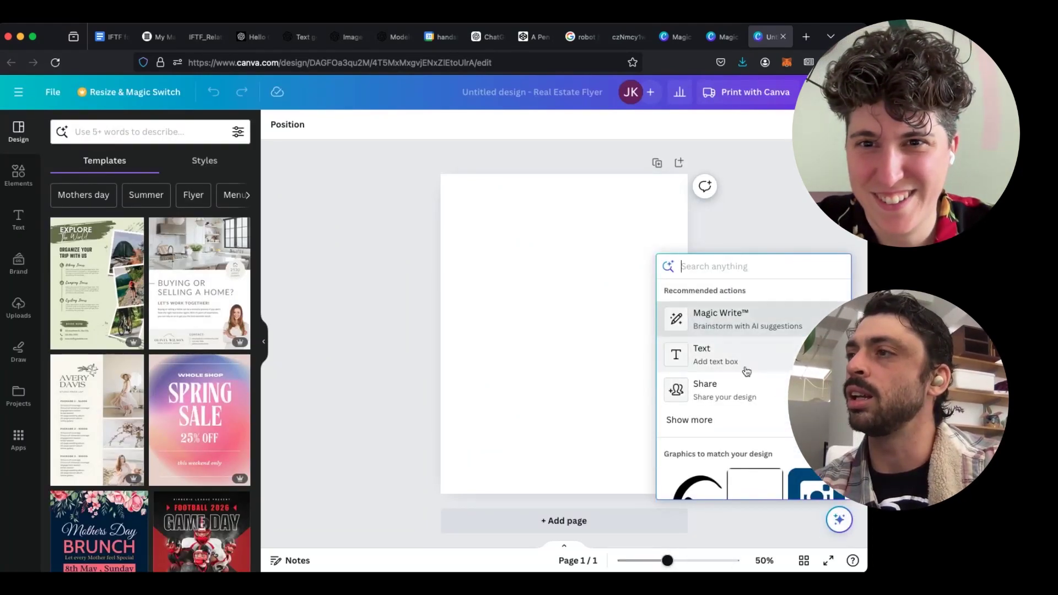
{"action": "scroll", "coordinate": [746, 370], "scroll_direction": "down", "scroll_amount": 5}
{"action": "scroll", "coordinate": [745, 371], "scroll_direction": "up", "scroll_amount": 5}
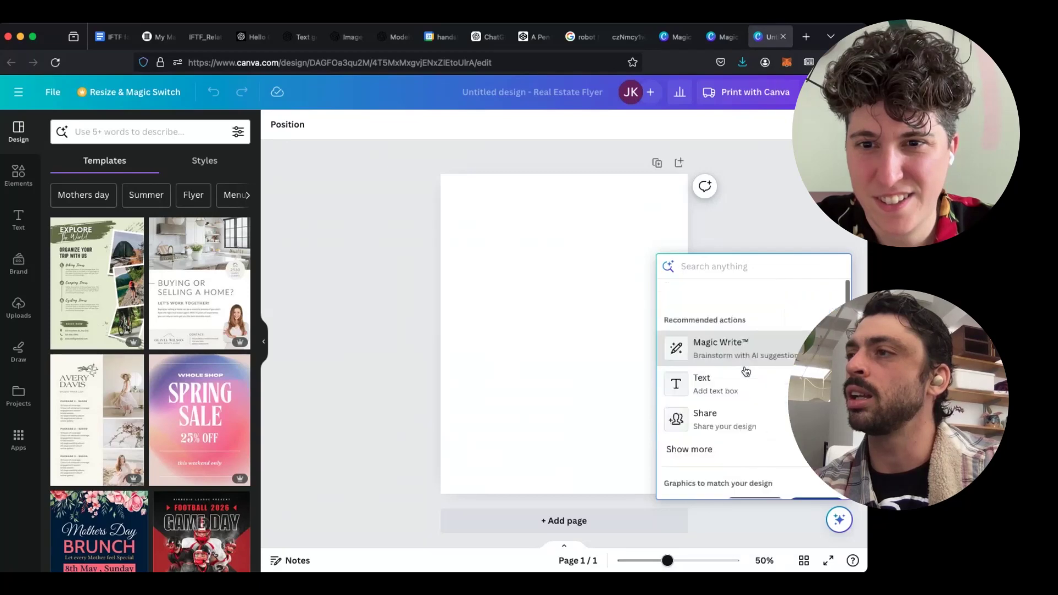
{"action": "left_click", "coordinate": [753, 323]}
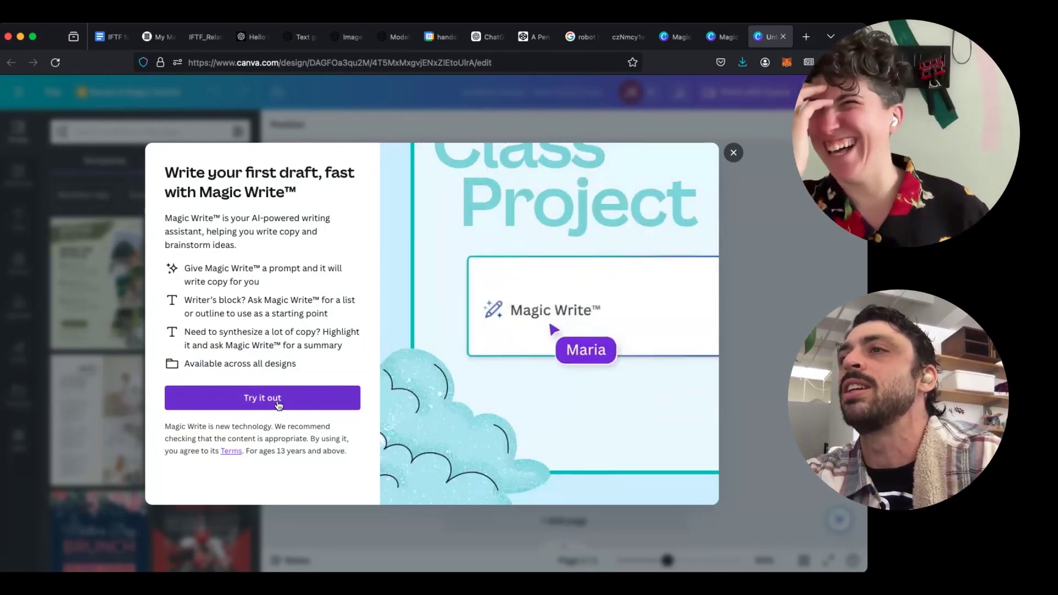
{"action": "left_click", "coordinate": [278, 405]}
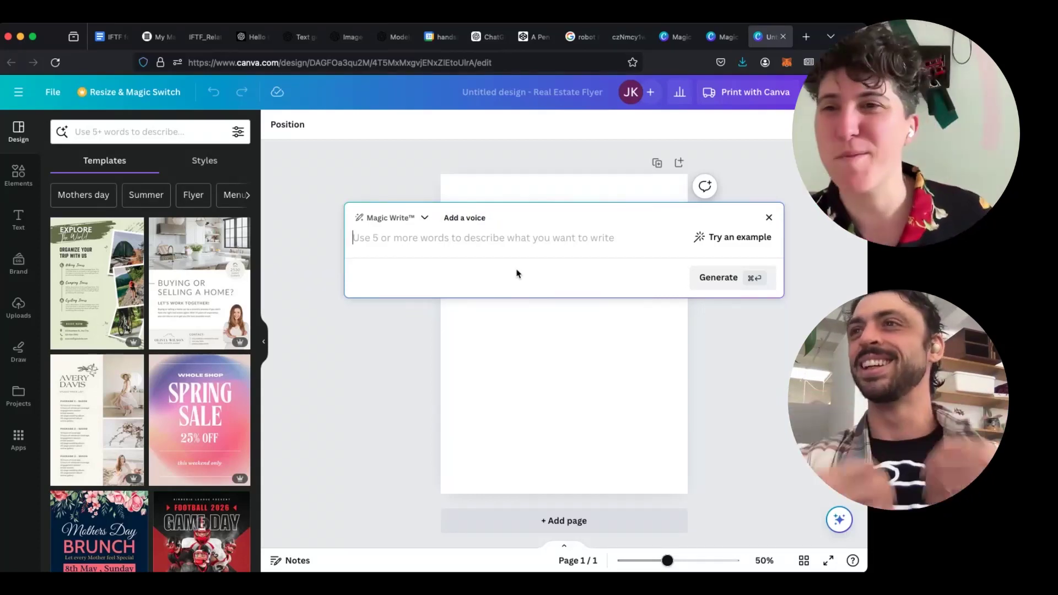
{"action": "type", "text": "A"}
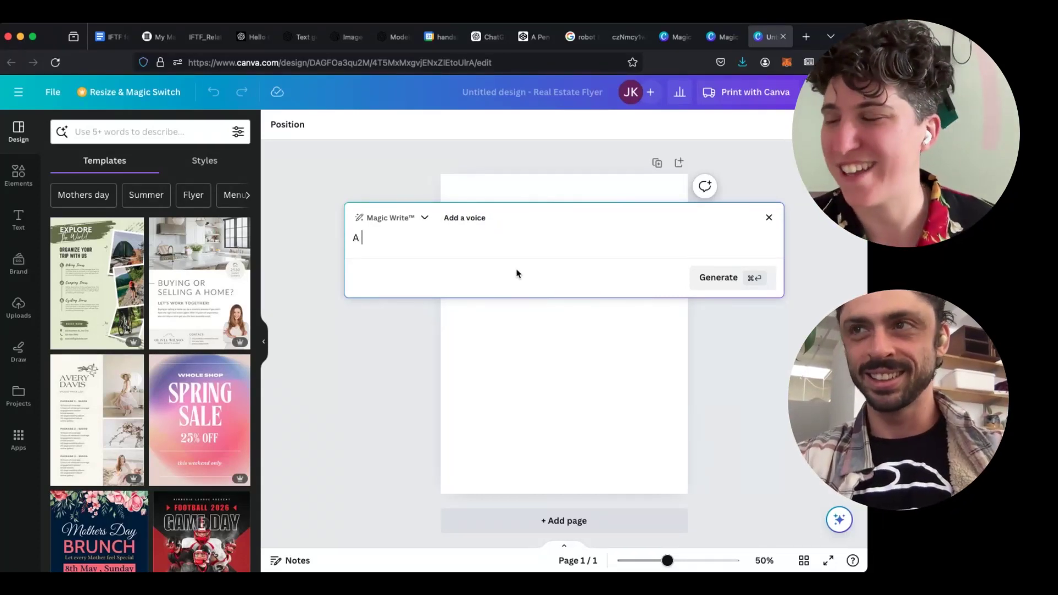
{"action": "type", "text": " magic the gathering card"}
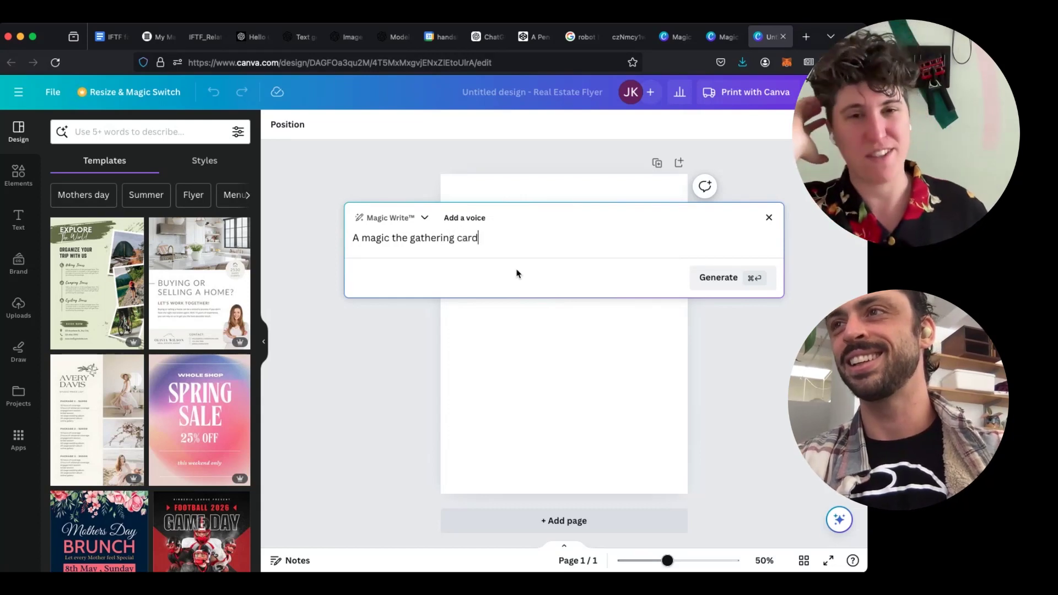
{"action": "left_click", "coordinate": [715, 292]}
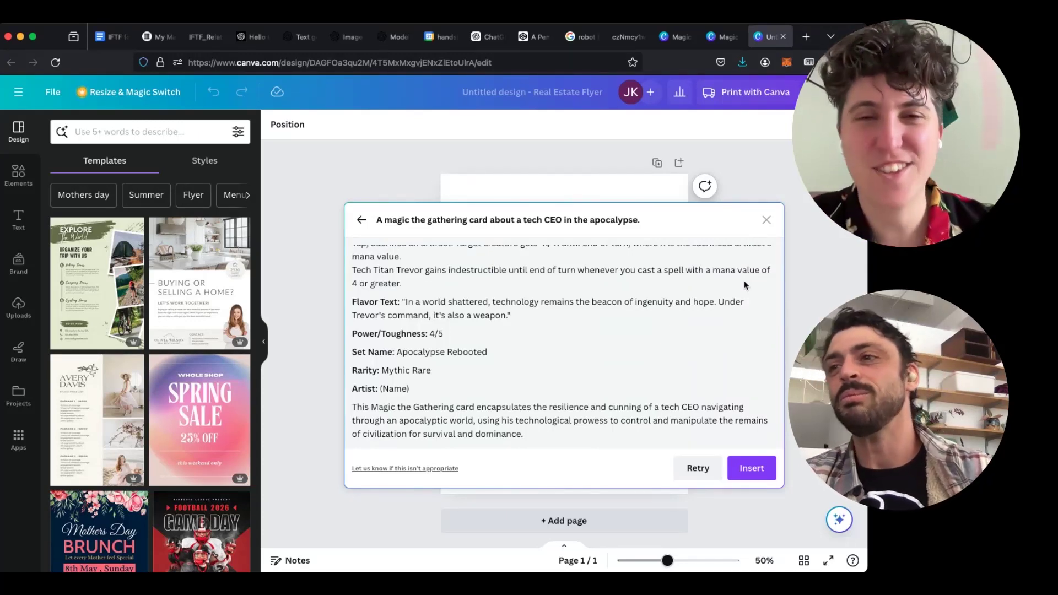
- Read through the generated card text and insert it on the flyer page
{"action": "scroll", "coordinate": [655, 402], "scroll_direction": "up", "scroll_amount": 5}
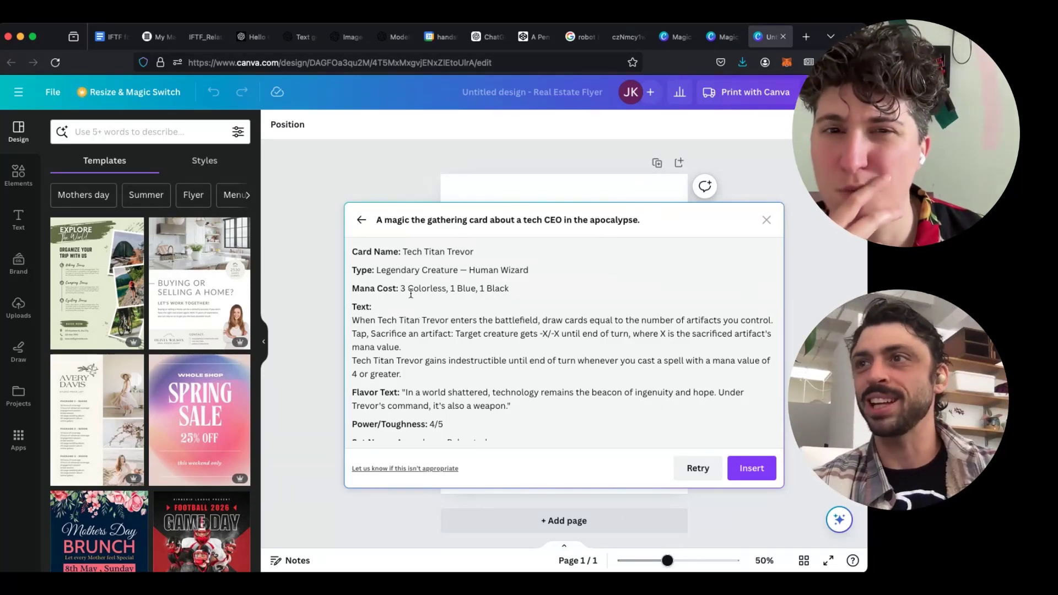
{"action": "mouse_move", "coordinate": [402, 290]}
{"action": "left_mouse_down"}
{"action": "mouse_move", "coordinate": [440, 288]}
{"action": "mouse_move", "coordinate": [404, 291]}
{"action": "left_mouse_up"}
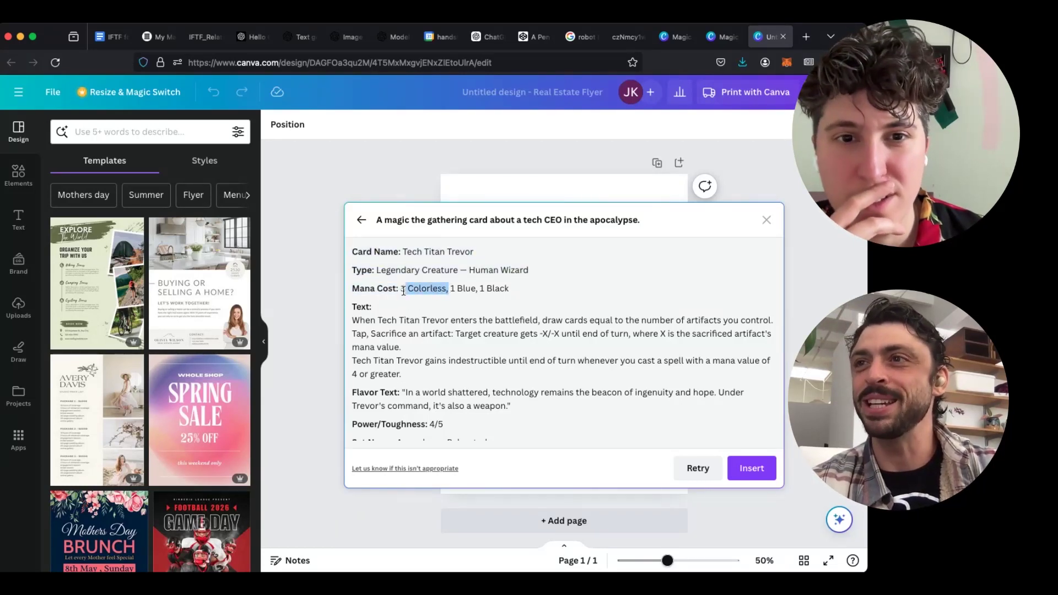
{"action": "scroll", "coordinate": [450, 348], "scroll_direction": "down", "scroll_amount": 1}
{"action": "left_click", "coordinate": [450, 348]}
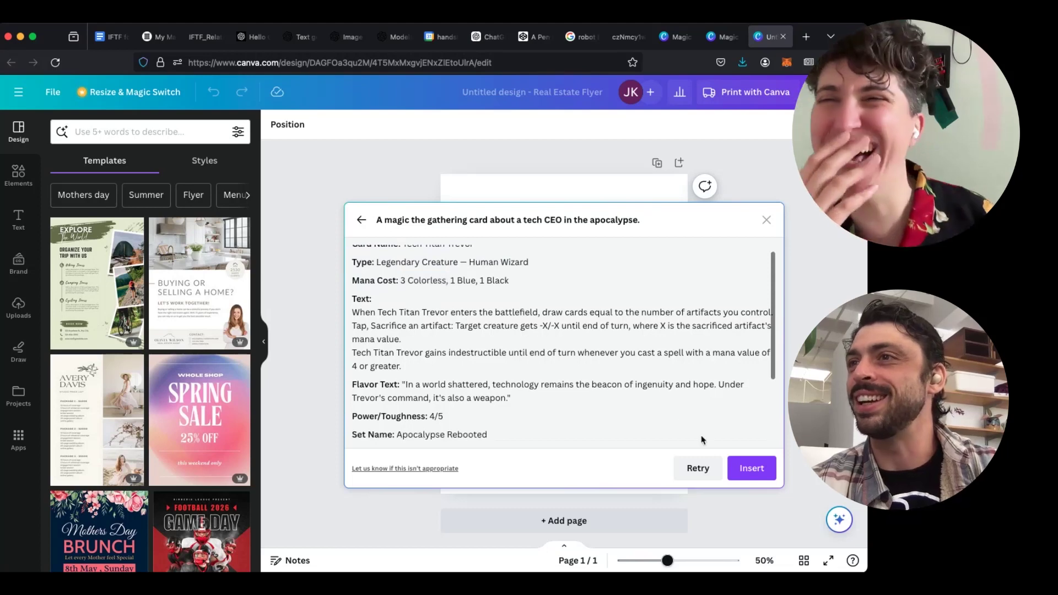
{"action": "scroll", "coordinate": [703, 439], "scroll_direction": "down", "scroll_amount": 5}
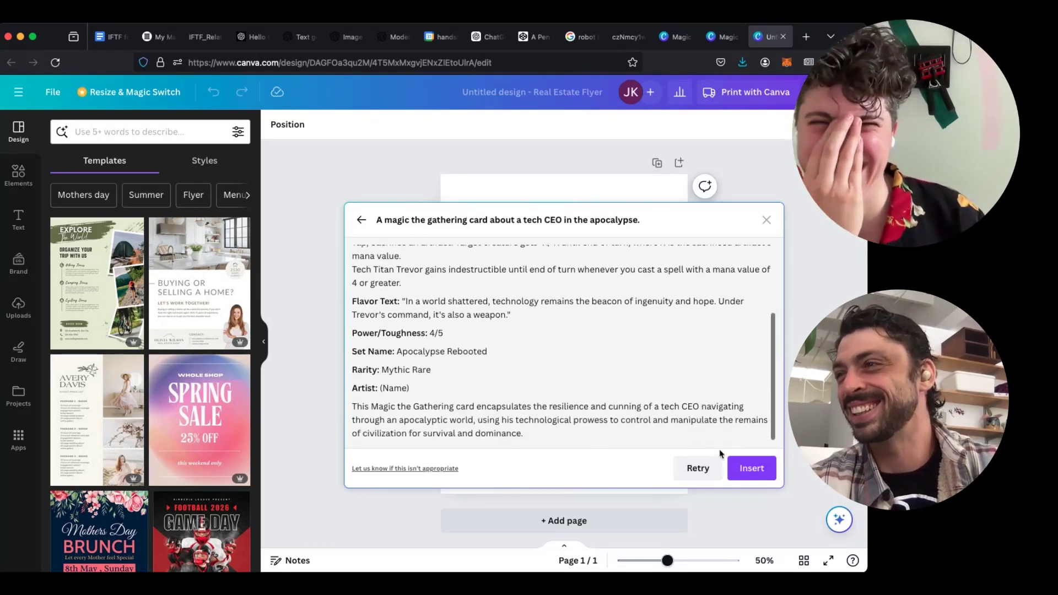
{"action": "left_click", "coordinate": [754, 472]}
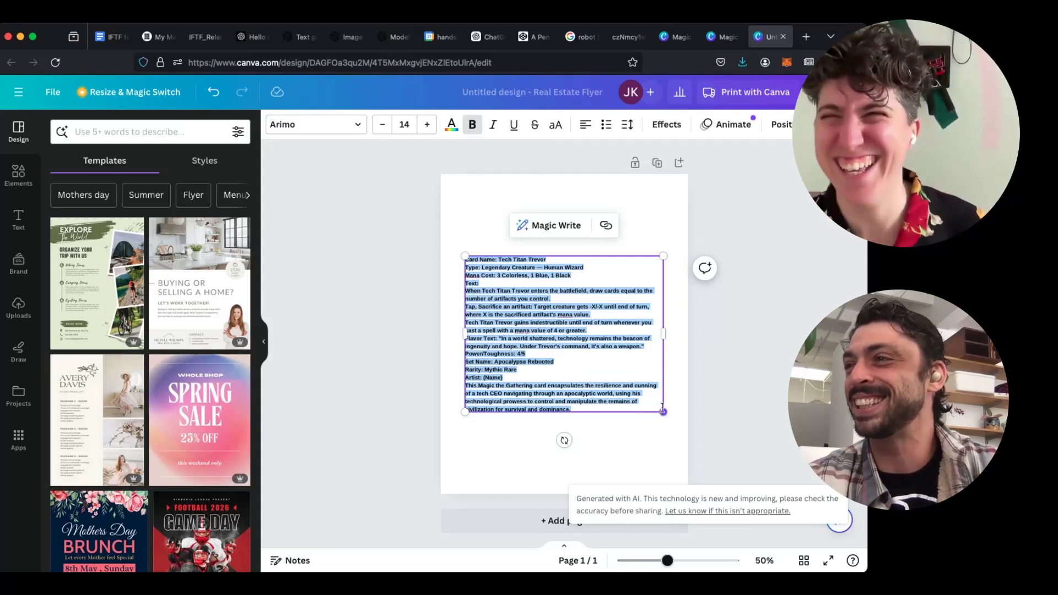
{"action": "left_click", "coordinate": [746, 378]}
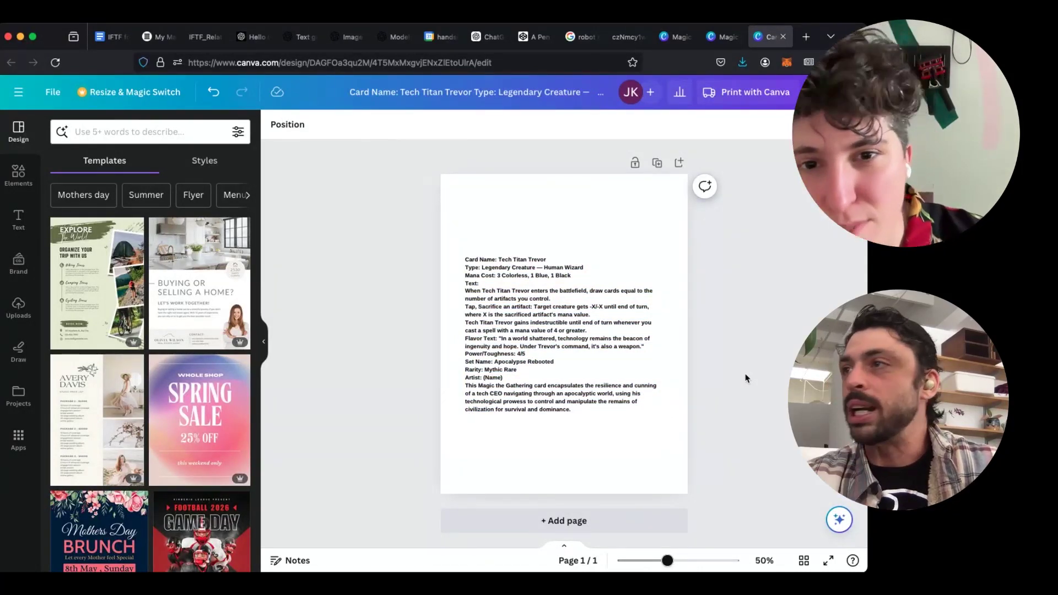
- Look through the assistant's recommended actions, graphics and photos for a way to add card artwork
{"action": "left_click", "coordinate": [840, 518]}
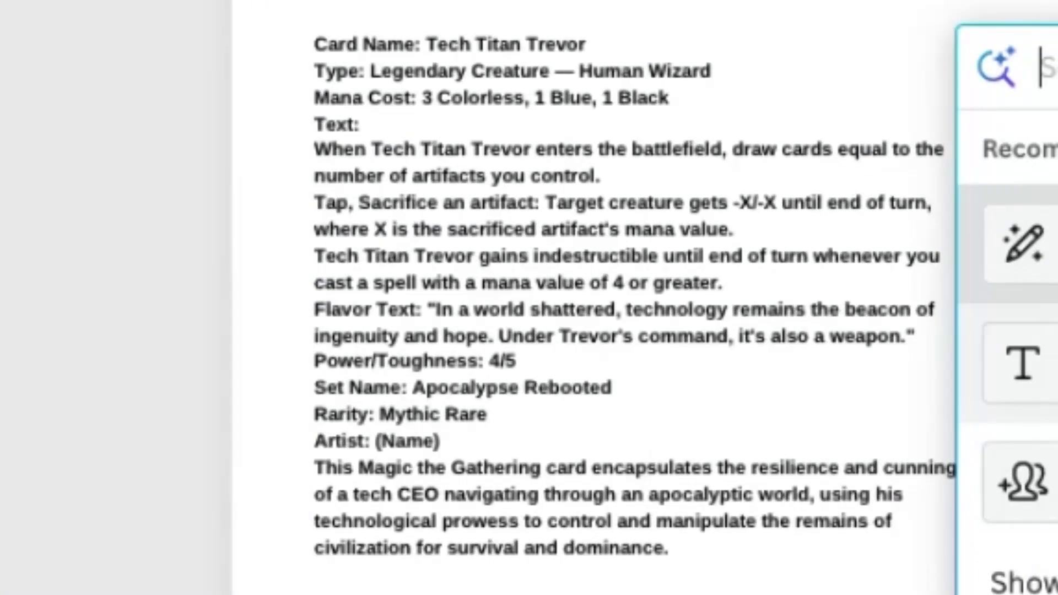
{"action": "type", "text": "in"}
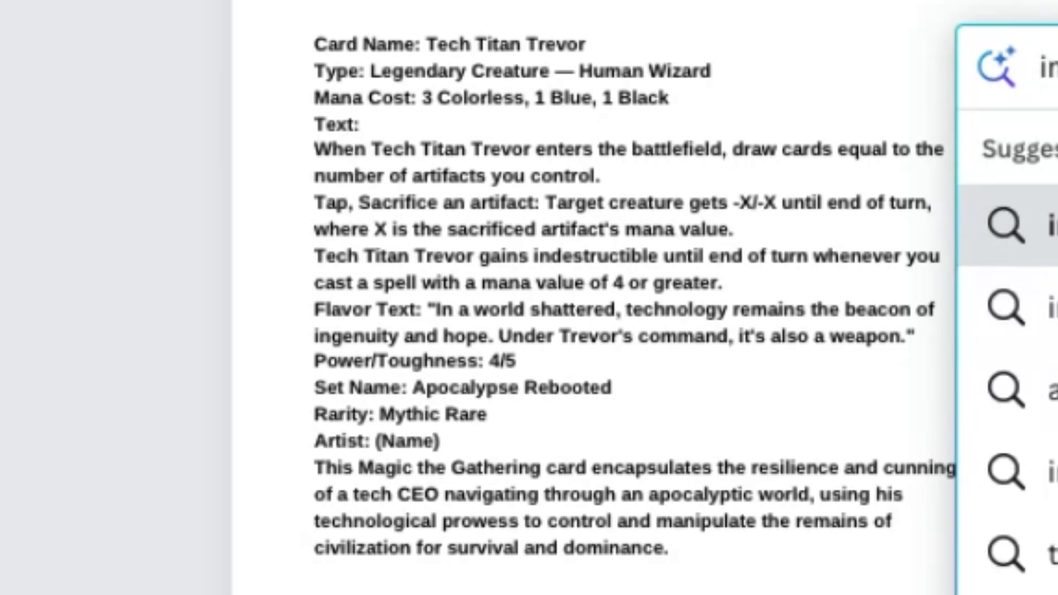
{"action": "key", "text": "Escape"}
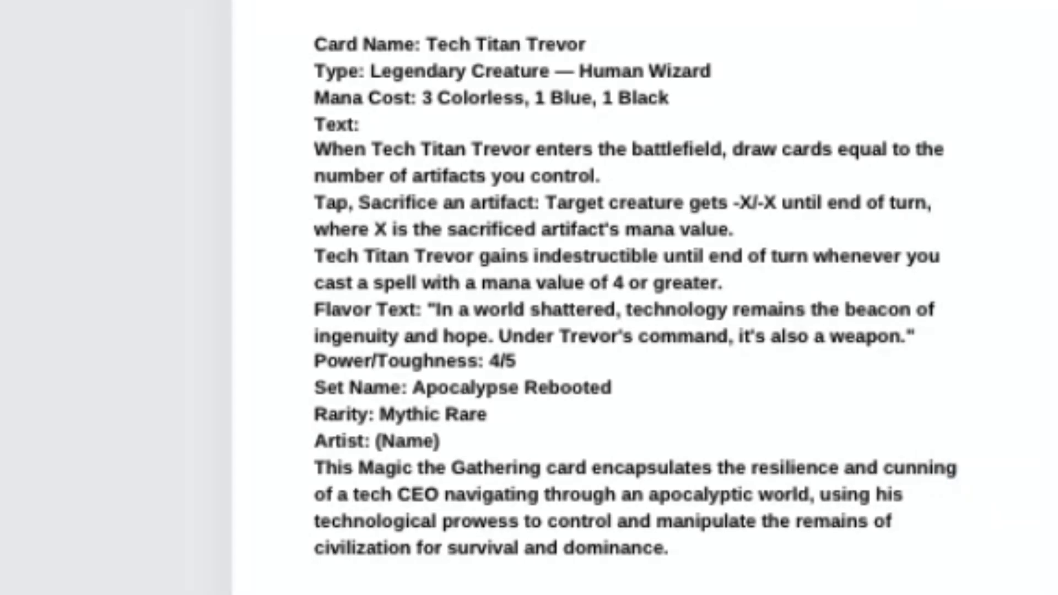
{"action": "key", "text": "/"}
{"action": "scroll", "coordinate": [1007, 342], "scroll_direction": "down", "scroll_amount": 2}
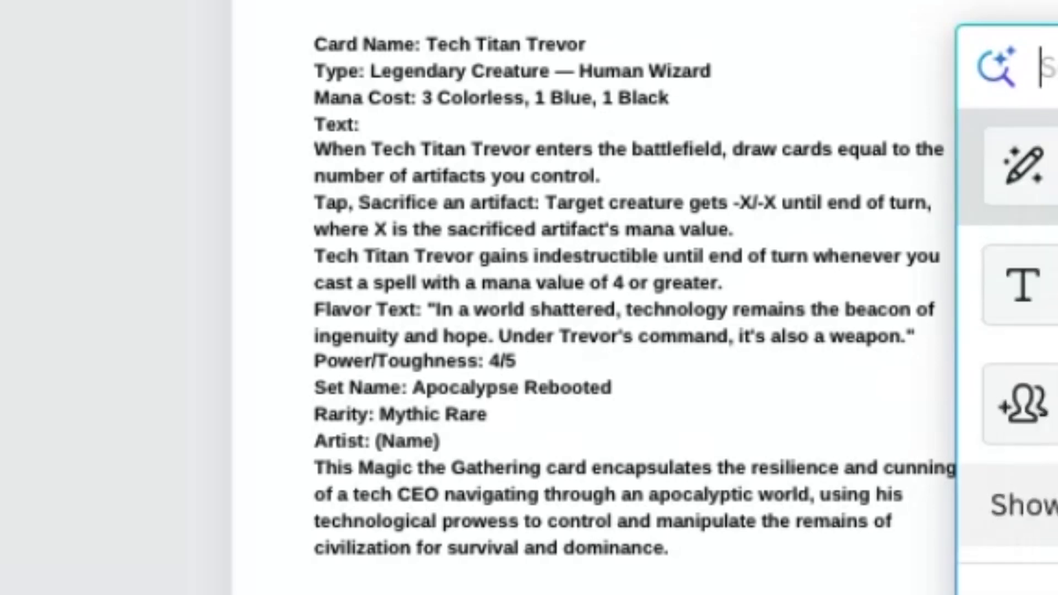
{"action": "scroll", "coordinate": [1007, 341], "scroll_direction": "down", "scroll_amount": 5}
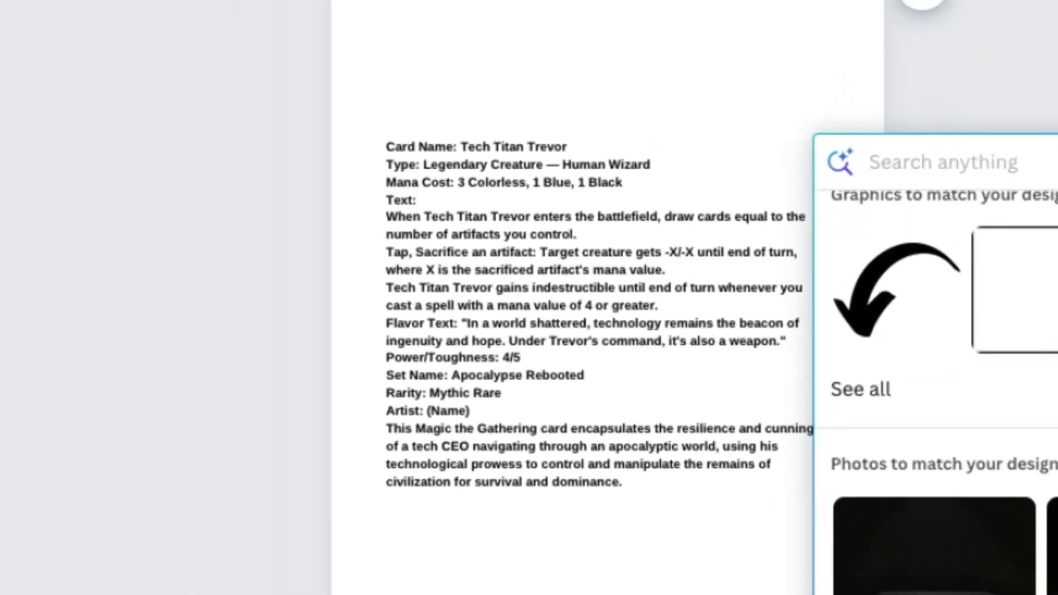
{"action": "key", "text": "Escape"}
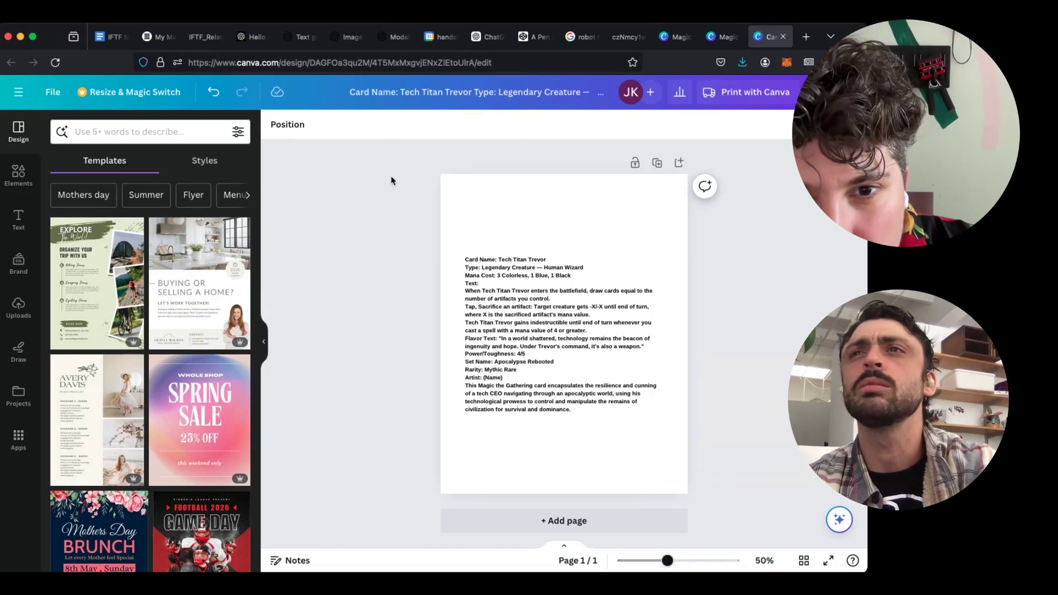
- Open the Magic Media image generator and paste the page's full card text as the image description
{"action": "left_click", "coordinate": [18, 171]}
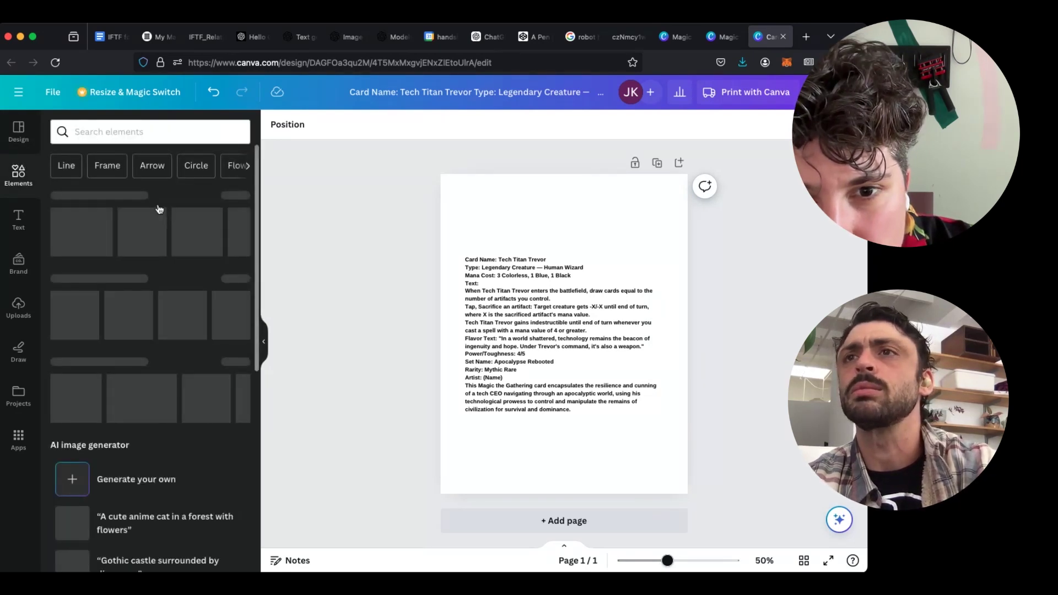
{"action": "left_click", "coordinate": [79, 465]}
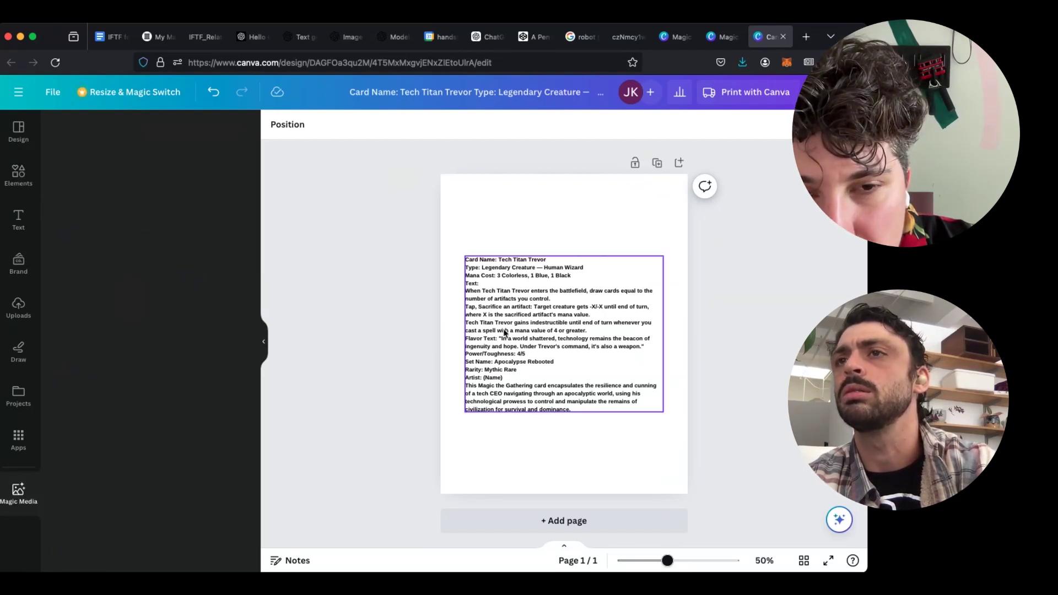
{"action": "left_click", "coordinate": [550, 361]}
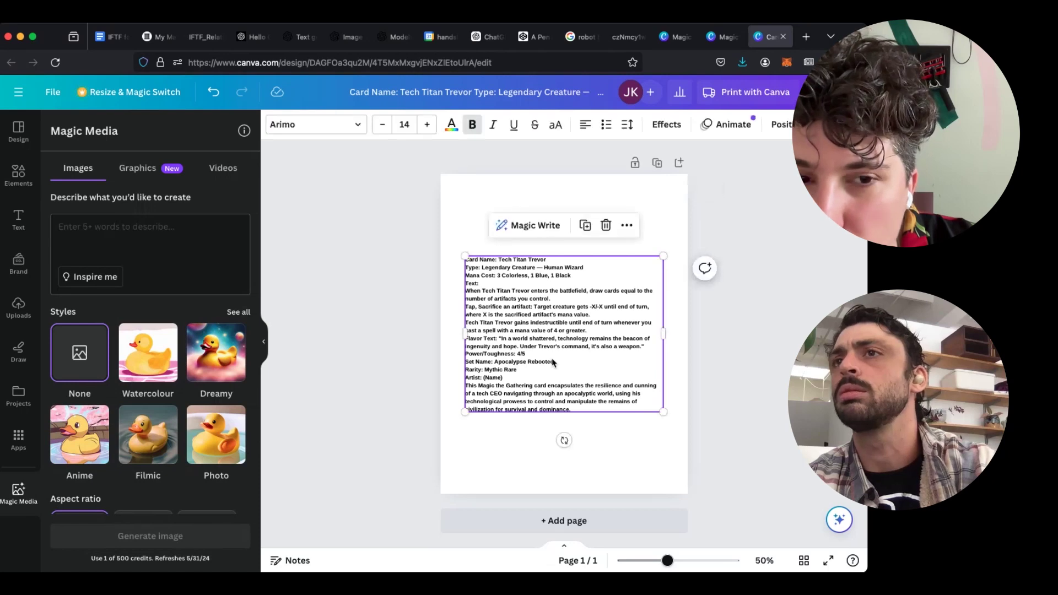
{"action": "double_click", "coordinate": [549, 360]}
{"action": "key", "text": "ctrl+c"}
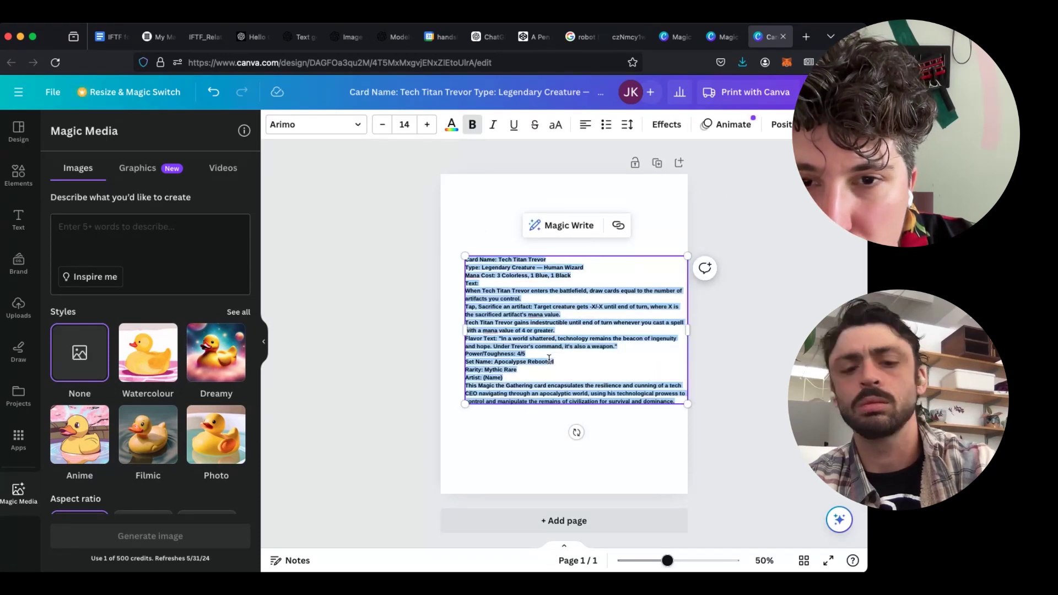
{"action": "left_click", "coordinate": [126, 256]}
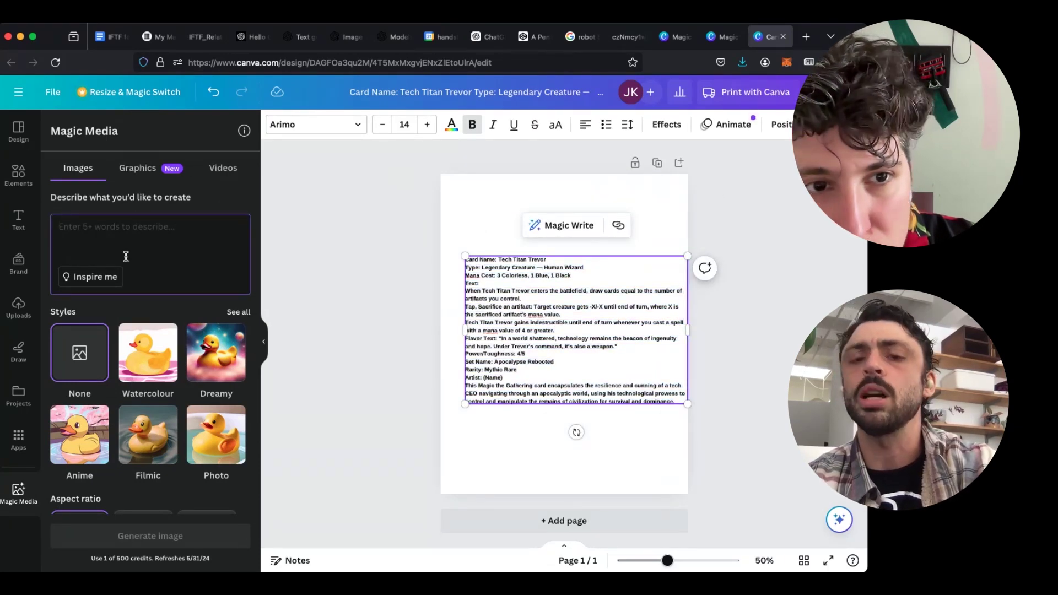
{"action": "type", "text": "Card Name: Tech Titan Trevor Type: Legendary Creature — Human Wizard Mana Cost: 3 Colorless, 1 Blue, 1 Black Text: When Tech Titan Trevor enters the battlefield, draw cards equal to the number of artifacts you control. Tap, Sacrifice an artifact: Target creature gets -X/-X until"}
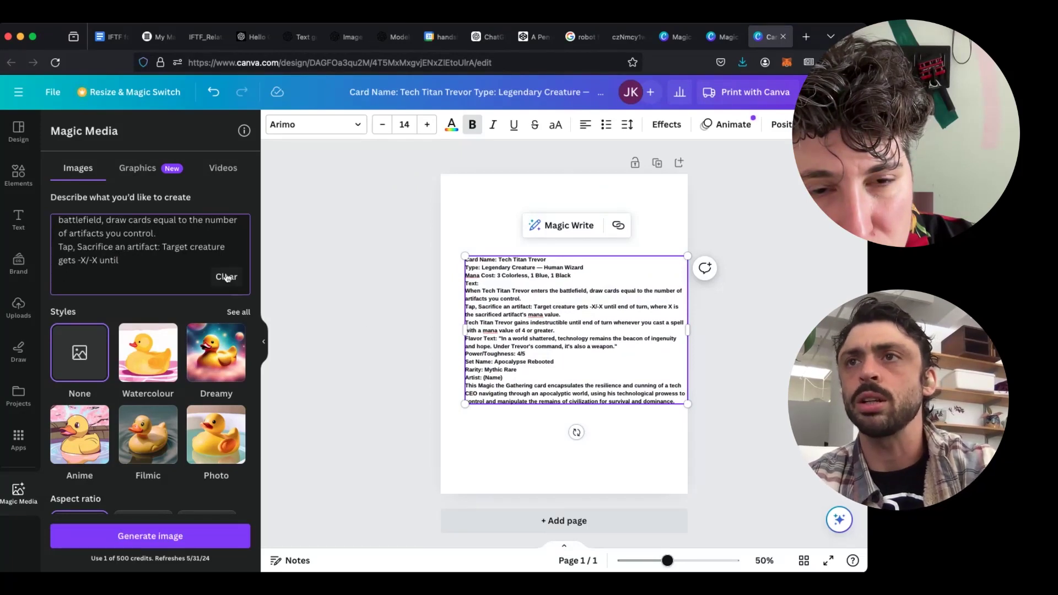
- Try to generate an image from the pasted card description with the style set to None
{"action": "scroll", "coordinate": [174, 237], "scroll_direction": "up", "scroll_amount": 1}
{"action": "scroll", "coordinate": [174, 237], "scroll_direction": "up", "scroll_amount": 3}
{"action": "scroll", "coordinate": [172, 236], "scroll_direction": "down", "scroll_amount": 5}
{"action": "scroll", "coordinate": [202, 267], "scroll_direction": "down", "scroll_amount": 3}
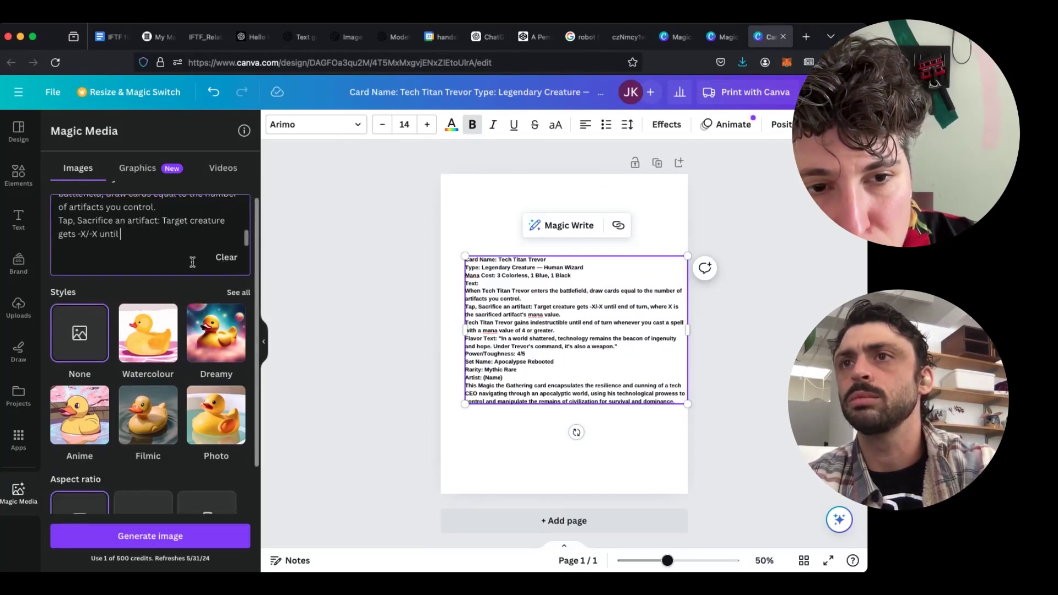
{"action": "left_click", "coordinate": [168, 543]}
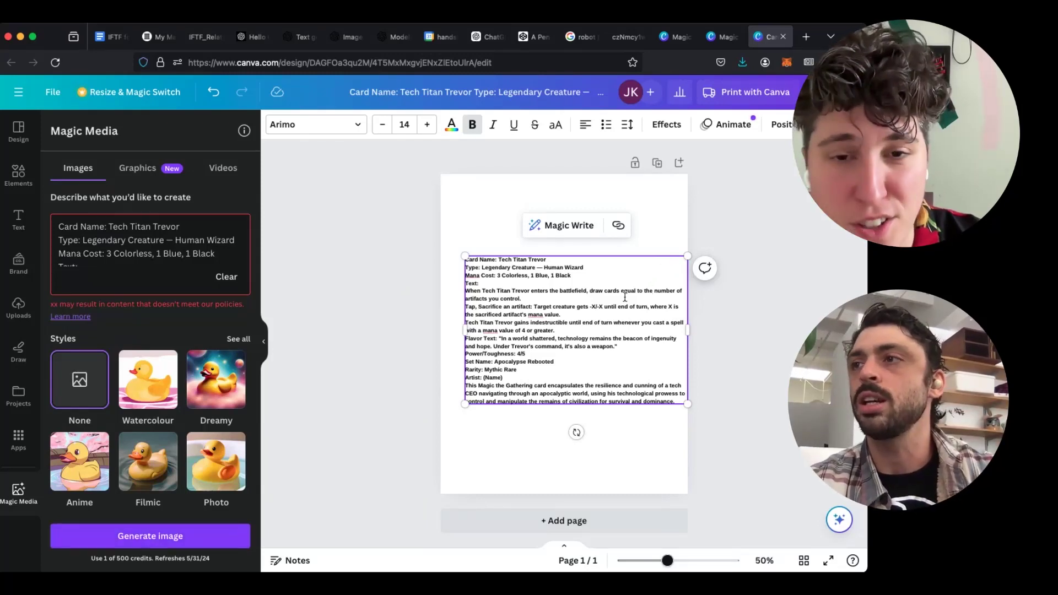
- Move the card text box down into the lower part of the flyer page
{"action": "left_click_drag", "start_coordinate": [576, 310], "coordinate": [565, 364]}
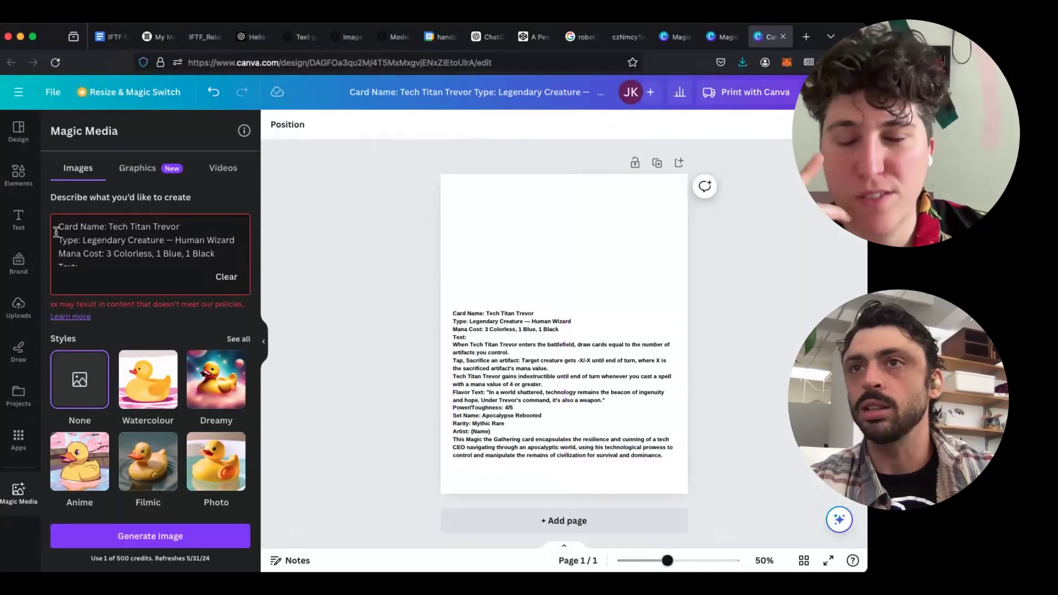
- Trim the image description down to the card name and type lines and generate images from it
{"action": "scroll", "coordinate": [125, 283], "scroll_direction": "down", "scroll_amount": 1}
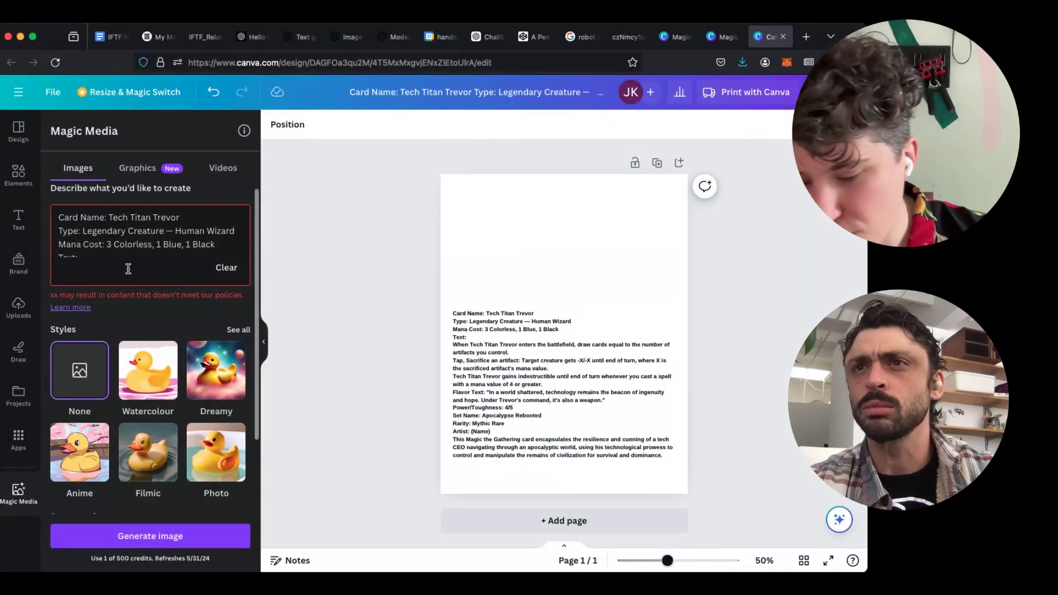
{"action": "scroll", "coordinate": [129, 268], "scroll_direction": "up", "scroll_amount": 1}
{"action": "scroll", "coordinate": [134, 256], "scroll_direction": "down", "scroll_amount": 2}
{"action": "scroll", "coordinate": [134, 255], "scroll_direction": "up", "scroll_amount": 2}
{"action": "scroll", "coordinate": [134, 255], "scroll_direction": "down", "scroll_amount": 4}
{"action": "left_click_drag", "start_coordinate": [132, 255], "coordinate": [51, 244]}
{"action": "key", "text": "BackSpace"}
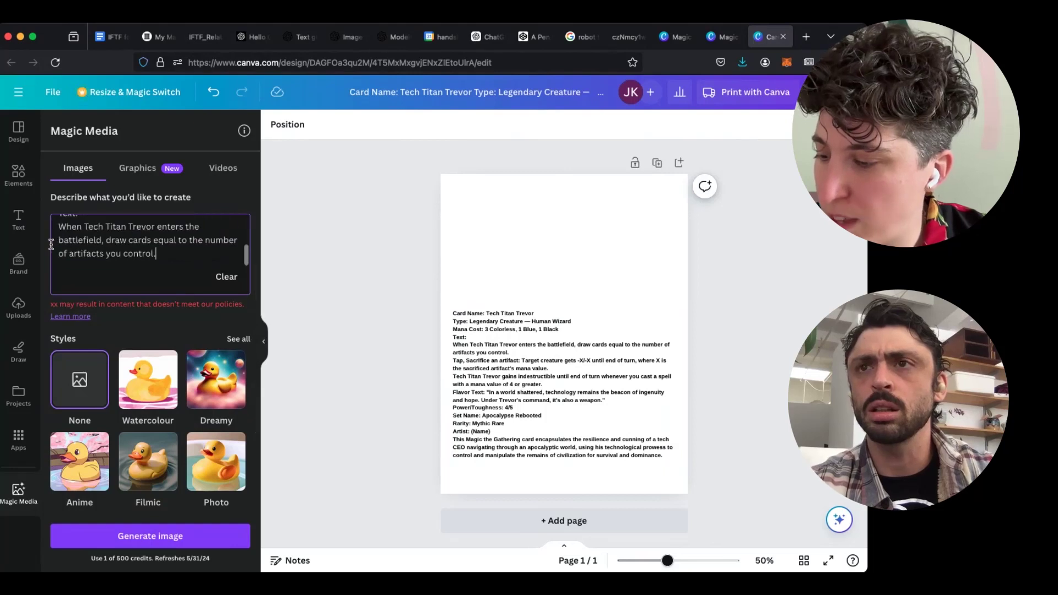
{"action": "scroll", "coordinate": [139, 264], "scroll_direction": "up", "scroll_amount": 1}
{"action": "scroll", "coordinate": [140, 265], "scroll_direction": "down", "scroll_amount": 1}
{"action": "left_click_drag", "start_coordinate": [163, 253], "coordinate": [48, 238]}
{"action": "left_click", "coordinate": [150, 535]}
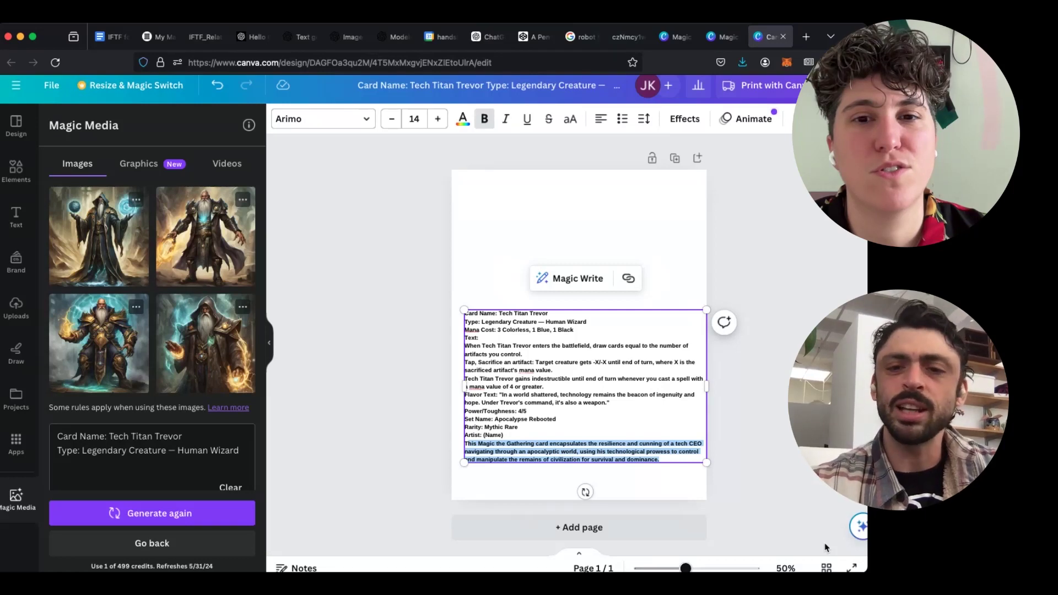
- Replace the image description with the card's closing paragraph about the tech CEO in an apocalyptic world and generate images again
{"action": "left_click", "coordinate": [186, 465]}
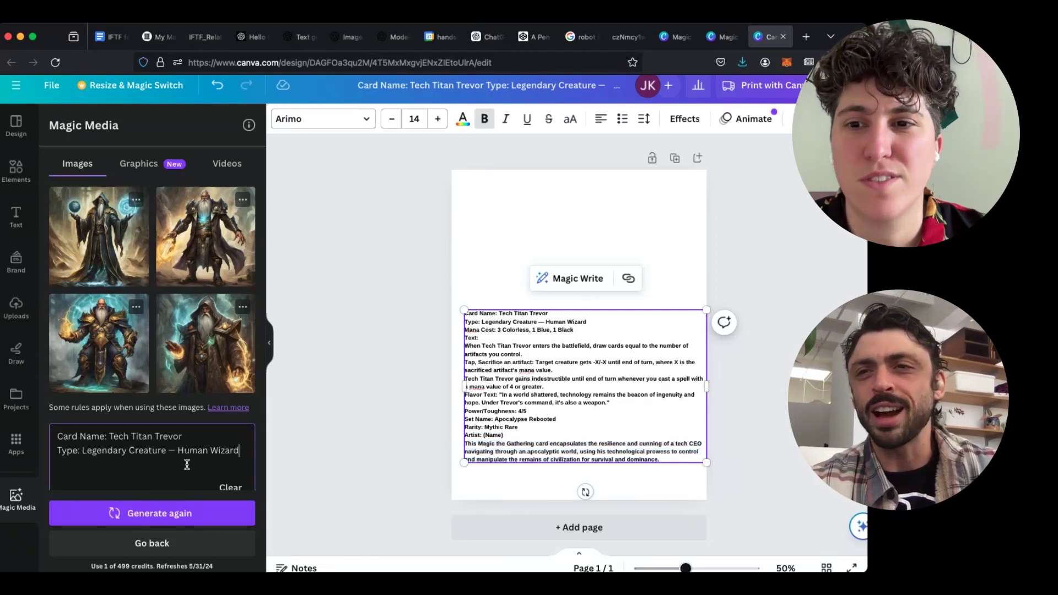
{"action": "key", "text": "ctrl+a"}
{"action": "key", "text": "ctrl+v"}
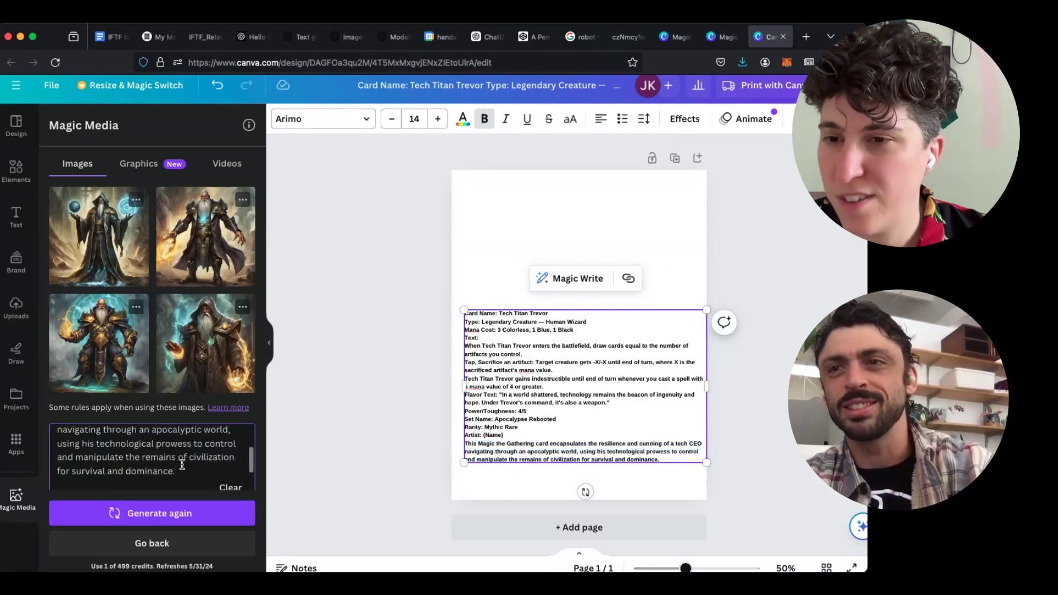
{"action": "scroll", "coordinate": [125, 457], "scroll_direction": "up", "scroll_amount": 3}
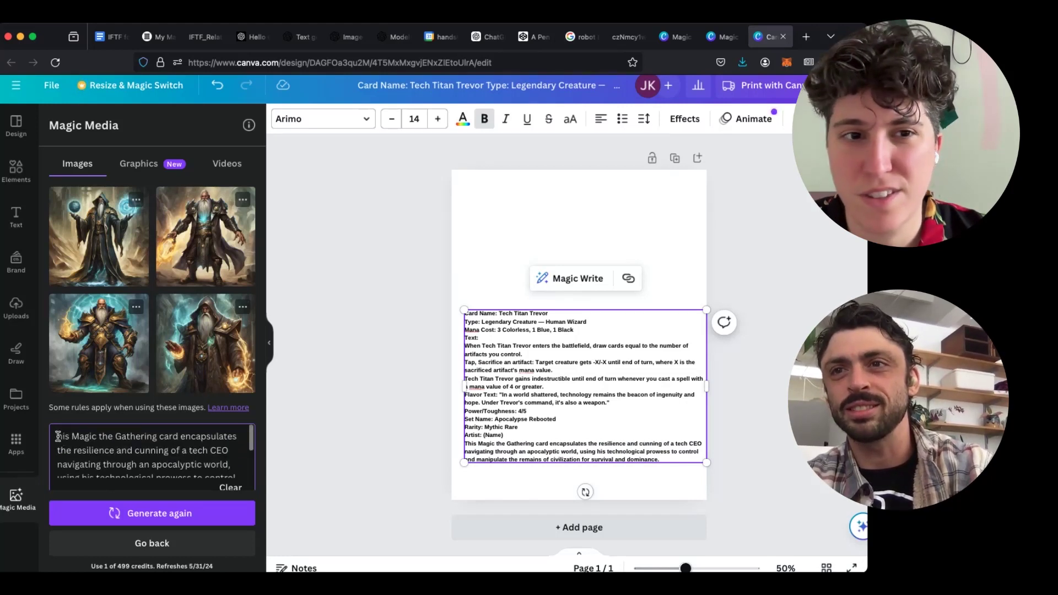
{"action": "left_click", "coordinate": [121, 515]}
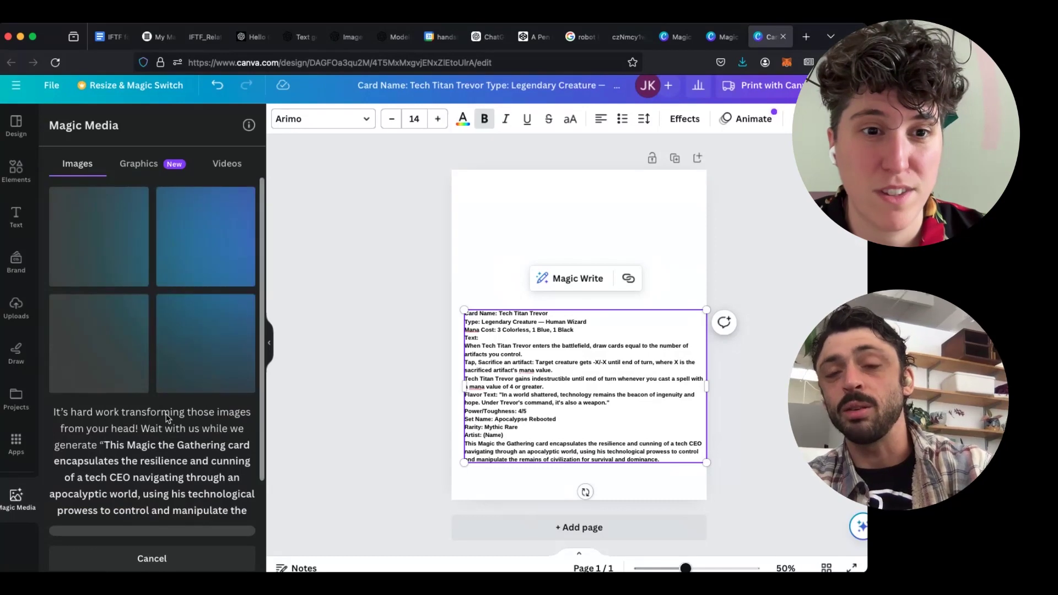
{"action": "scroll", "coordinate": [167, 418], "scroll_direction": "down", "scroll_amount": 1}
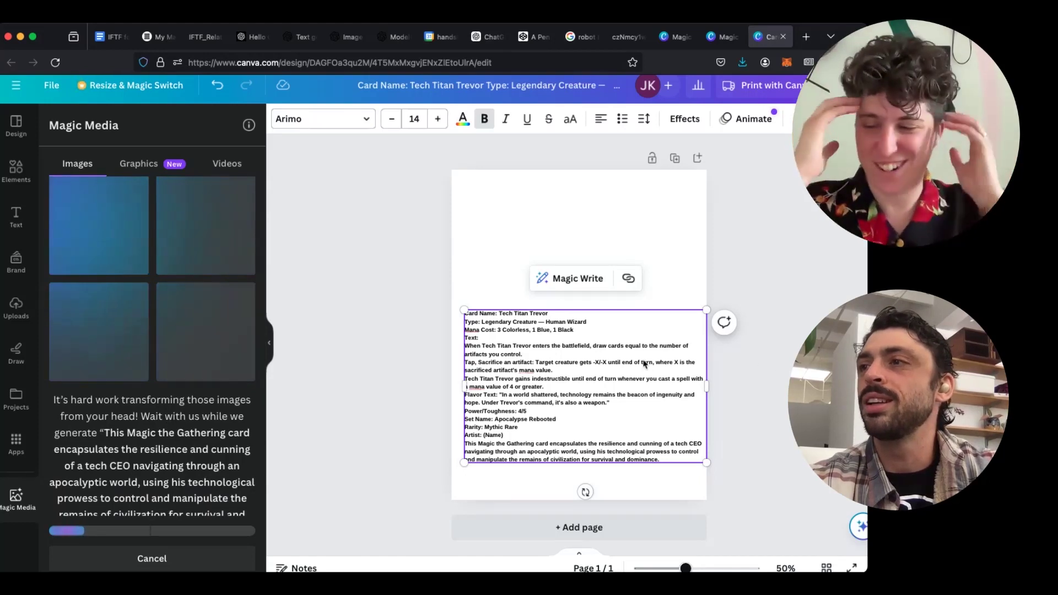
- Centre the card text box horizontally in the lower part of the page
{"action": "left_click", "coordinate": [768, 373]}
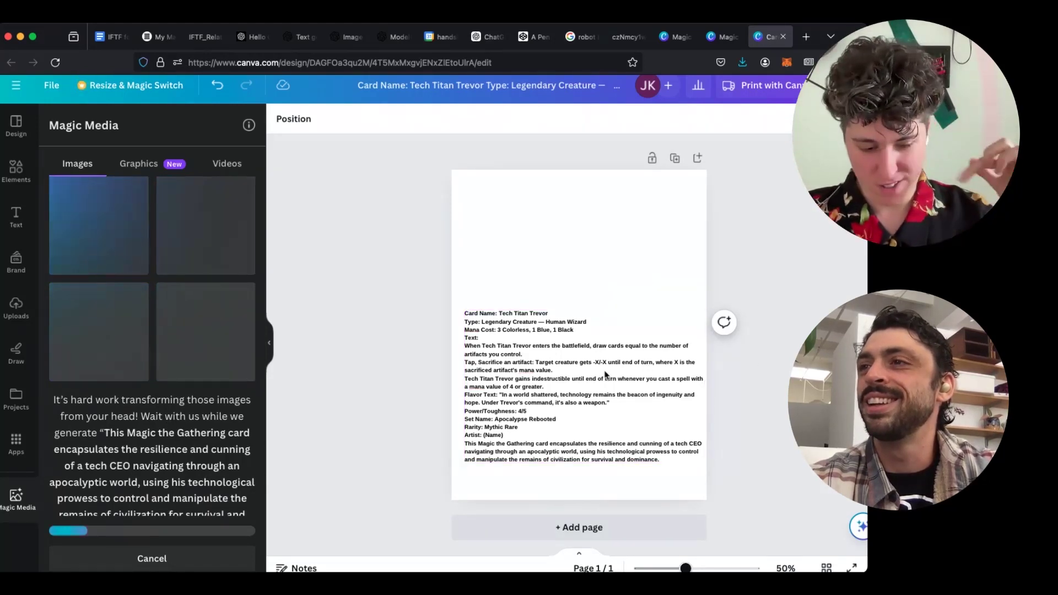
{"action": "left_click_drag", "start_coordinate": [612, 371], "coordinate": [595, 372]}
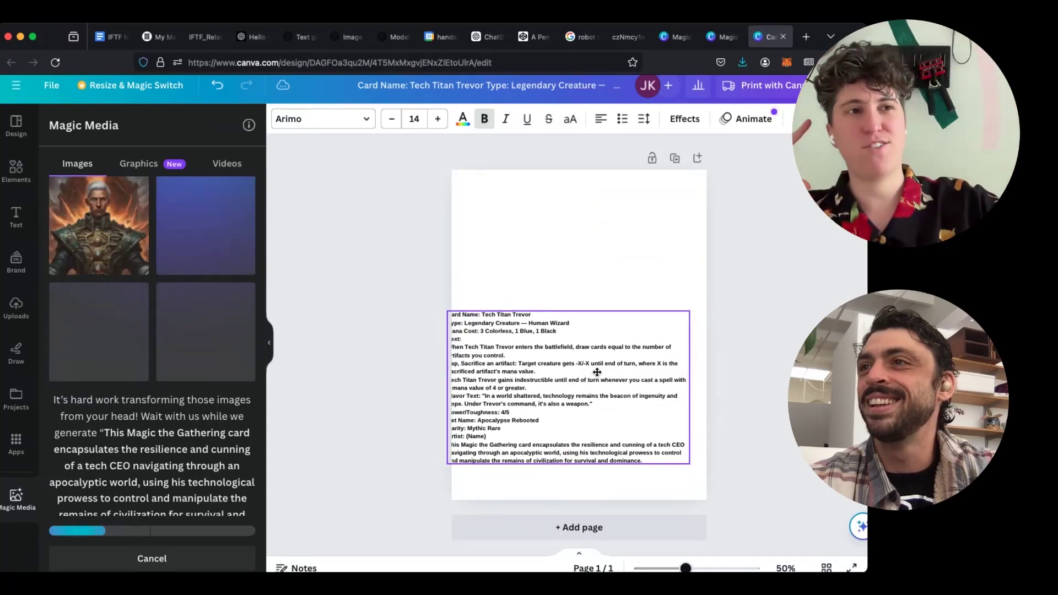
{"action": "left_click_drag", "start_coordinate": [595, 373], "coordinate": [611, 369]}
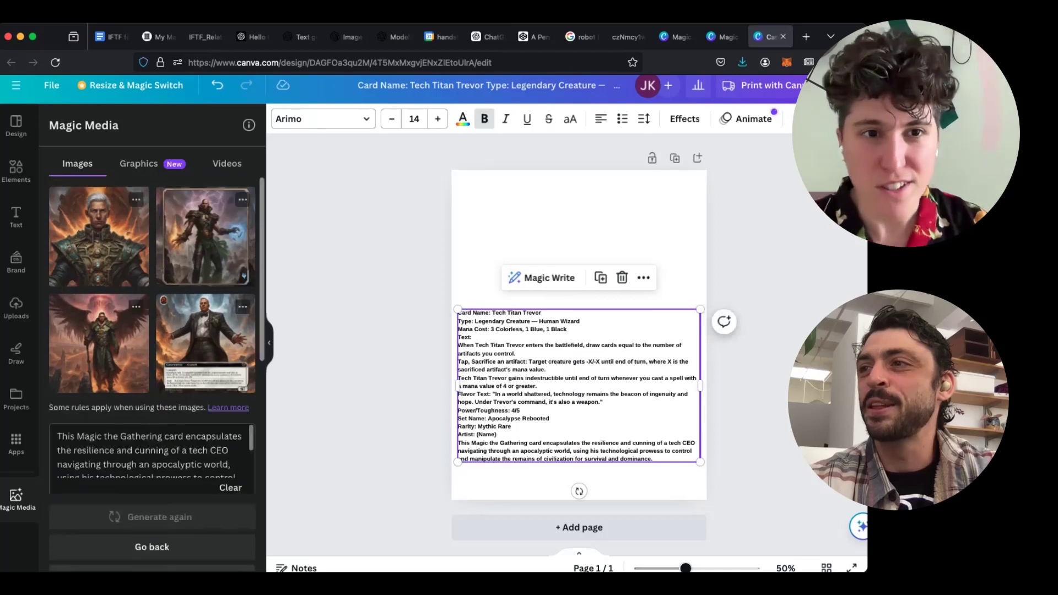
{"action": "left_click", "coordinate": [755, 427]}
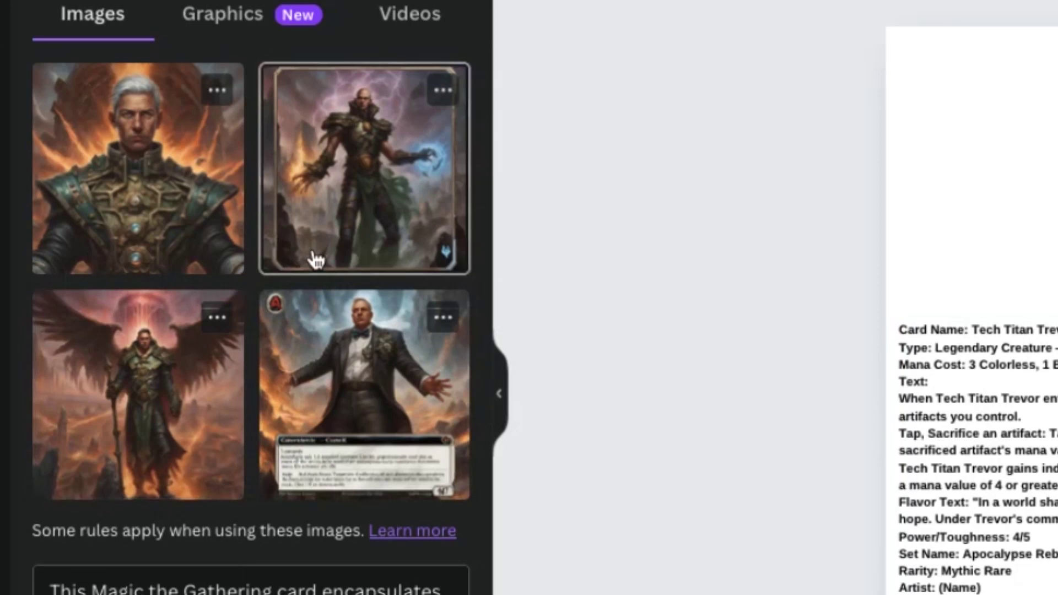
- Place the generated image of the armoured figure with fire and blue magic above the card text and move the text box below it
{"action": "scroll", "coordinate": [346, 220], "scroll_direction": "down", "scroll_amount": 1}
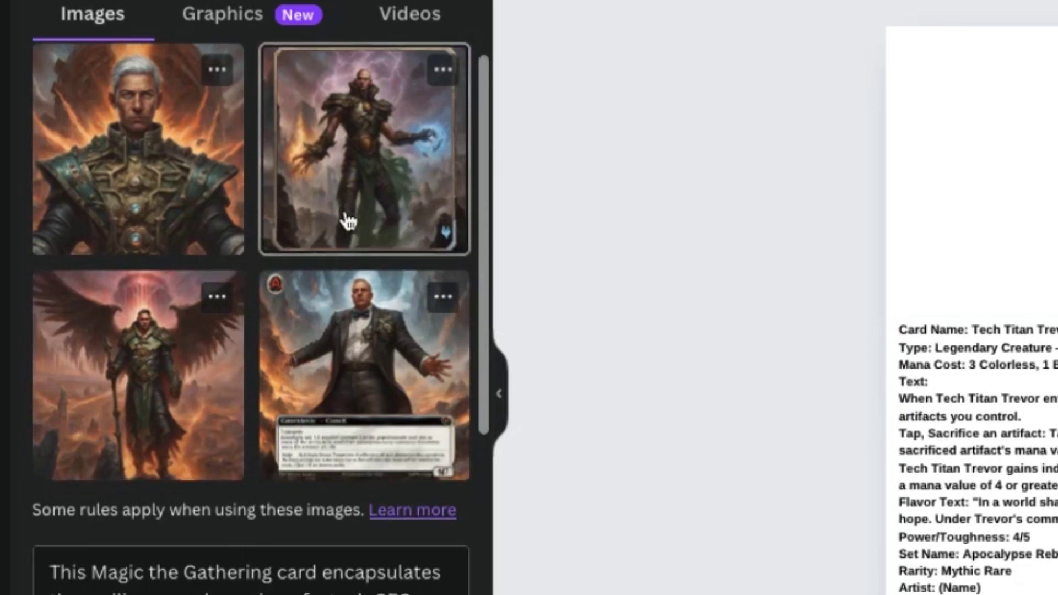
{"action": "left_click", "coordinate": [343, 220]}
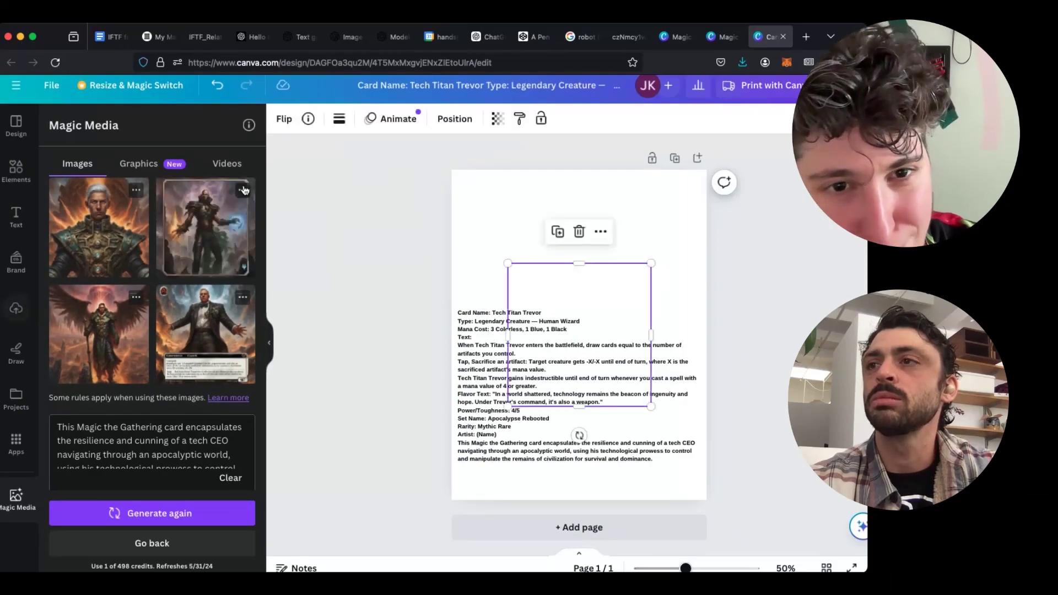
{"action": "left_click_drag", "start_coordinate": [598, 295], "coordinate": [597, 210]}
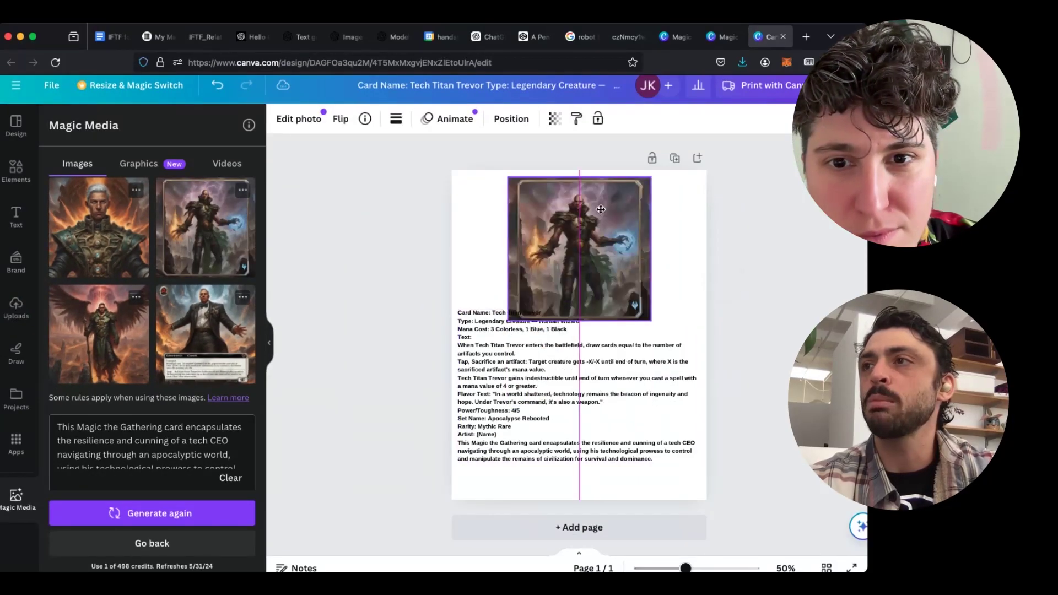
{"action": "left_click", "coordinate": [562, 387]}
{"action": "left_click_drag", "start_coordinate": [562, 387], "coordinate": [559, 411]}
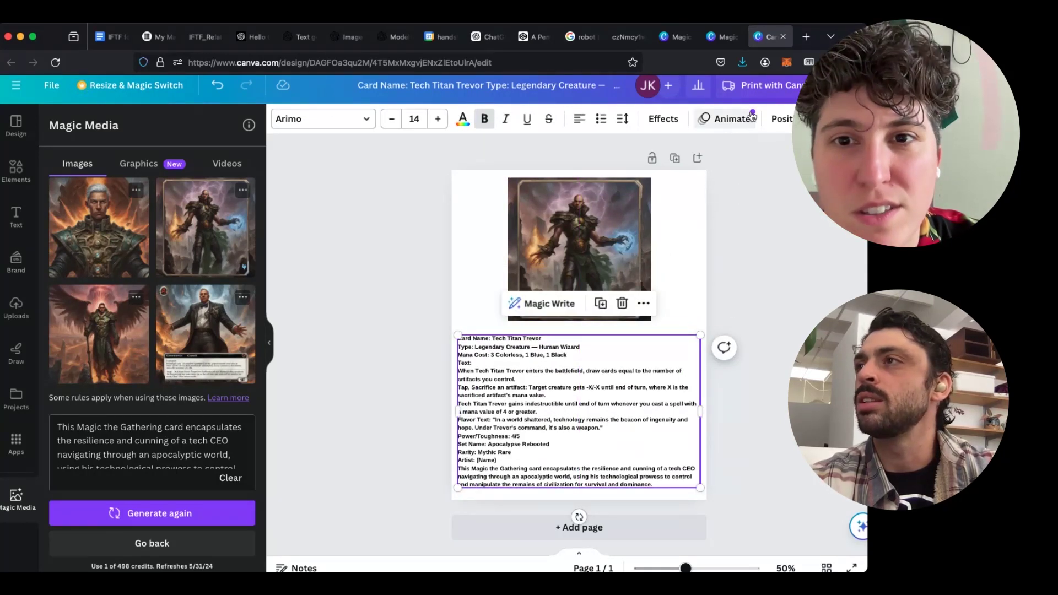
- Browse the text animations and apply the Tectonic animation to the card text box
{"action": "left_click", "coordinate": [732, 123]}
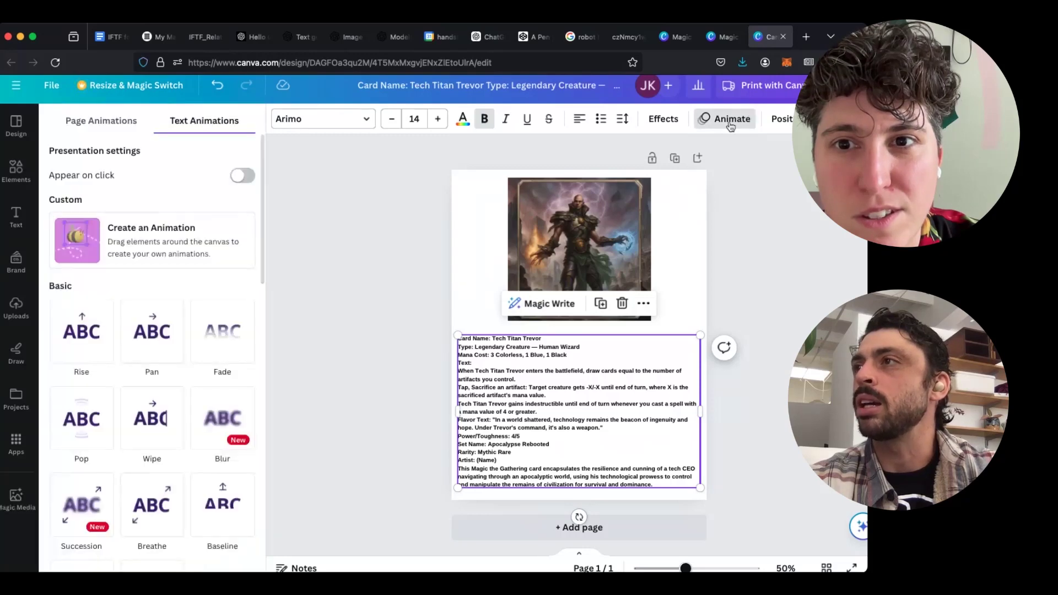
{"action": "left_click", "coordinate": [161, 326]}
{"action": "scroll", "coordinate": [162, 325], "scroll_direction": "down", "scroll_amount": 1}
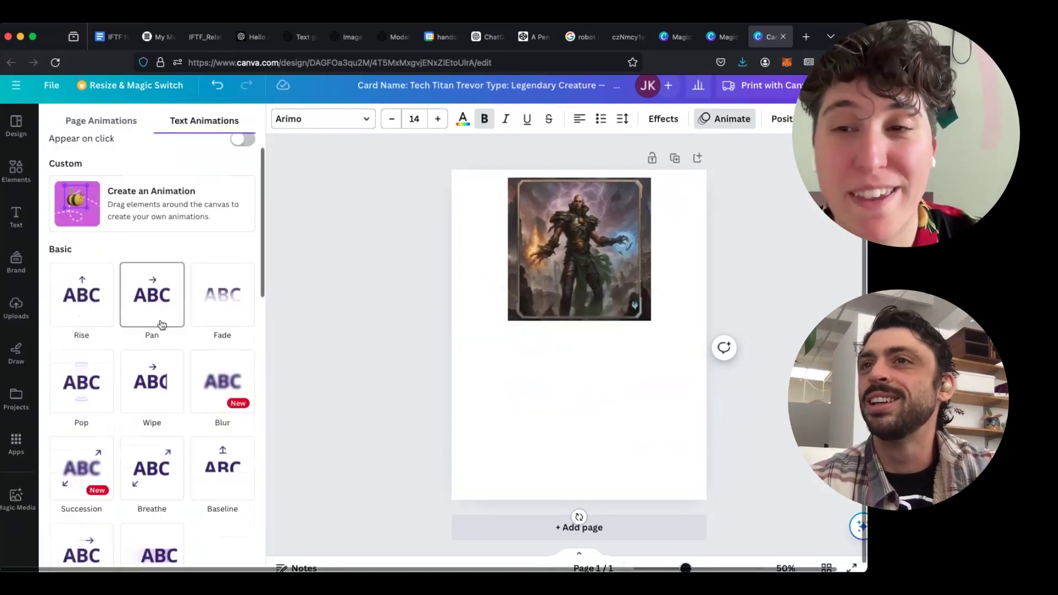
{"action": "scroll", "coordinate": [164, 259], "scroll_direction": "up", "scroll_amount": 1}
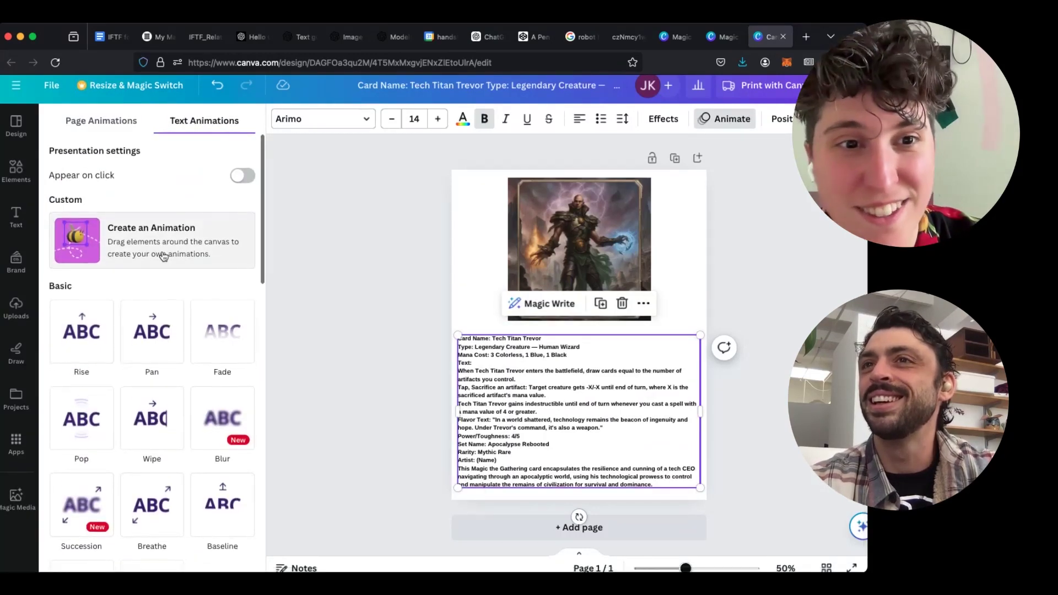
{"action": "scroll", "coordinate": [164, 256], "scroll_direction": "down", "scroll_amount": 5}
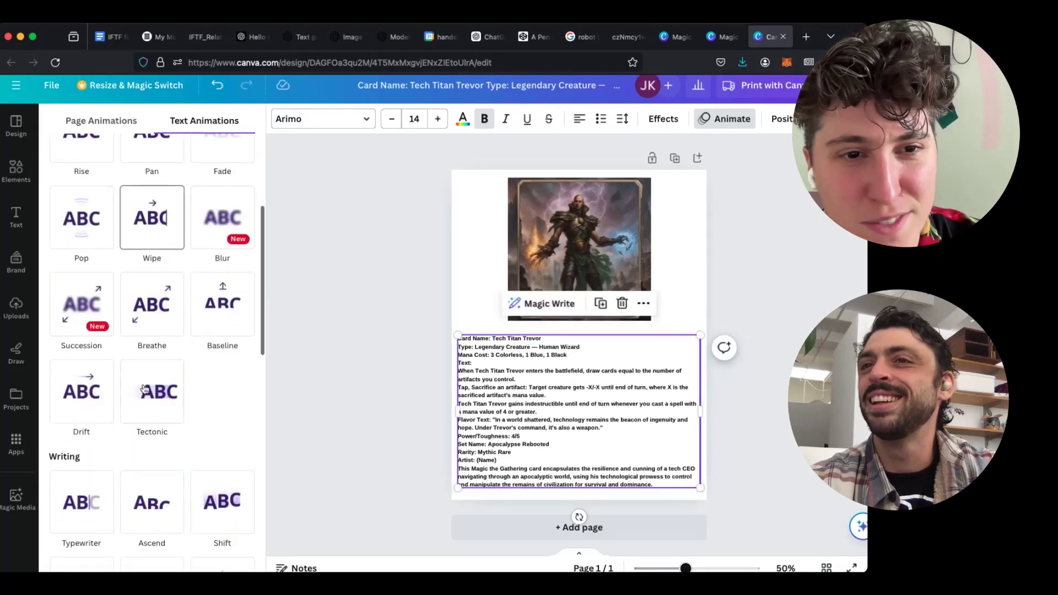
{"action": "left_click", "coordinate": [142, 388]}
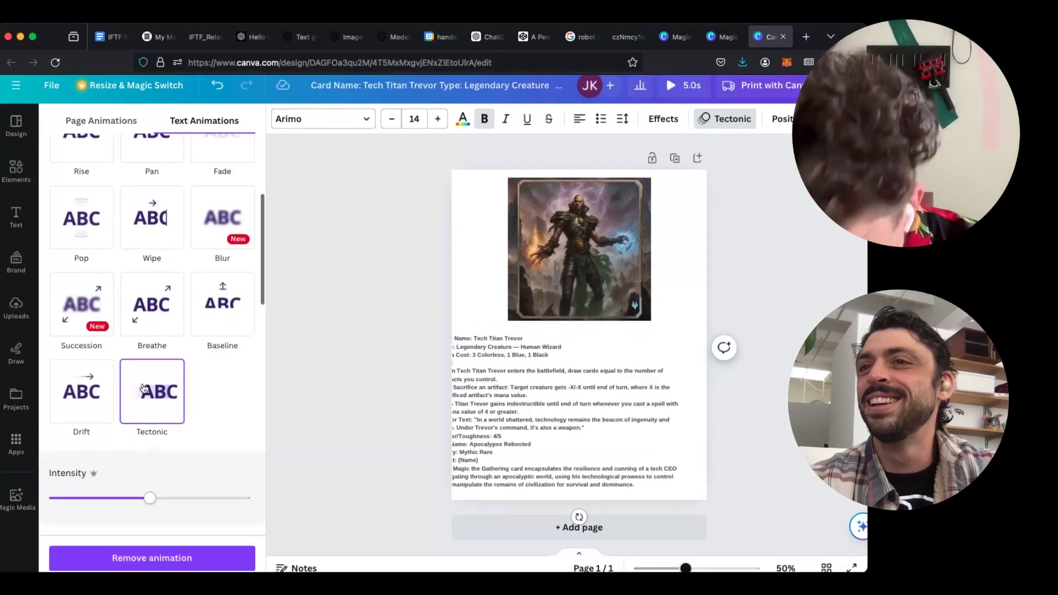
- Apply the Pop photo animation to the card artwork and close the card's video preview
{"action": "left_click", "coordinate": [611, 272]}
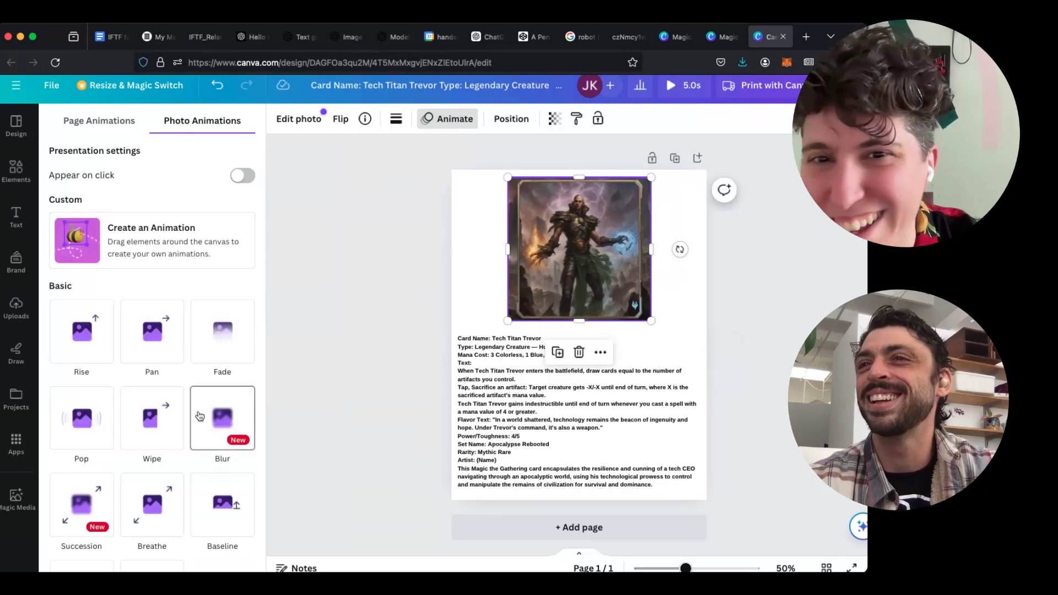
{"action": "scroll", "coordinate": [199, 416], "scroll_direction": "down", "scroll_amount": 2}
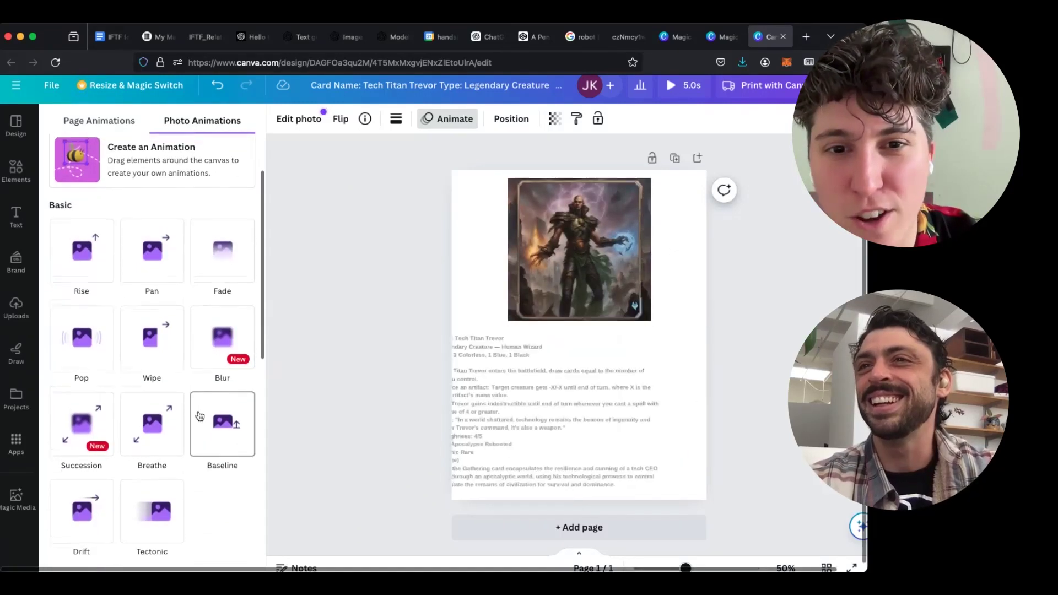
{"action": "left_click", "coordinate": [85, 347]}
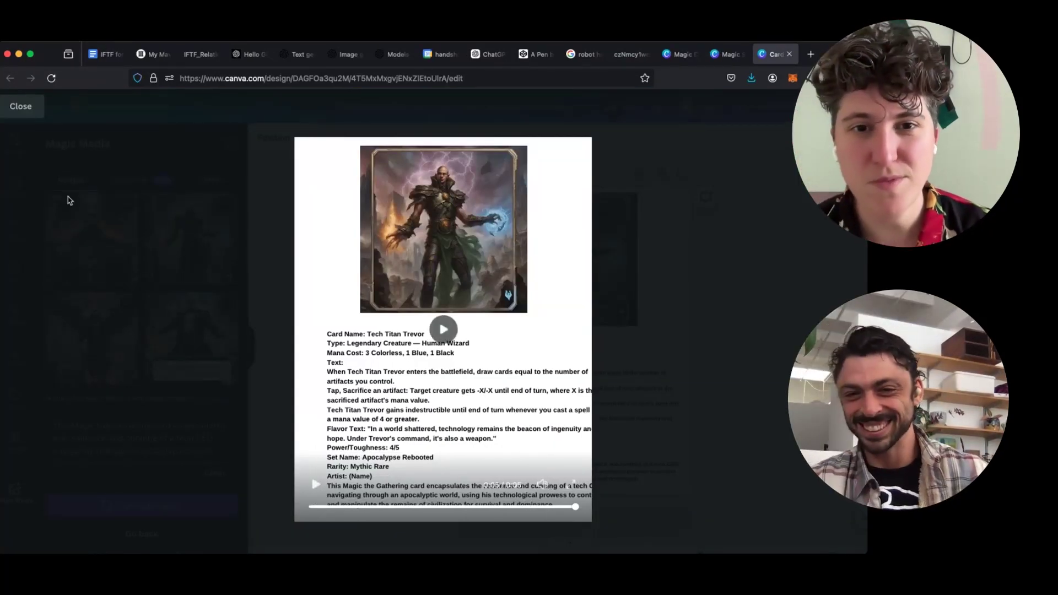
{"action": "left_click", "coordinate": [24, 108]}
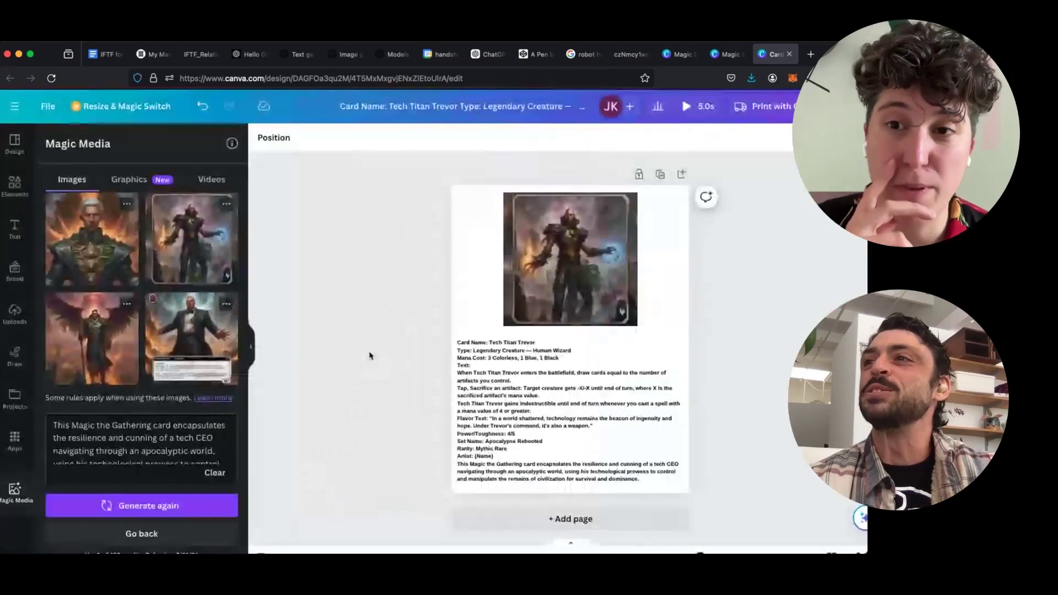
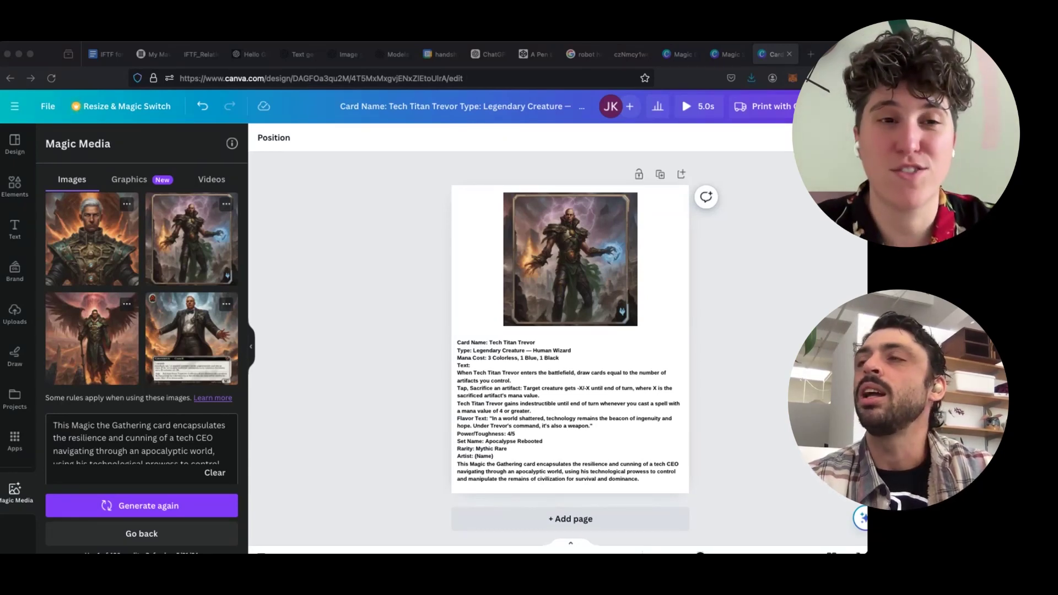
- Examine the card's artwork and text in close-up detail
{"action": "left_click", "coordinate": [347, 235]}
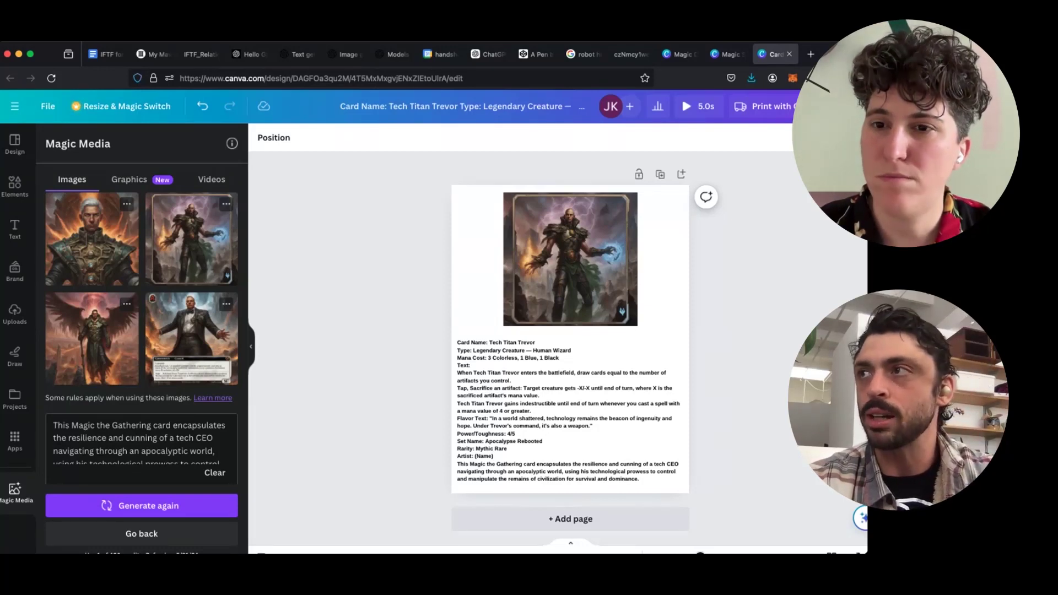
{"action": "key", "text": "super+Tab"}
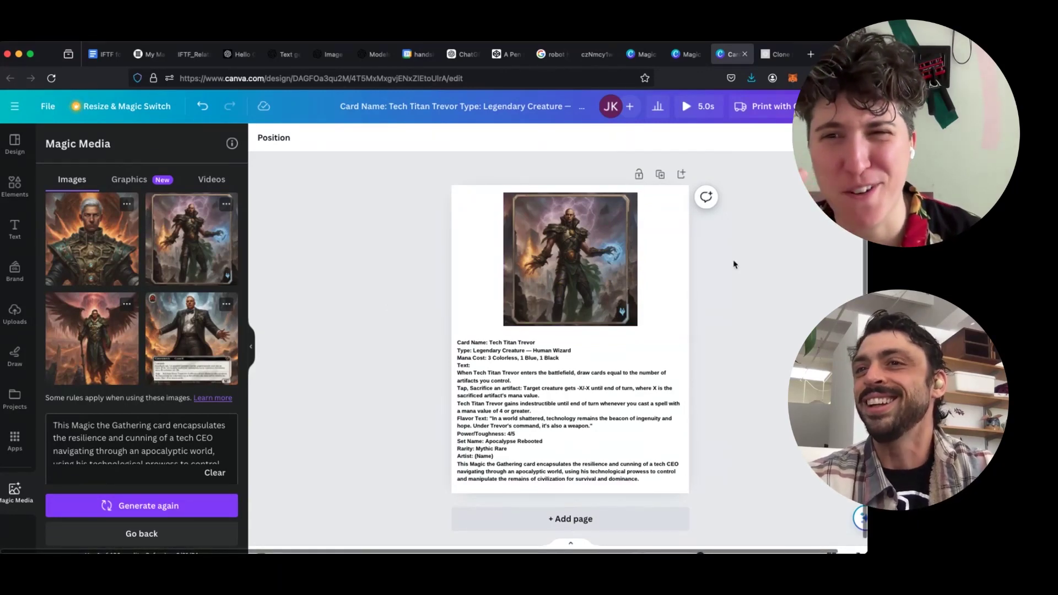
{"action": "scroll", "coordinate": [733, 265], "scroll_direction": "up", "scroll_amount": 5}
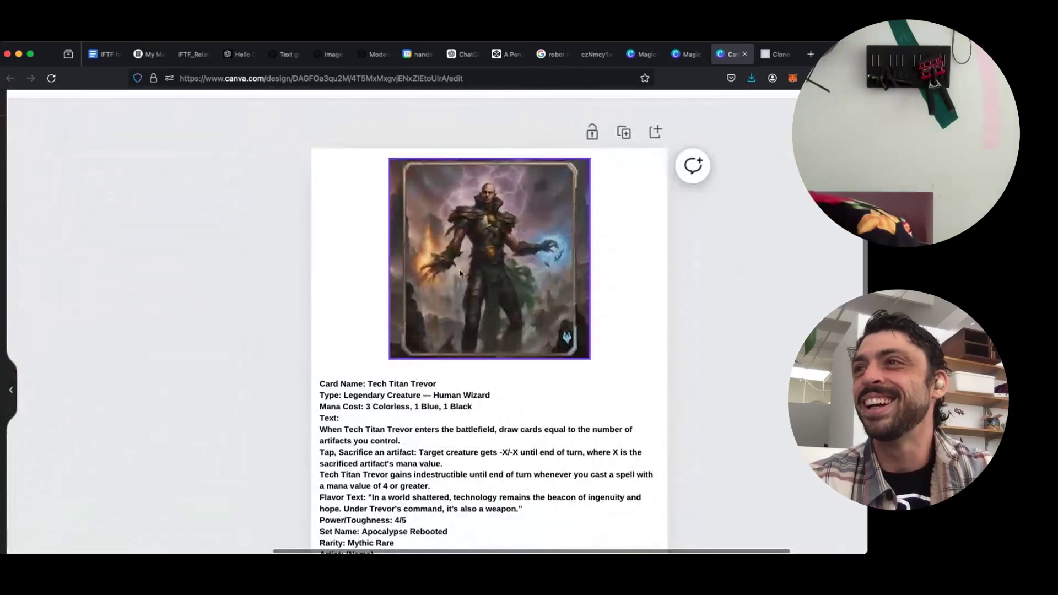
{"action": "scroll", "coordinate": [449, 268], "scroll_direction": "up", "scroll_amount": 8}
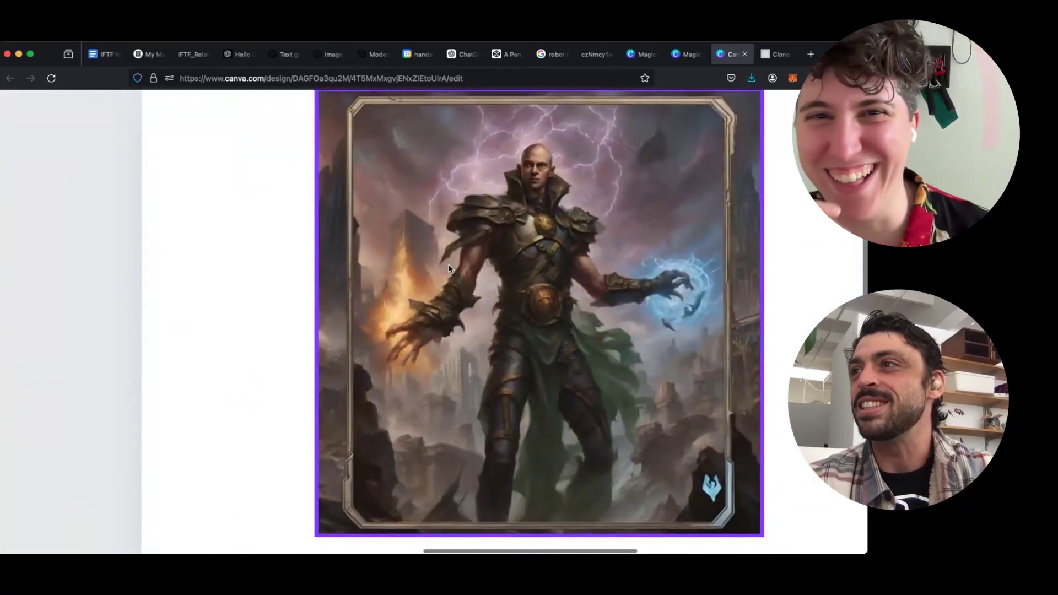
{"action": "scroll", "coordinate": [449, 268], "scroll_direction": "up", "scroll_amount": 5}
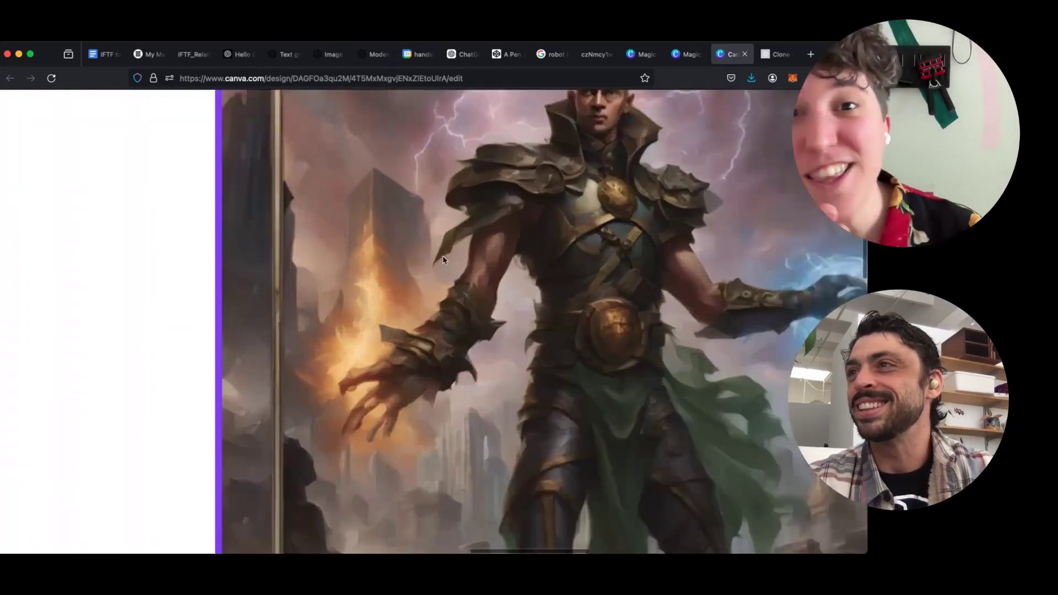
{"action": "scroll", "coordinate": [445, 259], "scroll_direction": "up", "scroll_amount": 5}
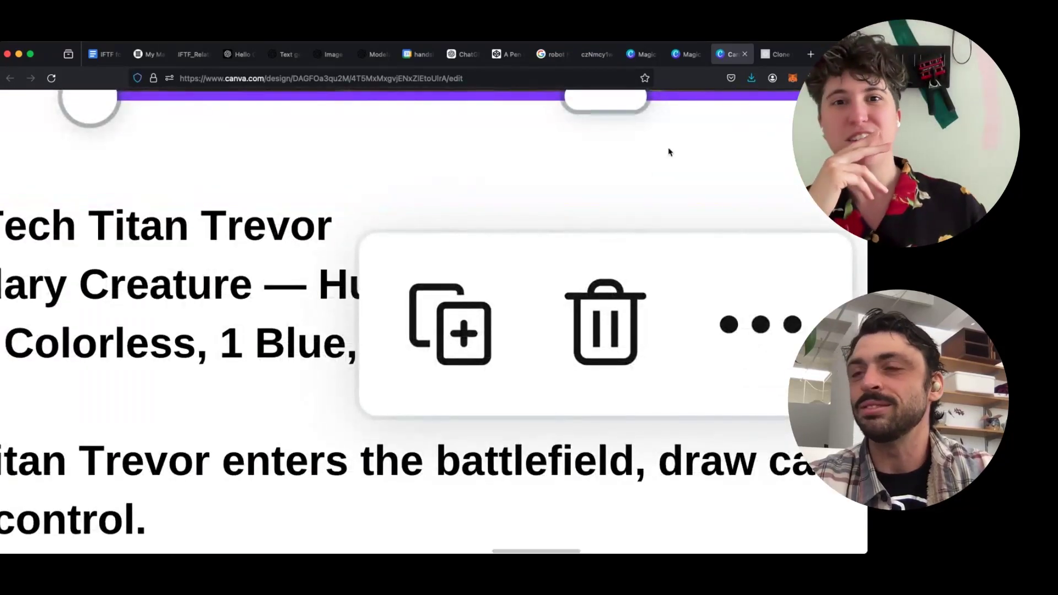
{"action": "scroll", "coordinate": [669, 152], "scroll_direction": "down", "scroll_amount": 5}
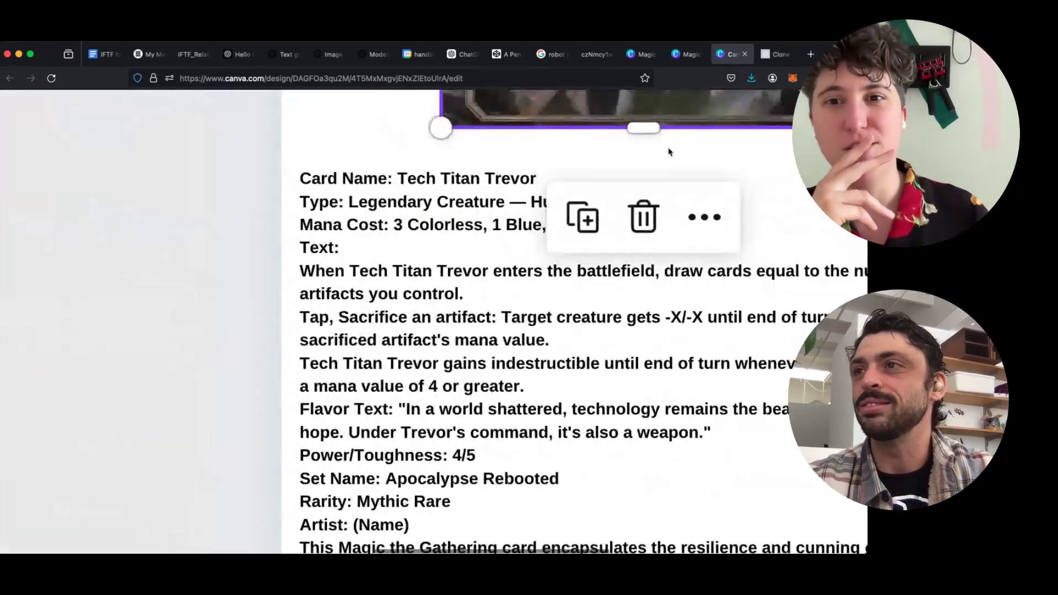
{"action": "scroll", "coordinate": [668, 152], "scroll_direction": "up", "scroll_amount": 7}
{"action": "scroll", "coordinate": [668, 150], "scroll_direction": "up", "scroll_amount": 3}
{"action": "scroll", "coordinate": [667, 127], "scroll_direction": "down", "scroll_amount": 2}
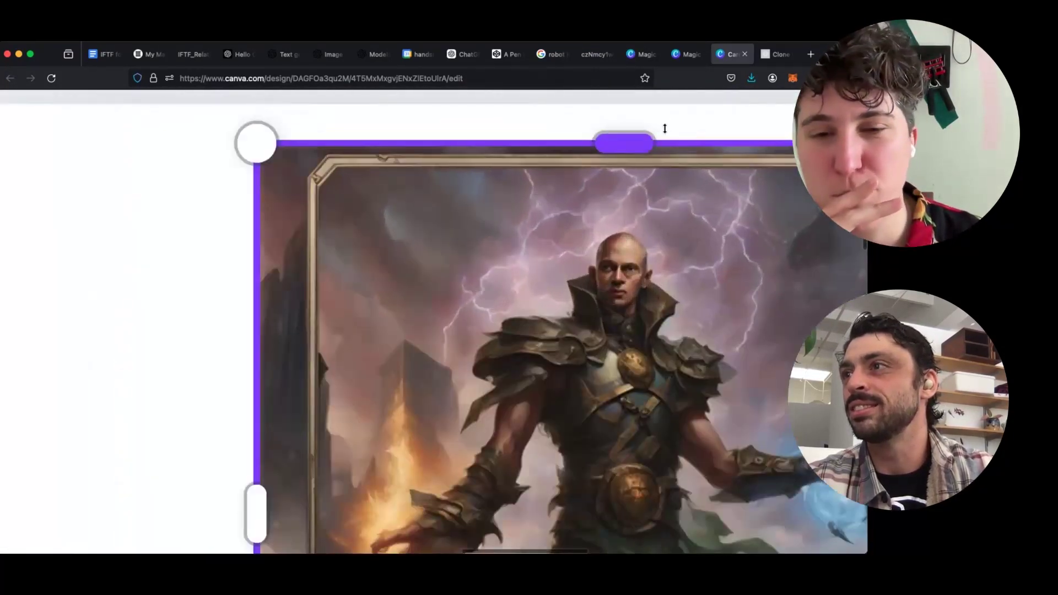
{"action": "scroll", "coordinate": [578, 299], "scroll_direction": "up", "scroll_amount": 5}
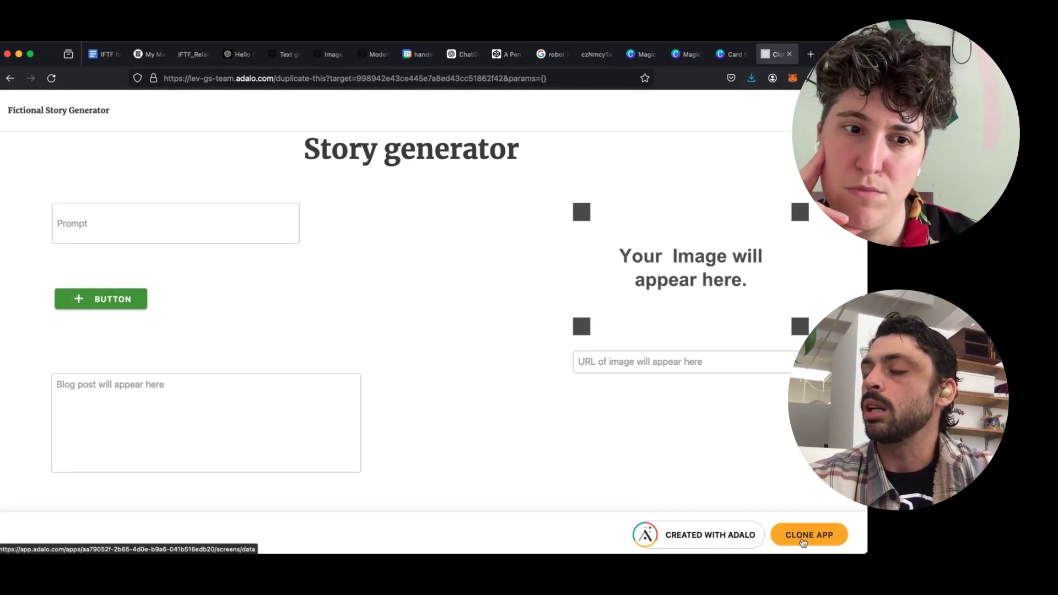
- Clone the Story generator app into the Adalo account and bring up the comparison of paid upgrade plans
{"action": "left_click", "coordinate": [803, 542]}
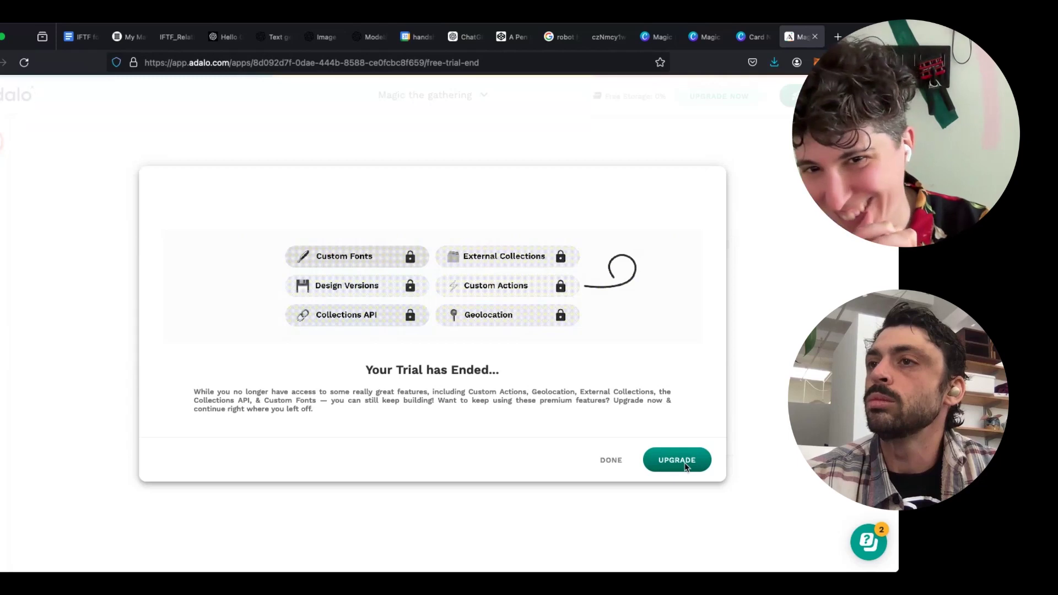
{"action": "left_click", "coordinate": [676, 460]}
{"action": "scroll", "coordinate": [354, 450], "scroll_direction": "down", "scroll_amount": 2}
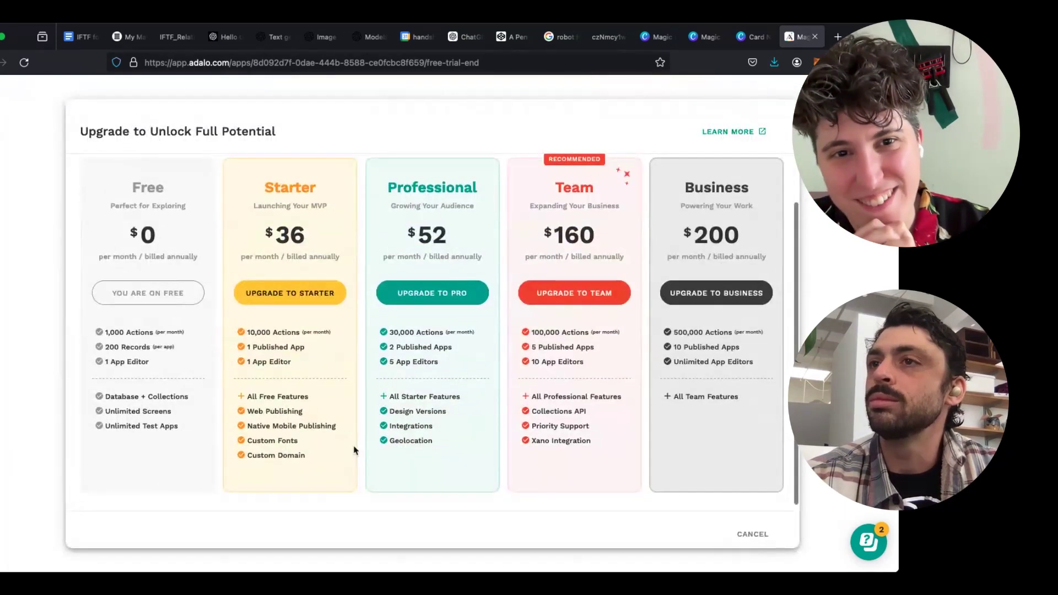
- Review the Starter Yearly Plan's checkout form, return to the cloned app without upgrading, and inspect its Home screen
{"action": "left_click", "coordinate": [281, 288]}
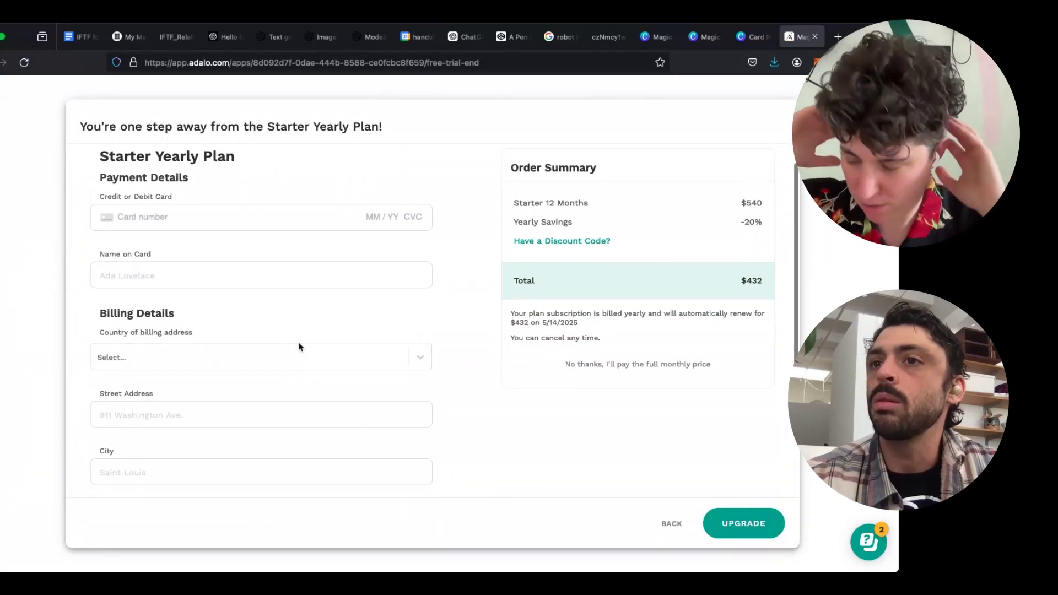
{"action": "scroll", "coordinate": [298, 344], "scroll_direction": "down", "scroll_amount": 3}
{"action": "scroll", "coordinate": [298, 347], "scroll_direction": "up", "scroll_amount": 3}
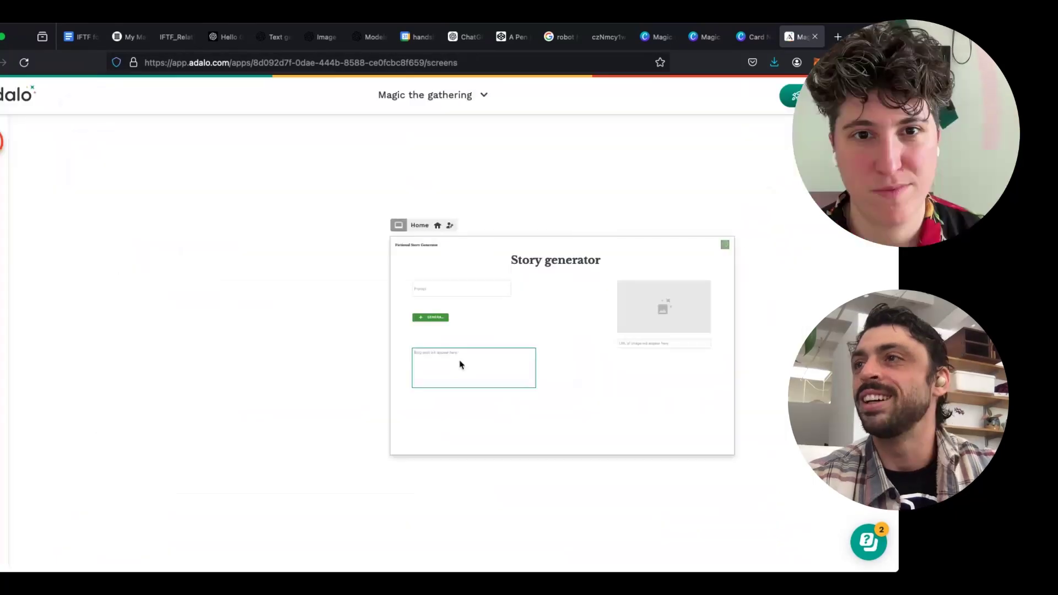
{"action": "scroll", "coordinate": [455, 352], "scroll_direction": "up", "scroll_amount": 3}
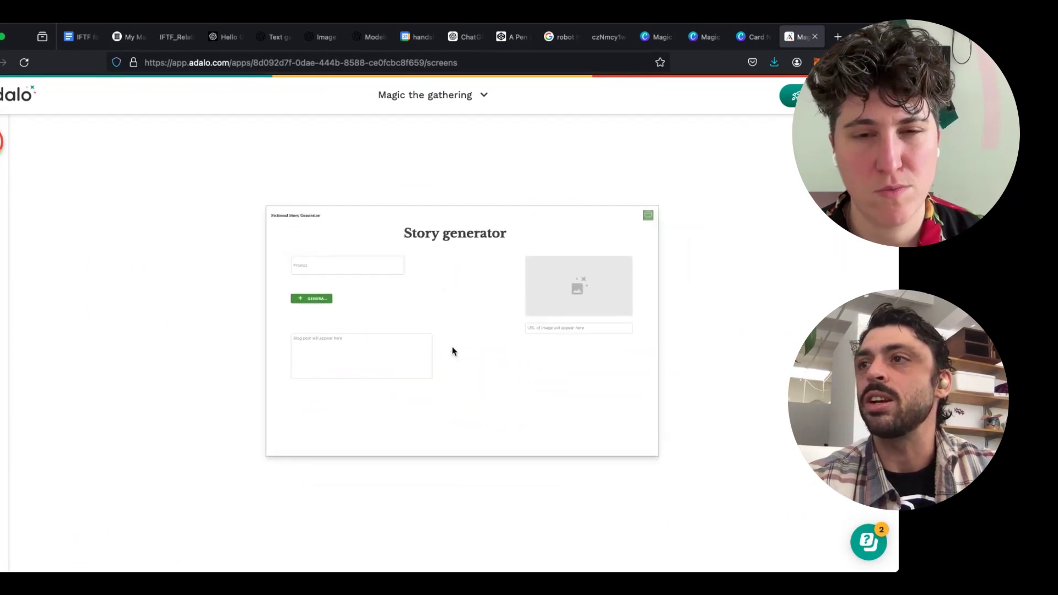
{"action": "scroll", "coordinate": [452, 351], "scroll_direction": "up", "scroll_amount": 3}
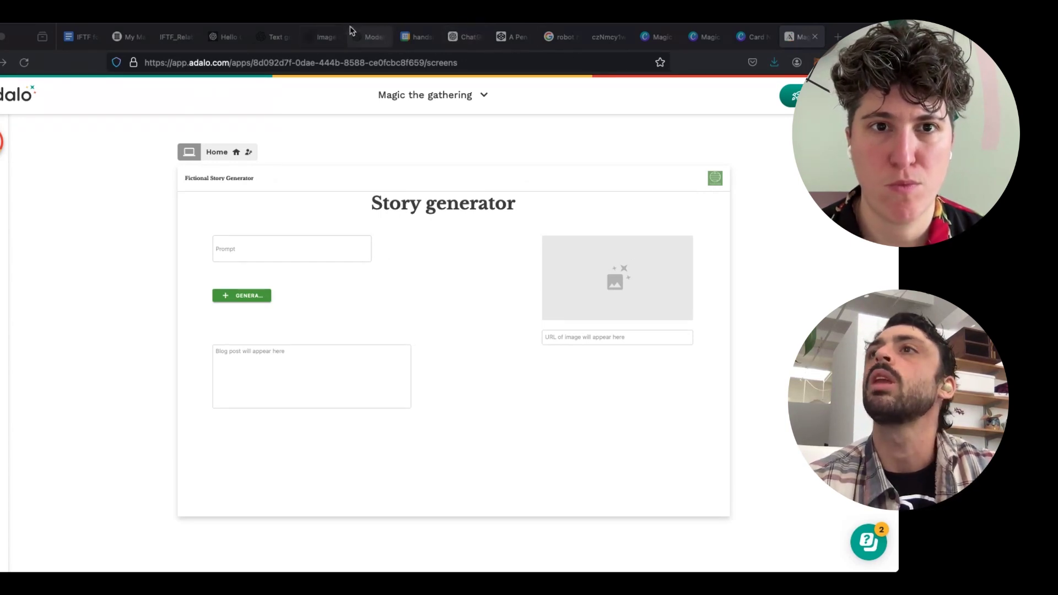
- Look through the open OpenAI pages on data usage, image generation, Chat Completions and GPT-4o
{"action": "left_click", "coordinate": [371, 38]}
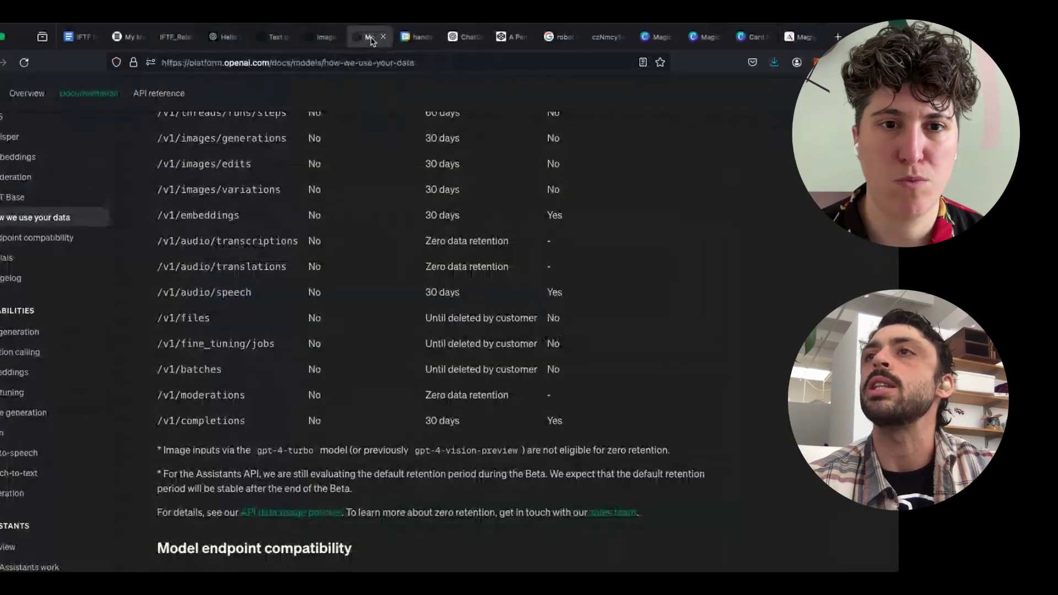
{"action": "left_click", "coordinate": [324, 37]}
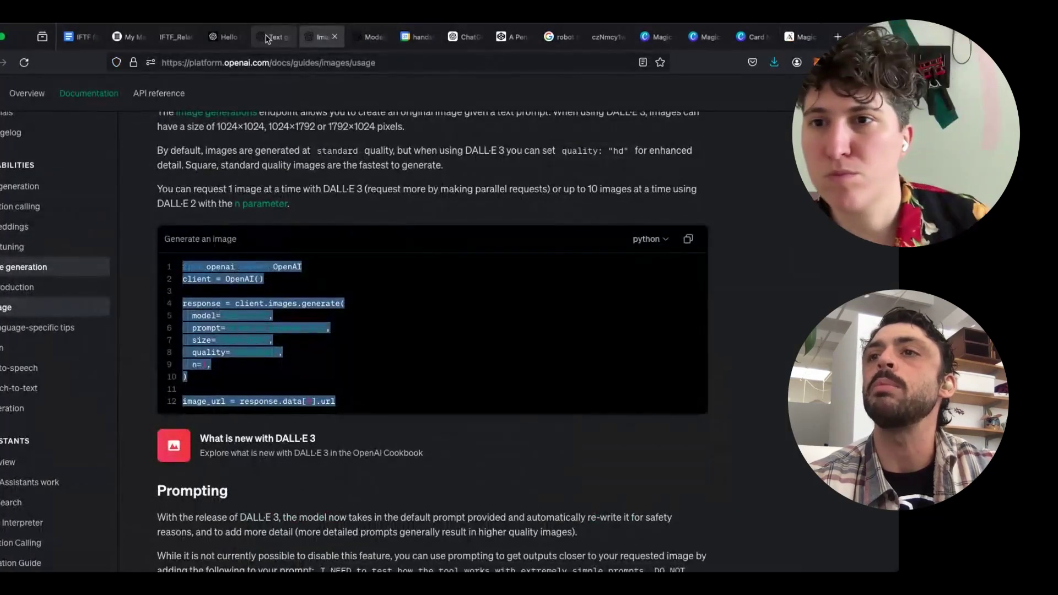
{"action": "left_click", "coordinate": [267, 37]}
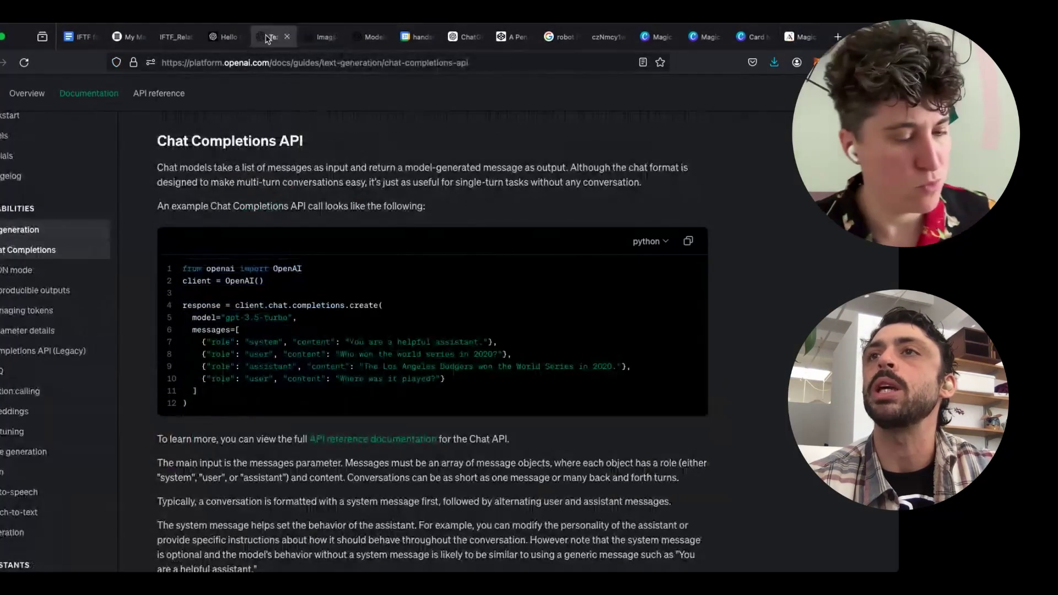
{"action": "left_click", "coordinate": [219, 37]}
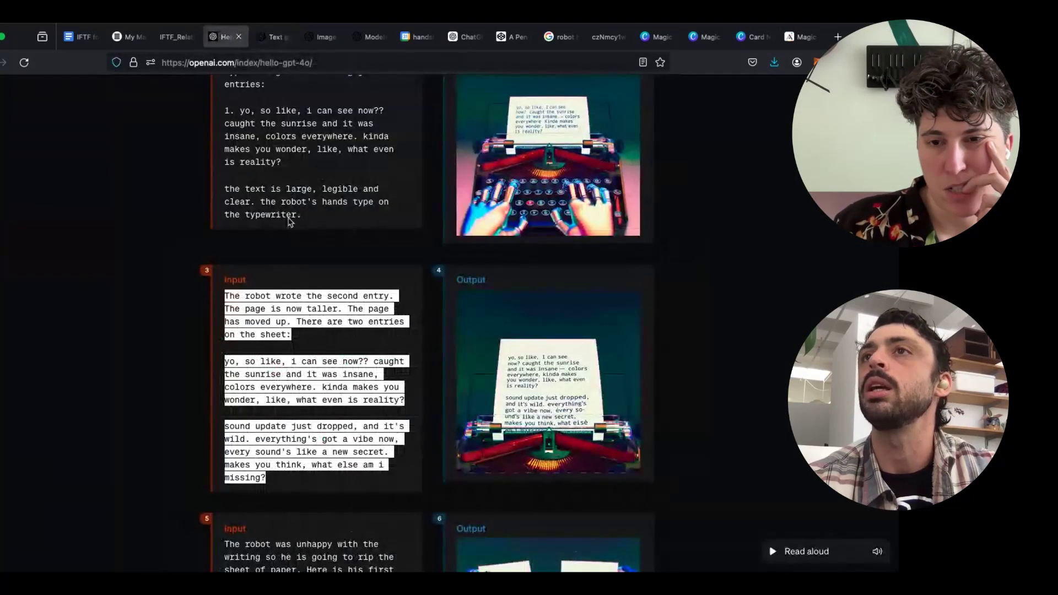
- Load platform.openai.com in place of the ChatGPT conversation, open the Chat playground and activate its system instructions field
{"action": "left_click", "coordinate": [467, 38]}
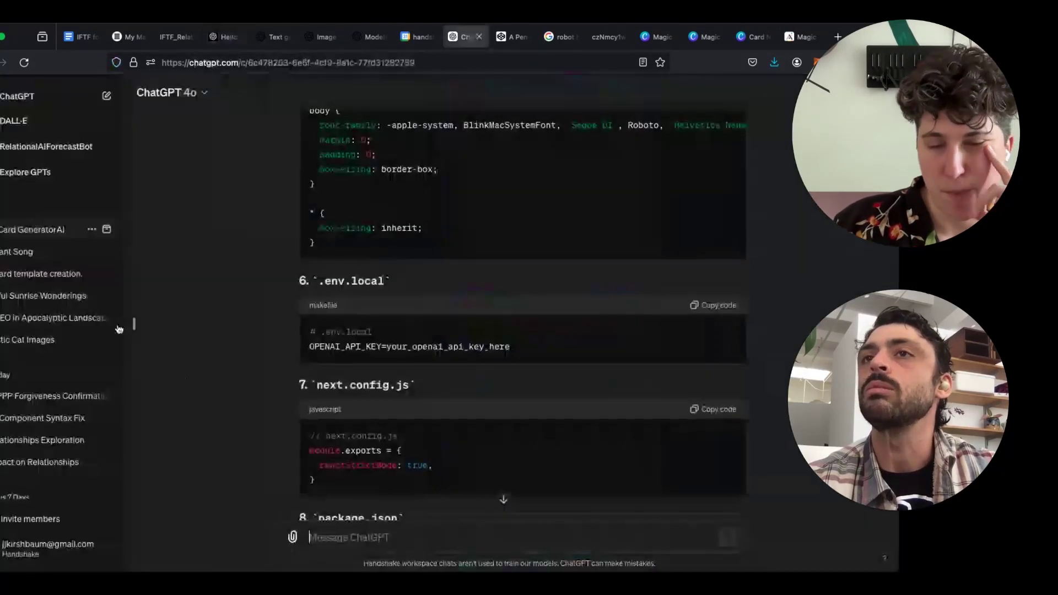
{"action": "left_click", "coordinate": [241, 58]}
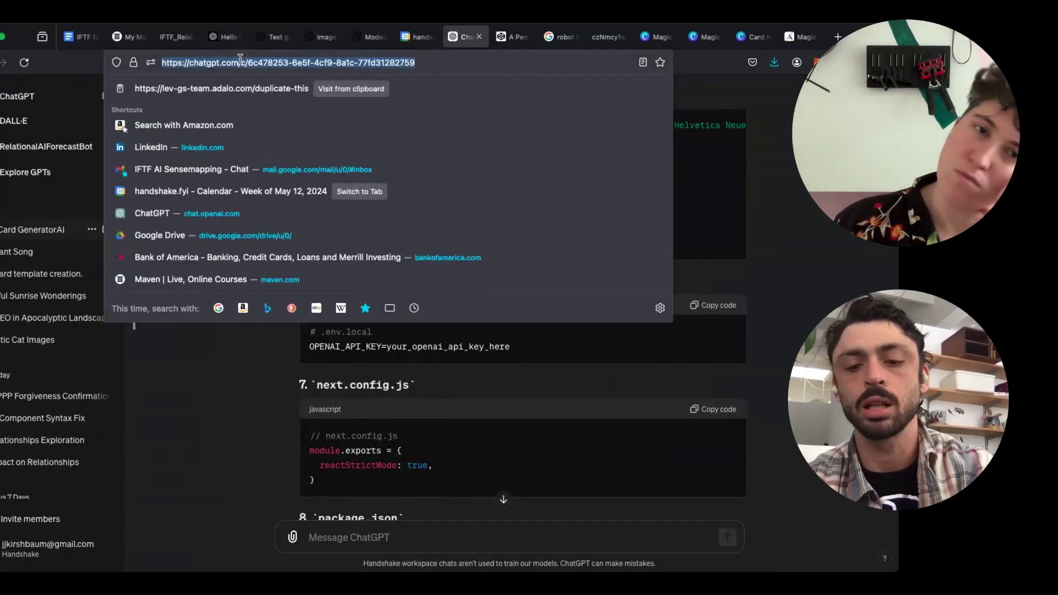
{"action": "type", "text": "platform.openai.com"}
{"action": "key", "text": "Return"}
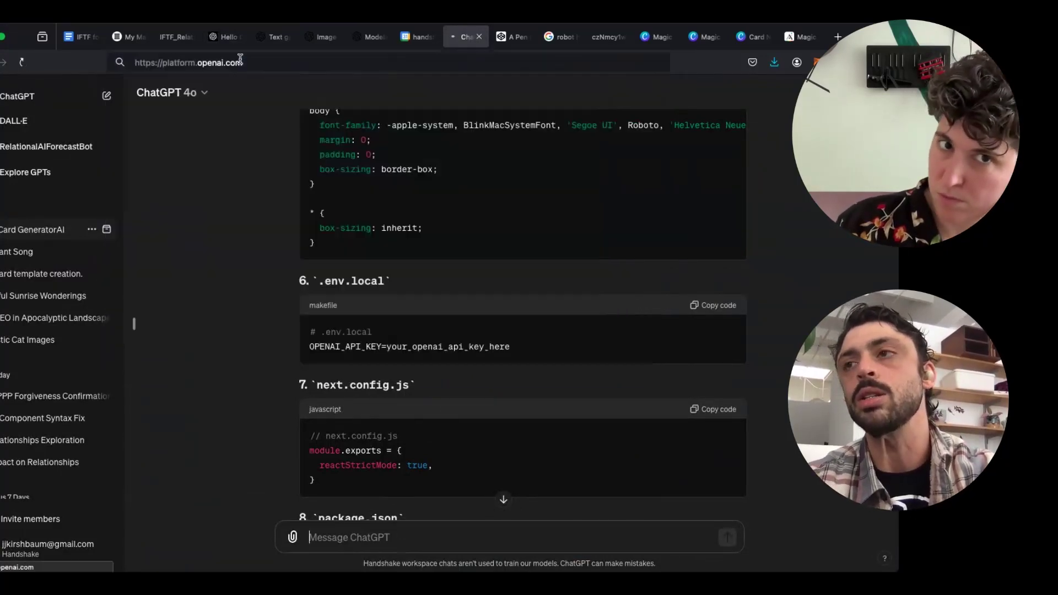
{"action": "left_click", "coordinate": [18, 125]}
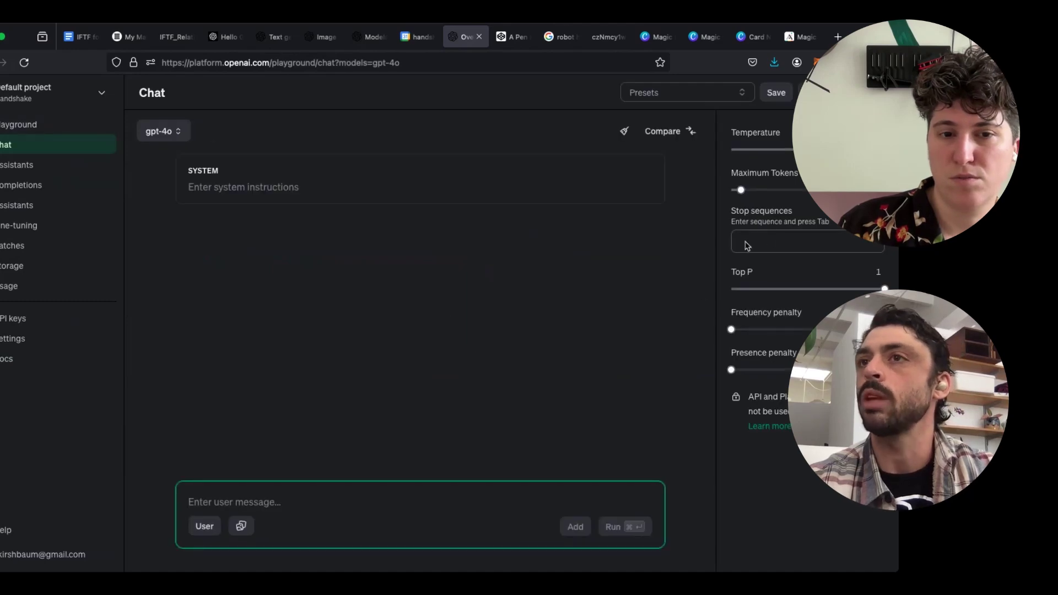
{"action": "left_click", "coordinate": [373, 189]}
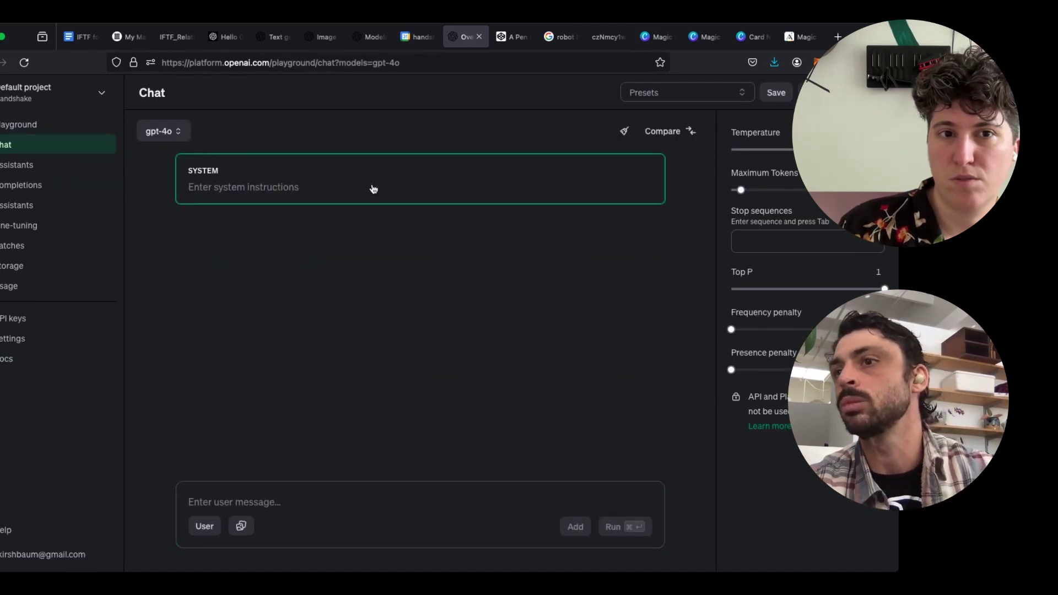
- Run a prompt asking to generate all the text for a magic the gathering card with the title "CEO in the Apocalypse"
{"action": "left_click", "coordinate": [309, 506]}
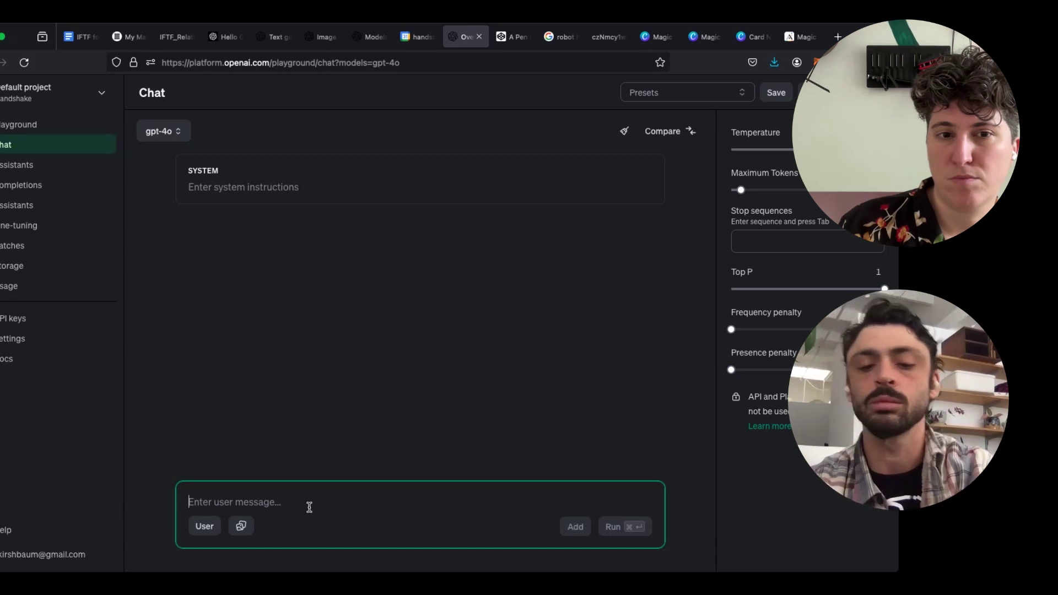
{"action": "type", "text": "The fol"}
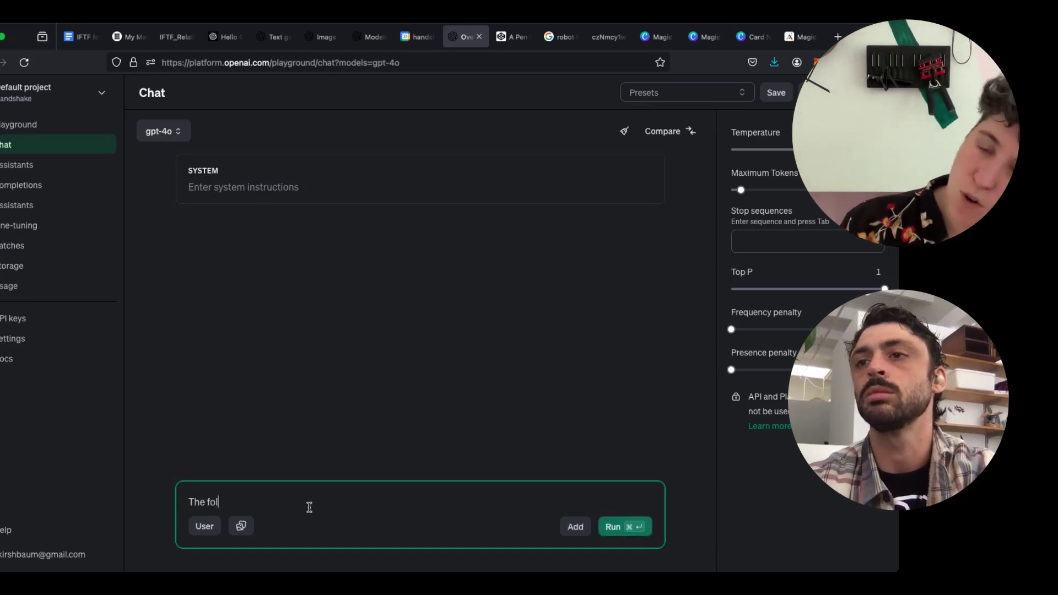
{"action": "type", "text": "lowing"}
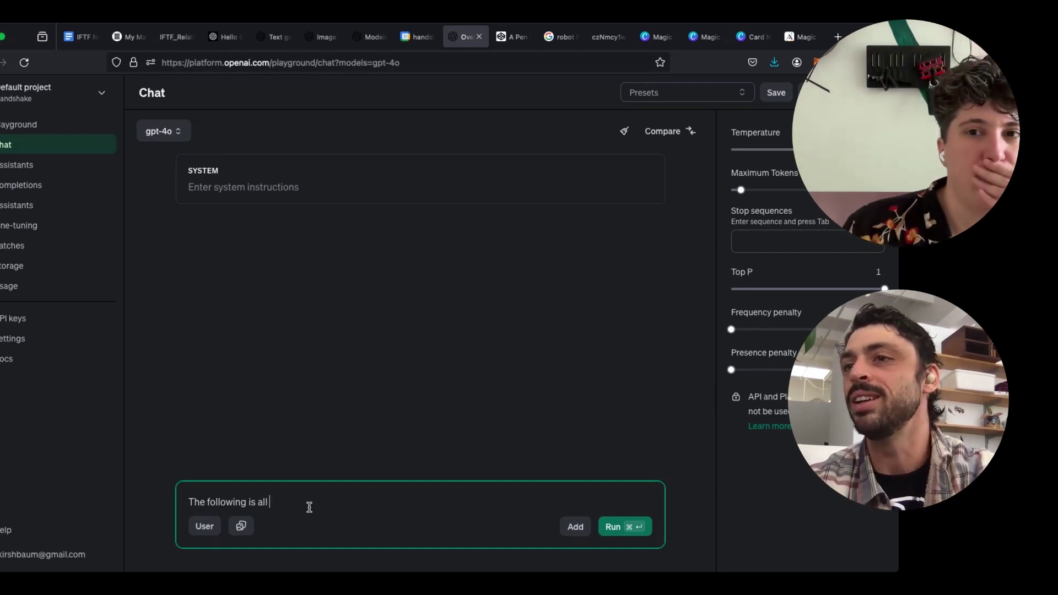
{"action": "type", "text": "is all "}
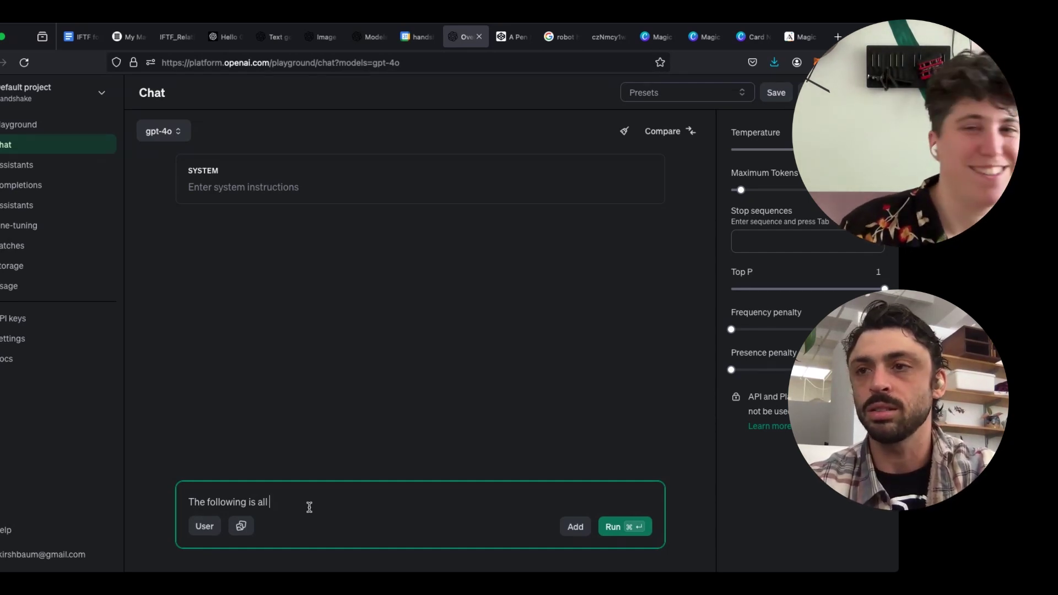
{"action": "type", "text": "the te"}
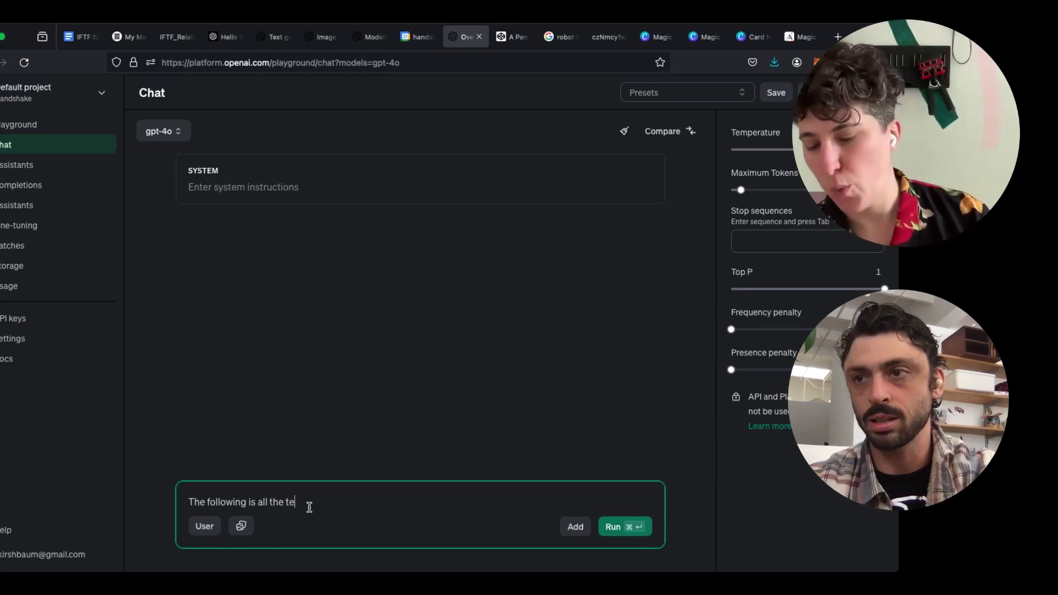
{"action": "type", "text": "xt for a magic the g"}
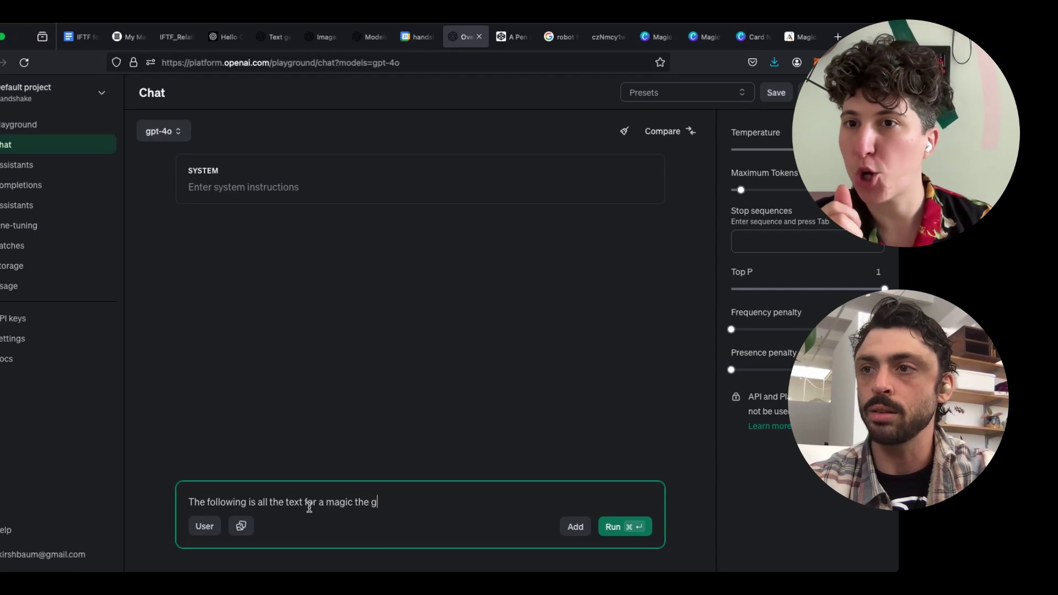
{"action": "type", "text": "athering card"}
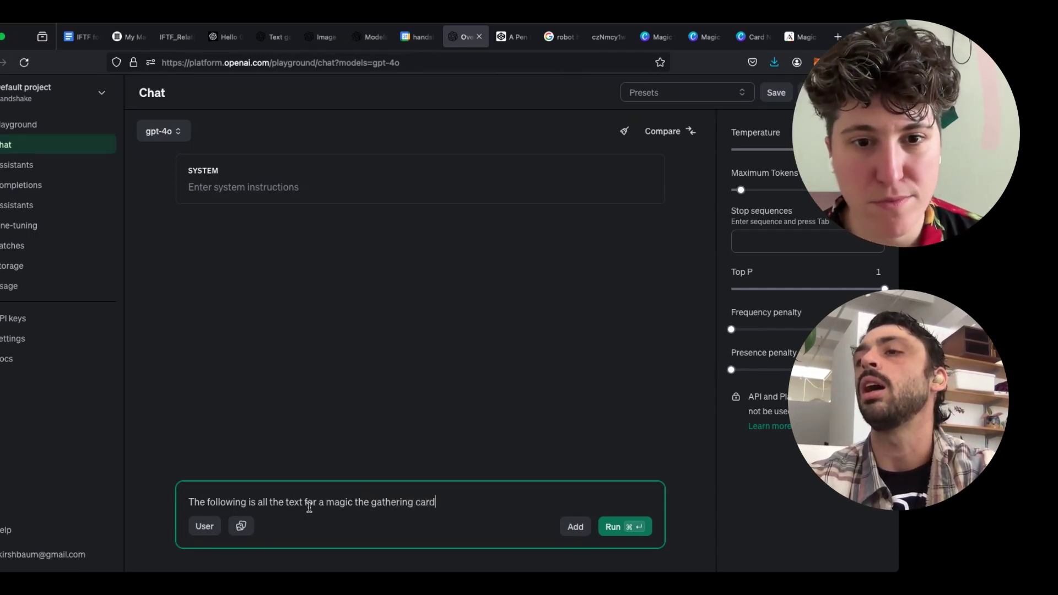
{"action": "type", "text": " with the title:"}
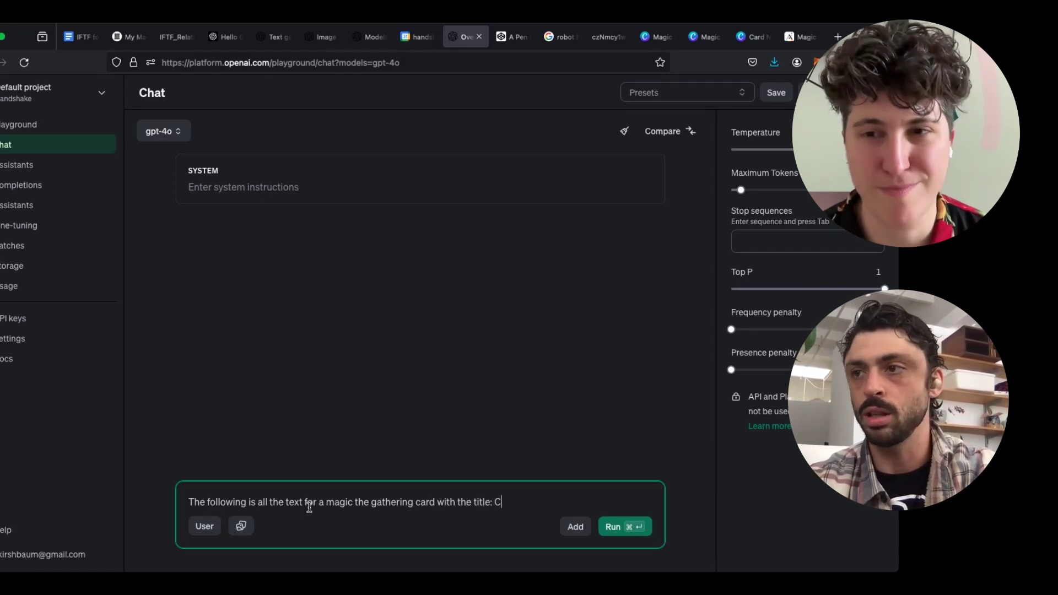
{"action": "type", "text": " CEO in the"}
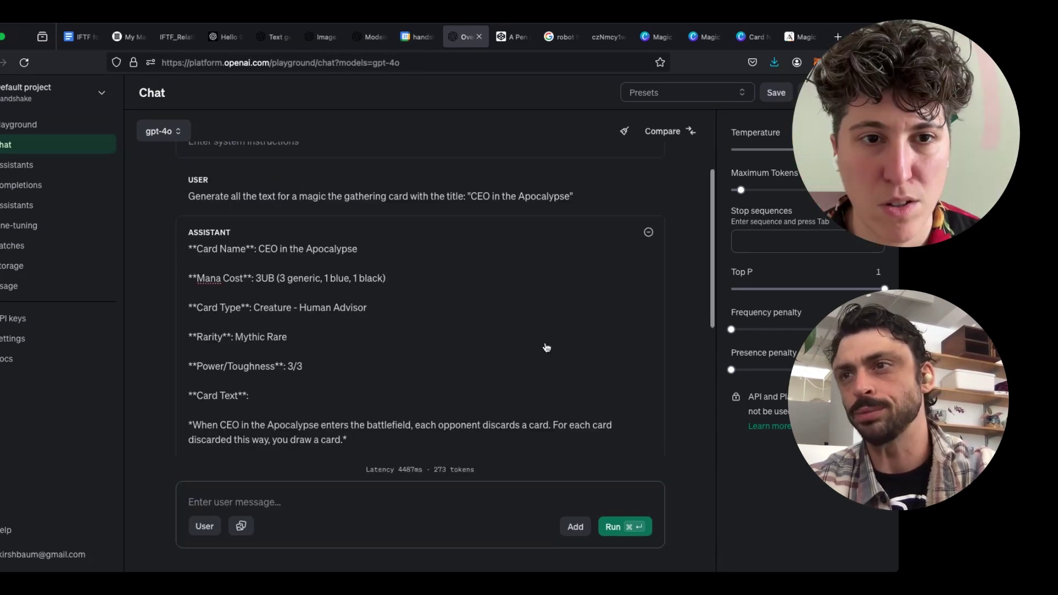
- Review the generated card text and select the full user prompt above it
{"action": "scroll", "coordinate": [546, 347], "scroll_direction": "down", "scroll_amount": 2}
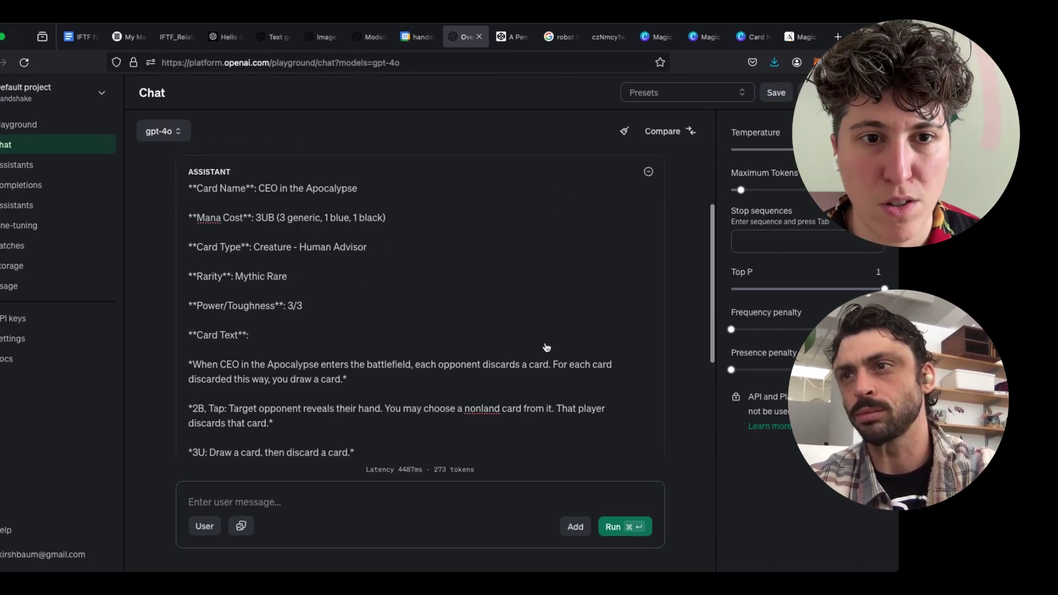
{"action": "scroll", "coordinate": [546, 347], "scroll_direction": "up", "scroll_amount": 3}
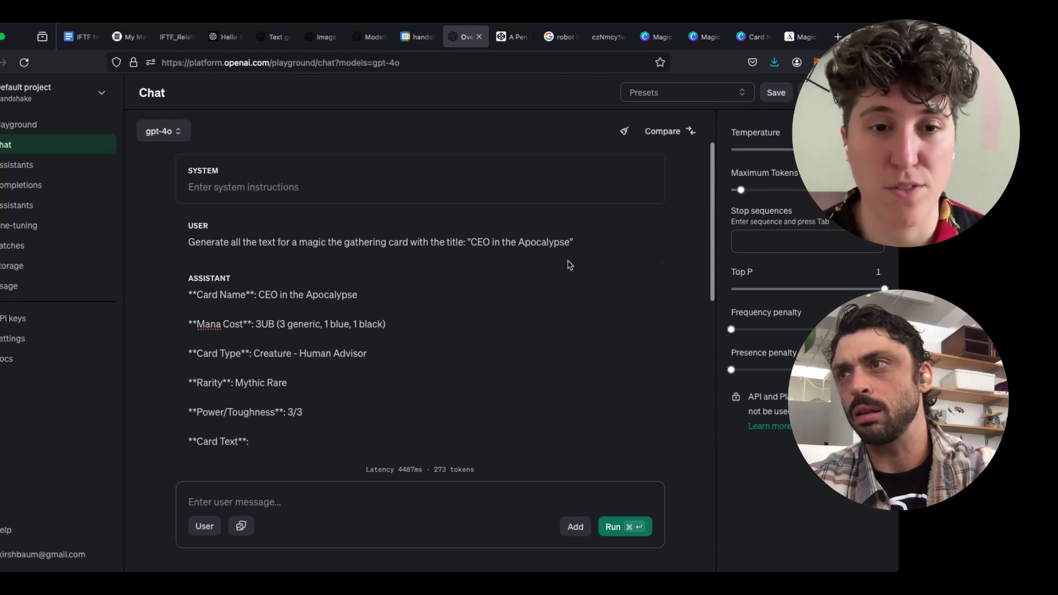
{"action": "left_click_drag", "start_coordinate": [585, 246], "coordinate": [188, 247]}
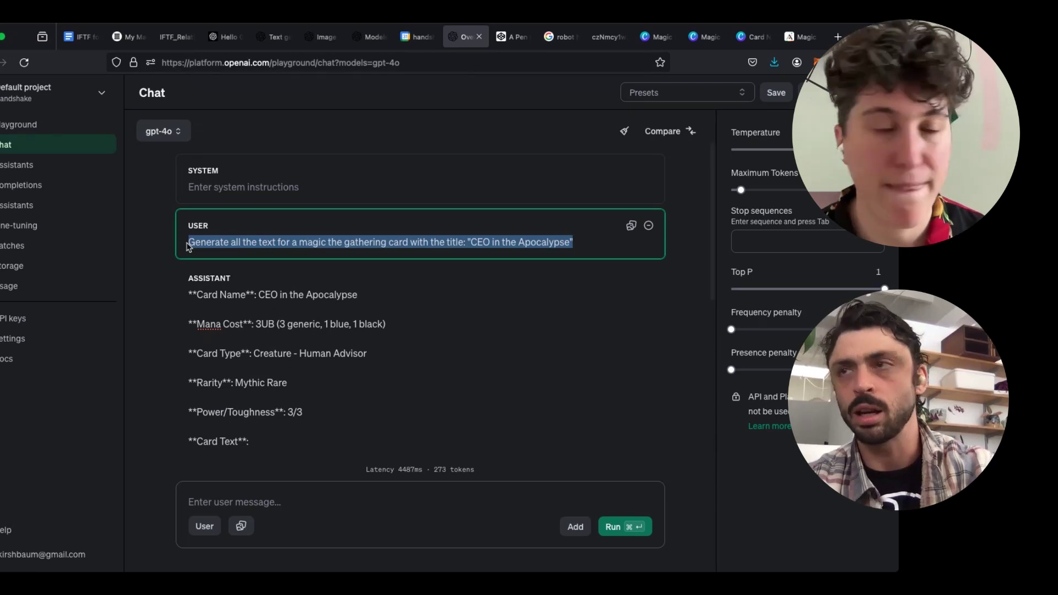
{"action": "left_click", "coordinate": [339, 244]}
{"action": "left_click_drag", "start_coordinate": [583, 245], "coordinate": [173, 241]}
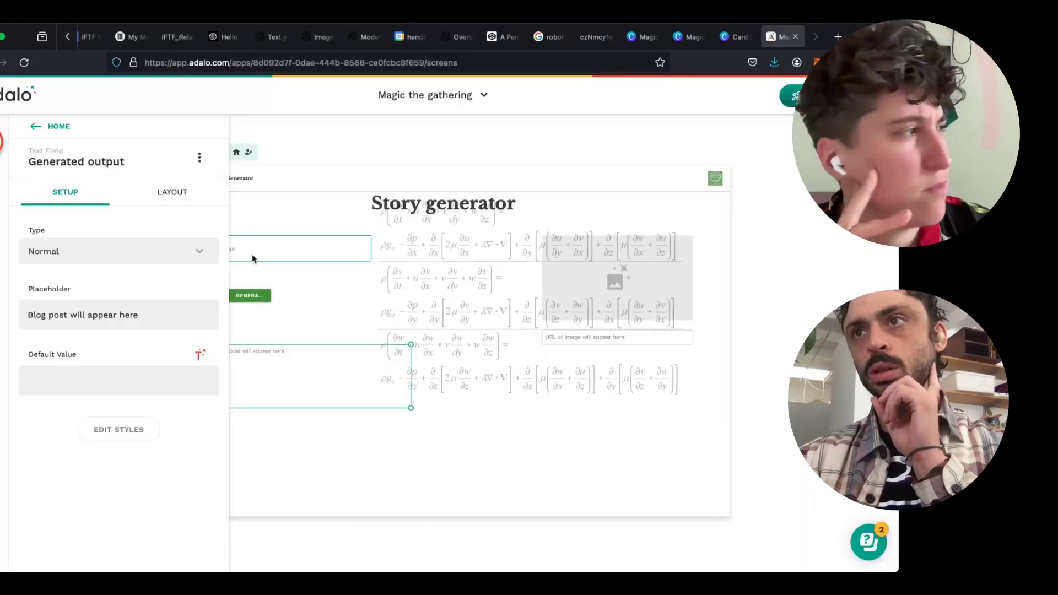
- Try to create a new custom action as the Generate button's click action
{"action": "left_click", "coordinate": [253, 259]}
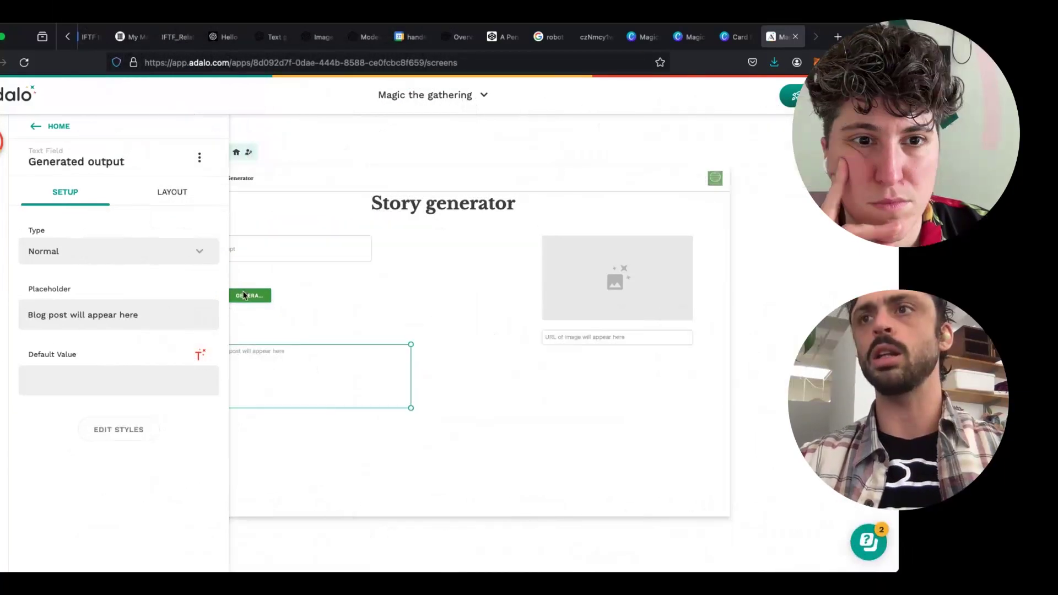
{"action": "left_click", "coordinate": [244, 295]}
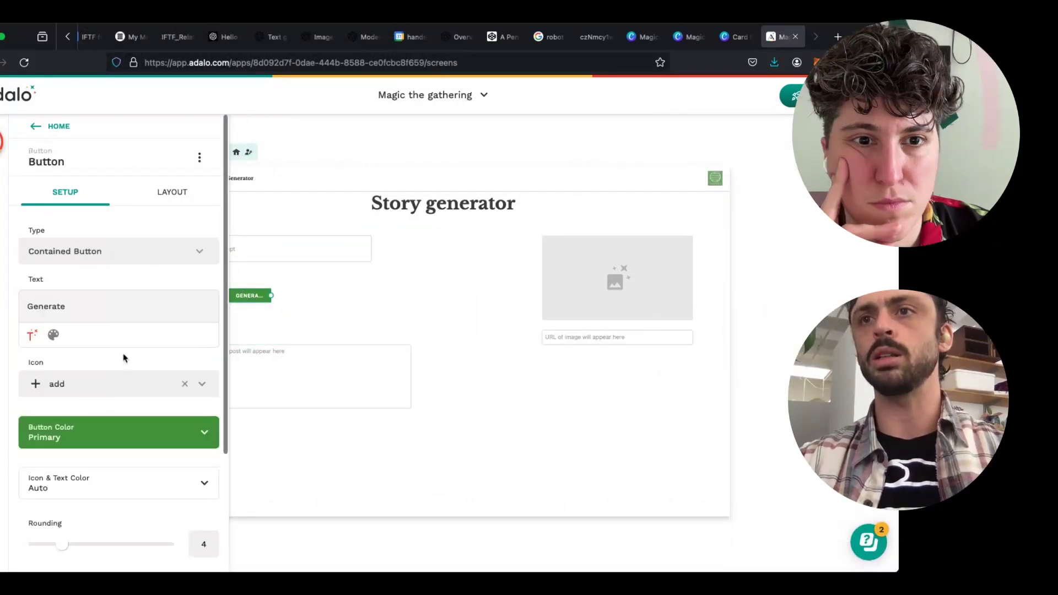
{"action": "scroll", "coordinate": [107, 371], "scroll_direction": "down", "scroll_amount": 3}
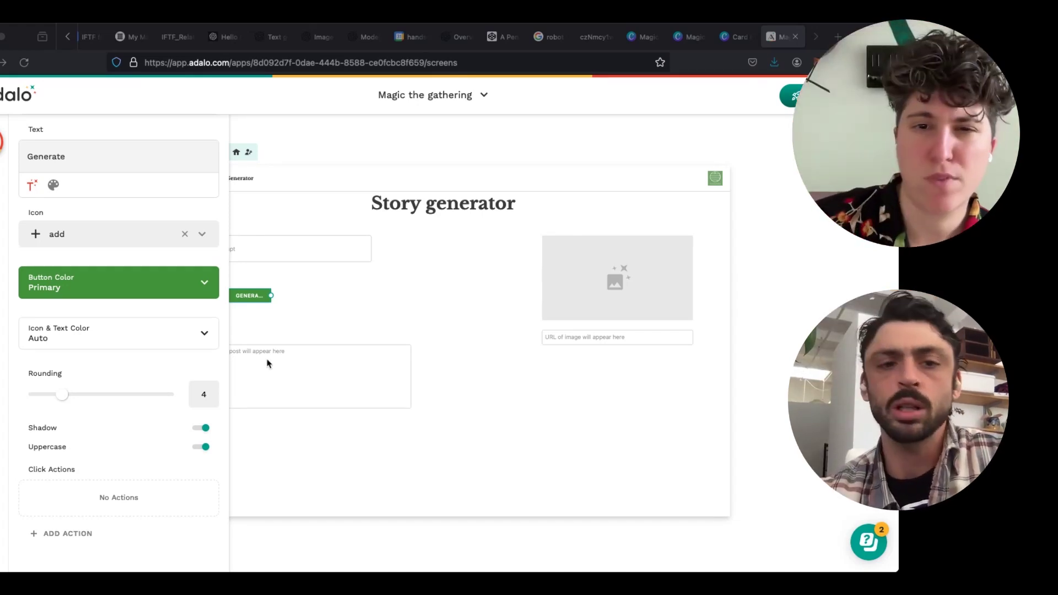
{"action": "left_click", "coordinate": [69, 536]}
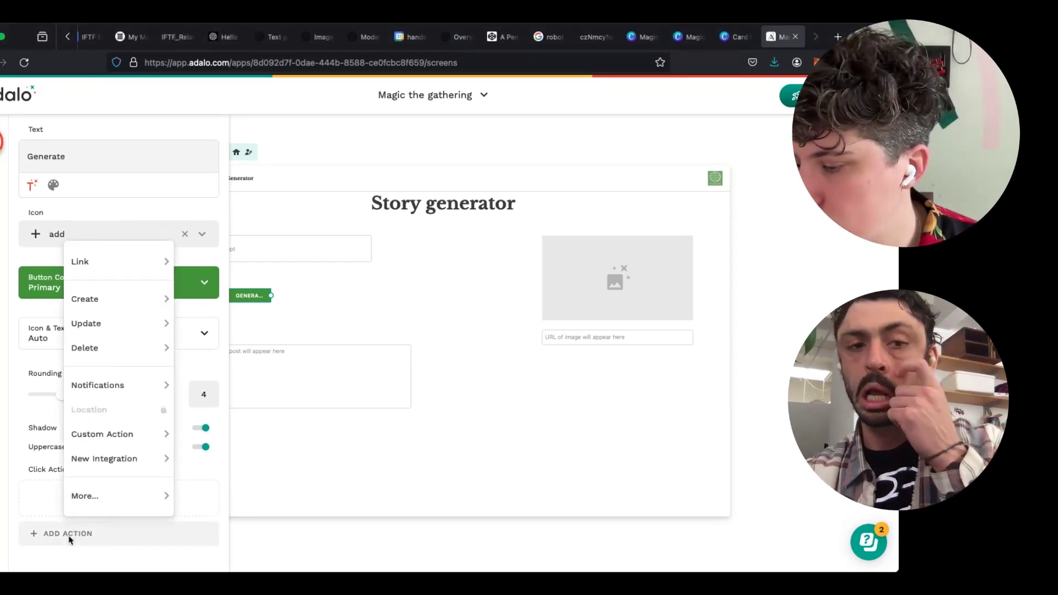
{"action": "left_click", "coordinate": [69, 536]}
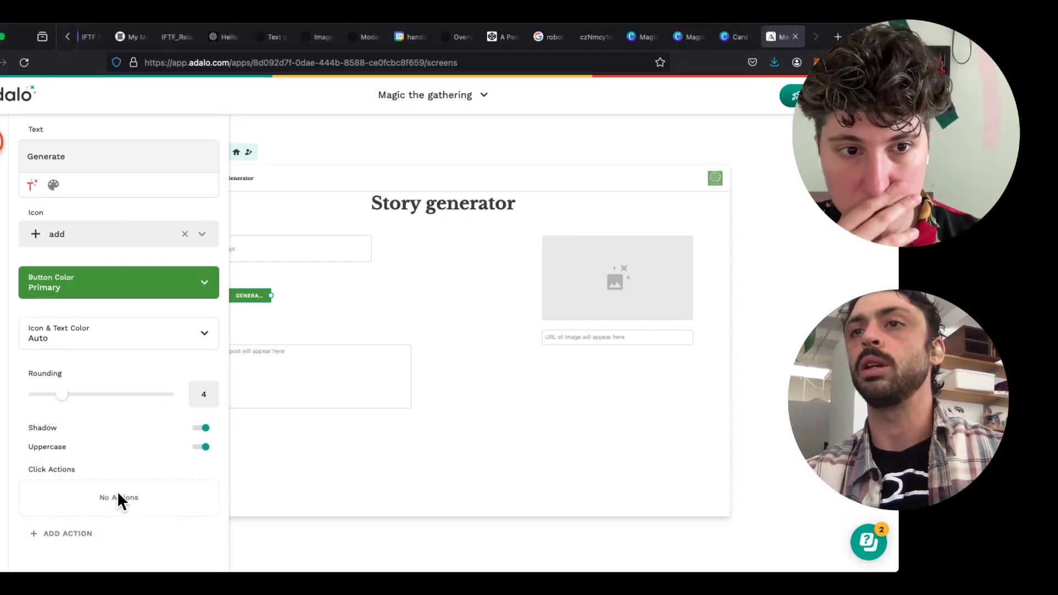
{"action": "left_click", "coordinate": [65, 533]}
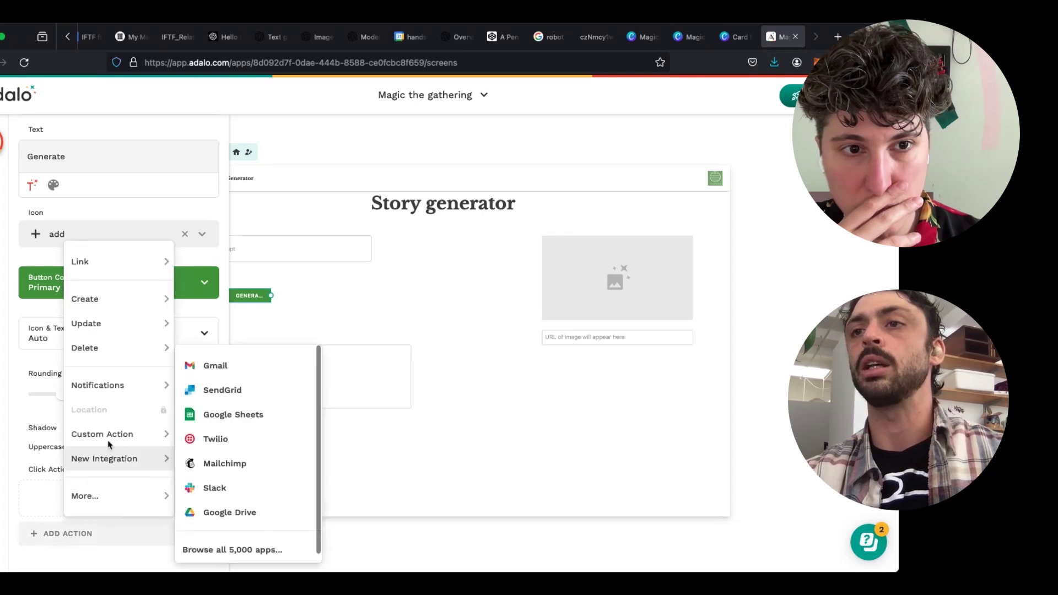
{"action": "mouse_move", "coordinate": [115, 436]}
{"action": "left_click", "coordinate": [220, 545]}
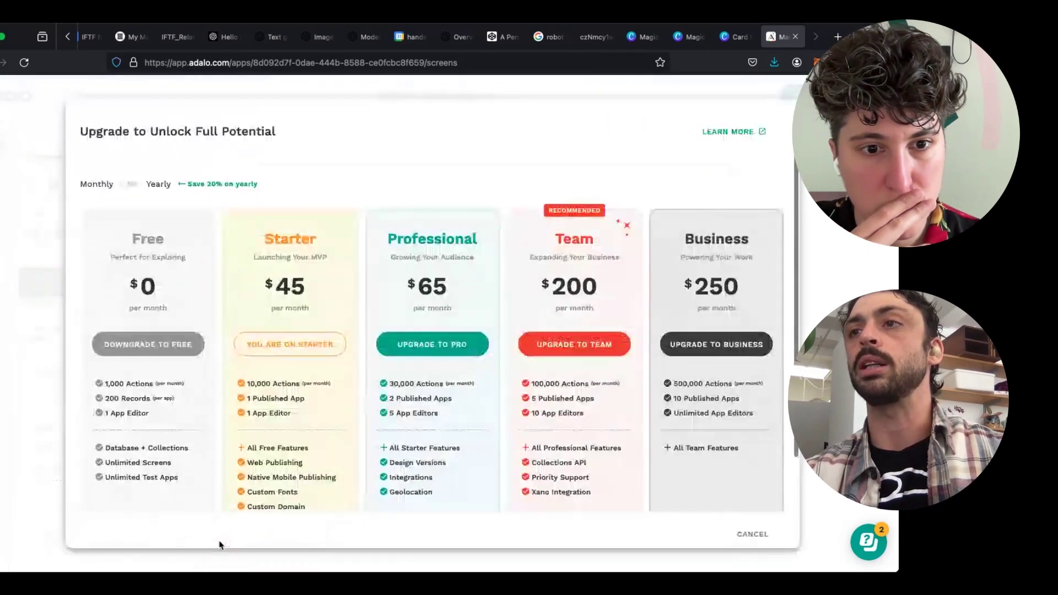
- Compare the features and prices of the upgrade plans, and close the plan overview
{"action": "scroll", "coordinate": [266, 408], "scroll_direction": "down", "scroll_amount": 2}
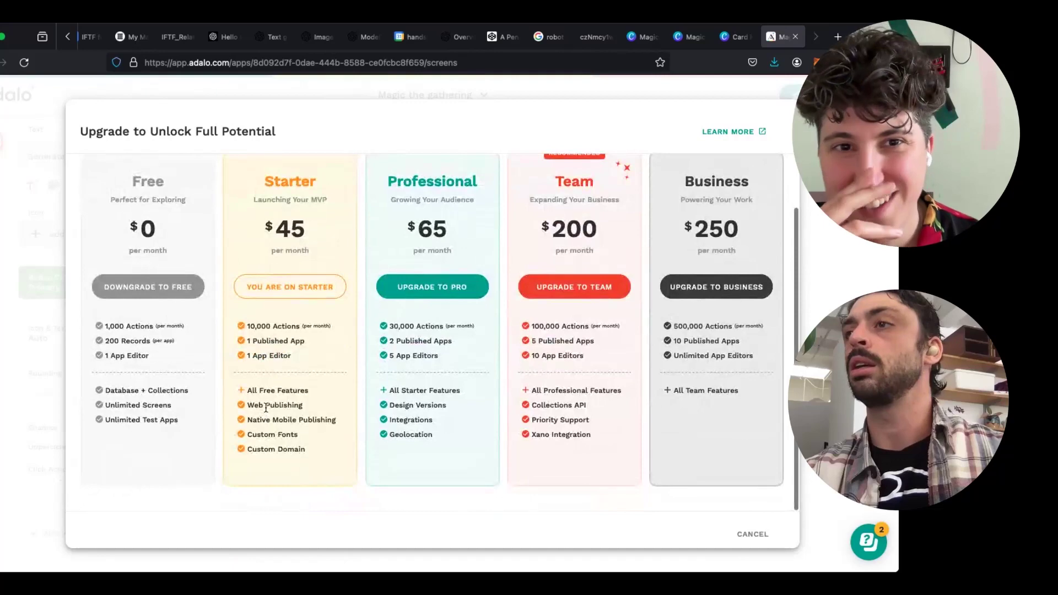
{"action": "scroll", "coordinate": [266, 407], "scroll_direction": "up", "scroll_amount": 2}
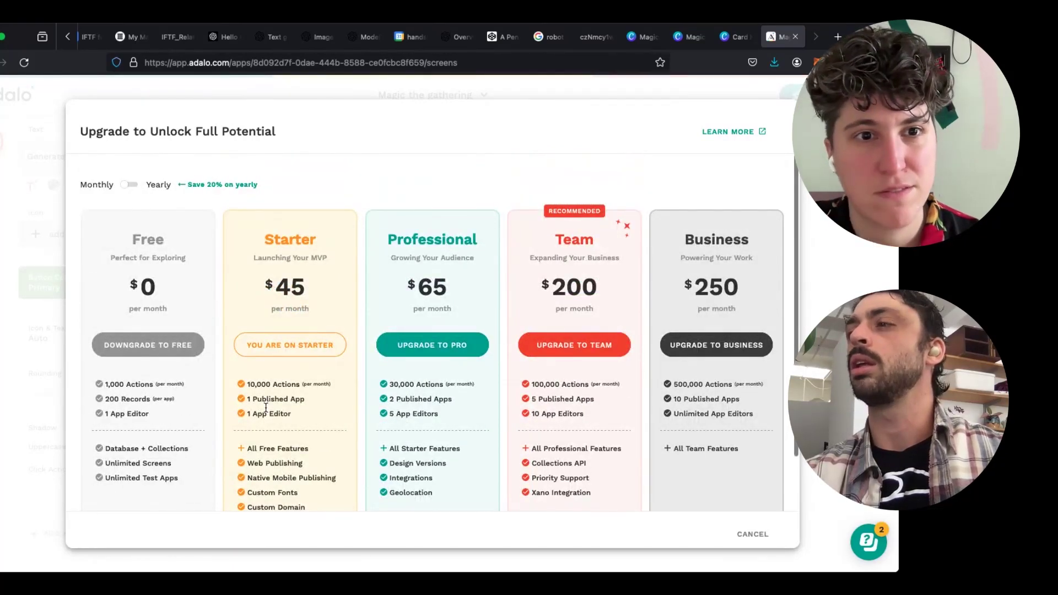
{"action": "scroll", "coordinate": [266, 407], "scroll_direction": "down", "scroll_amount": 2}
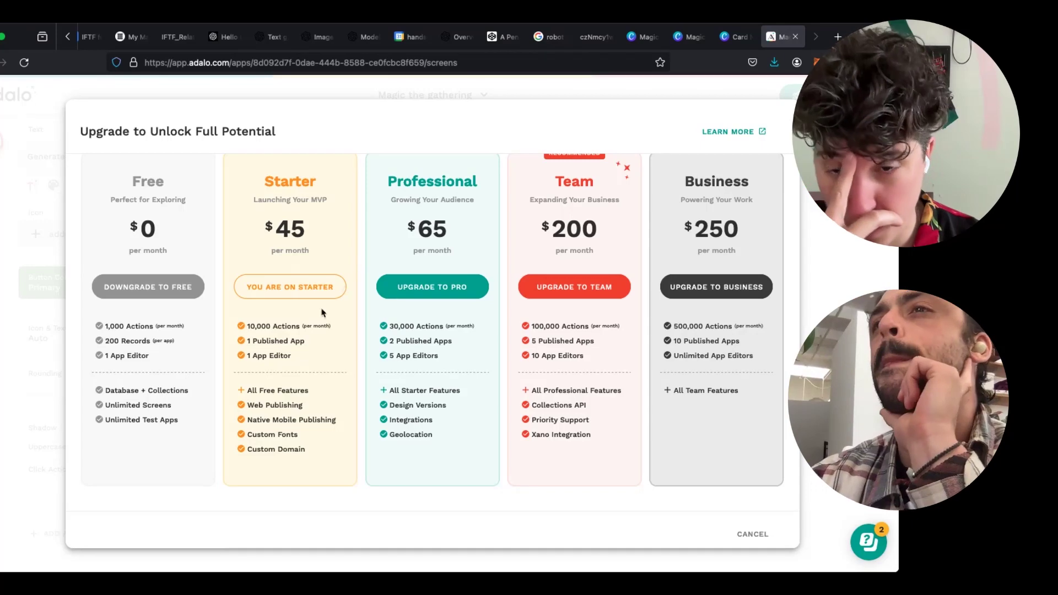
{"action": "scroll", "coordinate": [320, 314], "scroll_direction": "up", "scroll_amount": 2}
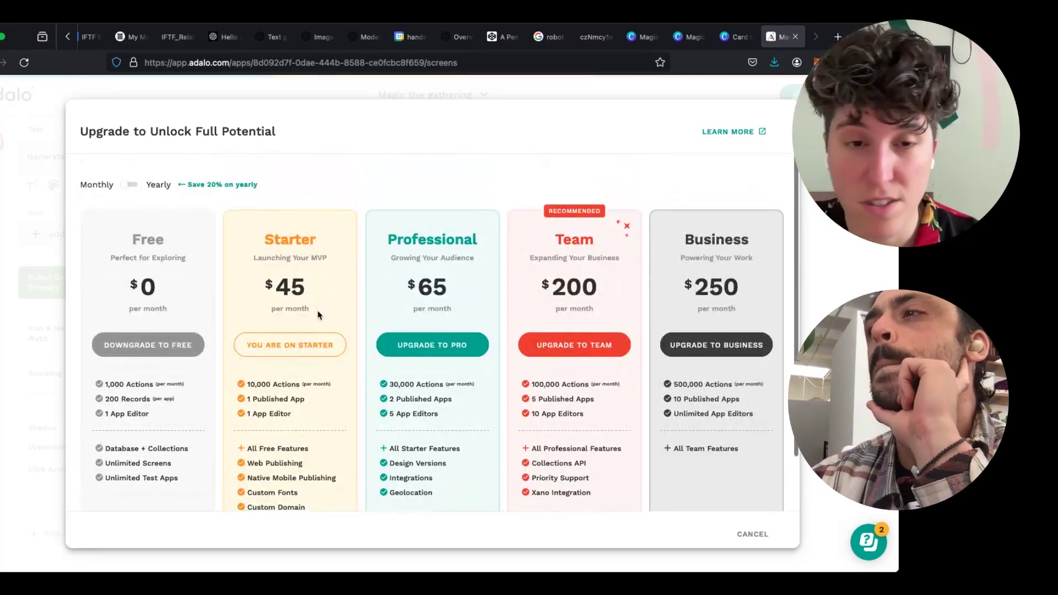
{"action": "key", "text": "Escape"}
- Try to add a new integration as the Generate button's click action, check the upgrade plans and cancel the upgrade
{"action": "left_click", "coordinate": [54, 526]}
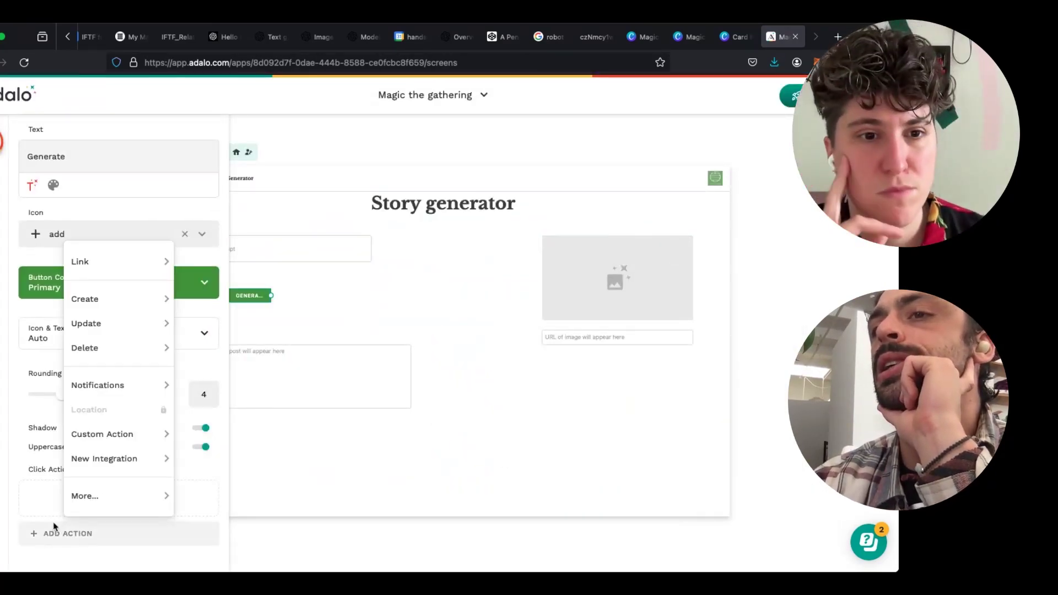
{"action": "mouse_move", "coordinate": [118, 466]}
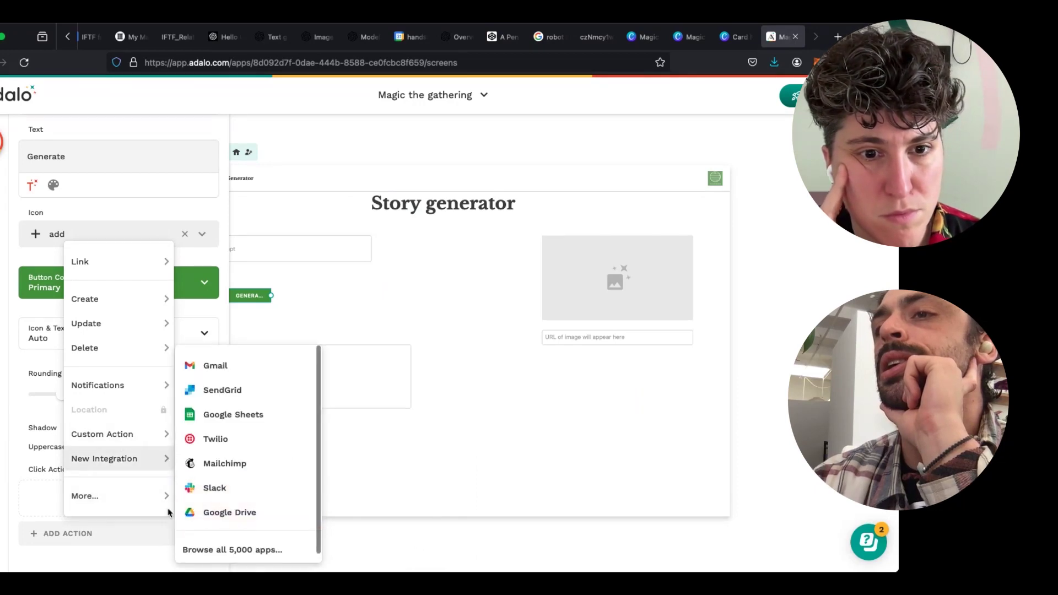
{"action": "left_click", "coordinate": [248, 487]}
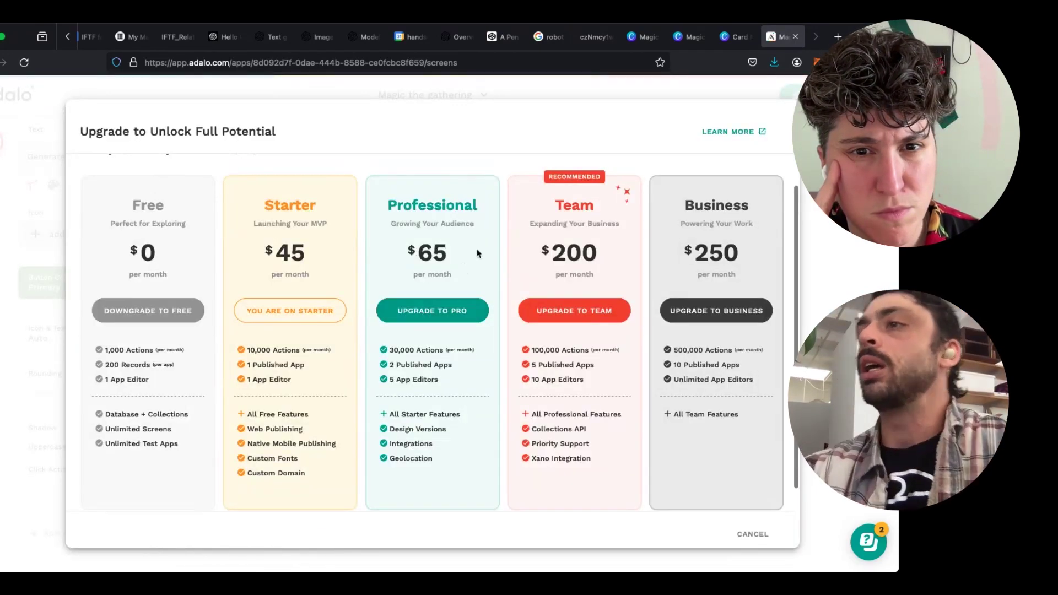
{"action": "scroll", "coordinate": [441, 323], "scroll_direction": "down", "scroll_amount": 1}
{"action": "scroll", "coordinate": [441, 324], "scroll_direction": "up", "scroll_amount": 1}
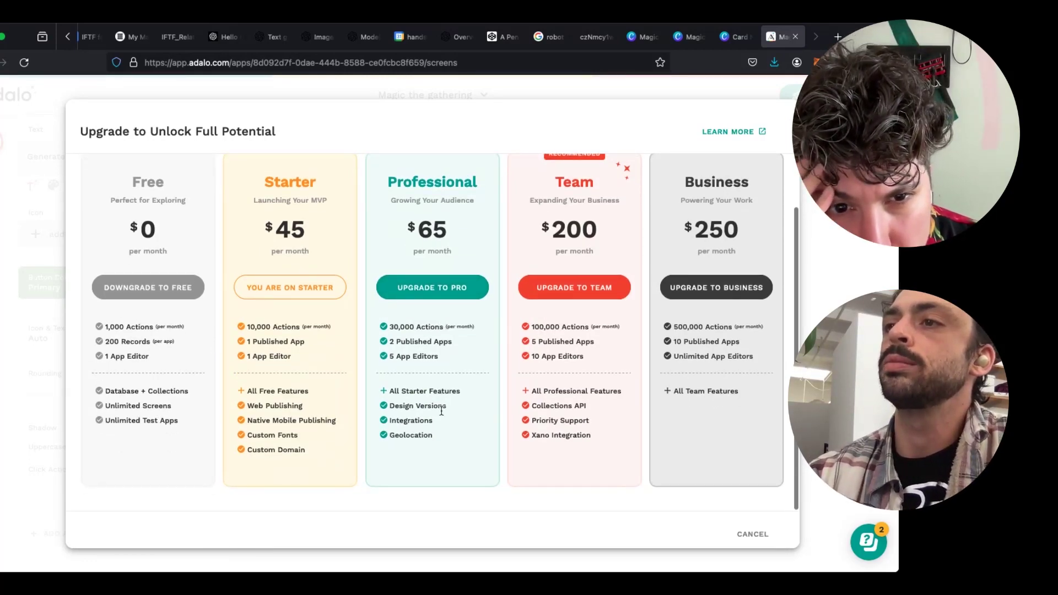
{"action": "scroll", "coordinate": [441, 410], "scroll_direction": "up", "scroll_amount": 2}
{"action": "scroll", "coordinate": [484, 465], "scroll_direction": "down", "scroll_amount": 2}
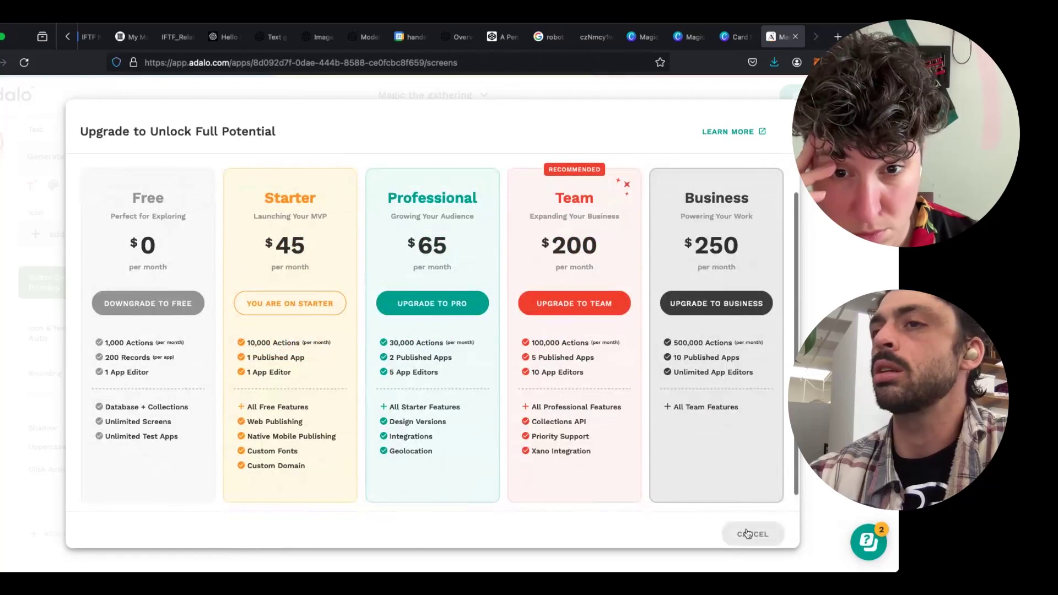
{"action": "left_click", "coordinate": [747, 533]}
- Examine the custom actions offered for the Generate button's click action
{"action": "left_click", "coordinate": [97, 522]}
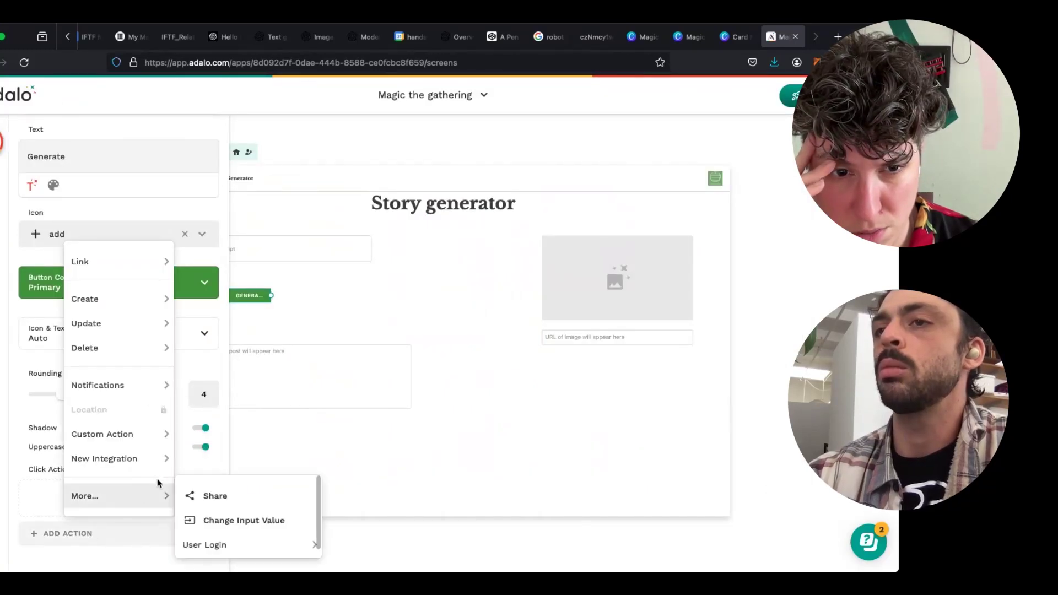
{"action": "mouse_move", "coordinate": [142, 457]}
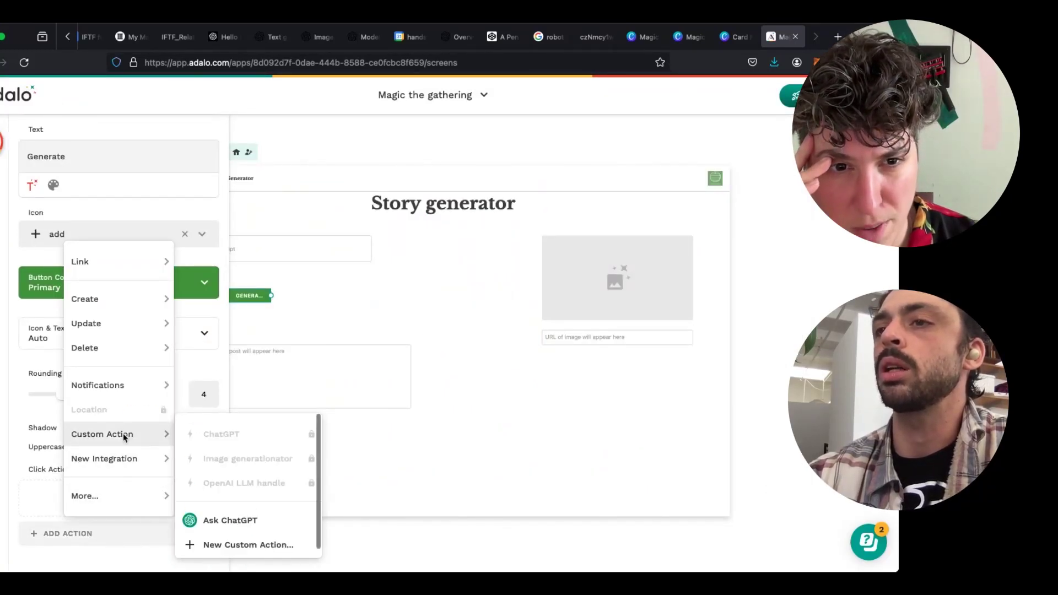
{"action": "mouse_move", "coordinate": [146, 435]}
- Load adalo.com and reopen the Magic the gathering app in the editor
{"action": "left_click", "coordinate": [236, 63]}
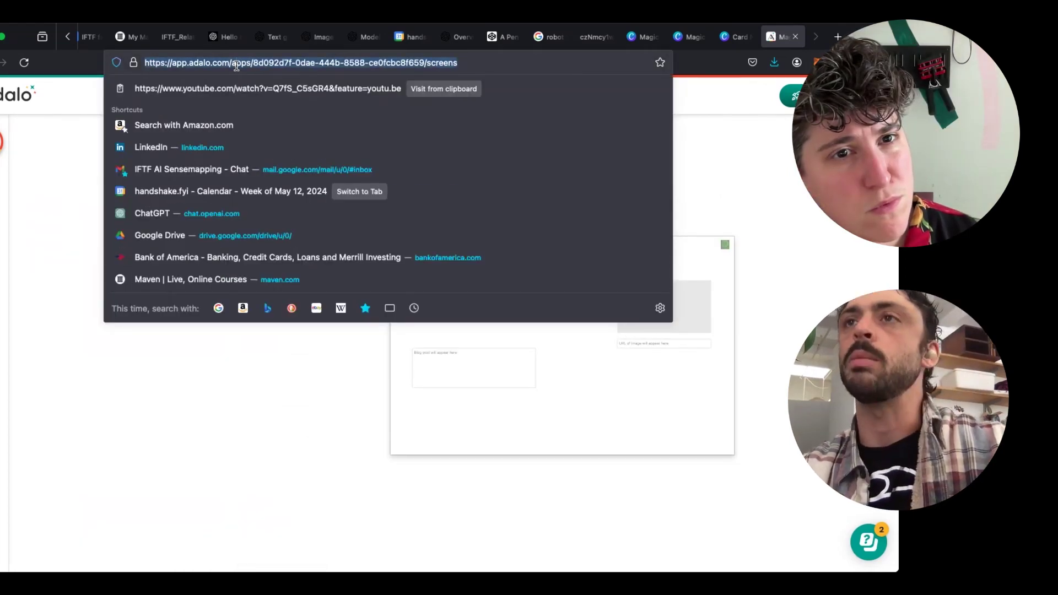
{"action": "type", "text": "adalo.com"}
{"action": "key", "text": "Return"}
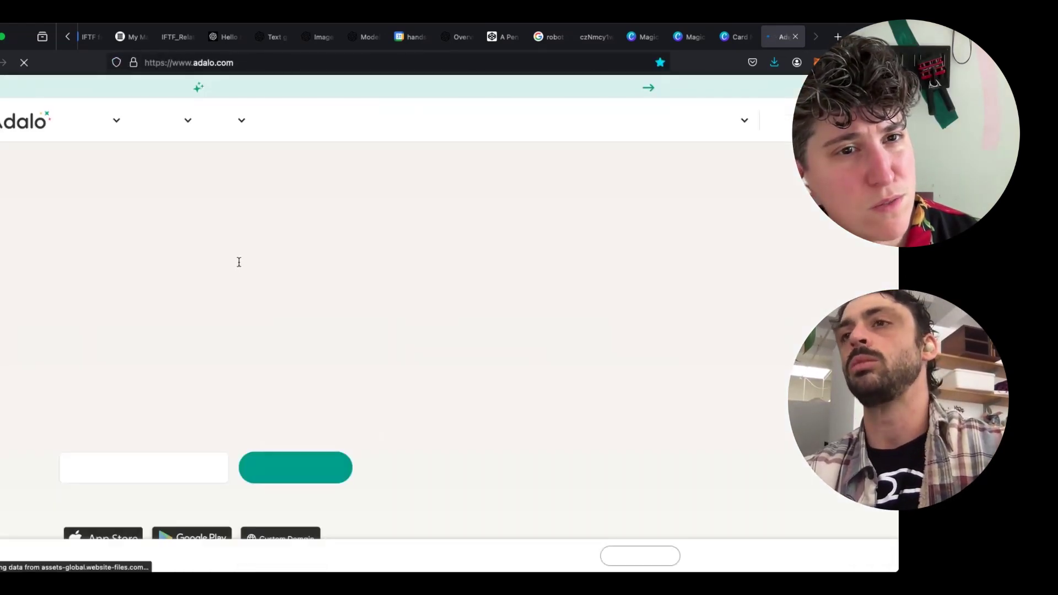
{"action": "left_click", "coordinate": [783, 130]}
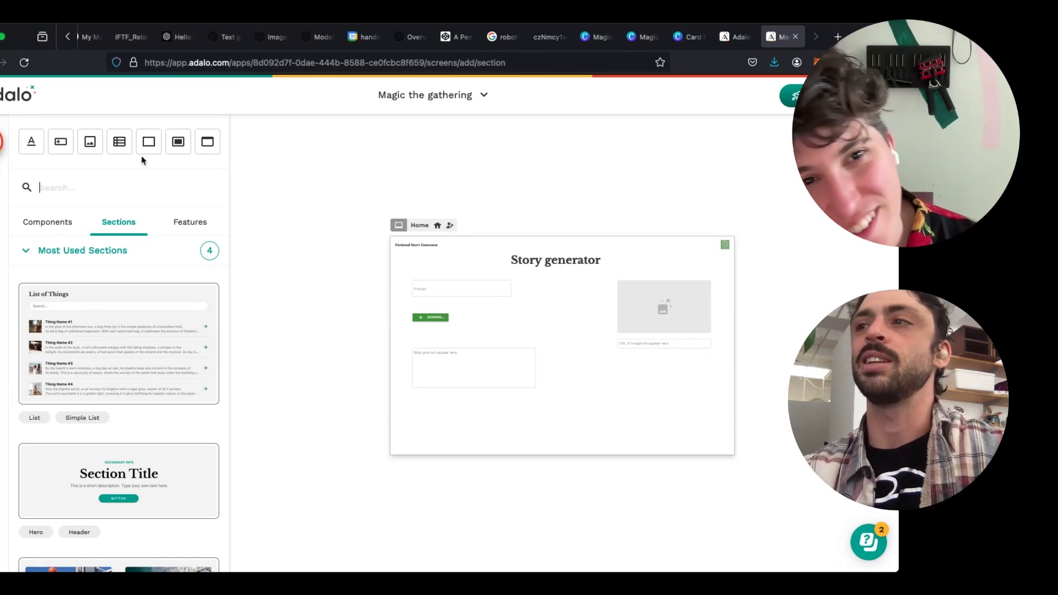
- Switch to the "Does Toast Toast Toast?" app and bring up the click actions of its Generate button
{"action": "left_click", "coordinate": [430, 318]}
{"action": "left_click", "coordinate": [430, 95]}
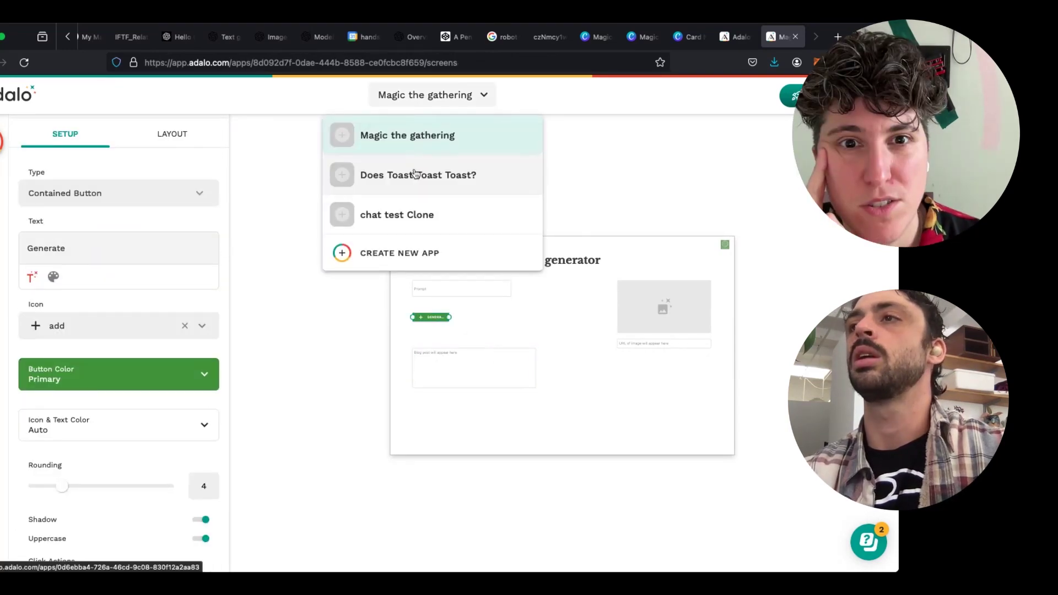
{"action": "left_click", "coordinate": [415, 175]}
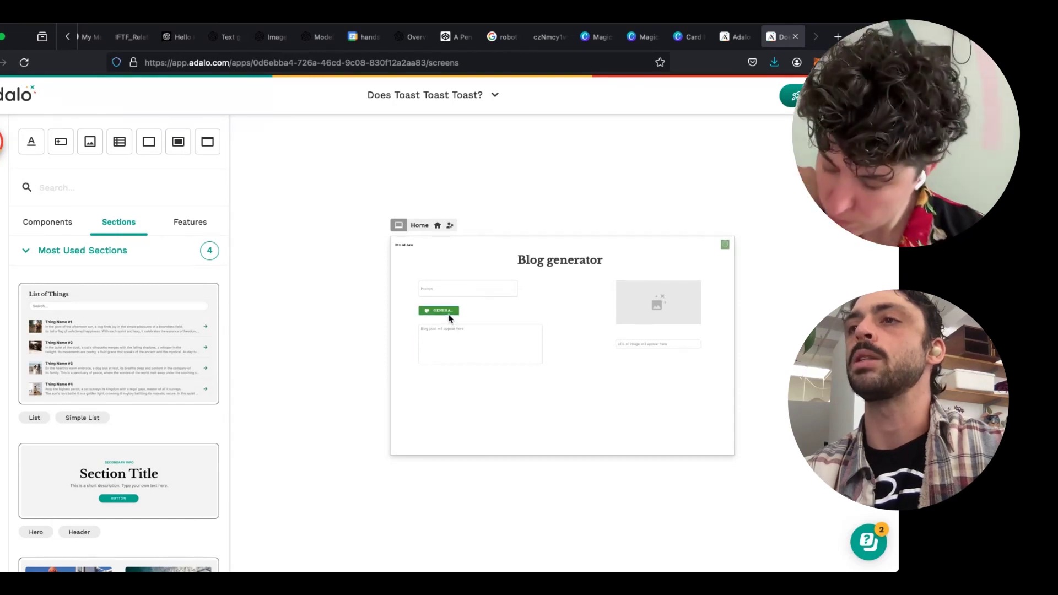
{"action": "left_click", "coordinate": [449, 318]}
{"action": "scroll", "coordinate": [48, 402], "scroll_direction": "down", "scroll_amount": 10}
{"action": "scroll", "coordinate": [47, 404], "scroll_direction": "up", "scroll_amount": 1}
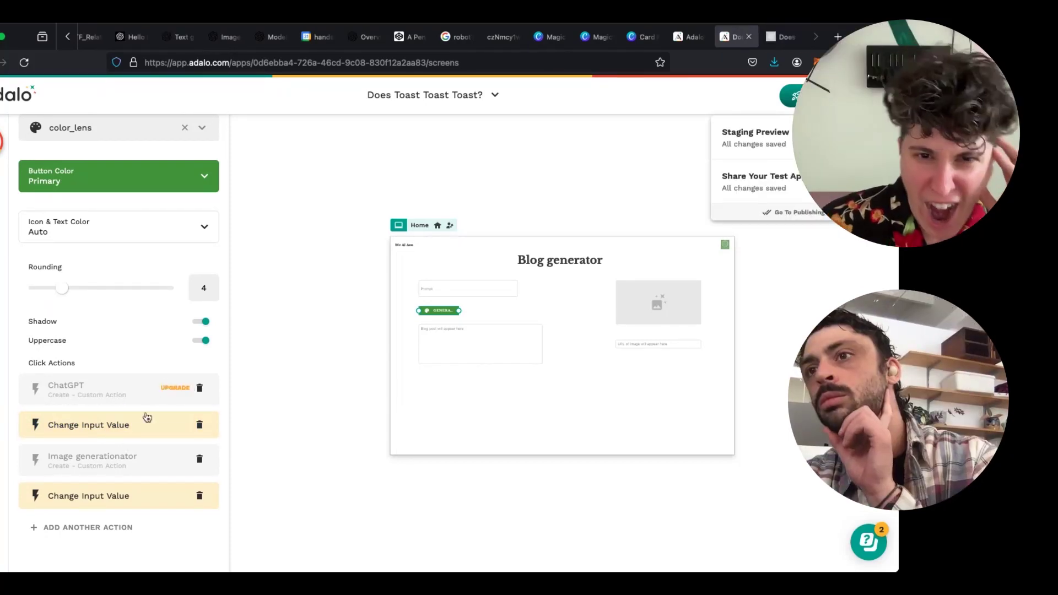
- Upgrade the account to the Professional monthly plan from the locked ChatGPT action, paying with the saved card
{"action": "left_click", "coordinate": [175, 389]}
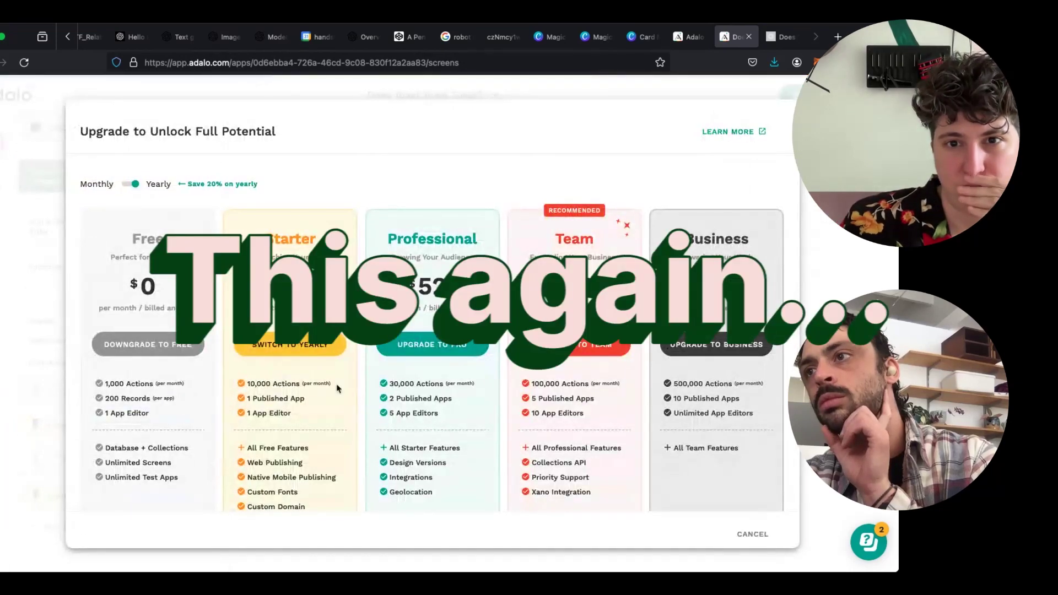
{"action": "scroll", "coordinate": [338, 388], "scroll_direction": "down", "scroll_amount": 1}
{"action": "scroll", "coordinate": [454, 425], "scroll_direction": "down", "scroll_amount": 1}
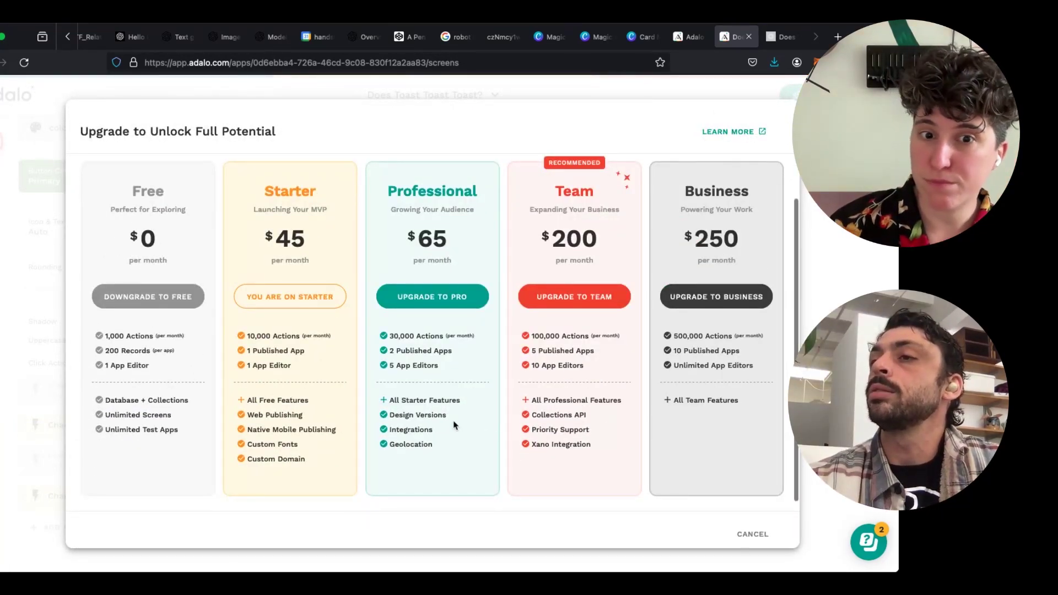
{"action": "left_click", "coordinate": [422, 306]}
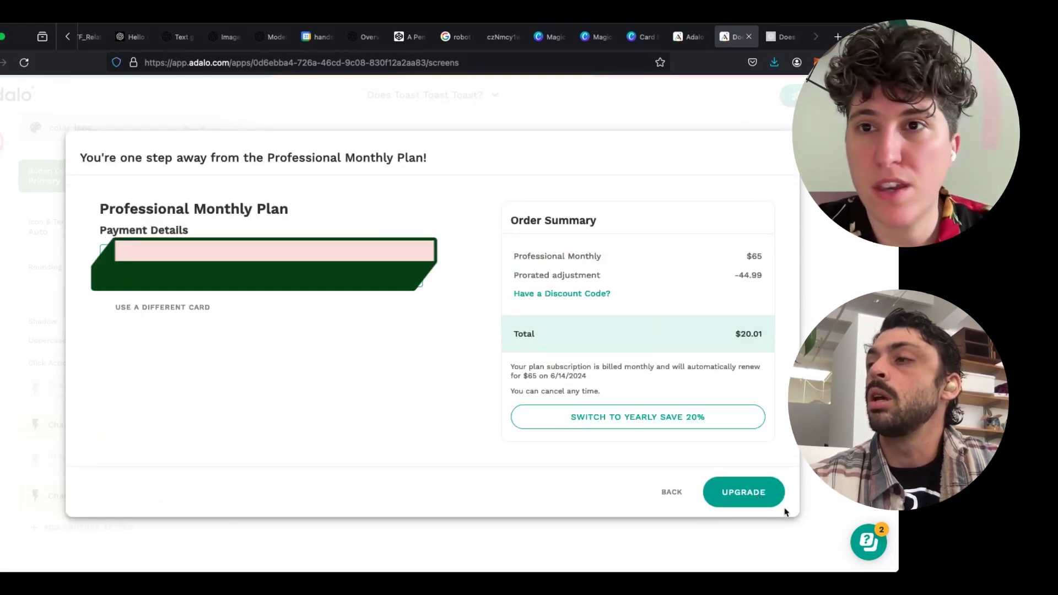
{"action": "left_click", "coordinate": [750, 493]}
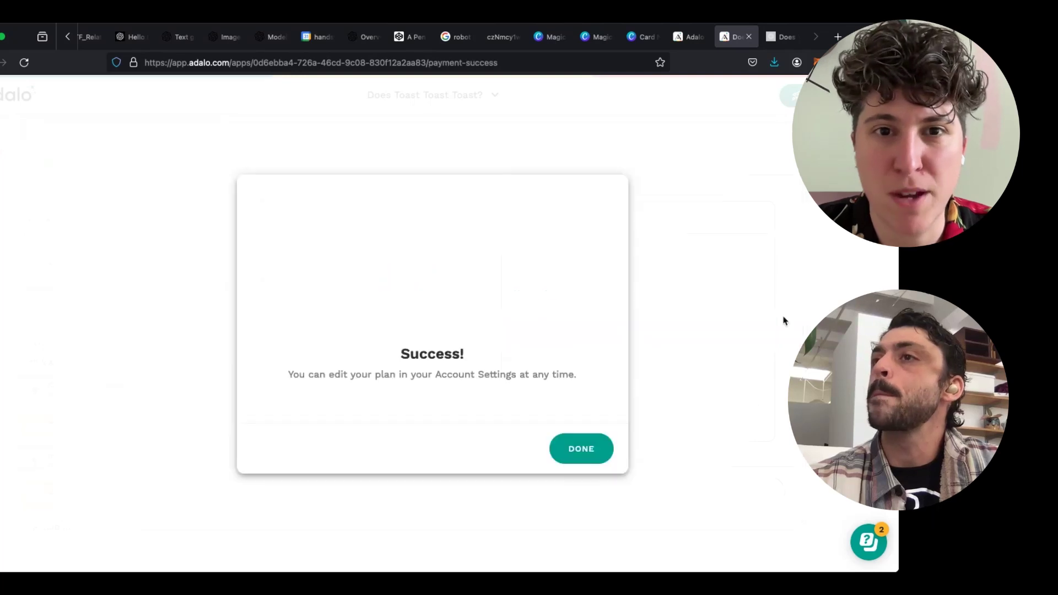
{"action": "left_click", "coordinate": [592, 446]}
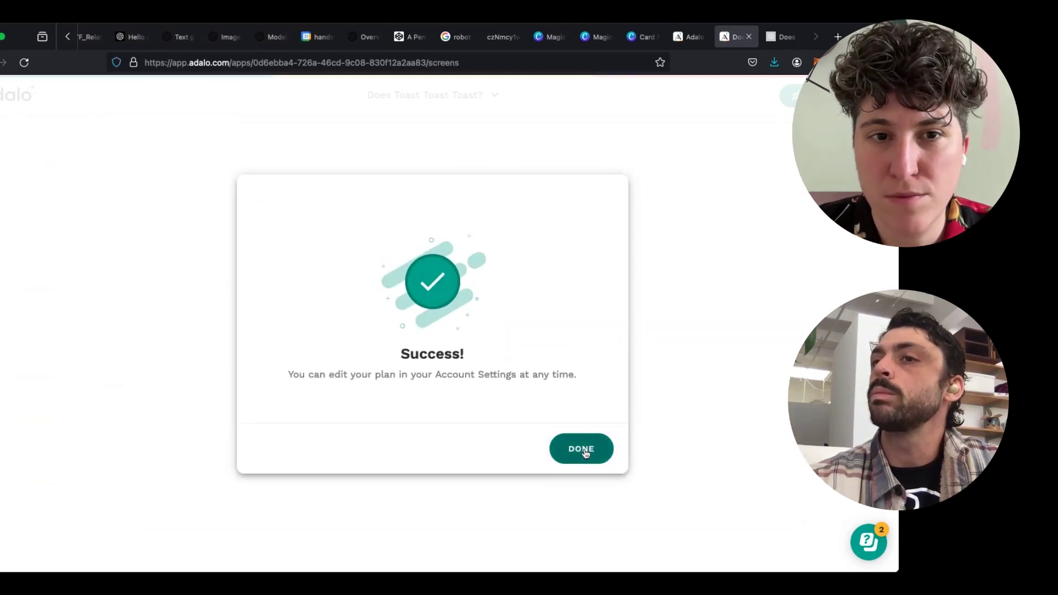
{"action": "scroll", "coordinate": [199, 428], "scroll_direction": "down", "scroll_amount": 5}
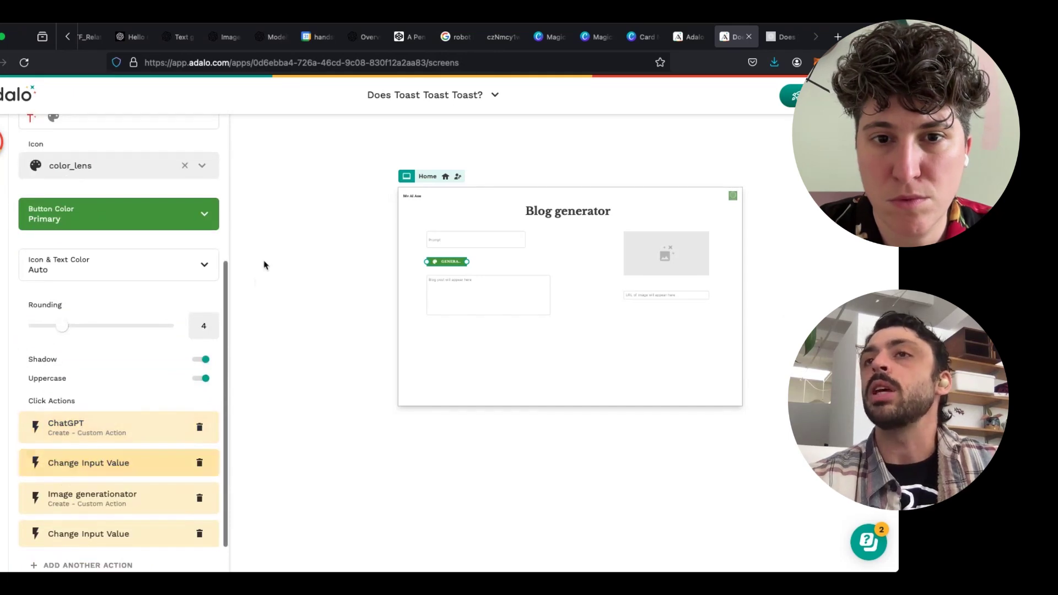
{"action": "scroll", "coordinate": [165, 286], "scroll_direction": "up", "scroll_amount": 5}
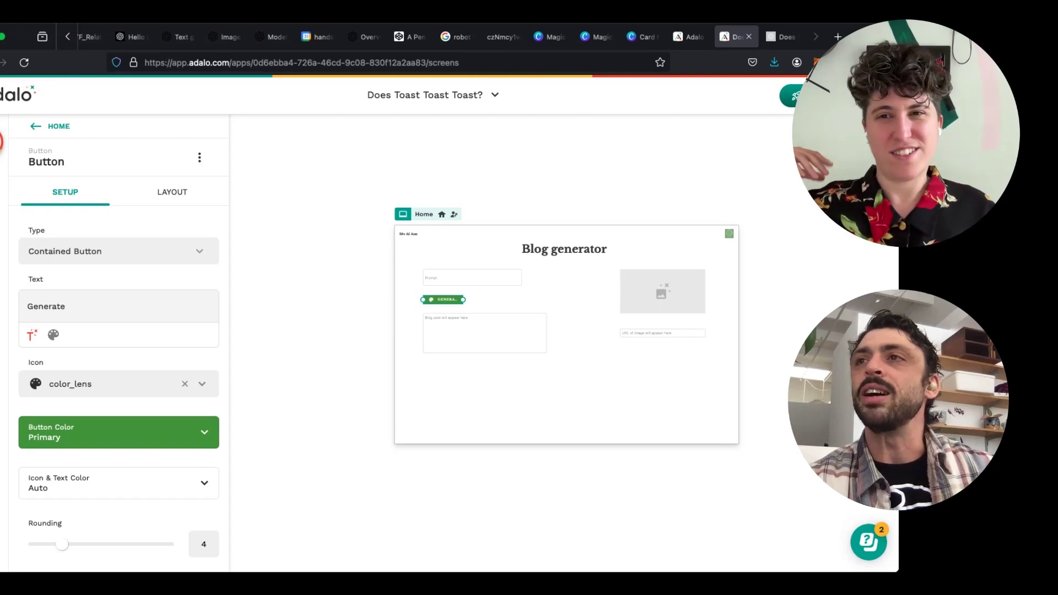
{"action": "scroll", "coordinate": [408, 183], "scroll_direction": "right", "scroll_amount": 1}
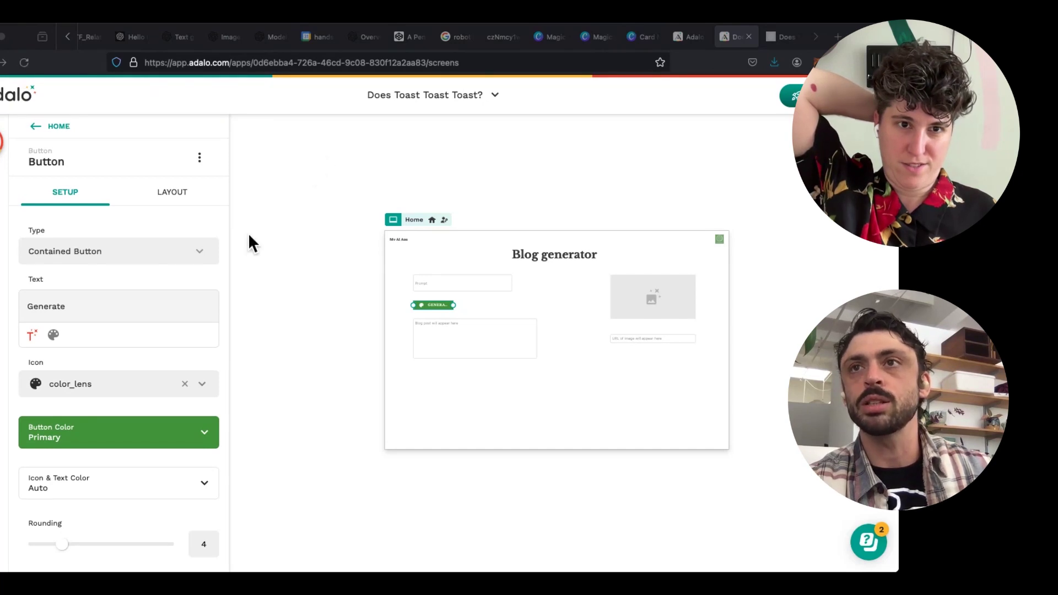
{"action": "scroll", "coordinate": [173, 293], "scroll_direction": "down", "scroll_amount": 5}
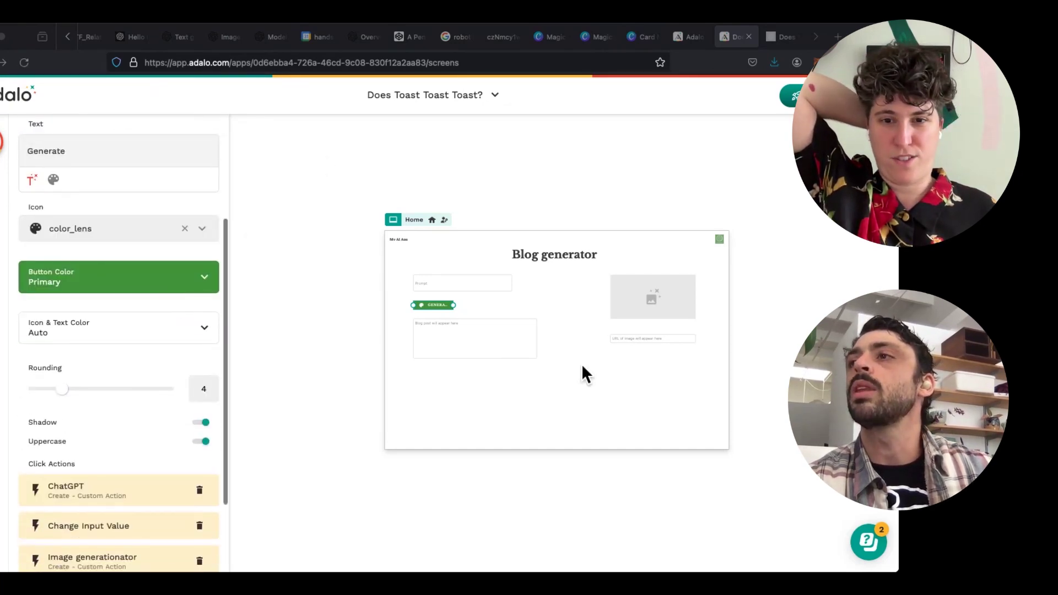
- Replace the "Blog generator" heading text on the Home screen with "Magic The Gathering"
{"action": "left_click", "coordinate": [554, 254]}
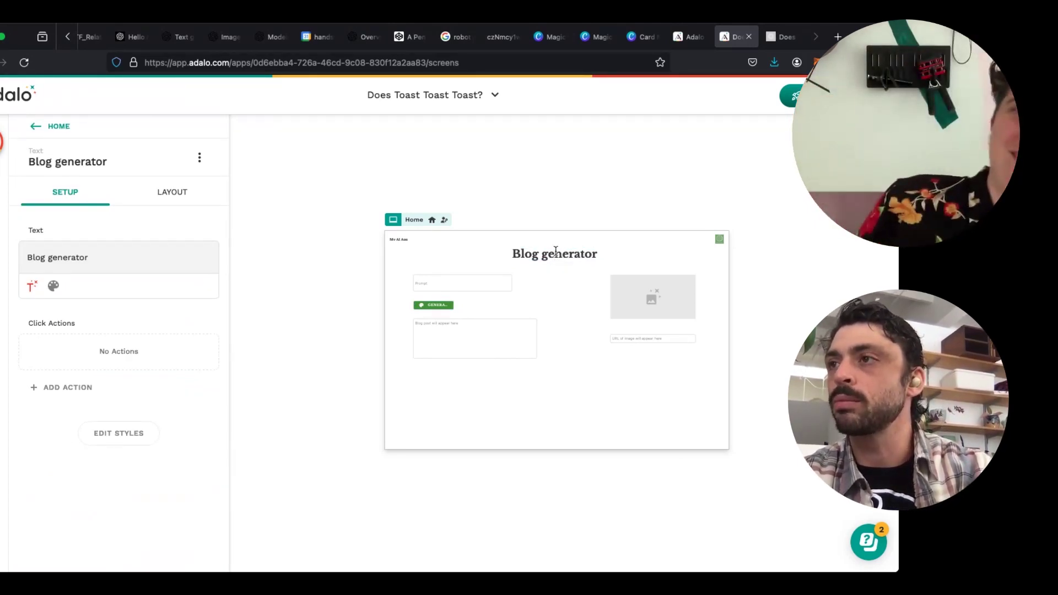
{"action": "double_click", "coordinate": [554, 256]}
{"action": "left_click", "coordinate": [542, 180]}
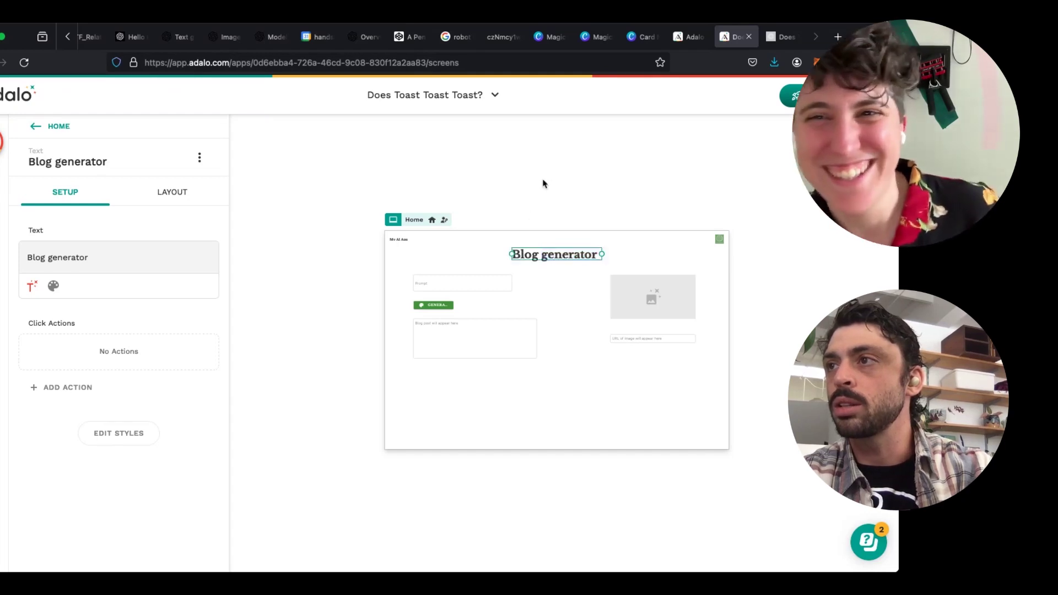
{"action": "double_click", "coordinate": [541, 254]}
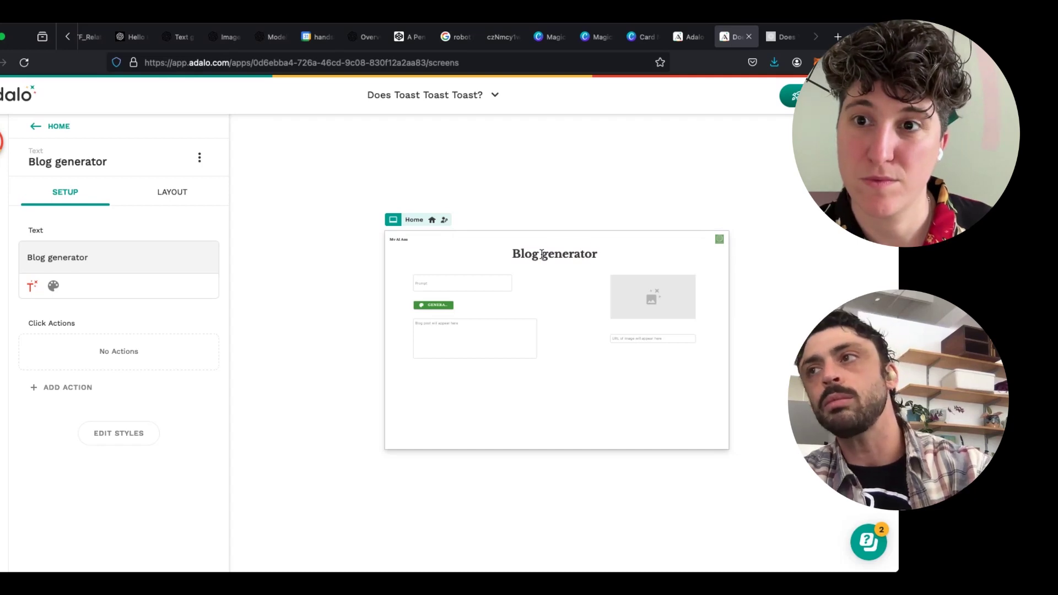
{"action": "triple_click", "coordinate": [542, 254]}
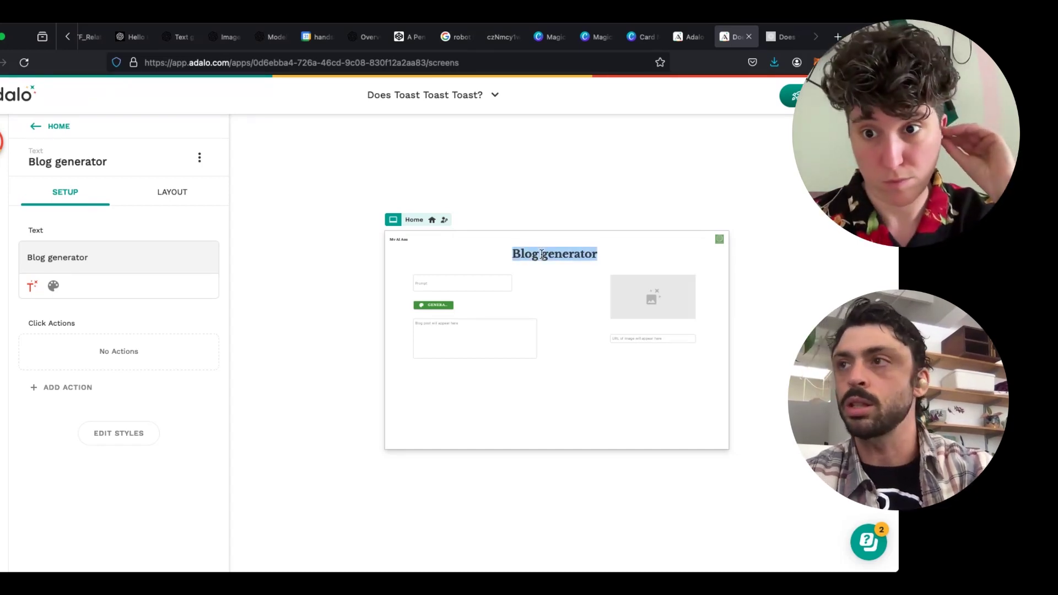
{"action": "type", "text": "Magic"}
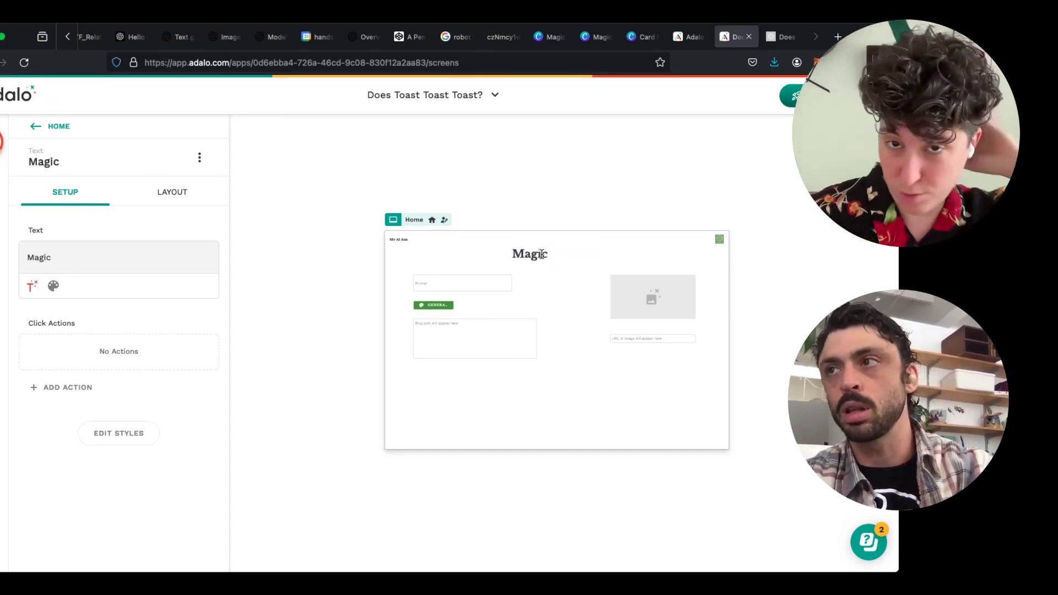
{"action": "type", "text": " The Gath"}
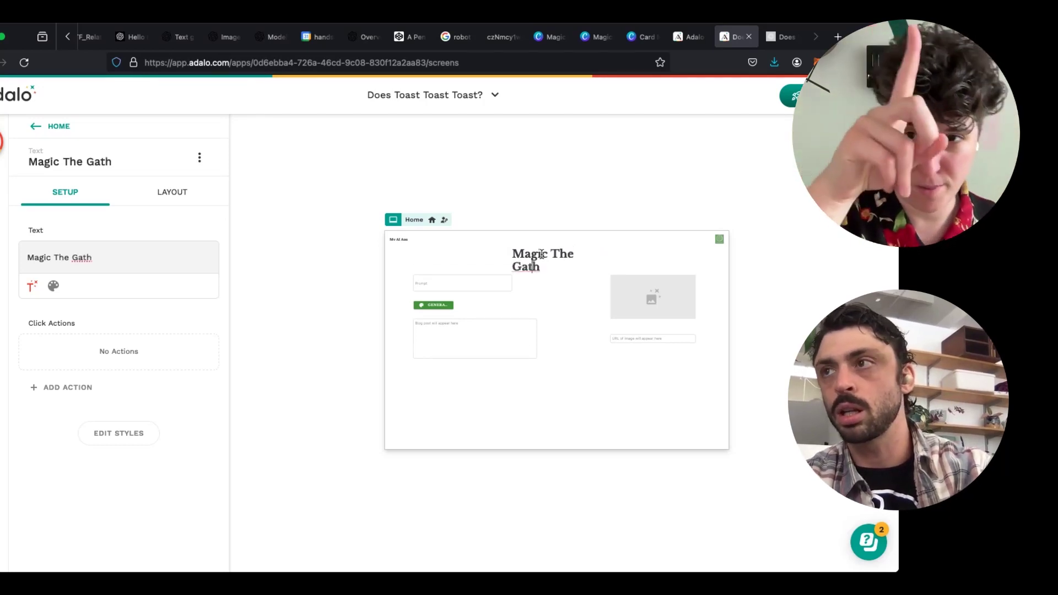
{"action": "key", "text": "BackSpace"}
{"action": "key", "text": "BackSpace"}
{"action": "key", "text": "BackSpace"}
{"action": "key", "text": "BackSpace"}
{"action": "key", "text": "BackSpace"}
{"action": "type", "text": "ring"}
{"action": "key", "text": "BackSpace"}
{"action": "key", "text": "BackSpace"}
{"action": "key", "text": "BackSpace"}
{"action": "key", "text": "BackSpace"}
{"action": "type", "text": "Ga"}
{"action": "key", "text": "BackSpace"}
{"action": "key", "text": "BackSpace"}
{"action": "key", "text": "BackSpace"}
{"action": "type", "text": "r"}
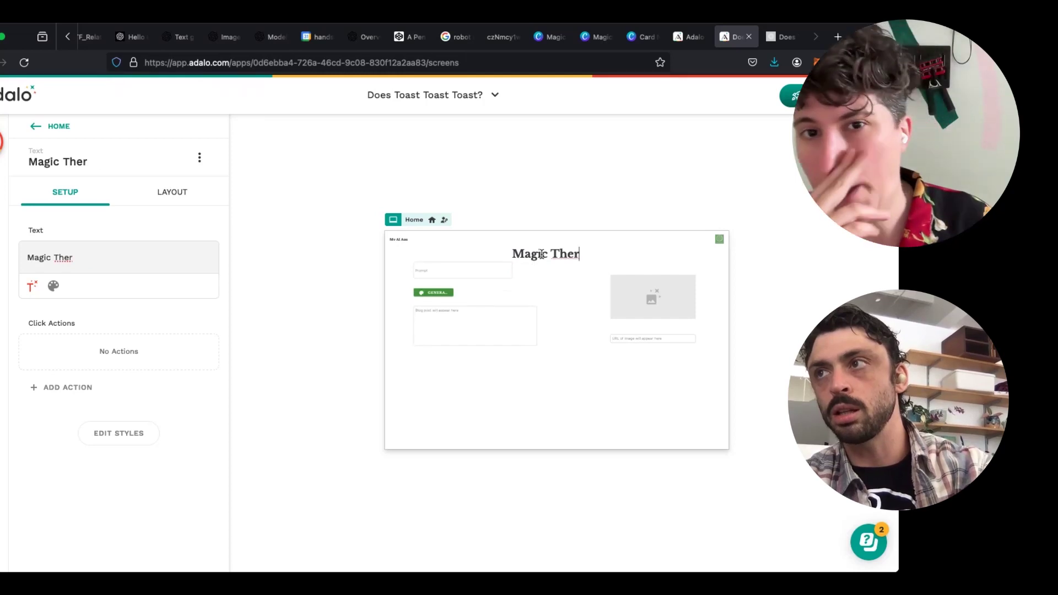
{"action": "key", "text": "BackSpace"}
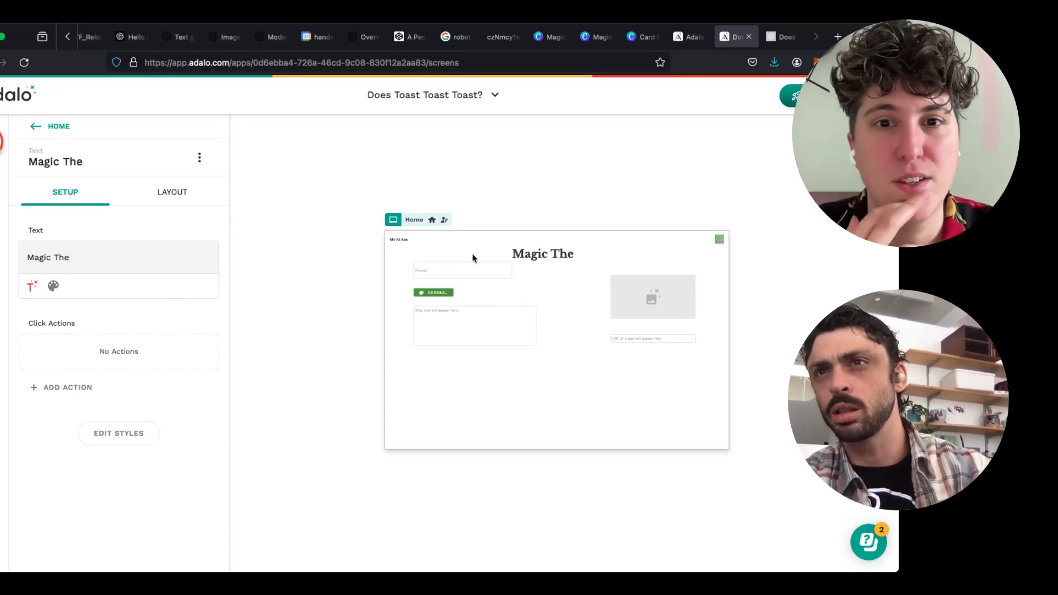
{"action": "type", "text": "Ga"}
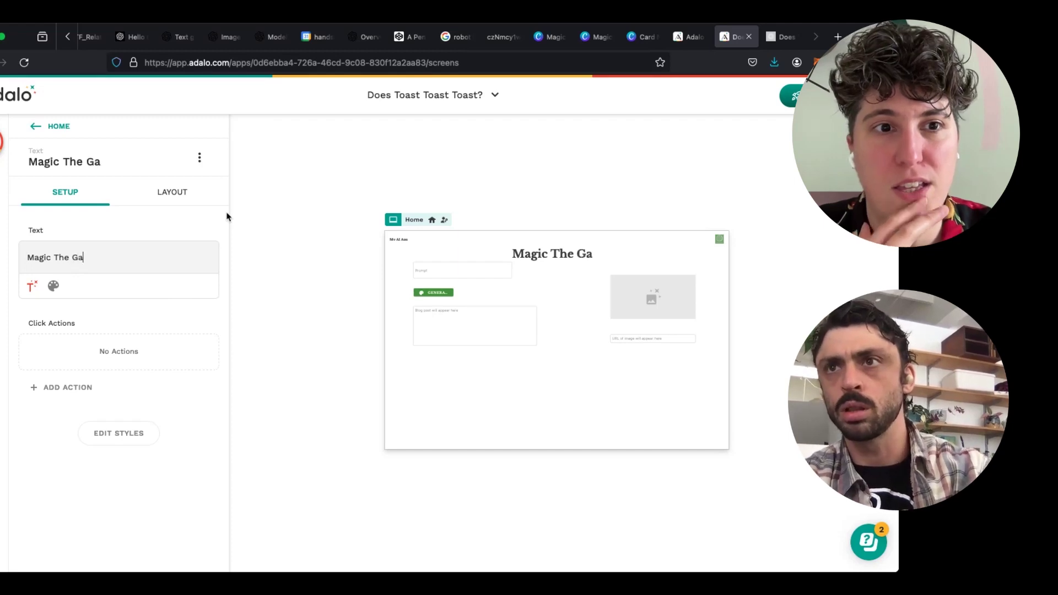
{"action": "type", "text": "thering"}
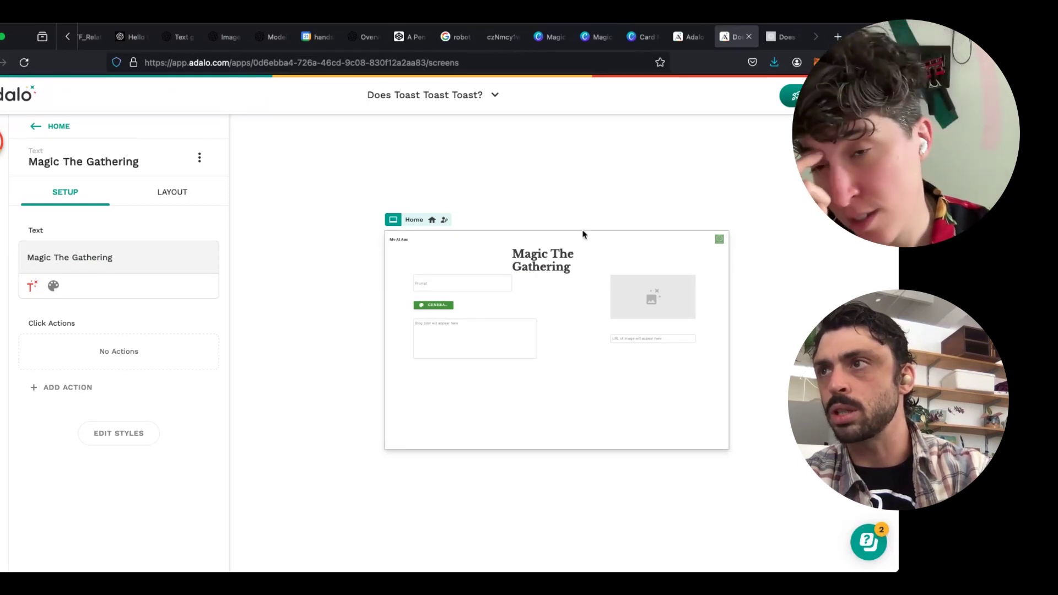
- Widen the "Magic The Gathering" heading so its text fits on a single line
{"action": "left_click_drag", "start_coordinate": [608, 260], "coordinate": [656, 262]}
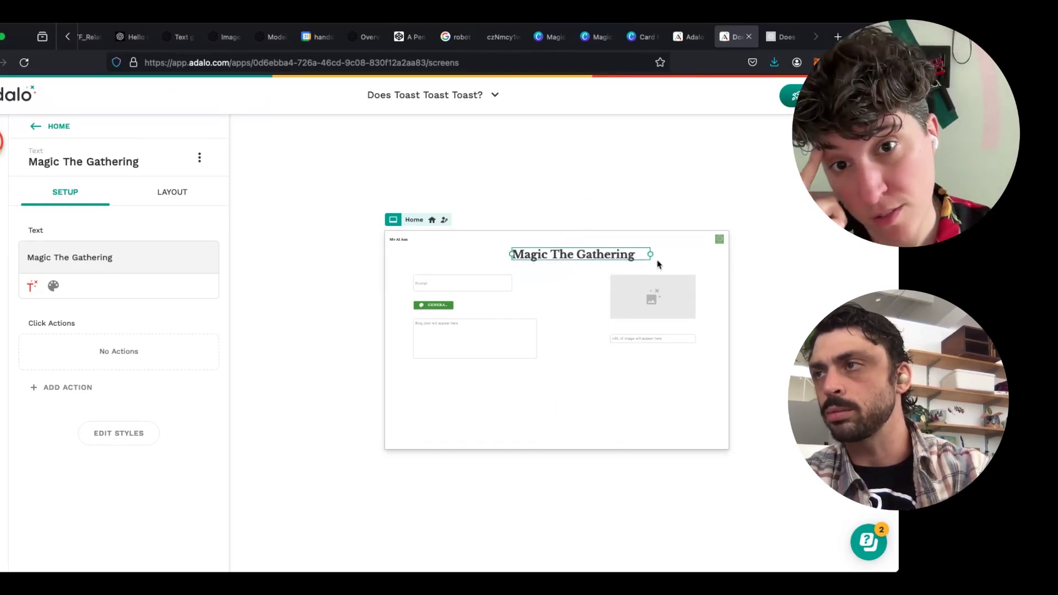
{"action": "left_click", "coordinate": [628, 144]}
{"action": "left_click", "coordinate": [557, 243]}
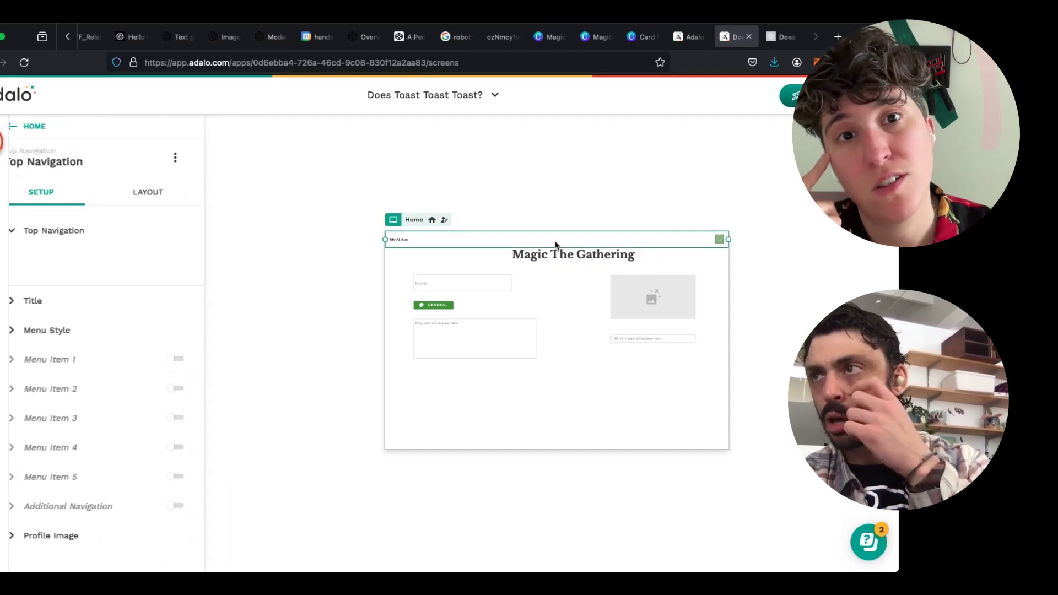
{"action": "left_click", "coordinate": [555, 257]}
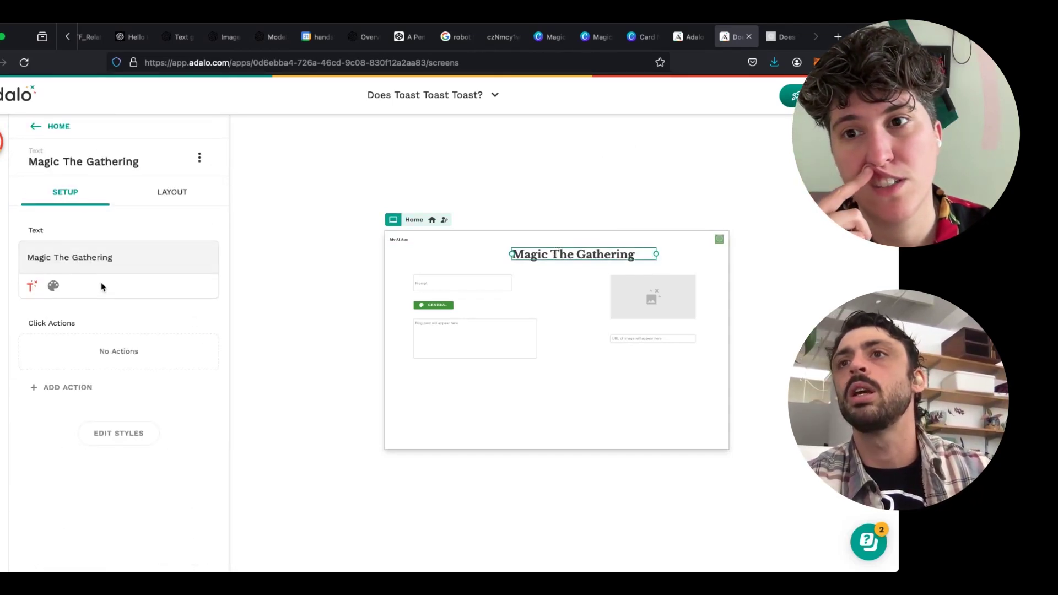
- Open the API request of the Generate button's ChatGPT action and examine its base URL, method and body
{"action": "scroll", "coordinate": [102, 292], "scroll_direction": "down", "scroll_amount": 3}
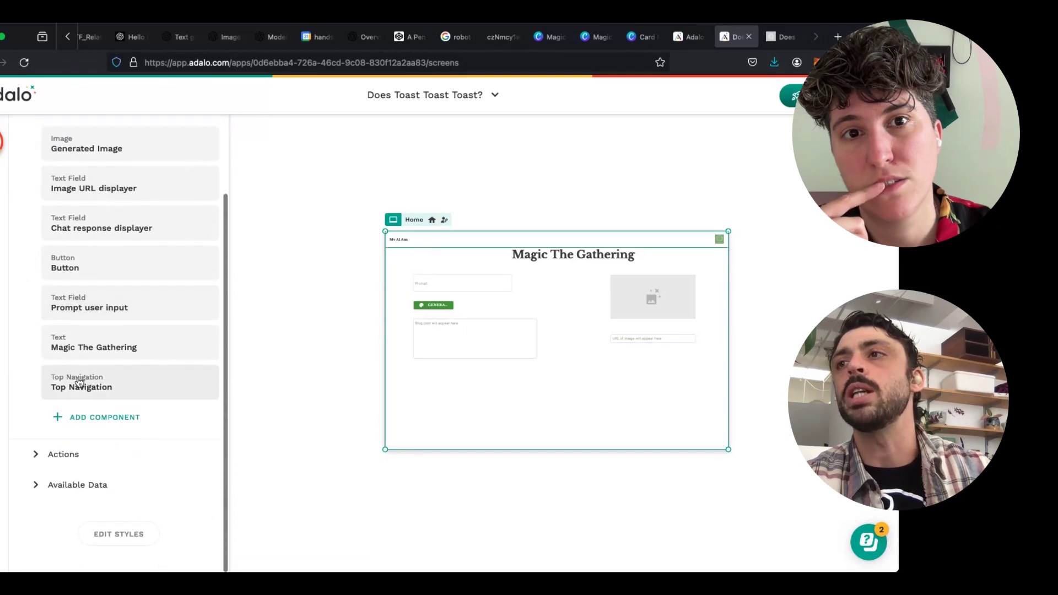
{"action": "left_click", "coordinate": [444, 308]}
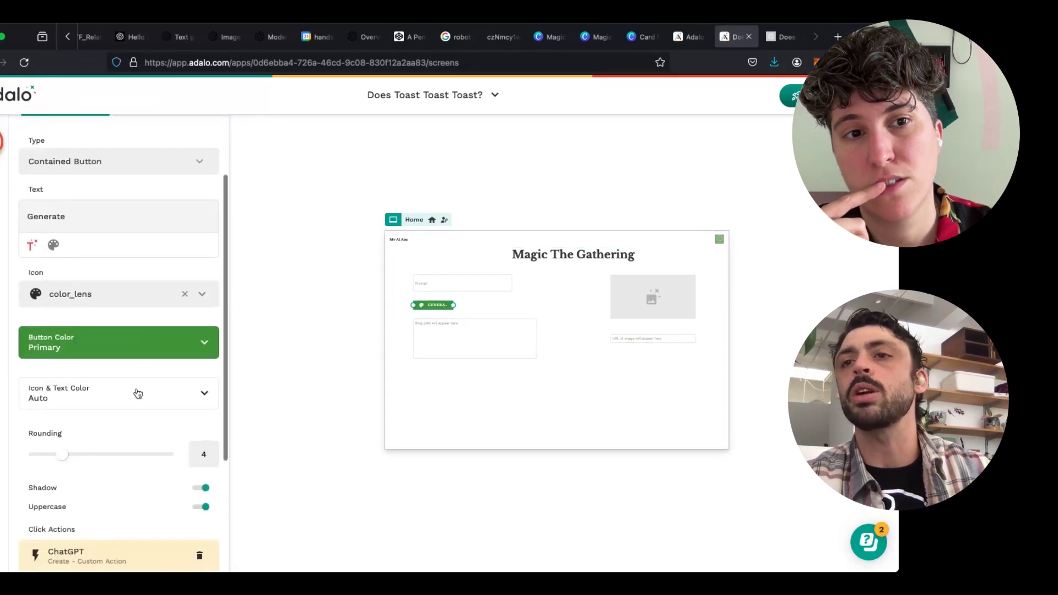
{"action": "scroll", "coordinate": [137, 393], "scroll_direction": "down", "scroll_amount": 3}
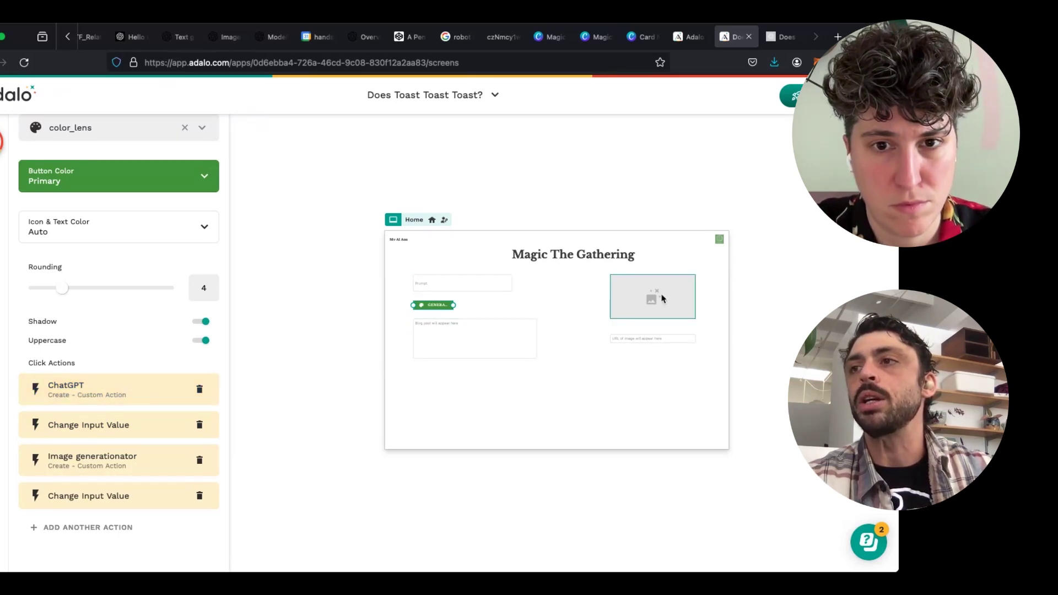
{"action": "left_click", "coordinate": [80, 401]}
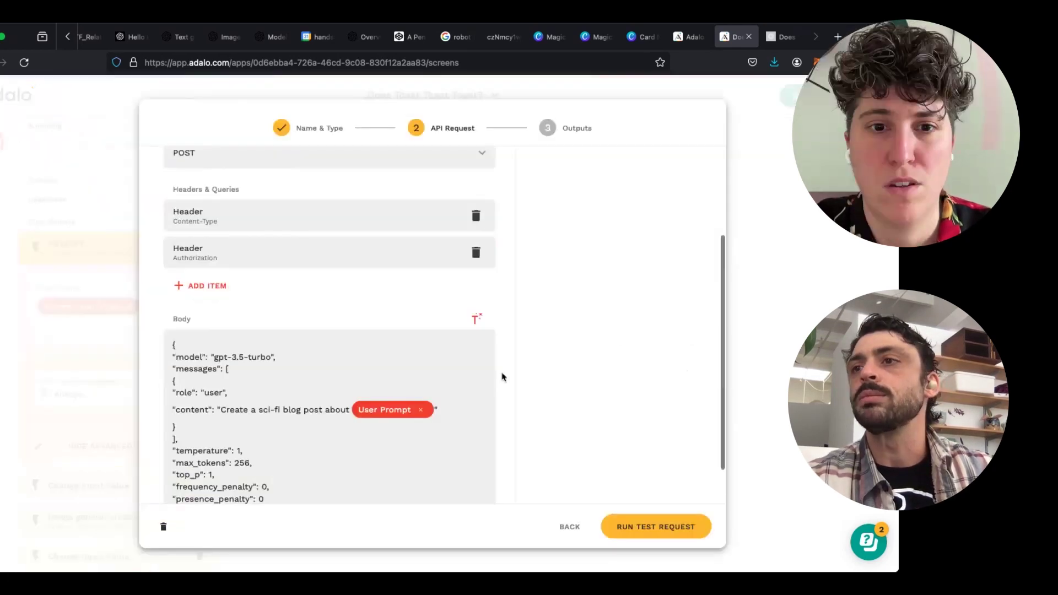
{"action": "scroll", "coordinate": [503, 377], "scroll_direction": "down", "scroll_amount": 2}
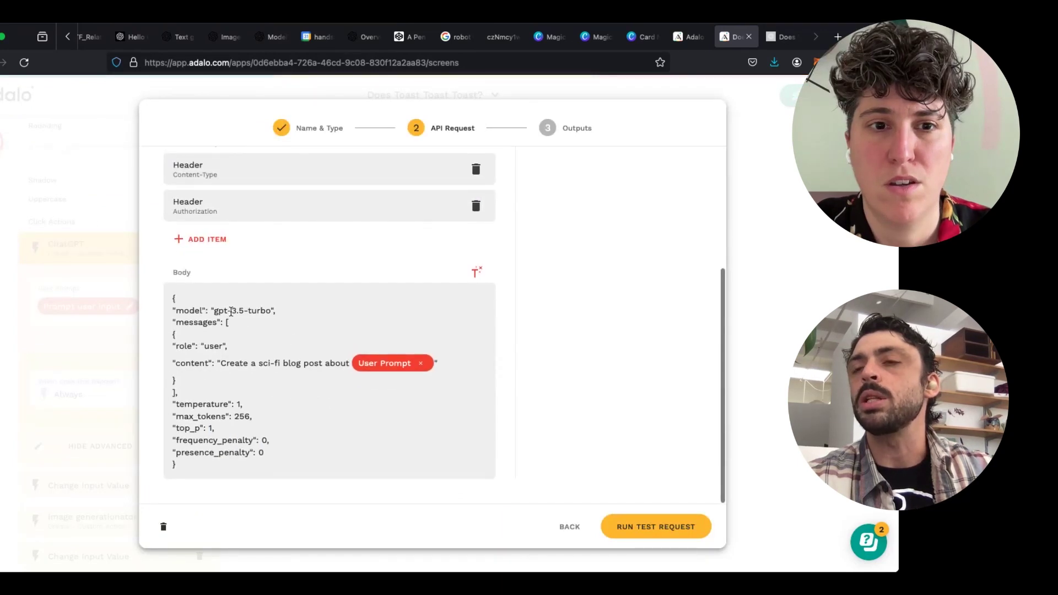
{"action": "scroll", "coordinate": [232, 311], "scroll_direction": "up", "scroll_amount": 4}
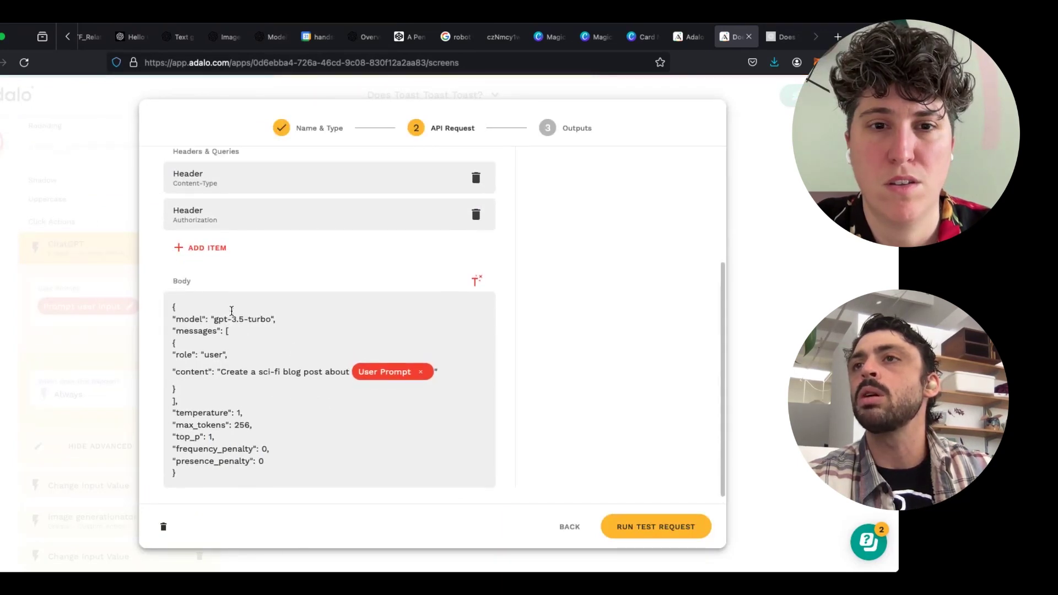
{"action": "scroll", "coordinate": [232, 315], "scroll_direction": "up", "scroll_amount": 2}
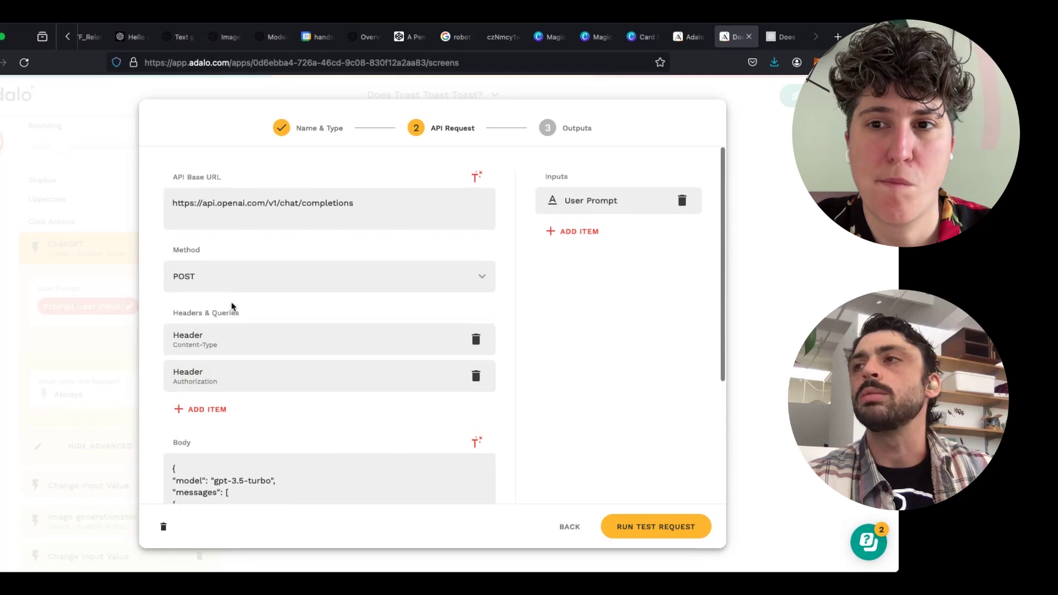
- Inspect the Content-Type and Authorization headers of the ChatGPT request, and return to the prompt in its body
{"action": "left_click", "coordinate": [237, 338]}
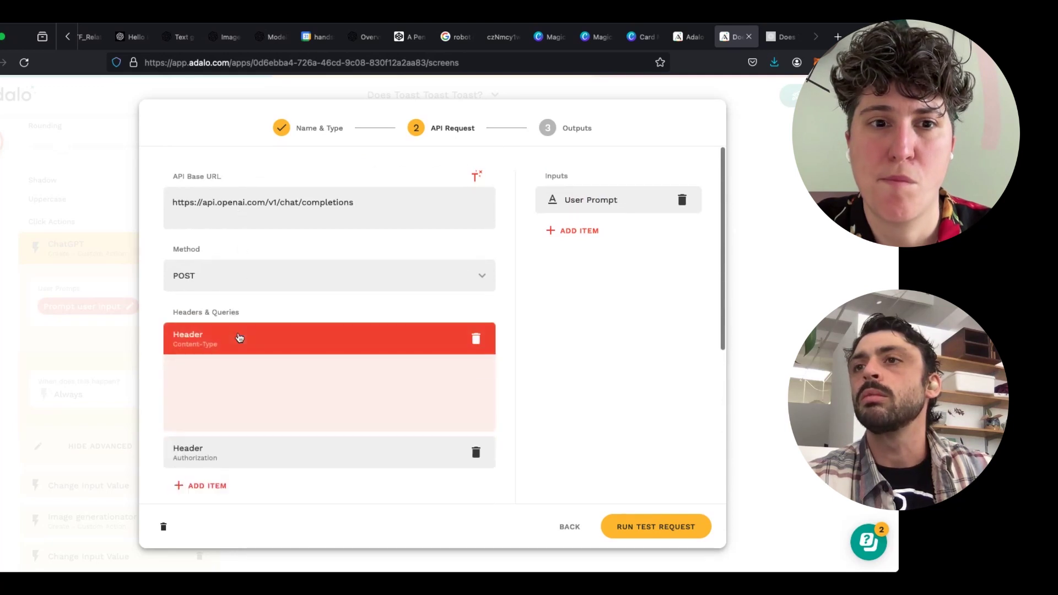
{"action": "scroll", "coordinate": [239, 337], "scroll_direction": "down", "scroll_amount": 3}
{"action": "scroll", "coordinate": [239, 352], "scroll_direction": "down", "scroll_amount": 2}
{"action": "left_click", "coordinate": [236, 371]}
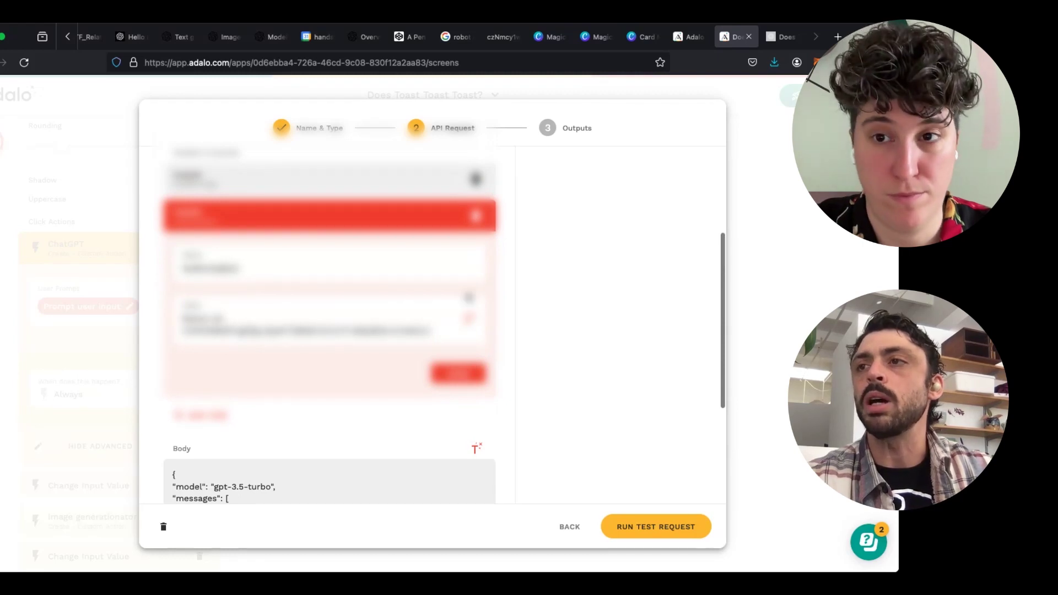
{"action": "scroll", "coordinate": [561, 392], "scroll_direction": "down", "scroll_amount": 5}
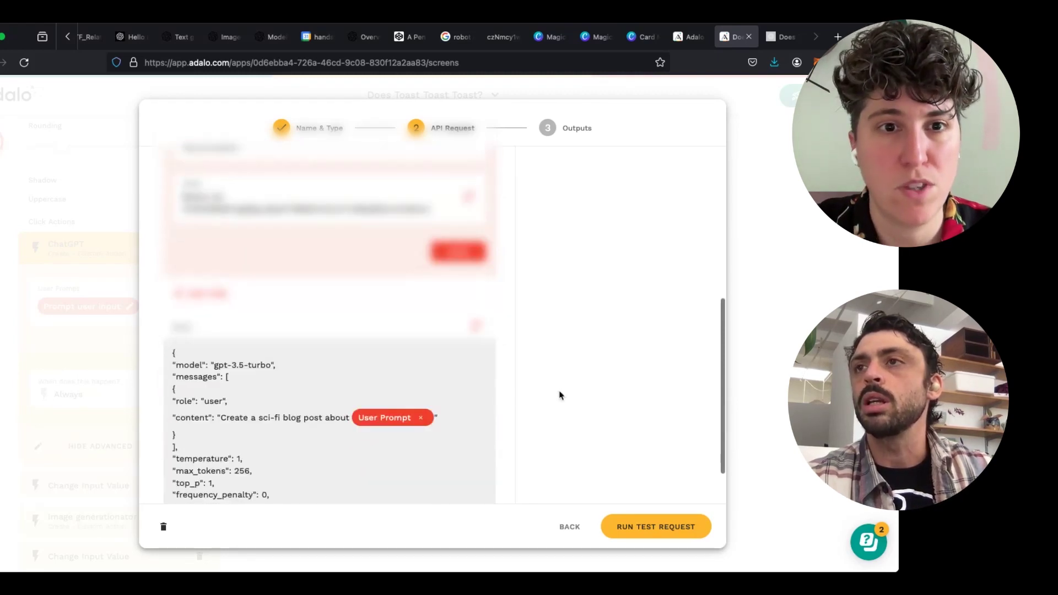
- Switch to the OpenAI platform and open the project's API keys page
{"action": "scroll", "coordinate": [561, 392], "scroll_direction": "up", "scroll_amount": 1}
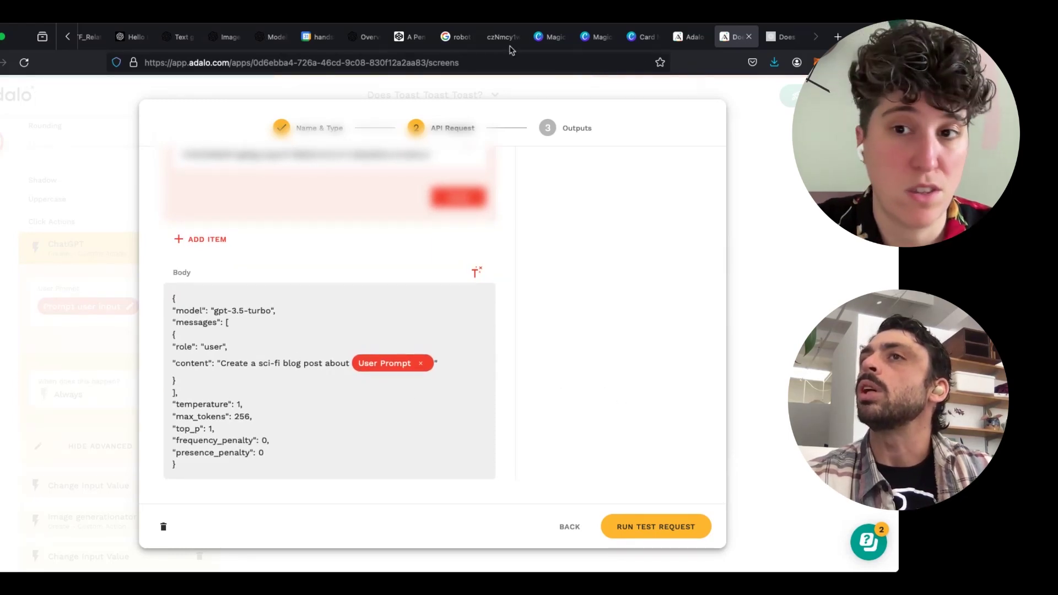
{"action": "scroll", "coordinate": [341, 51], "scroll_direction": "left", "scroll_amount": 3}
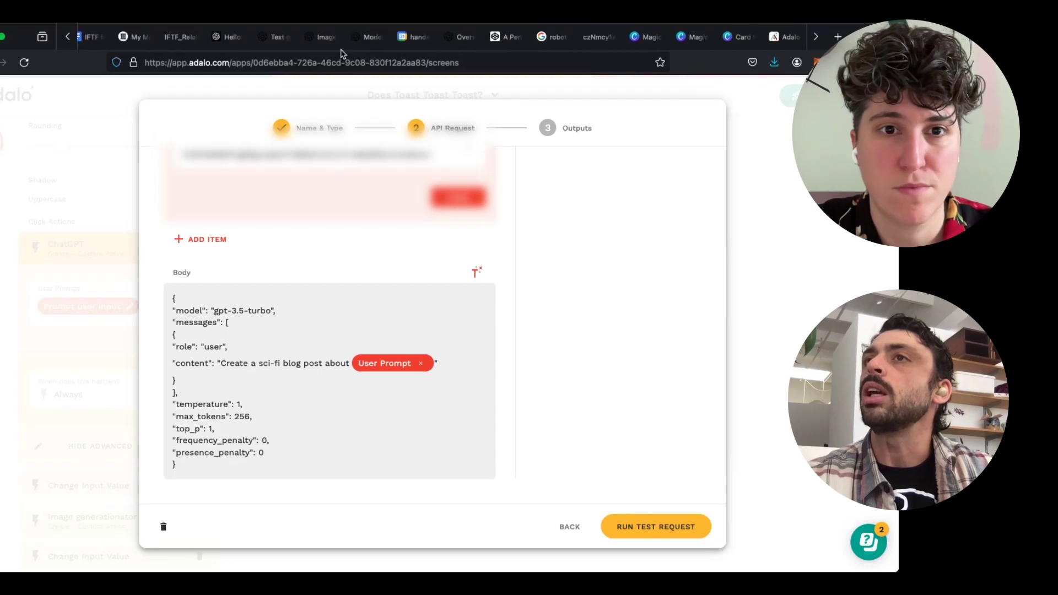
{"action": "left_click", "coordinate": [237, 37]}
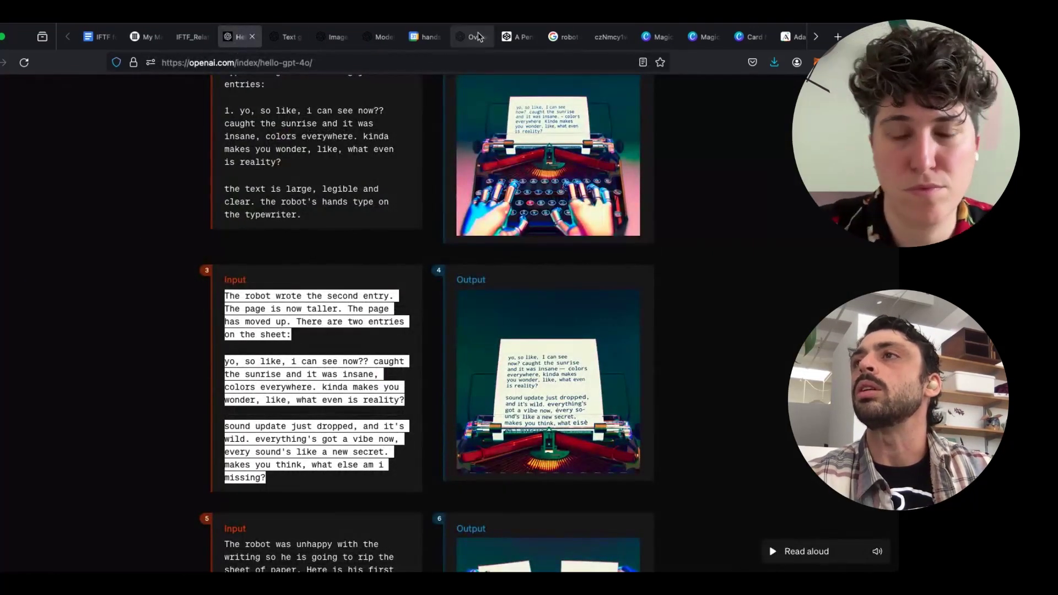
{"action": "scroll", "coordinate": [562, 37], "scroll_direction": "down", "scroll_amount": 2}
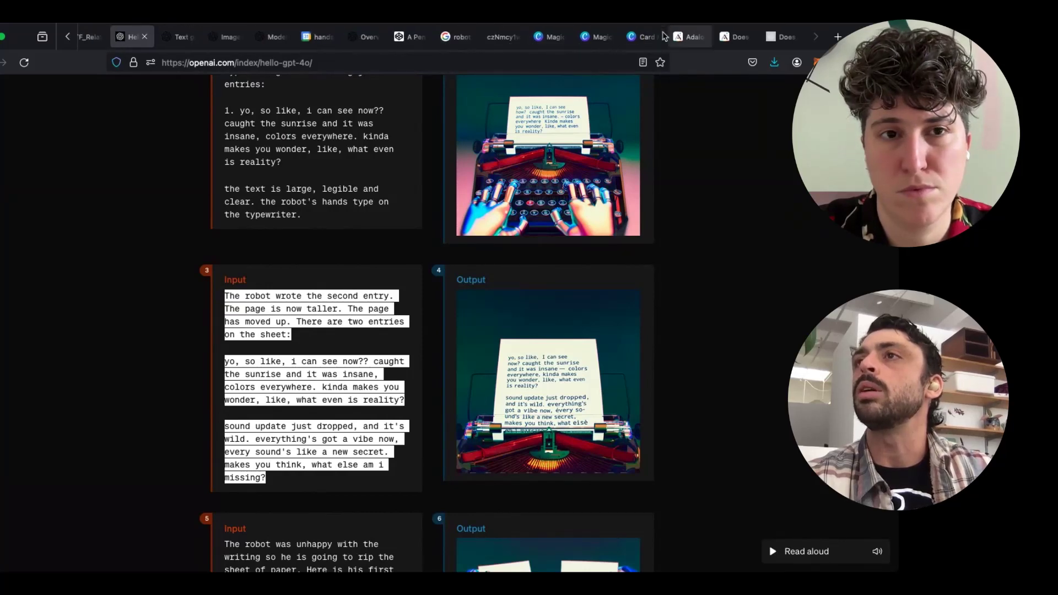
{"action": "left_click", "coordinate": [368, 38]}
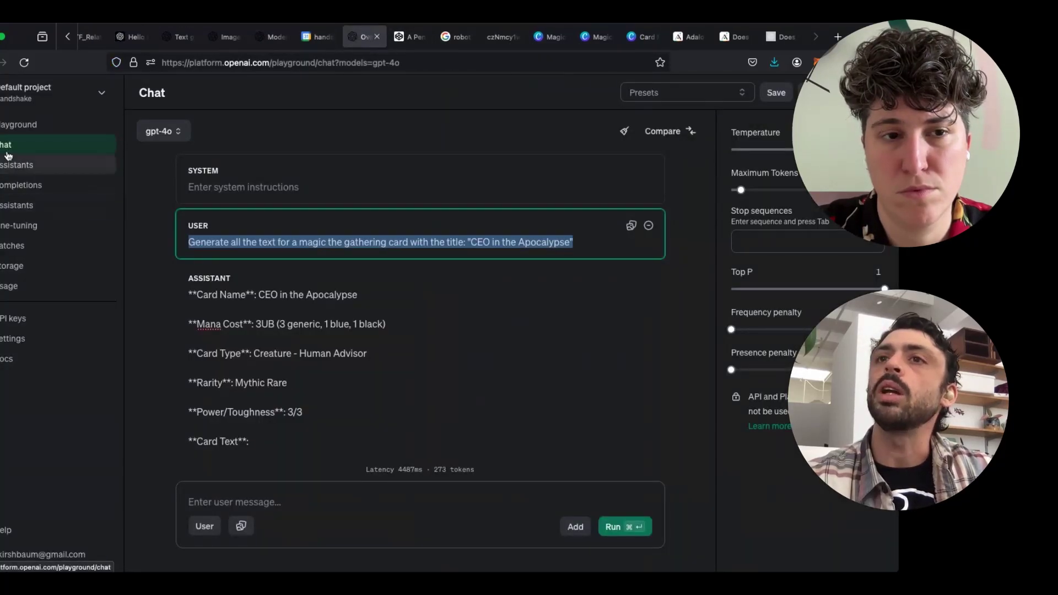
{"action": "left_click", "coordinate": [30, 322]}
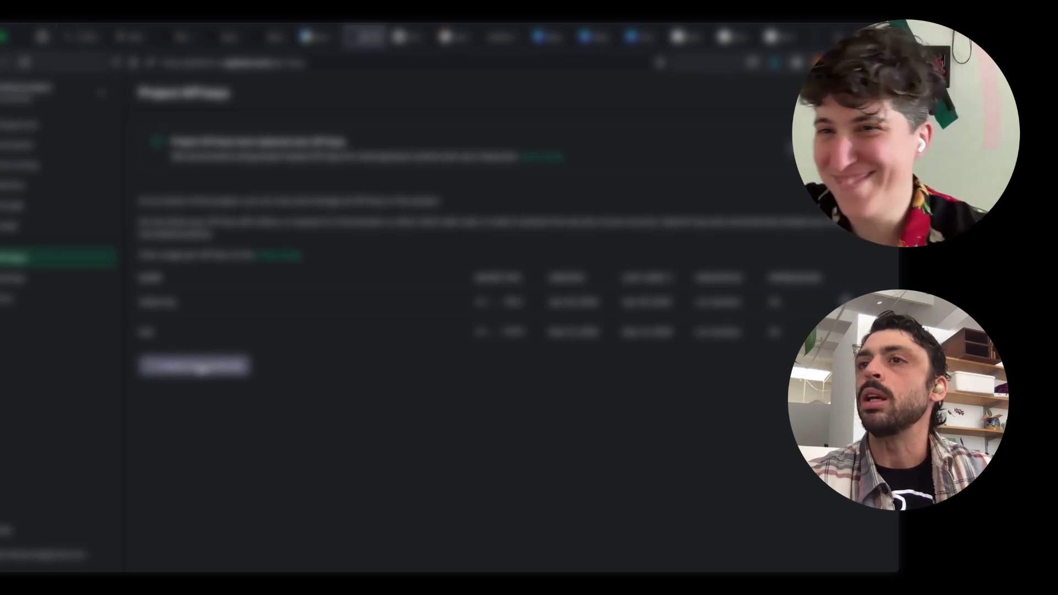
- Create a named secret API key in the OpenAI project, copy the key and close the dialog
{"action": "left_click", "coordinate": [197, 366]}
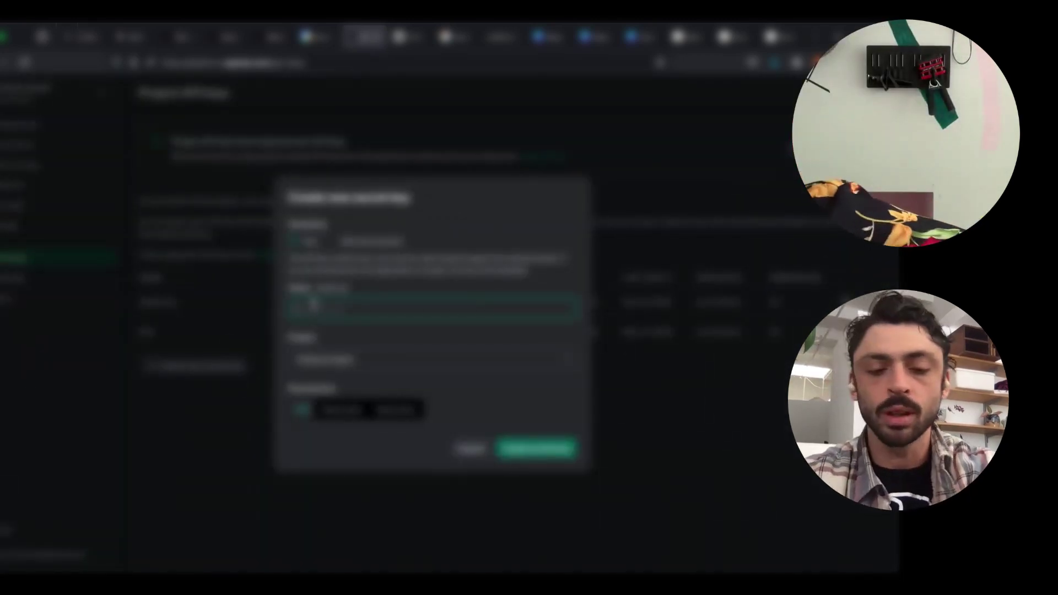
{"action": "type", "text": "demo key"}
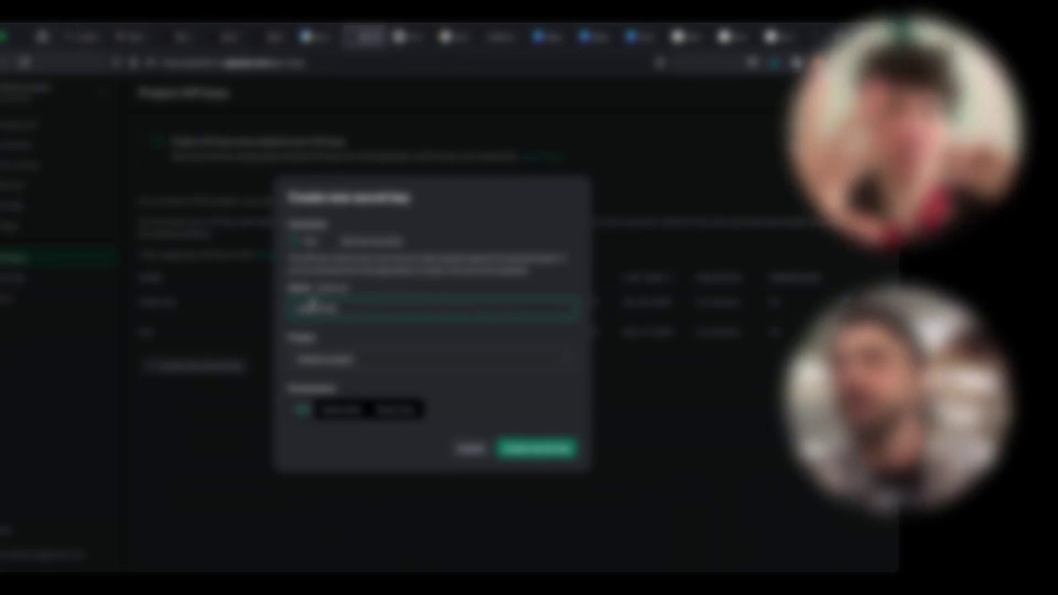
{"action": "type", "text": "torial"}
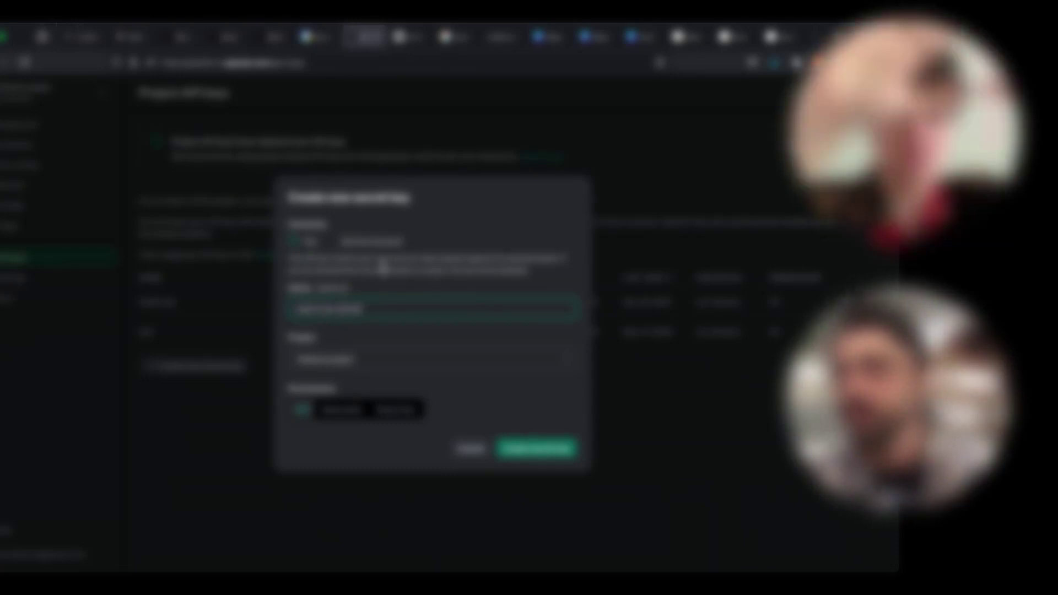
{"action": "left_click", "coordinate": [537, 448]}
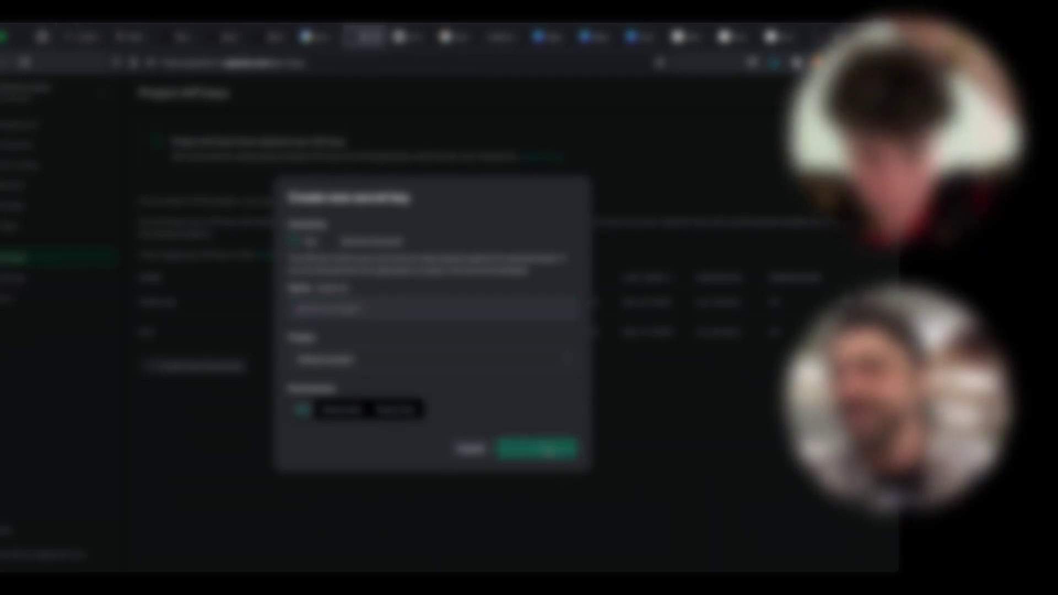
{"action": "left_click", "coordinate": [554, 320]}
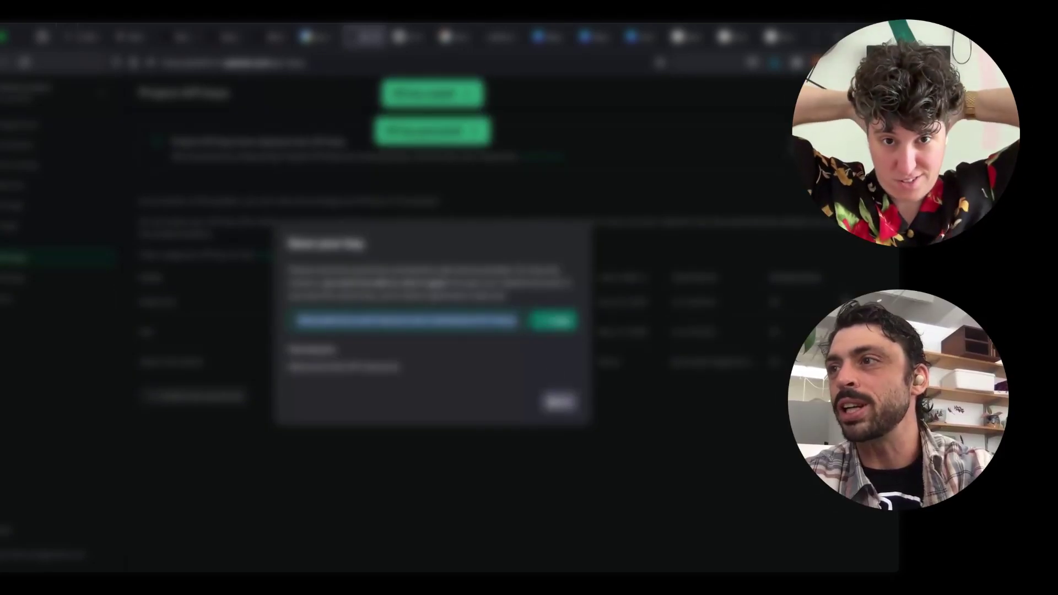
{"action": "left_click", "coordinate": [558, 403]}
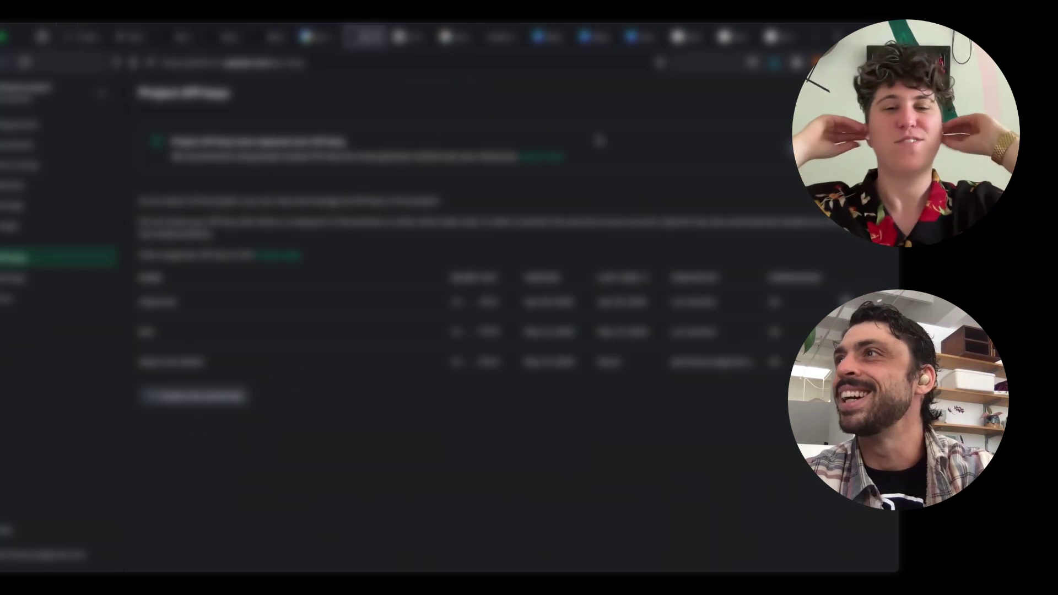
- Back in Adalo, replace the API key after Bearer in the ChatGPT request's Authorization header with the copied key and save the header
{"action": "left_click", "coordinate": [688, 36]}
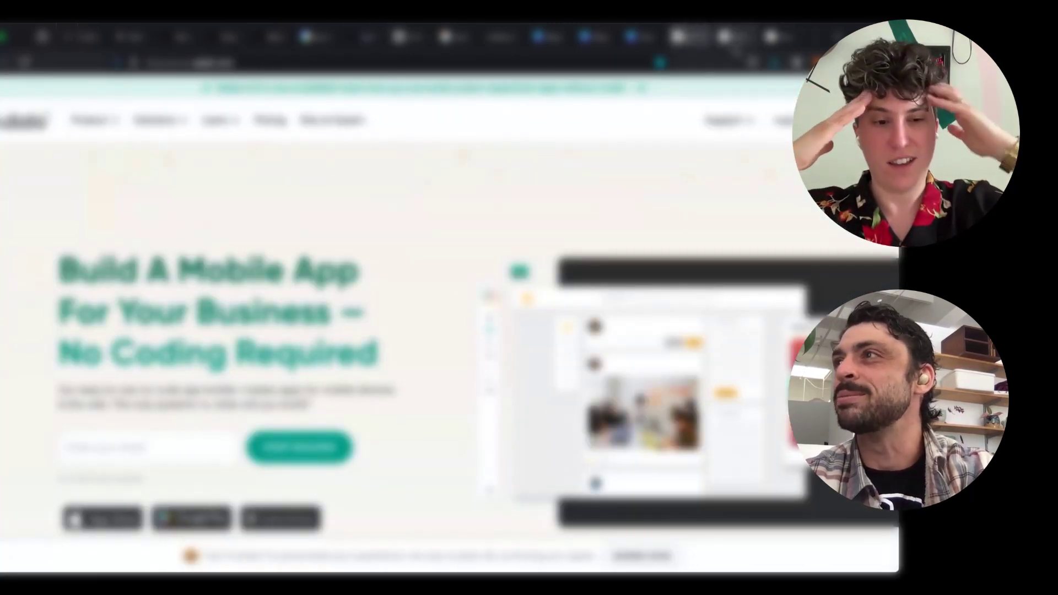
{"action": "left_click", "coordinate": [734, 38]}
{"action": "scroll", "coordinate": [295, 304], "scroll_direction": "up", "scroll_amount": 3}
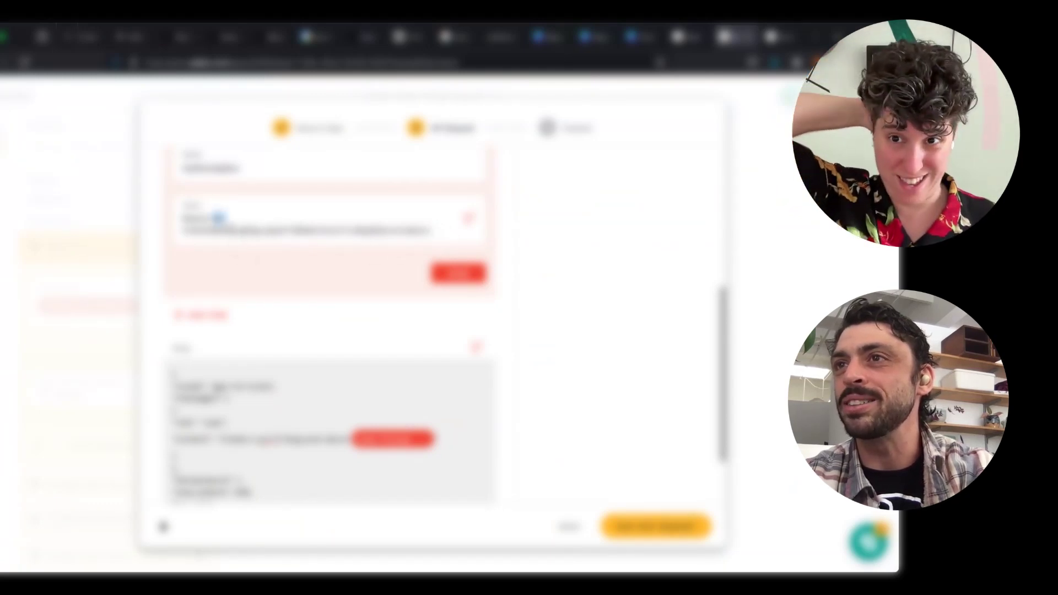
{"action": "left_click_drag", "start_coordinate": [183, 229], "coordinate": [431, 231]}
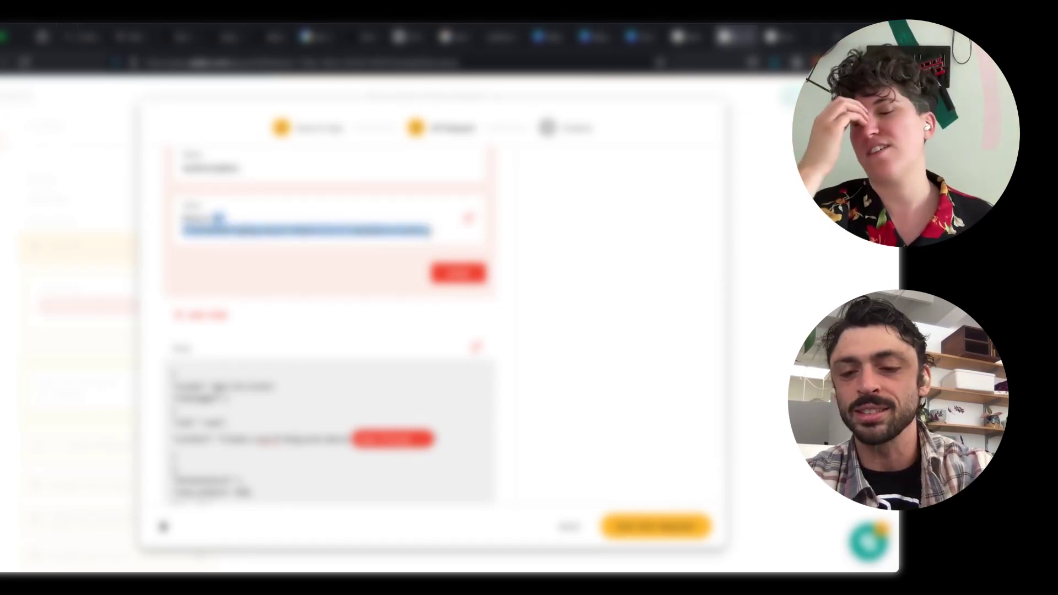
{"action": "key", "text": "BackSpace"}
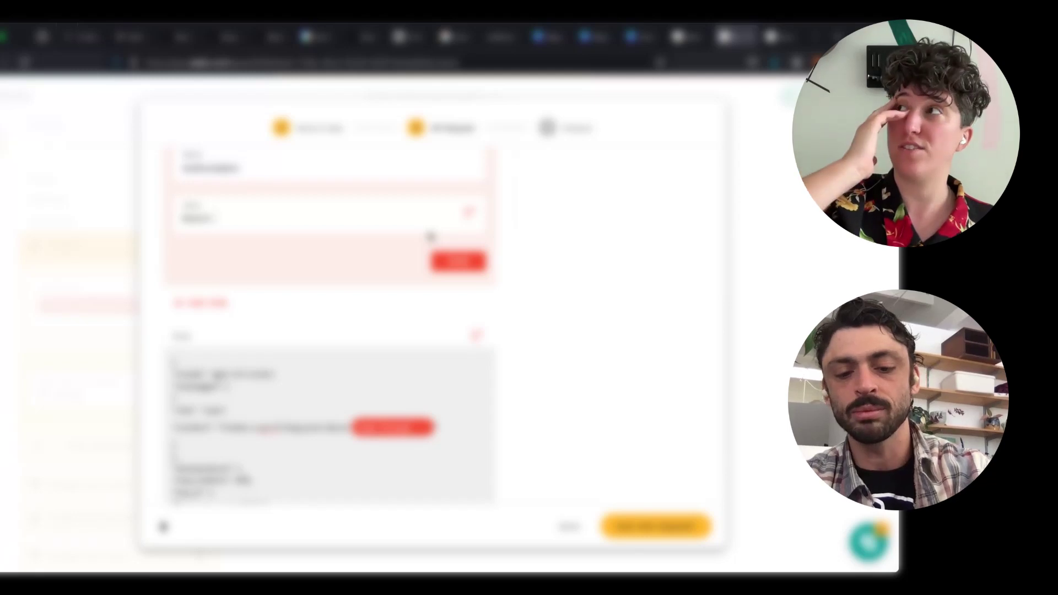
{"action": "key", "text": "super+v"}
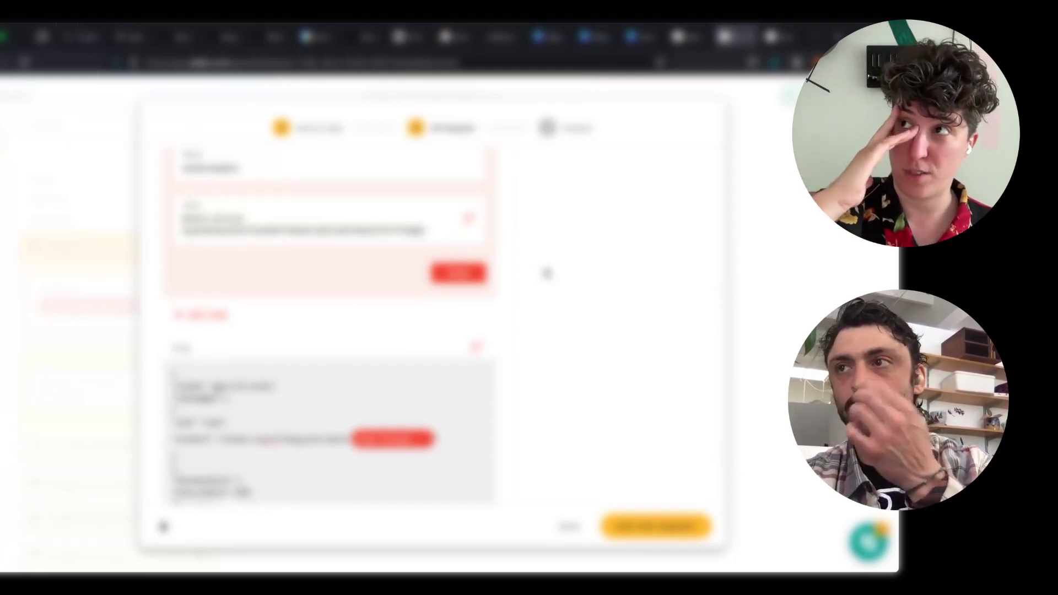
{"action": "left_click", "coordinate": [468, 278]}
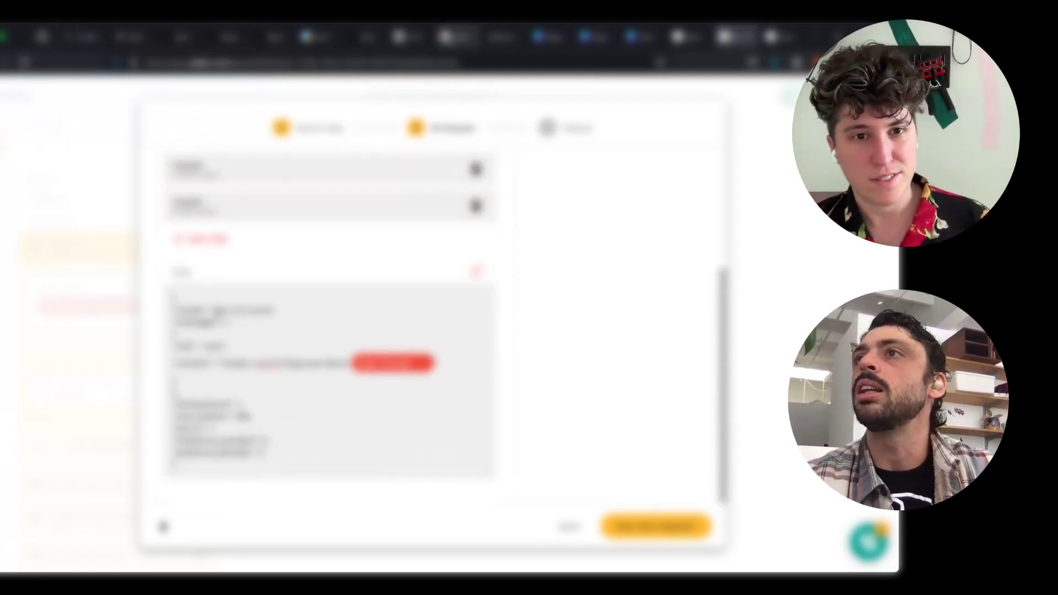
- Switch to the OpenAI Chat playground, view its code sample and copy the model name gpt-4o
{"action": "left_click", "coordinate": [365, 36]}
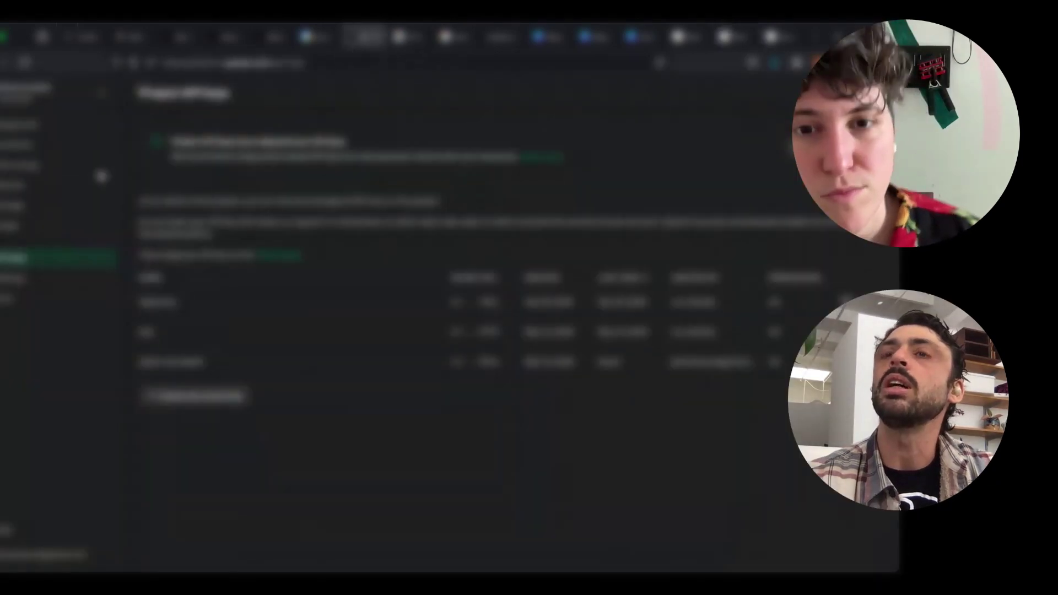
{"action": "left_click", "coordinate": [38, 130]}
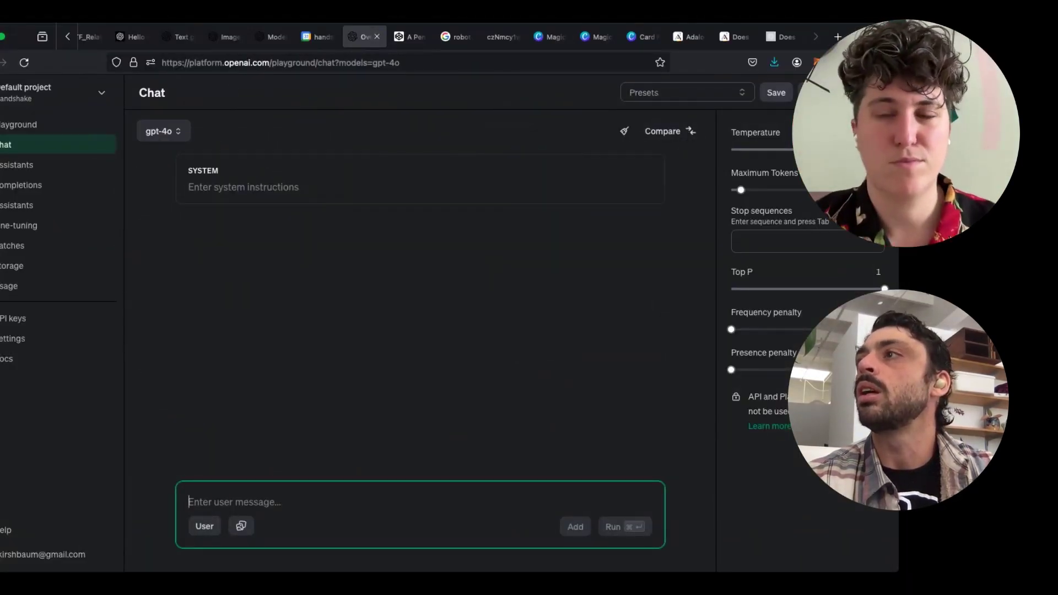
{"action": "left_click", "coordinate": [811, 93]}
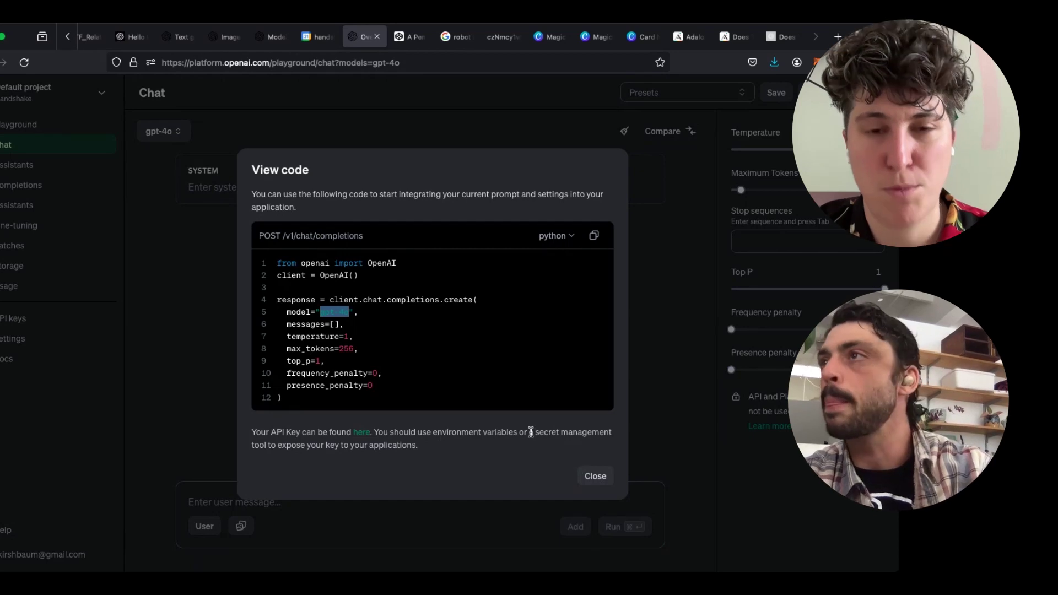
- Return to the Adalo app editor and set the model in the ChatGPT request body to "gpt-4o", keeping it on one line
{"action": "left_click", "coordinate": [773, 38]}
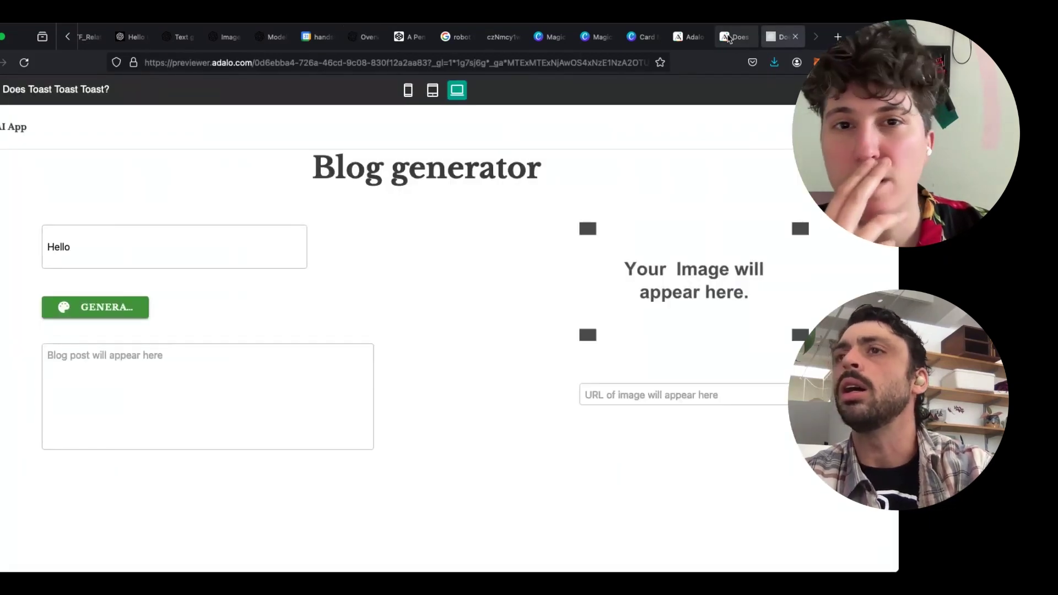
{"action": "left_click", "coordinate": [736, 37]}
{"action": "left_click_drag", "start_coordinate": [271, 311], "coordinate": [215, 312]}
{"action": "key", "text": "super+v"}
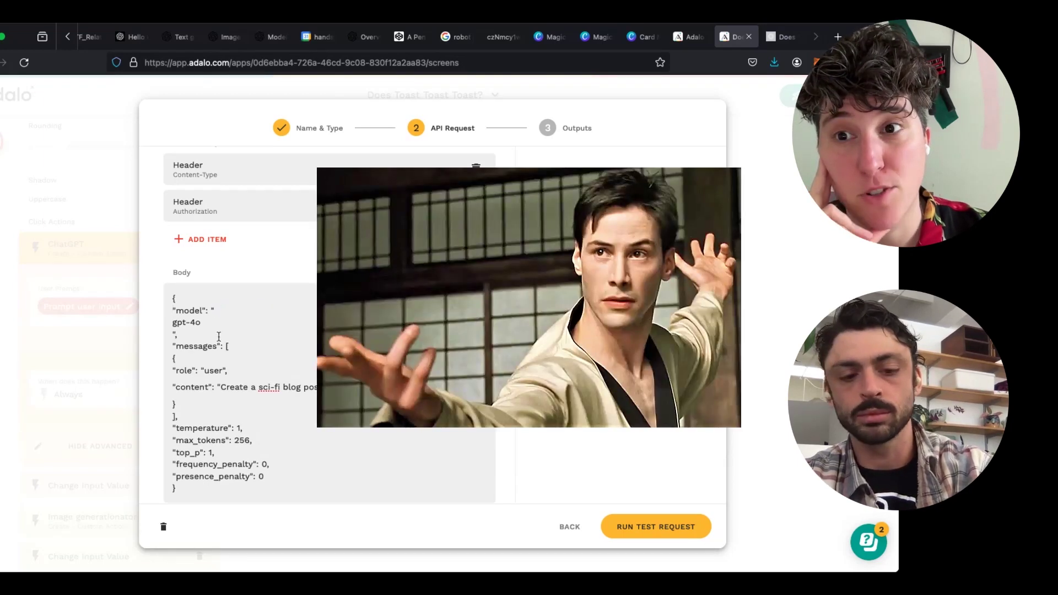
{"action": "left_click", "coordinate": [201, 331]}
{"action": "scroll", "coordinate": [201, 330], "scroll_direction": "up", "scroll_amount": 1}
{"action": "left_click", "coordinate": [173, 330]}
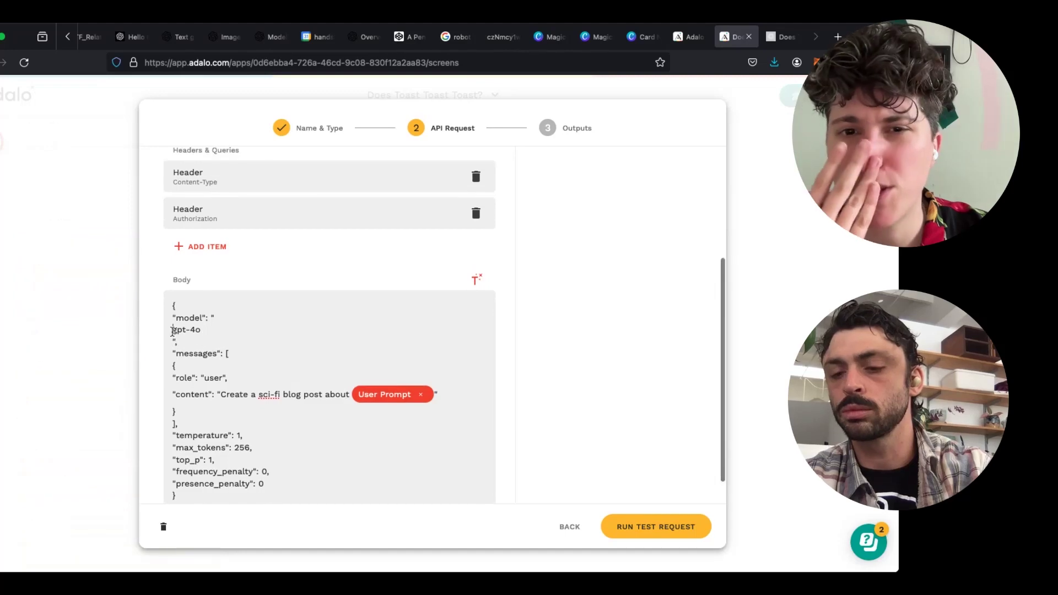
{"action": "key", "text": "BackSpace"}
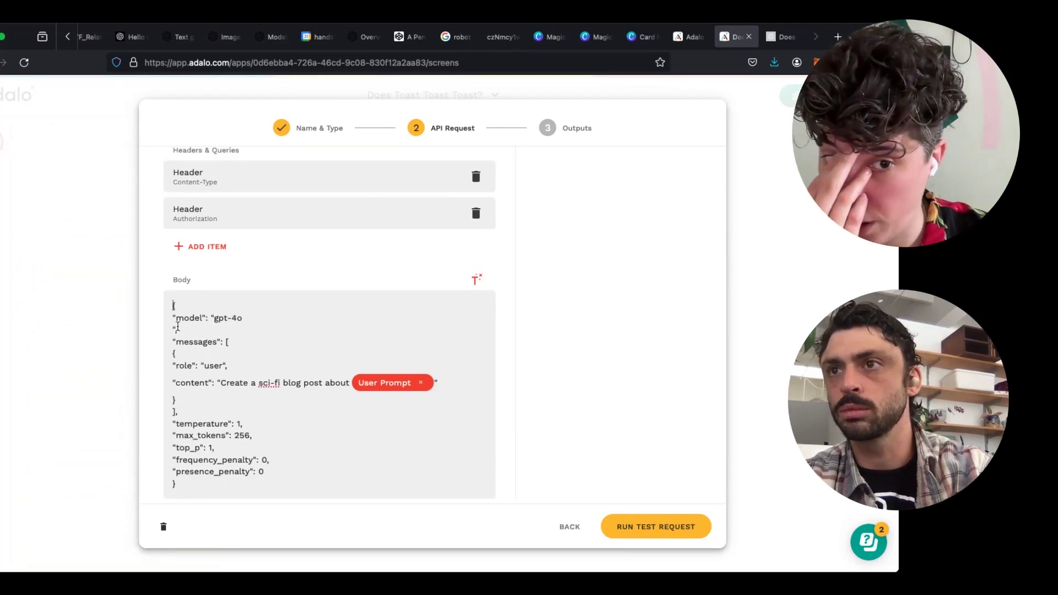
{"action": "key", "text": "BackSpace"}
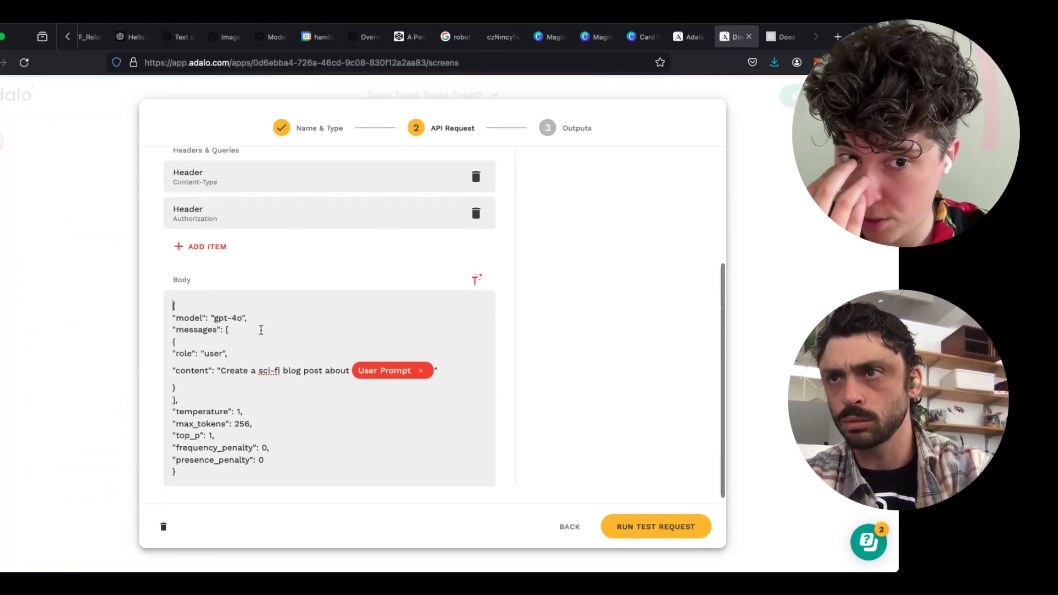
- Run a test of the ChatGPT request, look through its output properties and go back to the API request
{"action": "scroll", "coordinate": [263, 327], "scroll_direction": "down", "scroll_amount": 1}
{"action": "left_click", "coordinate": [300, 363]}
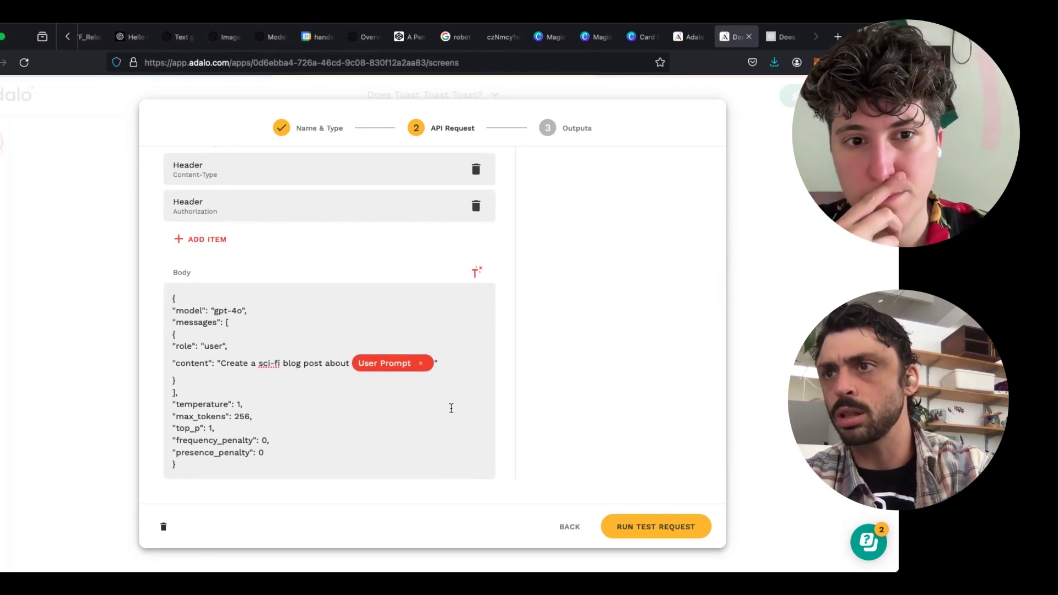
{"action": "left_click", "coordinate": [656, 528]}
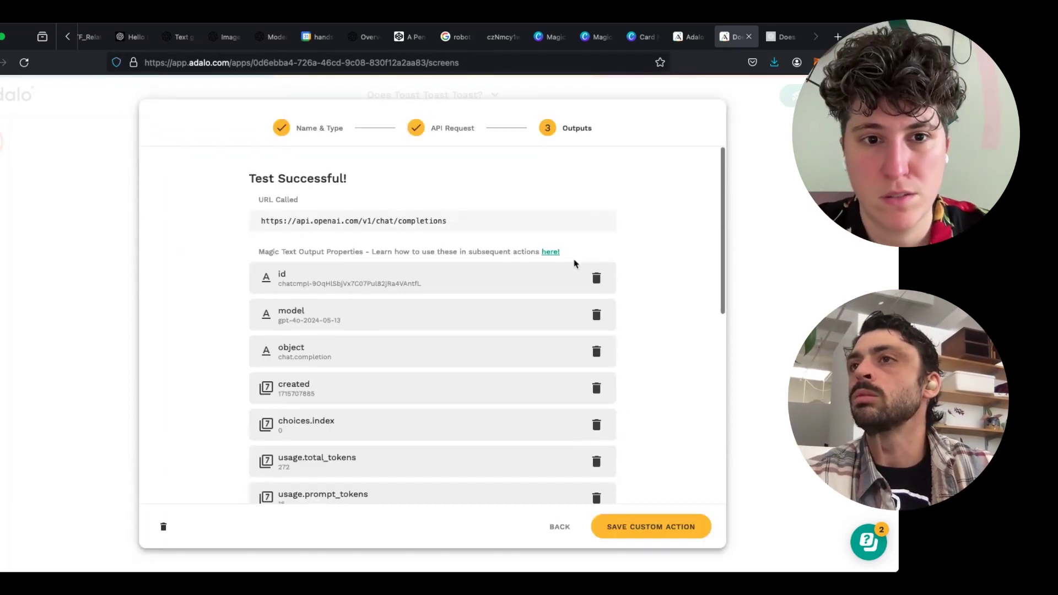
{"action": "scroll", "coordinate": [574, 265], "scroll_direction": "down", "scroll_amount": 5}
{"action": "scroll", "coordinate": [575, 268], "scroll_direction": "up", "scroll_amount": 1}
{"action": "left_click", "coordinate": [559, 526]}
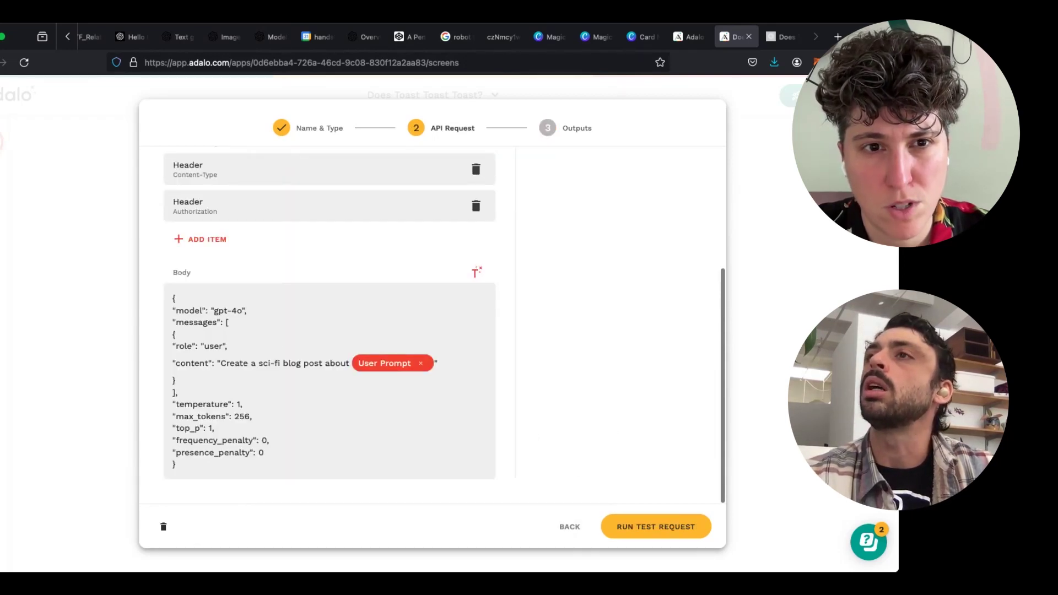
- Switch to OpenAI's Chat playground, paste the prompt and cut "Generate all the text for a magic the gathering card with the following title:"
{"action": "left_click", "coordinate": [361, 37]}
{"action": "left_click", "coordinate": [1, 165]}
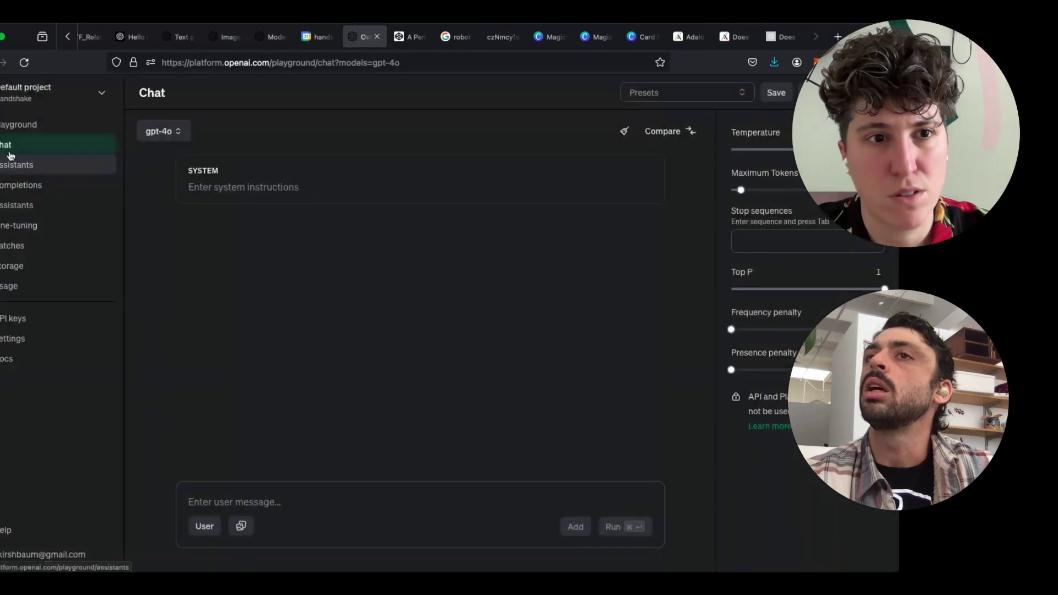
{"action": "left_click", "coordinate": [25, 132]}
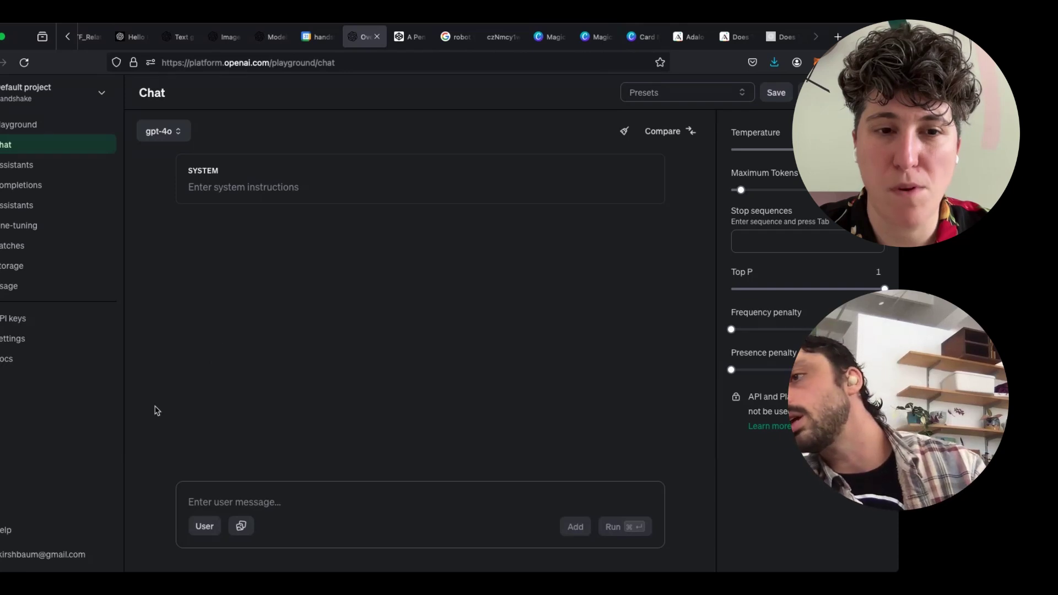
{"action": "left_click", "coordinate": [293, 512]}
{"action": "key", "text": "super+v"}
{"action": "left_click_drag", "start_coordinate": [520, 486], "coordinate": [193, 479]}
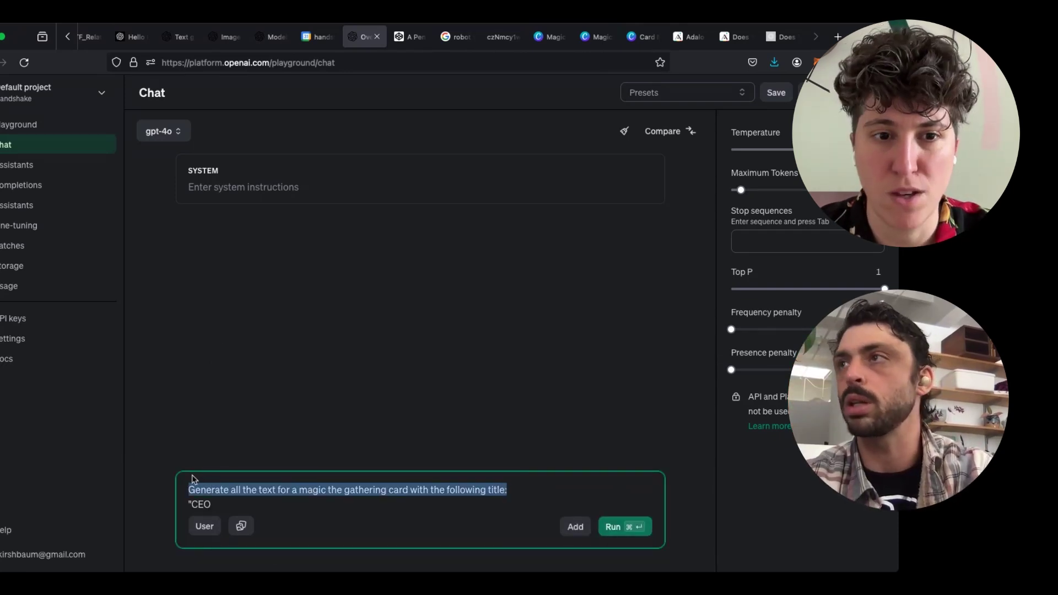
{"action": "key", "text": "super+x"}
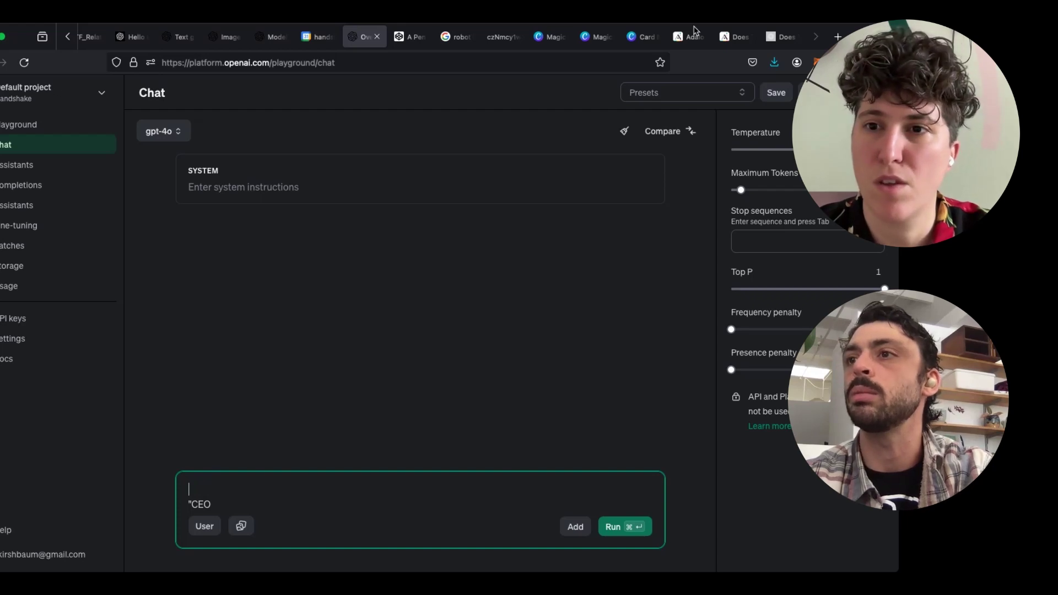
- Return to Adalo and replace "Create a sci-fi blog post about" in the ChatGPT body with the cut sentence, followed directly by User Prompt
{"action": "left_click", "coordinate": [735, 37]}
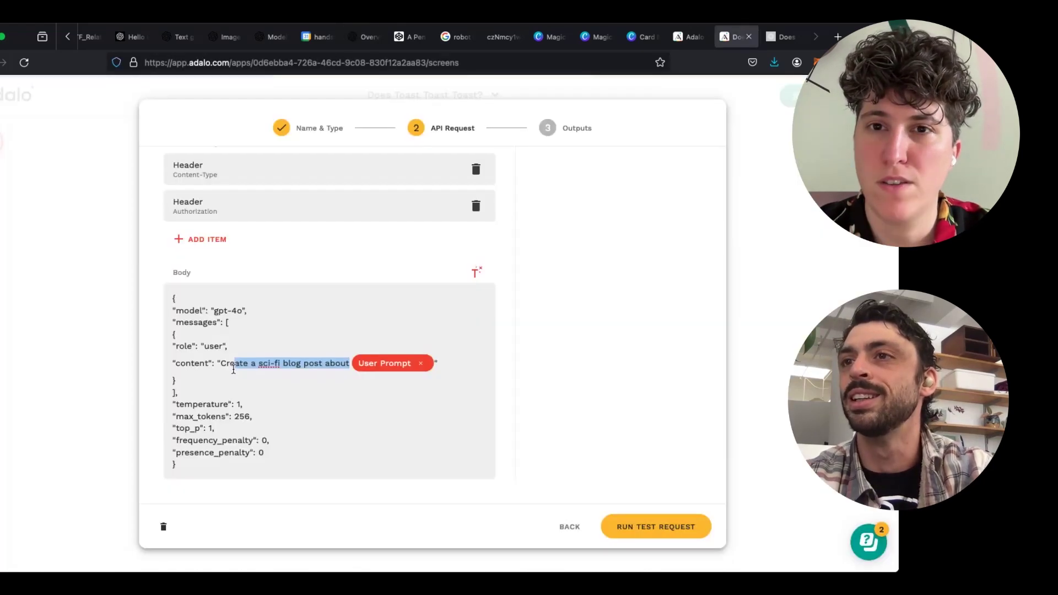
{"action": "key", "text": "super+v"}
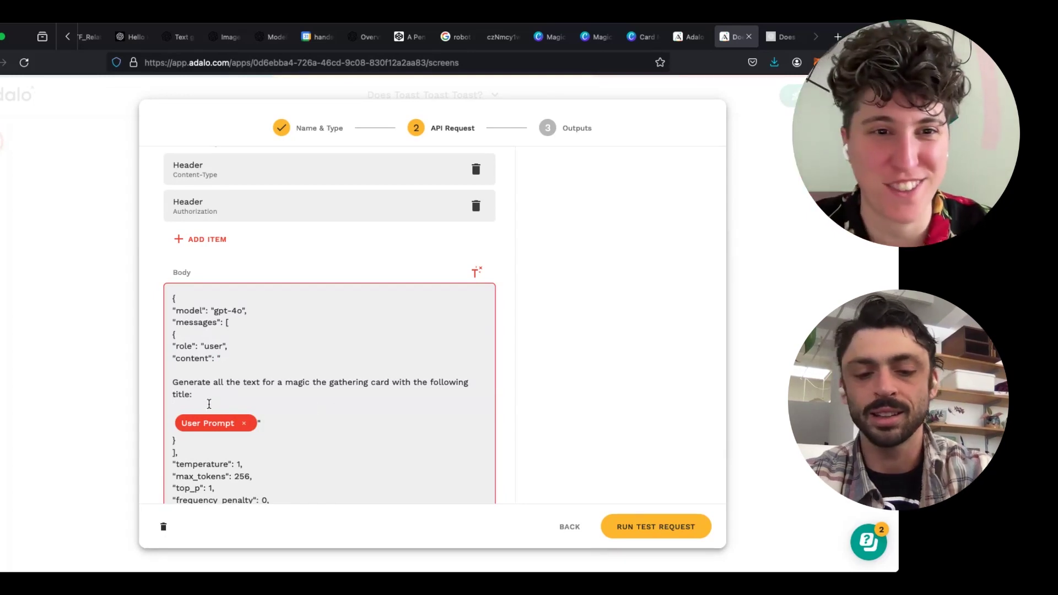
{"action": "key", "text": "BackSpace"}
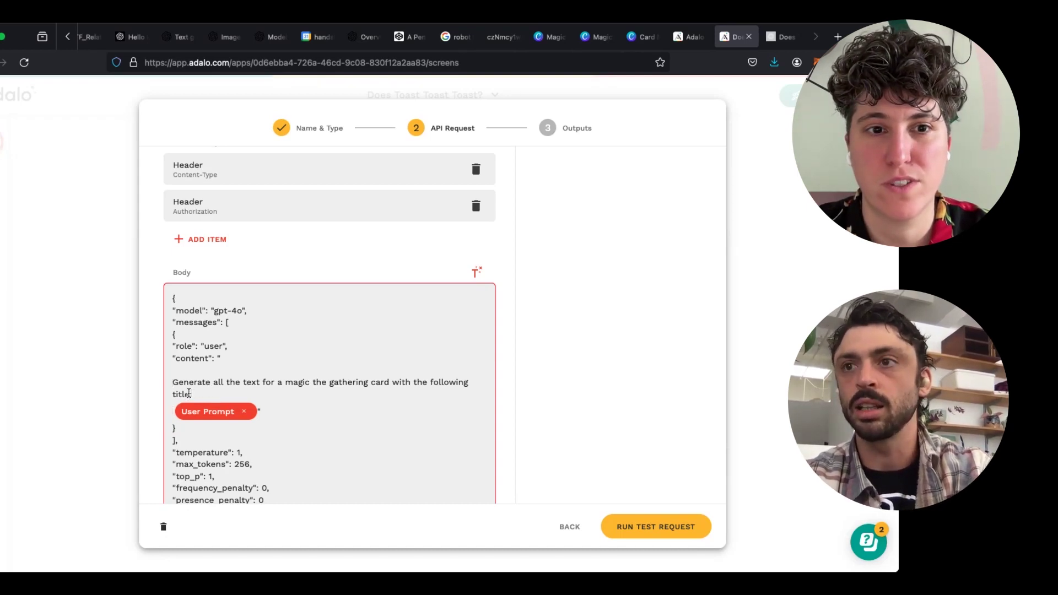
{"action": "key", "text": "BackSpace"}
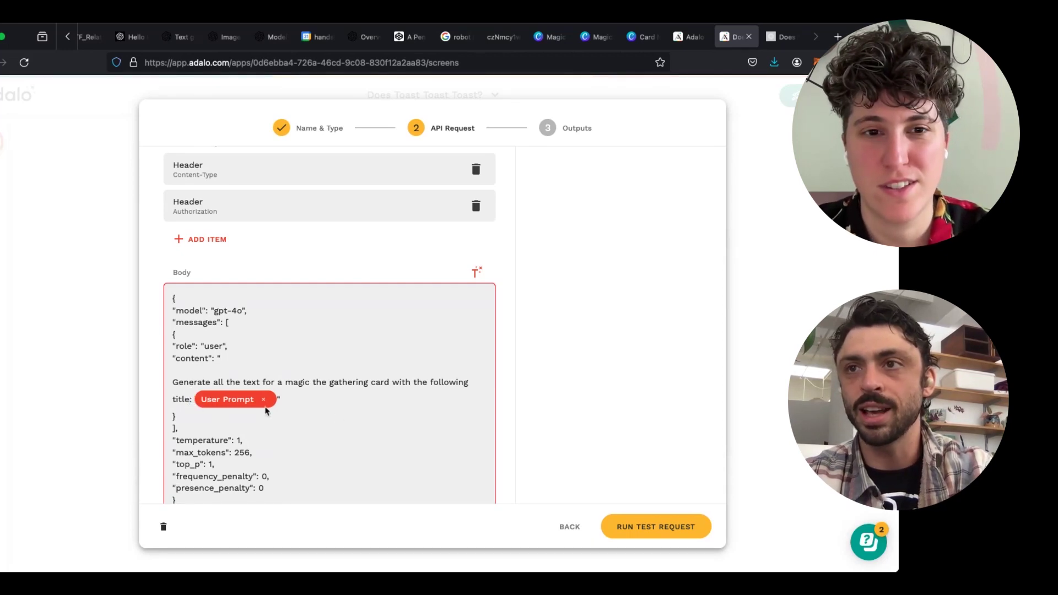
- Remove "title:" from the ChatGPT body's prompt and enclose the User Prompt variable in escaped quotation marks (\")
{"action": "key", "text": "BackSpace"}
{"action": "key", "text": "BackSpace"}
{"action": "key", "text": "BackSpace"}
{"action": "key", "text": "BackSpace"}
{"action": "key", "text": "BackSpace"}
{"action": "key", "text": "BackSpace"}
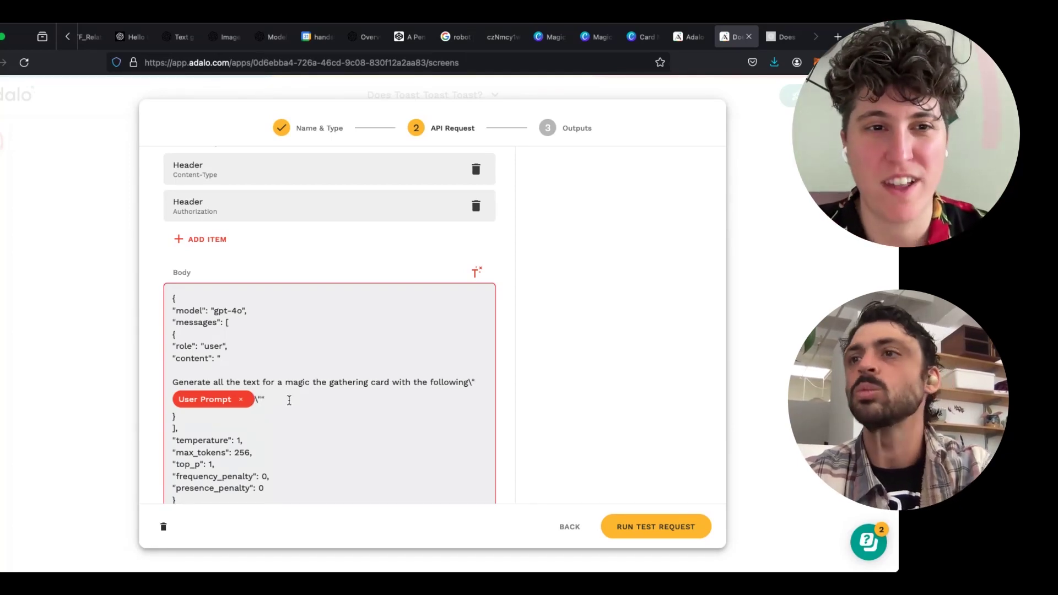
- Run a test of the ChatGPT request, check its chatbot output and save the custom action
{"action": "scroll", "coordinate": [325, 400], "scroll_direction": "down", "scroll_amount": 2}
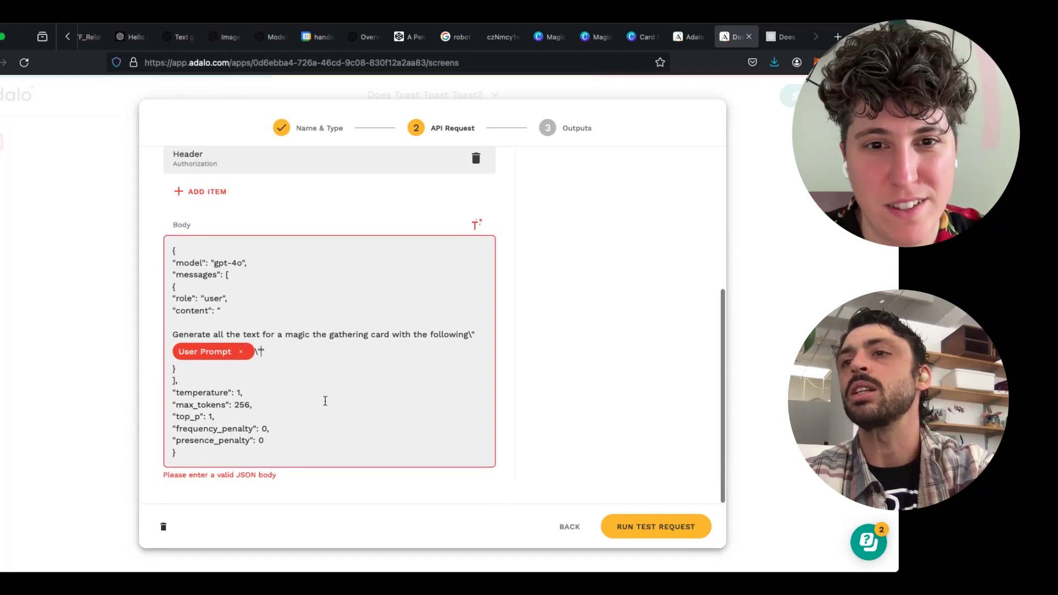
{"action": "left_click", "coordinate": [655, 527]}
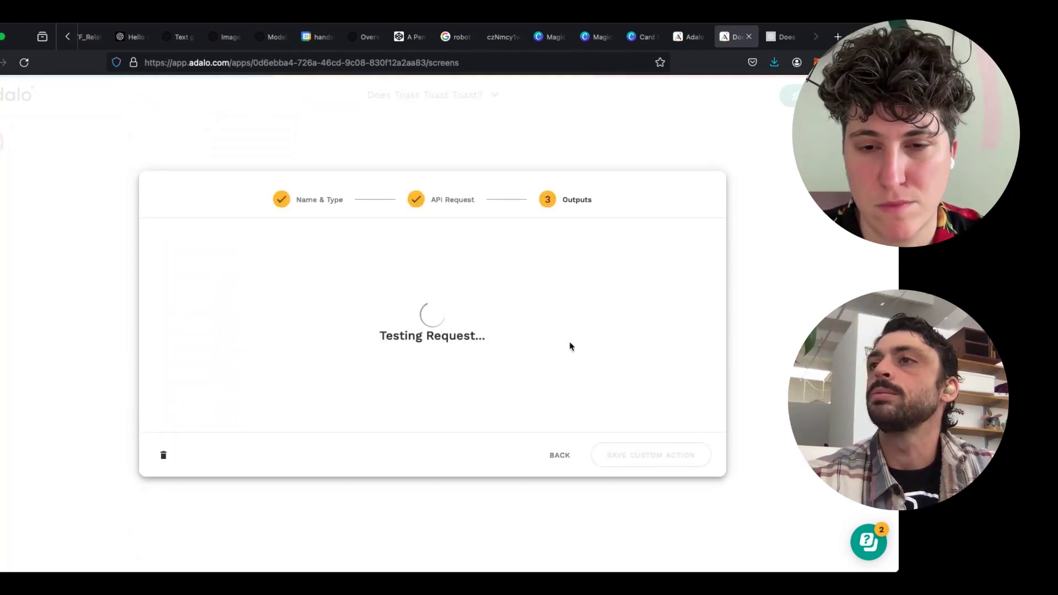
{"action": "scroll", "coordinate": [571, 346], "scroll_direction": "down", "scroll_amount": 5}
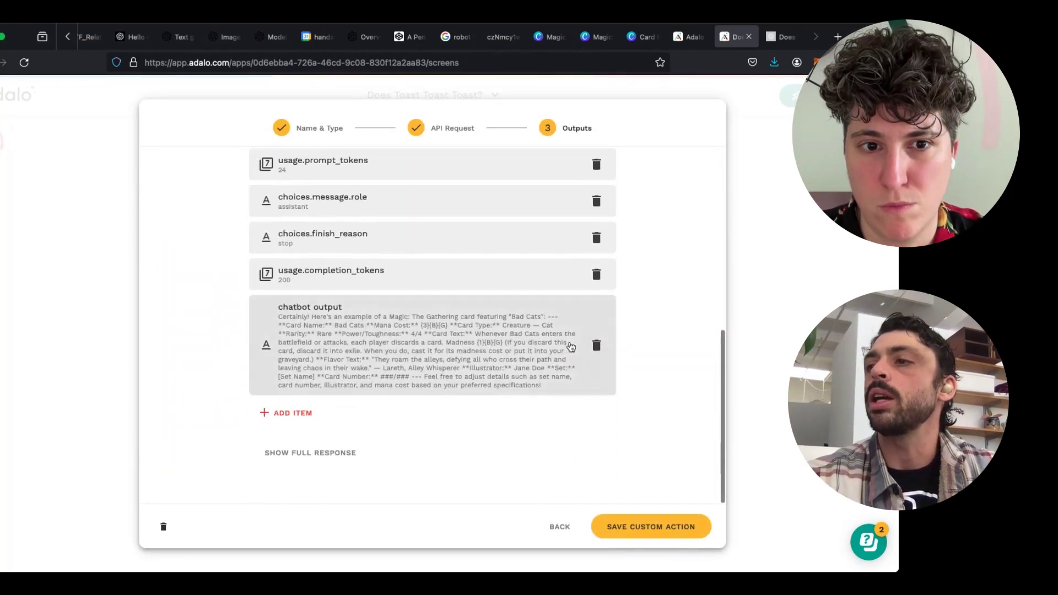
{"action": "left_click", "coordinate": [624, 529]}
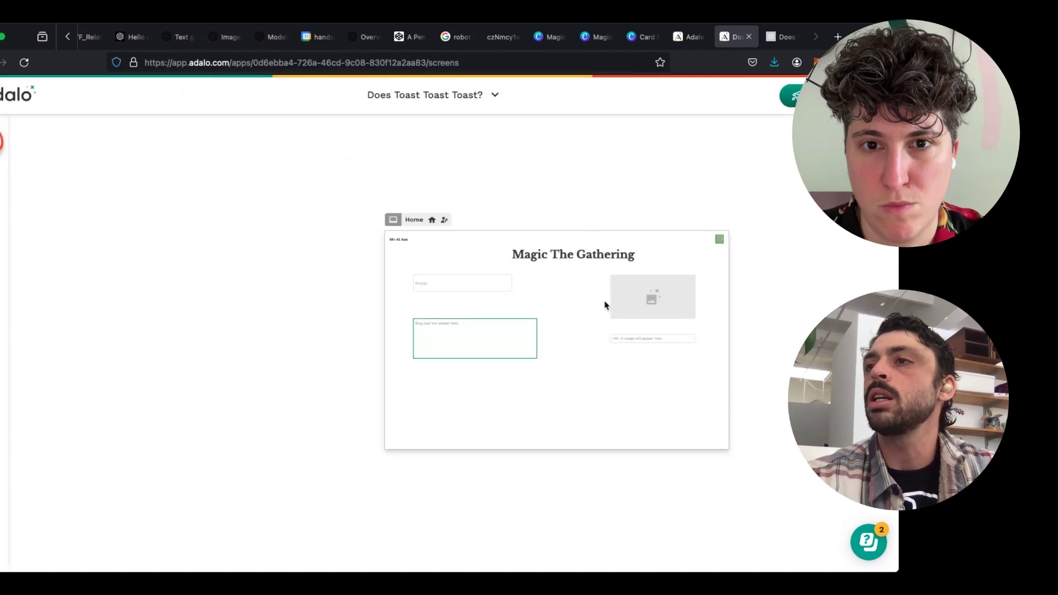
- Move the Generate button so its left edge lines up with the prompt and response fields
{"action": "left_click", "coordinate": [634, 315]}
{"action": "left_click", "coordinate": [451, 305]}
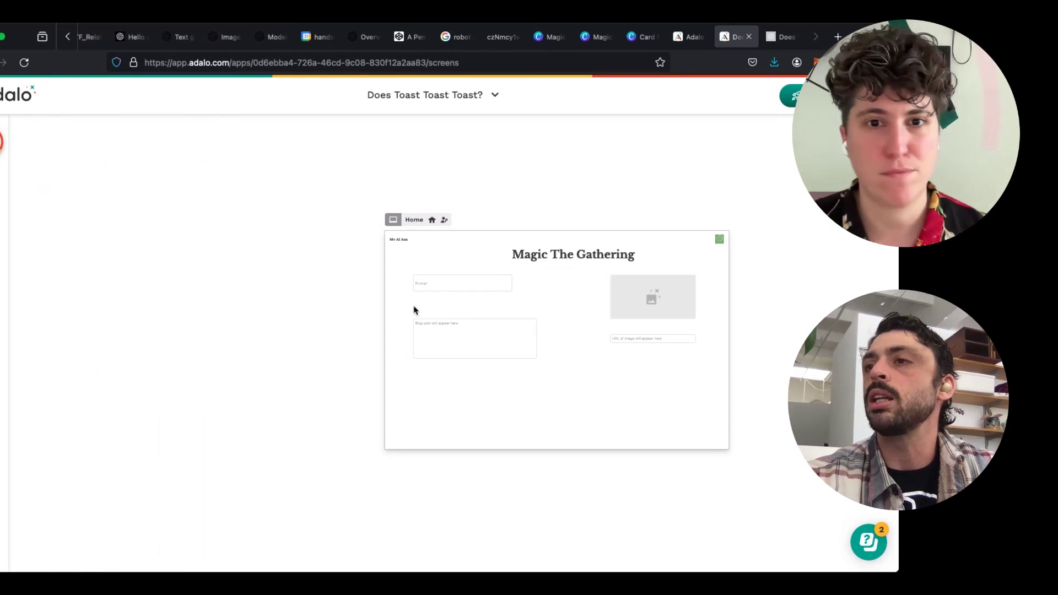
{"action": "left_click", "coordinate": [436, 307]}
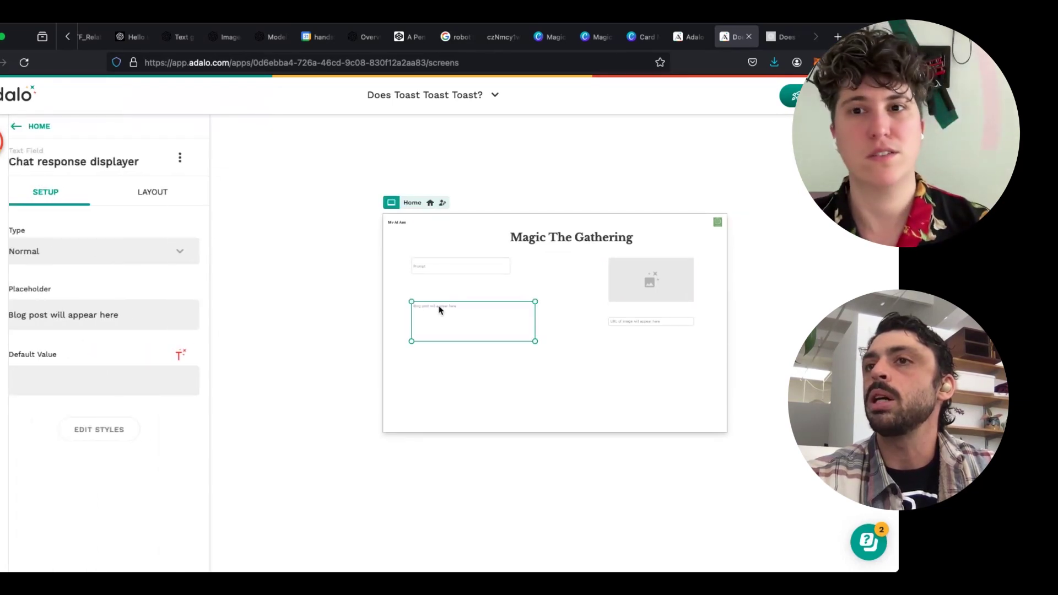
{"action": "left_click", "coordinate": [428, 298]}
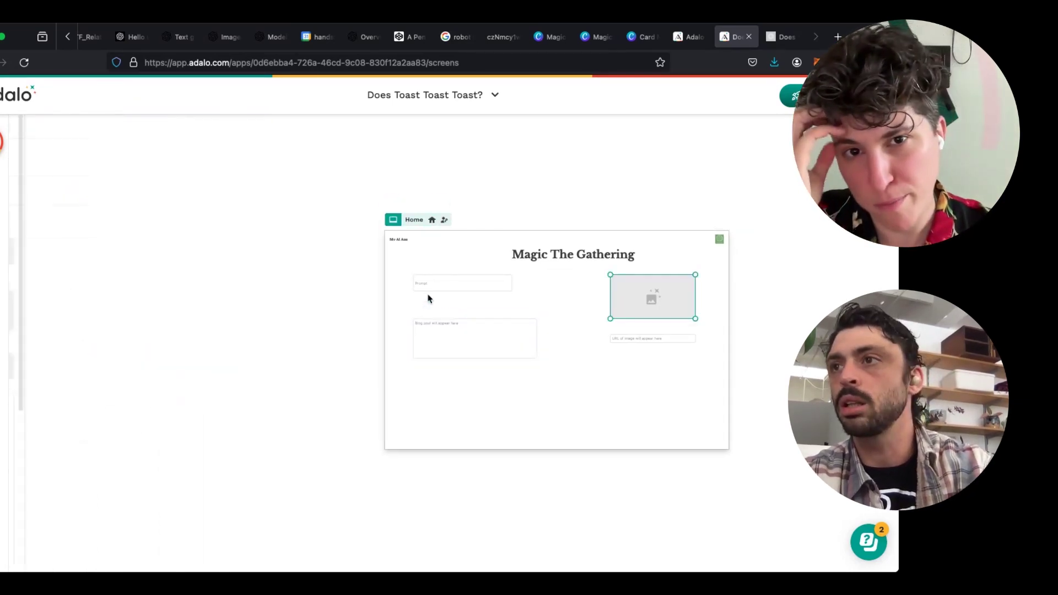
{"action": "left_click", "coordinate": [428, 308]}
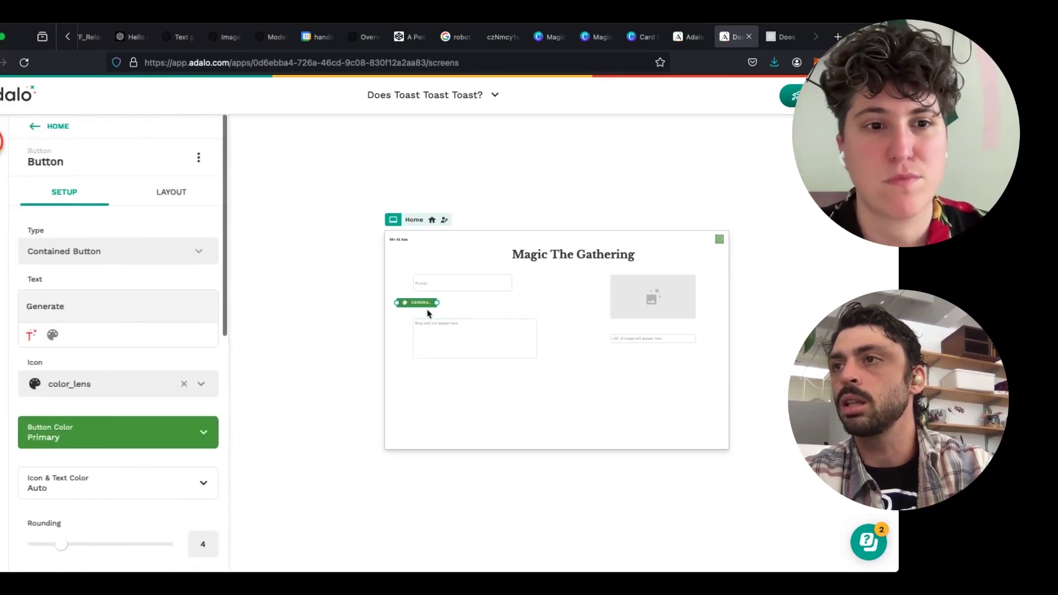
{"action": "left_click_drag", "start_coordinate": [429, 306], "coordinate": [448, 307]}
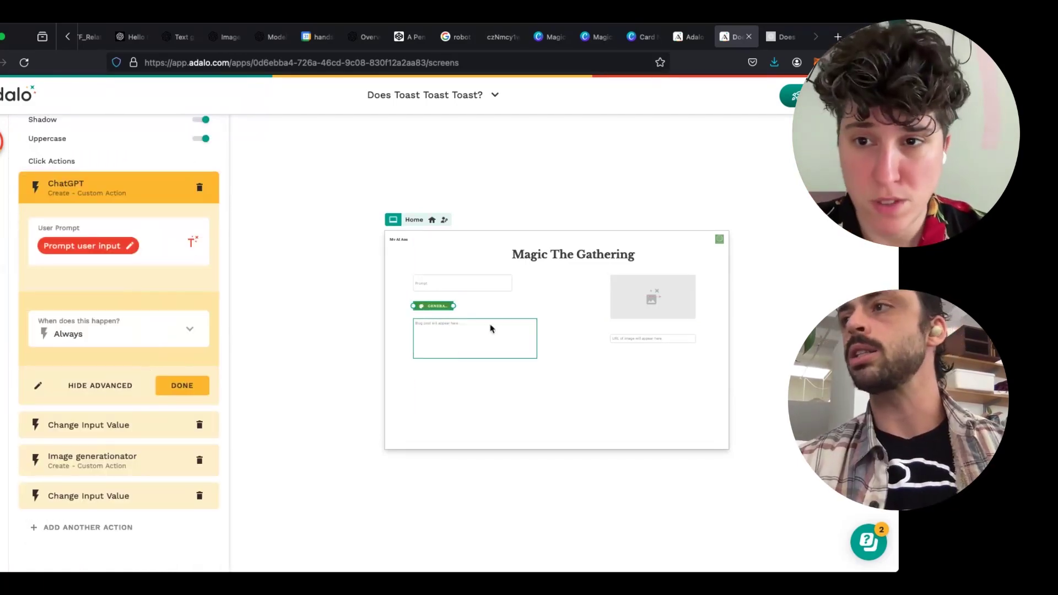
- Open the Image generationator action's API request and try to replace "Van Gogh" in the body's prompt with "a magic the"
{"action": "left_click", "coordinate": [143, 465]}
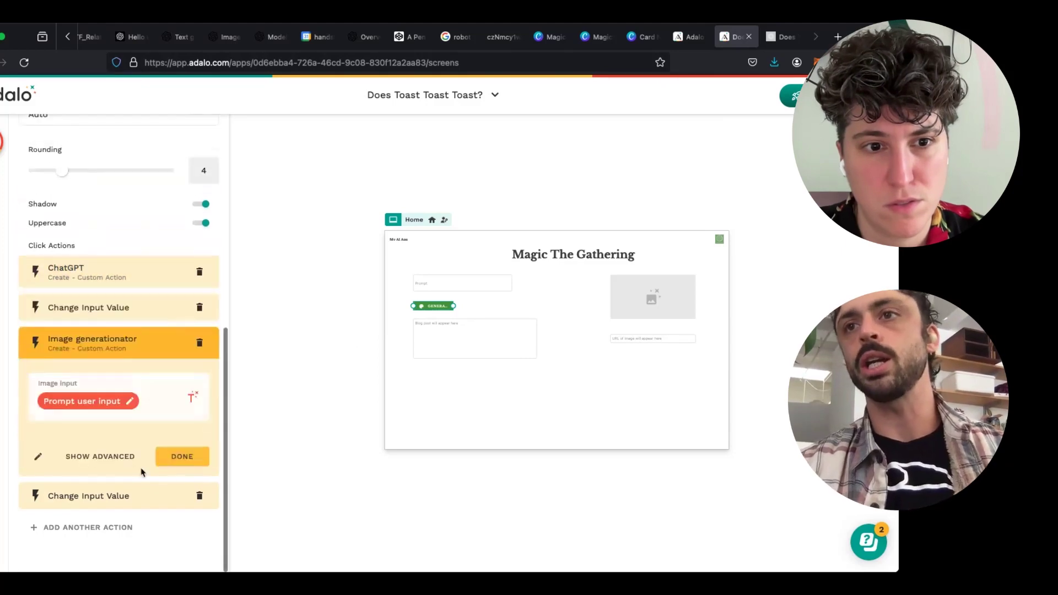
{"action": "left_click", "coordinate": [37, 456]}
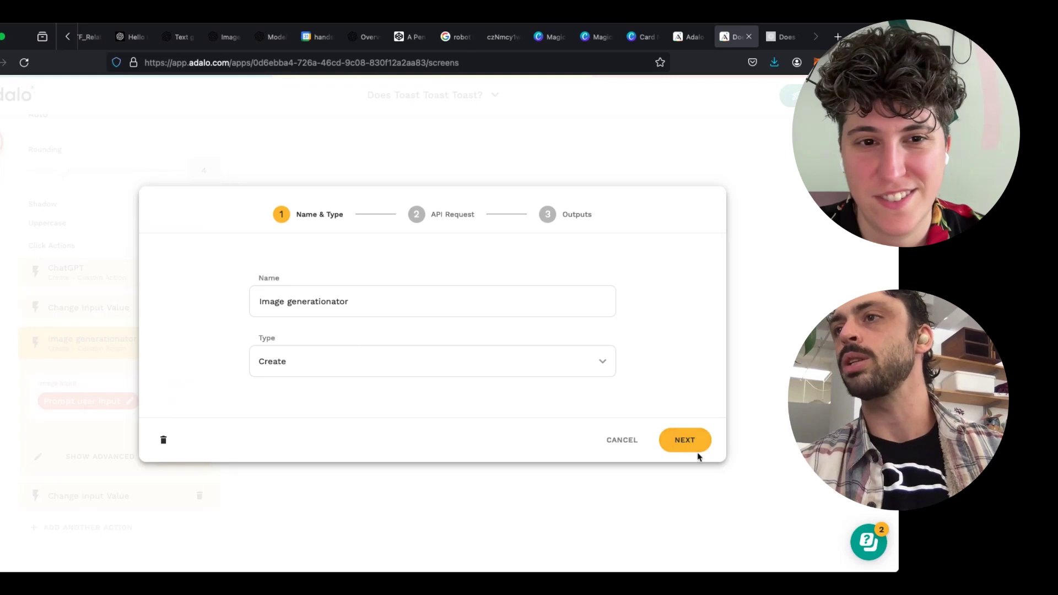
{"action": "left_click", "coordinate": [681, 446]}
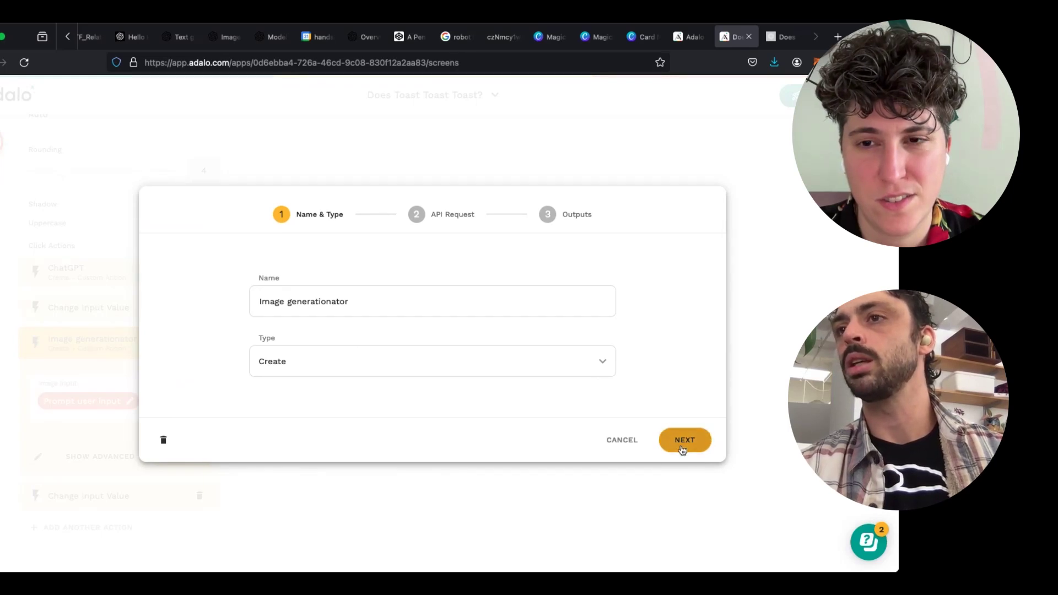
{"action": "scroll", "coordinate": [249, 310], "scroll_direction": "down", "scroll_amount": 1}
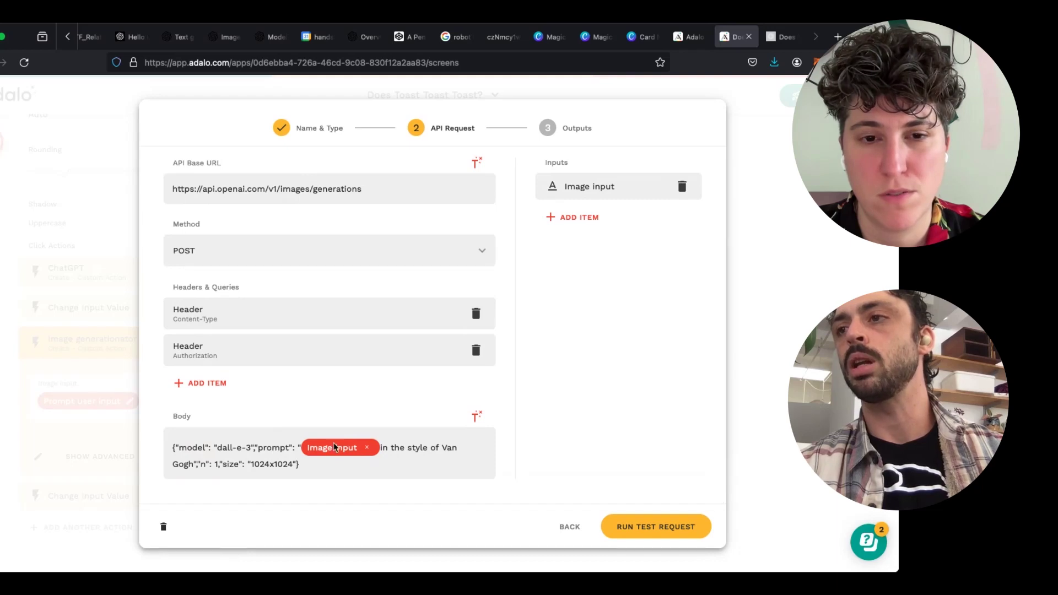
{"action": "left_click_drag", "start_coordinate": [442, 448], "coordinate": [192, 460]}
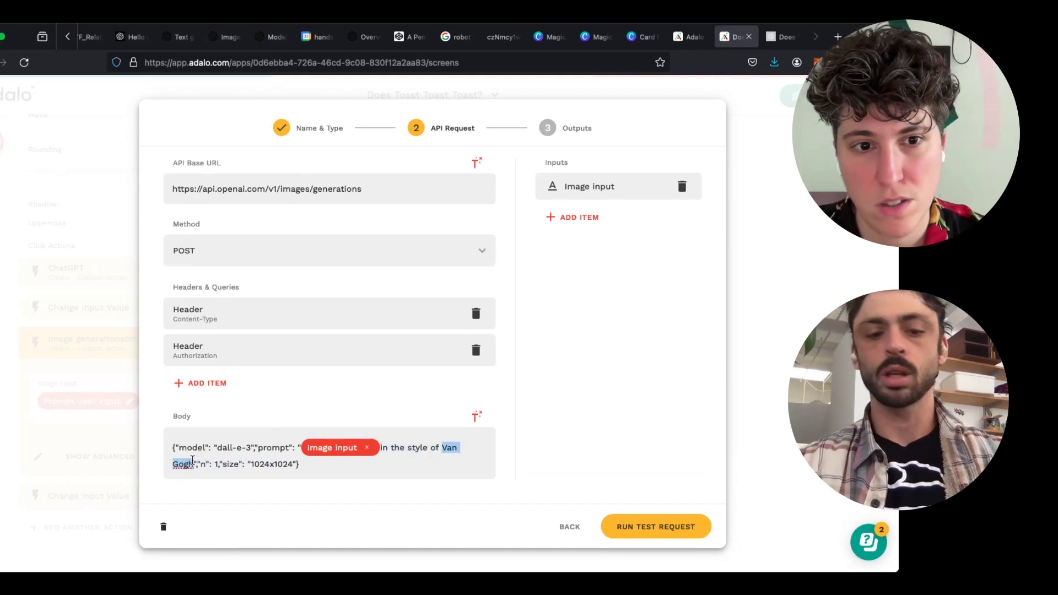
{"action": "type", "text": "a"}
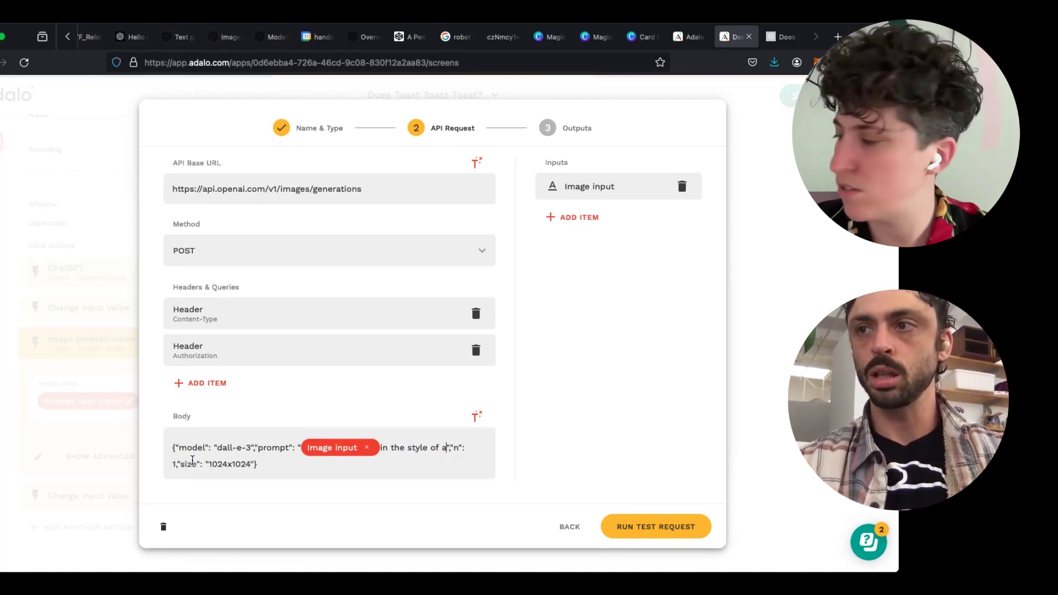
{"action": "type", "text": " magic the"}
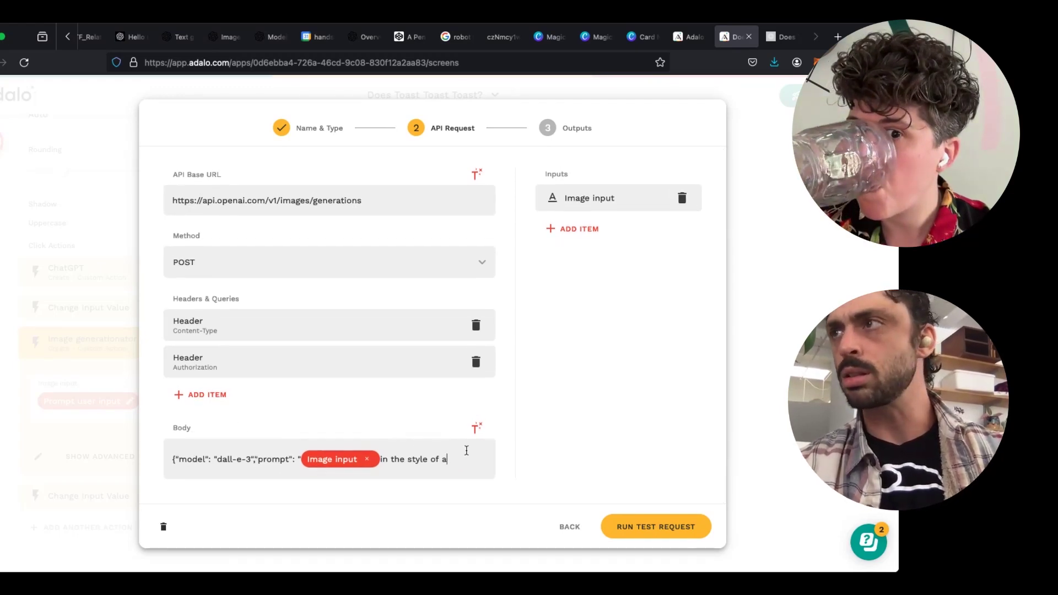
- Step back and forward to recheck the Image generationator request body, and close the custom action without saving
{"action": "left_click", "coordinate": [570, 526]}
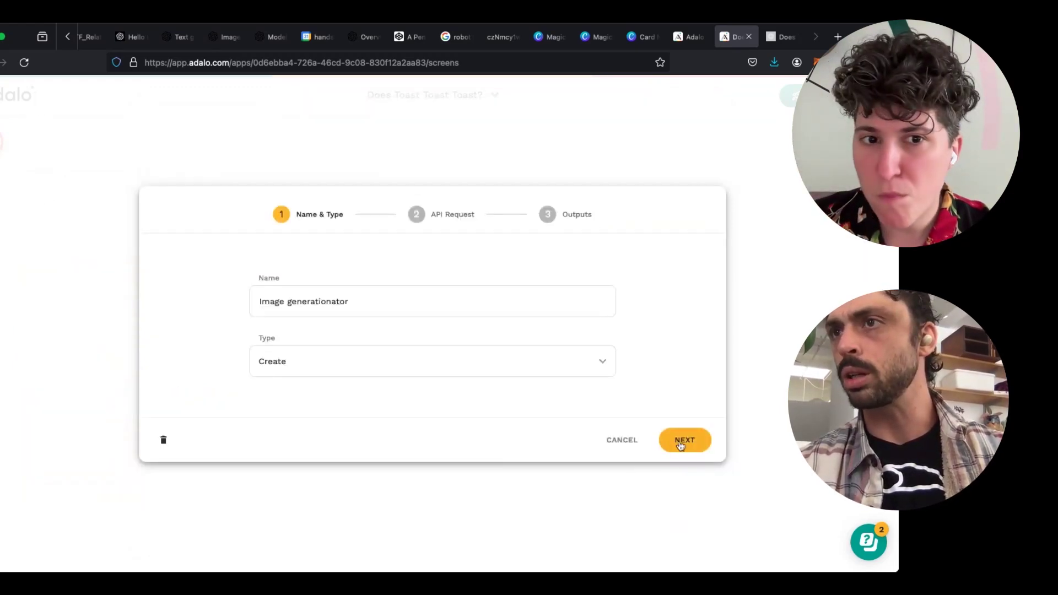
{"action": "left_click", "coordinate": [683, 440]}
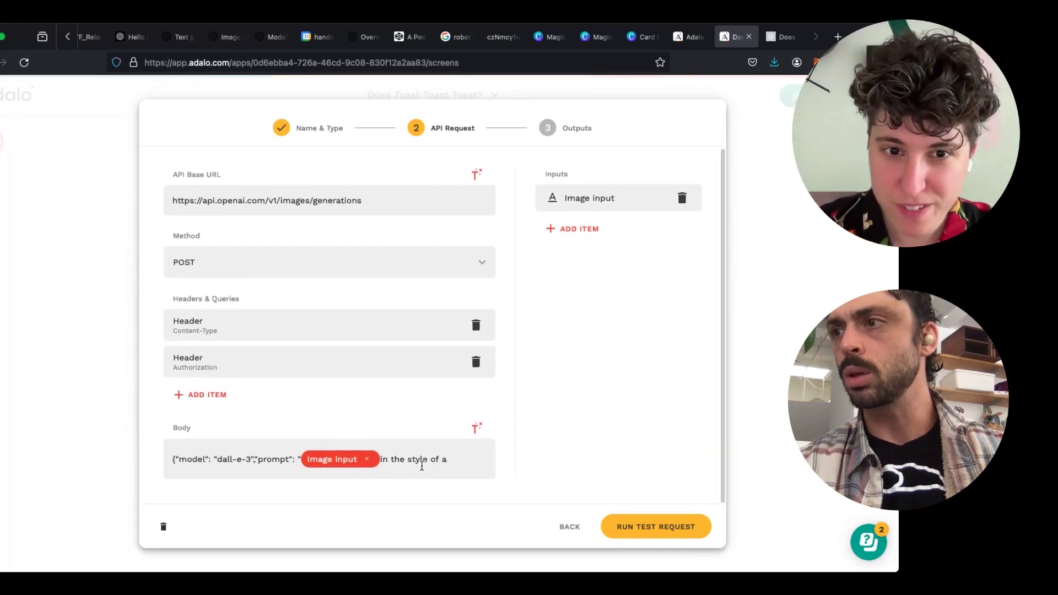
{"action": "left_click", "coordinate": [744, 293]}
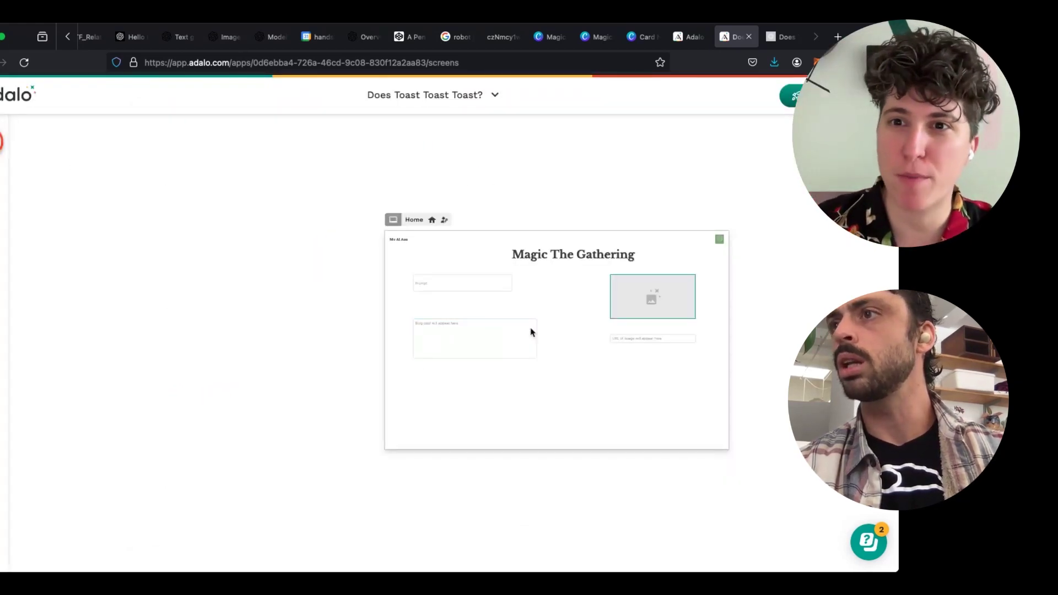
- Review the source and placeholder settings of the Generated Image component on the Home screen
{"action": "left_click", "coordinate": [692, 312]}
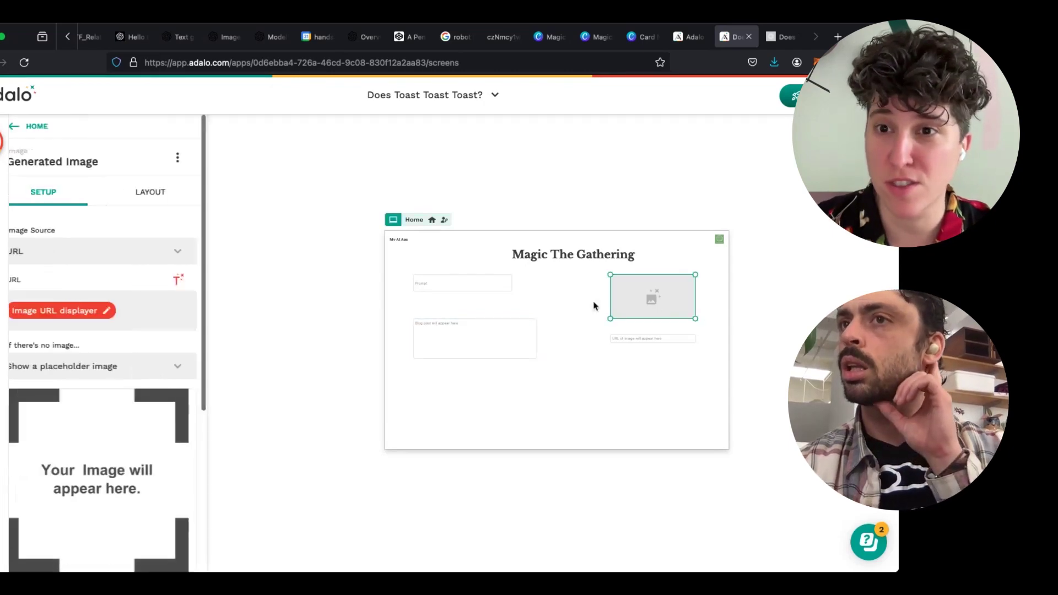
{"action": "scroll", "coordinate": [123, 378], "scroll_direction": "down", "scroll_amount": 5}
{"action": "scroll", "coordinate": [126, 378], "scroll_direction": "up", "scroll_amount": 5}
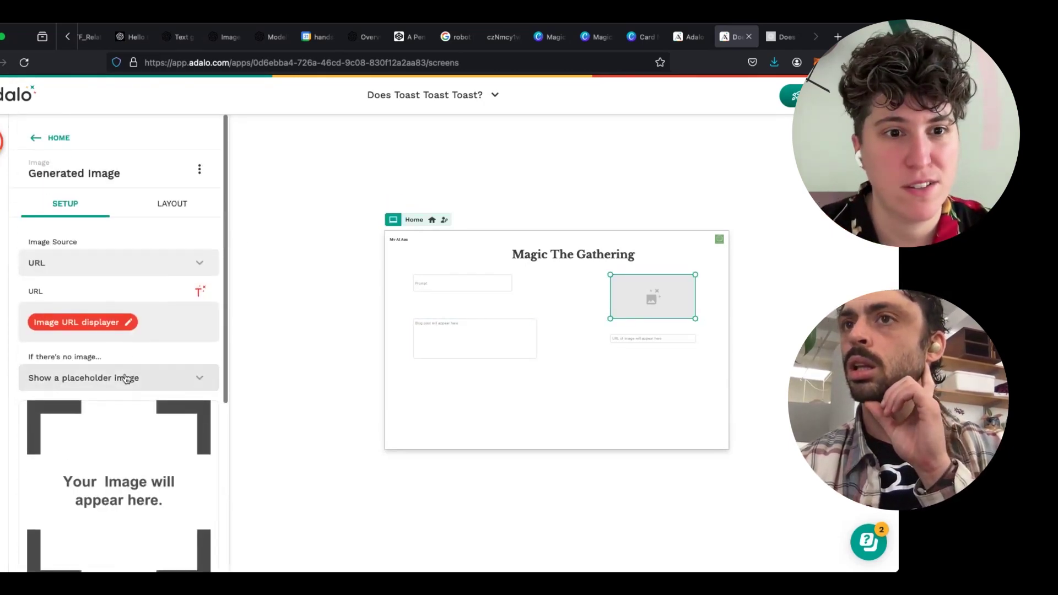
{"action": "scroll", "coordinate": [126, 378], "scroll_direction": "down", "scroll_amount": 2}
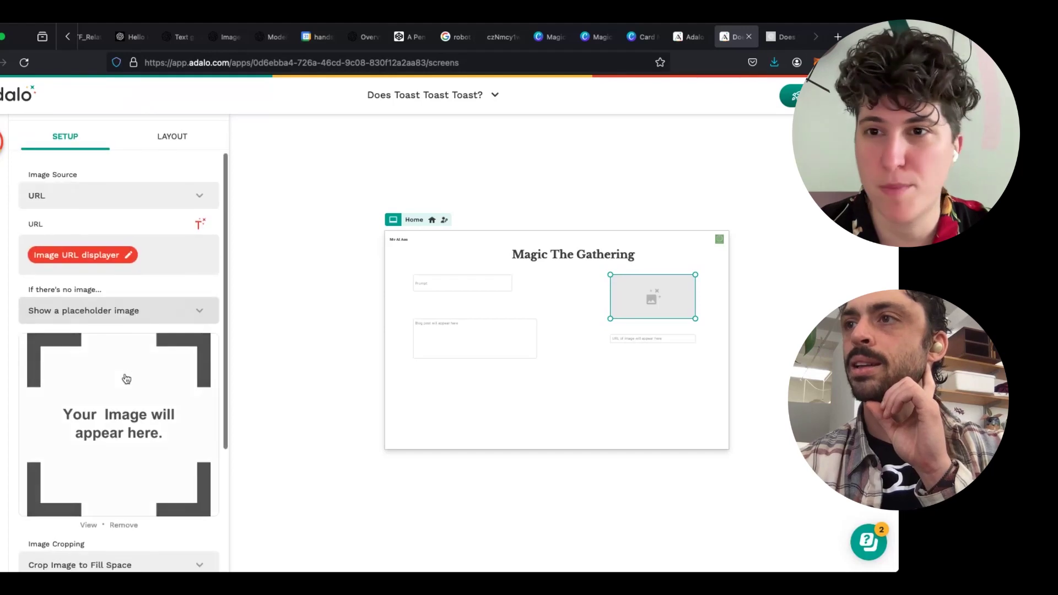
- Restore the missing Generate button between the prompt and response fields, with its left edge aligned to both, and select it
{"action": "left_click", "coordinate": [446, 301]}
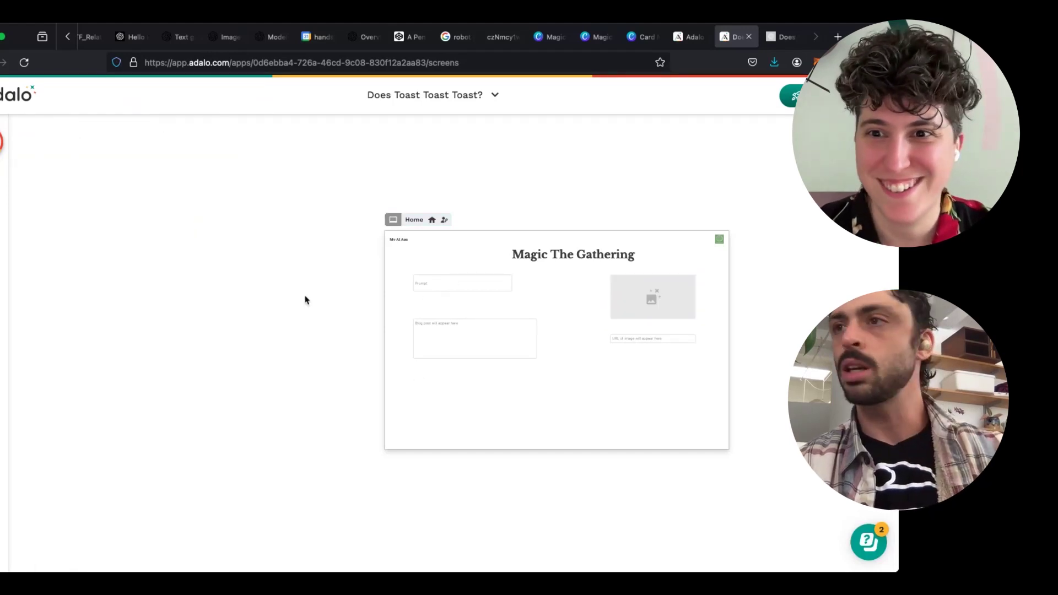
{"action": "key", "text": "ctrl+v"}
{"action": "mouse_move", "coordinate": [428, 302]}
{"action": "left_mouse_down"}
{"action": "mouse_move", "coordinate": [267, 376]}
{"action": "mouse_move", "coordinate": [373, 320]}
{"action": "mouse_move", "coordinate": [441, 310]}
{"action": "left_mouse_up"}
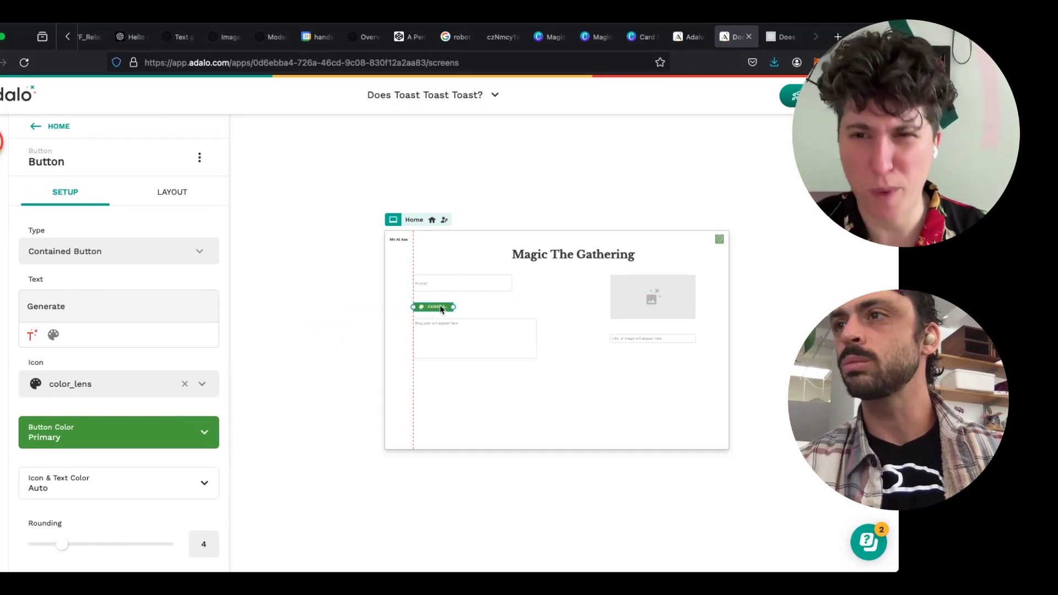
{"action": "left_click", "coordinate": [257, 298]}
{"action": "left_click", "coordinate": [427, 307]}
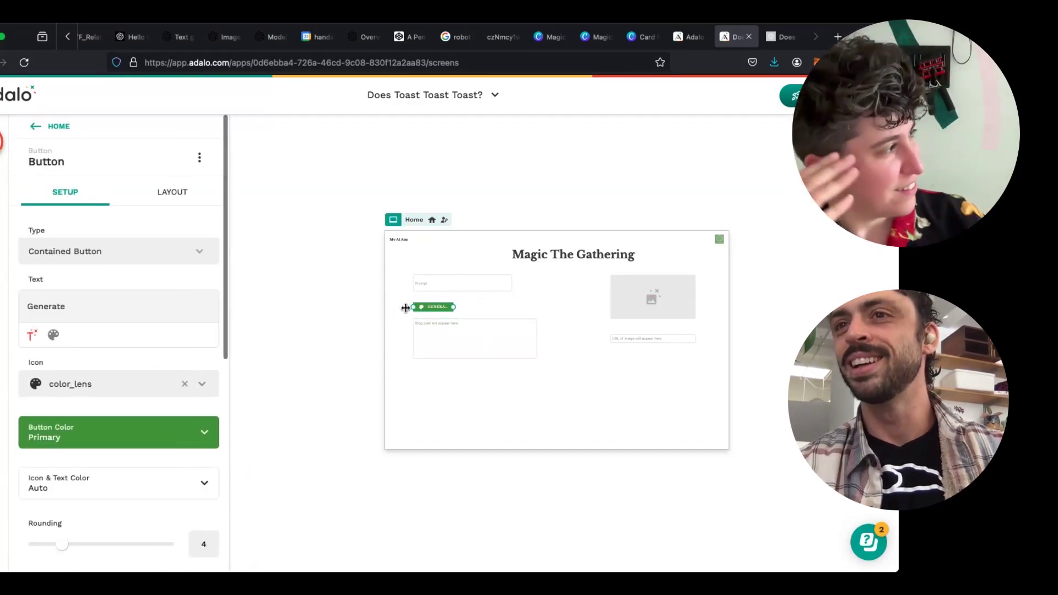
{"action": "scroll", "coordinate": [37, 449], "scroll_direction": "down", "scroll_amount": 7}
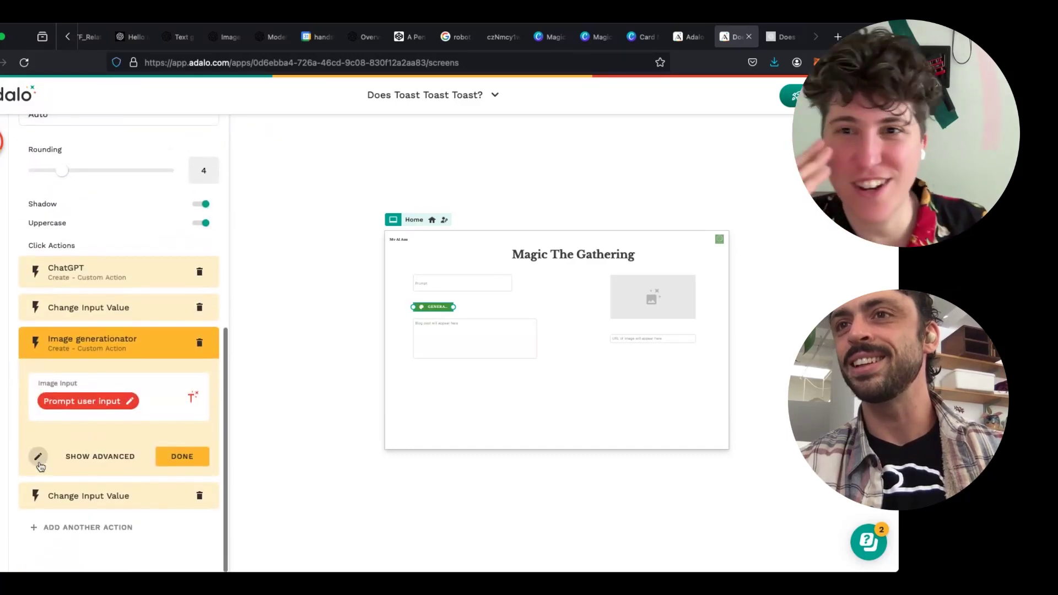
{"action": "left_click", "coordinate": [40, 465]}
{"action": "left_click", "coordinate": [444, 230]}
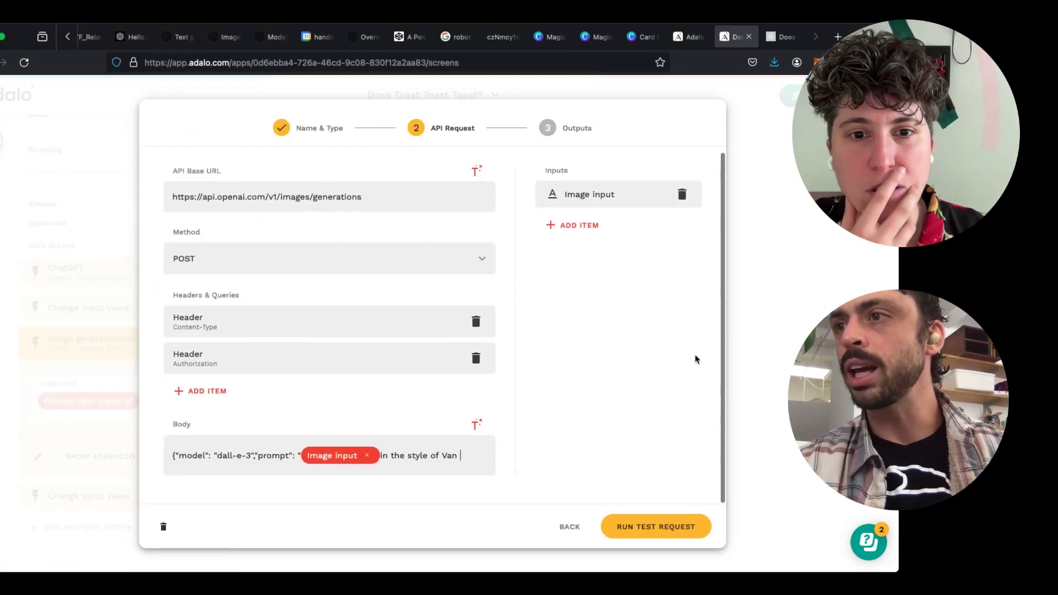
{"action": "left_click_drag", "start_coordinate": [381, 458], "coordinate": [413, 446]}
{"action": "left_click", "coordinate": [431, 462]}
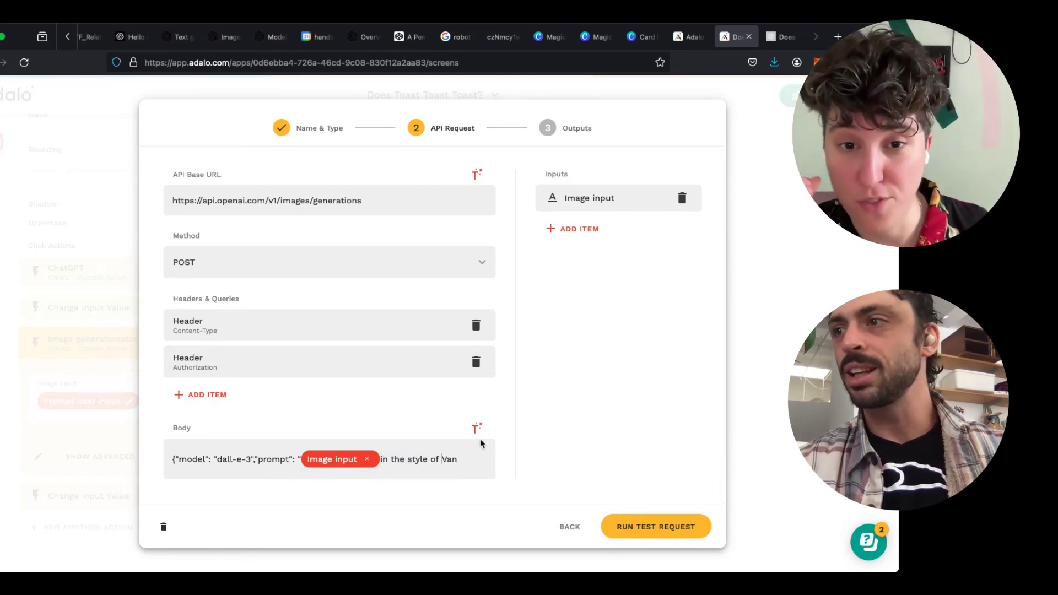
{"action": "left_click", "coordinate": [563, 526]}
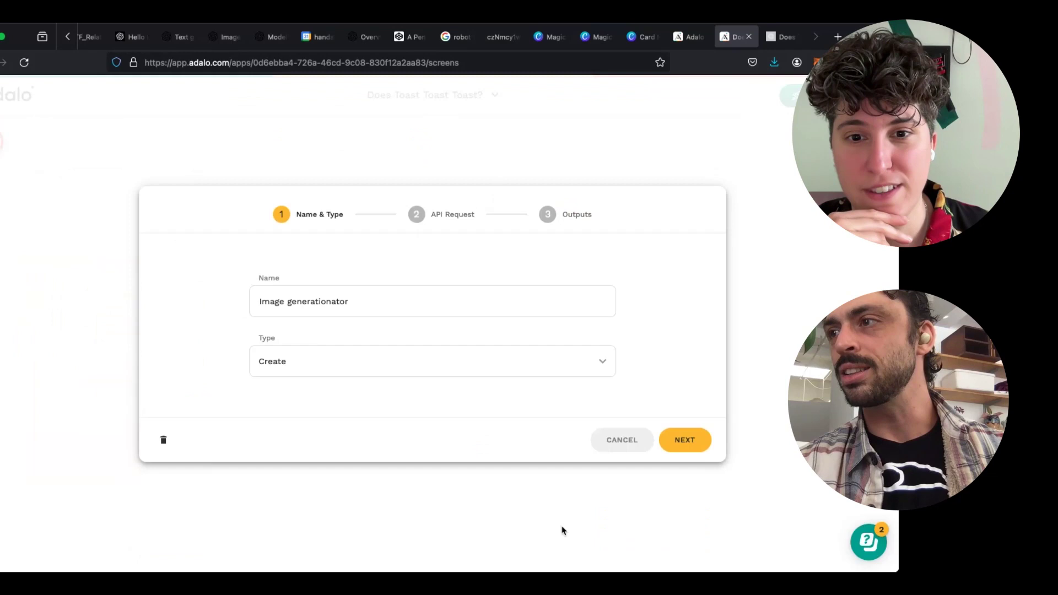
{"action": "left_click", "coordinate": [617, 444]}
- Put the Generate button back in line with the prompt field, check the Generated Image component, and reselect the button
{"action": "left_click_drag", "start_coordinate": [444, 307], "coordinate": [446, 309]}
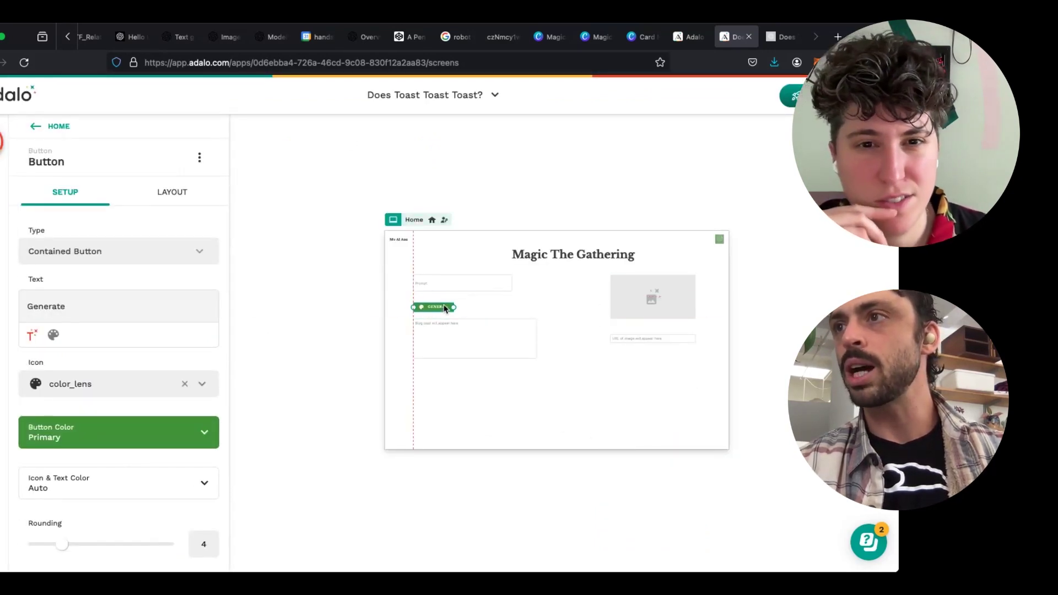
{"action": "left_click", "coordinate": [662, 298]}
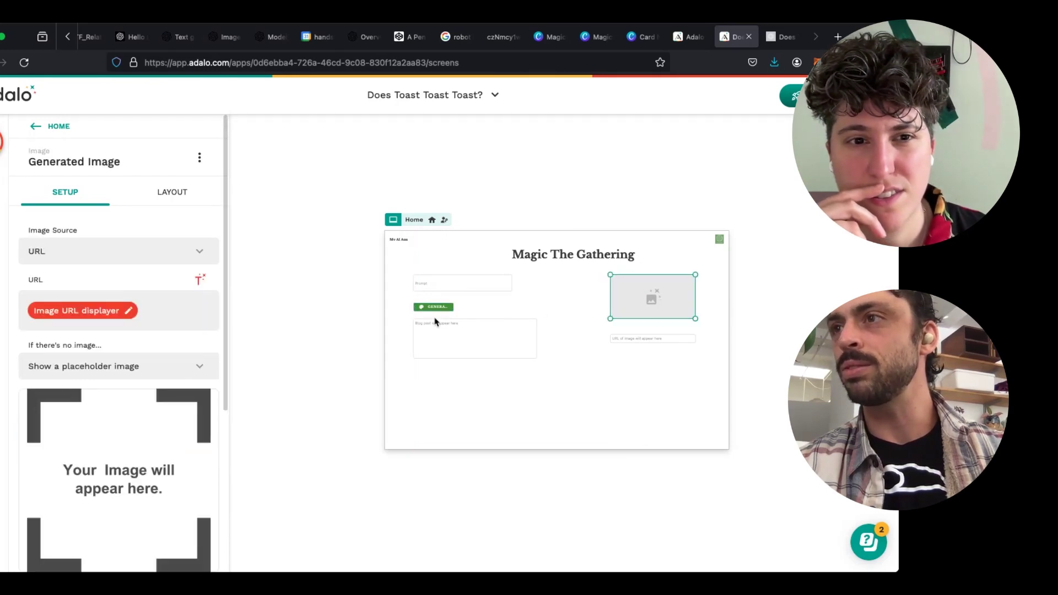
{"action": "left_click", "coordinate": [433, 309]}
- Open the Image generationator API request and try starting the body's prompt with "A magic the gahering card with" instead of Image input
{"action": "scroll", "coordinate": [57, 465], "scroll_direction": "down", "scroll_amount": 8}
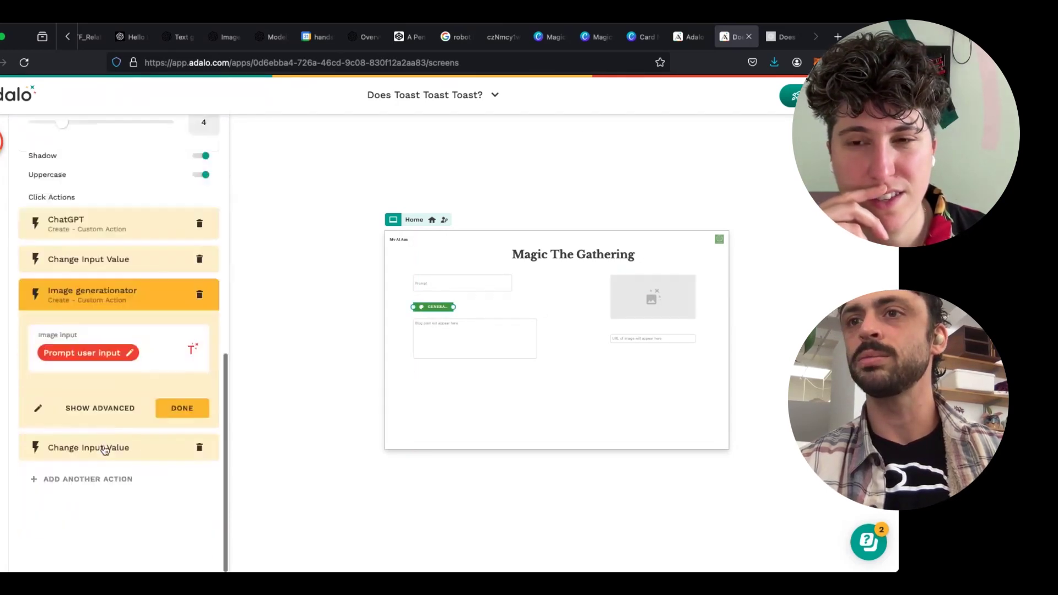
{"action": "left_click", "coordinate": [37, 456]}
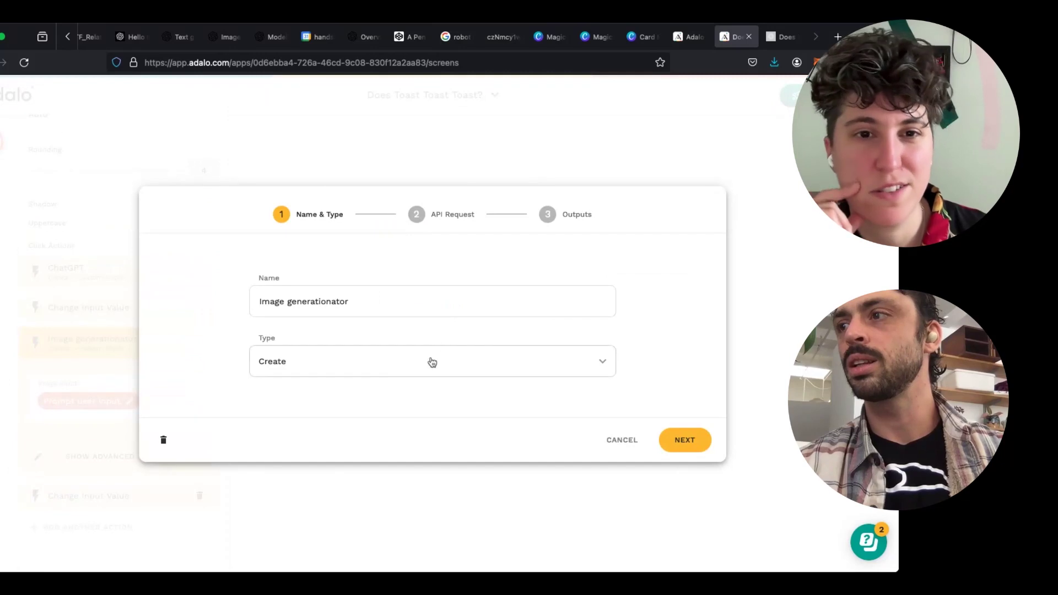
{"action": "left_click", "coordinate": [686, 439]}
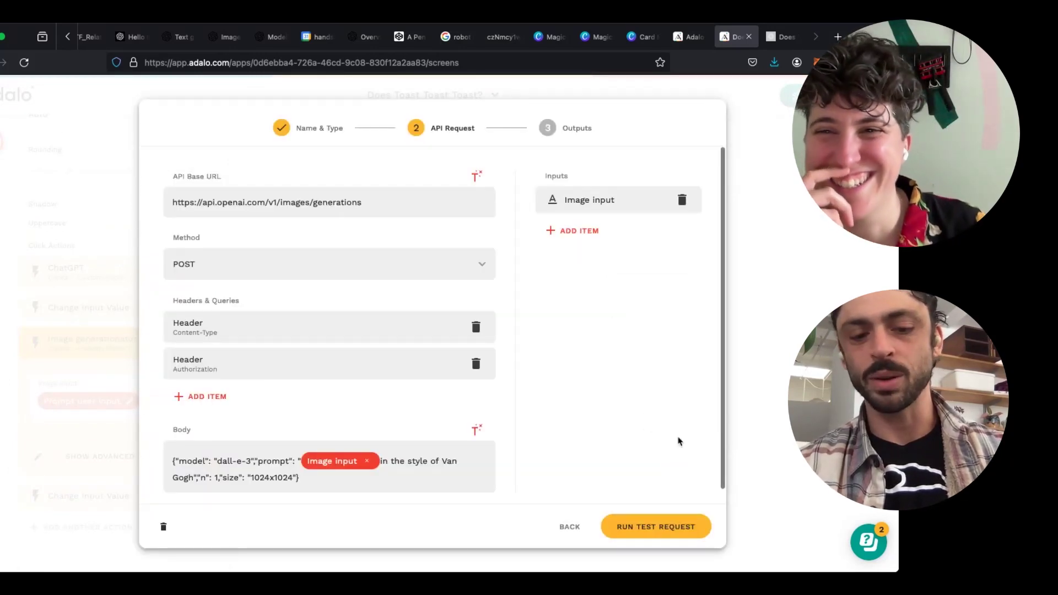
{"action": "triple_click", "coordinate": [259, 481]}
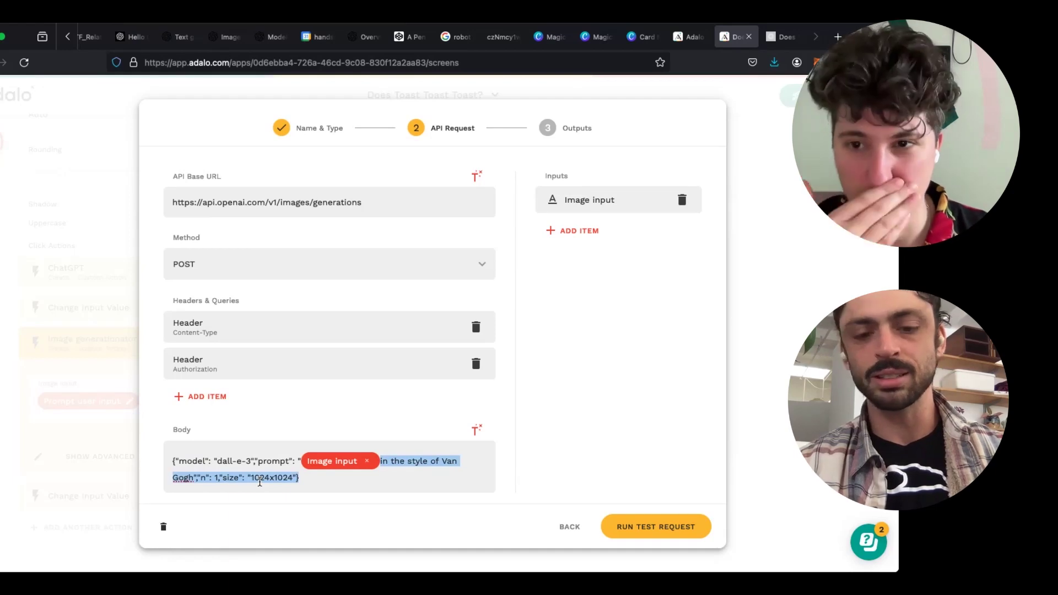
{"action": "left_click_drag", "start_coordinate": [173, 462], "coordinate": [372, 466]}
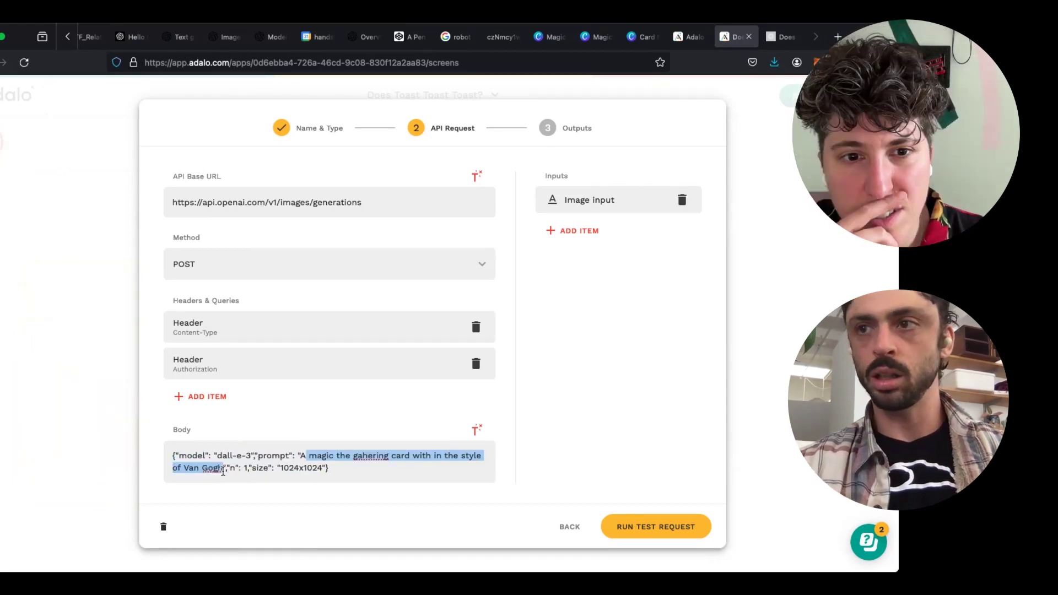
- Try to reword the prompt as "An image of in the style of a magic the", and leave the custom action without saving
{"action": "type", "text": "n image "}
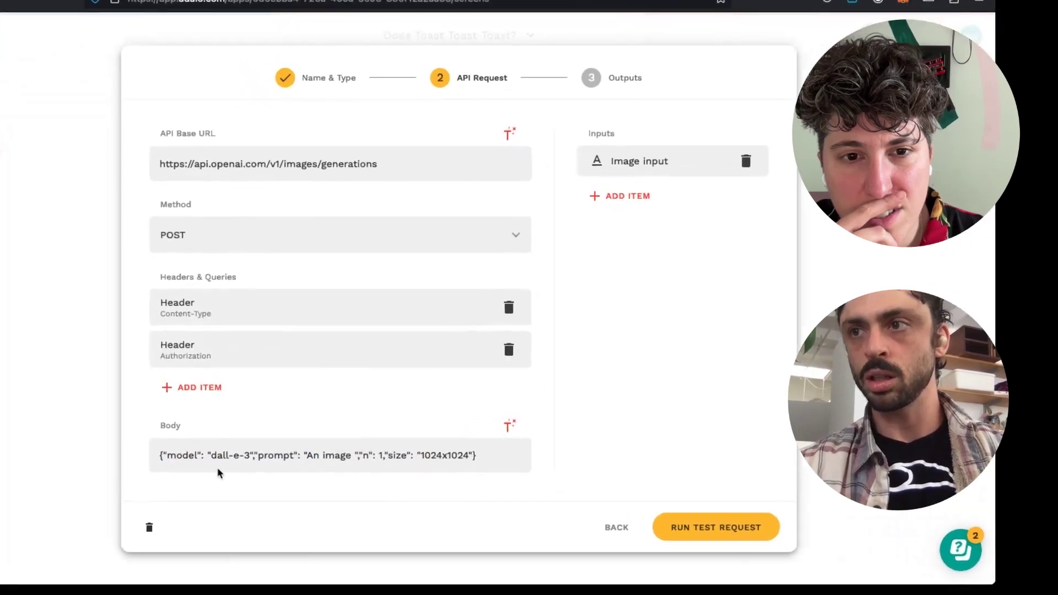
{"action": "type", "text": "of in the"}
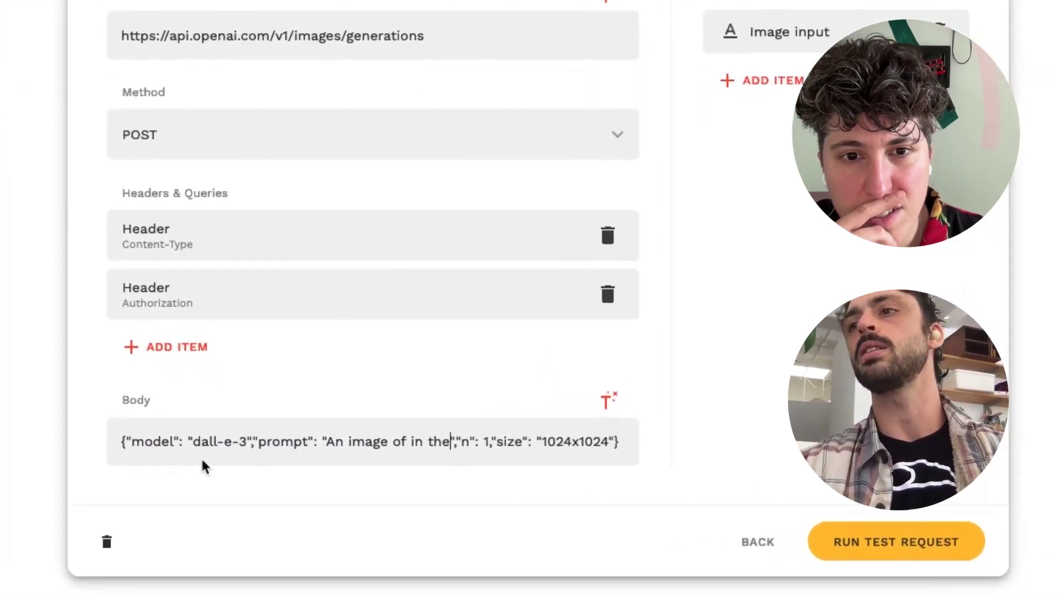
{"action": "type", "text": " style of a mag"}
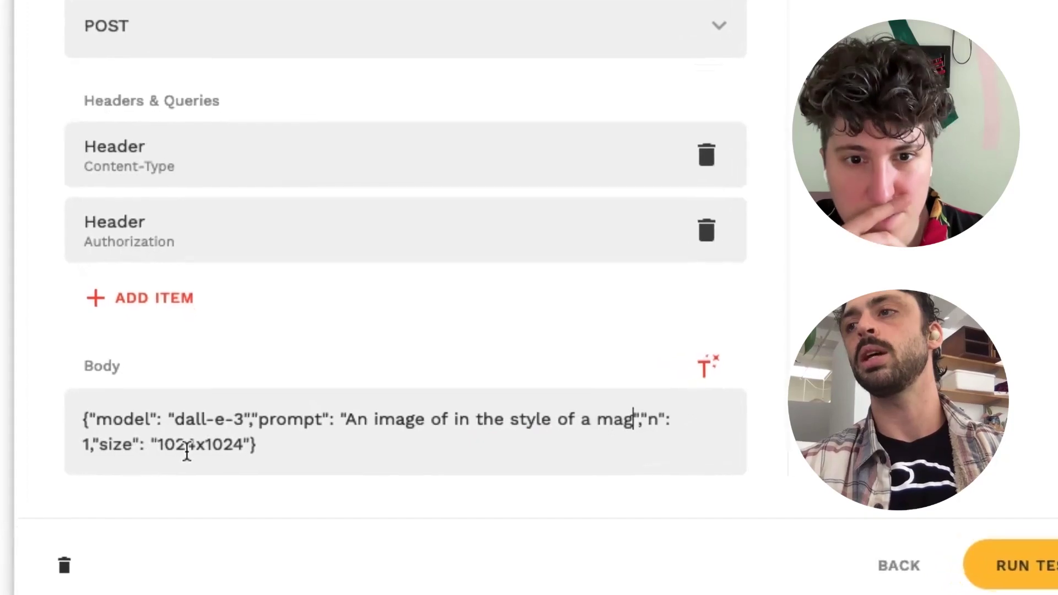
{"action": "type", "text": "ic the"}
{"action": "key", "text": "BackSpace"}
{"action": "type", "text": "ath"}
{"action": "key", "text": "BackSpace"}
{"action": "key", "text": "BackSpace"}
{"action": "key", "text": "BackSpace"}
{"action": "key", "text": "BackSpace"}
{"action": "key", "text": "BackSpace"}
{"action": "key", "text": "BackSpace"}
{"action": "key", "text": "BackSpace"}
{"action": "key", "text": "BackSpace"}
{"action": "key", "text": "BackSpace"}
{"action": "key", "text": "BackSpace"}
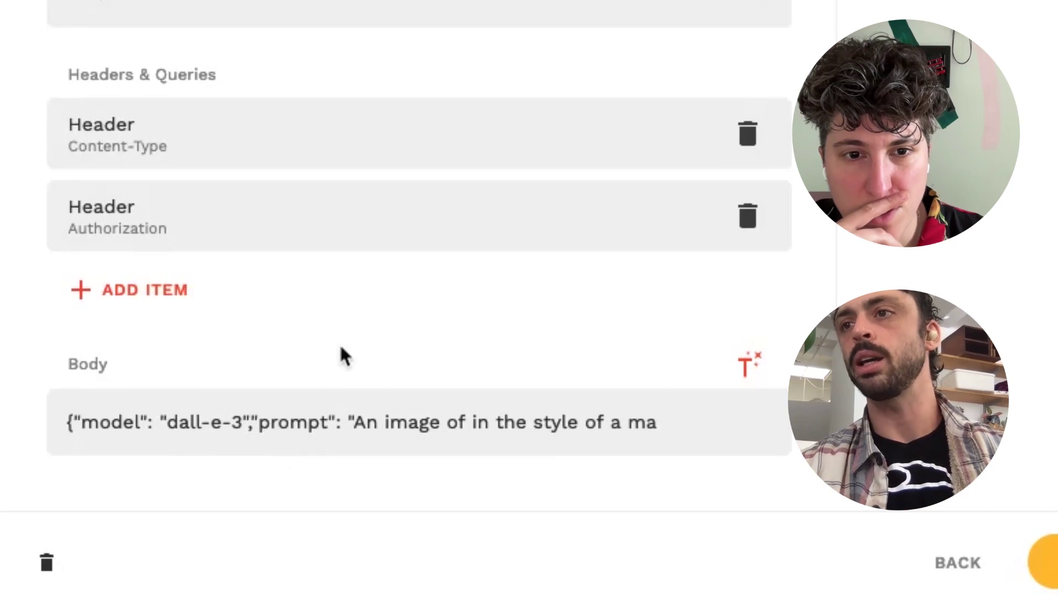
{"action": "left_click", "coordinate": [961, 573]}
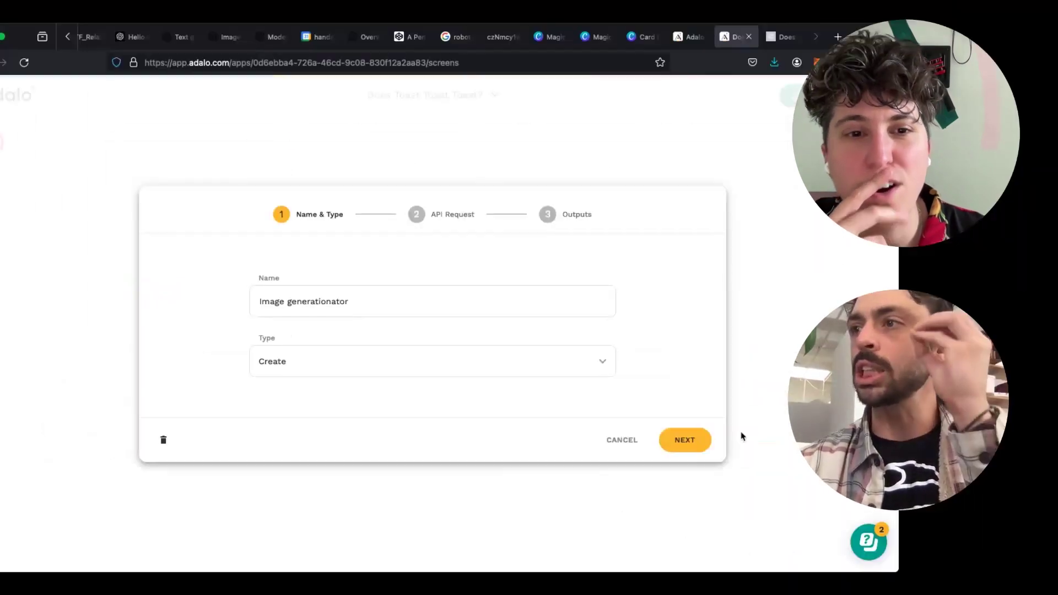
{"action": "left_click", "coordinate": [624, 440]}
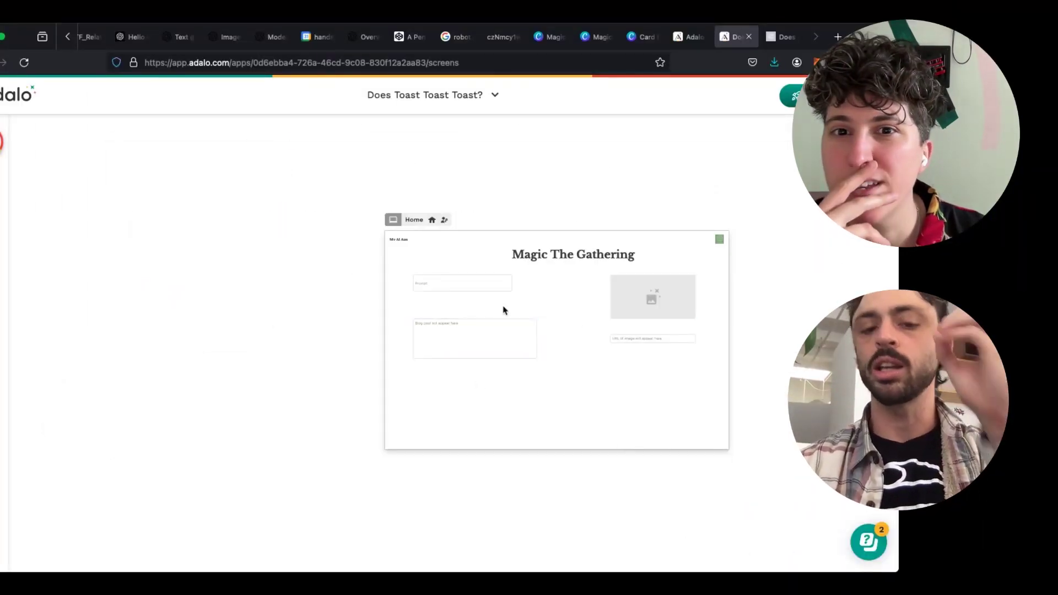
- Bring back the Generate button and place it between the prompt and response fields, off the Generated Image component
{"action": "left_click", "coordinate": [234, 326]}
{"action": "left_click_drag", "start_coordinate": [251, 315], "coordinate": [658, 284]}
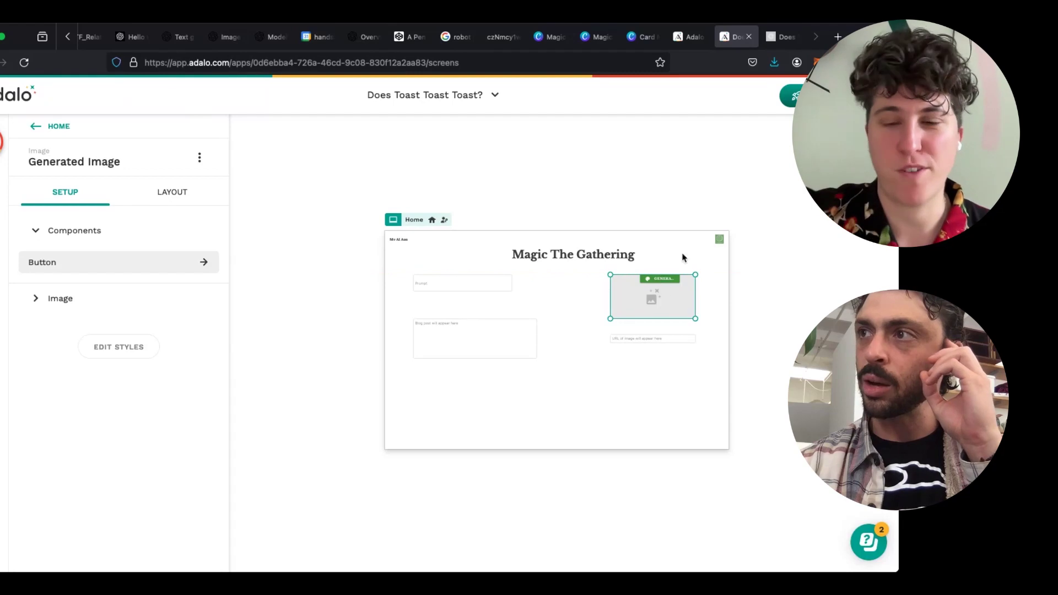
{"action": "left_click_drag", "start_coordinate": [633, 283], "coordinate": [526, 305]}
{"action": "left_click_drag", "start_coordinate": [668, 280], "coordinate": [433, 309]}
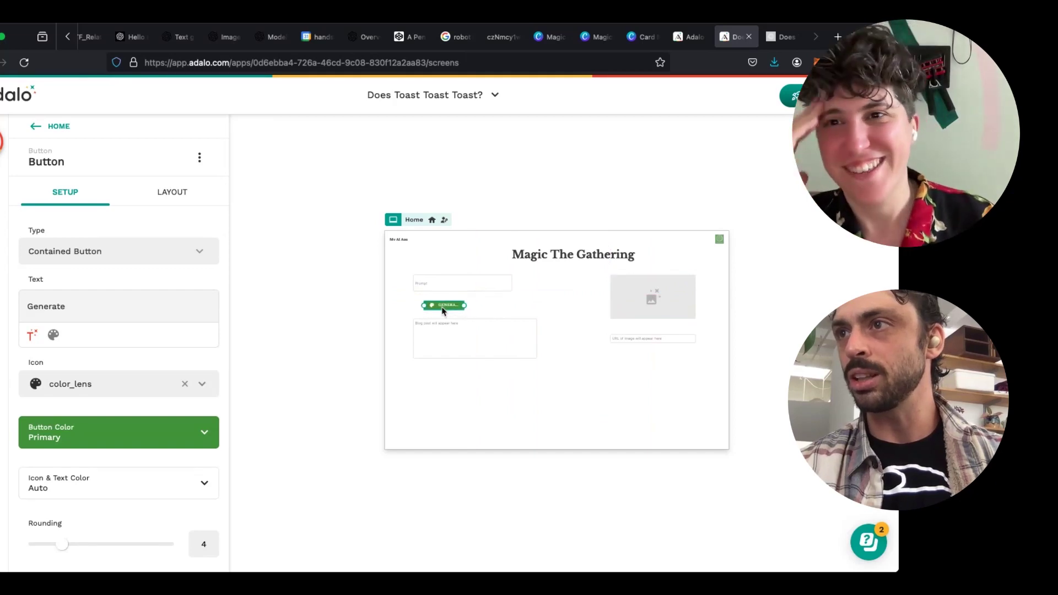
- Reopen the Image generationator API request and reword the prompt as "An image of [Image input] in the style of a magic the gathering illustration"
{"action": "scroll", "coordinate": [184, 382], "scroll_direction": "down", "scroll_amount": 7}
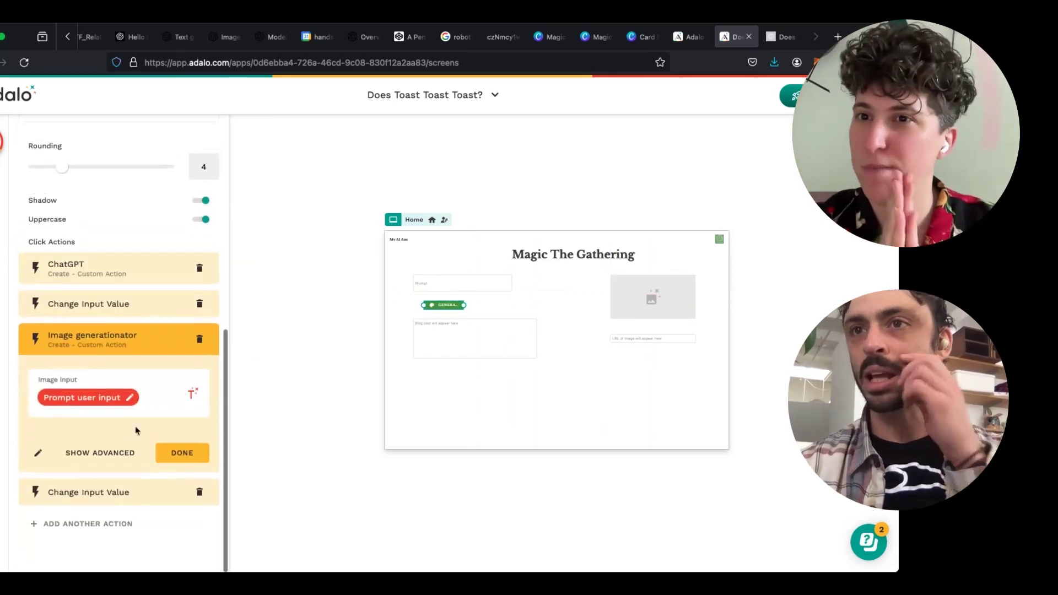
{"action": "left_click", "coordinate": [37, 459]}
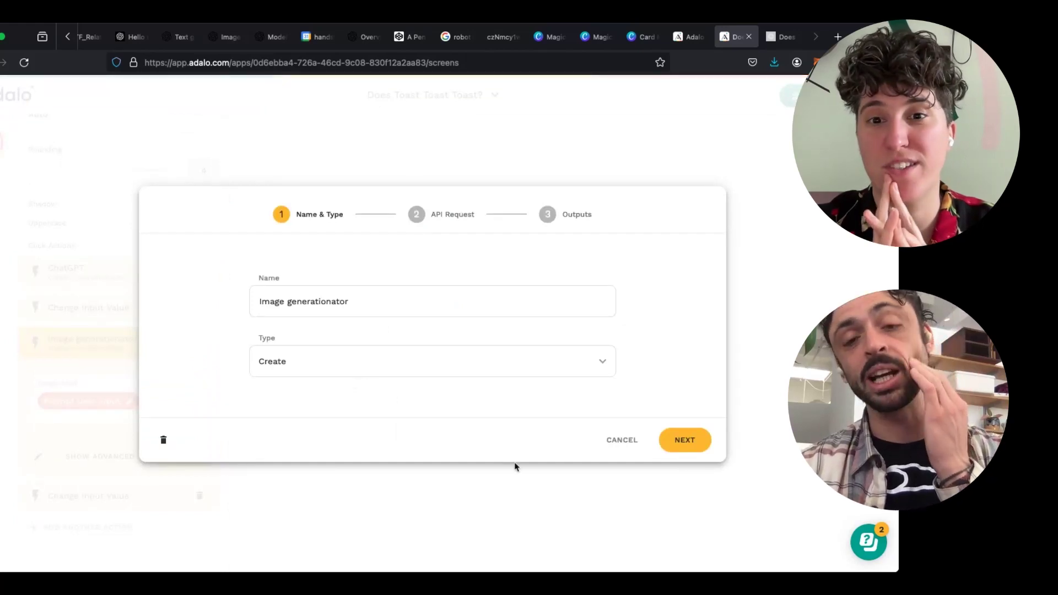
{"action": "left_click", "coordinate": [686, 445]}
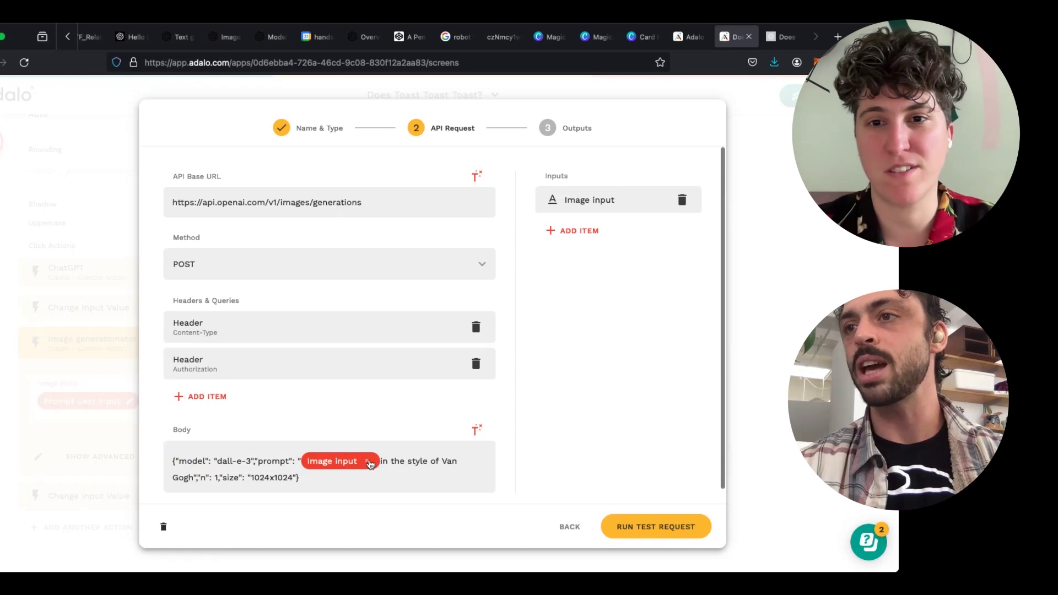
{"action": "left_click", "coordinate": [366, 461]}
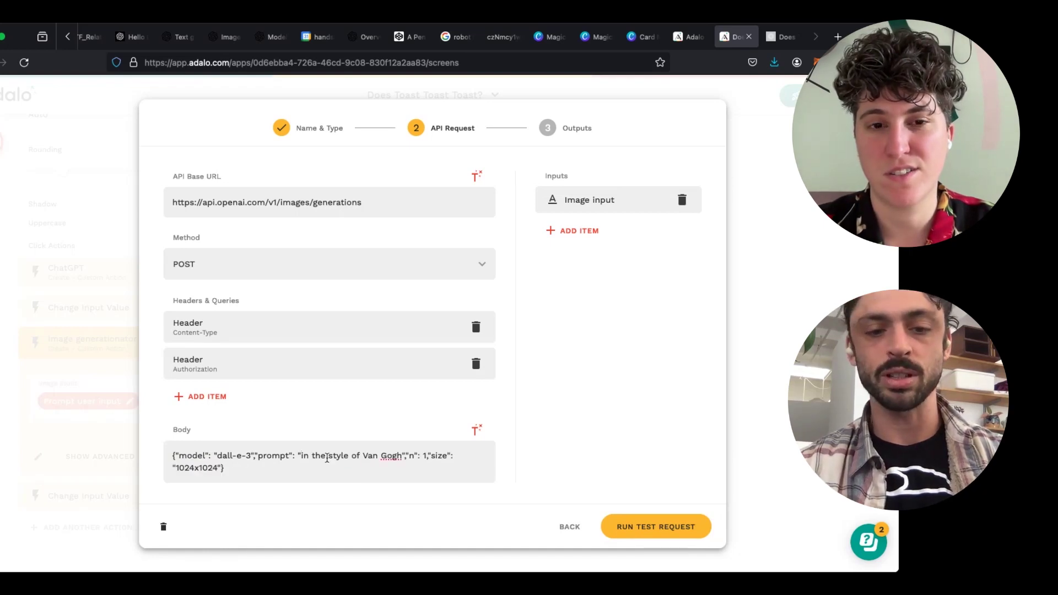
{"action": "key", "text": "super+Tab"}
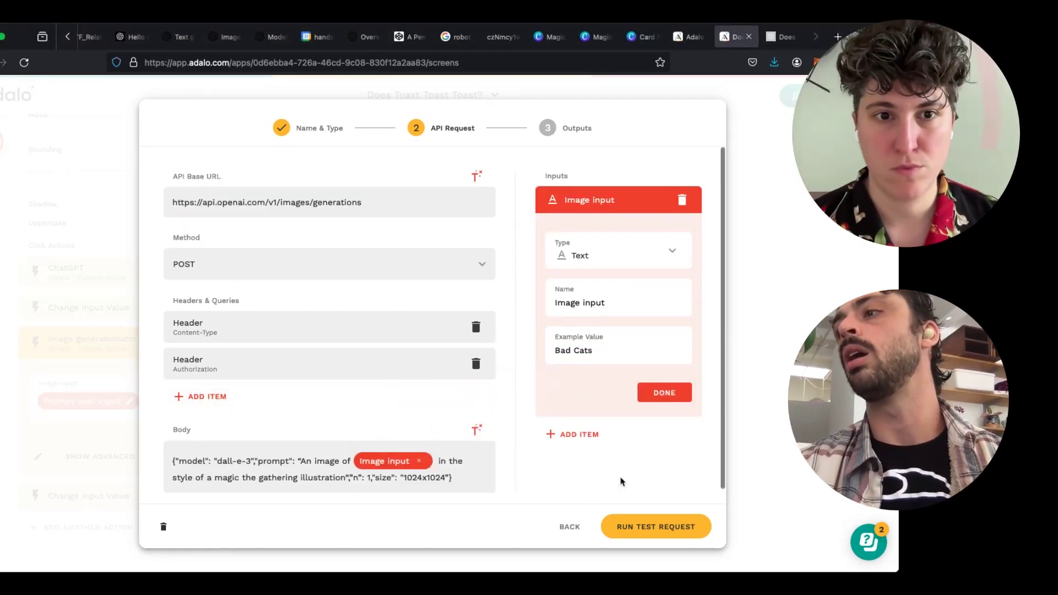
- Run the test request and remove the extra space after Image input in the body's prompt
{"action": "left_click", "coordinate": [656, 526]}
{"action": "scroll", "coordinate": [384, 456], "scroll_direction": "down", "scroll_amount": 1}
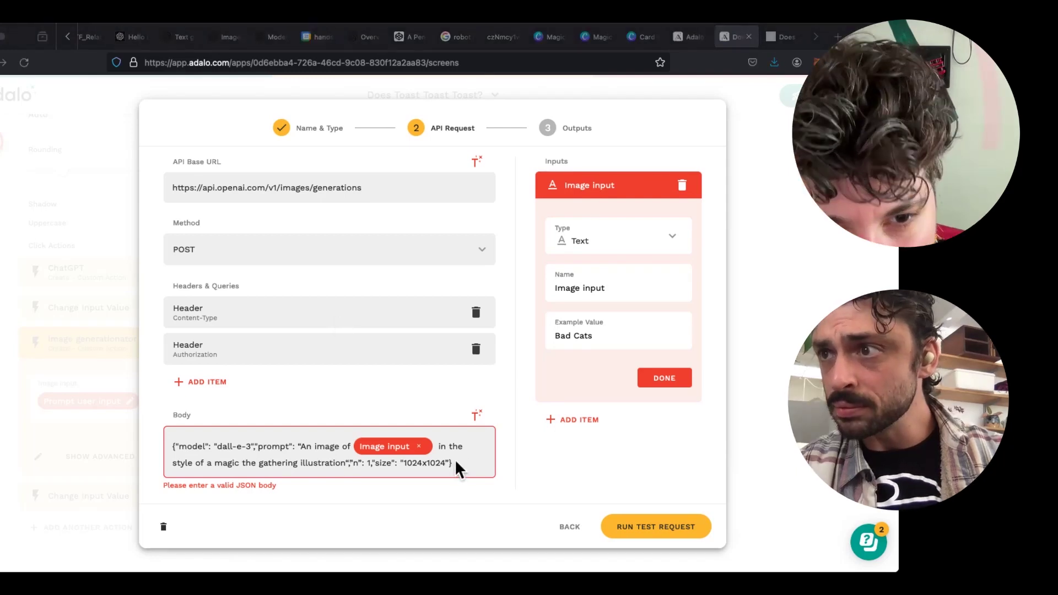
{"action": "left_click", "coordinate": [438, 450]}
{"action": "key", "text": "BackSpace"}
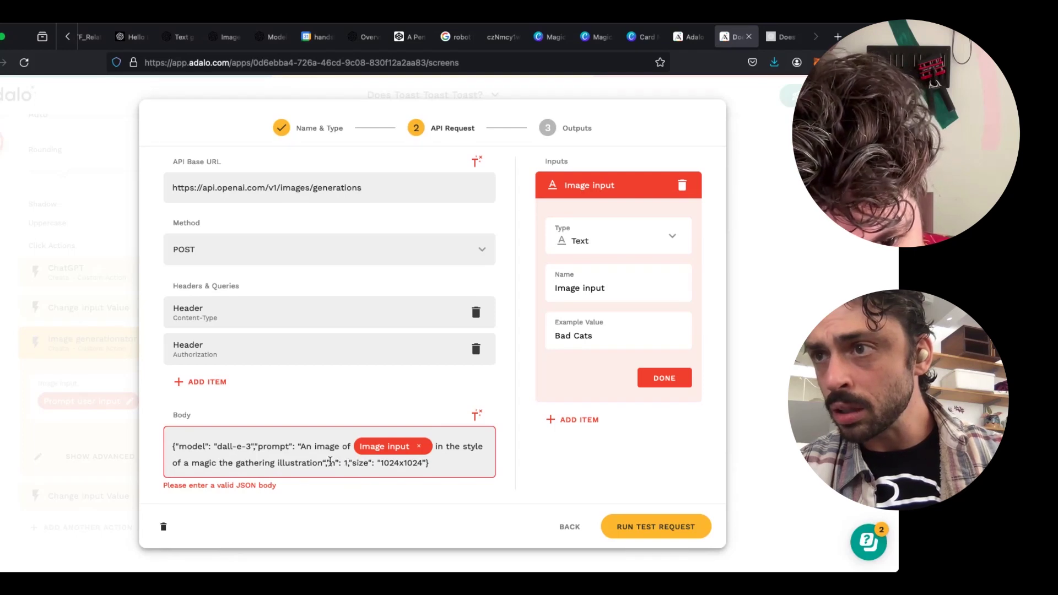
- Replace the body with dall-e-3 JSON prompting "An image of [Image input] in the style of a Magic: The Gathering illustration", and test the request
{"action": "key", "text": "super+BackSpace"}
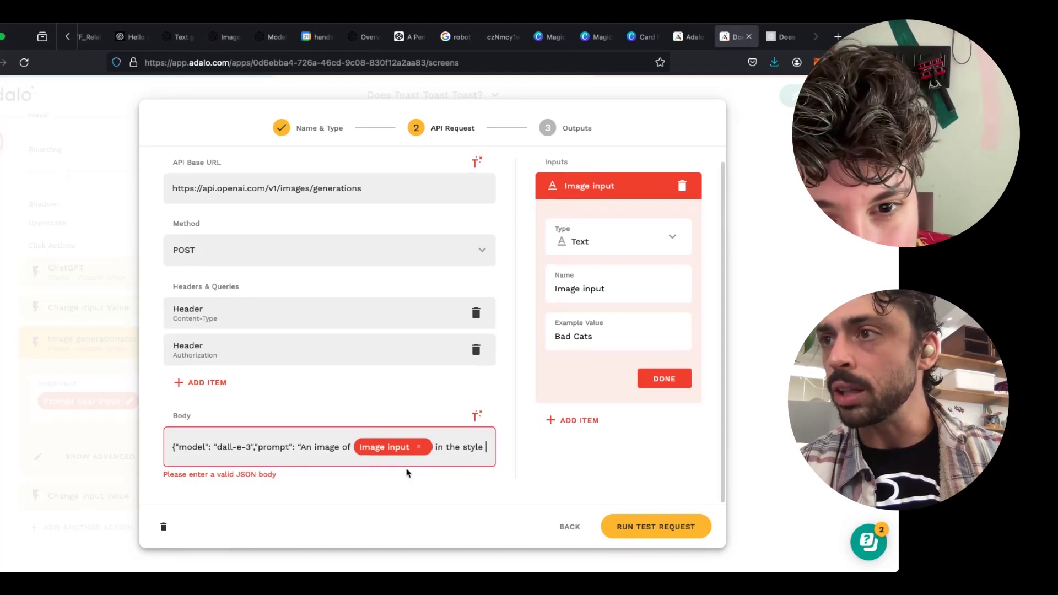
{"action": "key", "text": "super+BackSpace"}
{"action": "key", "text": "super+v"}
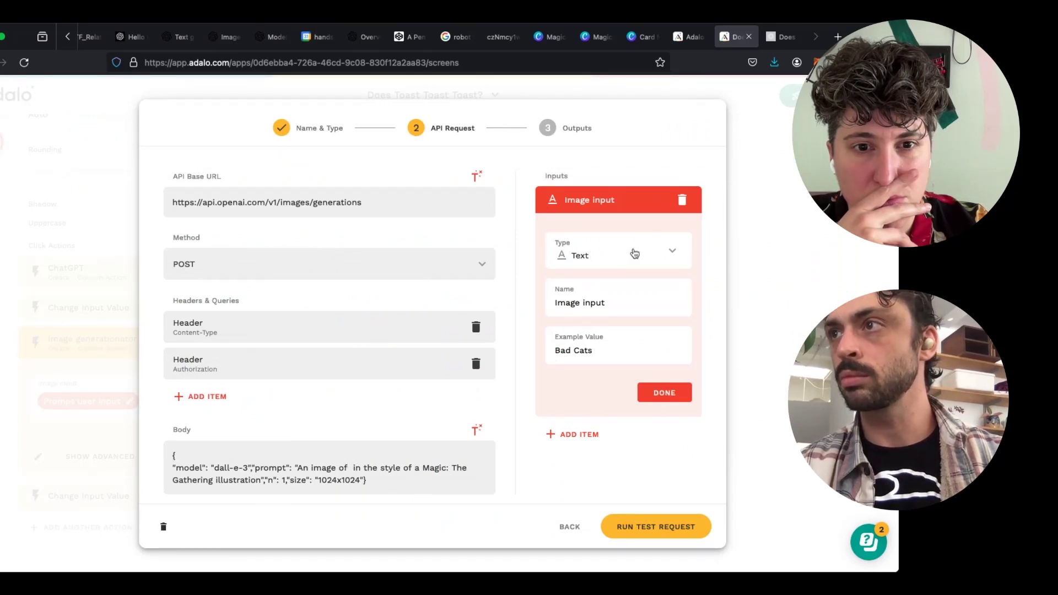
{"action": "left_click", "coordinate": [480, 434]}
{"action": "left_click", "coordinate": [468, 395]}
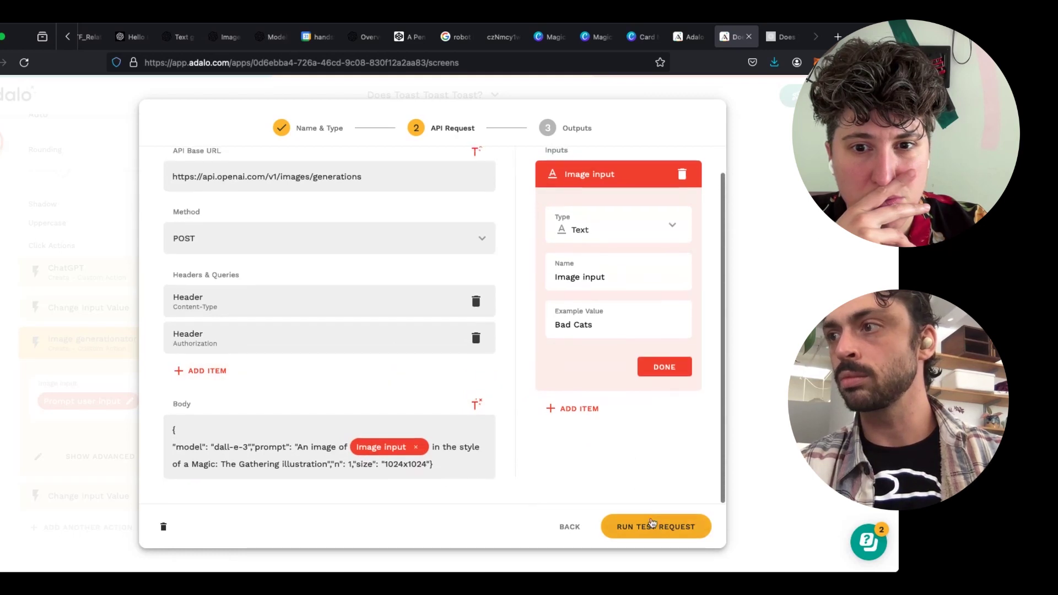
{"action": "left_click", "coordinate": [651, 525]}
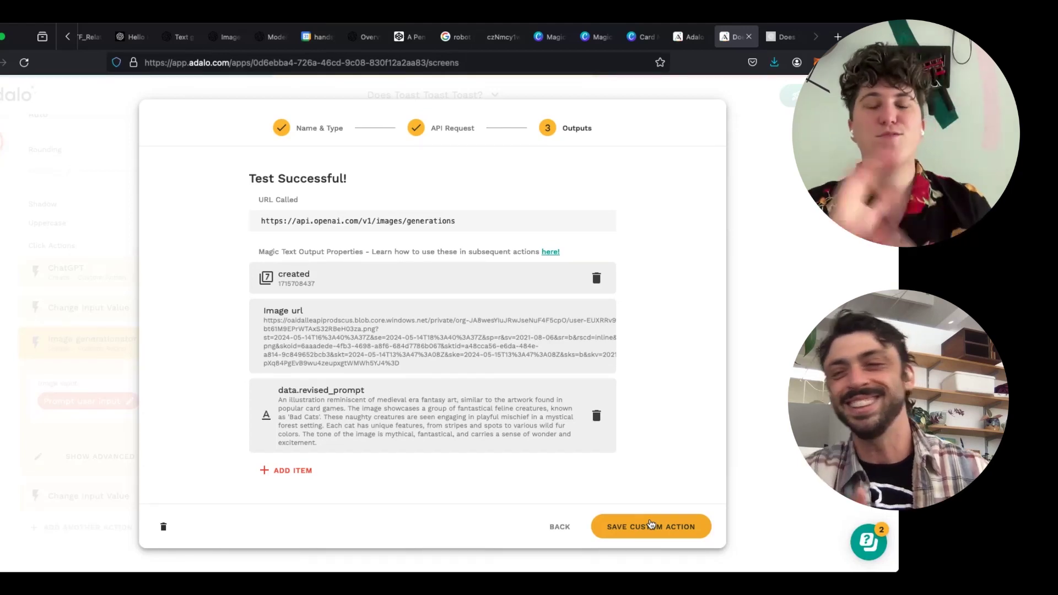
- Save the Image generationator custom action and preview the app
{"action": "left_click", "coordinate": [651, 526]}
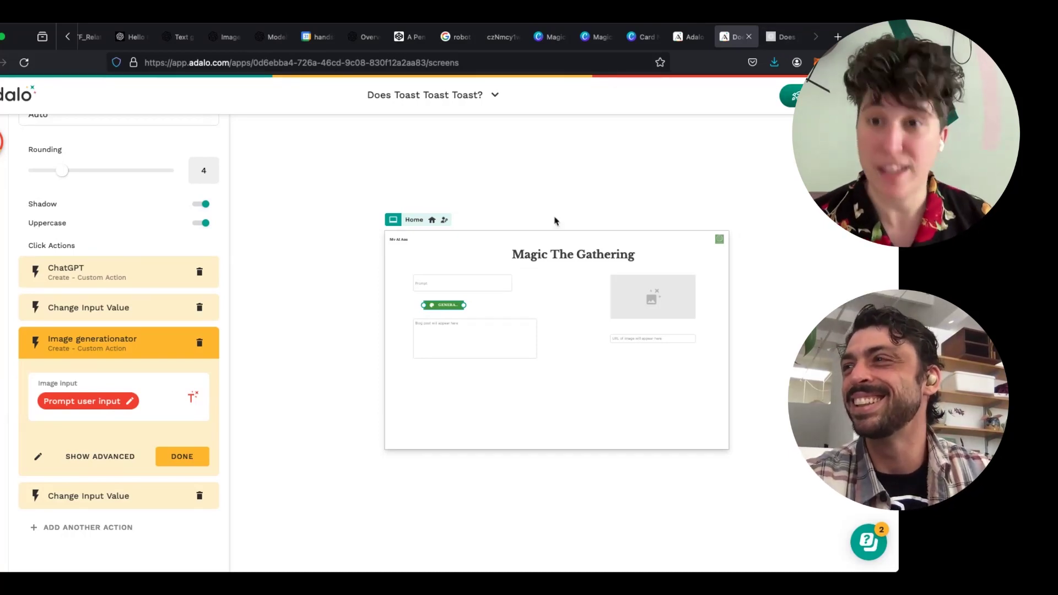
{"action": "left_click", "coordinate": [788, 95]}
{"action": "left_click", "coordinate": [768, 134]}
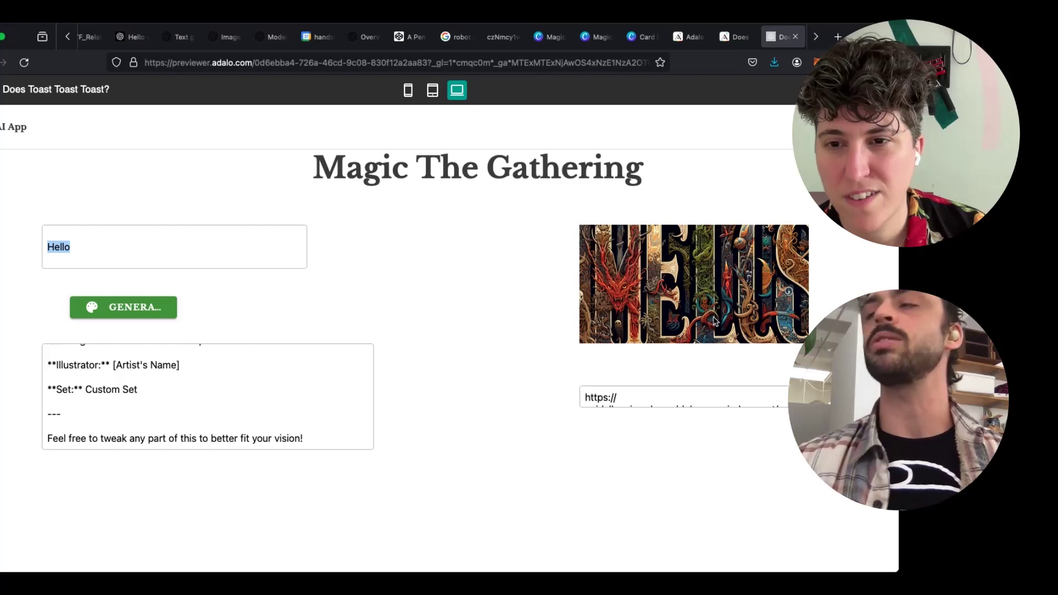
- Search Google Images for "magic the gathering card" and look through the card results for a layout reference
{"action": "left_click", "coordinate": [726, 40]}
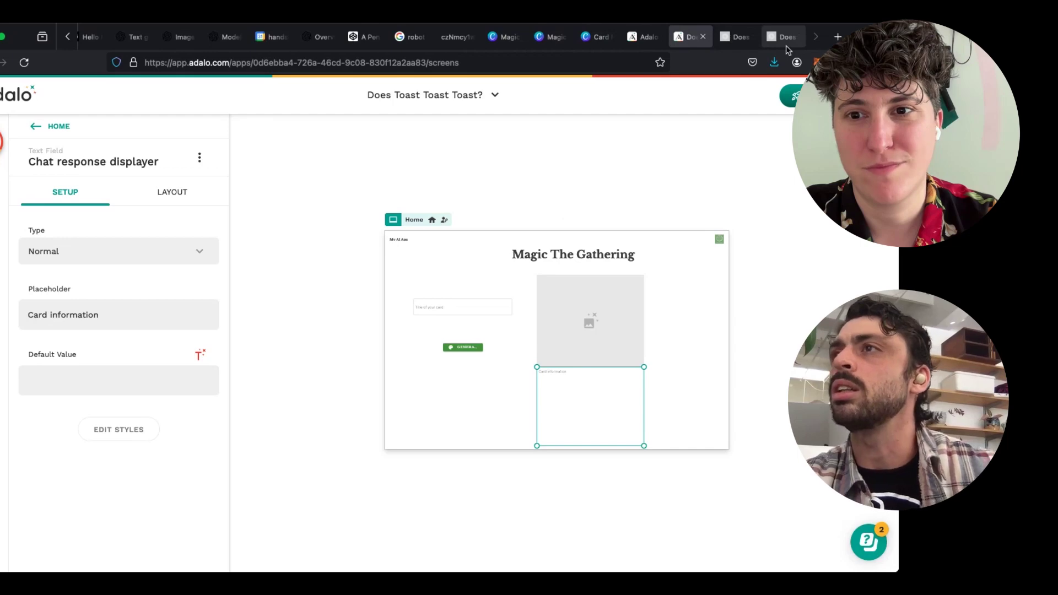
{"action": "left_click", "coordinate": [782, 37]}
{"action": "left_click", "coordinate": [502, 62]}
{"action": "type", "text": "images.google.com/"}
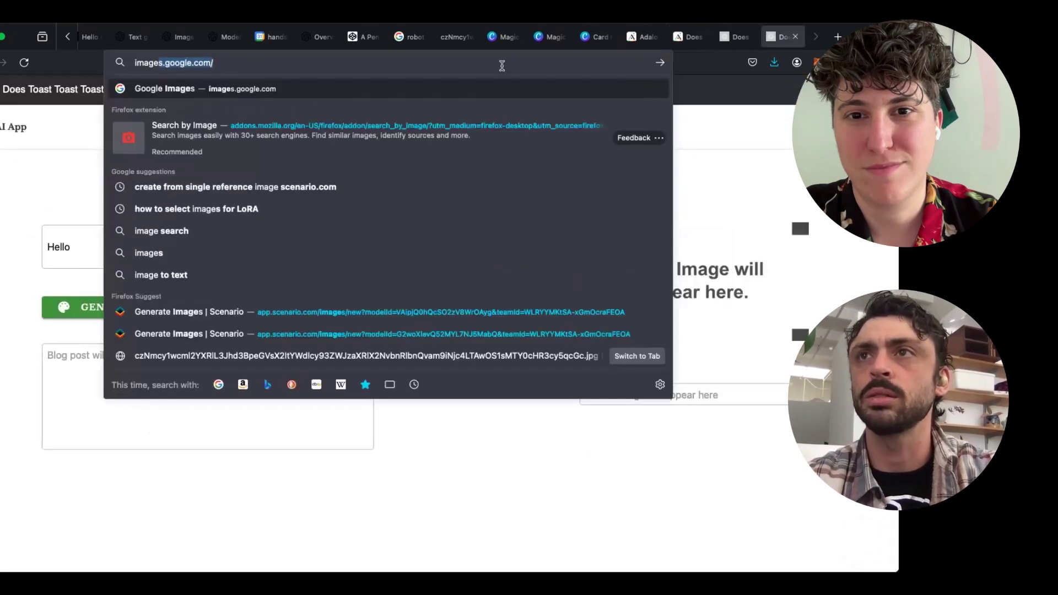
{"action": "key", "text": "Return"}
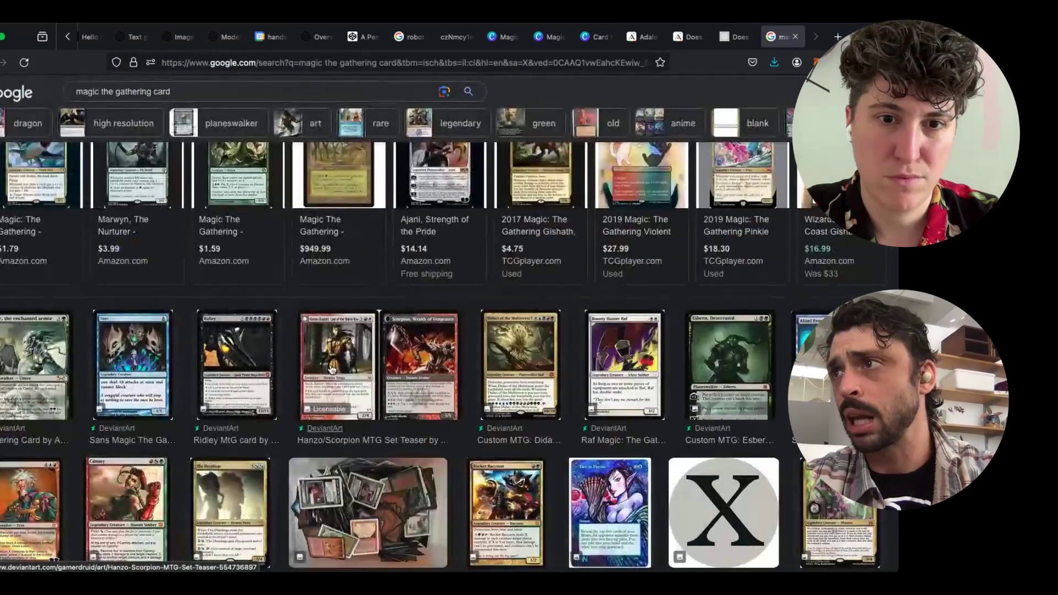
{"action": "scroll", "coordinate": [330, 370], "scroll_direction": "up", "scroll_amount": 1}
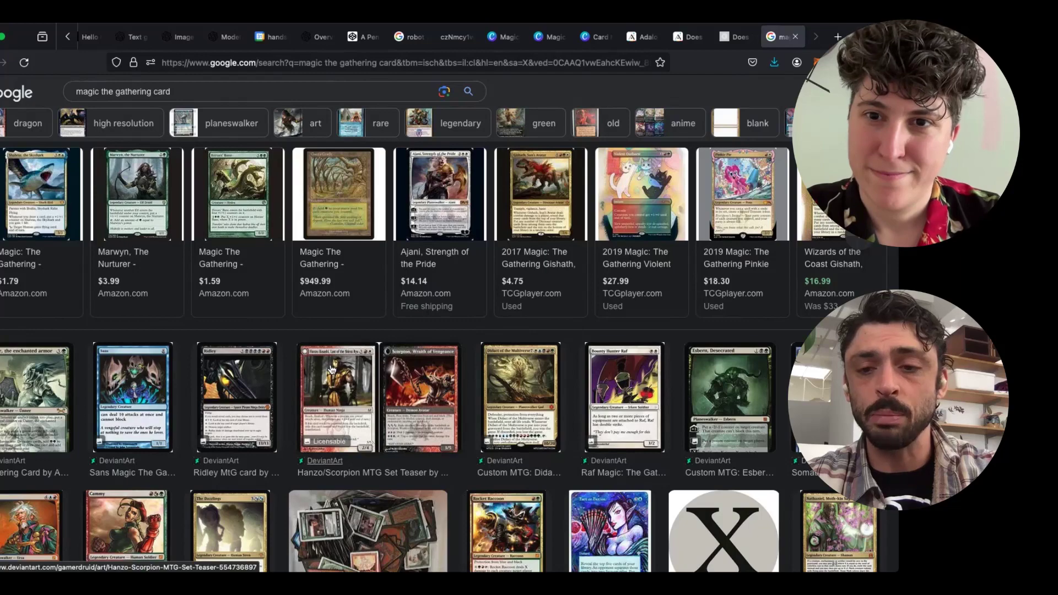
{"action": "scroll", "coordinate": [331, 369], "scroll_direction": "up", "scroll_amount": 1}
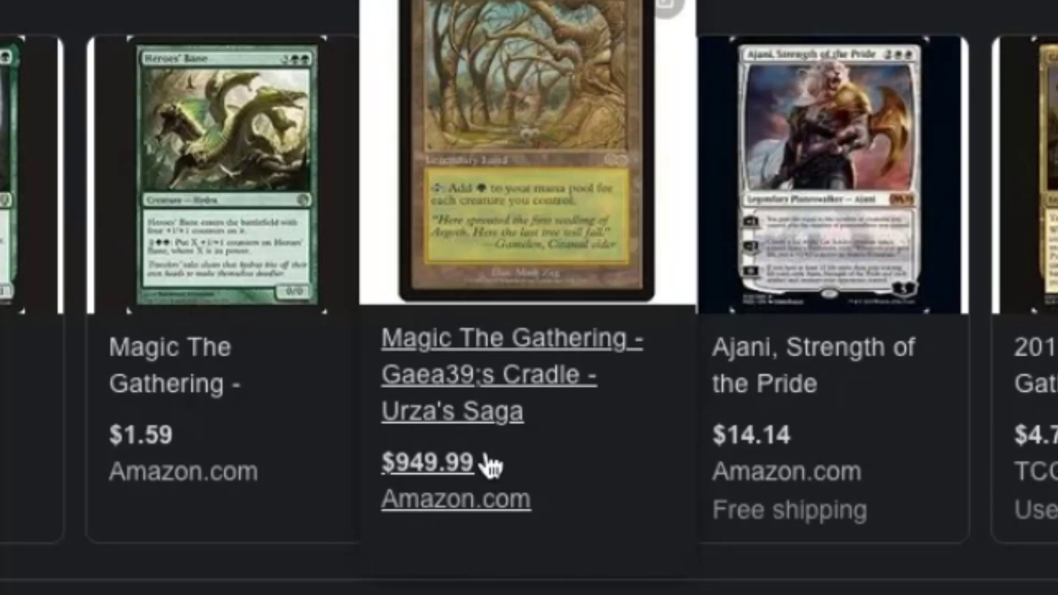
{"action": "scroll", "coordinate": [491, 465], "scroll_direction": "down", "scroll_amount": 1}
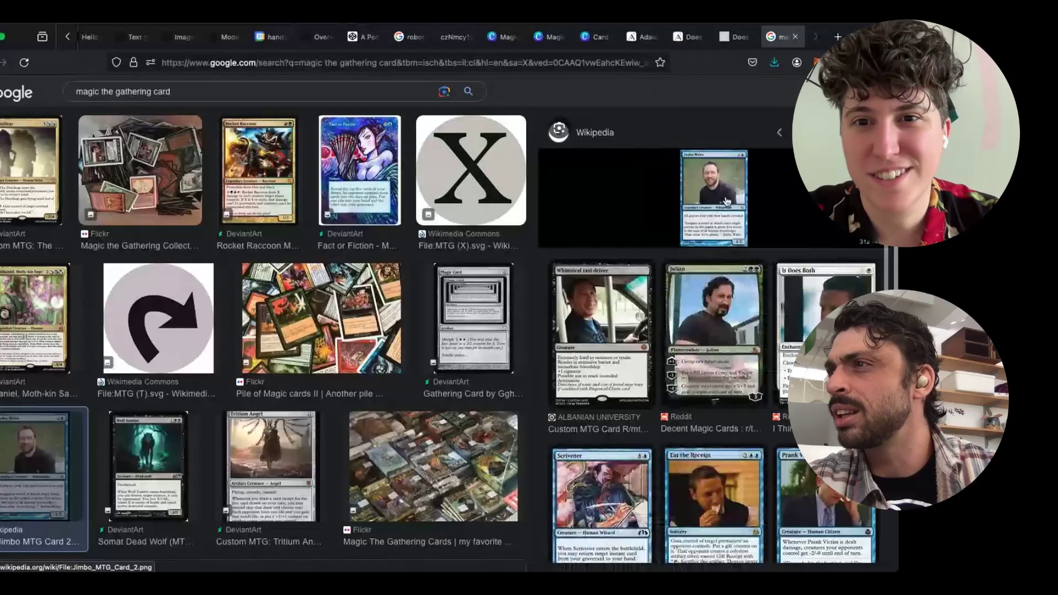
- Open the Wikipedia page for the "Jimbo MTG Card 2.png" result and capture a screenshot of the whole card
{"action": "left_click", "coordinate": [726, 211]}
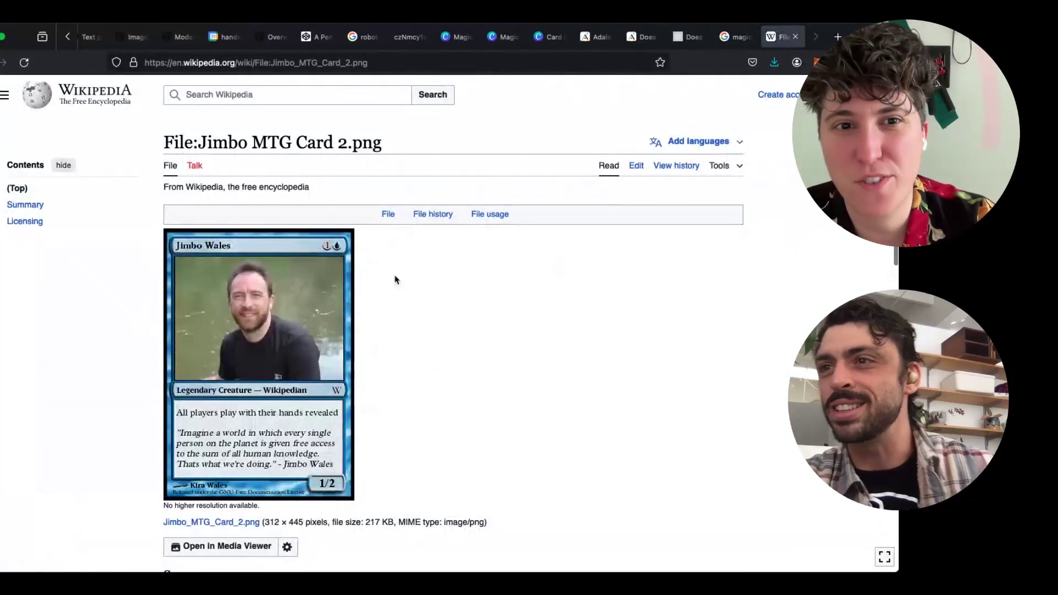
{"action": "key", "text": "super+shift+4"}
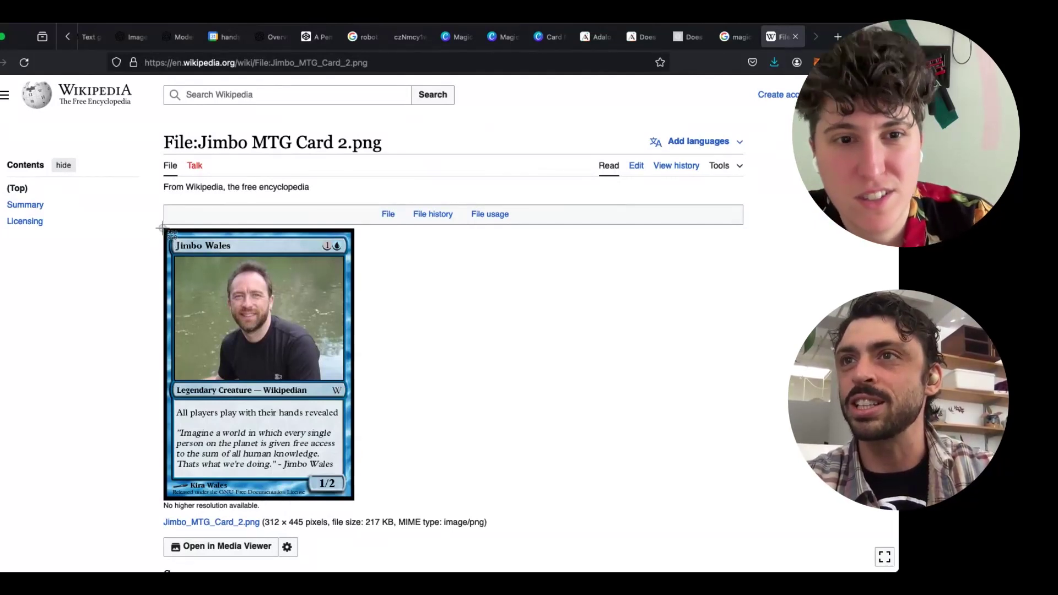
{"action": "left_click_drag", "start_coordinate": [163, 228], "coordinate": [355, 500]}
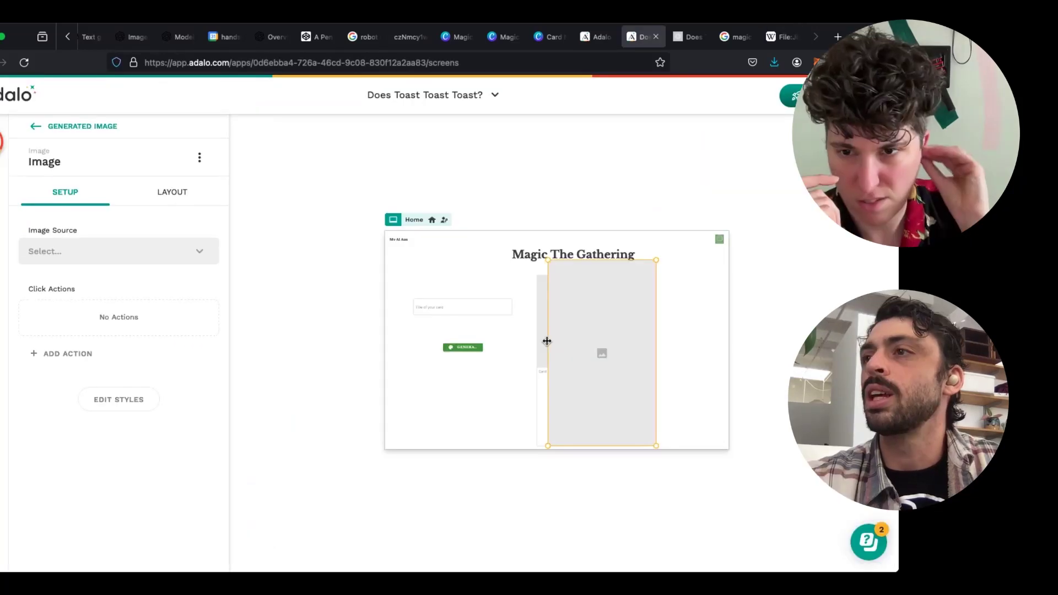
- On Adalo's Home screen, widen the new image placeholder over the generated image and card text, and fill it with the captured card
{"action": "left_click_drag", "start_coordinate": [547, 341], "coordinate": [524, 344]}
{"action": "left_click_drag", "start_coordinate": [617, 291], "coordinate": [613, 299]}
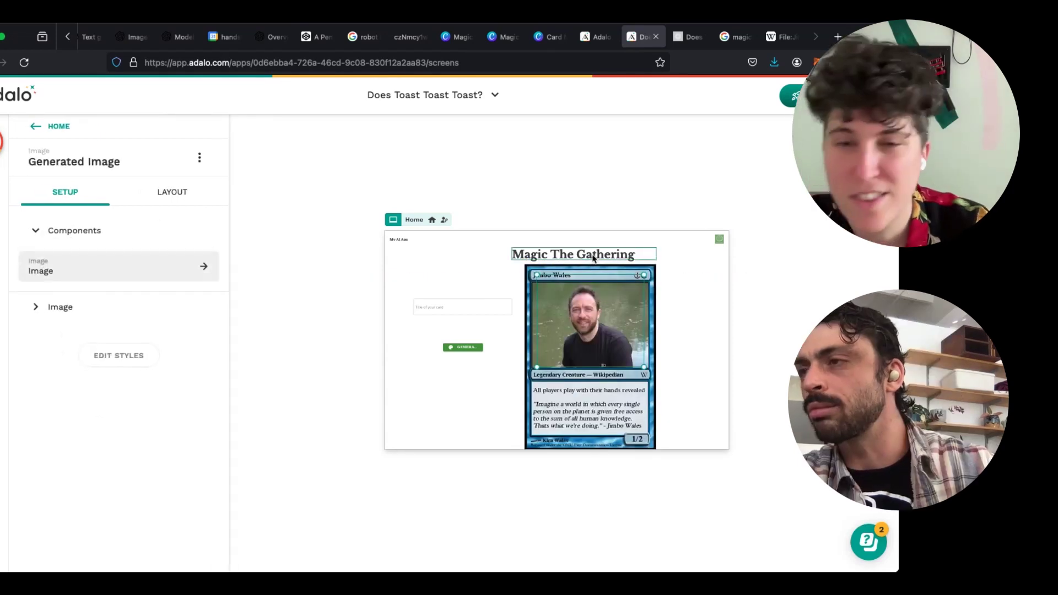
{"action": "key", "text": "Escape"}
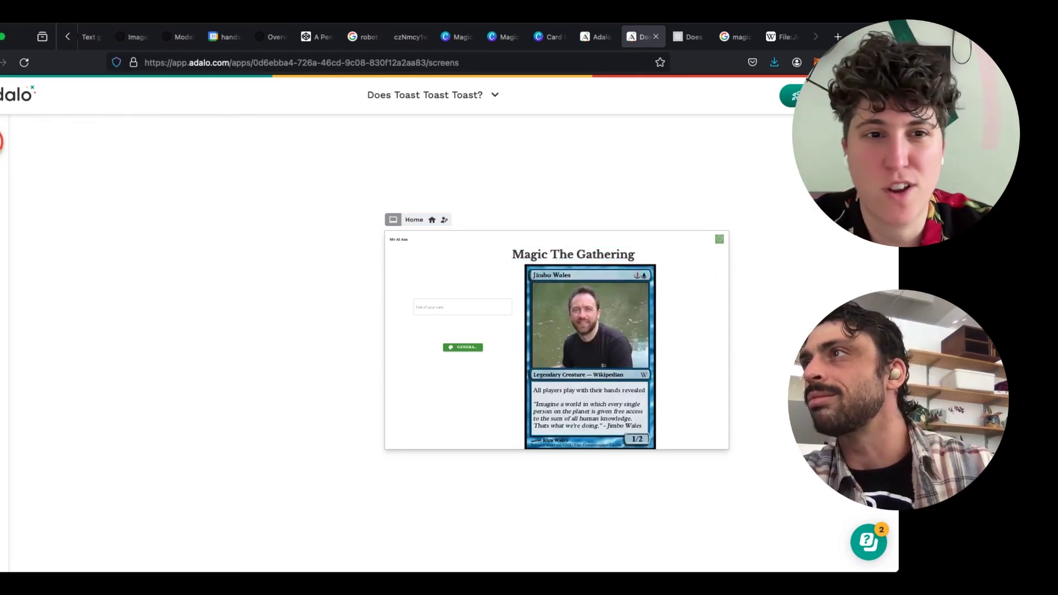
- Open a new staging preview, close the old preview, and view the page with the card picture
{"action": "left_click", "coordinate": [786, 95]}
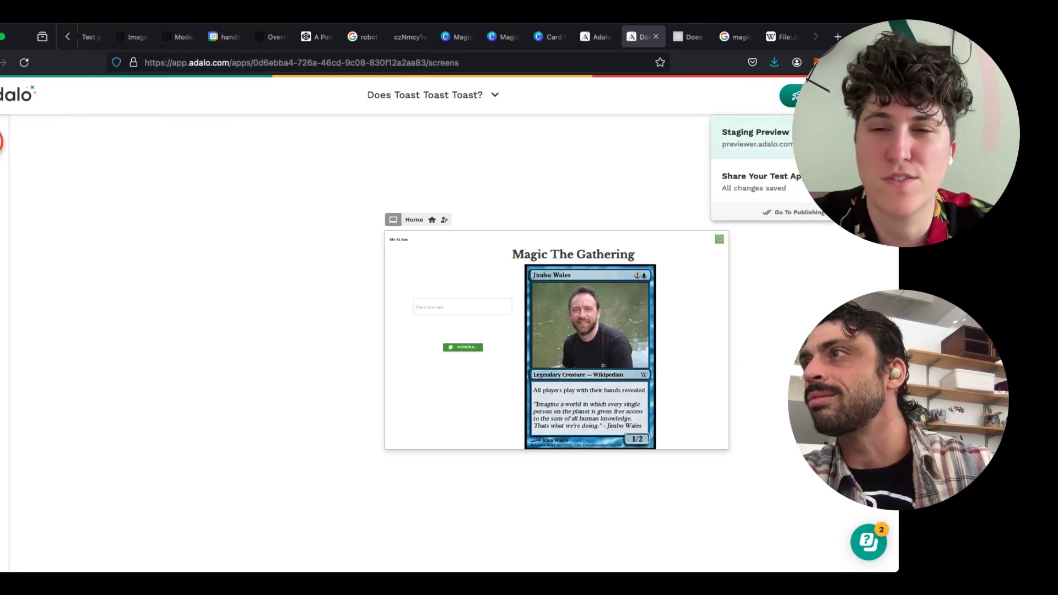
{"action": "left_click", "coordinate": [755, 135]}
{"action": "left_click", "coordinate": [720, 39]}
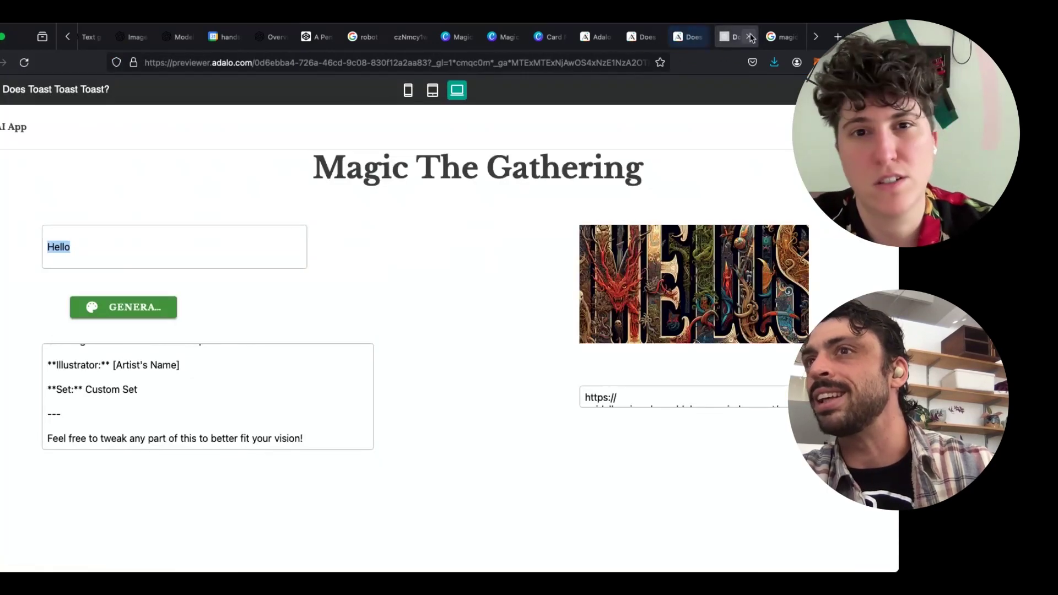
{"action": "left_click", "coordinate": [749, 37]}
{"action": "left_click", "coordinate": [688, 37]}
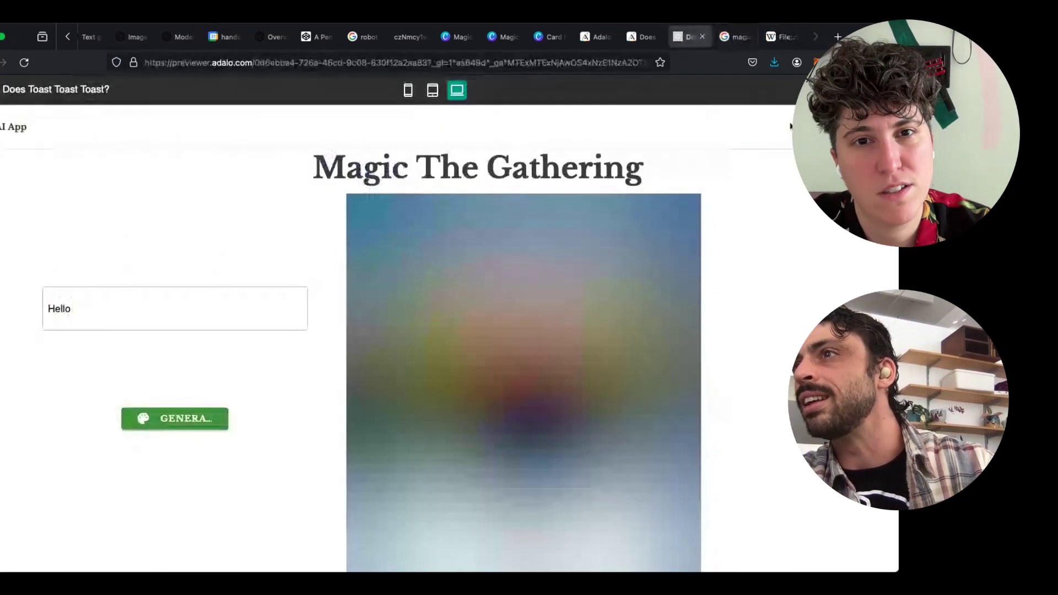
{"action": "scroll", "coordinate": [745, 169], "scroll_direction": "down", "scroll_amount": 1}
{"action": "scroll", "coordinate": [745, 169], "scroll_direction": "down", "scroll_amount": 3}
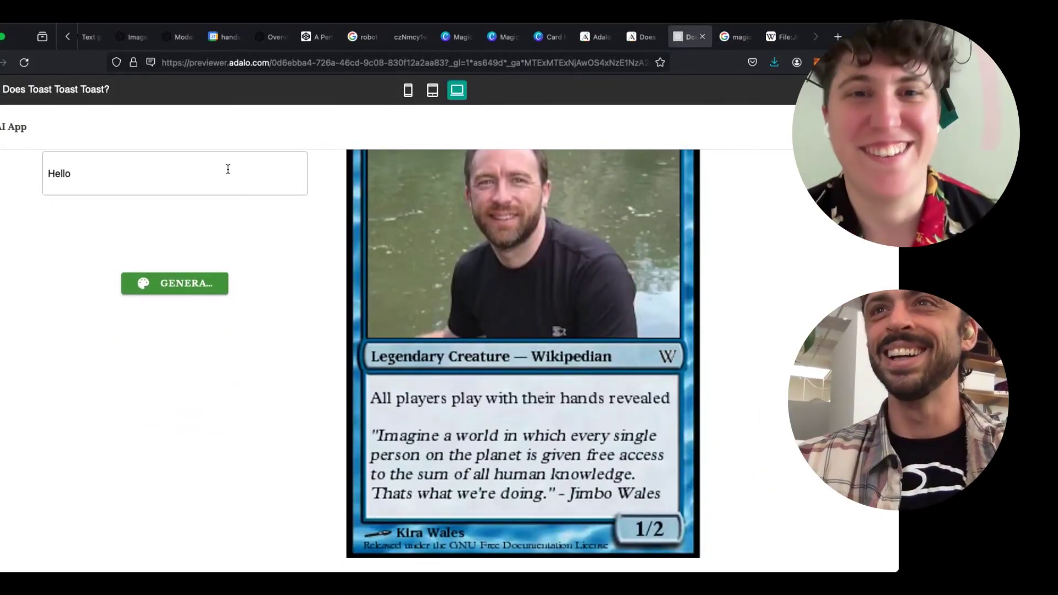
- Replace the card title with "Tech CEO in the Apocalypse" and generate the card
{"action": "left_click_drag", "start_coordinate": [157, 158], "coordinate": [33, 186]}
{"action": "type", "text": "Te"}
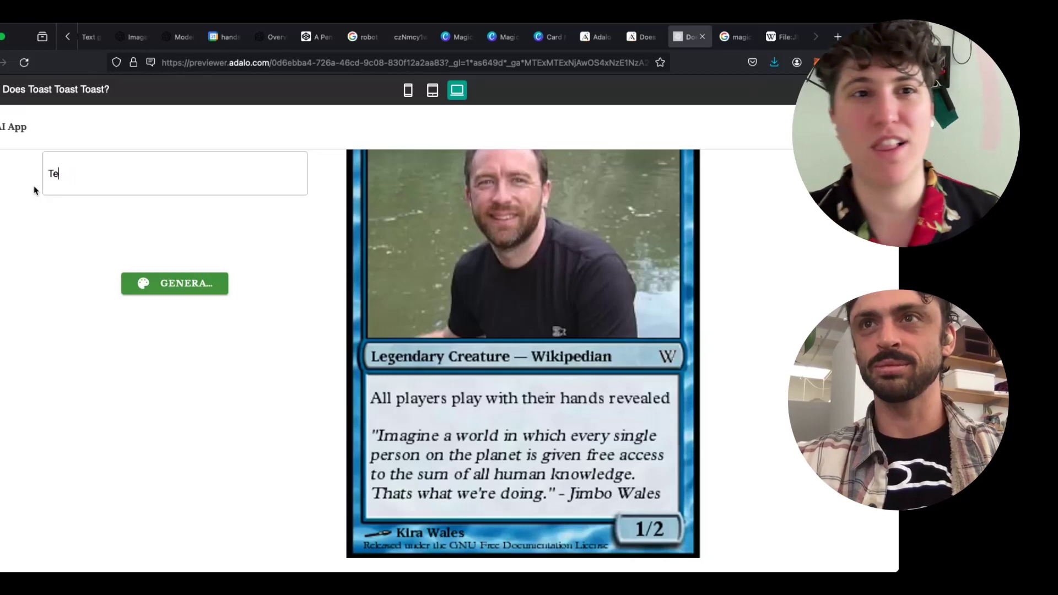
{"action": "type", "text": "ch CEO in the "}
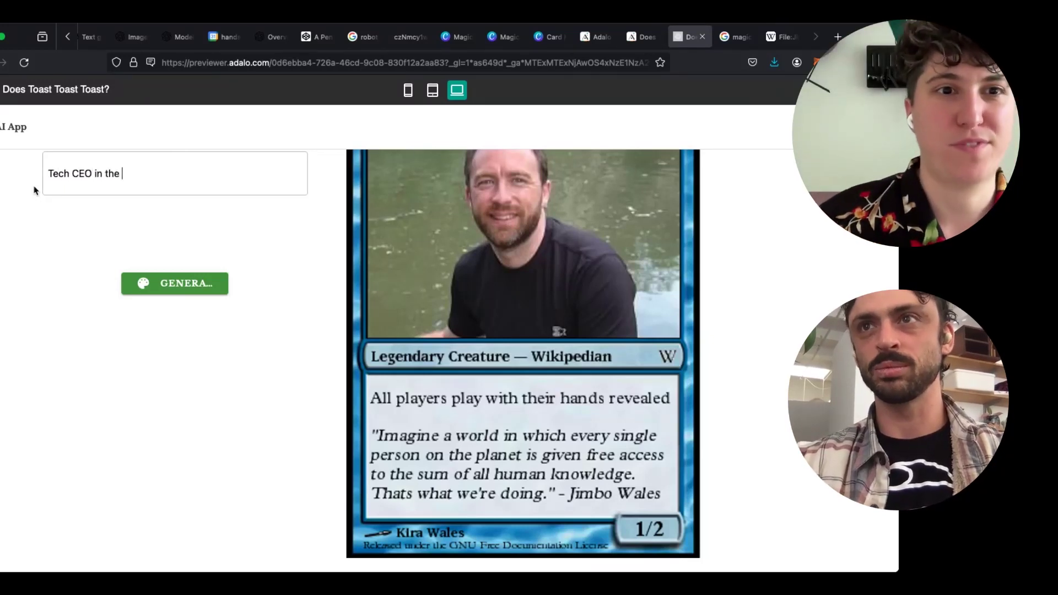
{"action": "type", "text": "Apocal"}
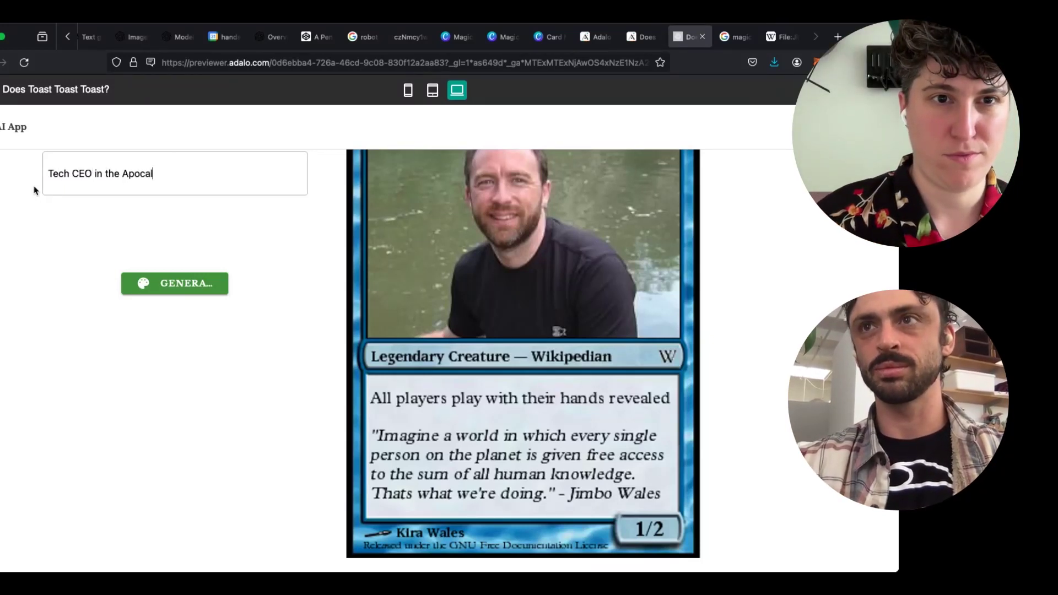
{"action": "type", "text": "ypse"}
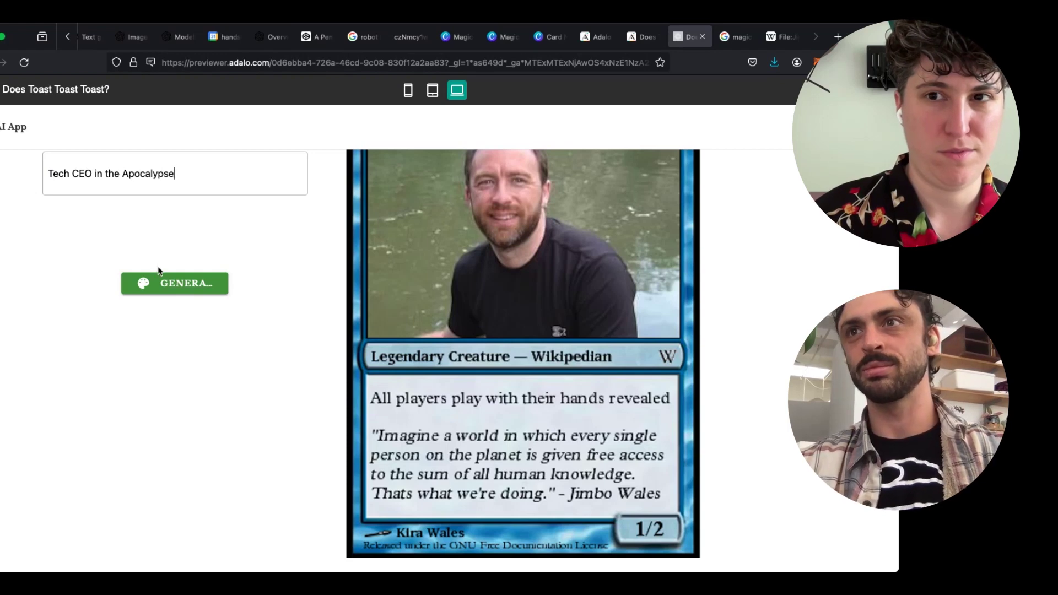
{"action": "left_click", "coordinate": [166, 284]}
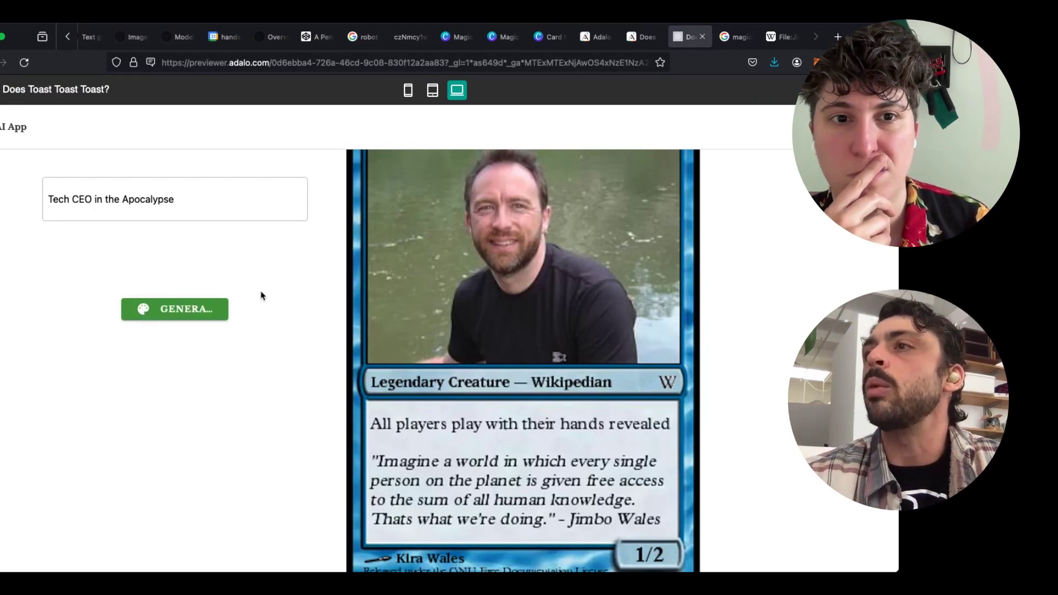
{"action": "scroll", "coordinate": [653, 274], "scroll_direction": "up", "scroll_amount": 2}
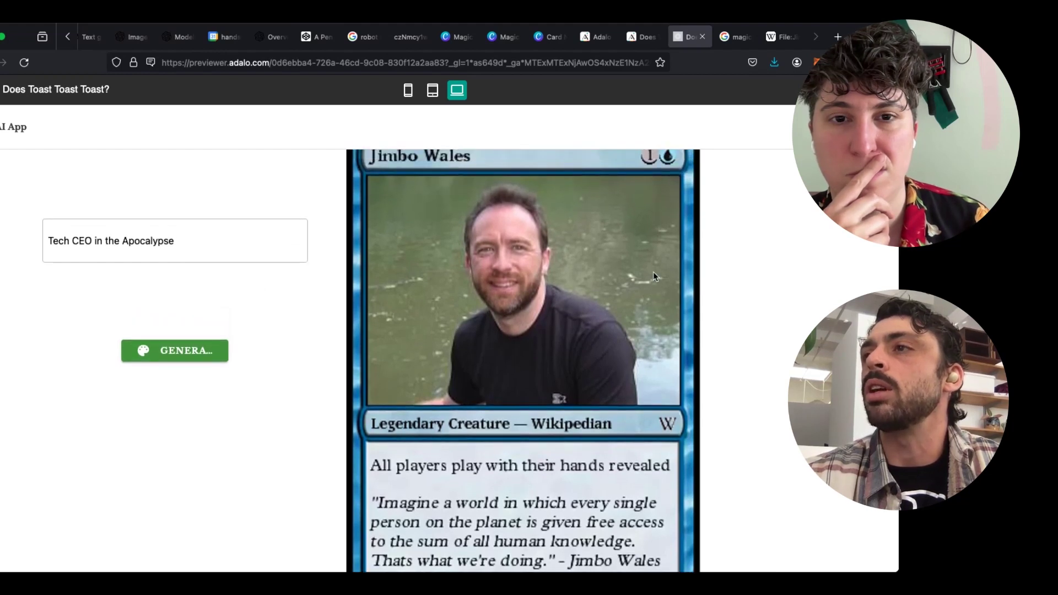
- Return to the Adalo editor and undo adding the uploaded card picture and its image placeholder on the Home screen
{"action": "left_click", "coordinate": [640, 37]}
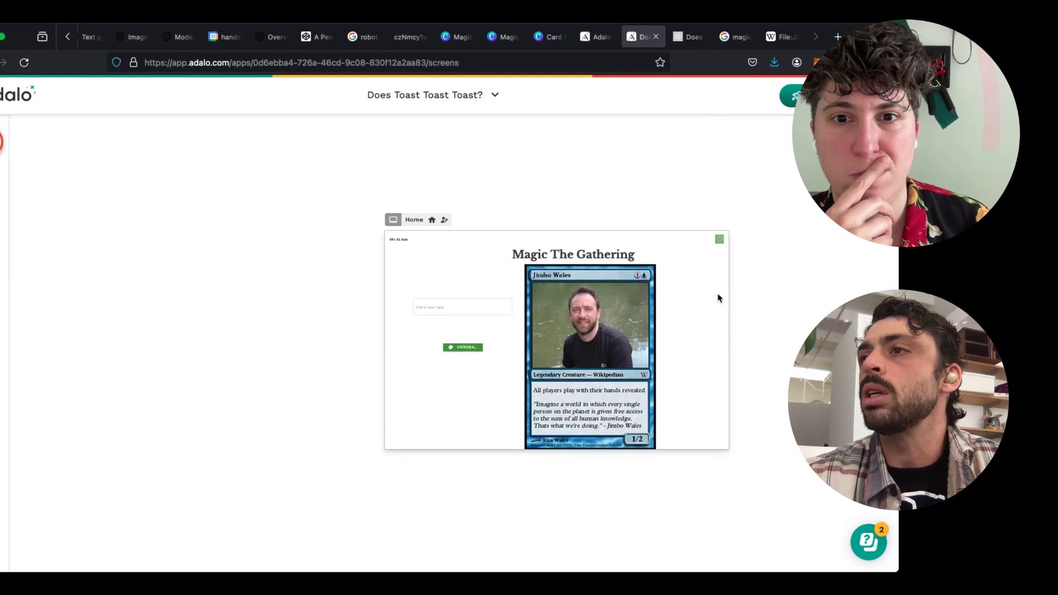
{"action": "left_click", "coordinate": [508, 307]}
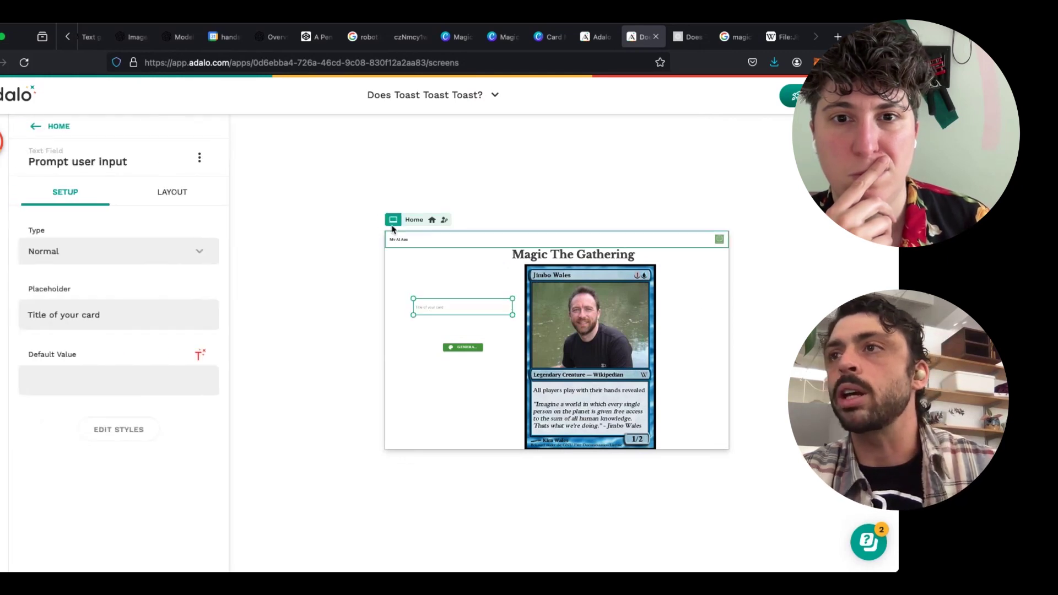
{"action": "left_click", "coordinate": [342, 204]}
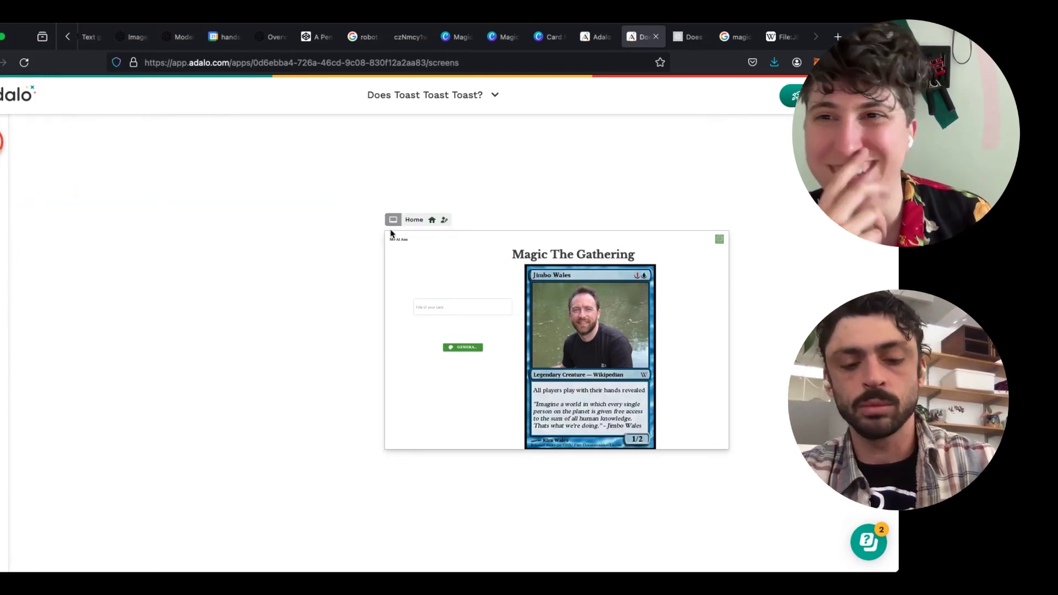
{"action": "left_click", "coordinate": [551, 284]}
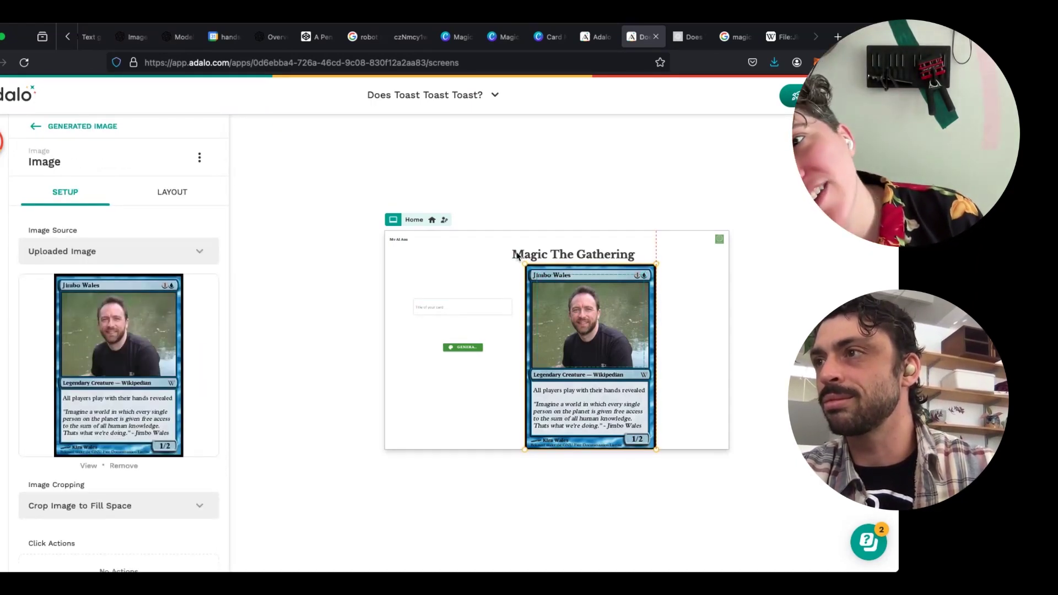
{"action": "key", "text": "super+z"}
{"action": "key", "text": "super+z"}
{"action": "key", "text": "super+z"}
{"action": "key", "text": "super+z"}
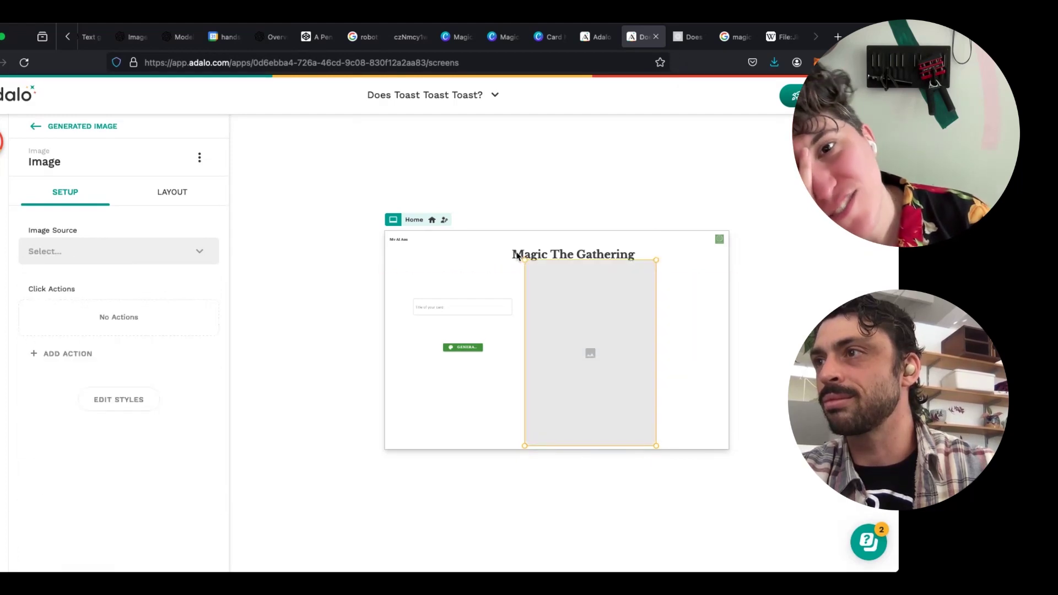
{"action": "key", "text": "super+z"}
{"action": "key", "text": "super+z"}
{"action": "left_click", "coordinate": [518, 256]}
{"action": "left_click", "coordinate": [805, 252]}
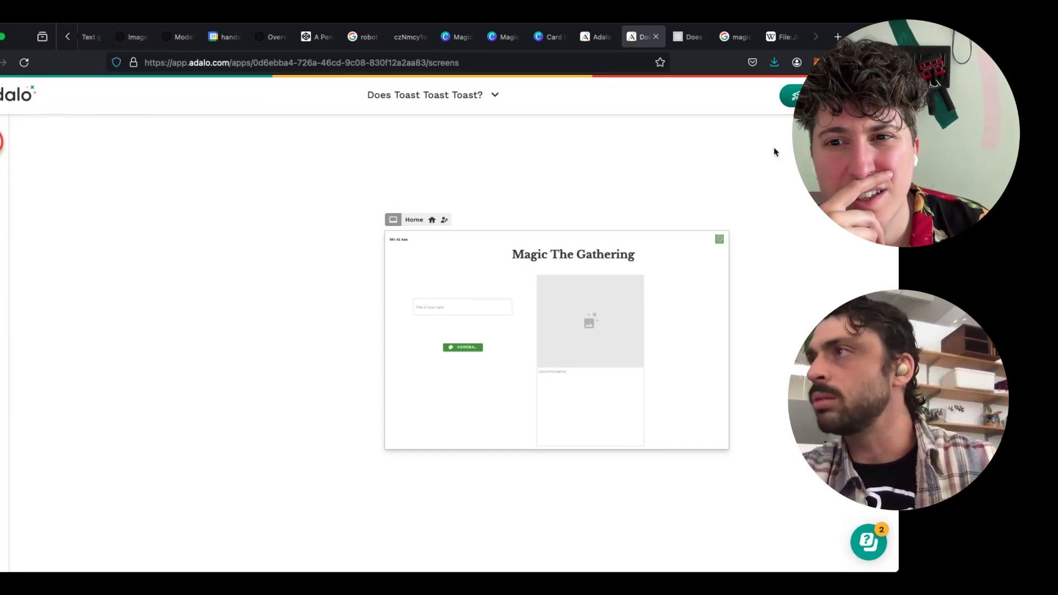
- Open a fresh staging preview and examine the generated illustration and card text for "Tech CEO in the Apocalypse"
{"action": "left_click", "coordinate": [793, 95]}
{"action": "left_click", "coordinate": [750, 130]}
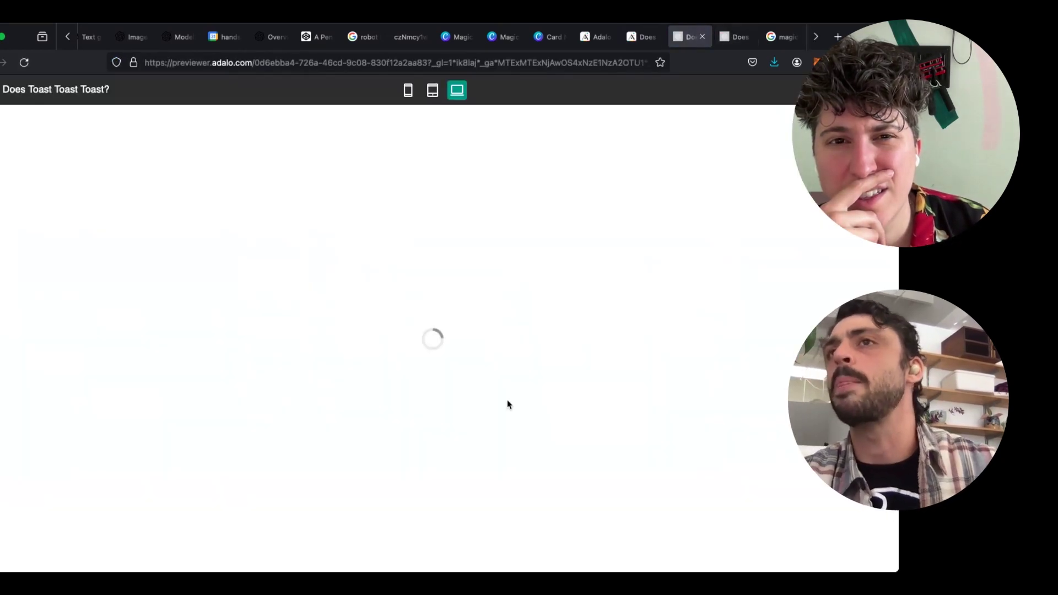
{"action": "scroll", "coordinate": [507, 239], "scroll_direction": "down", "scroll_amount": 3}
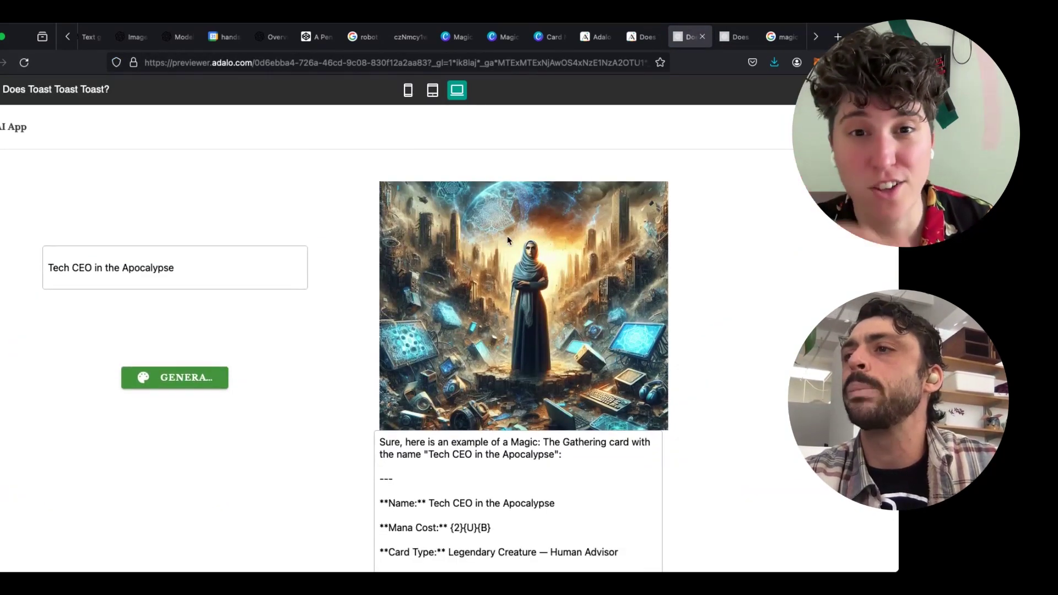
{"action": "scroll", "coordinate": [508, 240], "scroll_direction": "down", "scroll_amount": 1}
{"action": "scroll", "coordinate": [552, 487], "scroll_direction": "down", "scroll_amount": 10}
{"action": "scroll", "coordinate": [684, 428], "scroll_direction": "down", "scroll_amount": 2}
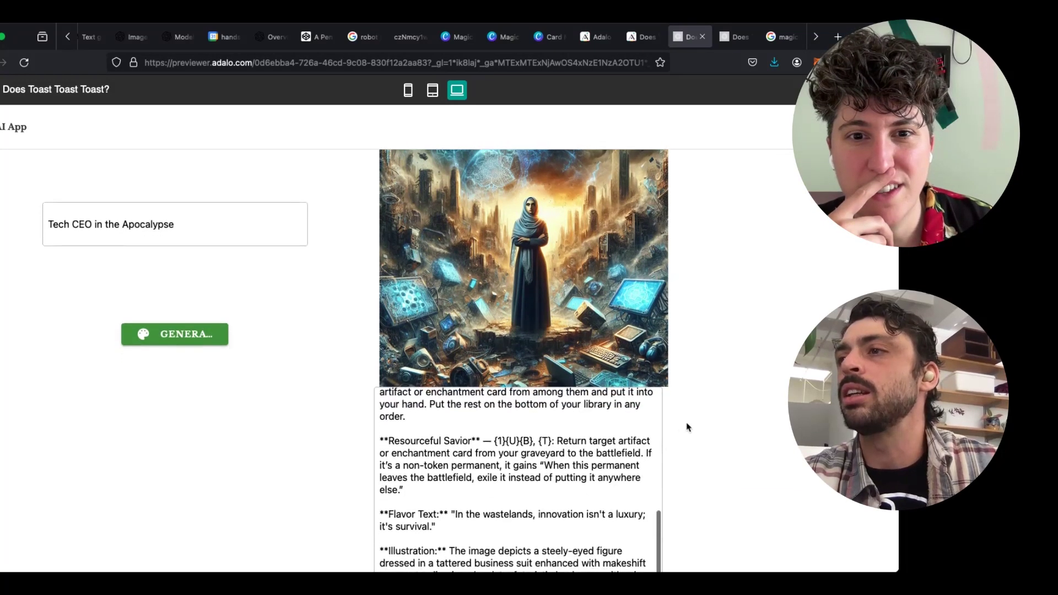
{"action": "scroll", "coordinate": [584, 450], "scroll_direction": "up", "scroll_amount": 3}
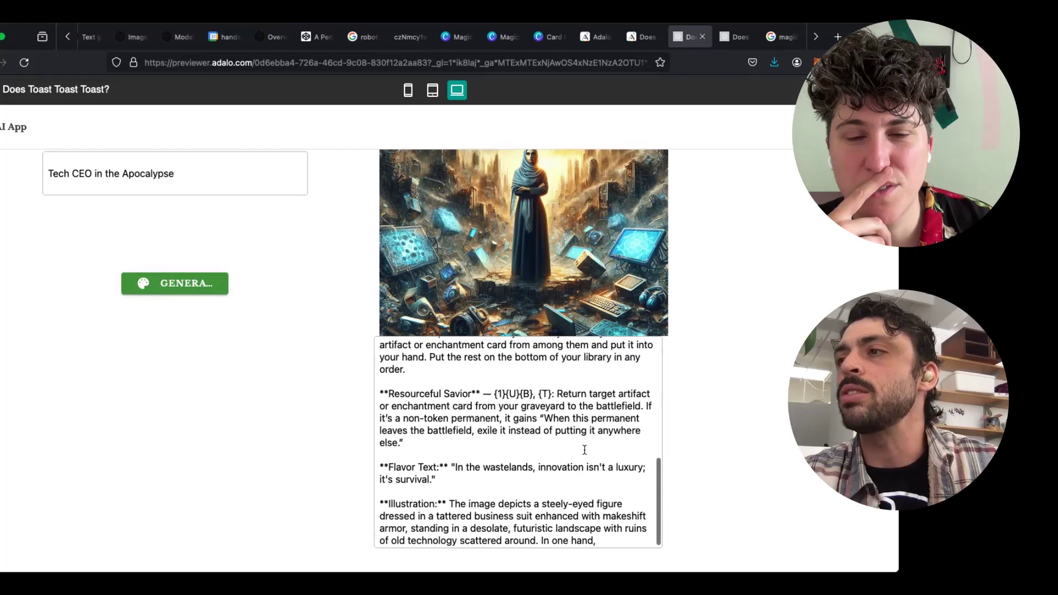
{"action": "scroll", "coordinate": [584, 449], "scroll_direction": "up", "scroll_amount": 5}
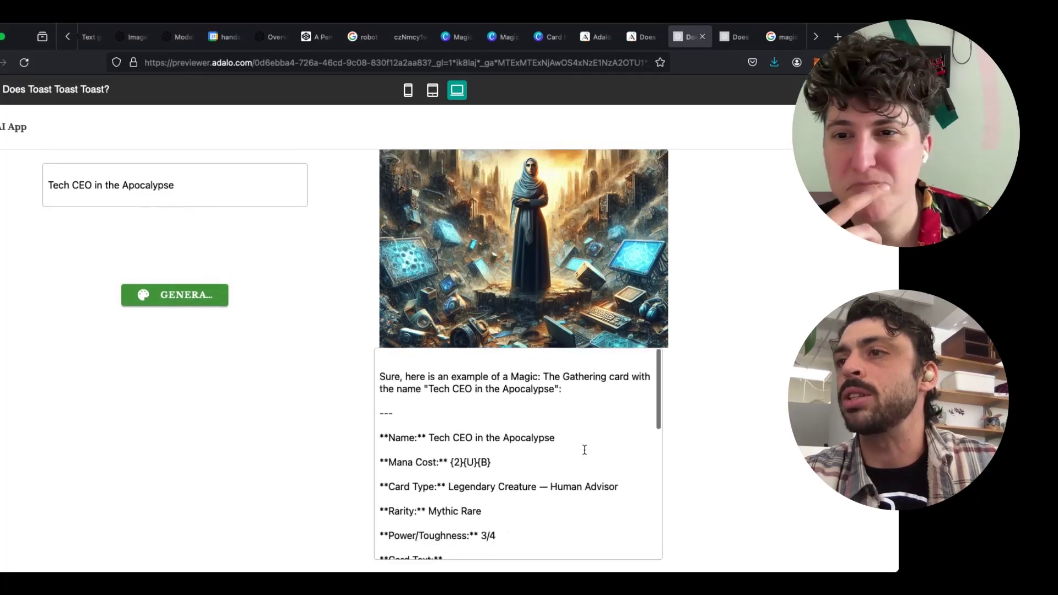
{"action": "scroll", "coordinate": [584, 449], "scroll_direction": "down", "scroll_amount": 8}
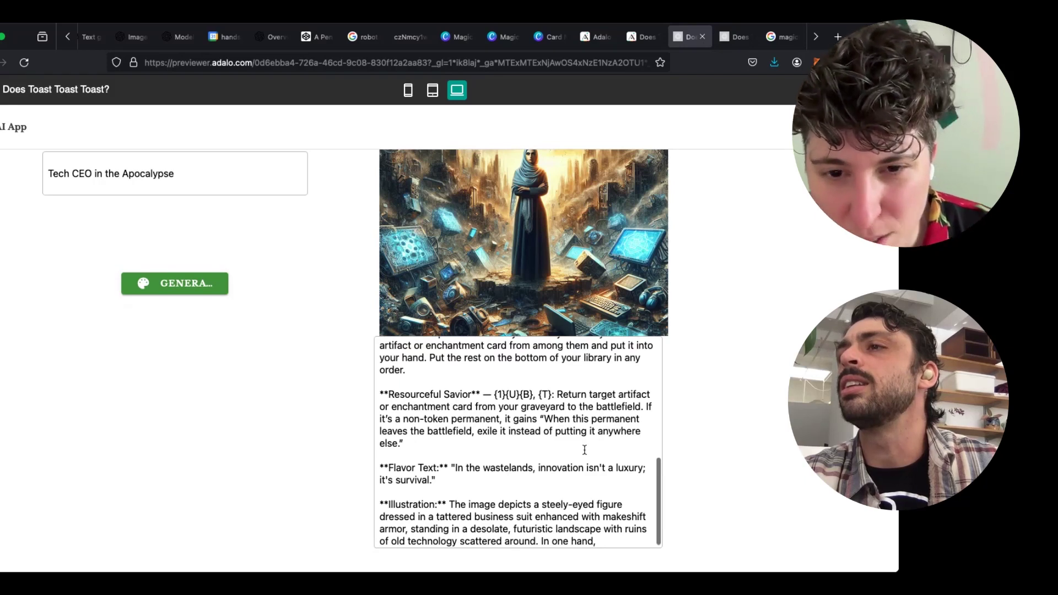
{"action": "scroll", "coordinate": [584, 450], "scroll_direction": "up", "scroll_amount": 4}
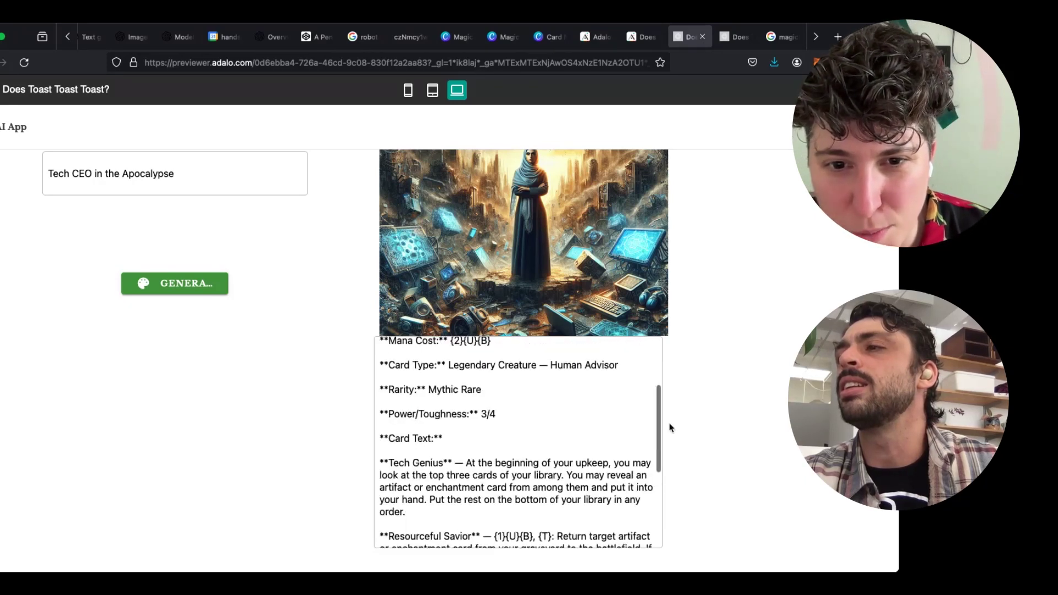
{"action": "scroll", "coordinate": [710, 377], "scroll_direction": "up", "scroll_amount": 5}
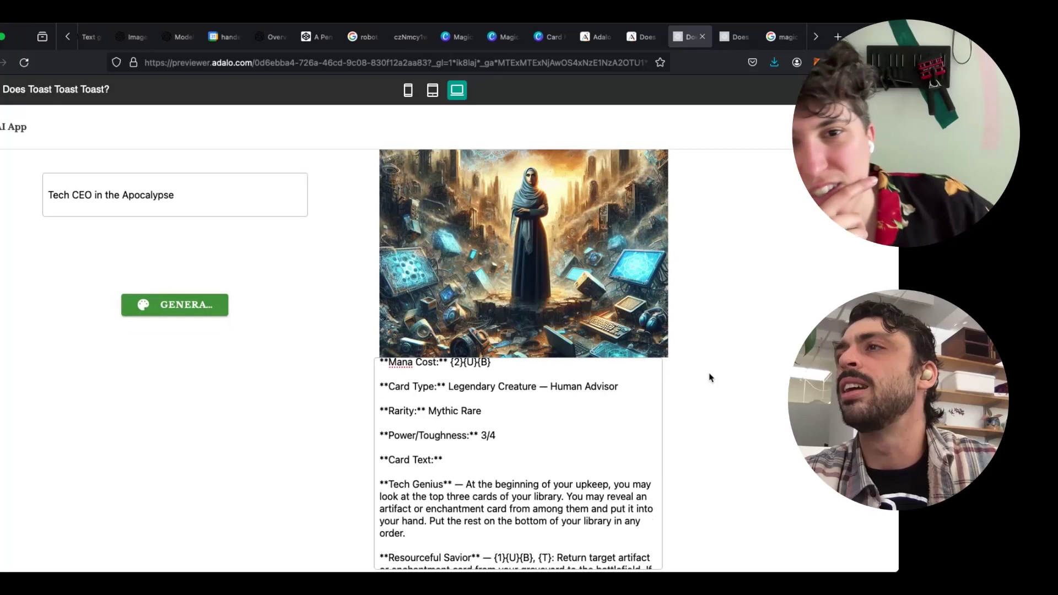
- Return to the Adalo editor and shrink the image placeholder, and narrow the card information field below it to the same width
{"action": "scroll", "coordinate": [710, 378], "scroll_direction": "down", "scroll_amount": 3}
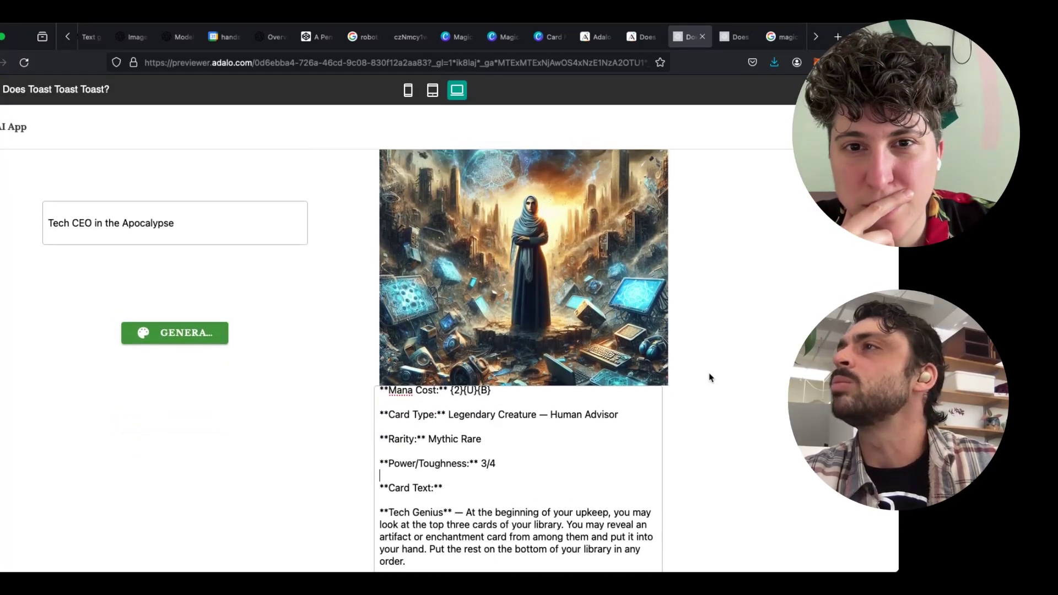
{"action": "left_click", "coordinate": [640, 36]}
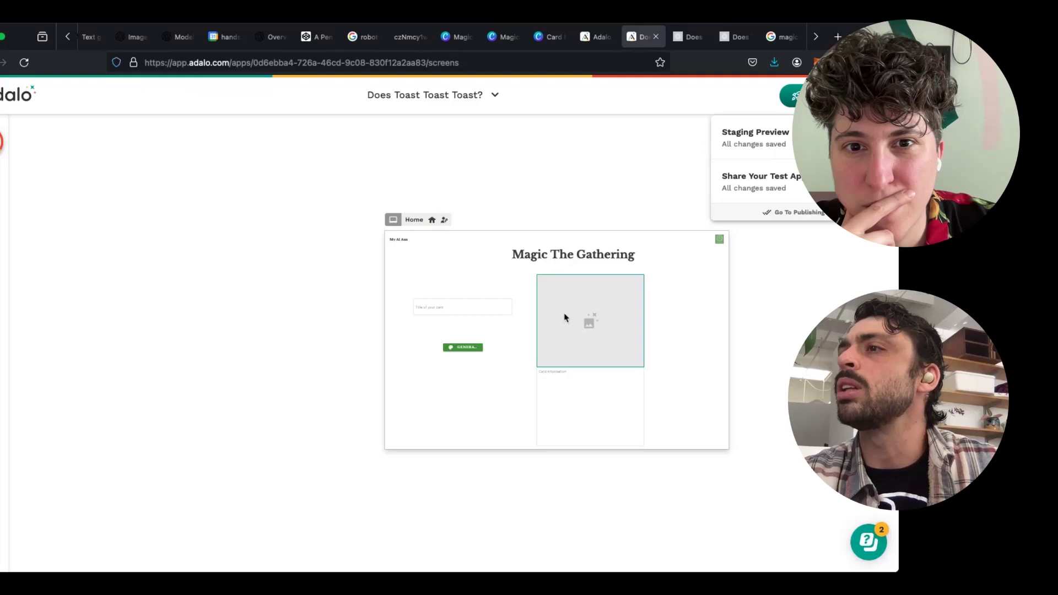
{"action": "left_click", "coordinate": [610, 335]}
{"action": "left_click", "coordinate": [628, 393]}
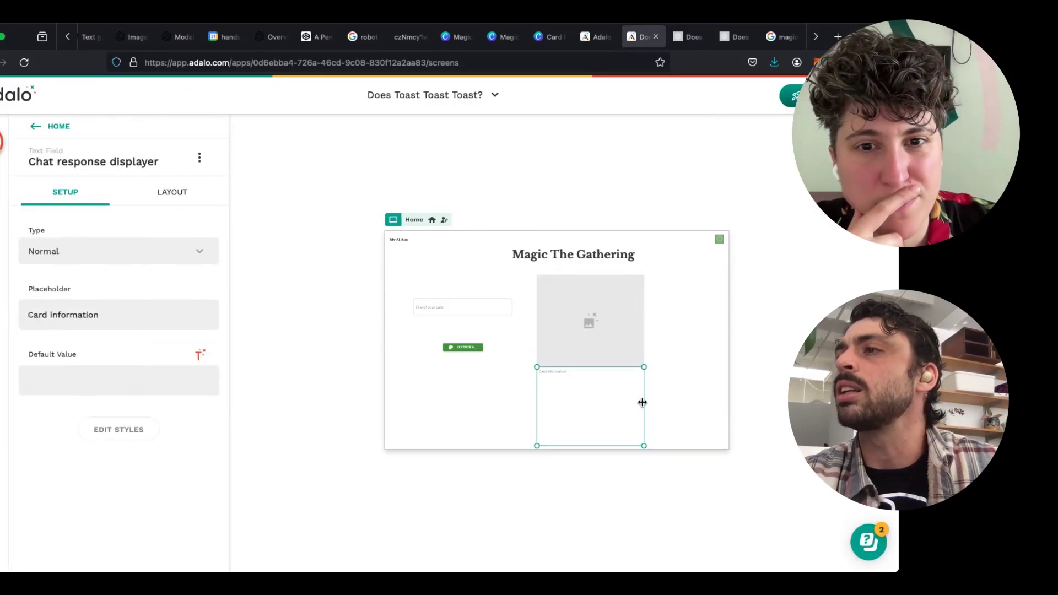
{"action": "left_click", "coordinate": [633, 314]}
{"action": "left_click_drag", "start_coordinate": [643, 276], "coordinate": [622, 299]}
{"action": "left_click", "coordinate": [613, 441]}
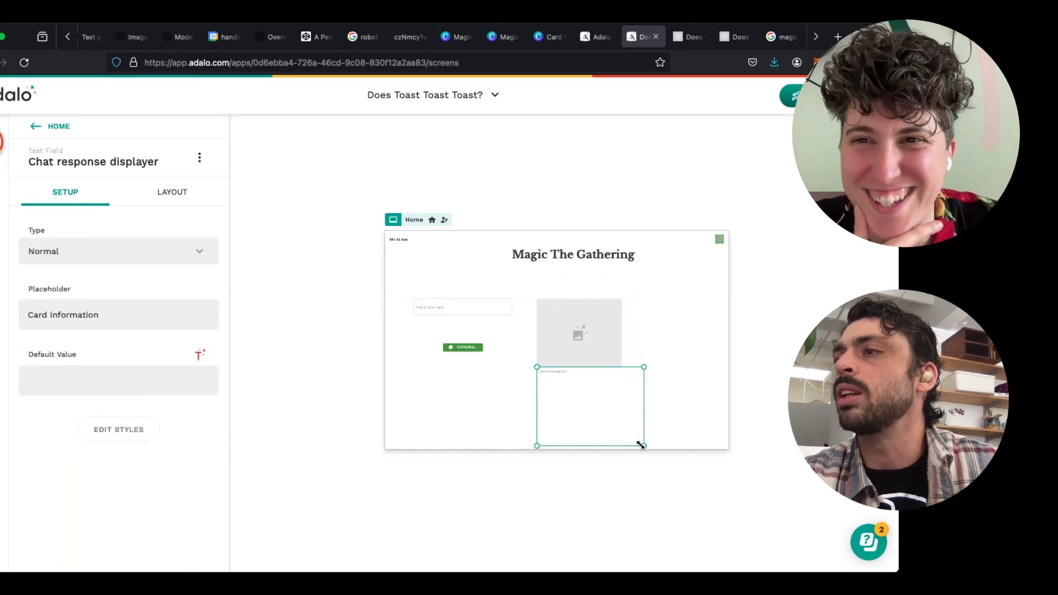
{"action": "left_click_drag", "start_coordinate": [637, 445], "coordinate": [617, 443]}
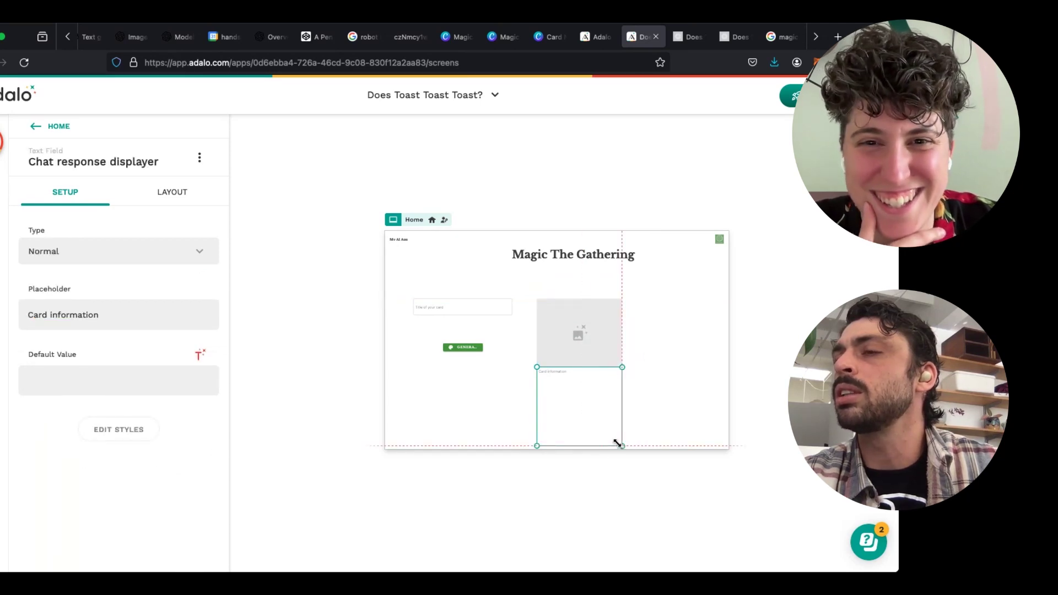
- Move the card title field directly above the image placeholder, centered on it, and place the Generate button beside the image's right edge
{"action": "left_click", "coordinate": [467, 304]}
{"action": "left_click_drag", "start_coordinate": [467, 308], "coordinate": [585, 292]}
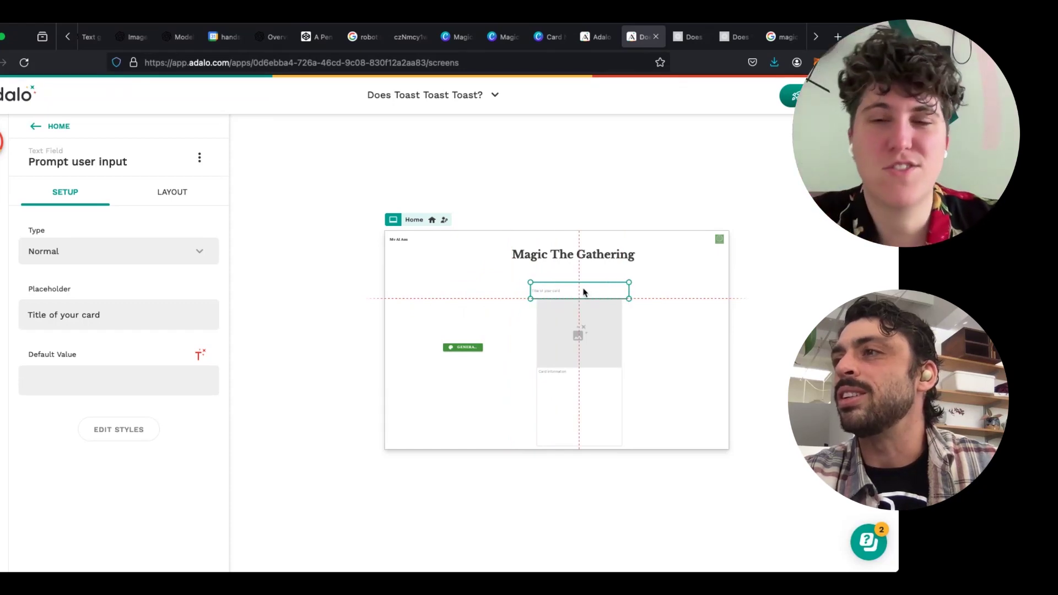
{"action": "left_click", "coordinate": [470, 303]}
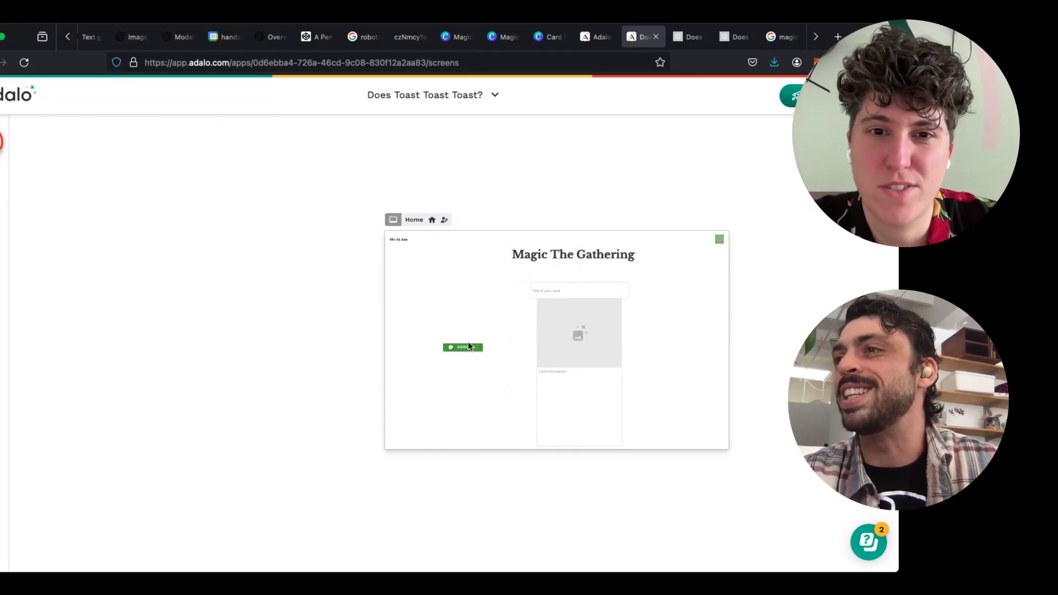
{"action": "left_click_drag", "start_coordinate": [468, 350], "coordinate": [679, 344]}
{"action": "left_click", "coordinate": [690, 305]}
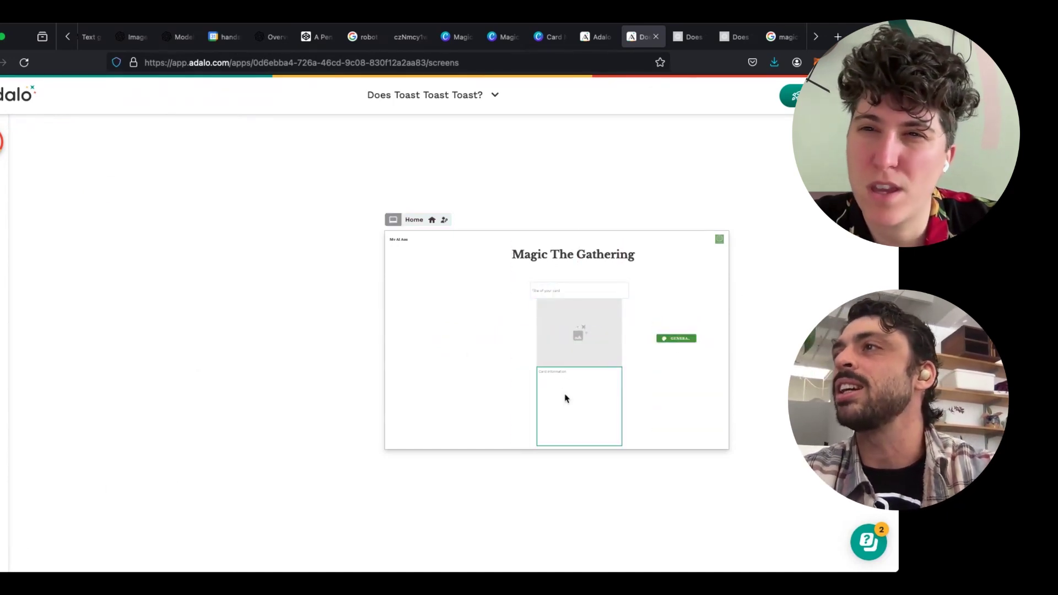
- Review the card information field's setup and the Generate button's first Change Input Value action, including its advanced condition
{"action": "left_click", "coordinate": [580, 440]}
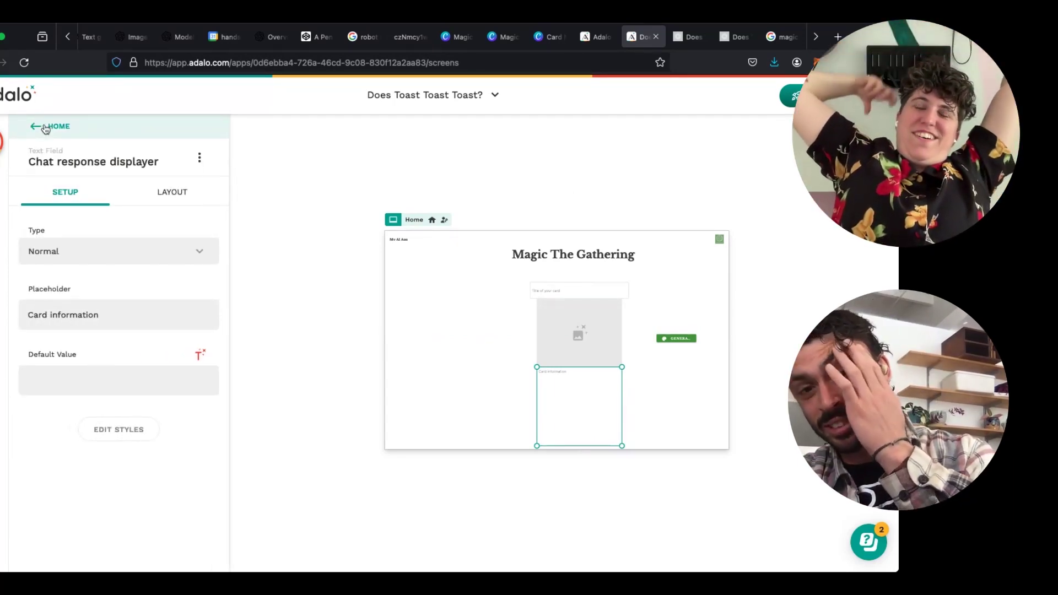
{"action": "left_click", "coordinate": [45, 128]}
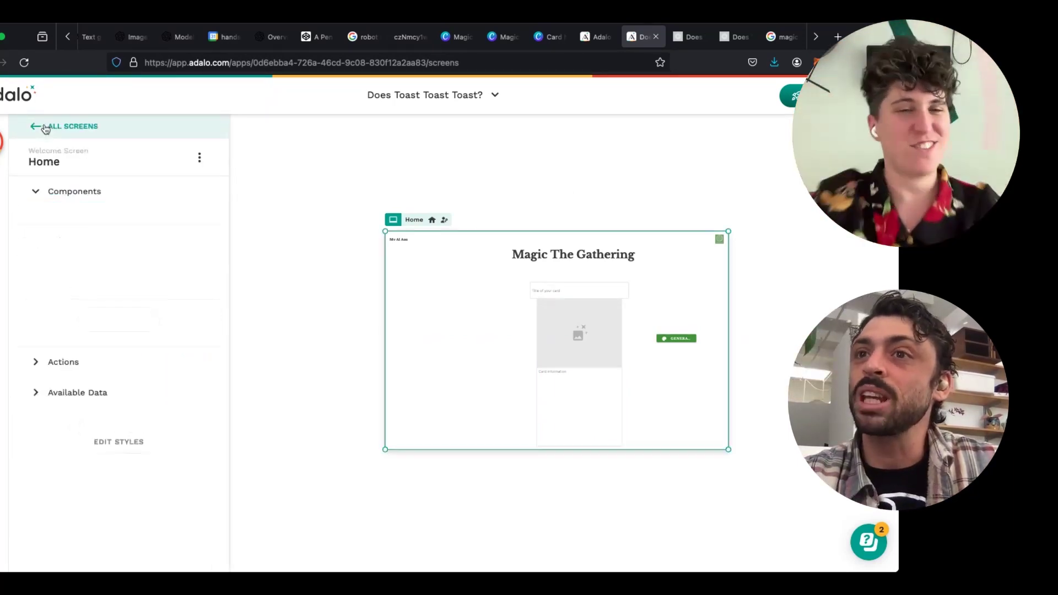
{"action": "left_click", "coordinate": [560, 429]}
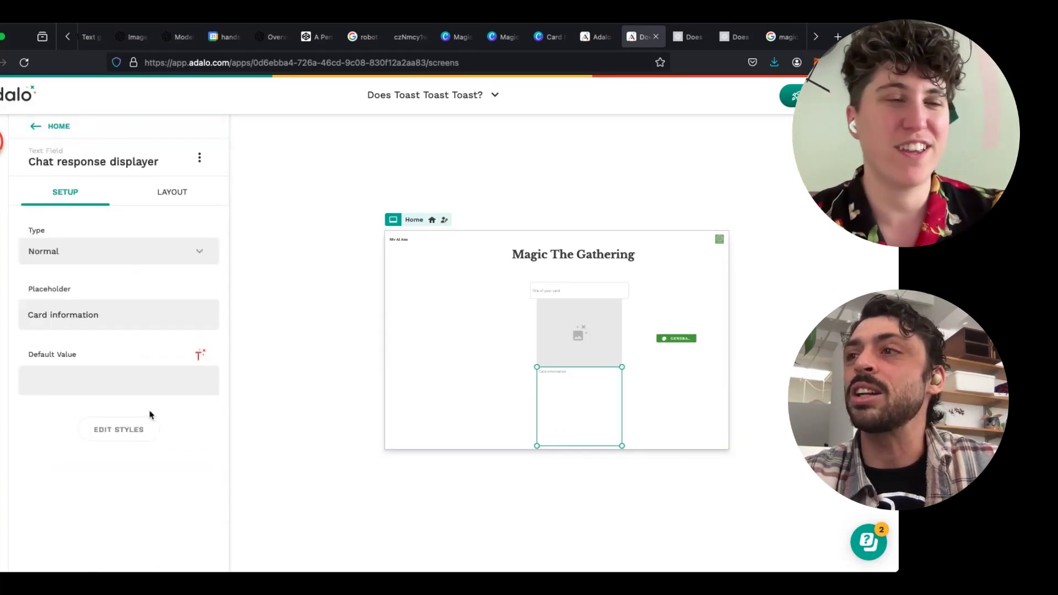
{"action": "left_click", "coordinate": [689, 339]}
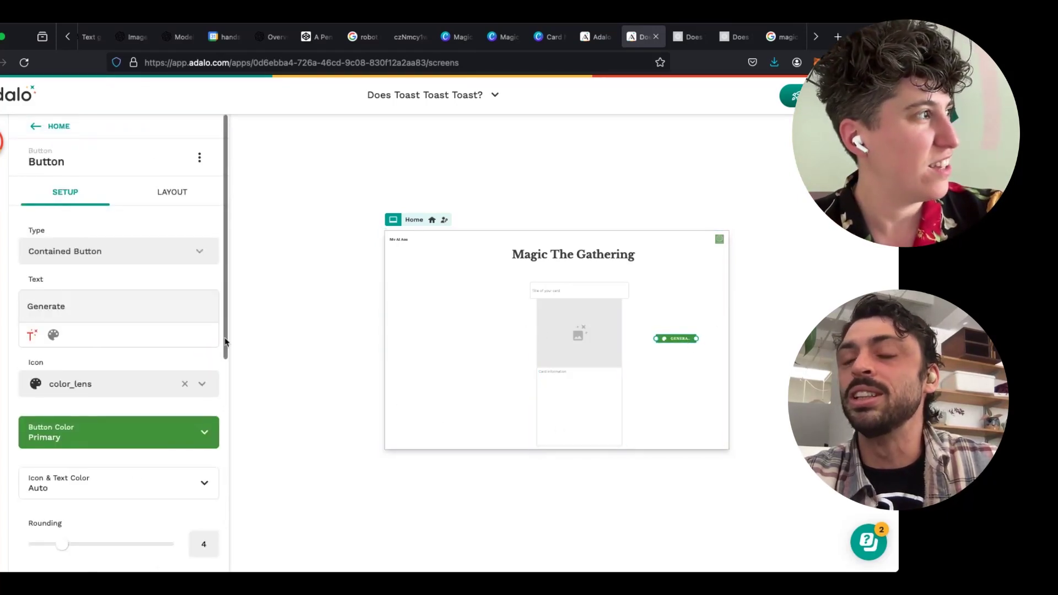
{"action": "scroll", "coordinate": [160, 385], "scroll_direction": "down", "scroll_amount": 5}
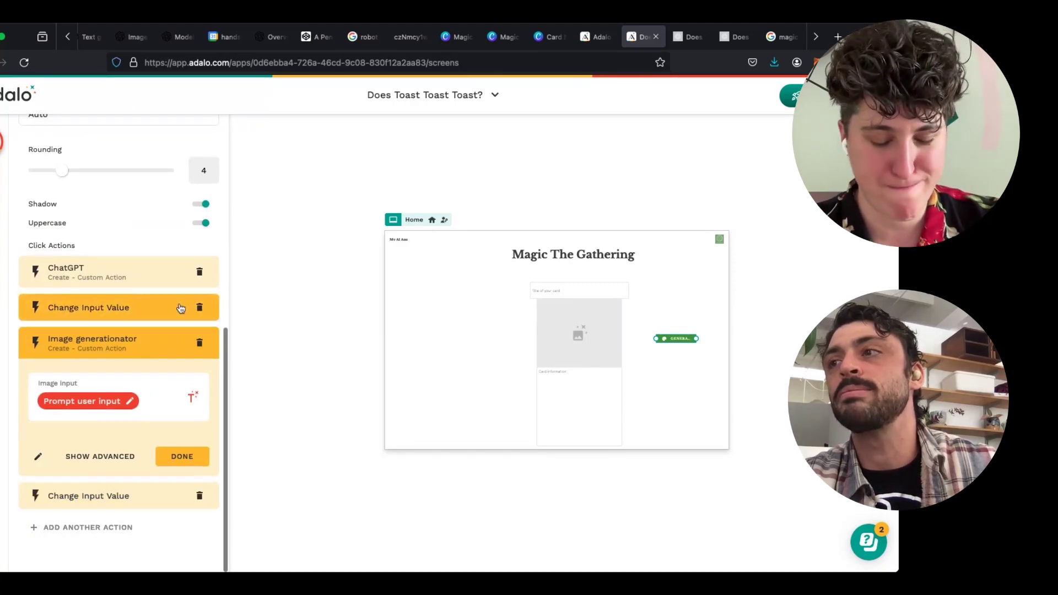
{"action": "left_click", "coordinate": [147, 315]}
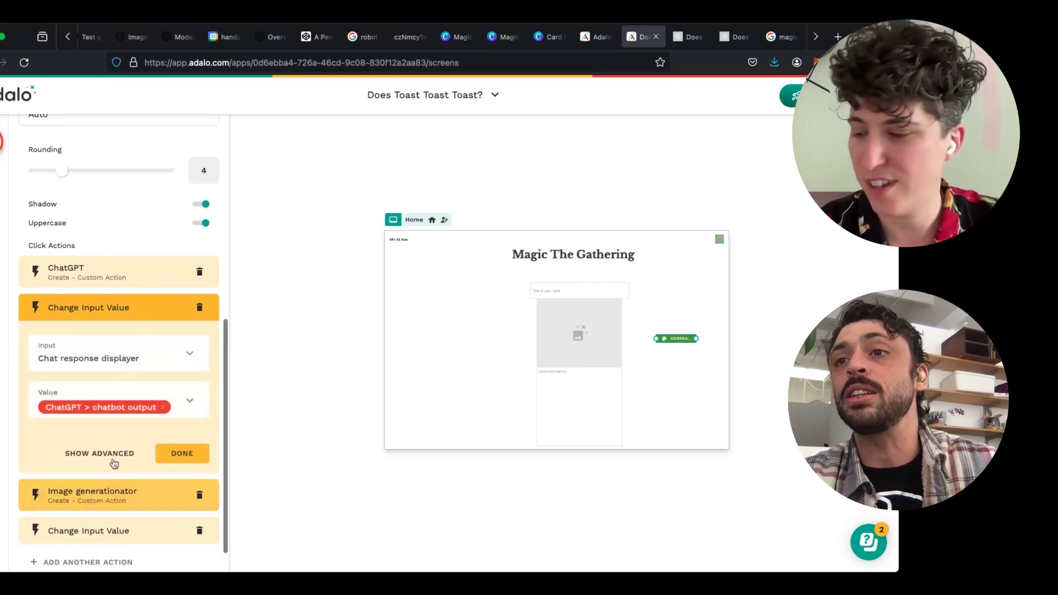
{"action": "left_click", "coordinate": [113, 454]}
{"action": "scroll", "coordinate": [114, 487], "scroll_direction": "down", "scroll_amount": 3}
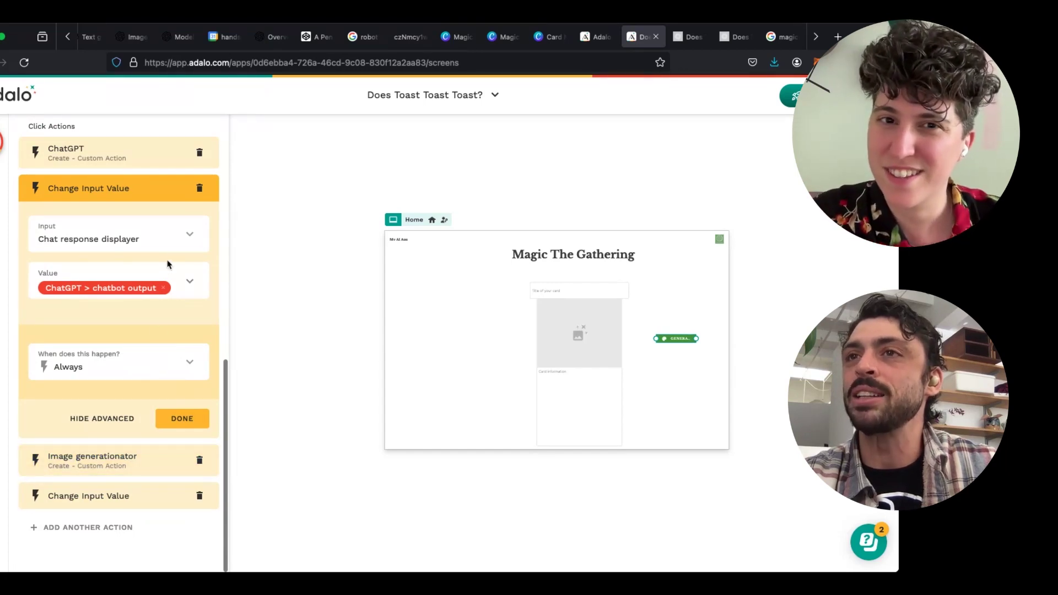
{"action": "left_click", "coordinate": [114, 418]}
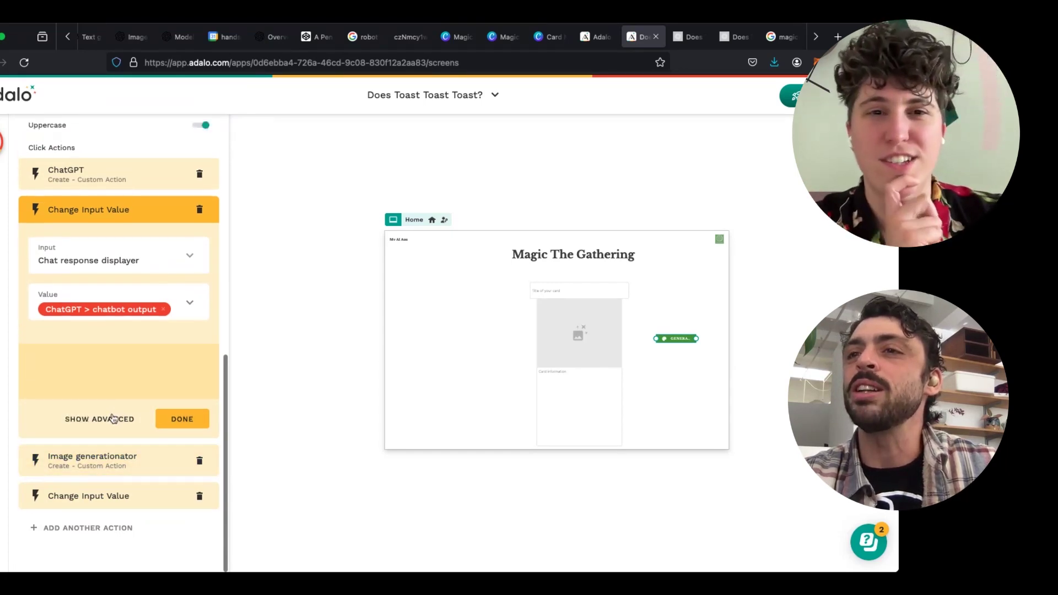
- Try to extend the ChatGPT action's request prompt with "Generate only the text for" after the User Prompt value
{"action": "left_click", "coordinate": [141, 249]}
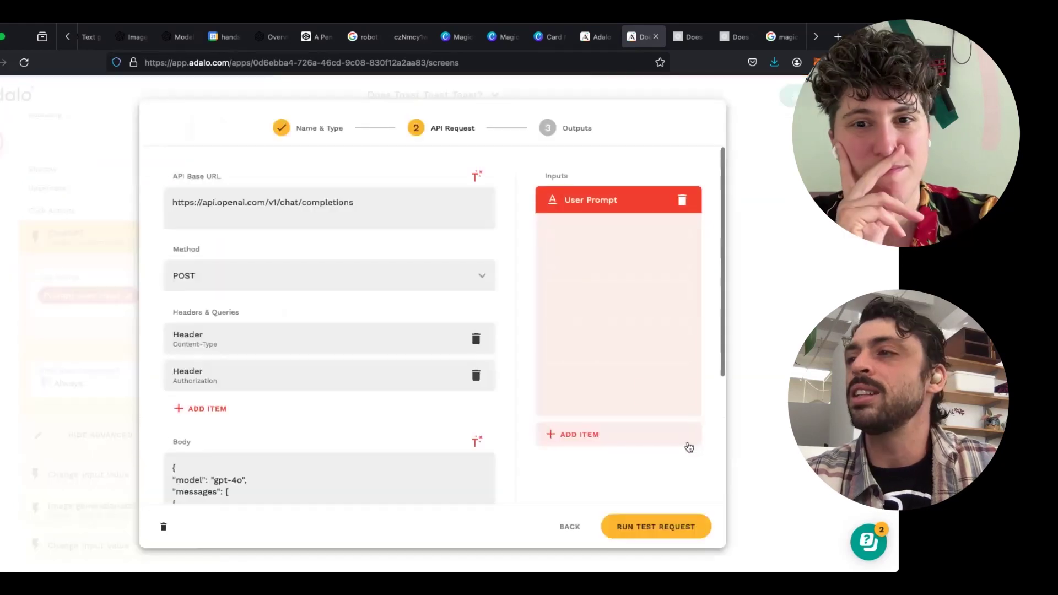
{"action": "scroll", "coordinate": [451, 369], "scroll_direction": "down", "scroll_amount": 5}
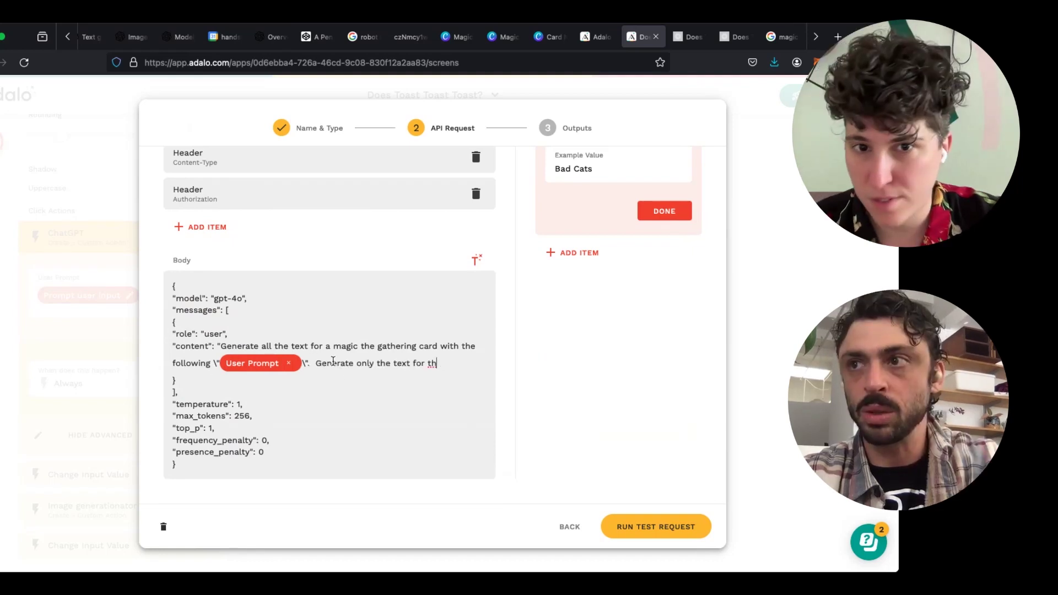
{"action": "key", "text": "BackSpace"}
{"action": "key", "text": "BackSpace"}
{"action": "left_click", "coordinate": [330, 401]}
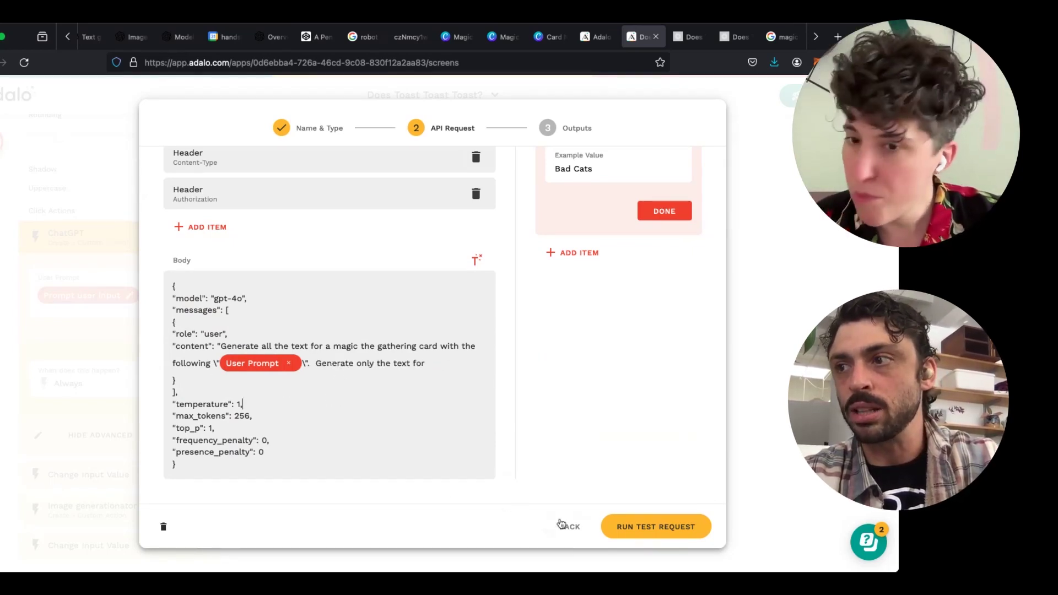
{"action": "left_click", "coordinate": [568, 526]}
{"action": "left_click", "coordinate": [614, 441]}
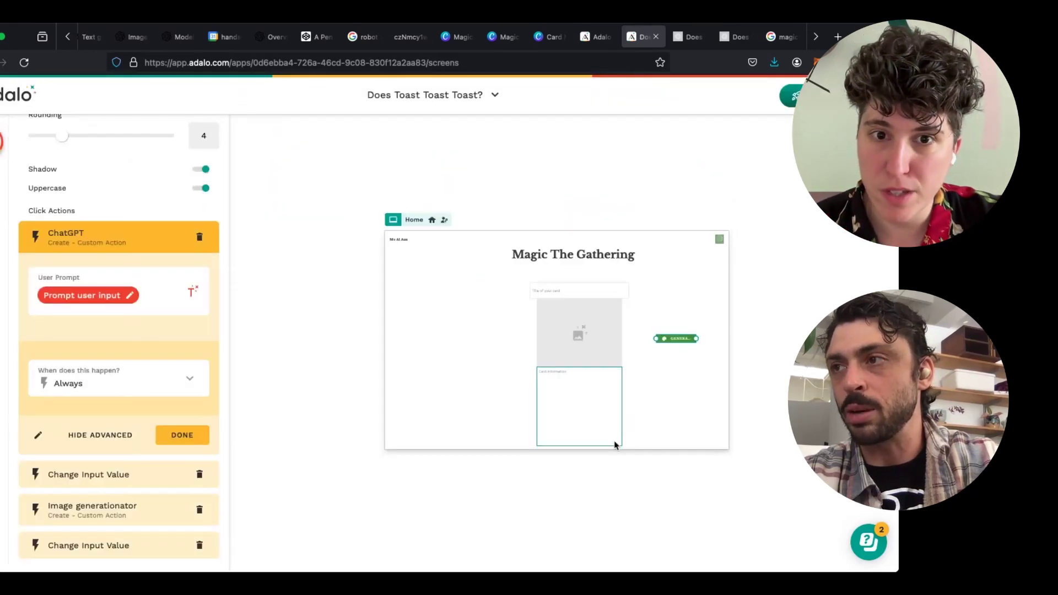
- Open a fresh staging preview of the rearranged Home screen and clear the card title
{"action": "left_click", "coordinate": [792, 105]}
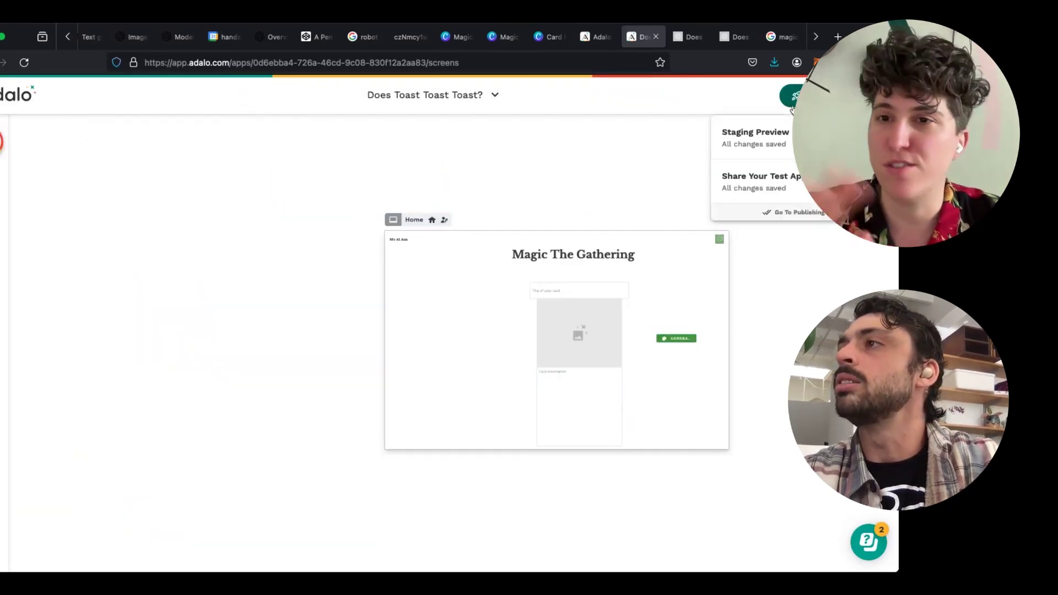
{"action": "left_click", "coordinate": [752, 133]}
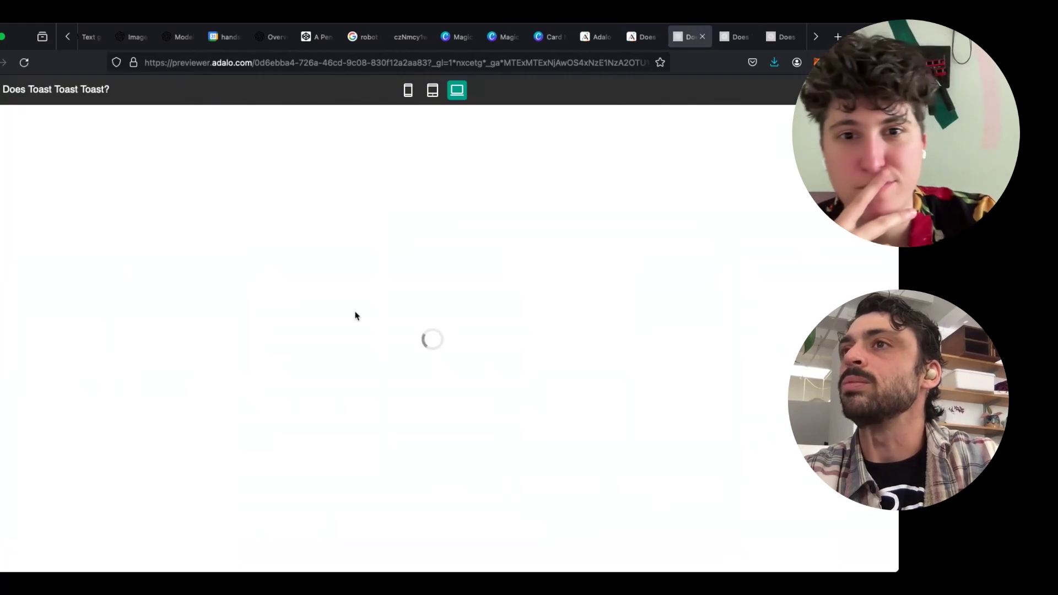
{"action": "scroll", "coordinate": [355, 315], "scroll_direction": "down", "scroll_amount": 2}
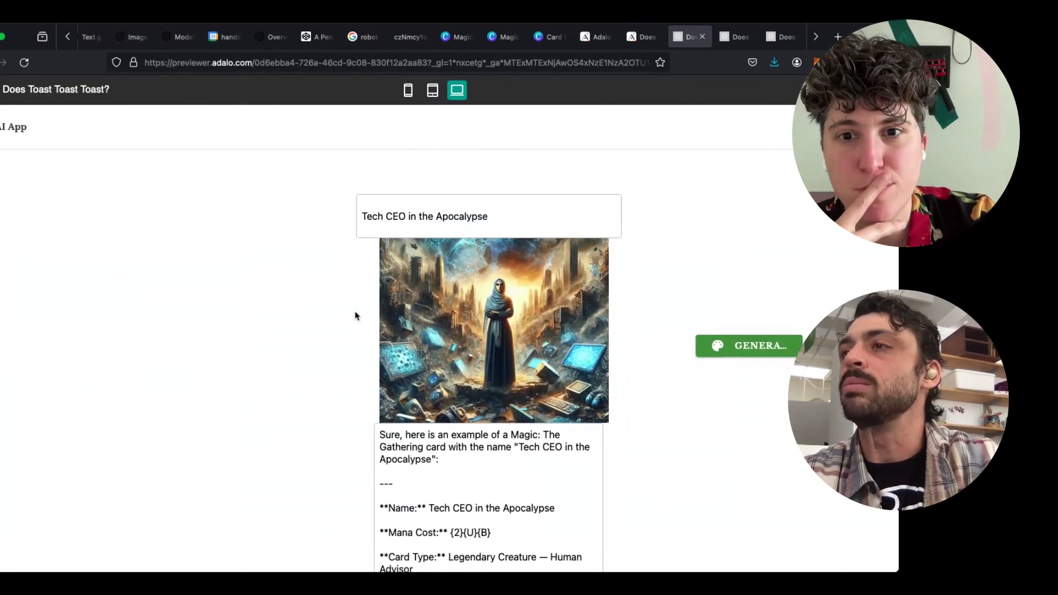
{"action": "left_click_drag", "start_coordinate": [512, 211], "coordinate": [351, 215]}
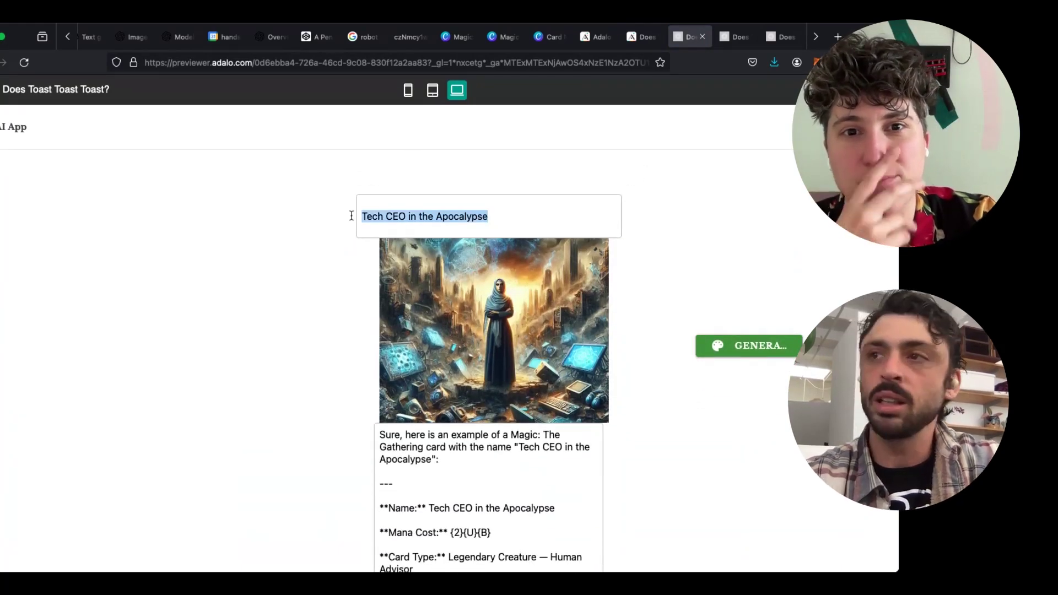
{"action": "key", "text": "BackSpace"}
{"action": "type", "text": "W"}
{"action": "key", "text": "BackSpace"}
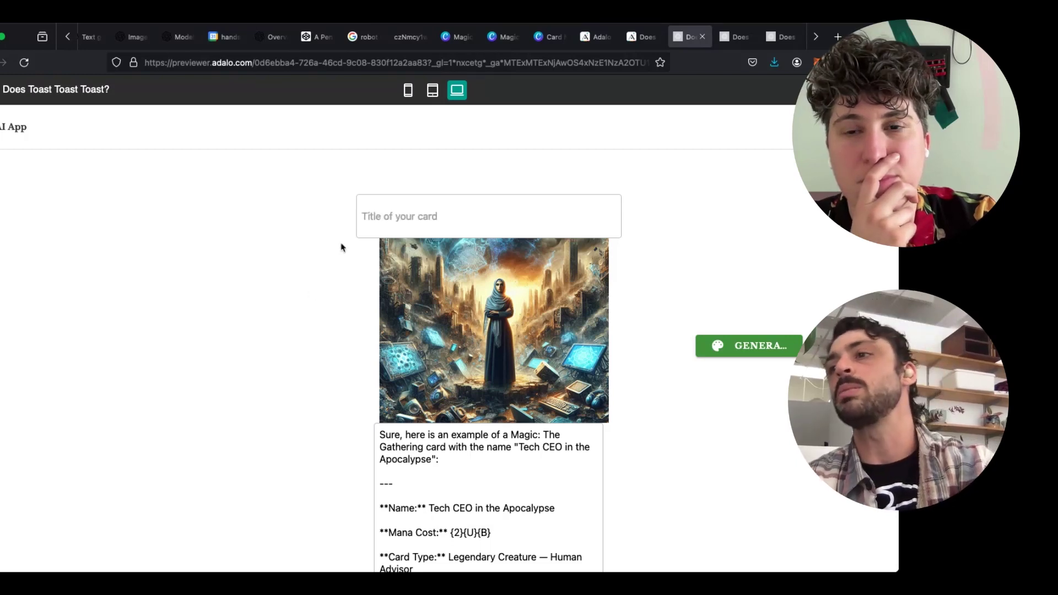
- Compare how the rearranged card layout displays in the phone, tablet and desktop previews
{"action": "scroll", "coordinate": [316, 300], "scroll_direction": "down", "scroll_amount": 1}
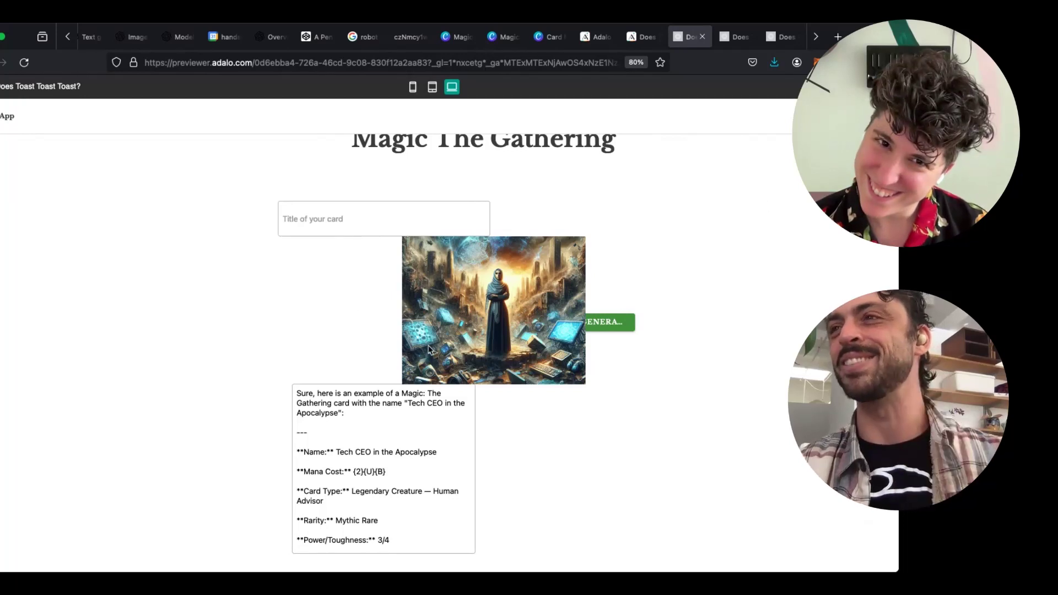
{"action": "scroll", "coordinate": [427, 287], "scroll_direction": "up", "scroll_amount": 1}
{"action": "scroll", "coordinate": [426, 260], "scroll_direction": "down", "scroll_amount": 1}
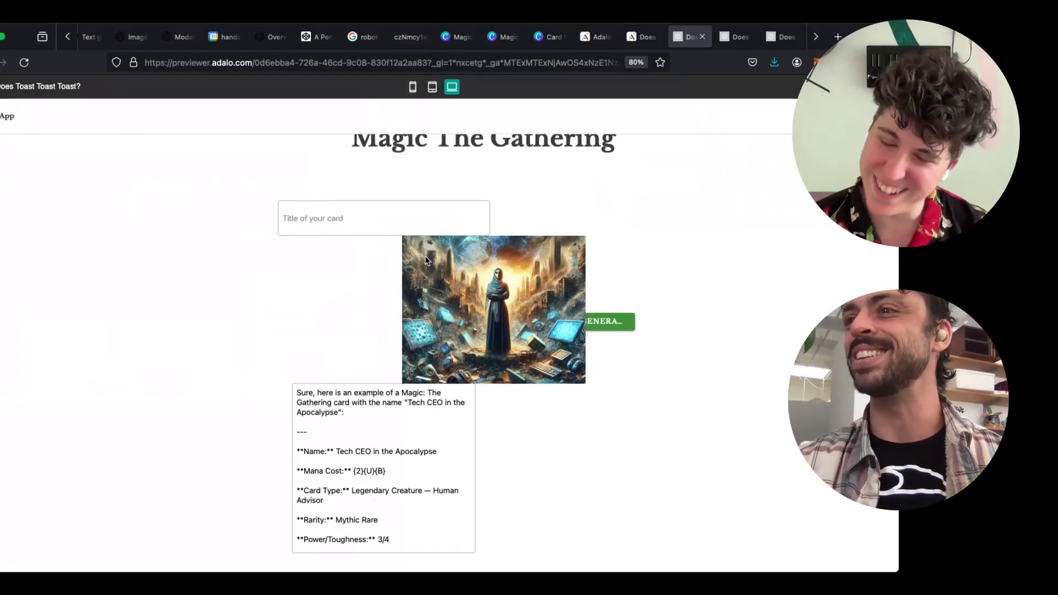
{"action": "left_click", "coordinate": [413, 88]}
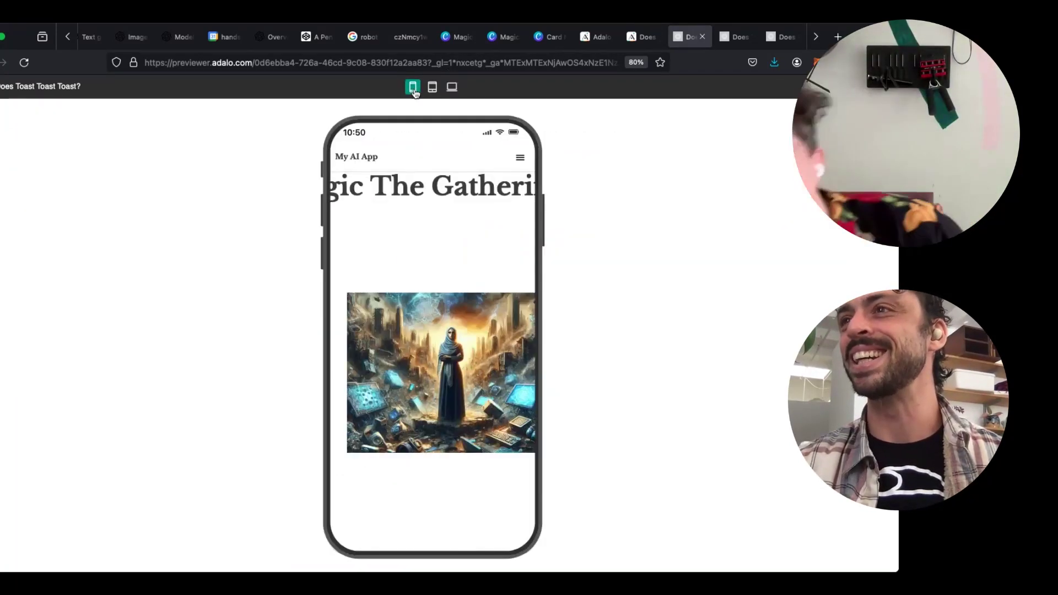
{"action": "left_click", "coordinate": [432, 87]}
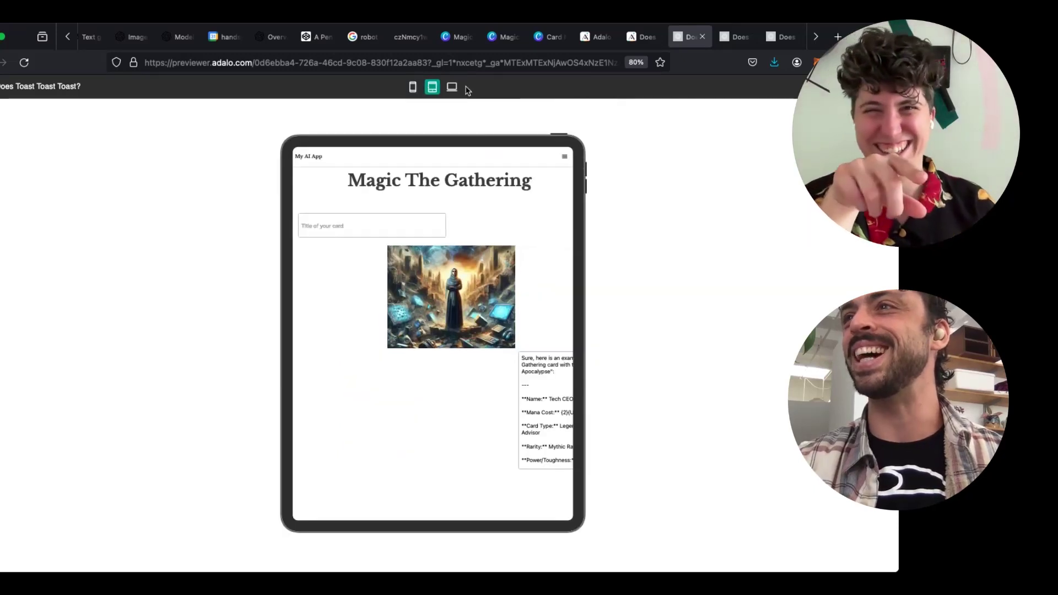
{"action": "left_click", "coordinate": [452, 87]}
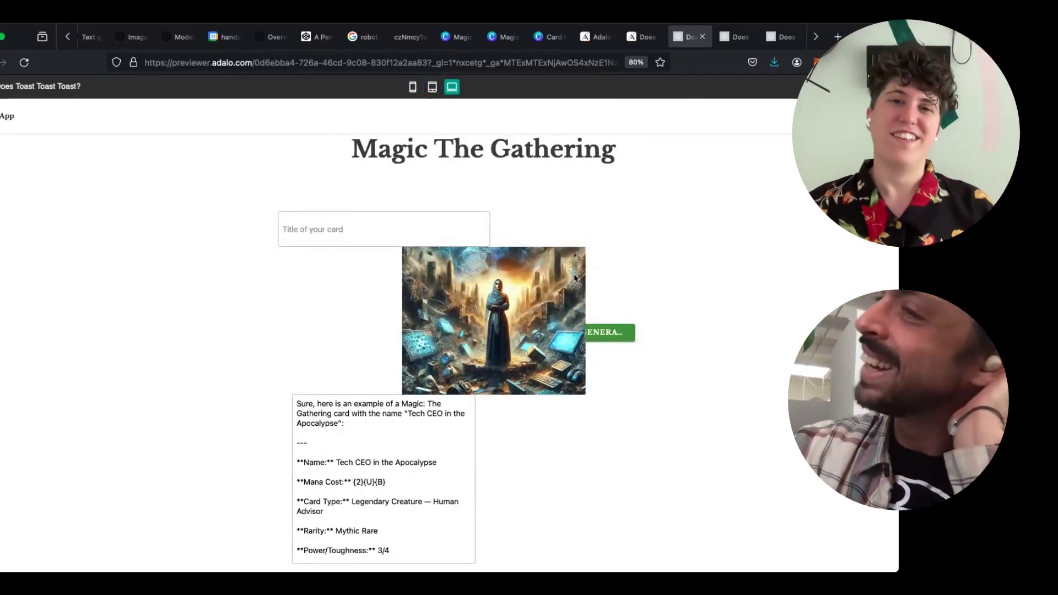
{"action": "left_click", "coordinate": [322, 233]}
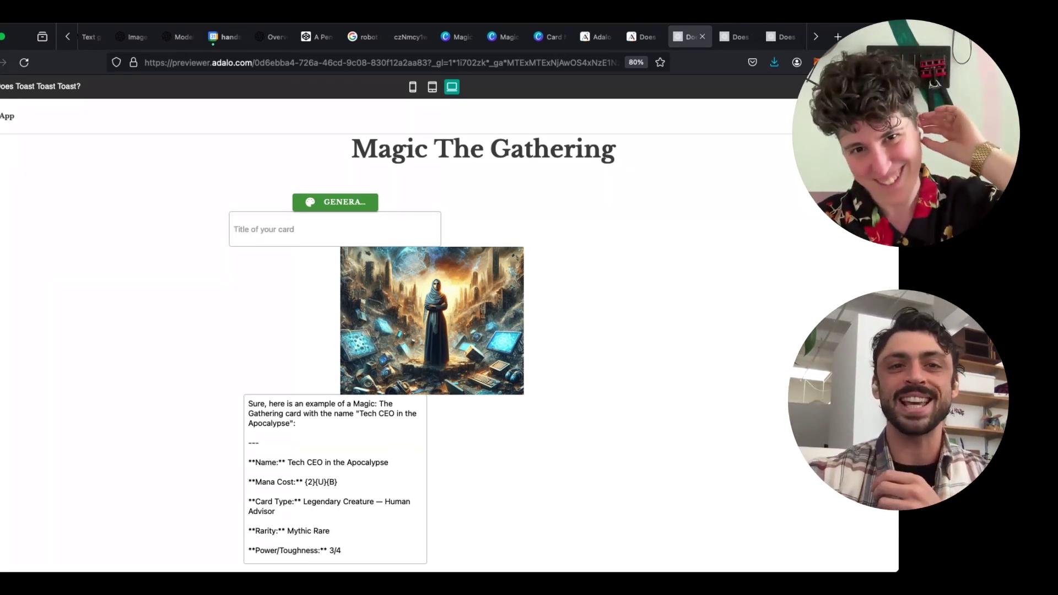
{"action": "key", "text": "super+Tab"}
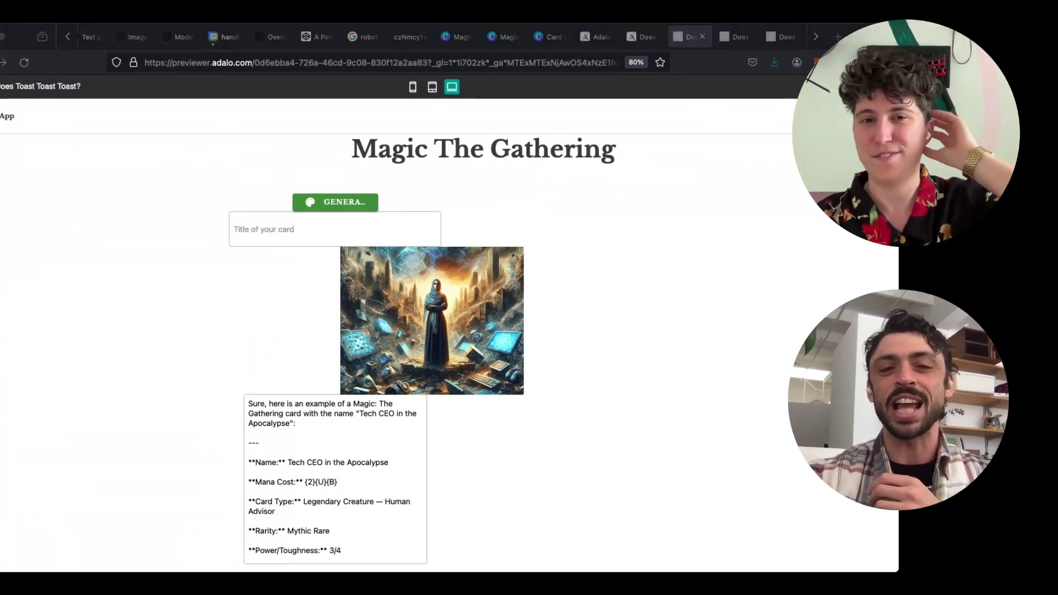
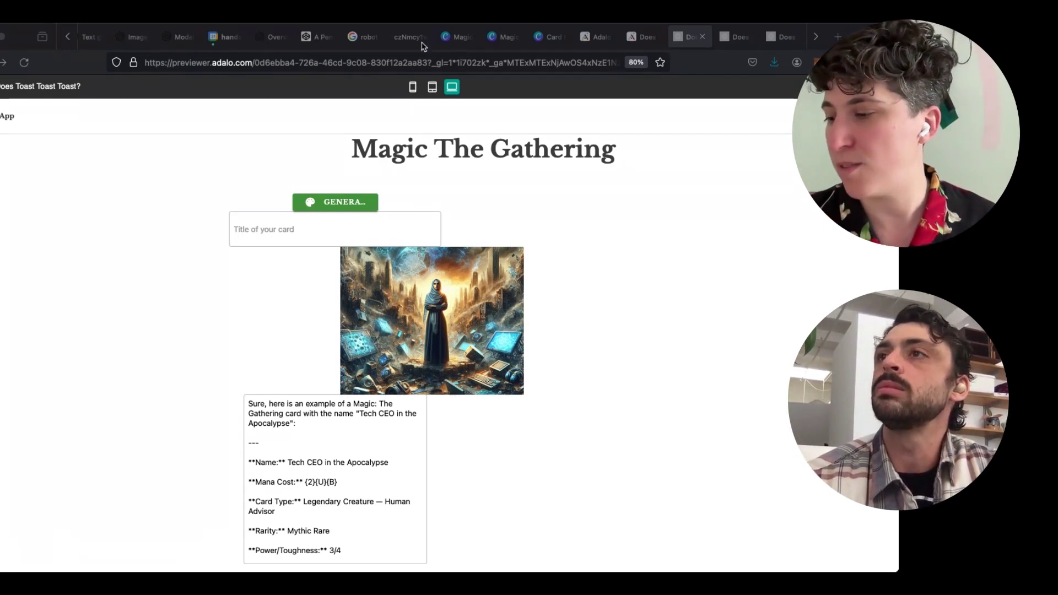
{"action": "scroll", "coordinate": [420, 39], "scroll_direction": "up", "scroll_amount": 3}
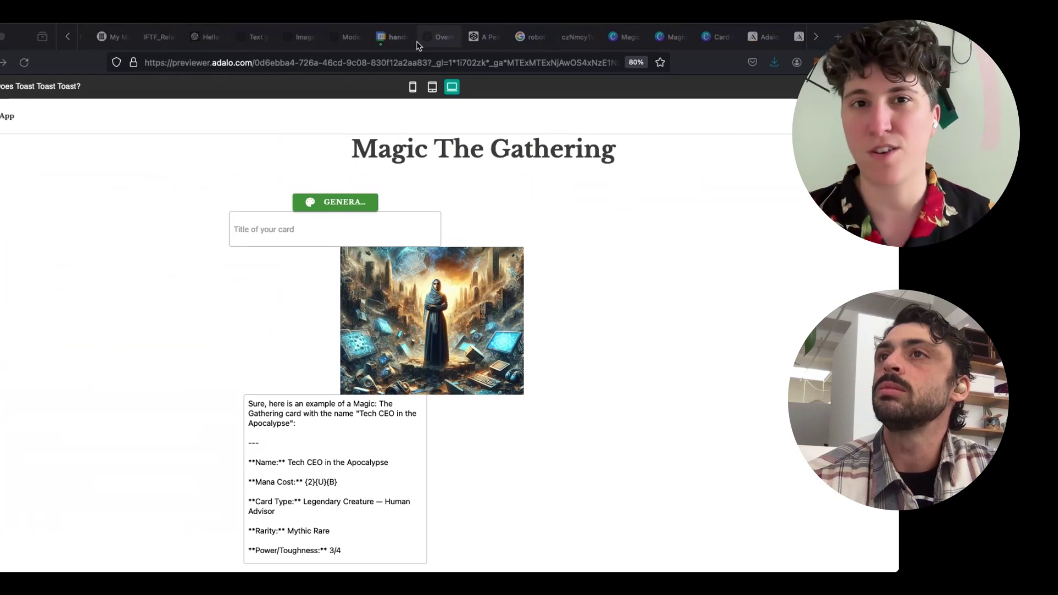
{"action": "scroll", "coordinate": [323, 37], "scroll_direction": "up", "scroll_amount": 1}
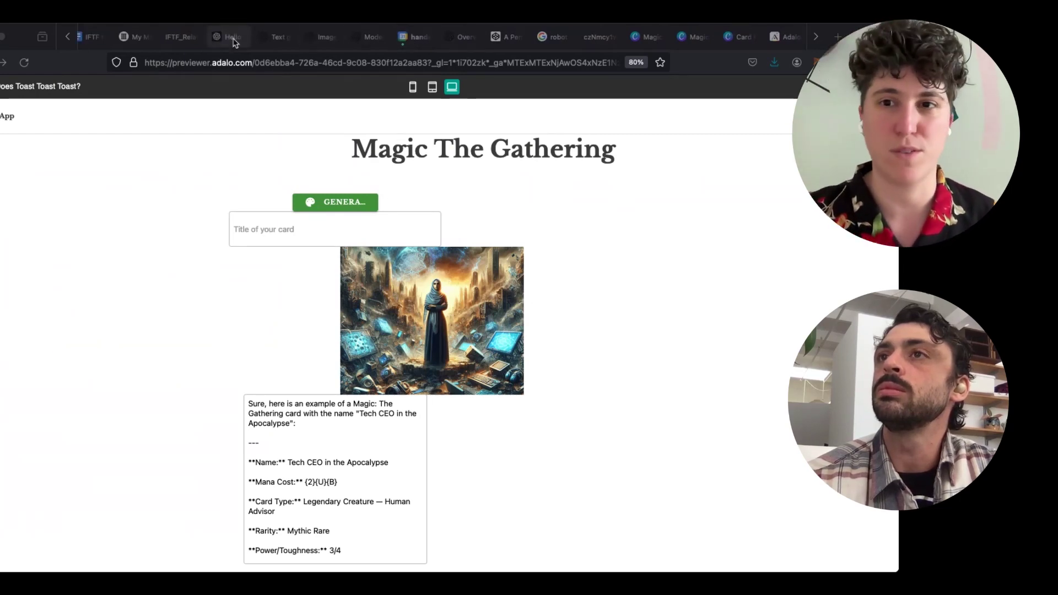
- Switch from the OpenAI playground page to the ChatGPT site at chat.openai.com
{"action": "left_click", "coordinate": [370, 37]}
{"action": "left_click", "coordinate": [461, 37]}
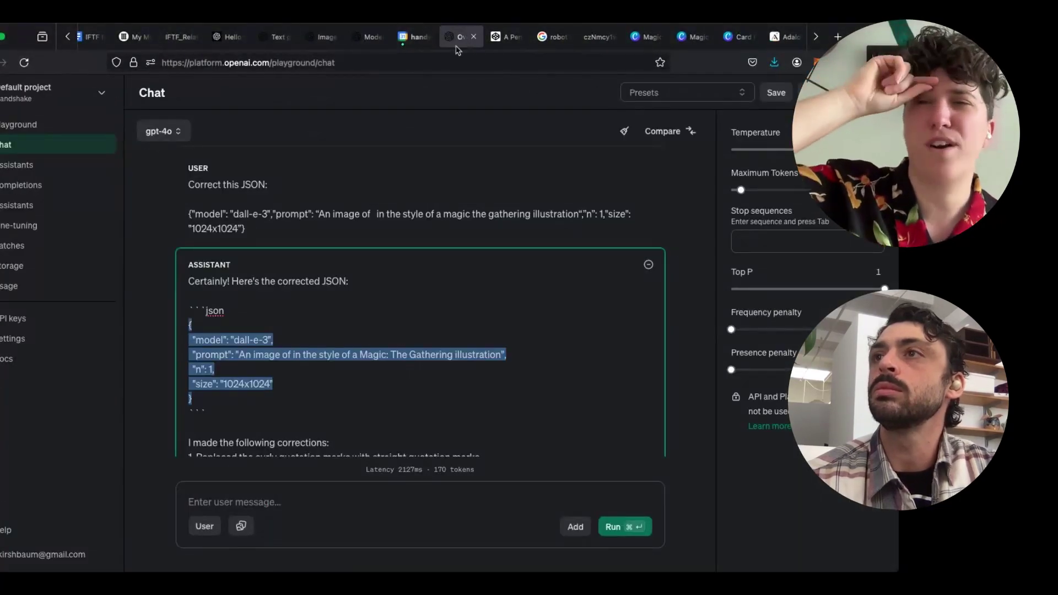
{"action": "left_click", "coordinate": [433, 67]}
{"action": "type", "text": "chat.openai.com/"}
{"action": "key", "text": "Return"}
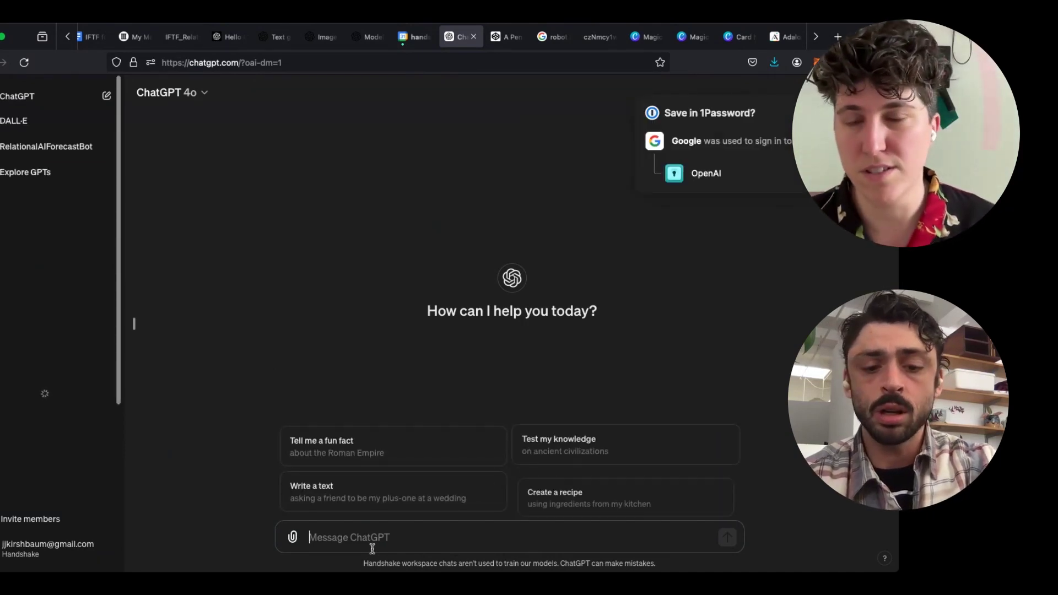
- Ask ChatGPT for funny but realistic things seen around us after the apocalypse, nothing sad like starving families, for making magic the gathering cards
{"action": "type", "text": "The"}
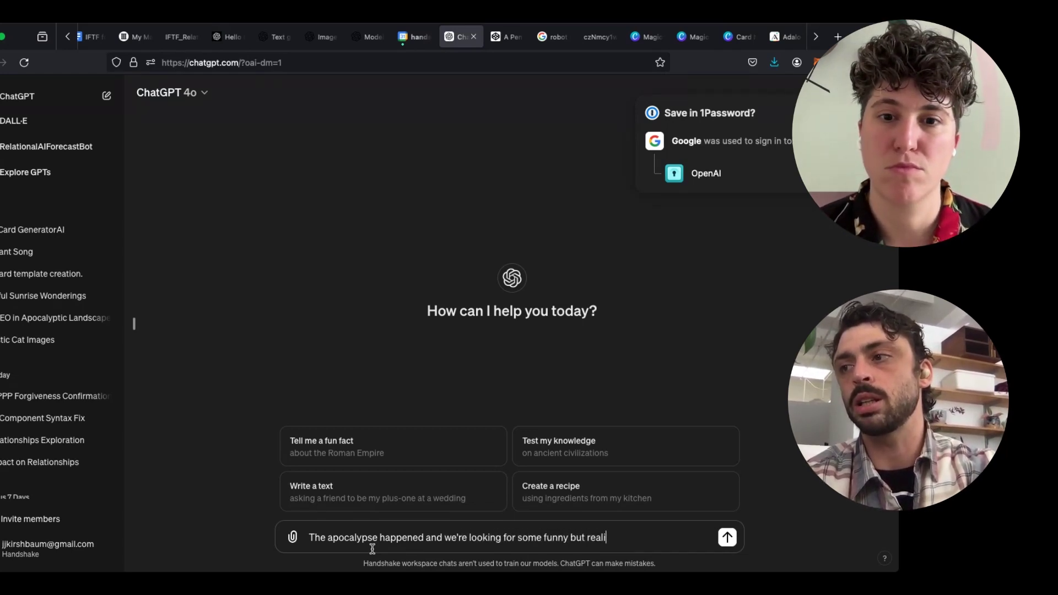
{"action": "key", "text": "BackSpace"}
{"action": "key", "text": "BackSpace"}
{"action": "type", "text": "ngs we'd be seeing around us. Nothing sad like starving families or anything. Also"}
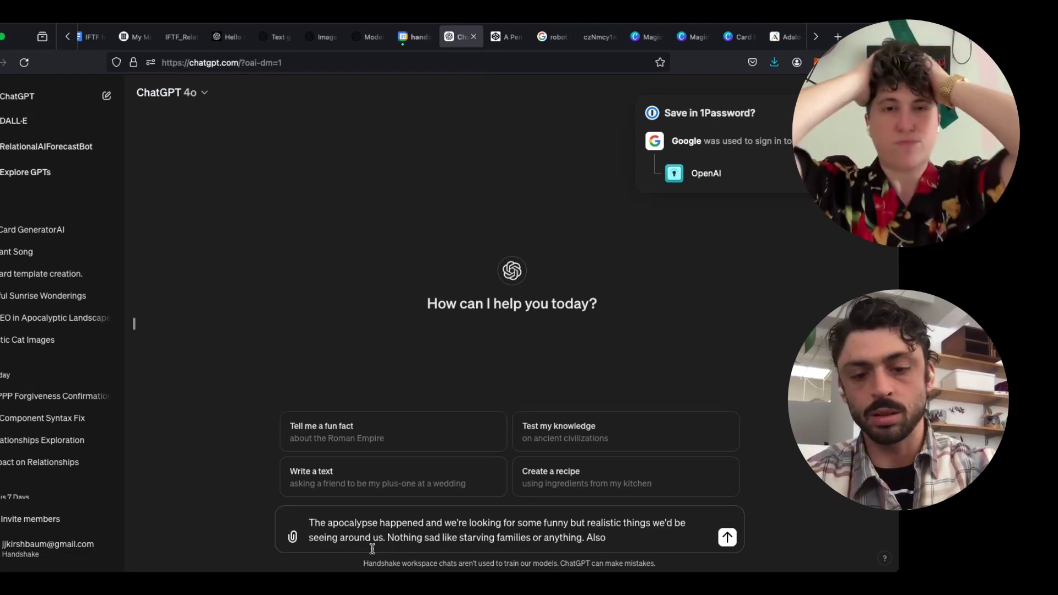
{"action": "type", "text": " btw we're ma"}
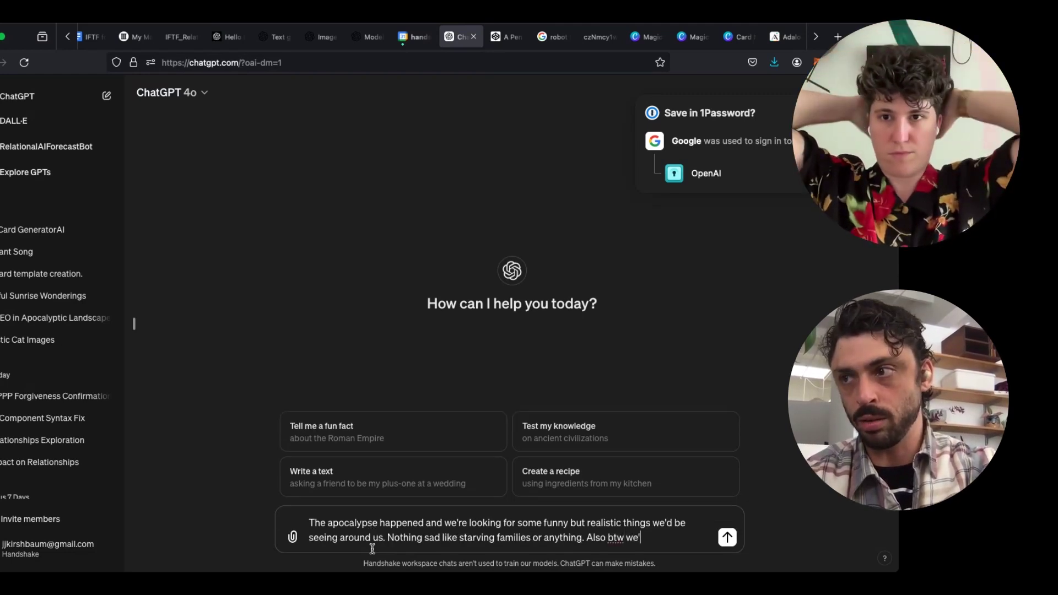
{"action": "type", "text": "kinf b"}
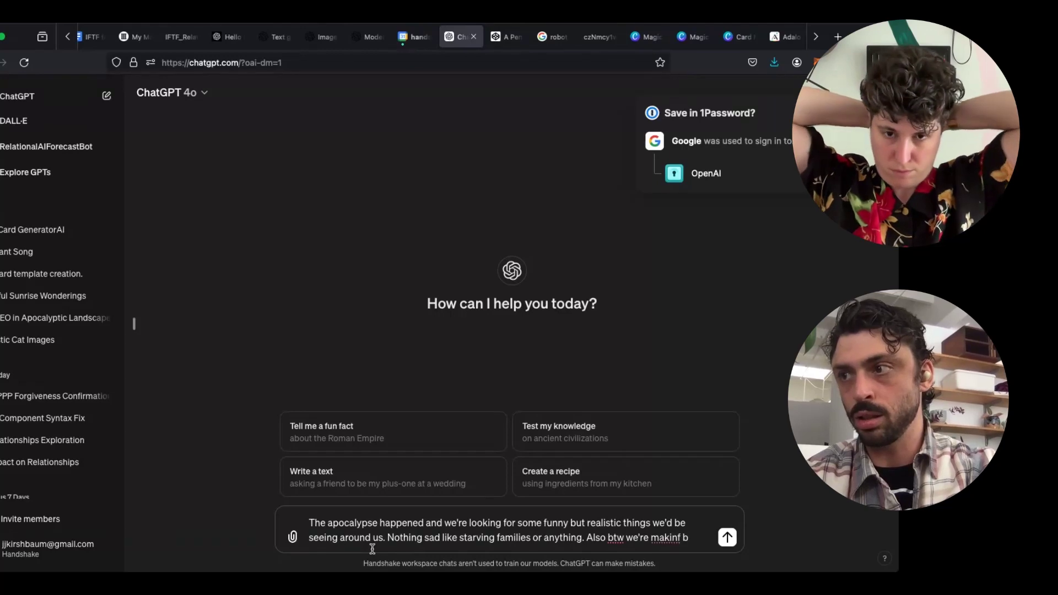
{"action": "type", "text": "g "}
{"action": "type", "text": "magic the gath"}
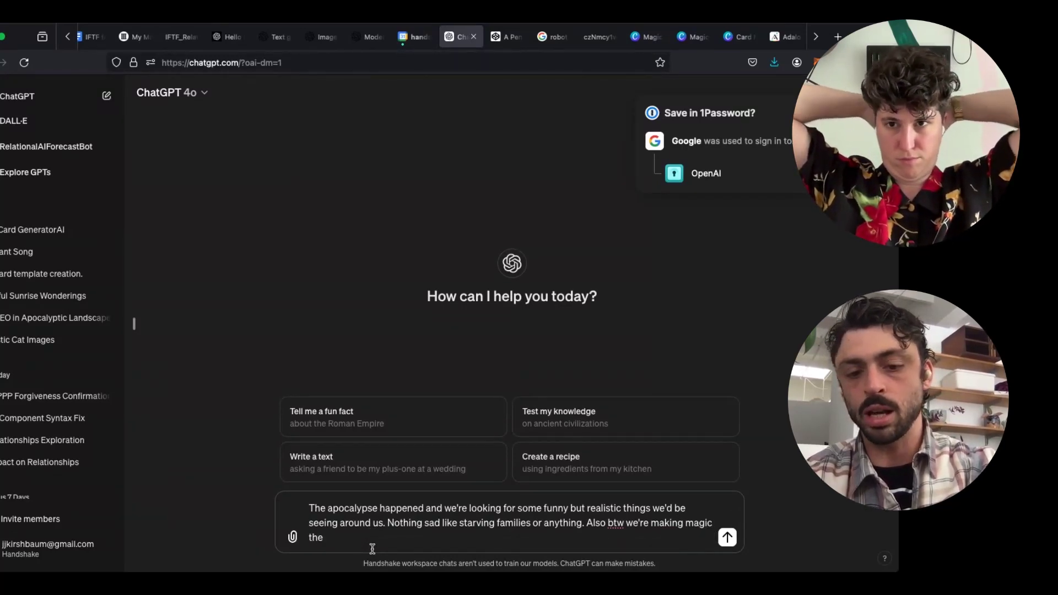
{"action": "type", "text": "er"}
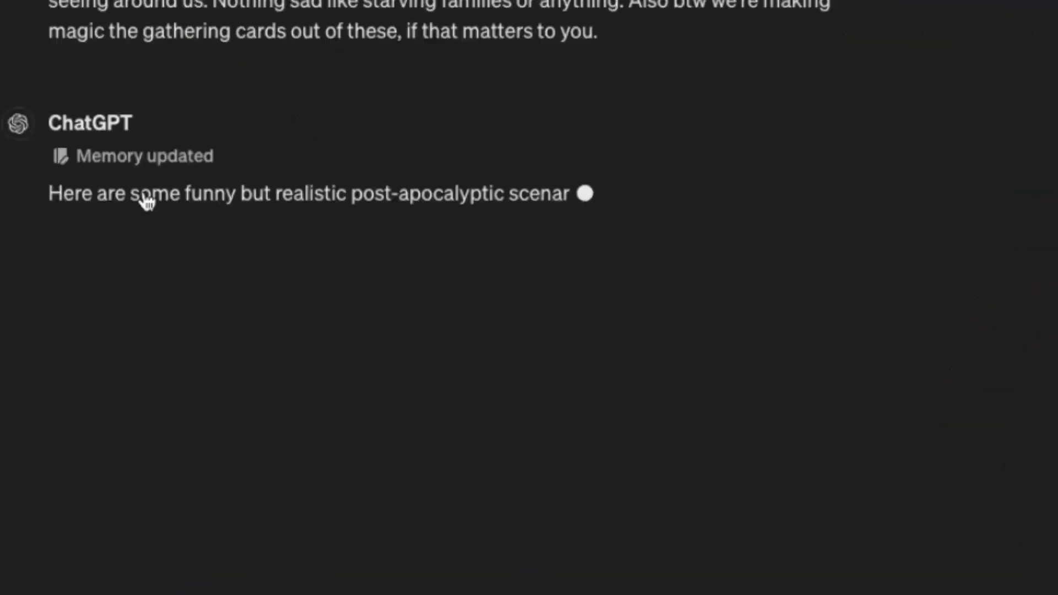
- Copy the idea title "Shopping Cart Battles" from ChatGPT's answer and generate a card with that title in the Adalo preview
{"action": "left_click", "coordinate": [336, 229]}
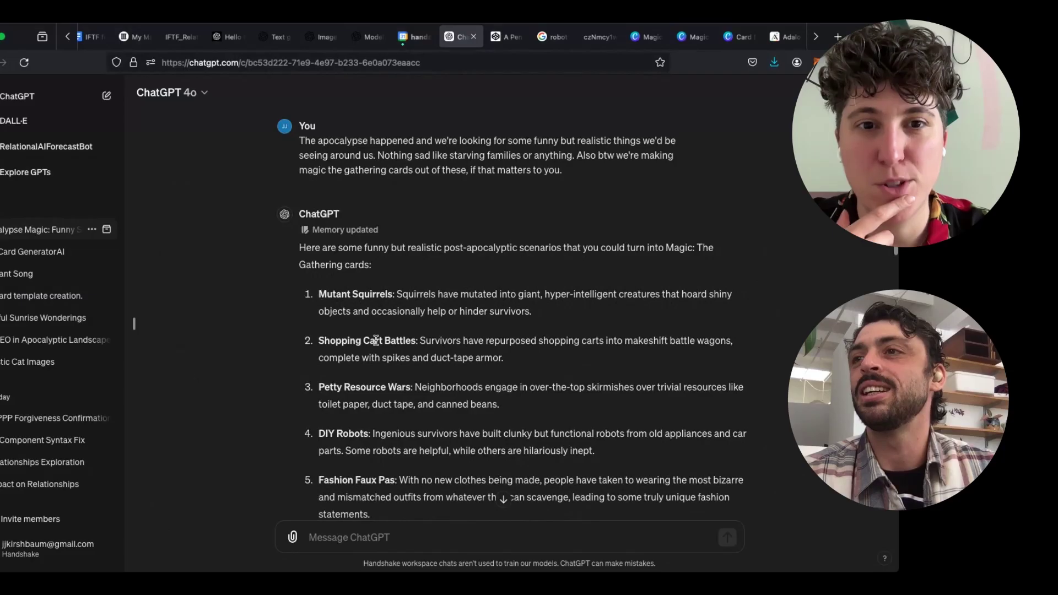
{"action": "scroll", "coordinate": [372, 340], "scroll_direction": "down", "scroll_amount": 1}
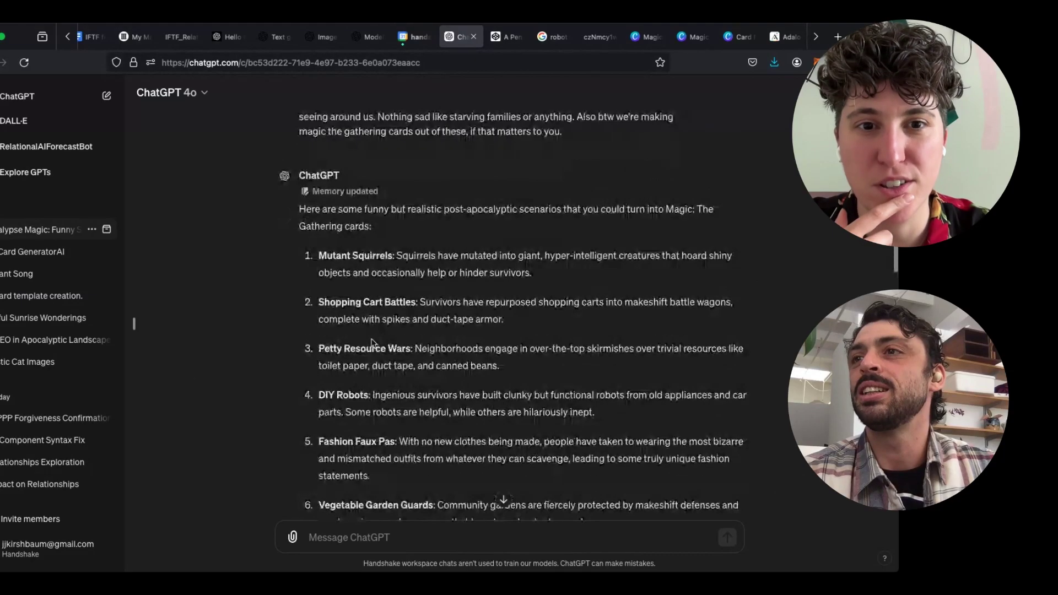
{"action": "left_click_drag", "start_coordinate": [321, 302], "coordinate": [413, 305]}
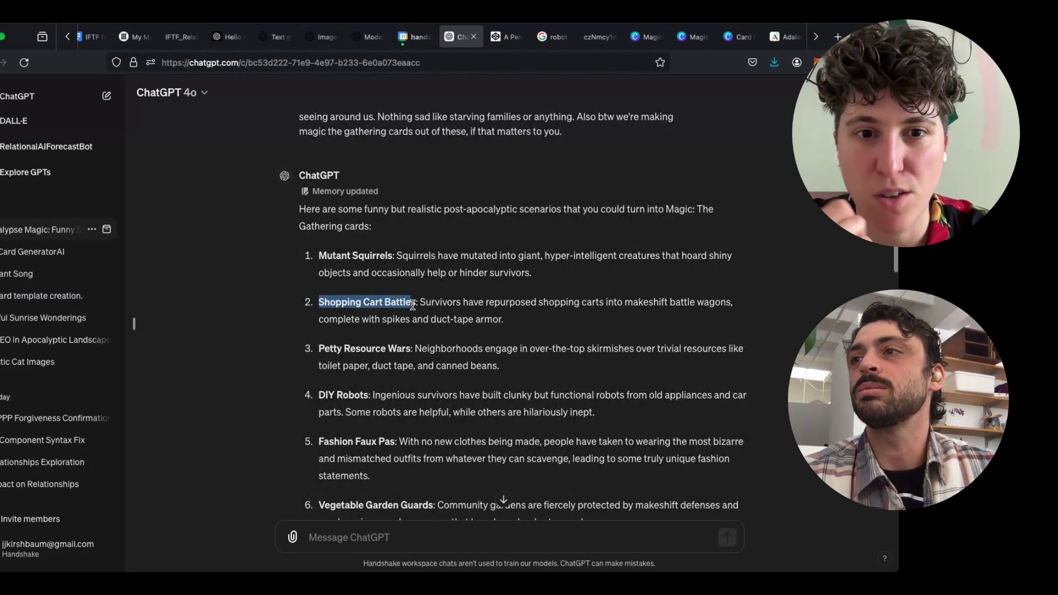
{"action": "scroll", "coordinate": [783, 36], "scroll_direction": "down", "scroll_amount": 3}
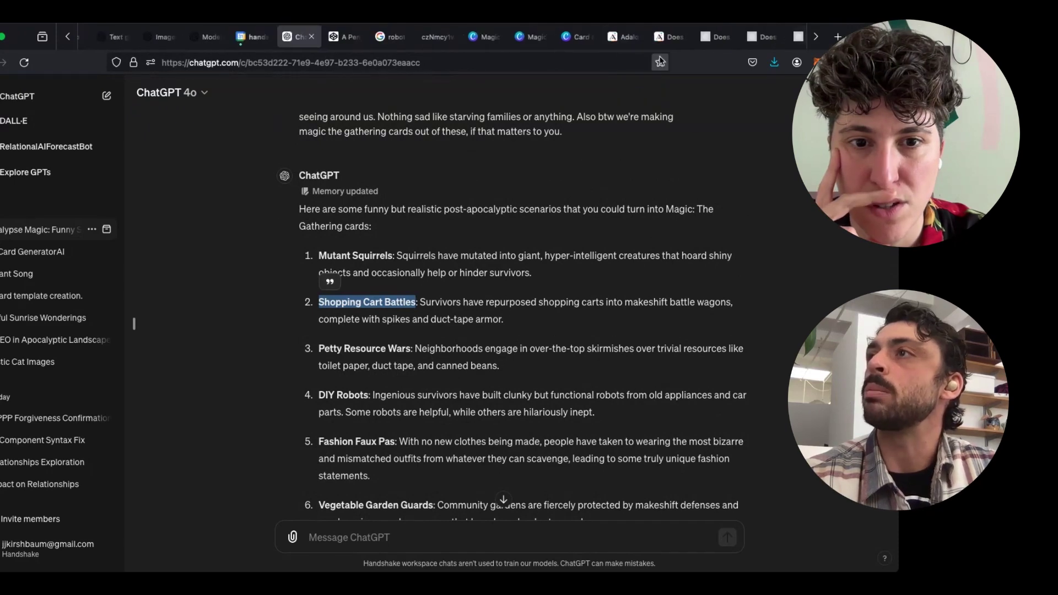
{"action": "left_click", "coordinate": [665, 36]}
{"action": "left_click", "coordinate": [710, 37]}
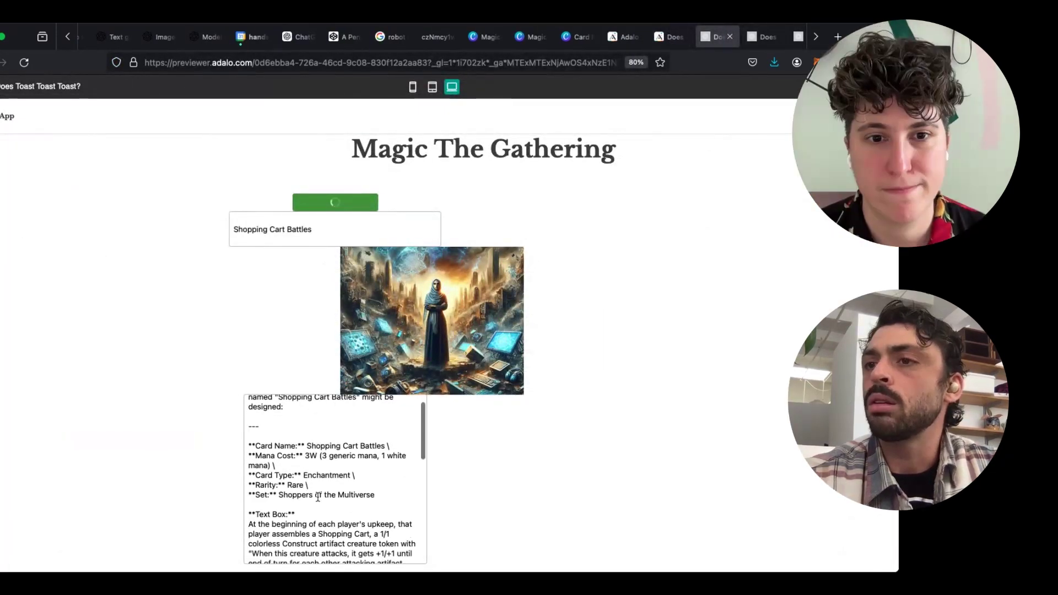
- Read through the generated Shopping Cart Battles card text, from mana cost to flavor text and illustration description, and check its image
{"action": "scroll", "coordinate": [318, 498], "scroll_direction": "down", "scroll_amount": 2}
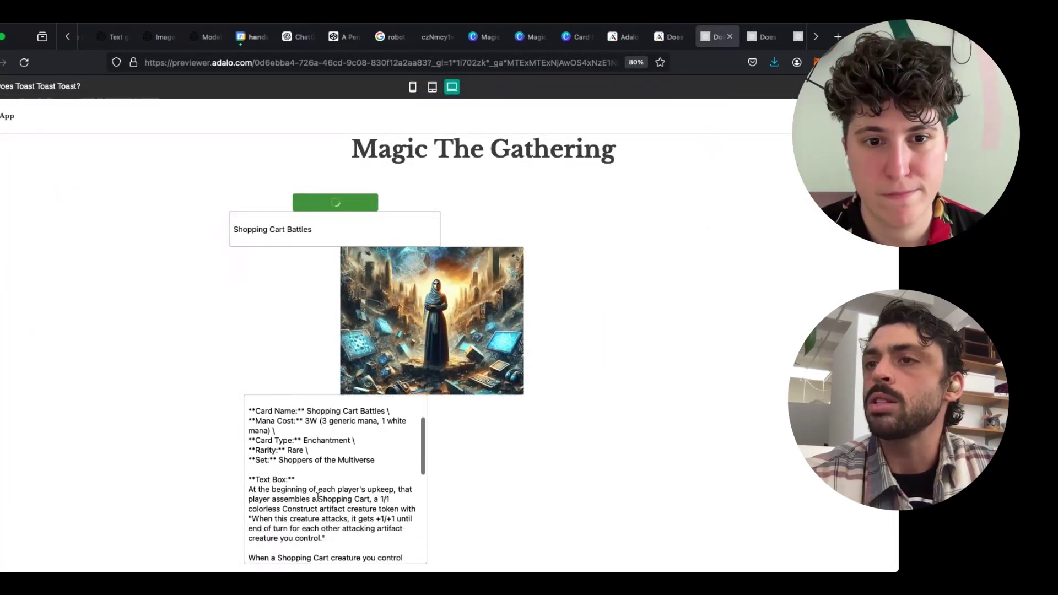
{"action": "scroll", "coordinate": [303, 469], "scroll_direction": "down", "scroll_amount": 1}
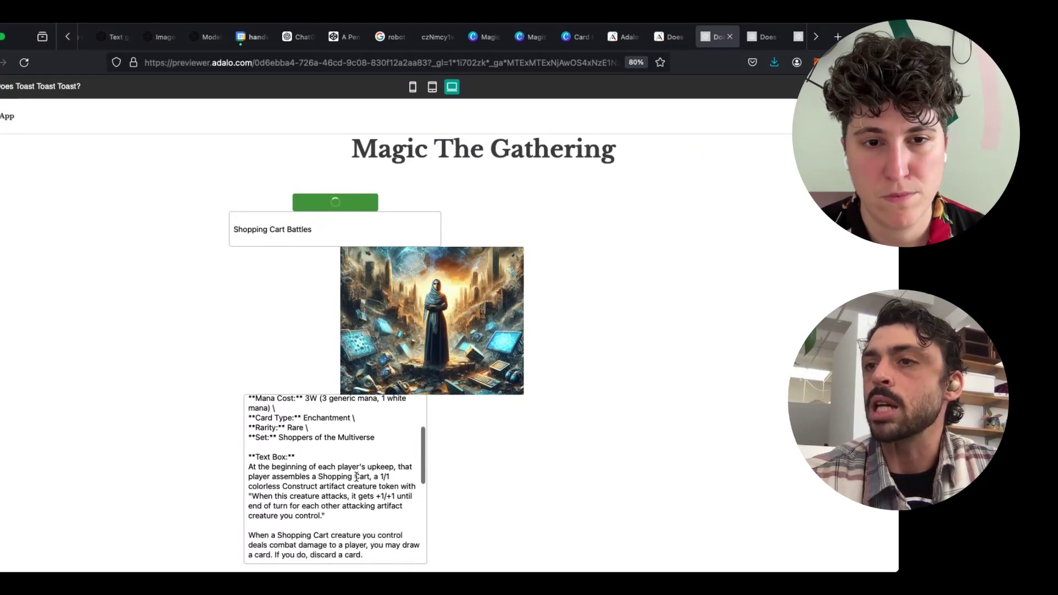
{"action": "scroll", "coordinate": [356, 477], "scroll_direction": "down", "scroll_amount": 1}
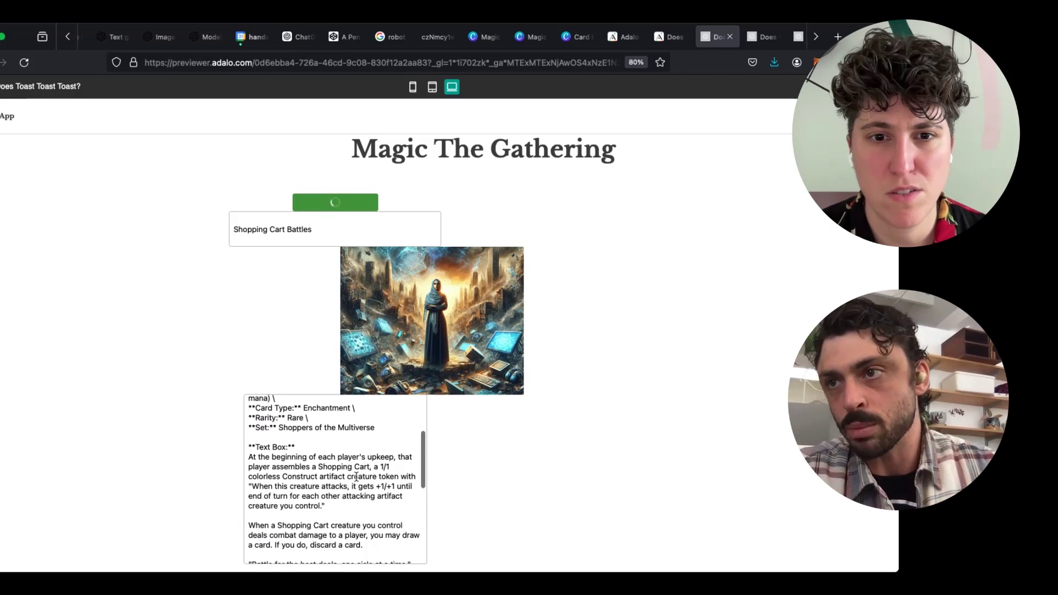
{"action": "scroll", "coordinate": [357, 477], "scroll_direction": "down", "scroll_amount": 1}
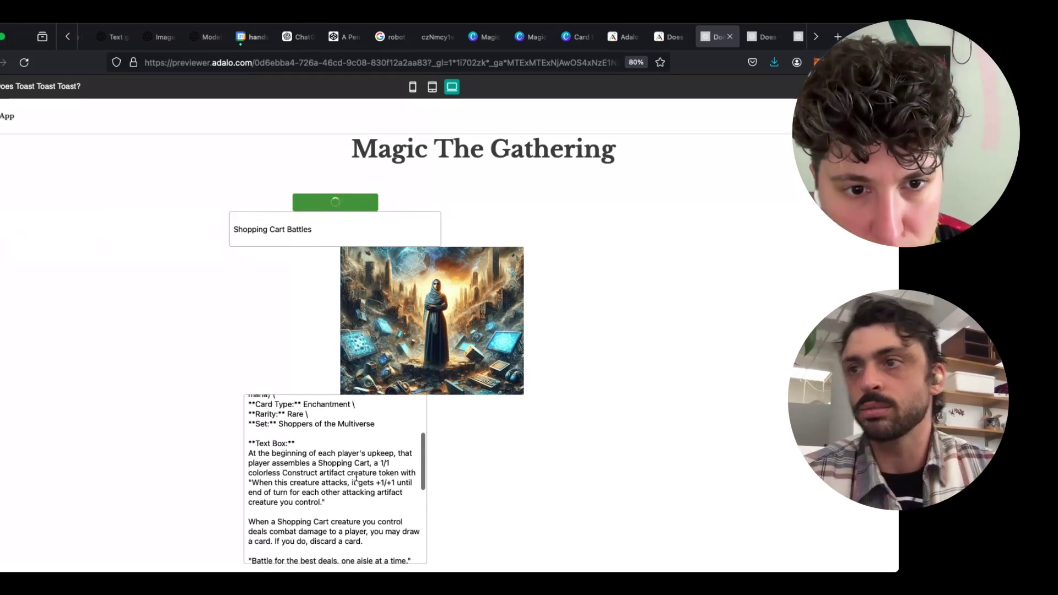
{"action": "scroll", "coordinate": [356, 477], "scroll_direction": "down", "scroll_amount": 3}
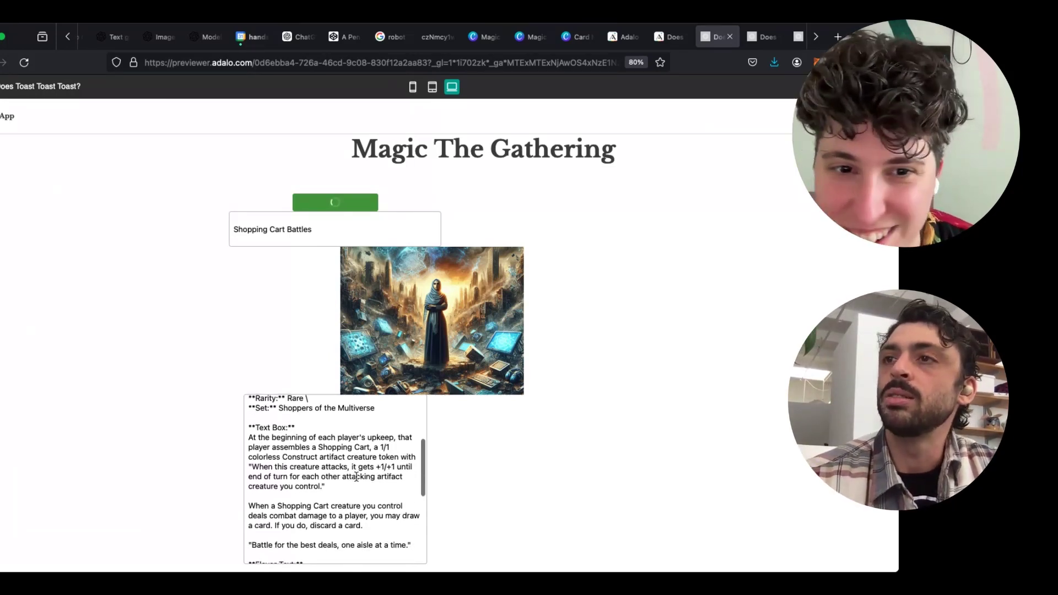
{"action": "scroll", "coordinate": [320, 471], "scroll_direction": "down", "scroll_amount": 1}
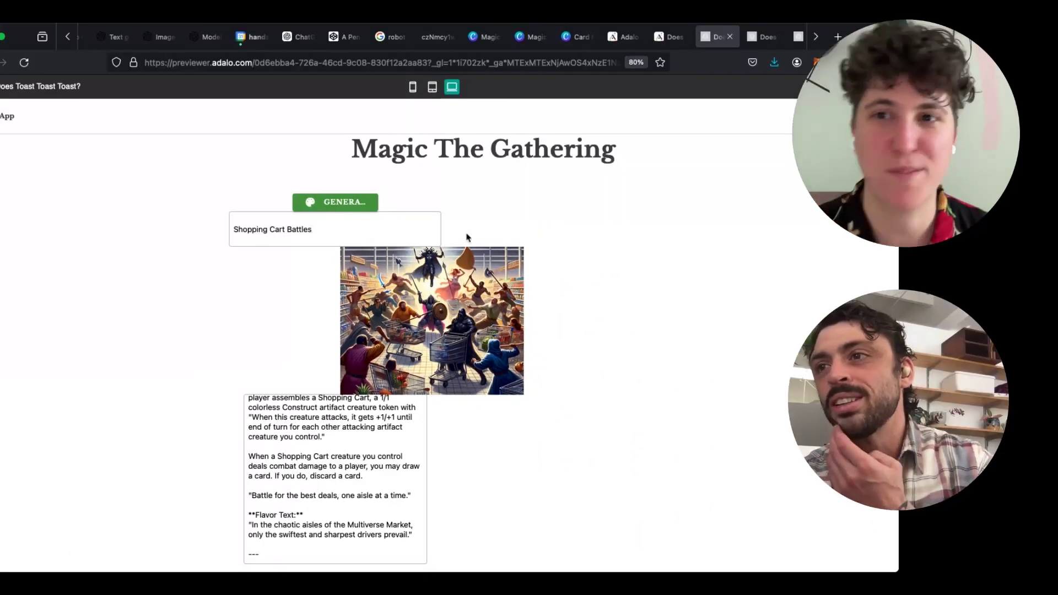
{"action": "scroll", "coordinate": [299, 524], "scroll_direction": "up", "scroll_amount": 2}
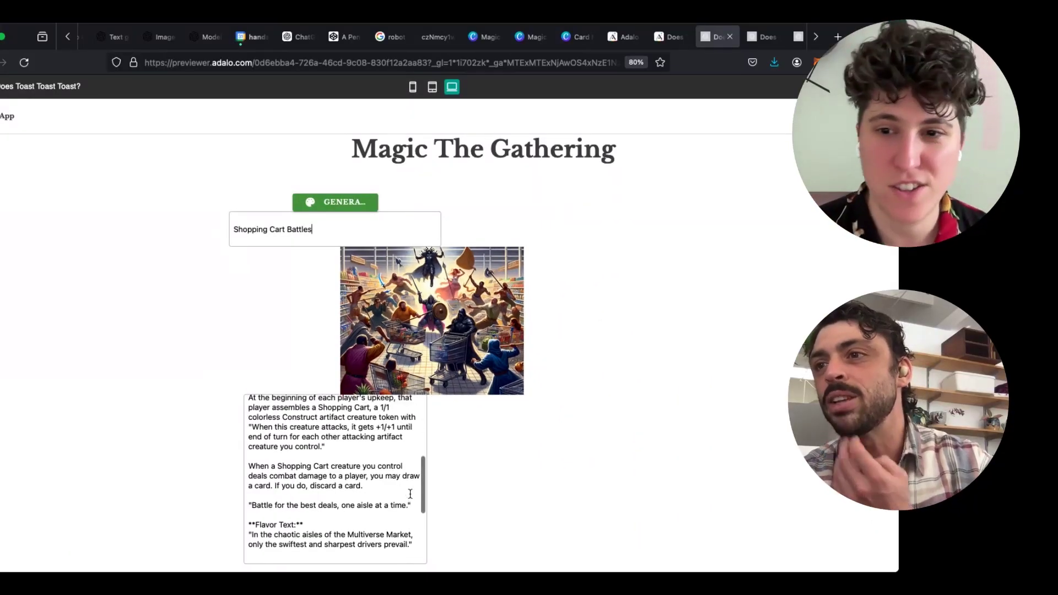
{"action": "scroll", "coordinate": [299, 523], "scroll_direction": "down", "scroll_amount": 3}
{"action": "left_click", "coordinate": [297, 528]}
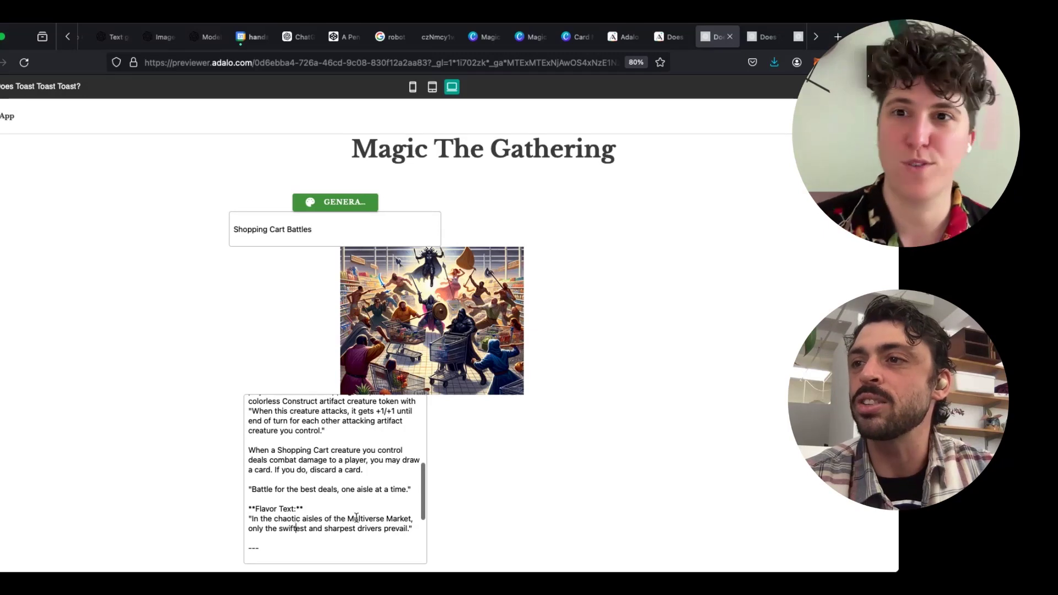
{"action": "scroll", "coordinate": [331, 523], "scroll_direction": "down", "scroll_amount": 2}
{"action": "scroll", "coordinate": [358, 517], "scroll_direction": "down", "scroll_amount": 2}
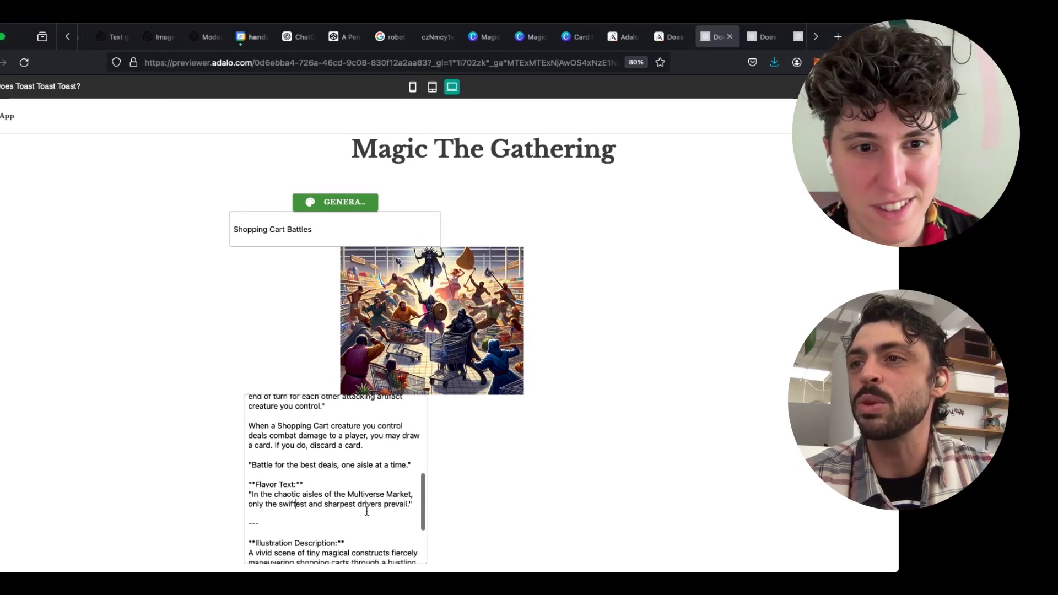
{"action": "scroll", "coordinate": [366, 511], "scroll_direction": "down", "scroll_amount": 2}
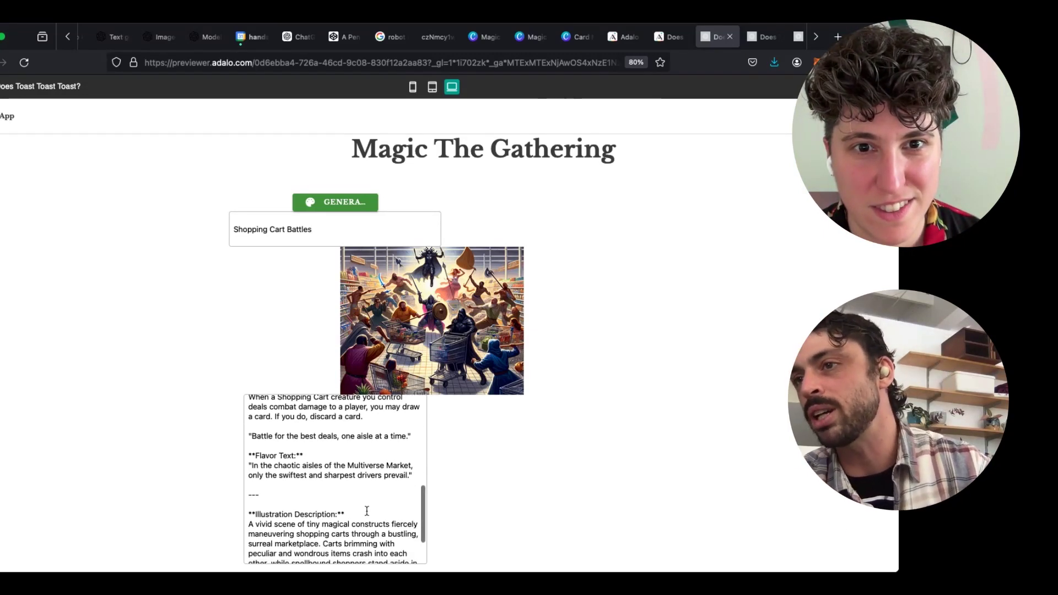
{"action": "scroll", "coordinate": [366, 511], "scroll_direction": "down", "scroll_amount": 2}
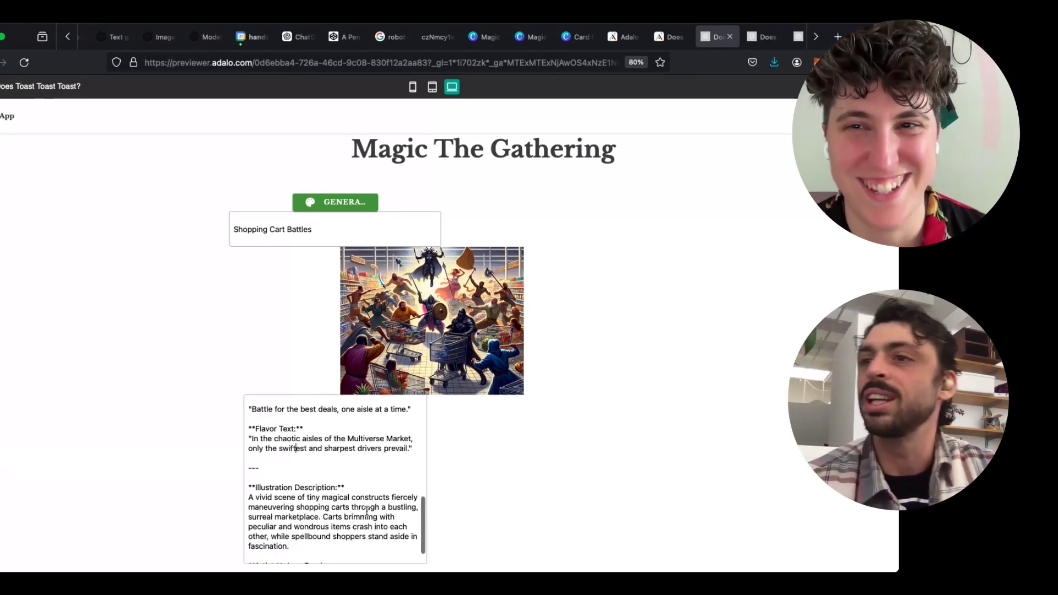
{"action": "scroll", "coordinate": [367, 510], "scroll_direction": "up", "scroll_amount": 3}
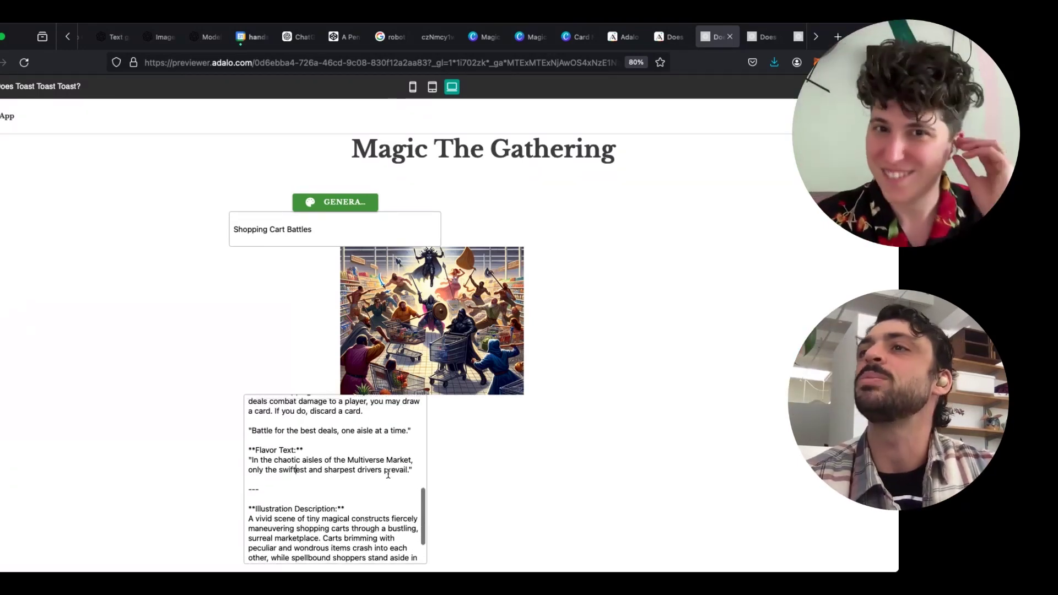
- Switch back to ChatGPT and review the remaining post-apocalyptic ideas for another card title
{"action": "key", "text": "ctrl+Tab"}
{"action": "scroll", "coordinate": [358, 323], "scroll_direction": "down", "scroll_amount": 5}
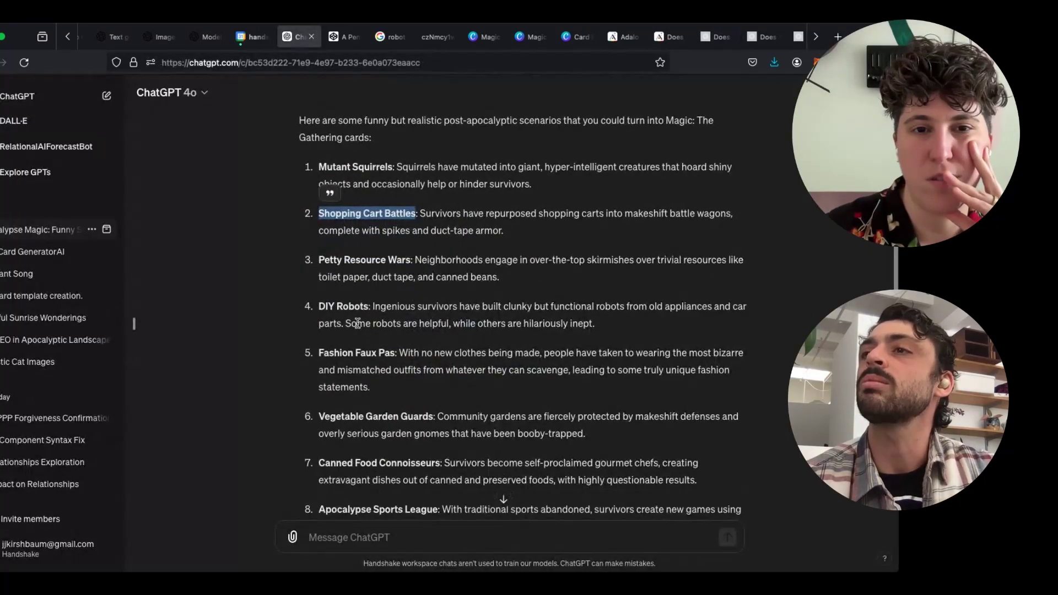
{"action": "left_click", "coordinate": [346, 284]}
{"action": "scroll", "coordinate": [345, 303], "scroll_direction": "down", "scroll_amount": 1}
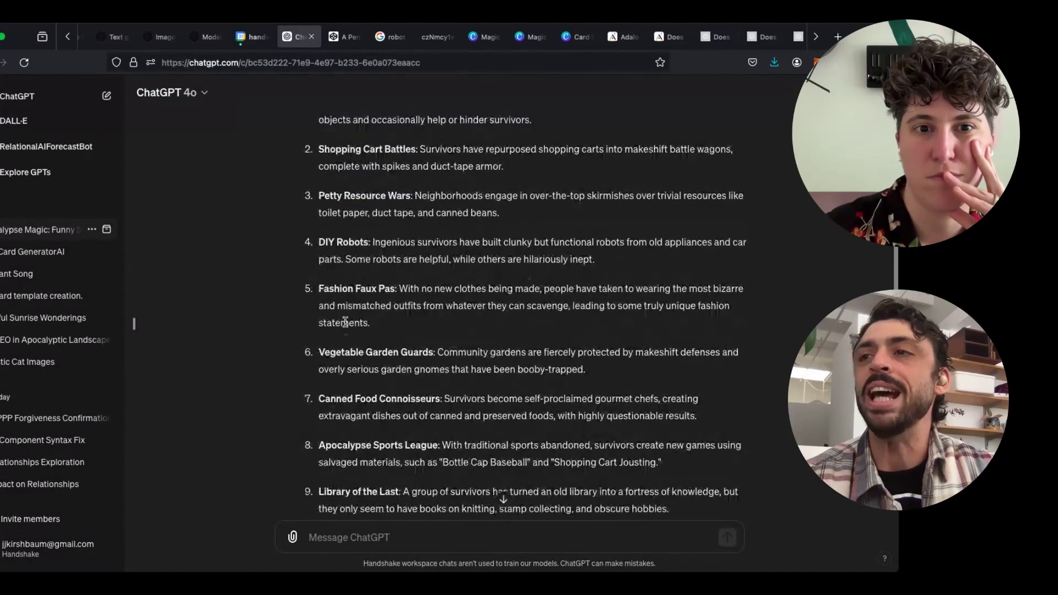
{"action": "scroll", "coordinate": [345, 322], "scroll_direction": "down", "scroll_amount": 1}
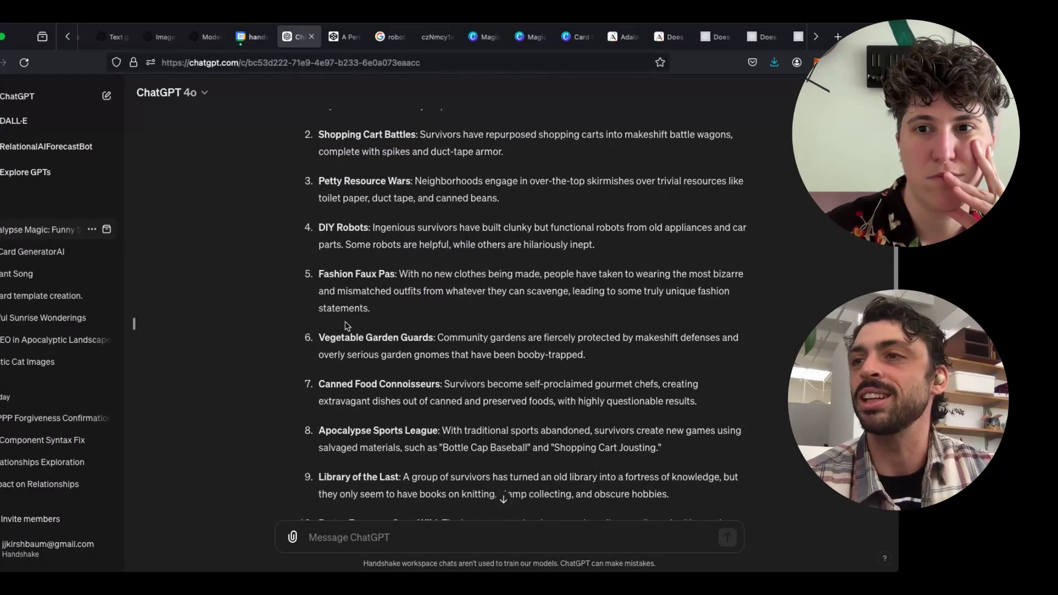
{"action": "scroll", "coordinate": [346, 325], "scroll_direction": "down", "scroll_amount": 4}
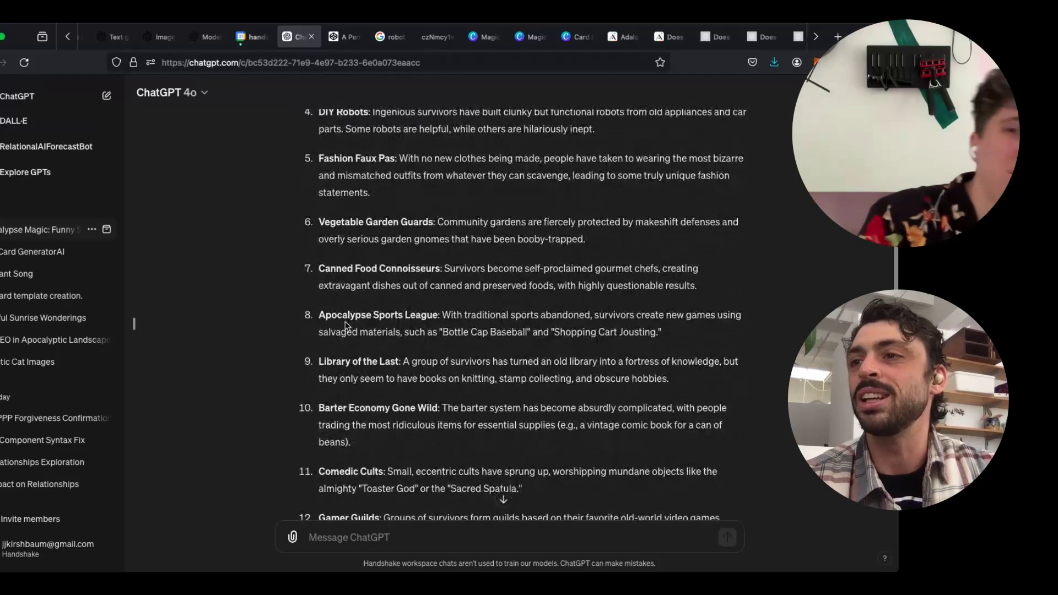
{"action": "scroll", "coordinate": [346, 326], "scroll_direction": "down", "scroll_amount": 4}
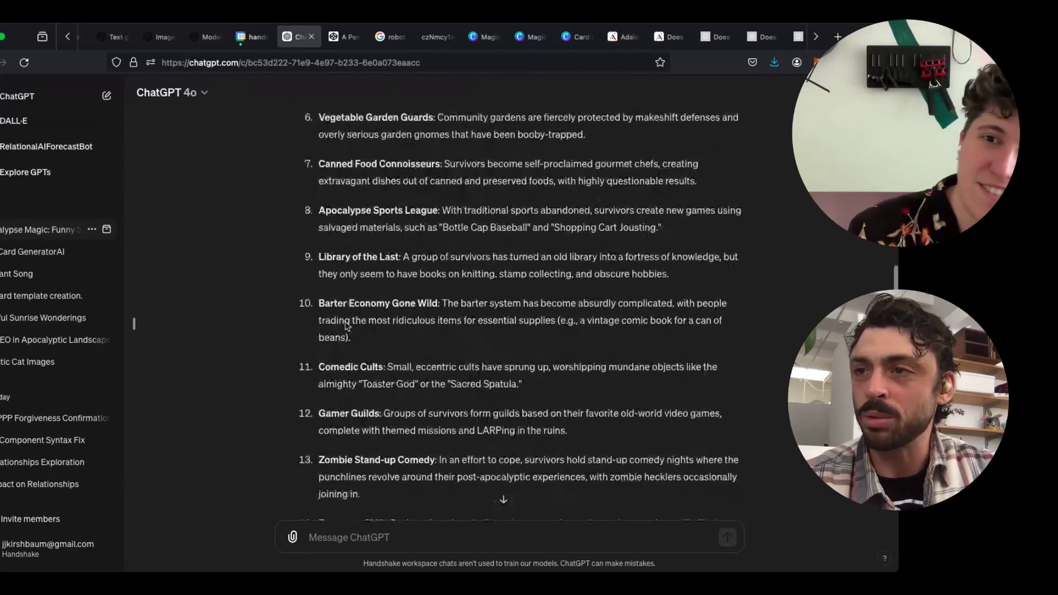
{"action": "scroll", "coordinate": [347, 325], "scroll_direction": "down", "scroll_amount": 2}
{"action": "scroll", "coordinate": [346, 324], "scroll_direction": "up", "scroll_amount": 1}
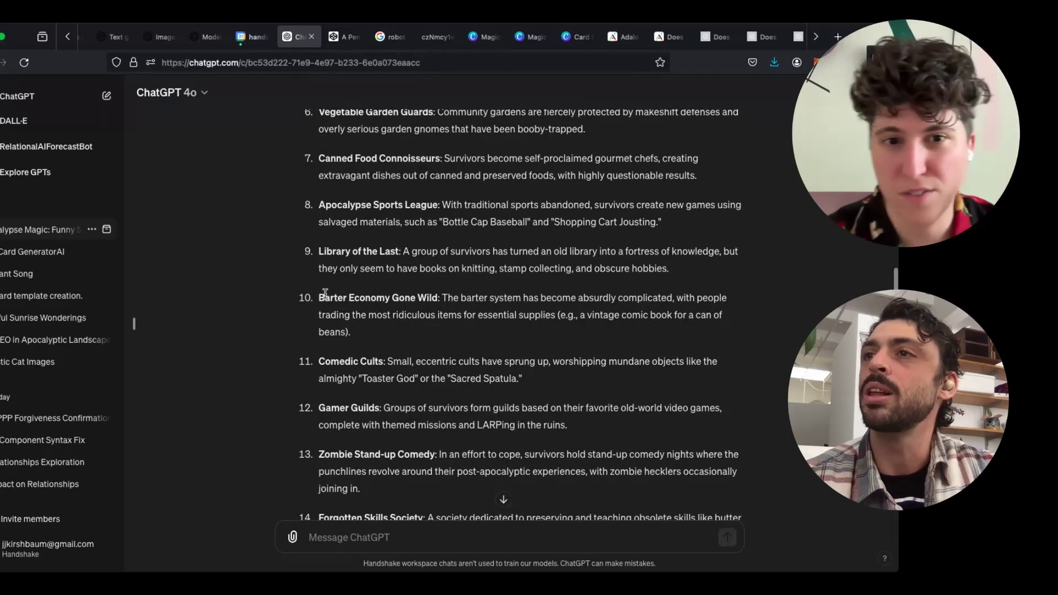
{"action": "scroll", "coordinate": [331, 271], "scroll_direction": "up", "scroll_amount": 1}
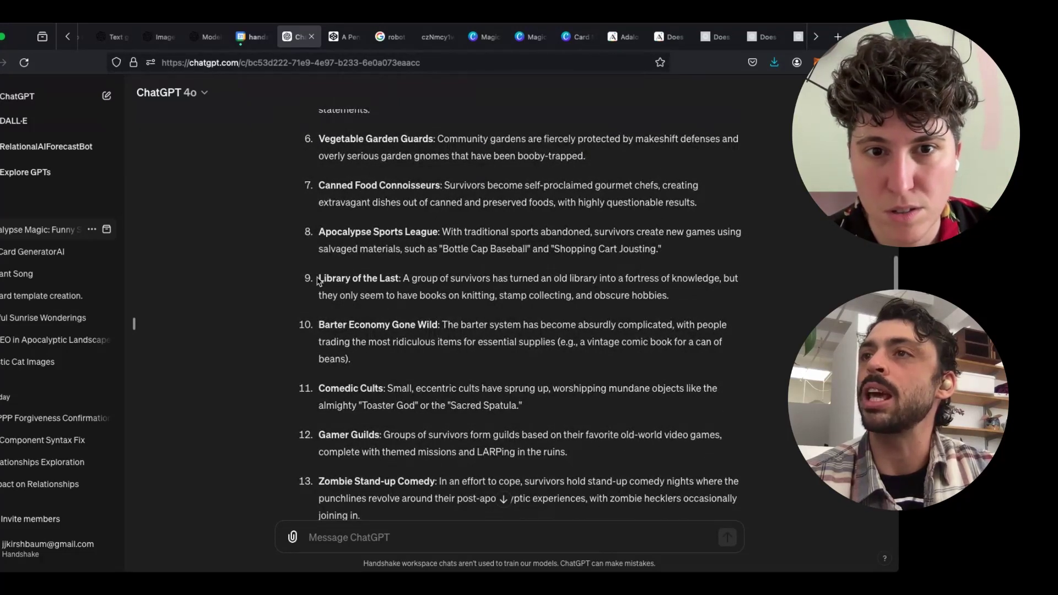
- Copy the idea title "Canned Food Connoisseurs" from ChatGPT's answer and generate a card with that title in the Adalo preview
{"action": "scroll", "coordinate": [319, 281], "scroll_direction": "up", "scroll_amount": 1}
{"action": "left_click_drag", "start_coordinate": [319, 219], "coordinate": [438, 220]}
{"action": "key", "text": "ctrl+c"}
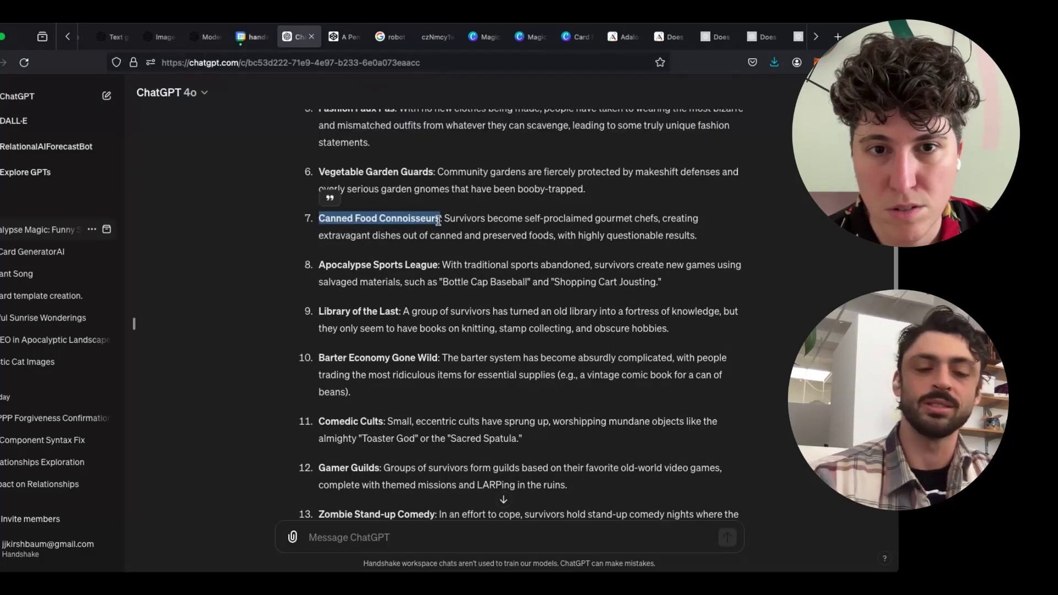
{"action": "left_click", "coordinate": [668, 37]}
{"action": "left_click", "coordinate": [628, 40]}
{"action": "left_click", "coordinate": [715, 44]}
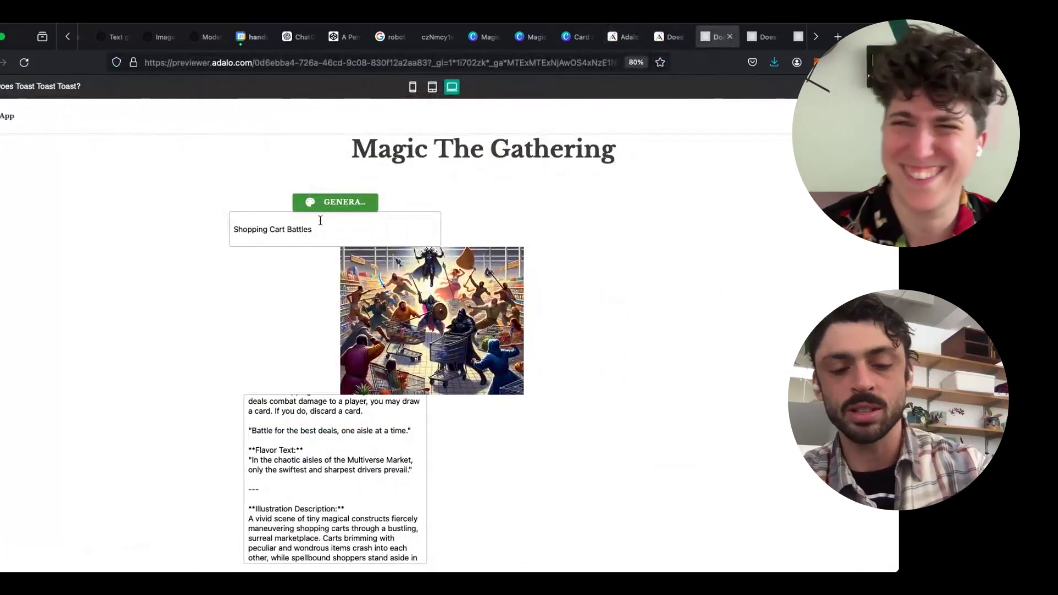
{"action": "key", "text": "ctrl+a"}
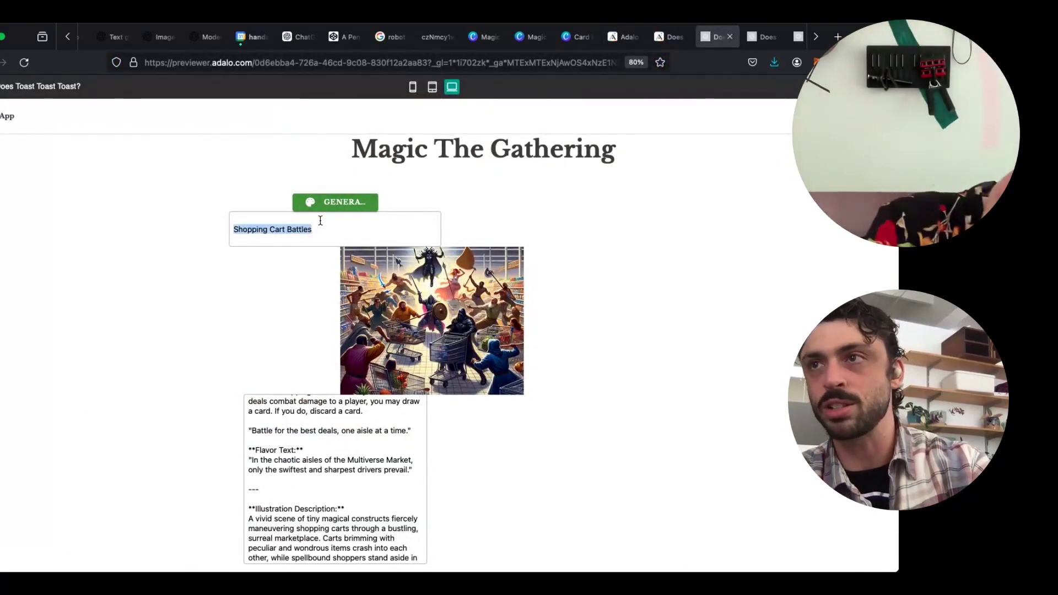
{"action": "key", "text": "ctrl+v"}
{"action": "left_click", "coordinate": [337, 205]}
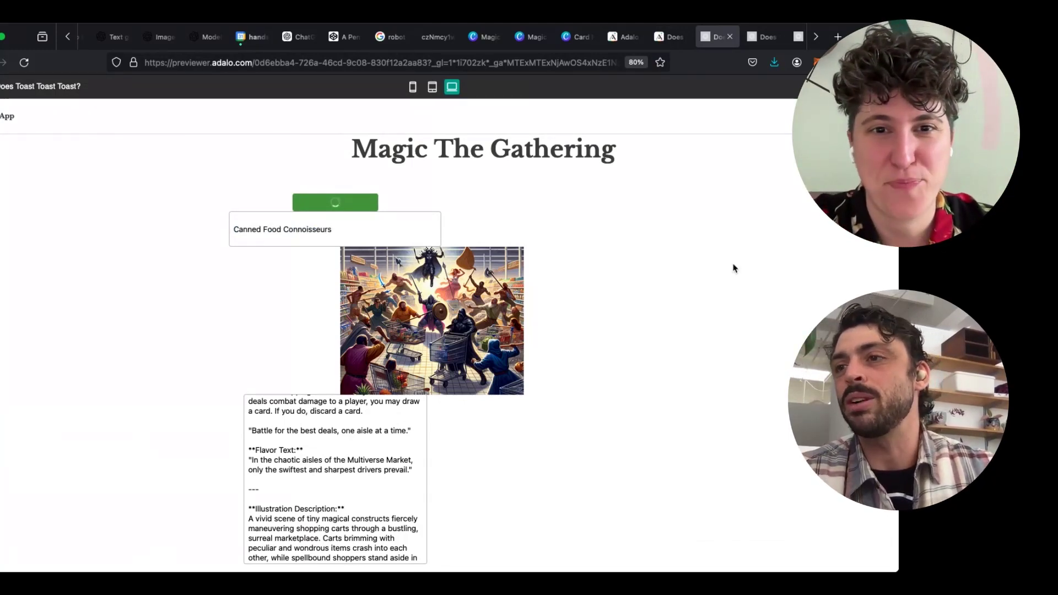
{"action": "scroll", "coordinate": [342, 444], "scroll_direction": "up", "scroll_amount": 2}
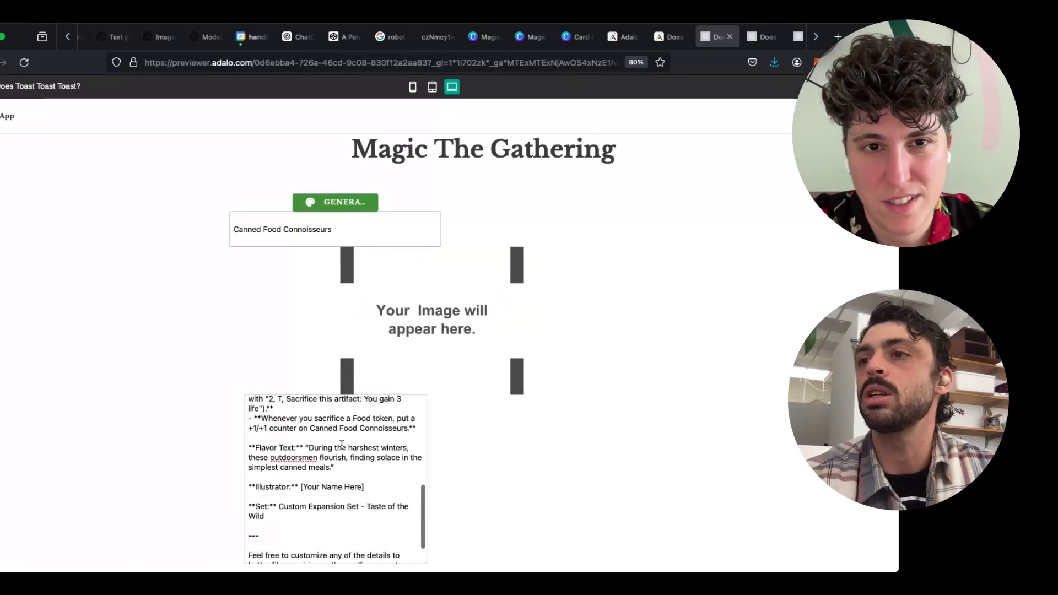
{"action": "scroll", "coordinate": [343, 452], "scroll_direction": "up", "scroll_amount": 10}
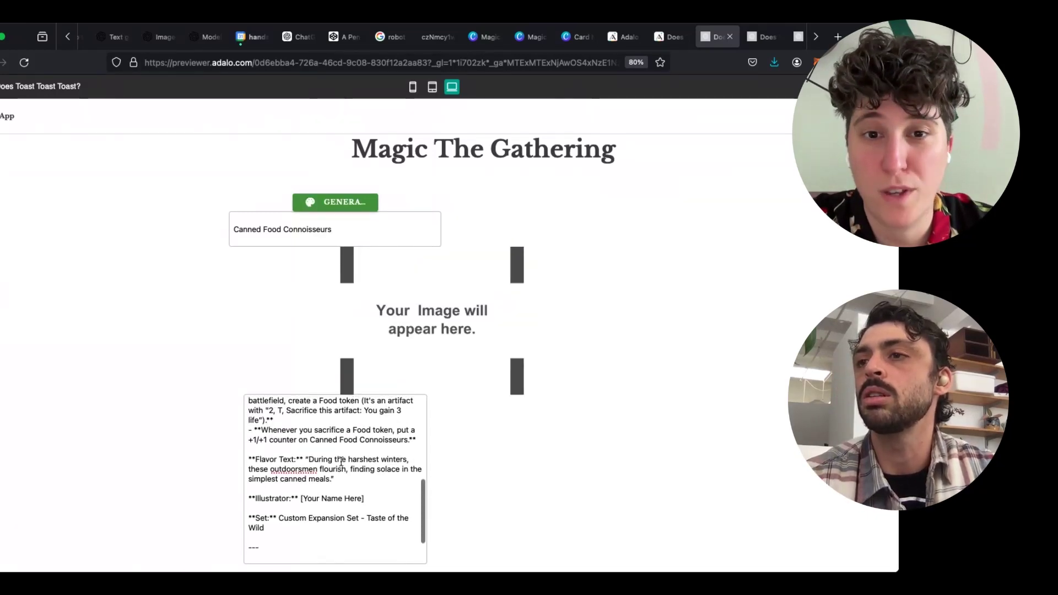
- Replace the card title in the preview with "Public guerilla art slatherers"
{"action": "triple_click", "coordinate": [347, 233]}
{"action": "type", "text": "Public "}
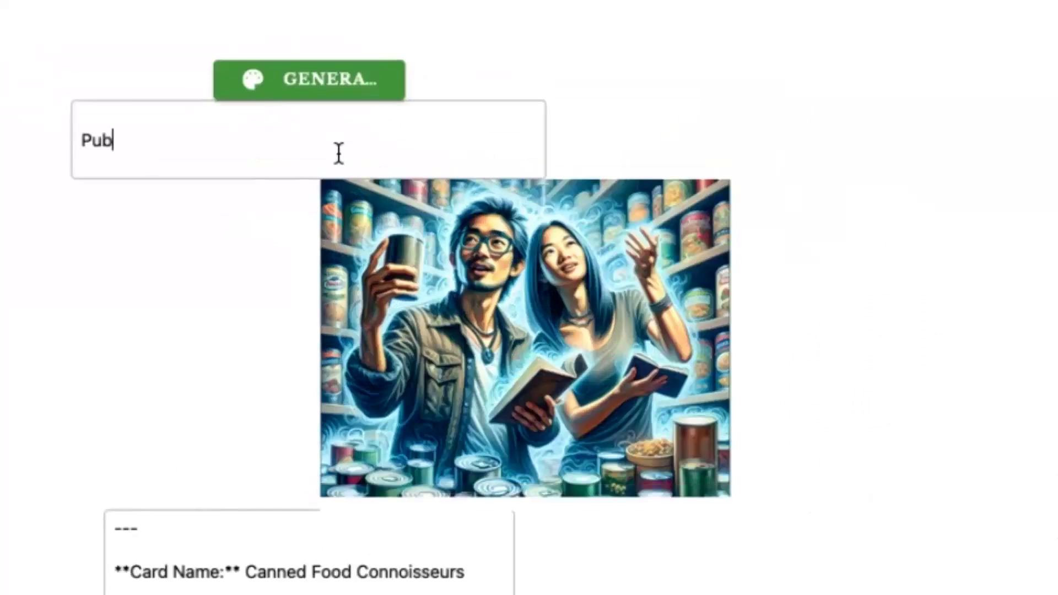
{"action": "type", "text": "gueril"}
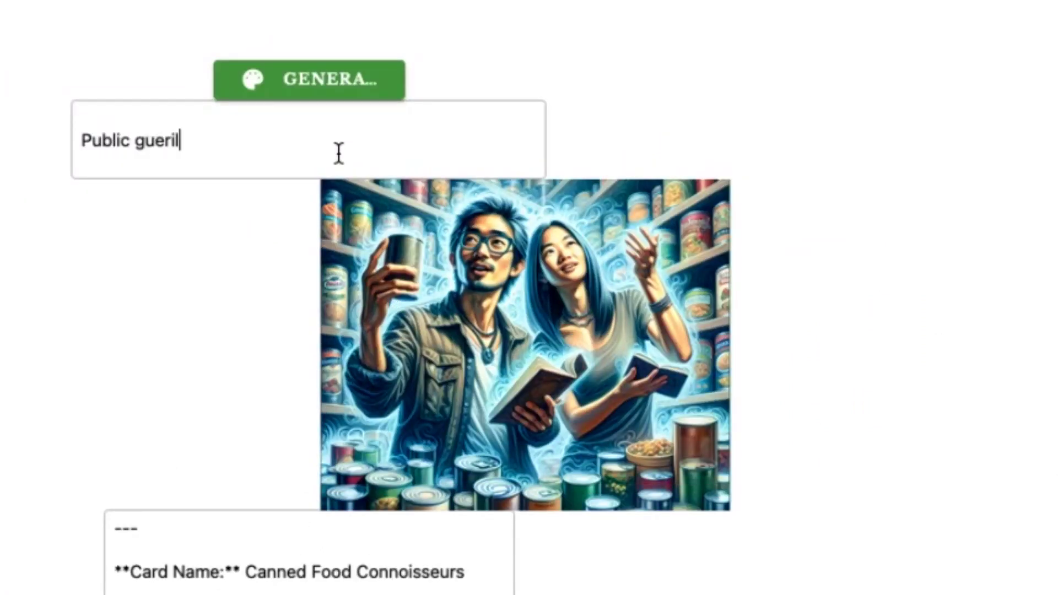
{"action": "type", "text": "la art slatherers"}
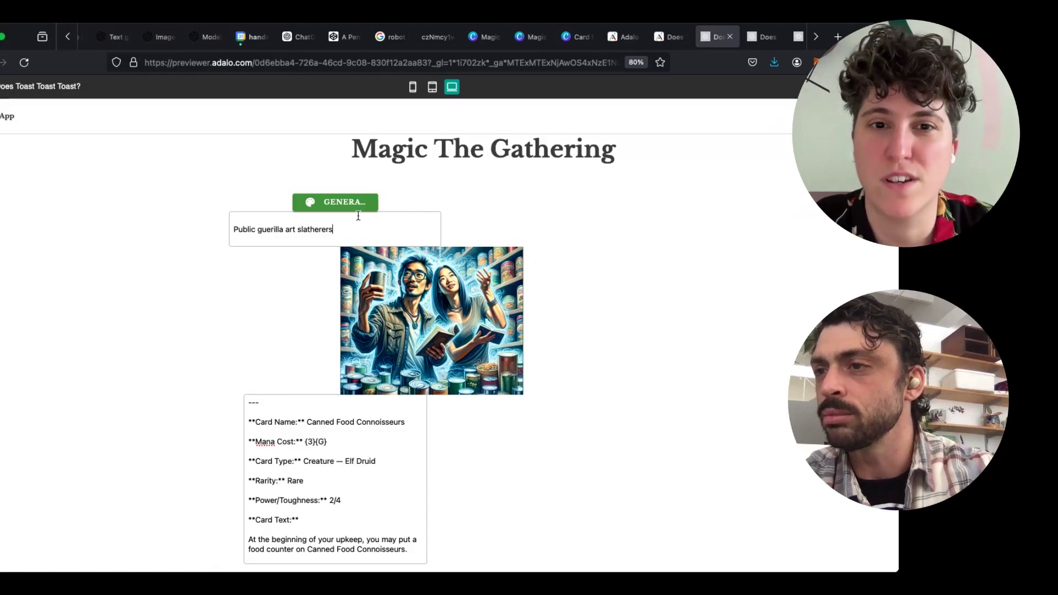
- Read through the generated Canned Food Connoisseurs card text, from mana cost to flavor text and set symbol
{"action": "scroll", "coordinate": [315, 482], "scroll_direction": "up", "scroll_amount": 3}
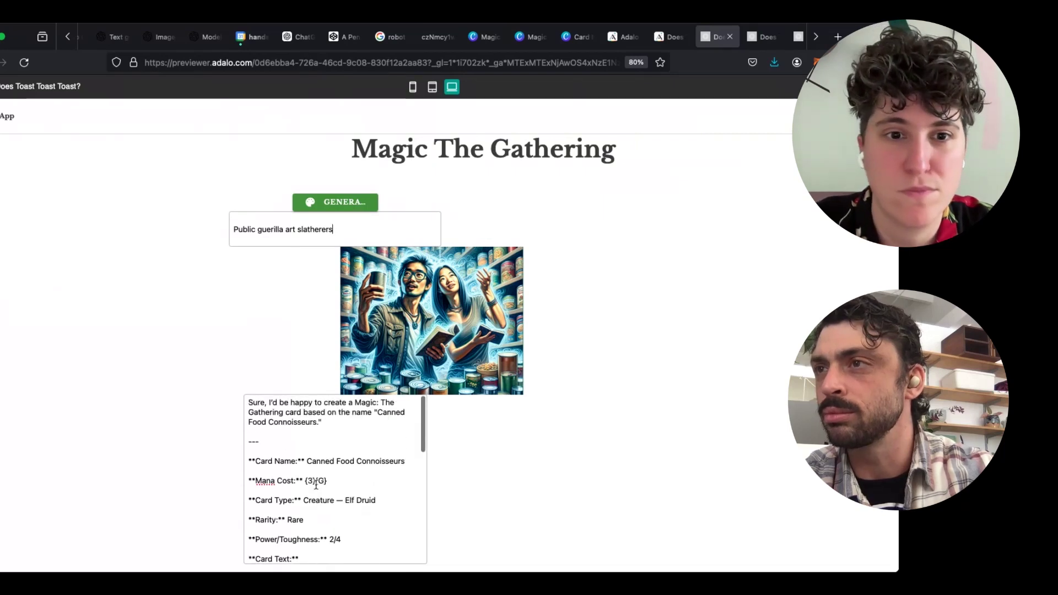
{"action": "scroll", "coordinate": [316, 484], "scroll_direction": "down", "scroll_amount": 1}
{"action": "scroll", "coordinate": [316, 484], "scroll_direction": "down", "scroll_amount": 1}
{"action": "scroll", "coordinate": [316, 485], "scroll_direction": "down", "scroll_amount": 3}
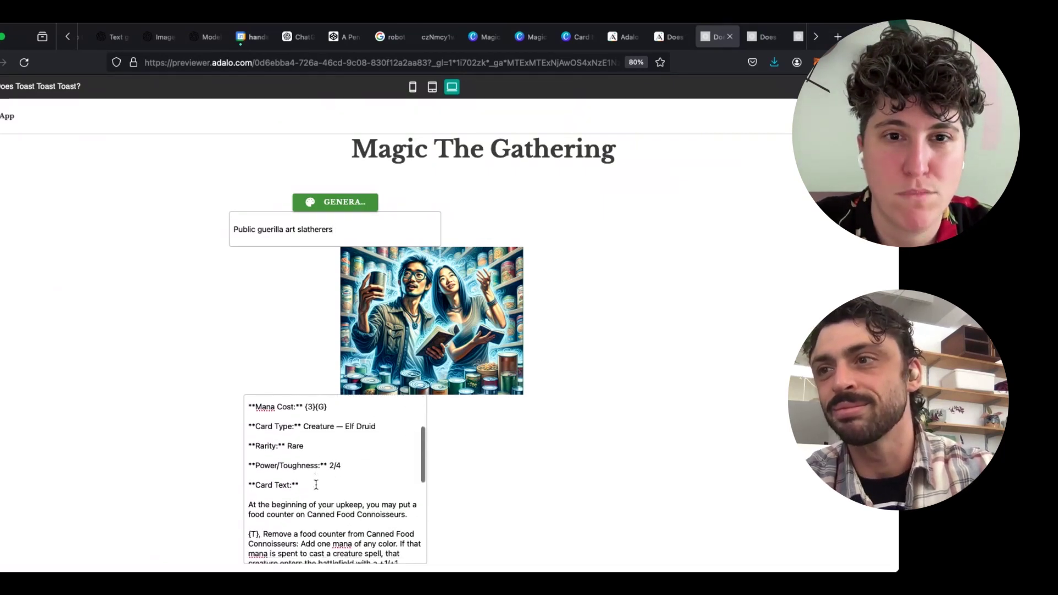
{"action": "scroll", "coordinate": [316, 485], "scroll_direction": "down", "scroll_amount": 10}
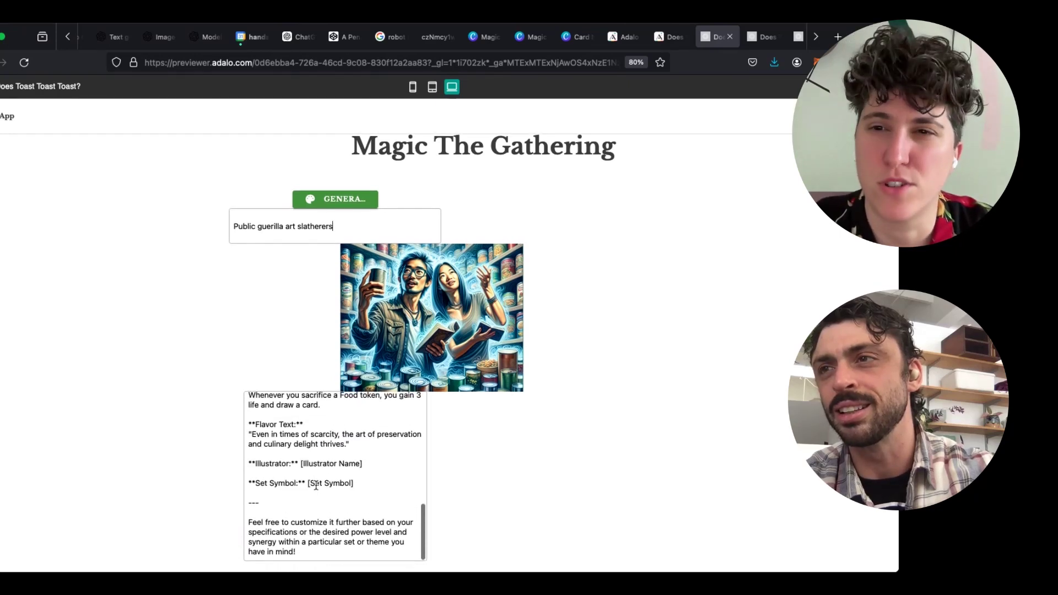
{"action": "scroll", "coordinate": [316, 484], "scroll_direction": "up", "scroll_amount": 1}
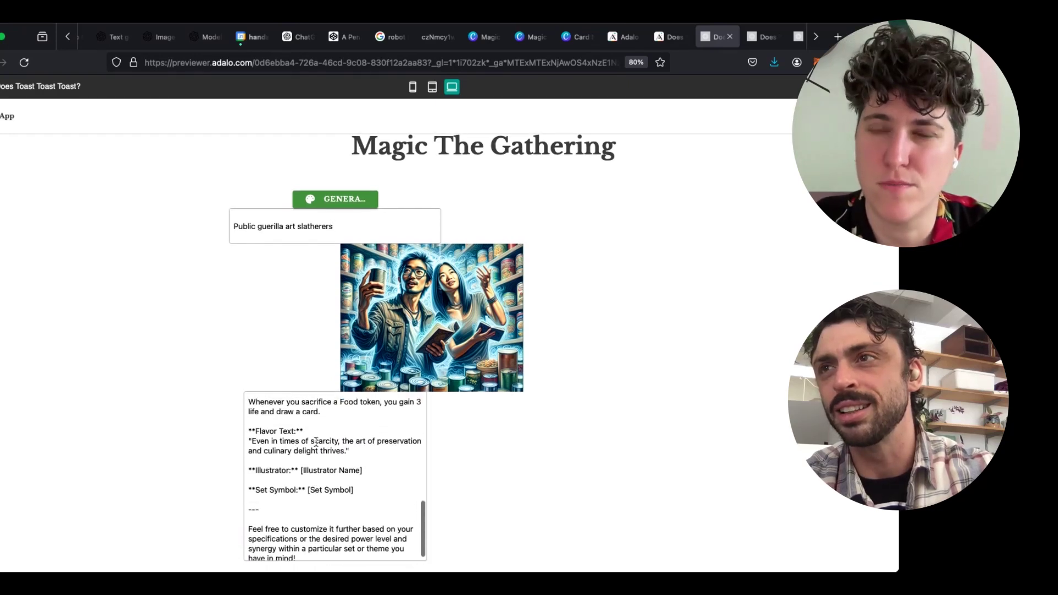
- Generate the card for "Public guerilla art slatherers" and read its rules text, flavor text, card type and mana cost
{"action": "left_click", "coordinate": [340, 207]}
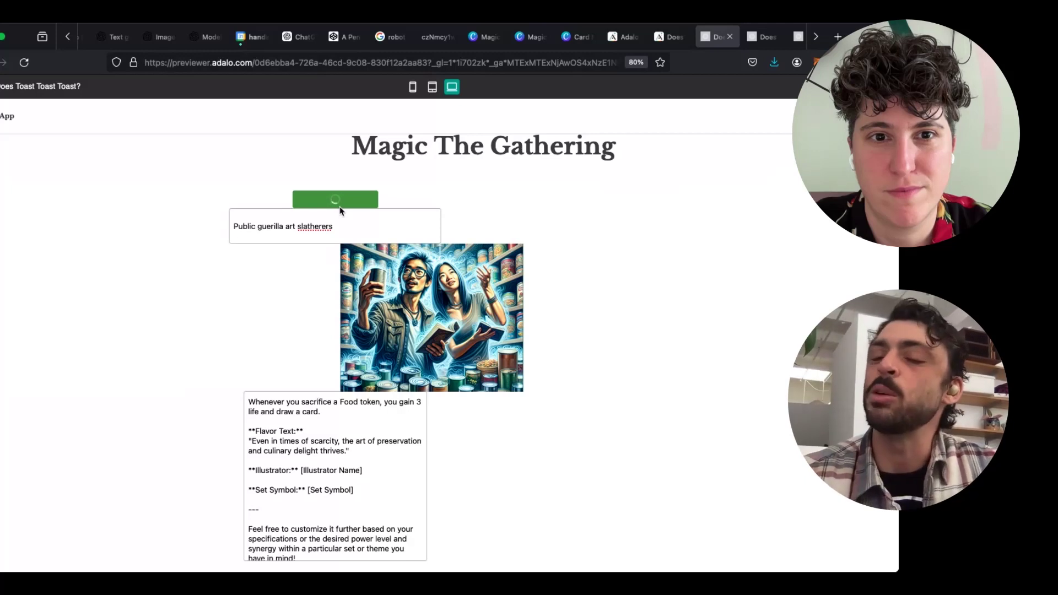
{"action": "scroll", "coordinate": [374, 423], "scroll_direction": "up", "scroll_amount": 3}
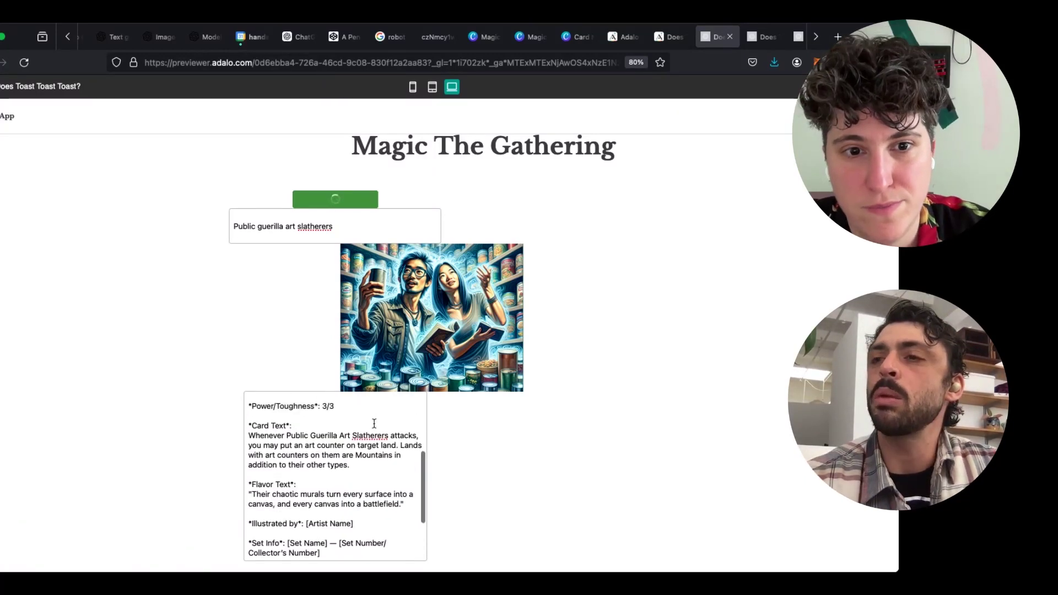
{"action": "scroll", "coordinate": [374, 423], "scroll_direction": "up", "scroll_amount": 1}
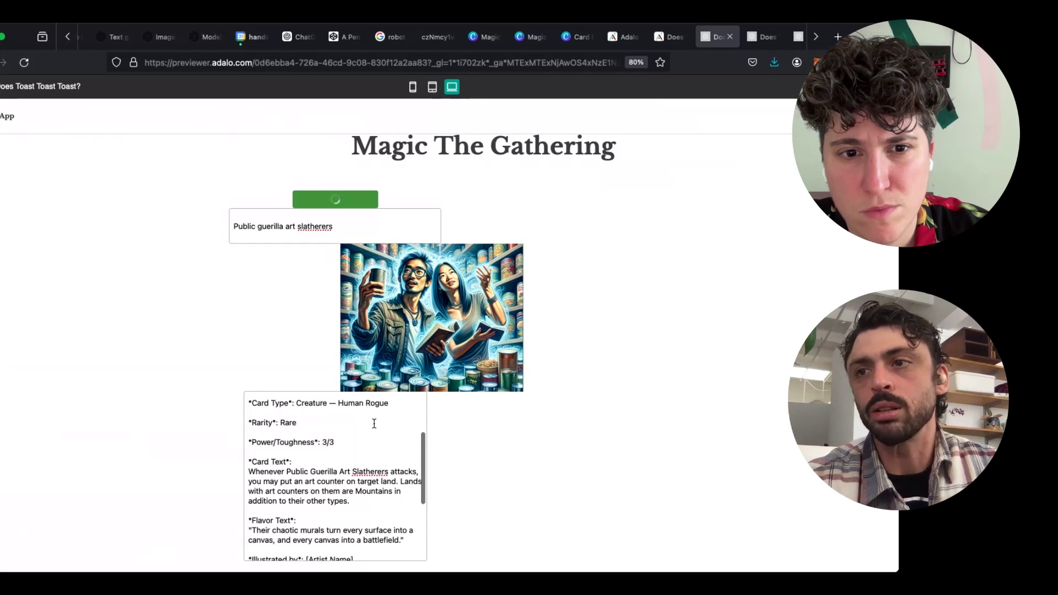
{"action": "scroll", "coordinate": [374, 423], "scroll_direction": "up", "scroll_amount": 1}
{"action": "scroll", "coordinate": [374, 423], "scroll_direction": "up", "scroll_amount": 2}
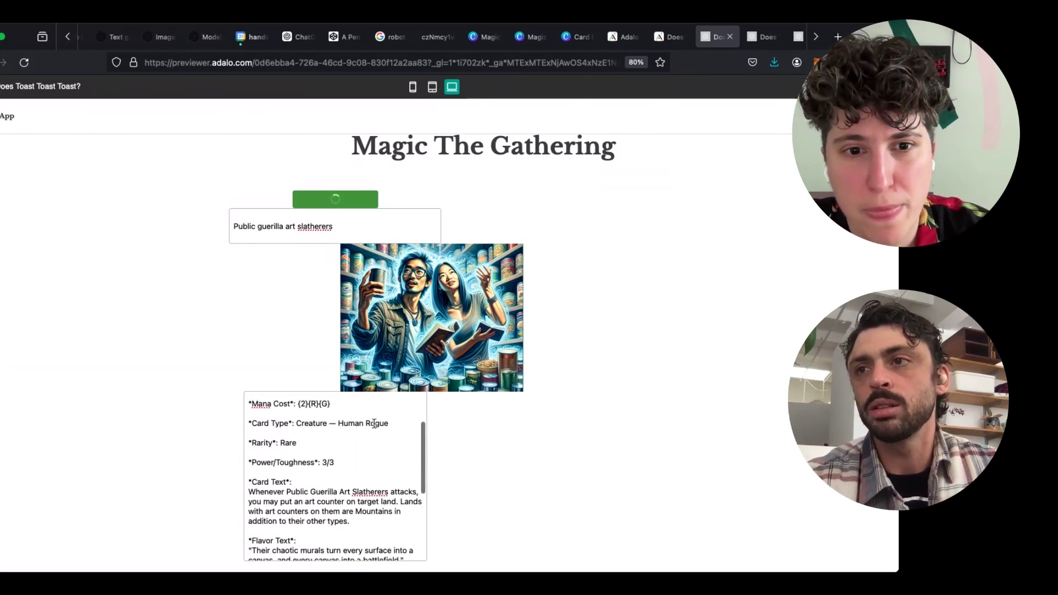
{"action": "scroll", "coordinate": [374, 423], "scroll_direction": "up", "scroll_amount": 3}
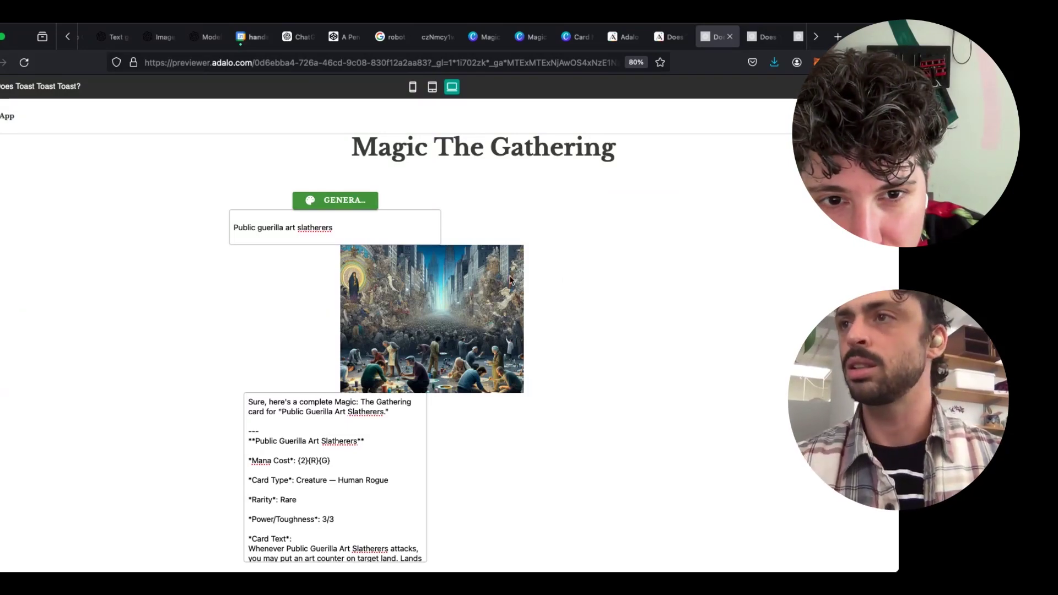
- Enlarge the preview page to 150% and examine the details of the generated guerilla art card image
{"action": "key", "text": "super+plus"}
{"action": "key", "text": "super+plus"}
{"action": "key", "text": "super+plus"}
{"action": "scroll", "coordinate": [502, 398], "scroll_direction": "down", "scroll_amount": 2}
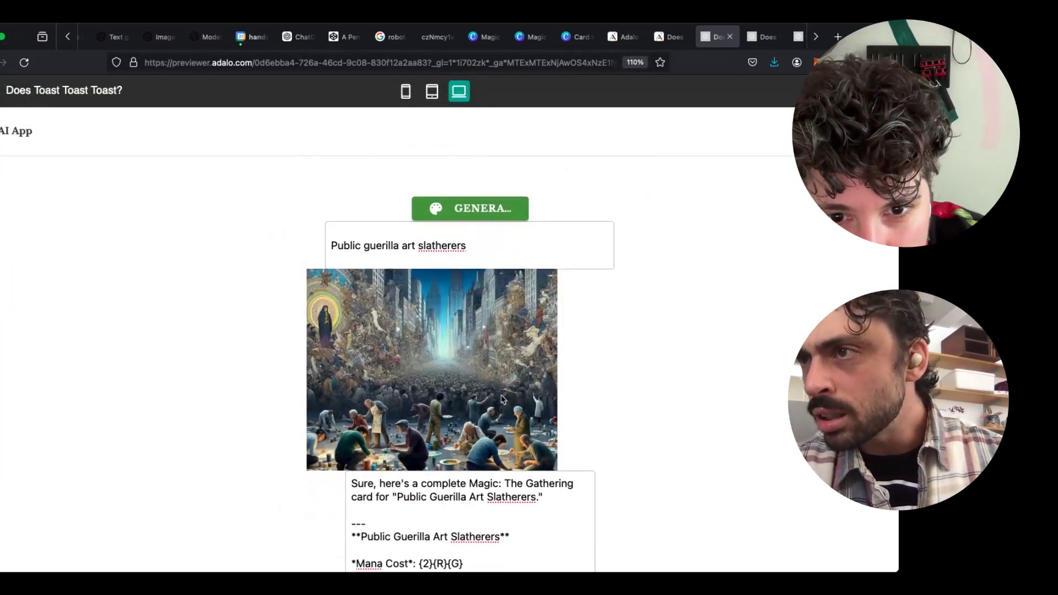
{"action": "key", "text": "super+plus"}
{"action": "key", "text": "super+plus"}
{"action": "key", "text": "super+plus"}
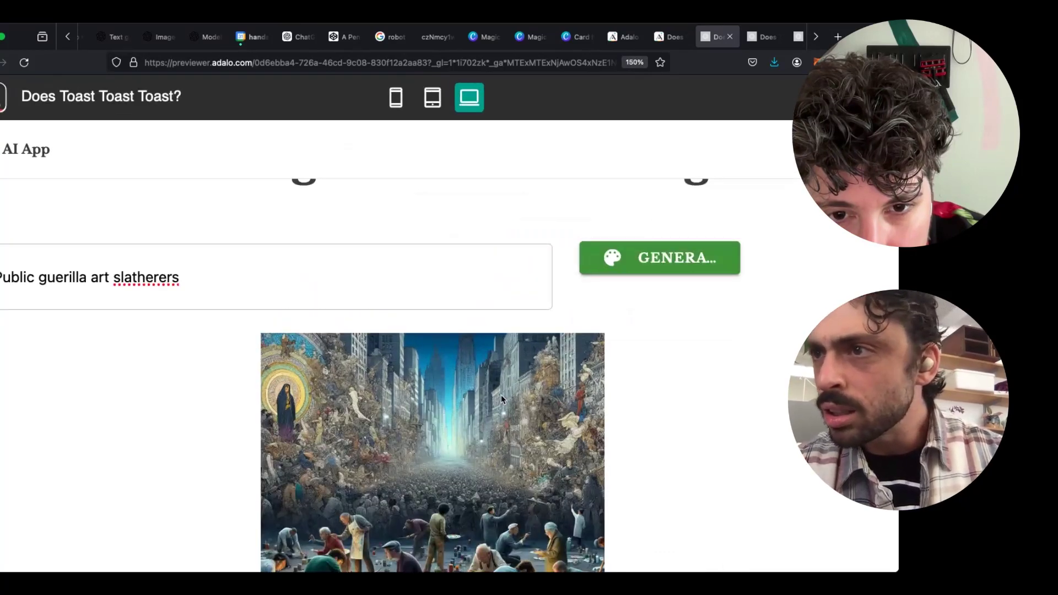
{"action": "scroll", "coordinate": [501, 477], "scroll_direction": "down", "scroll_amount": 2}
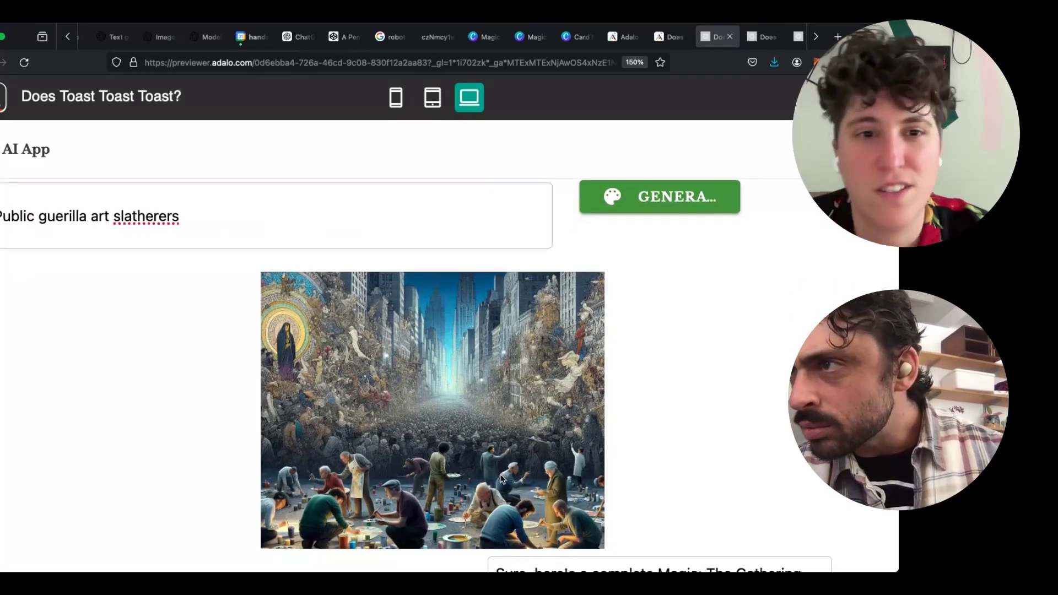
{"action": "scroll", "coordinate": [502, 479], "scroll_direction": "down", "scroll_amount": 1}
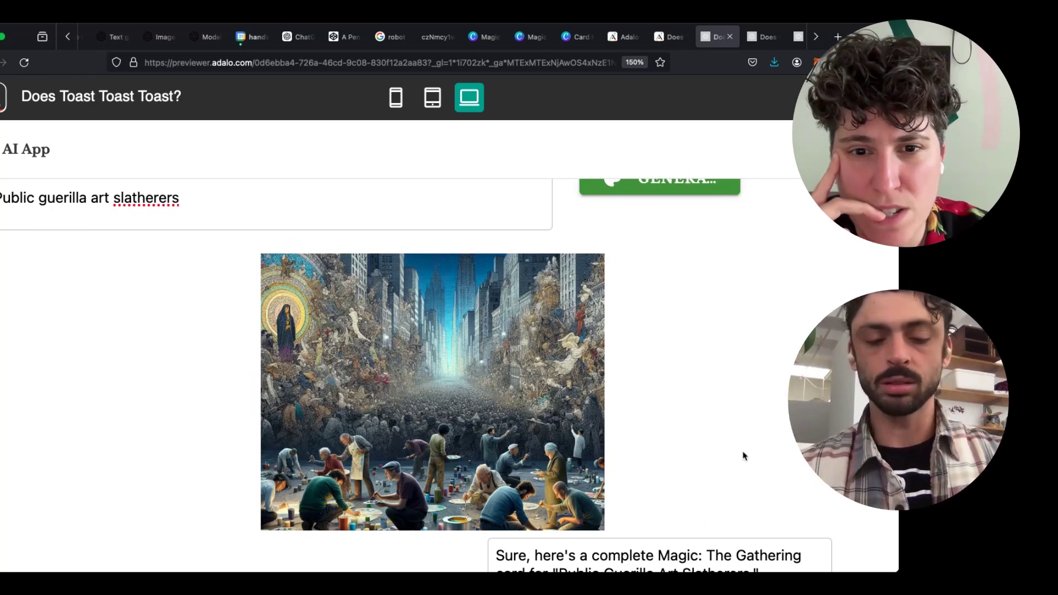
- Reduce the preview page to 90%, then switch to ChatGPT and ask it to "make these funnier"
{"action": "key", "text": "super+minus"}
{"action": "key", "text": "super+minus"}
{"action": "key", "text": "super+minus"}
{"action": "key", "text": "super+minus"}
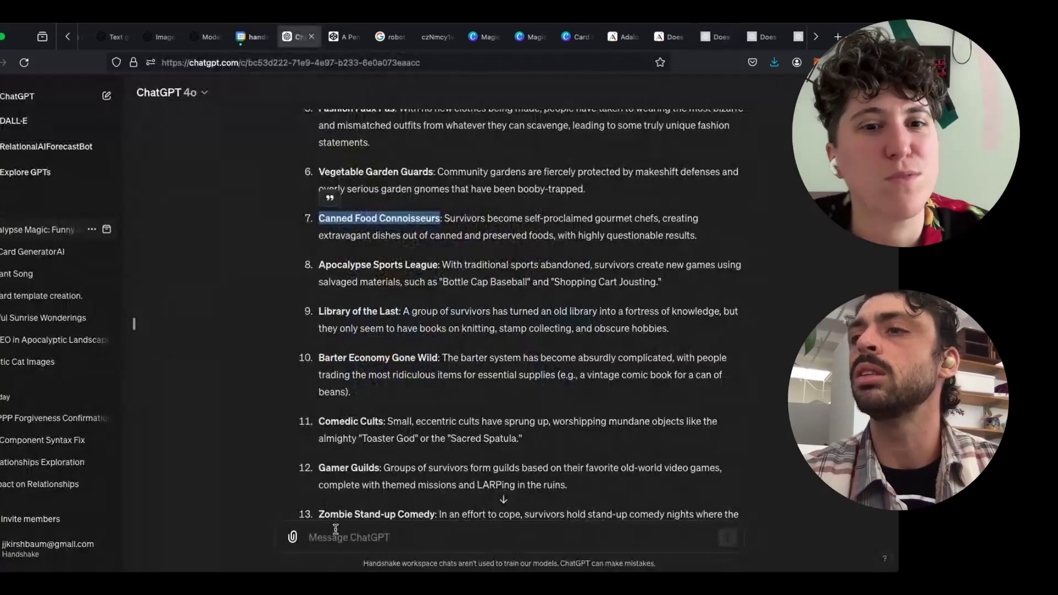
{"action": "left_click", "coordinate": [335, 532]}
{"action": "type", "text": "make these funnie"}
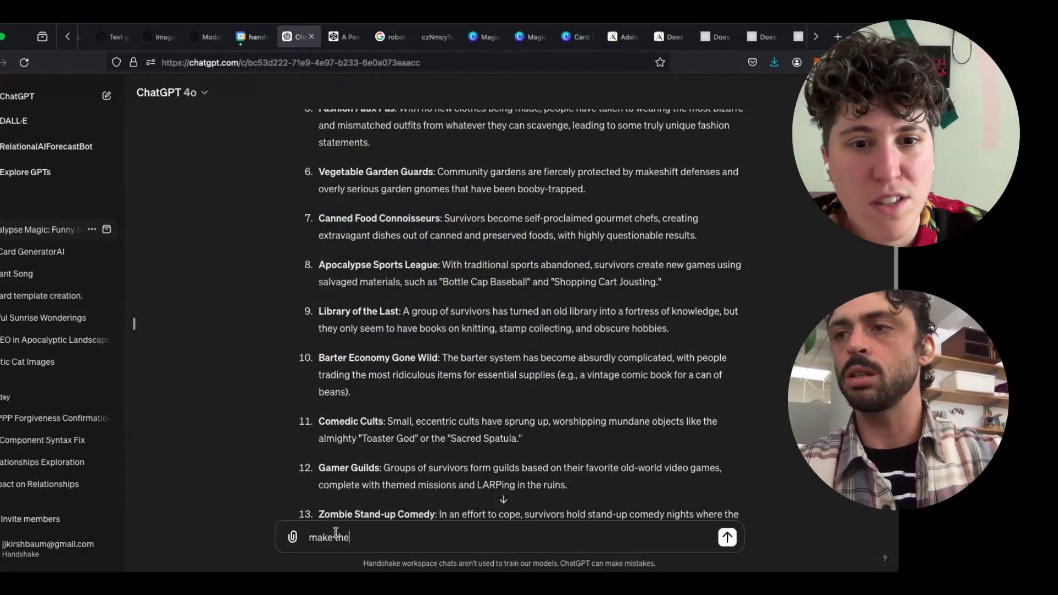
{"action": "type", "text": "r"}
{"action": "key", "text": "Return"}
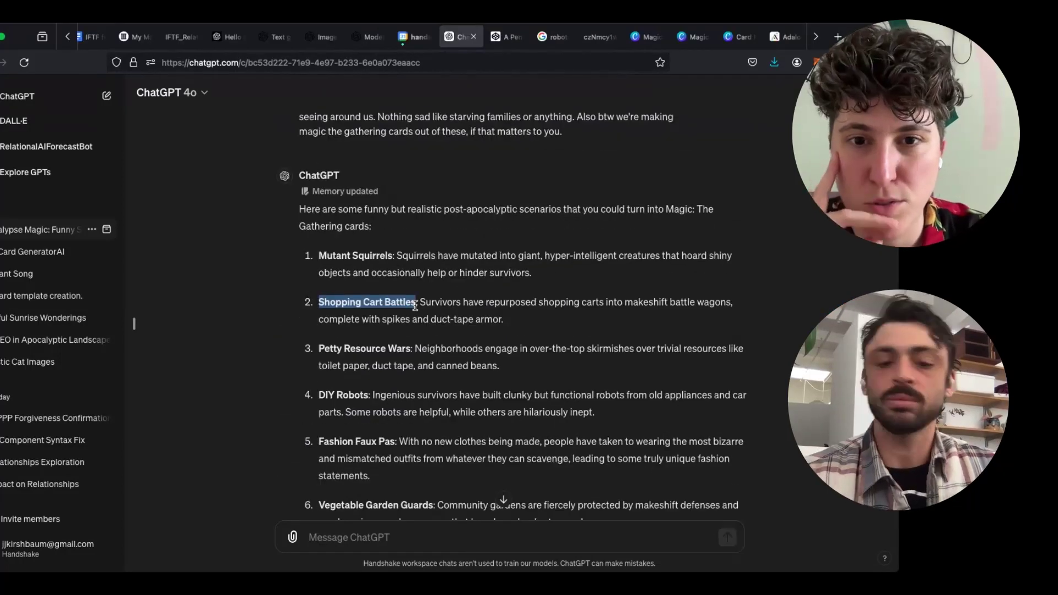
- Review ChatGPT's funnier list of ideas and copy the full Vegetable Garden Guards entry with its description
{"action": "scroll", "coordinate": [320, 281], "scroll_direction": "down", "scroll_amount": 6}
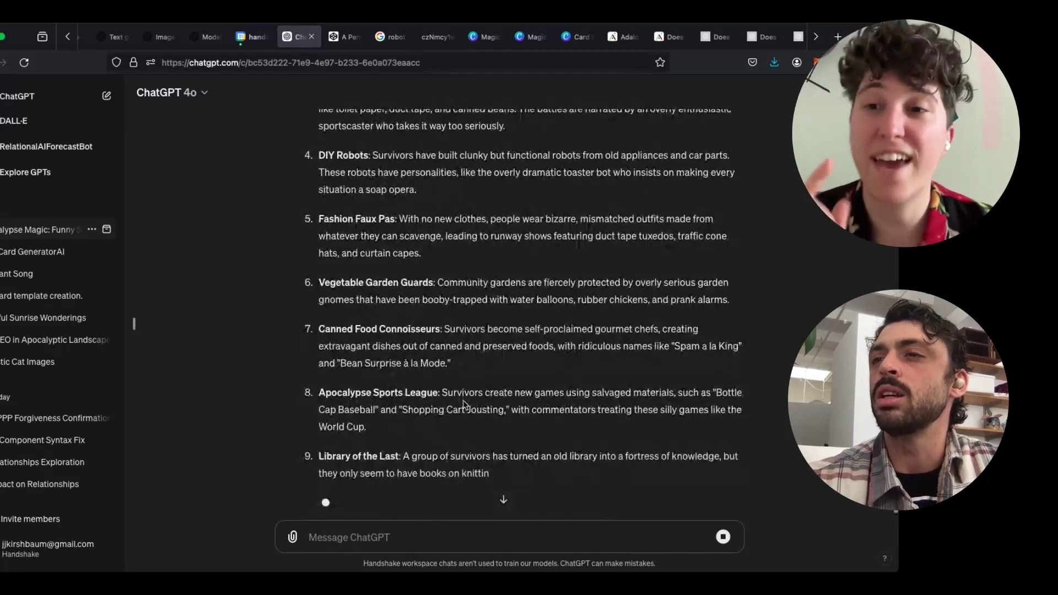
{"action": "scroll", "coordinate": [464, 405], "scroll_direction": "up", "scroll_amount": 1}
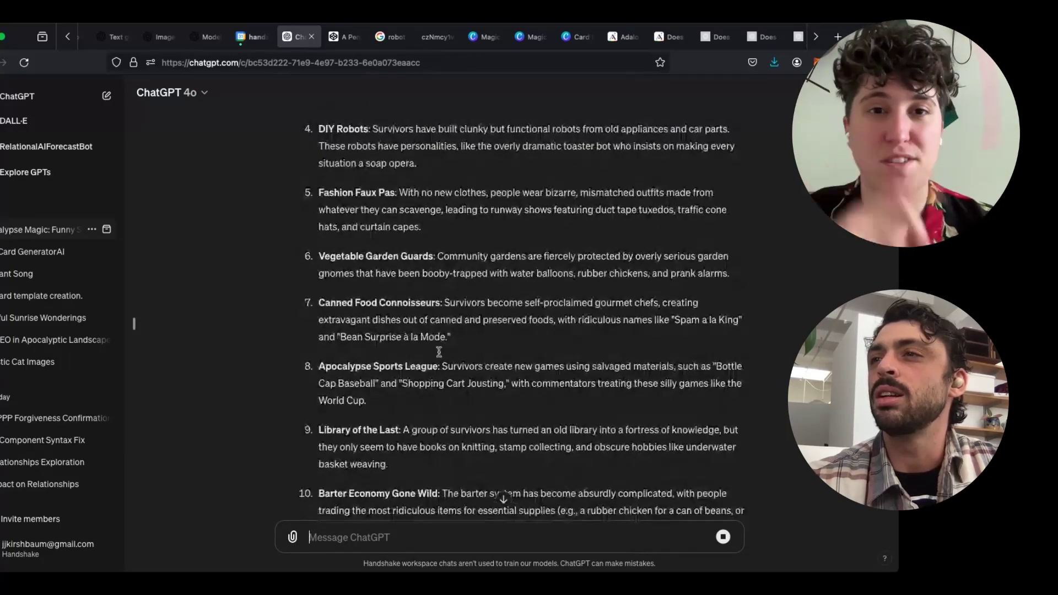
{"action": "triple_click", "coordinate": [321, 259]}
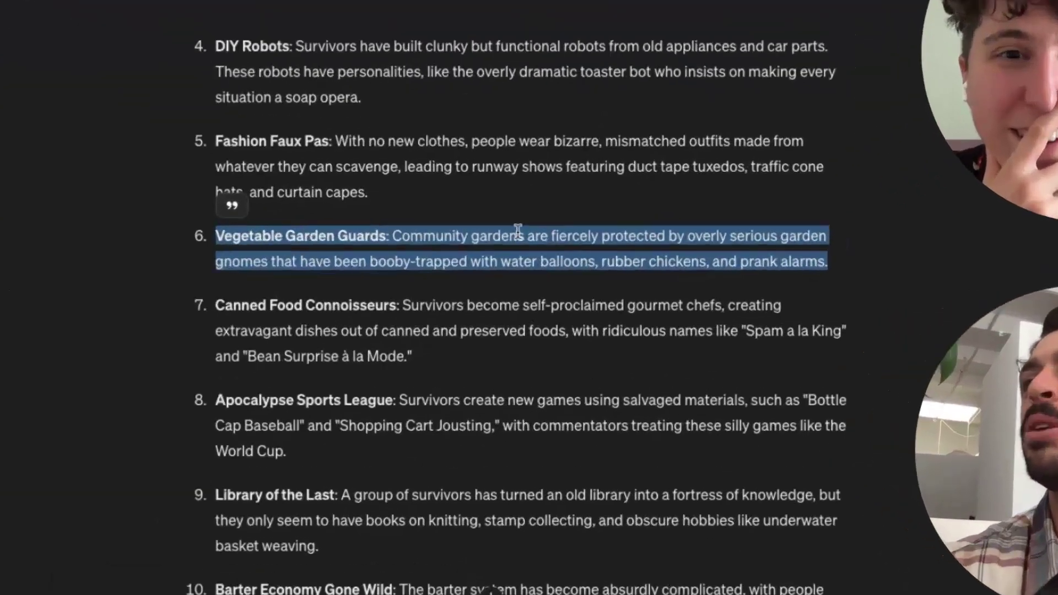
{"action": "left_click", "coordinate": [639, 253]}
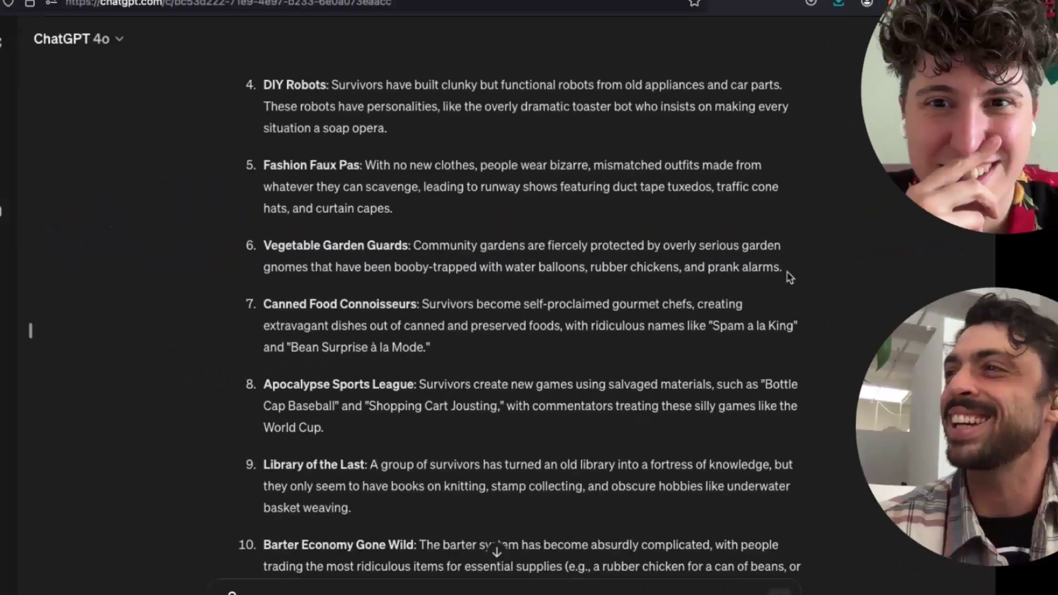
{"action": "left_click_drag", "start_coordinate": [992, 242], "coordinate": [806, 235]}
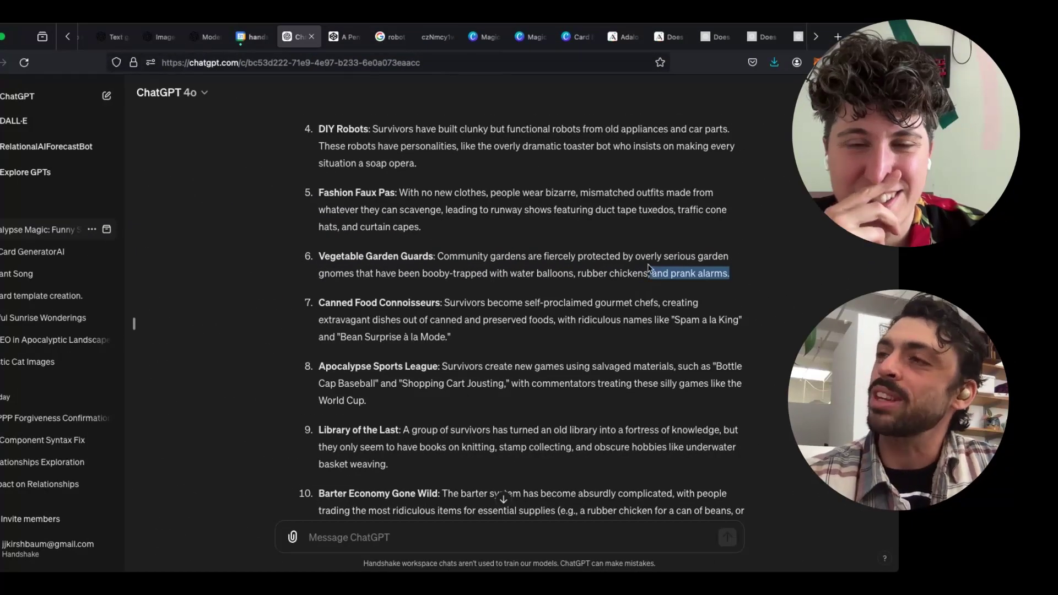
{"action": "left_click_drag", "start_coordinate": [648, 267], "coordinate": [632, 264]}
{"action": "left_click", "coordinate": [632, 265]}
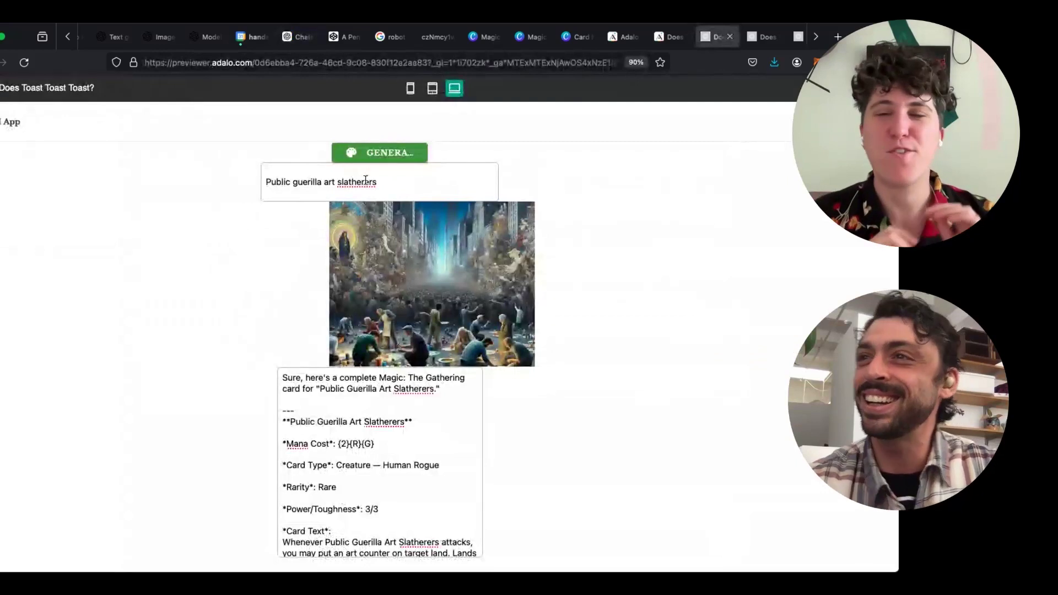
- Replace the card title in the Adalo preview with the copied Vegetable Garden Guards entry and generate the card
{"action": "left_click", "coordinate": [391, 181]}
{"action": "key", "text": "super+a"}
{"action": "key", "text": "super+v"}
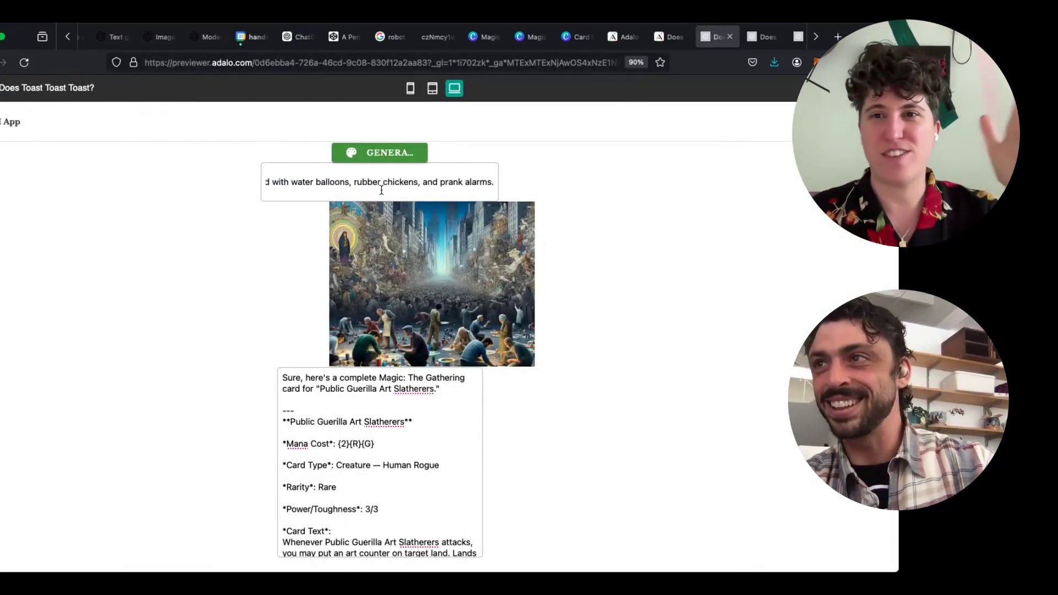
{"action": "left_click", "coordinate": [379, 152]}
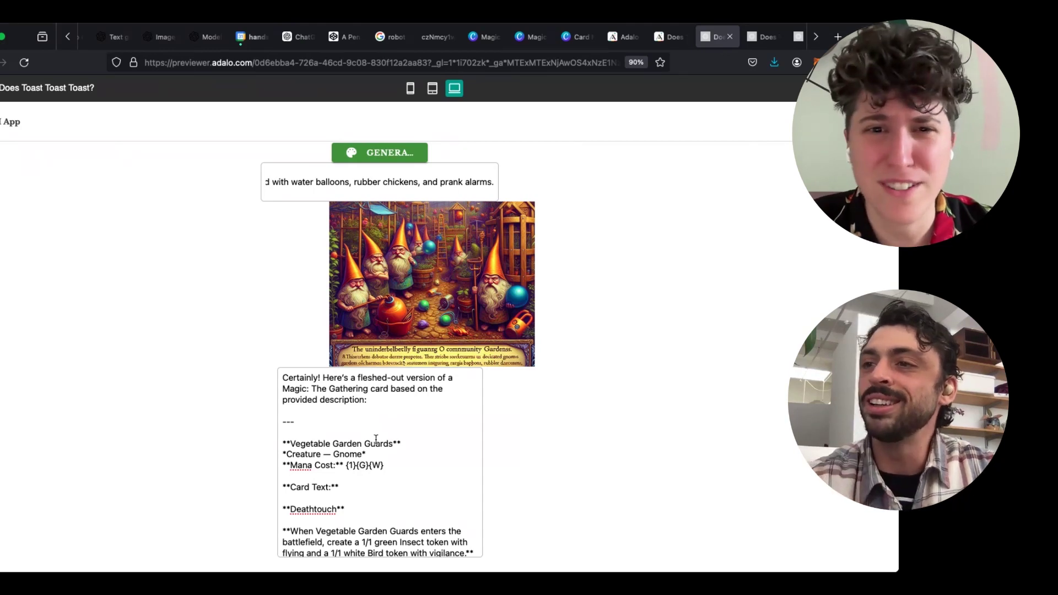
- Read through the generated Vegetable Garden Guards card text, then switch to the card template in CodePen
{"action": "scroll", "coordinate": [429, 441], "scroll_direction": "down", "scroll_amount": 10}
{"action": "scroll", "coordinate": [442, 464], "scroll_direction": "down", "scroll_amount": 3}
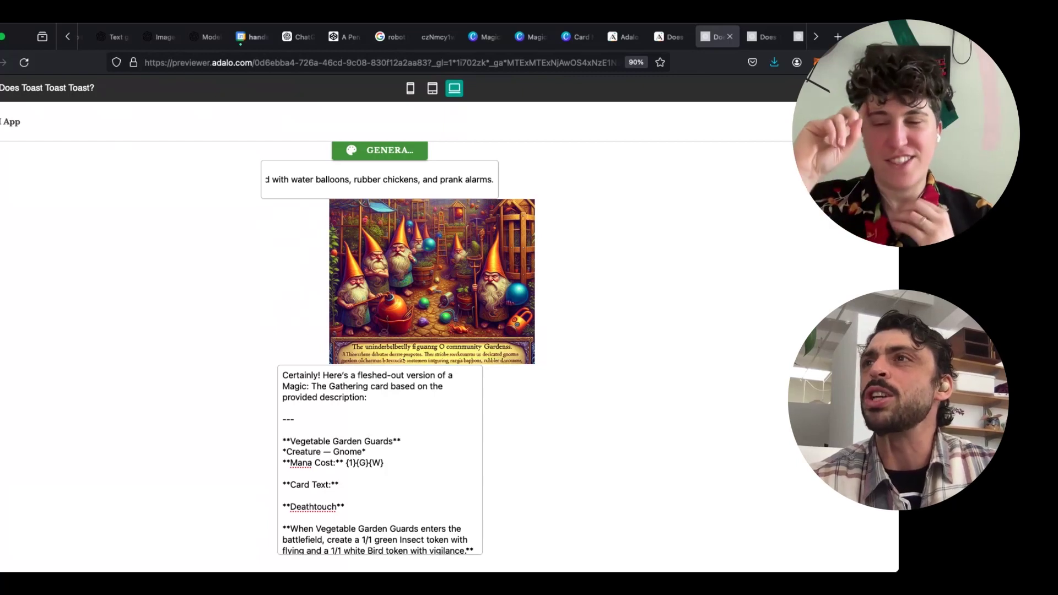
{"action": "left_click", "coordinate": [340, 39]}
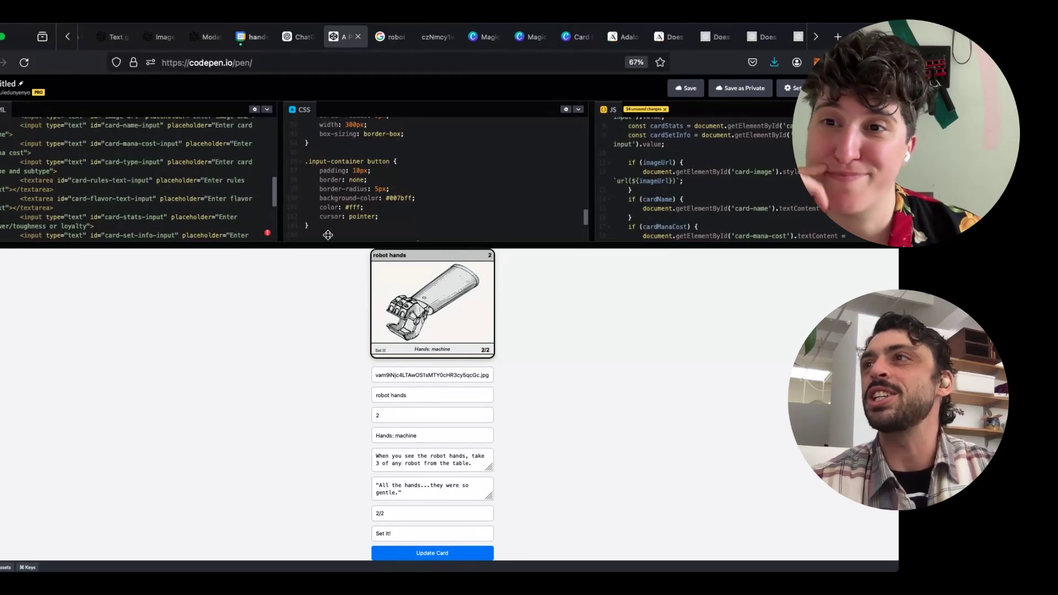
- Switch to the Tech Titan Trevor card design in Canva and play it in the full-screen preview, then exit
{"action": "left_click", "coordinate": [579, 37]}
{"action": "left_click", "coordinate": [523, 37]}
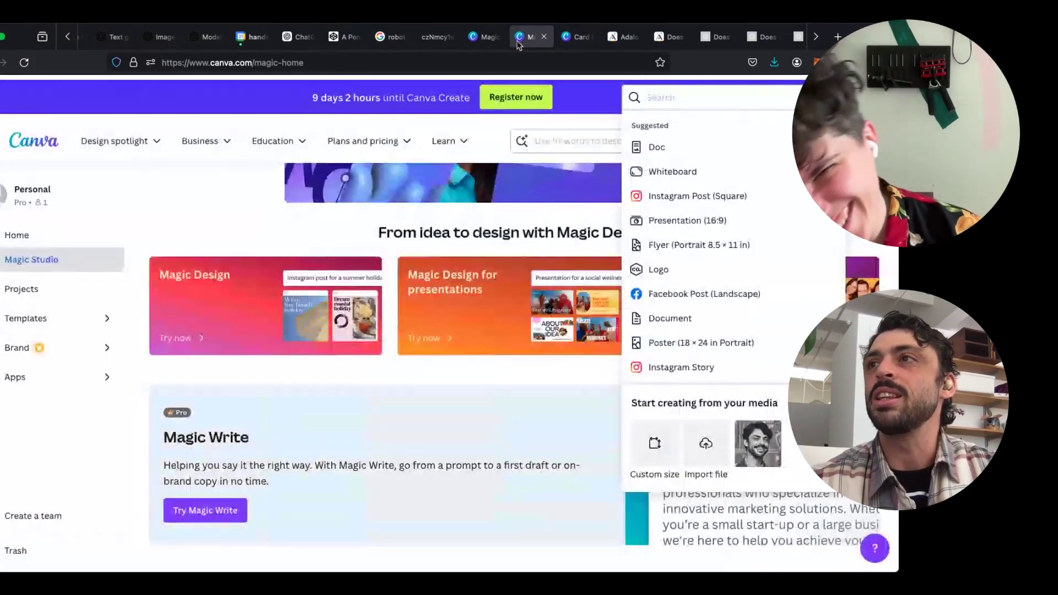
{"action": "left_click", "coordinate": [475, 36]}
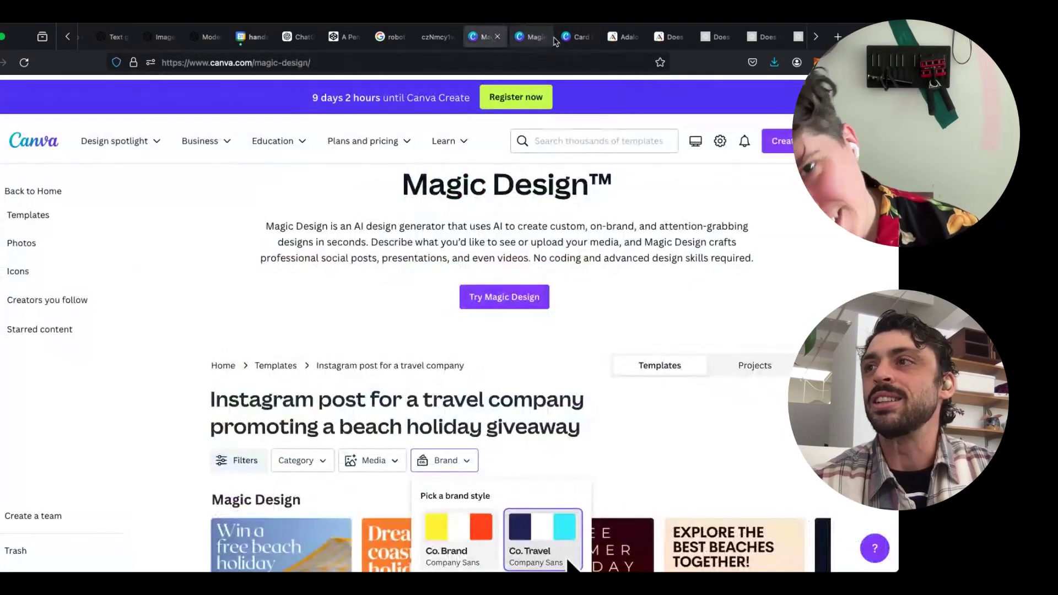
{"action": "left_click", "coordinate": [572, 37]}
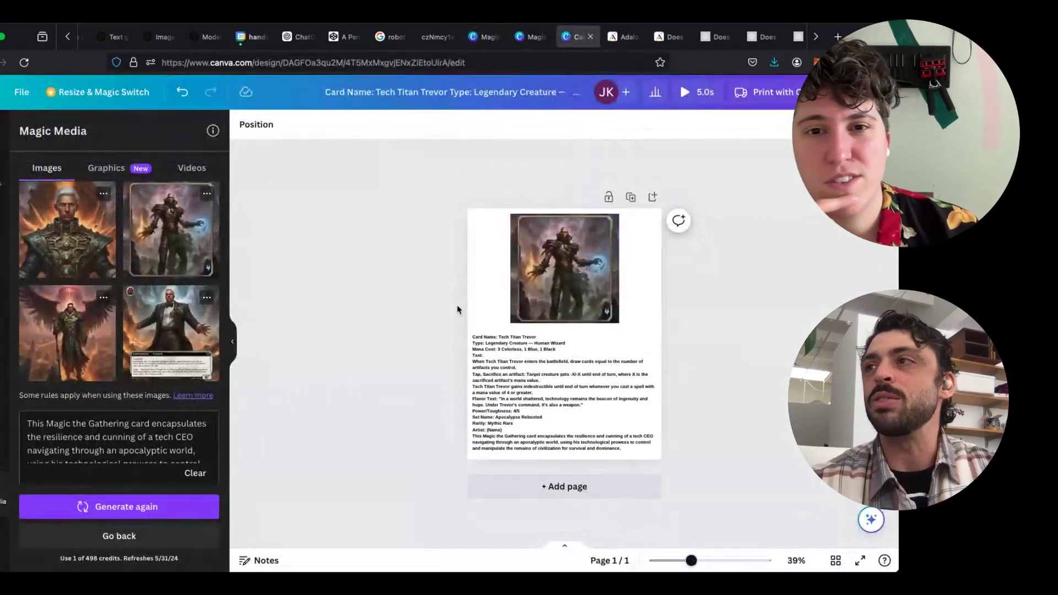
{"action": "left_click", "coordinate": [699, 95]}
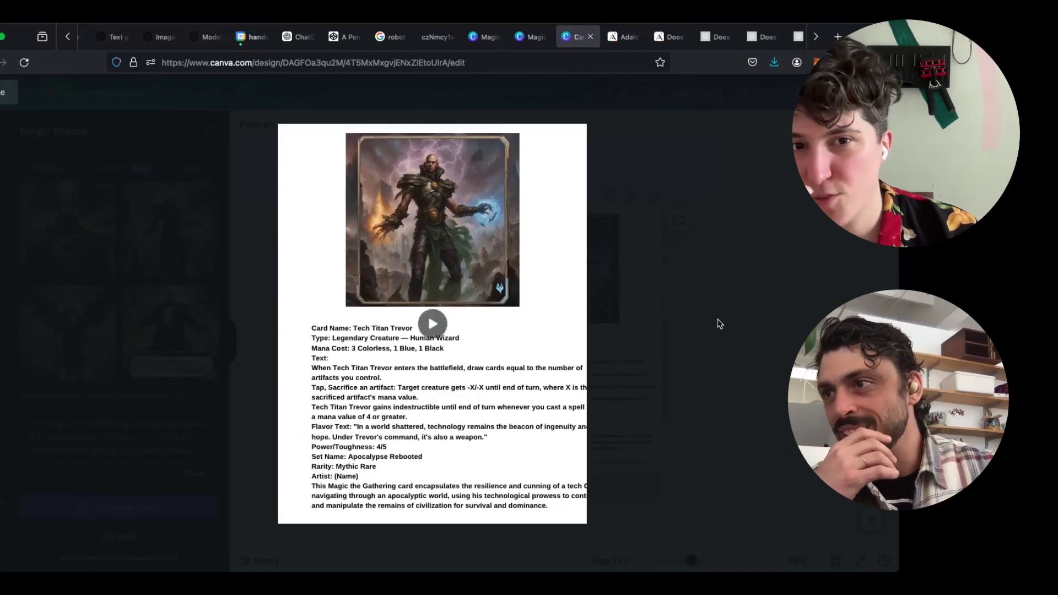
{"action": "key", "text": "Escape"}
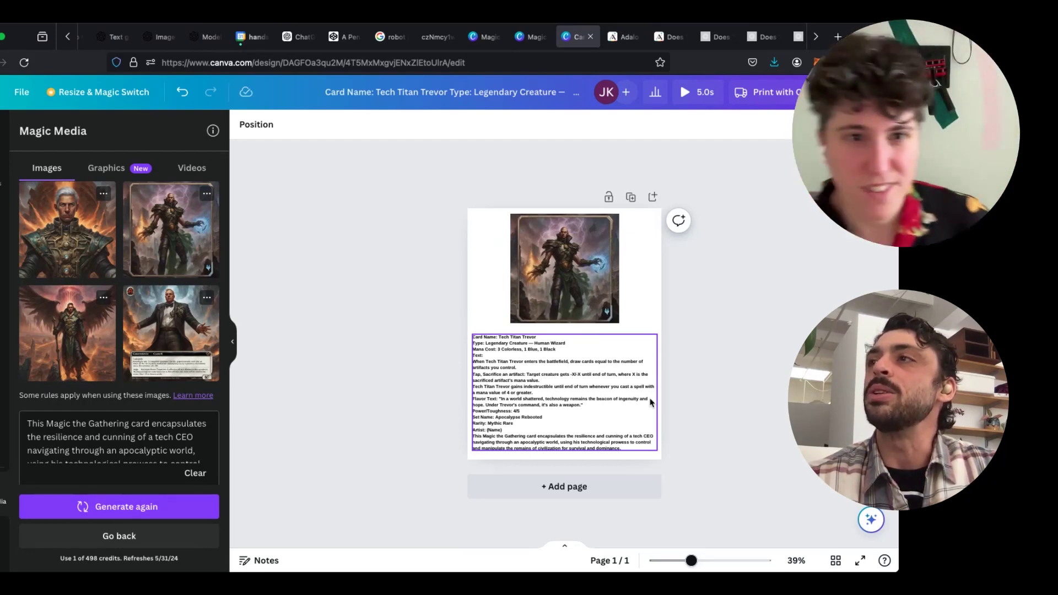
- Look over the Magic The Gathering screen in the Adalo editor and return to the app preview with the generated gnome card
{"action": "left_click", "coordinate": [623, 36]}
{"action": "left_click", "coordinate": [668, 36]}
{"action": "left_click", "coordinate": [582, 135]}
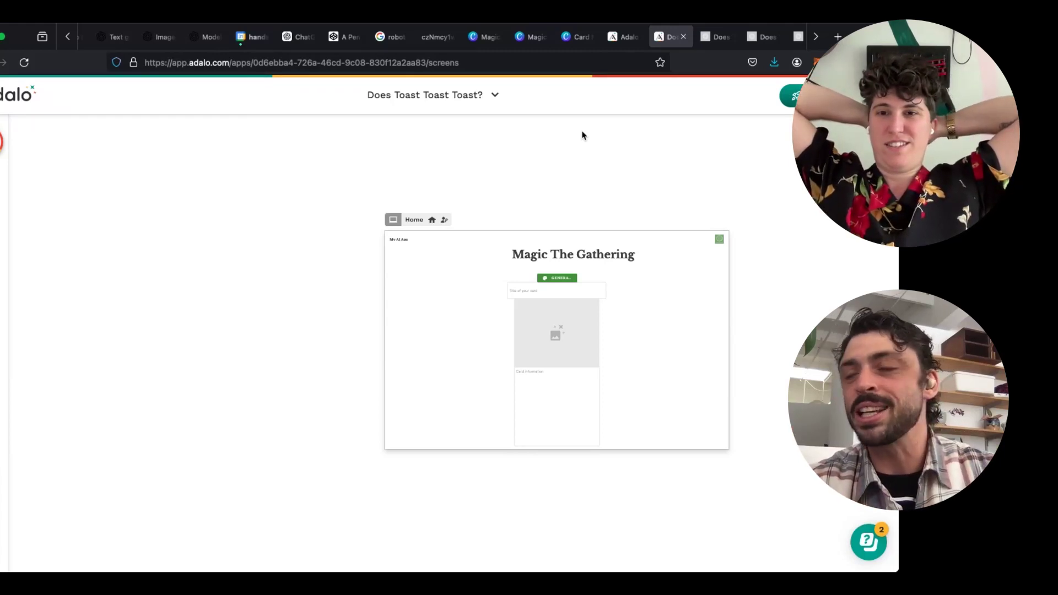
{"action": "key", "text": "ctrl+Tab"}
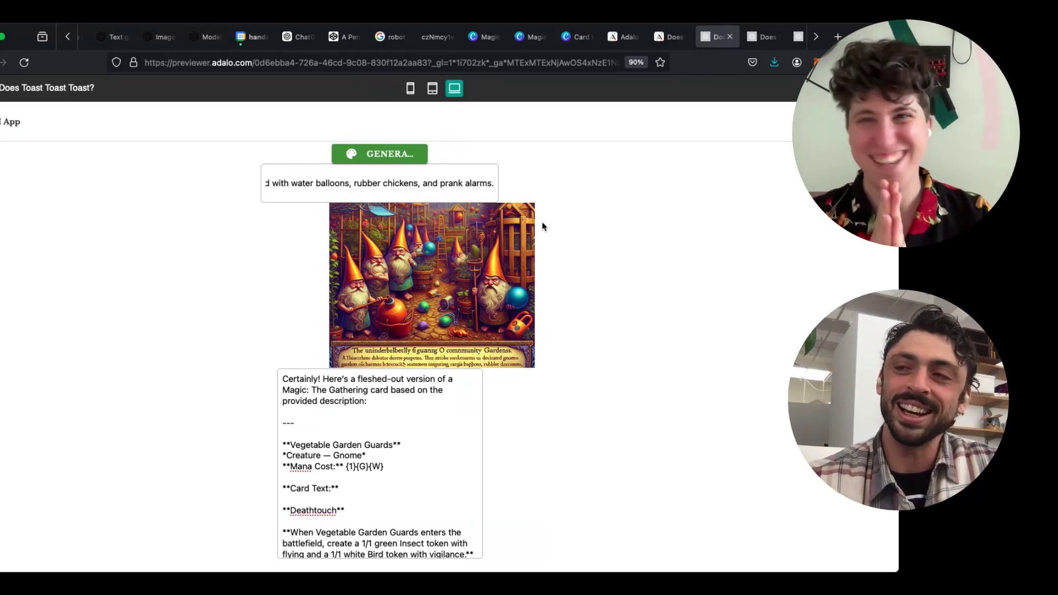
{"action": "scroll", "coordinate": [543, 226], "scroll_direction": "down", "scroll_amount": 1}
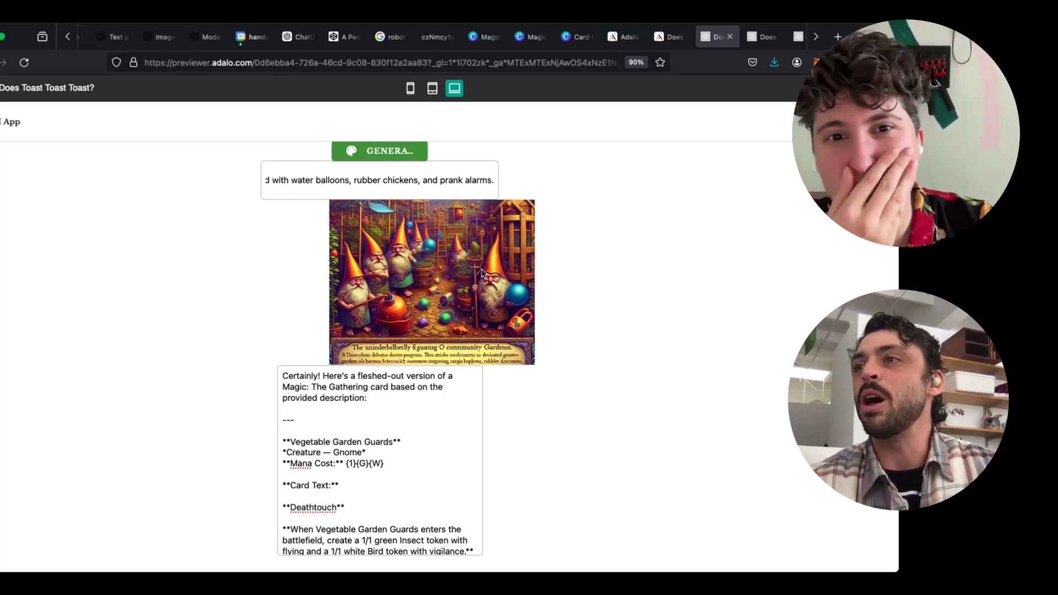
{"action": "key", "text": "ctrl+shift+Tab"}
{"action": "left_click", "coordinate": [718, 44]}
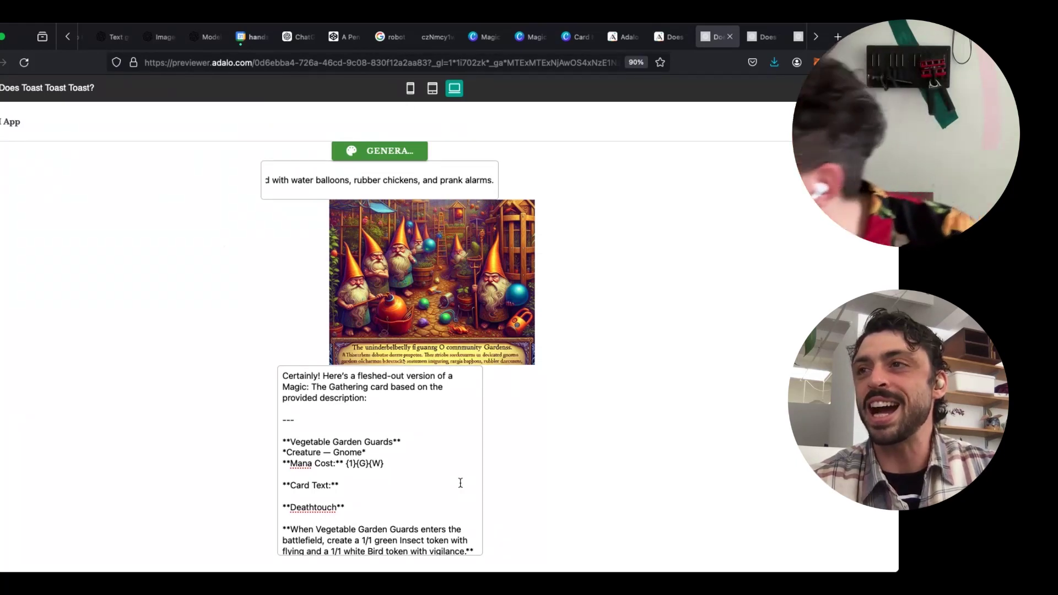
- Read the generated Vegetable Garden Guards text through its abilities, flavor text and closing note, and return to its beginning
{"action": "scroll", "coordinate": [314, 511], "scroll_direction": "down", "scroll_amount": 1}
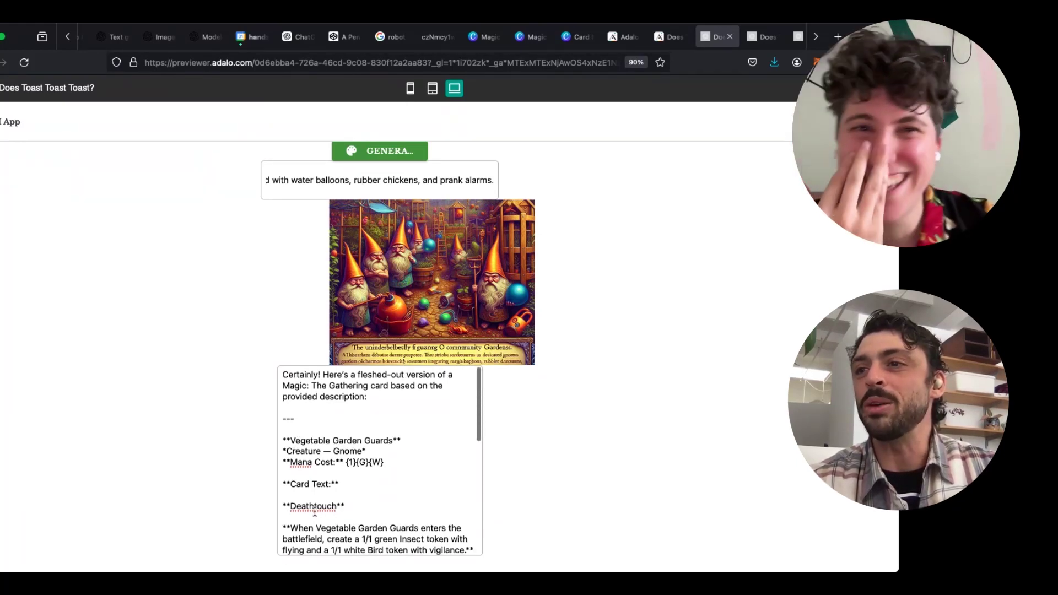
{"action": "scroll", "coordinate": [314, 511], "scroll_direction": "down", "scroll_amount": 2}
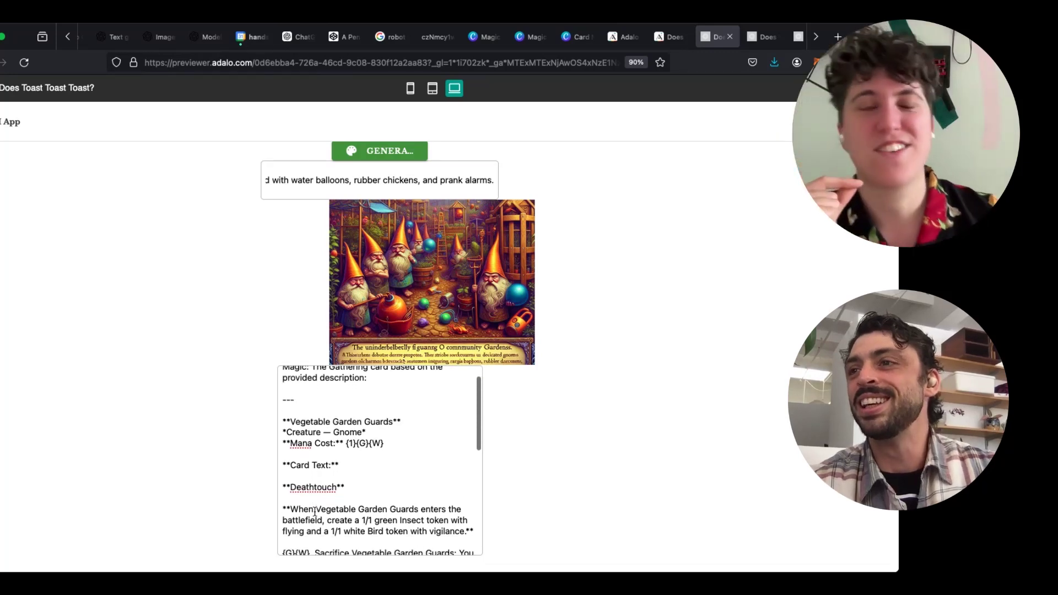
{"action": "scroll", "coordinate": [315, 511], "scroll_direction": "down", "scroll_amount": 4}
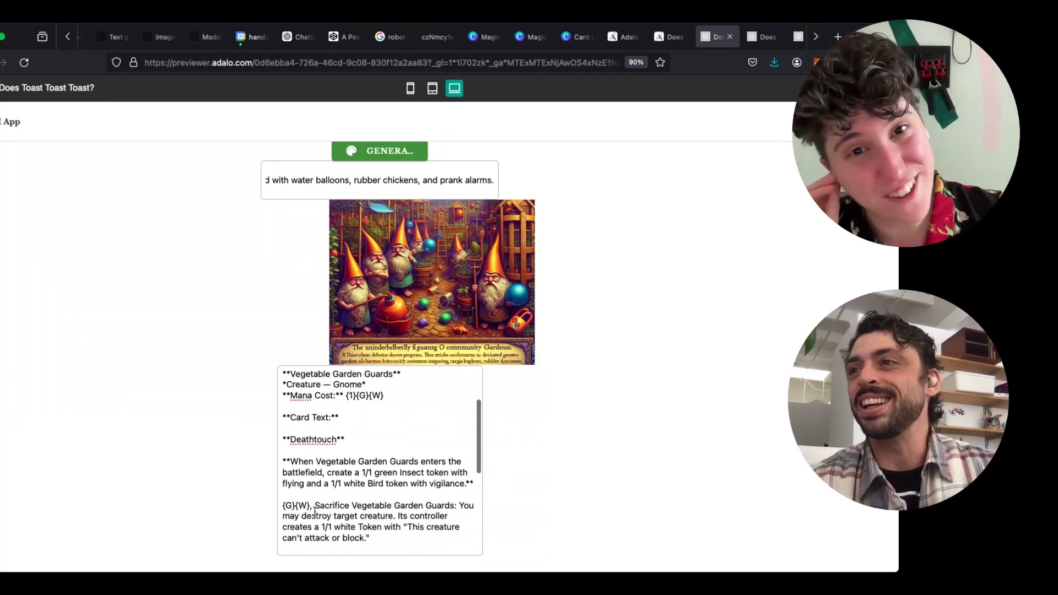
{"action": "scroll", "coordinate": [315, 511], "scroll_direction": "down", "scroll_amount": 5}
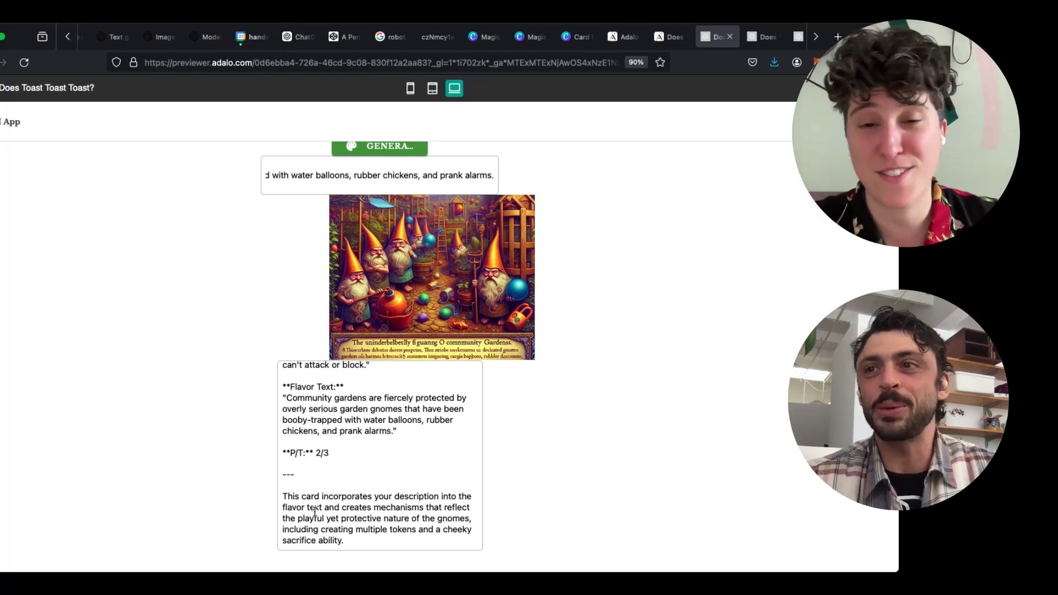
{"action": "scroll", "coordinate": [425, 459], "scroll_direction": "up", "scroll_amount": 10}
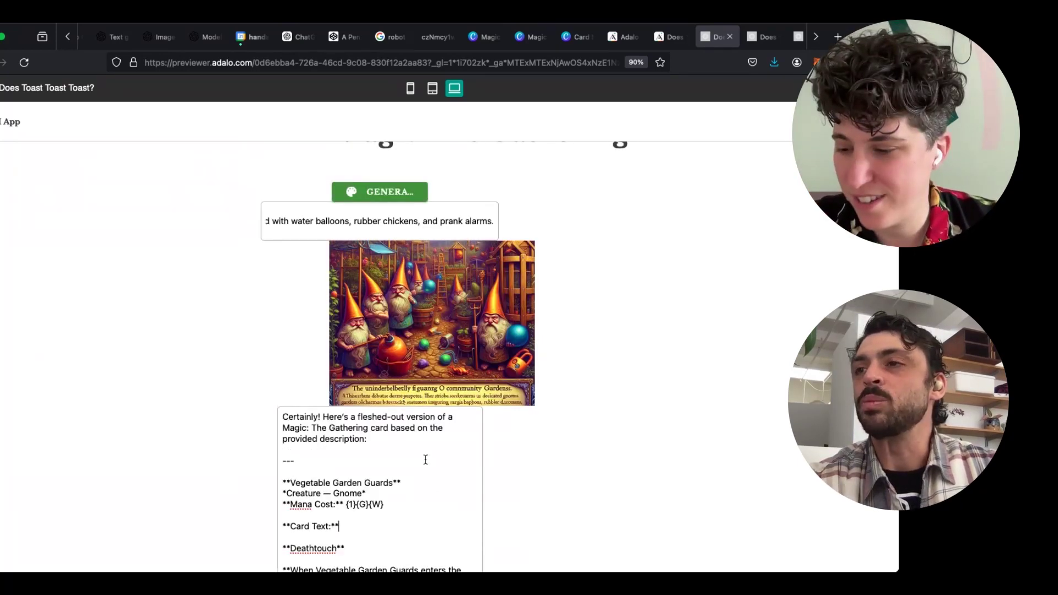